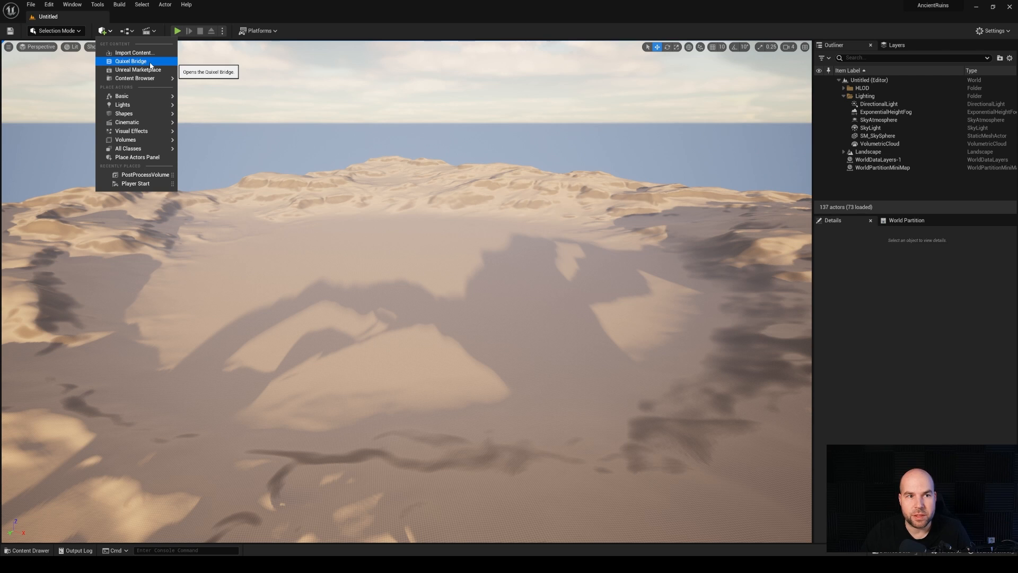
# Step: Examine the project's content folders: Megascans 3D_Assets and 3D_Plants, EuropeanHornbeam, and StarterContent
pyautogui.click(293, 53)
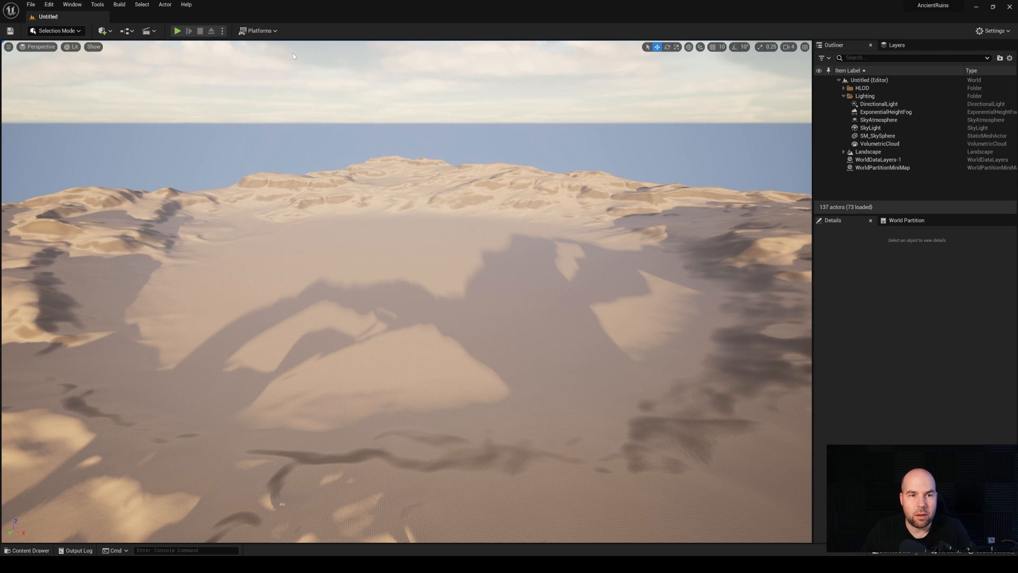
pyautogui.click(26, 550)
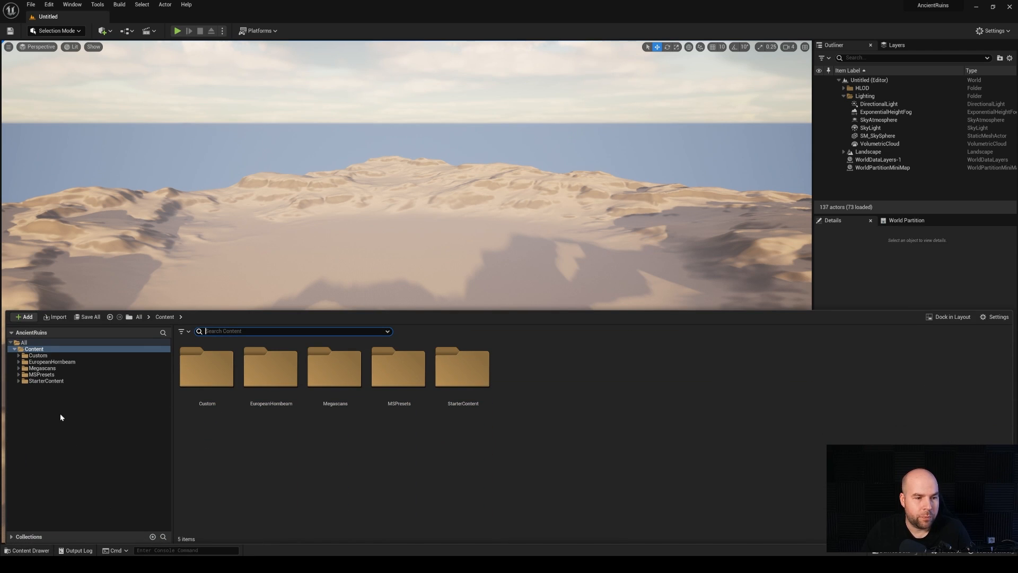
pyautogui.click(32, 368)
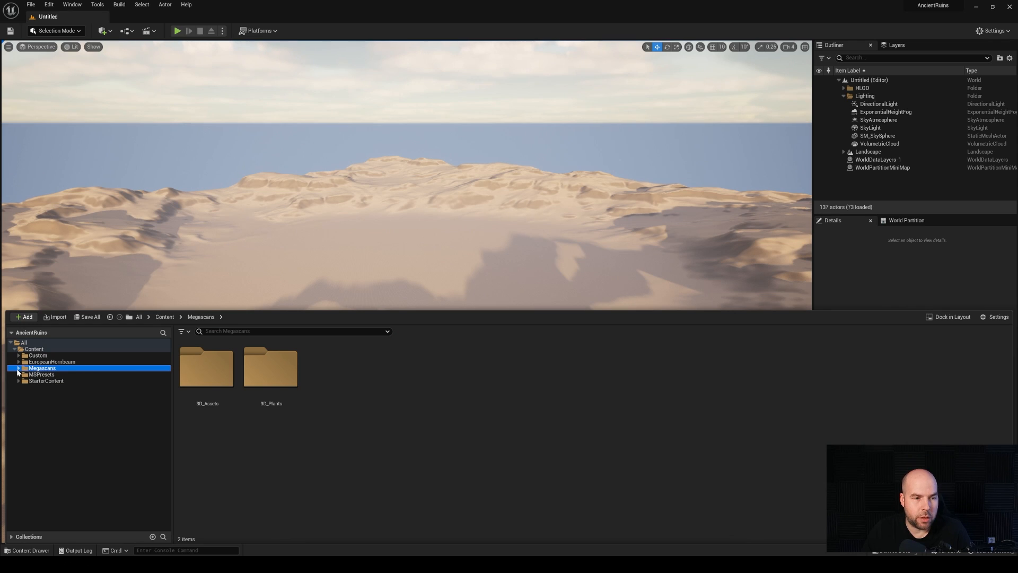
pyautogui.click(18, 368)
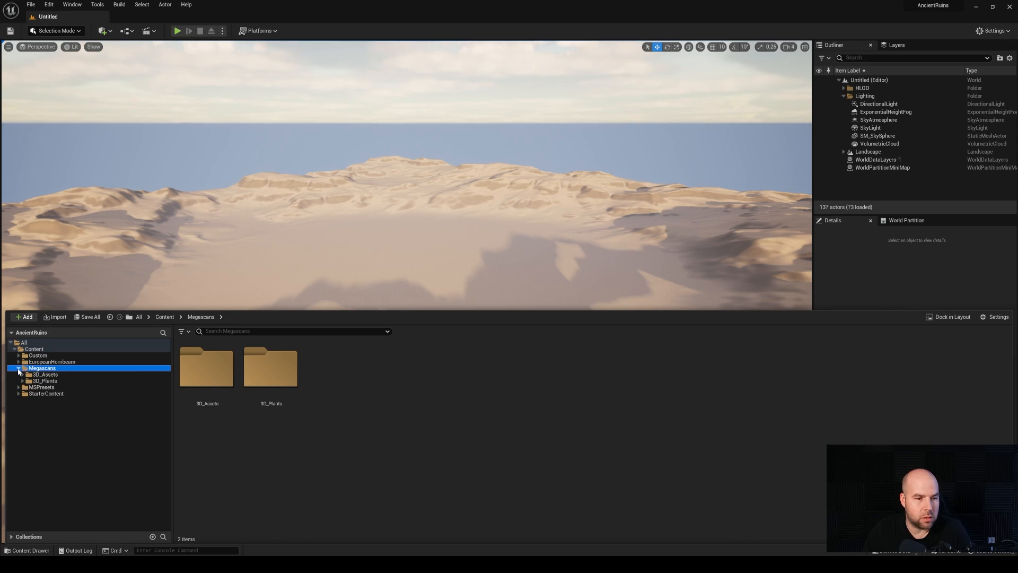
pyautogui.click(23, 375)
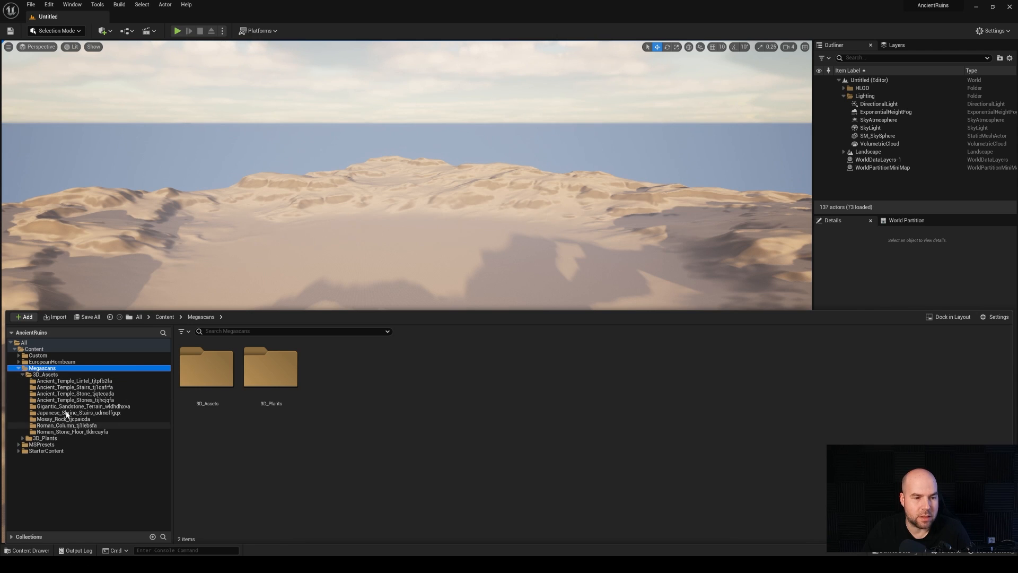
pyautogui.click(22, 439)
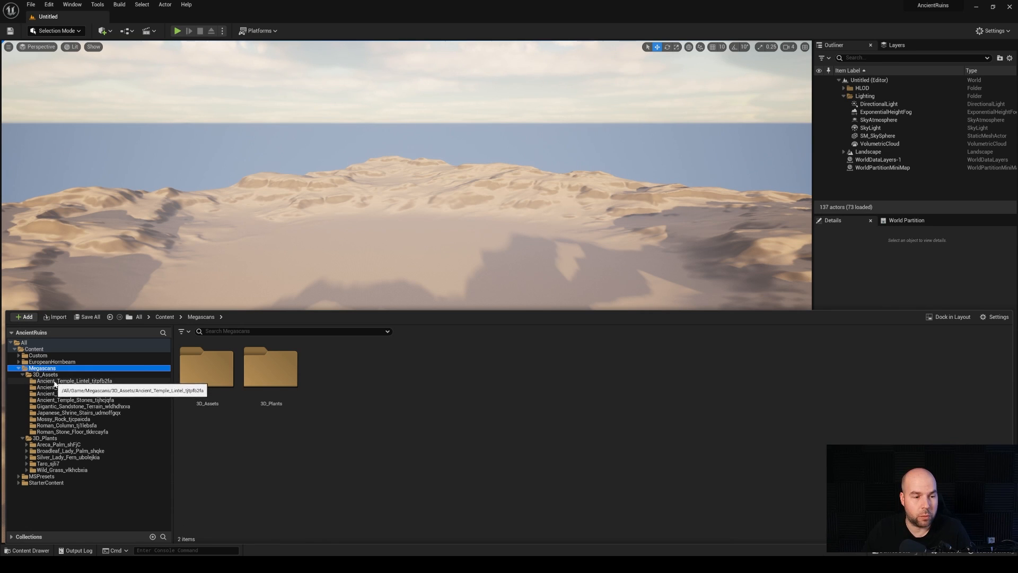
pyautogui.click(18, 362)
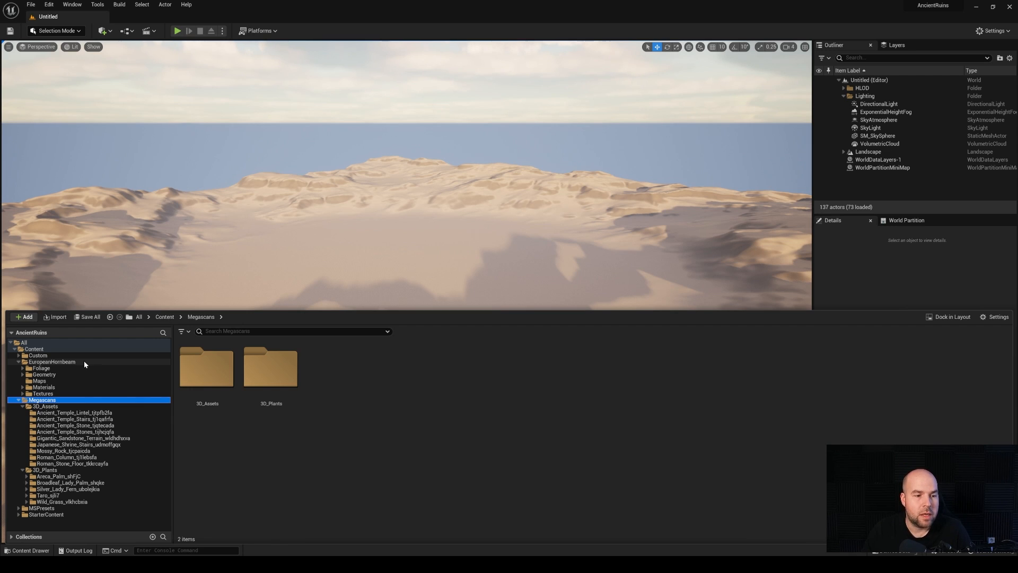
pyautogui.click(48, 362)
pyautogui.click(49, 401)
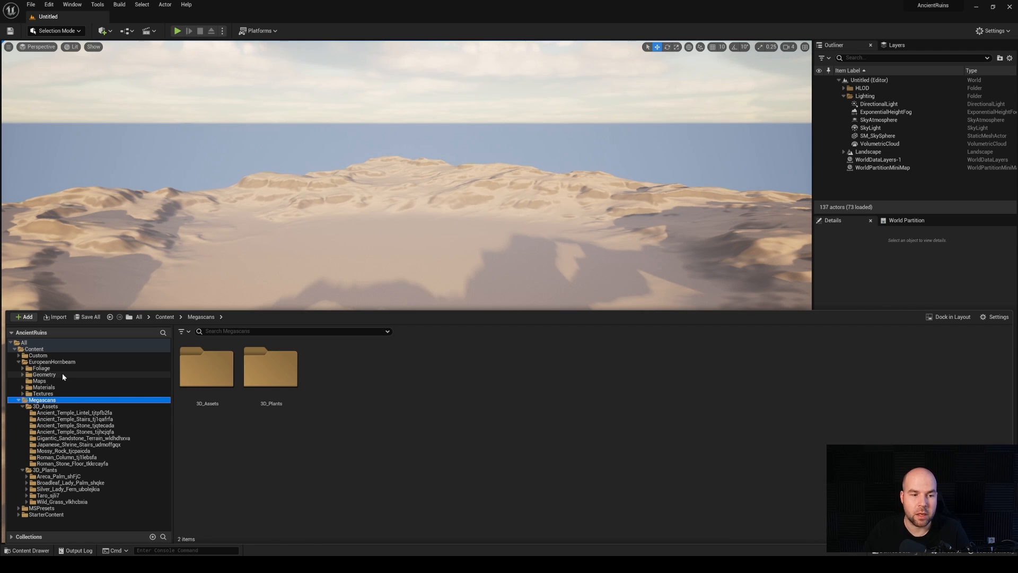
pyautogui.click(223, 471)
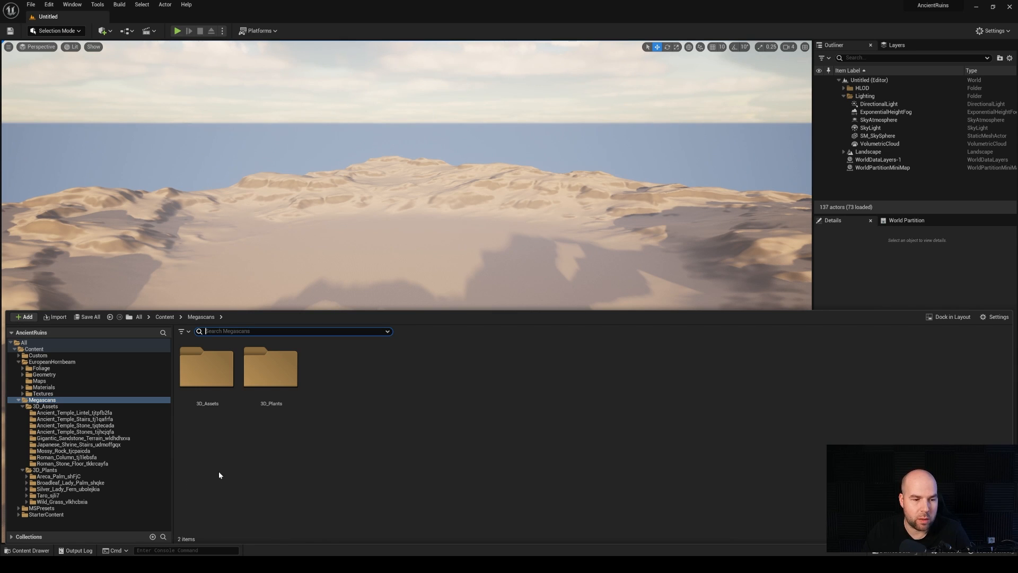
pyautogui.click(19, 515)
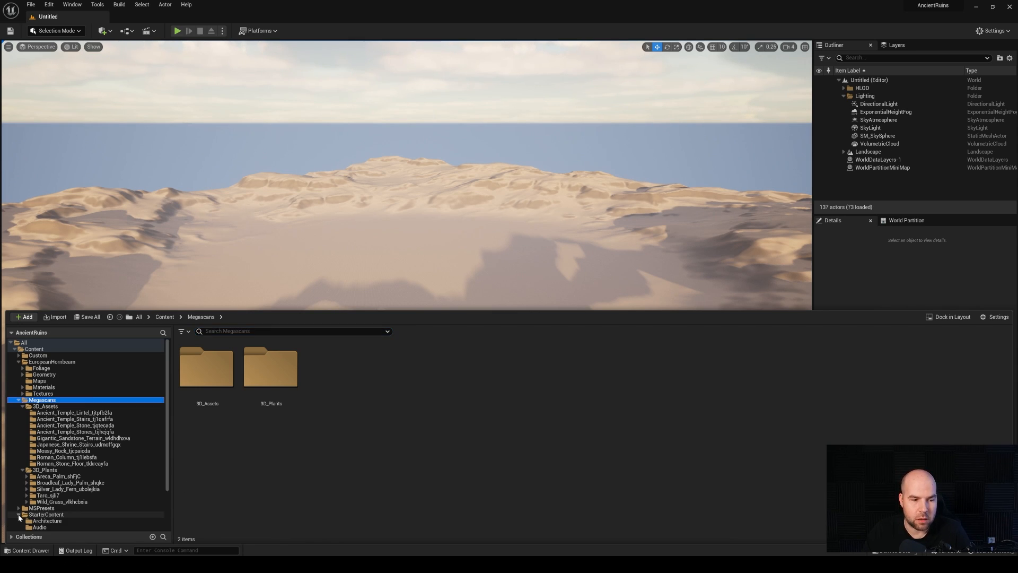
pyautogui.scroll(-2, 31, 512)
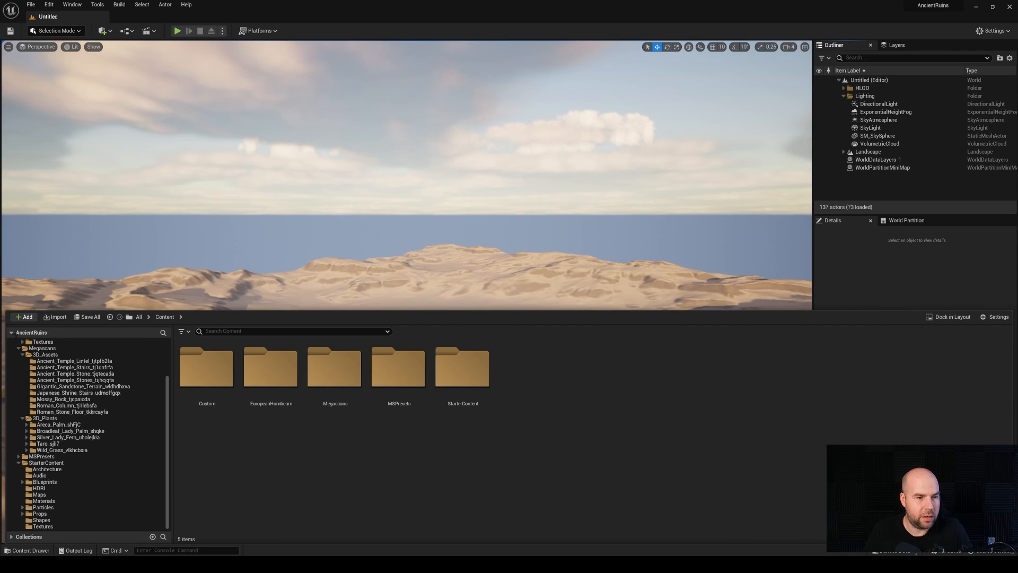
pyautogui.click(24, 550)
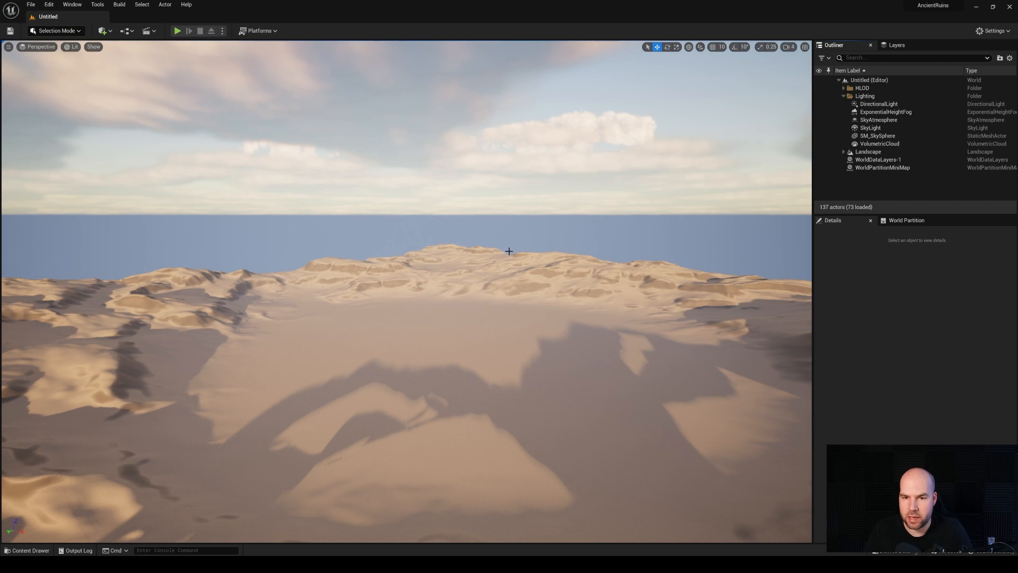
pyautogui.moveTo(406, 253); pyautogui.dragTo(419, 316, button='right')
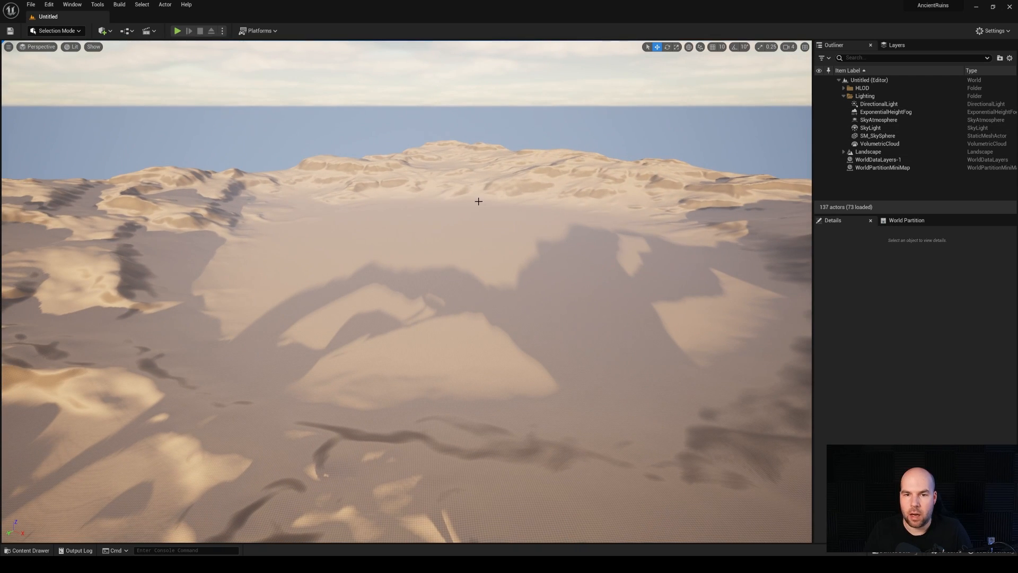
pyautogui.moveTo(479, 201); pyautogui.dragTo(473, 256, button='right')
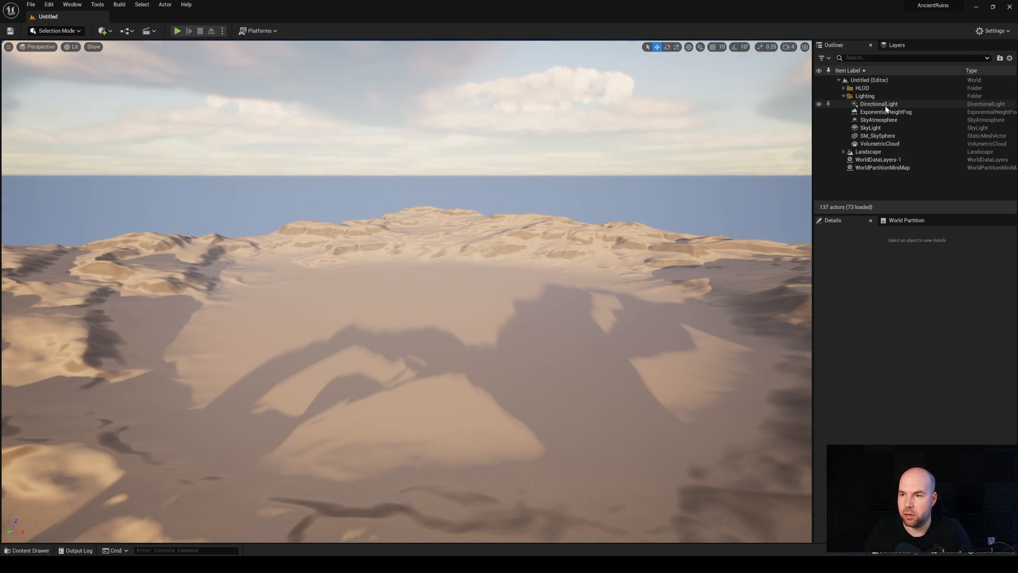
pyautogui.moveTo(584, 223)
pyautogui.mouseDown(button='right')
pyautogui.moveTo(710, 170)
pyautogui.moveTo(591, 234)
pyautogui.moveTo(576, 232)
pyautogui.moveTo(587, 223)
pyautogui.mouseUp(button='right')
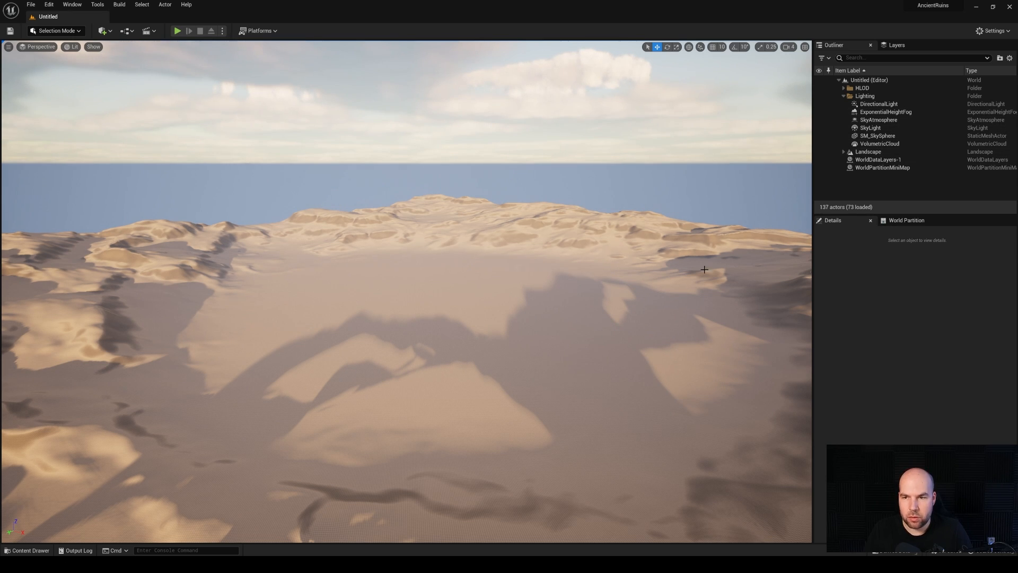
# Step: Try to delete the parent Landscape actor from the level
pyautogui.click(868, 152)
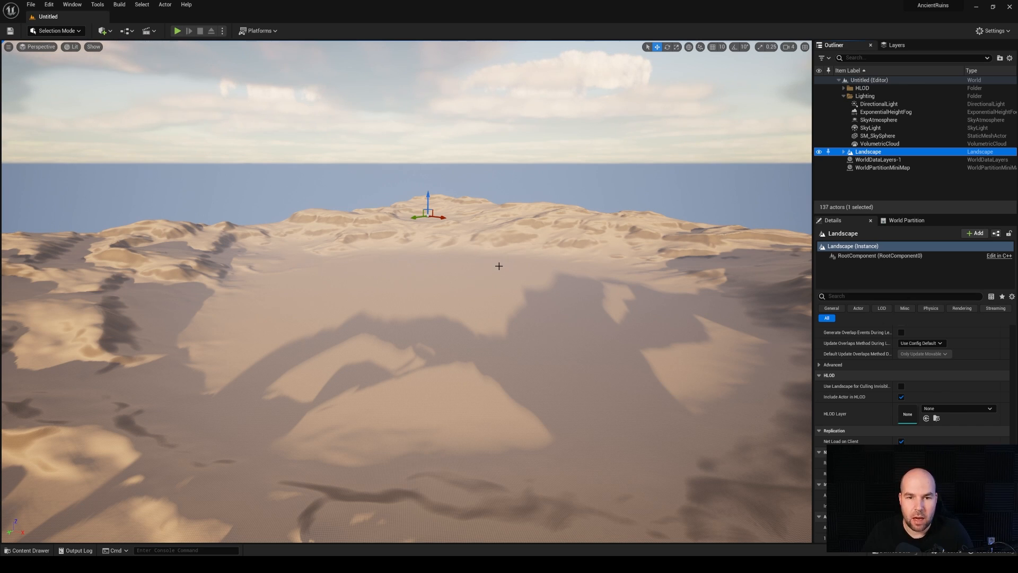
pyautogui.rightClick(876, 153)
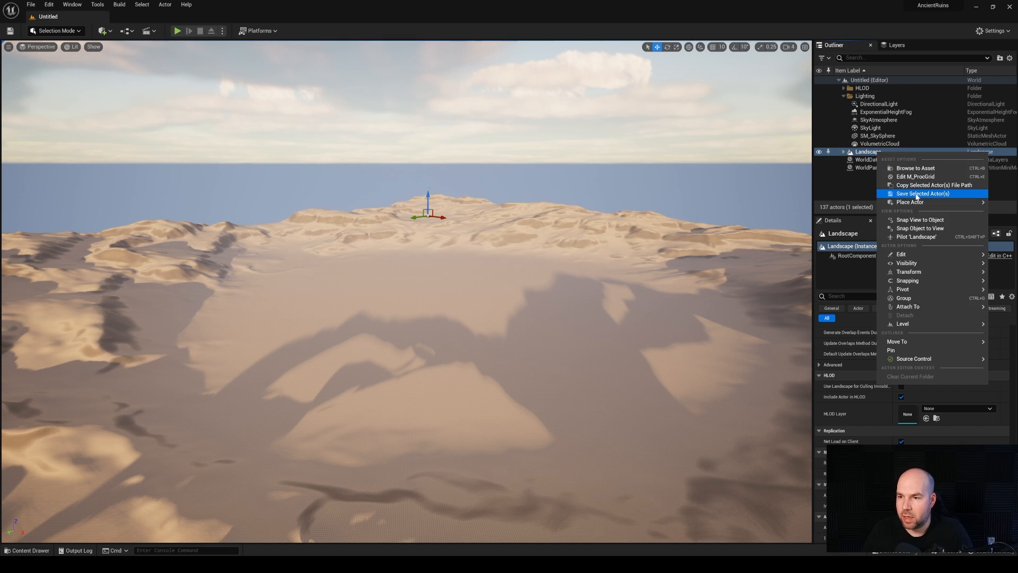
pyautogui.moveTo(909, 258)
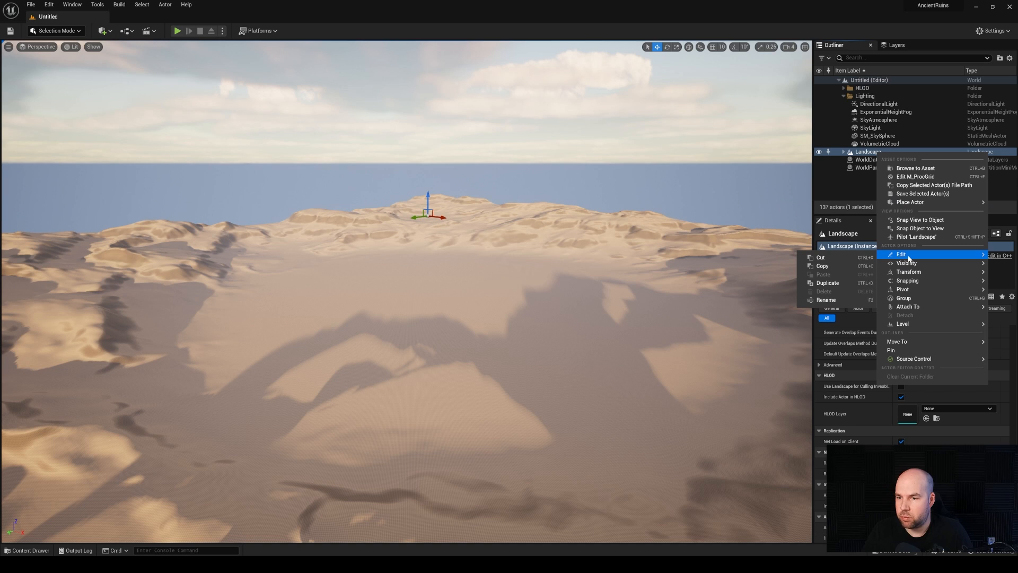
# Step: Delete all the LandscapeStreamingProxy actors nested under the Landscape actor
pyautogui.click(843, 151)
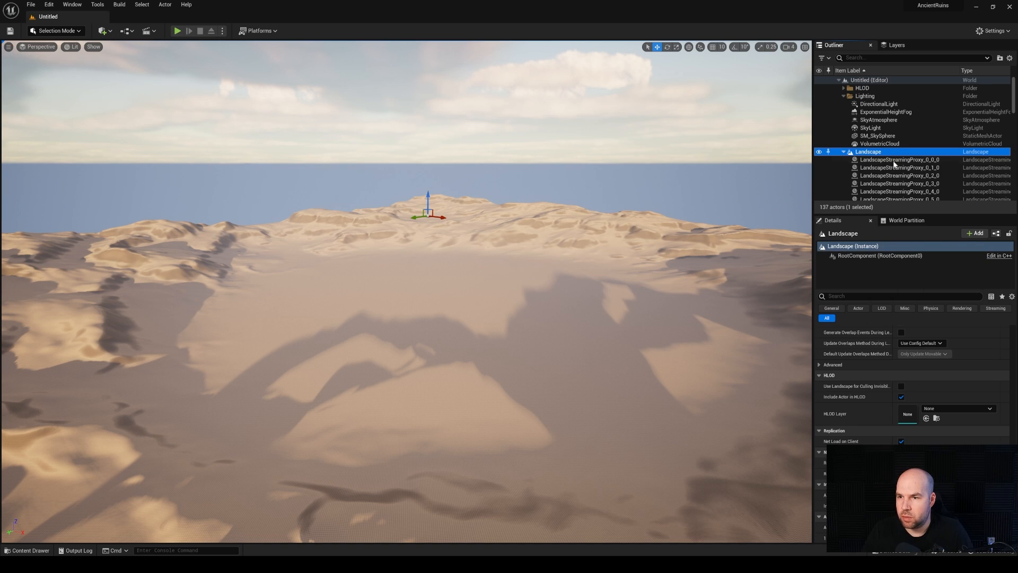
pyautogui.click(894, 160)
pyautogui.moveTo(1013, 95); pyautogui.dragTo(1013, 191)
pyautogui.keyDown('shift'); pyautogui.click(941, 183); pyautogui.keyUp('shift')
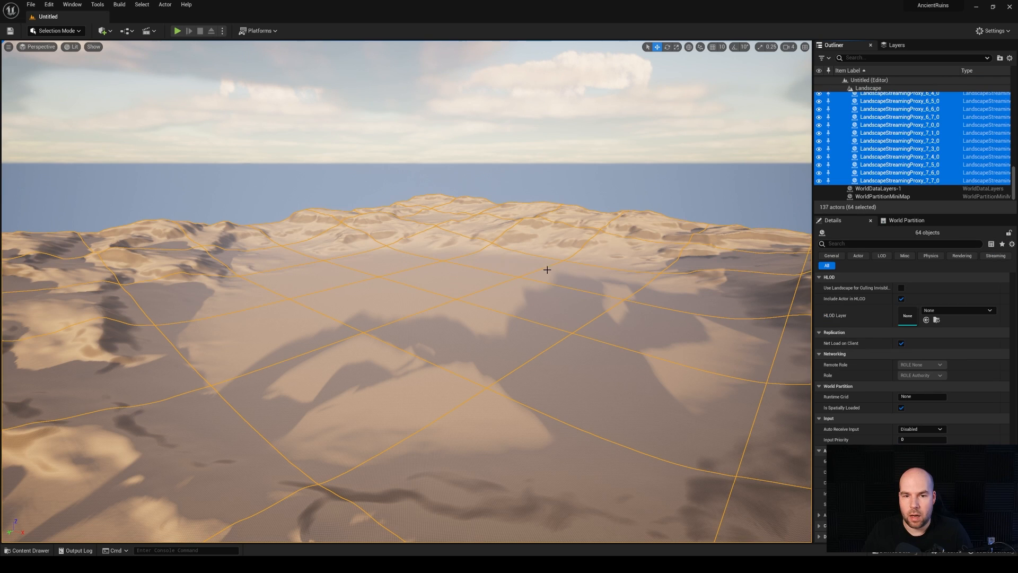
pyautogui.rightClick(933, 141)
pyautogui.moveTo(933, 233)
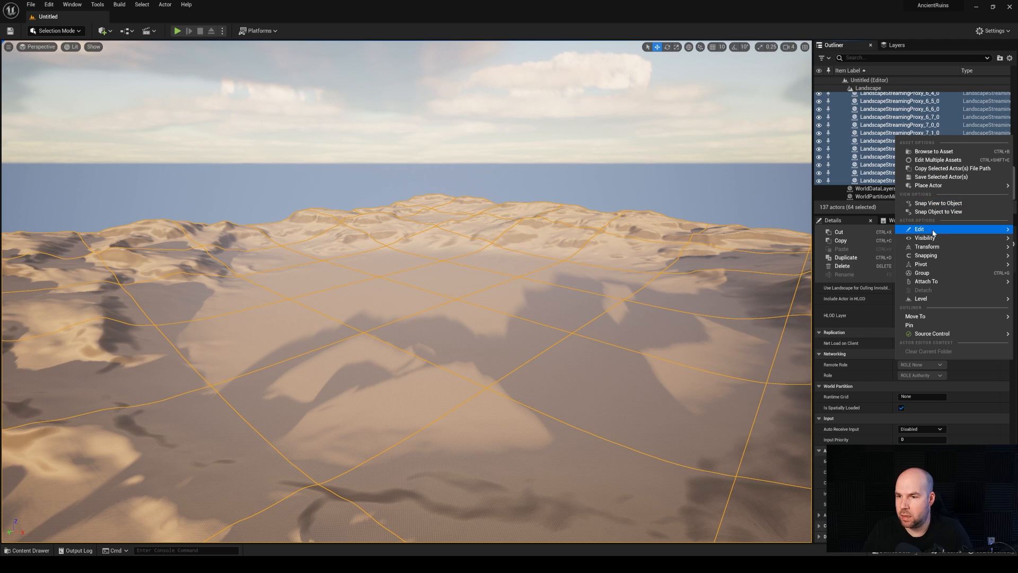
pyautogui.click(848, 265)
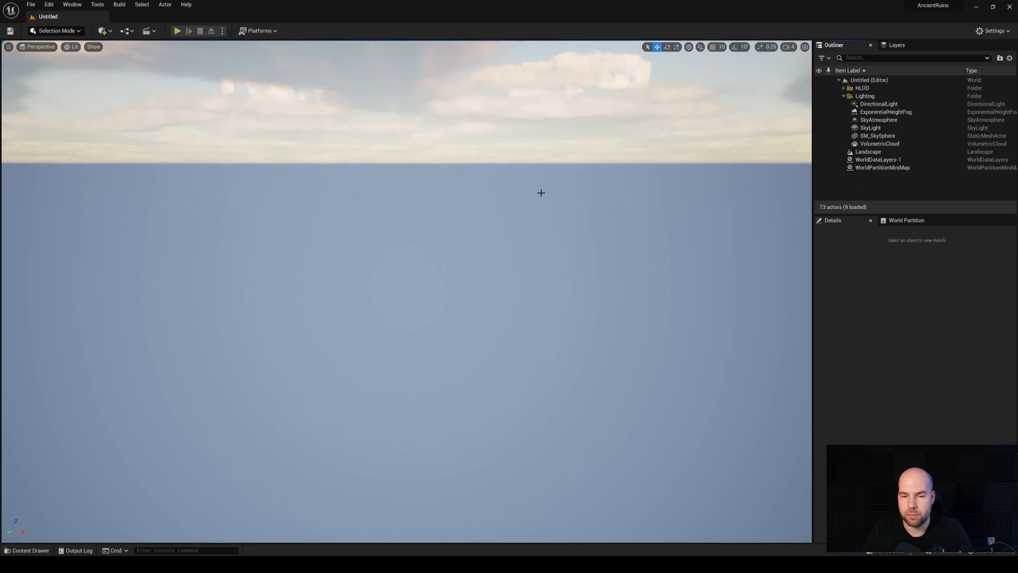
# Step: Delete the parent Landscape actor from the level
pyautogui.click(865, 153)
pyautogui.rightClick(862, 153)
pyautogui.moveTo(966, 256)
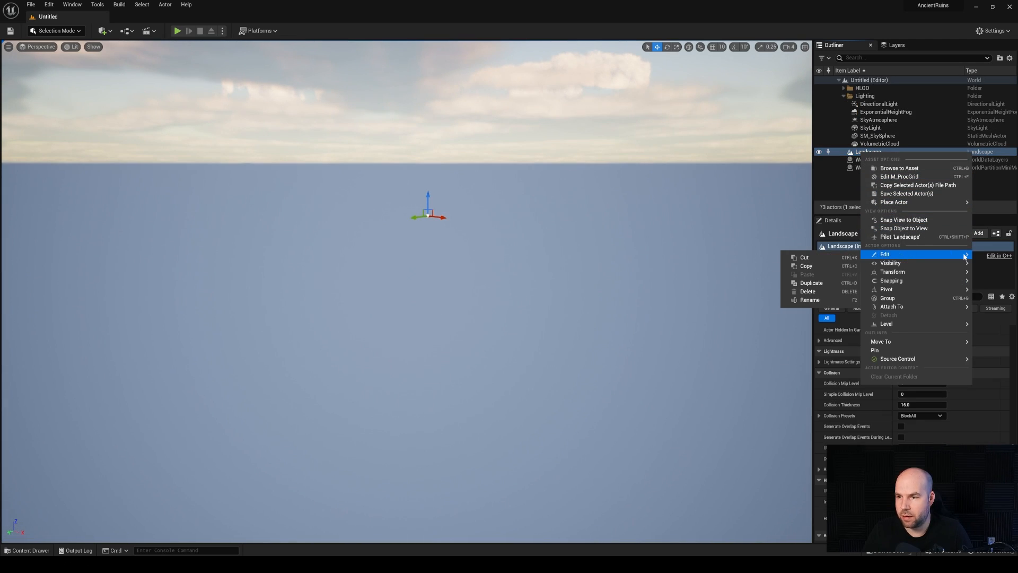
pyautogui.click(822, 291)
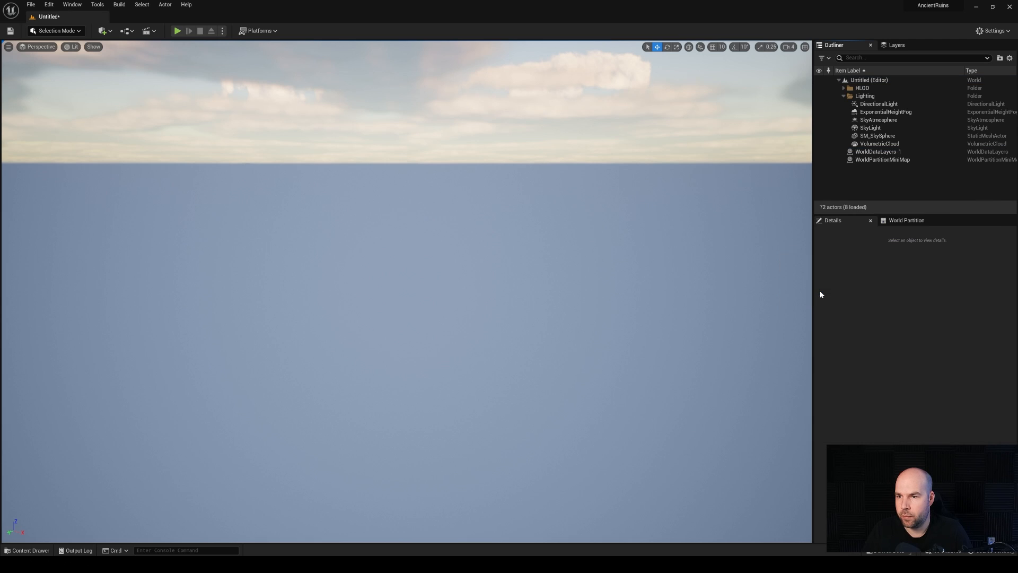
# Step: Switch to Landscape mode and set the new landscape's number of components to 16 × 16
pyautogui.click(55, 31)
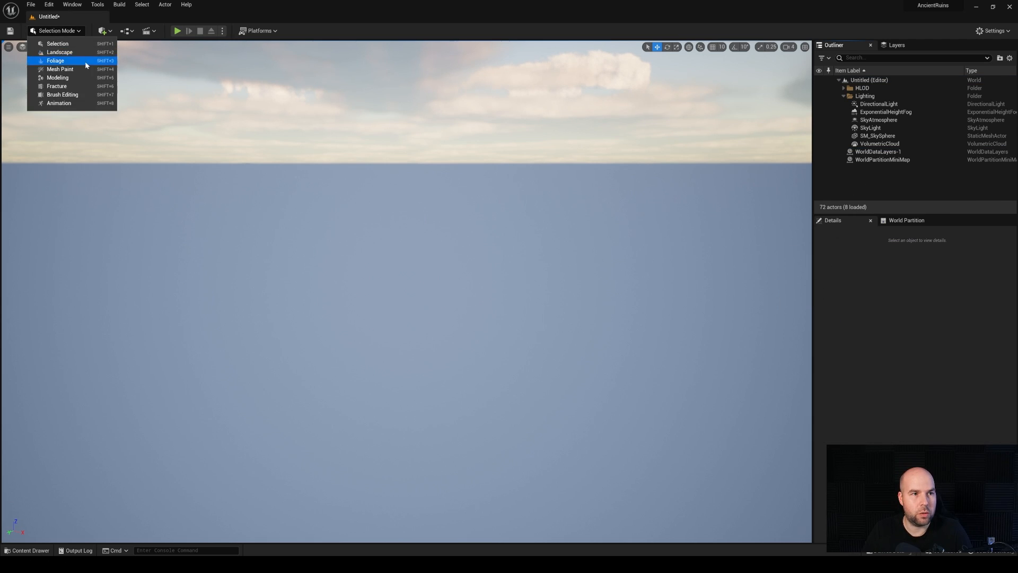
pyautogui.click(59, 52)
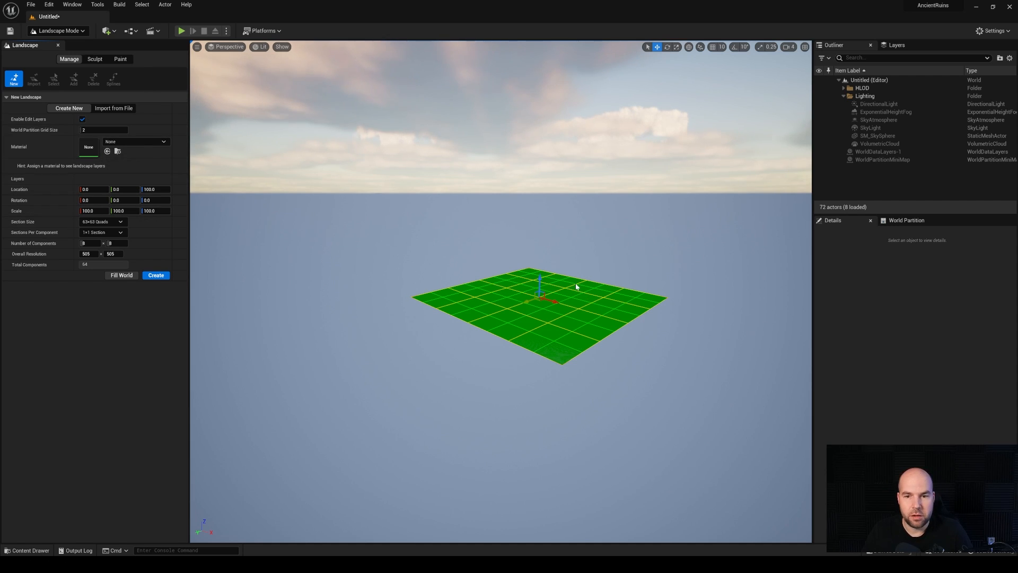
pyautogui.click(88, 243)
pyautogui.write('16')
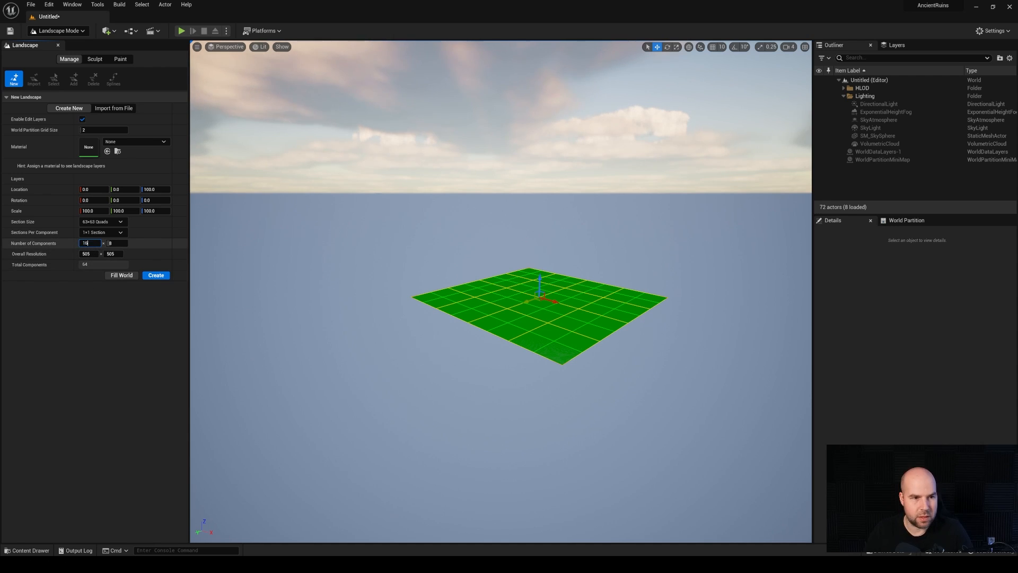
pyautogui.press('Tab')
pyautogui.write('16')
pyautogui.press('Return')
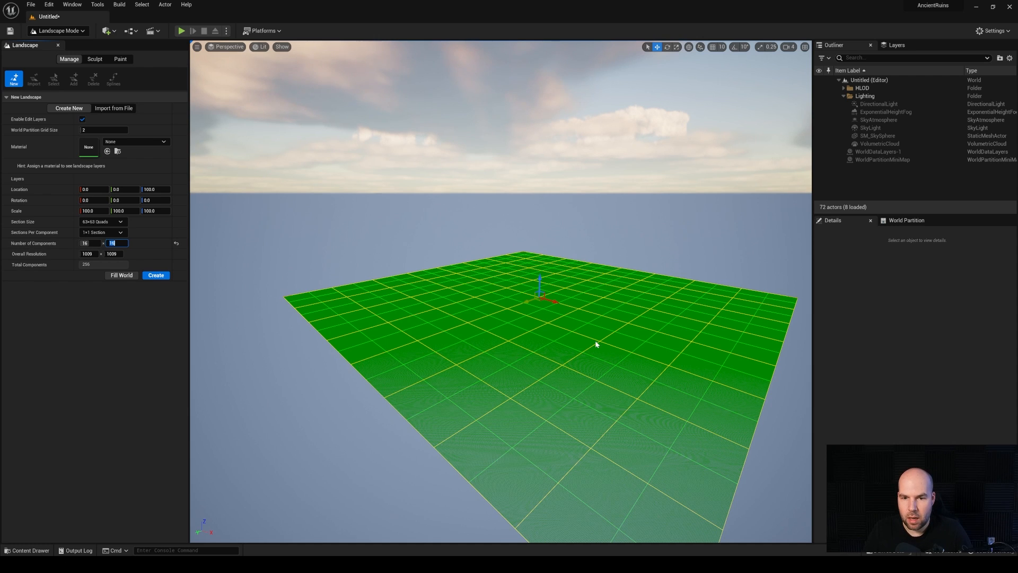
# Step: Set the number of components to 24 × 24 and create the new landscape
pyautogui.click(86, 243)
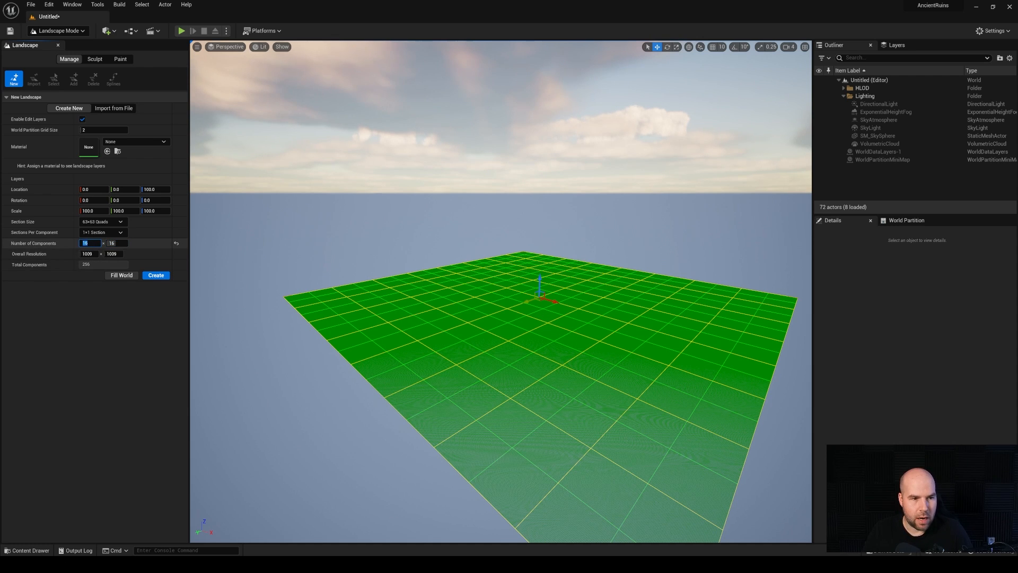
pyautogui.write('24')
pyautogui.write('4')
pyautogui.press('Return')
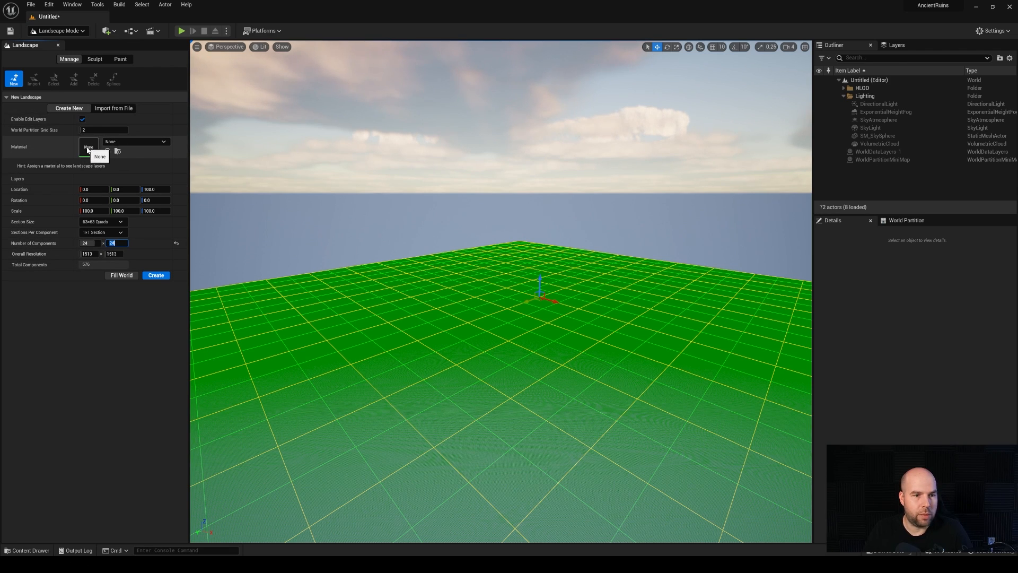
pyautogui.click(157, 276)
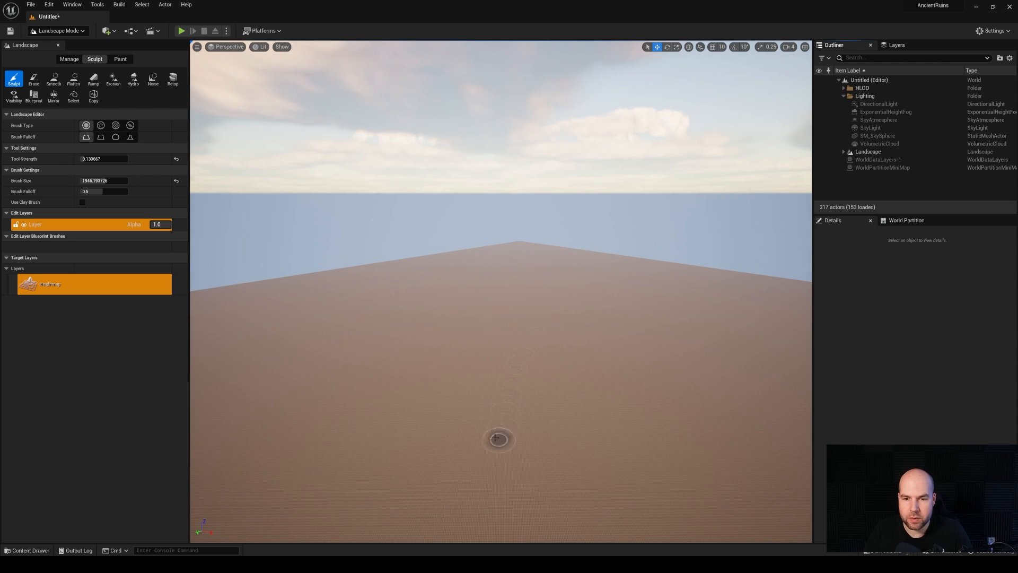
# Step: Place the Wall_Door_400x300 mesh from StarterContent's Architecture folder on the new landscape
pyautogui.moveTo(520, 333); pyautogui.dragTo(515, 358, button='right')
pyautogui.moveTo(483, 255)
pyautogui.mouseDown(button='right')
pyautogui.moveTo(472, 233)
pyautogui.moveTo(461, 281)
pyautogui.moveTo(451, 273)
pyautogui.moveTo(459, 254)
pyautogui.moveTo(434, 239)
pyautogui.moveTo(427, 217)
pyautogui.moveTo(432, 244)
pyautogui.moveTo(545, 252)
pyautogui.moveTo(545, 279)
pyautogui.moveTo(537, 259)
pyautogui.moveTo(550, 259)
pyautogui.mouseUp(button='right')
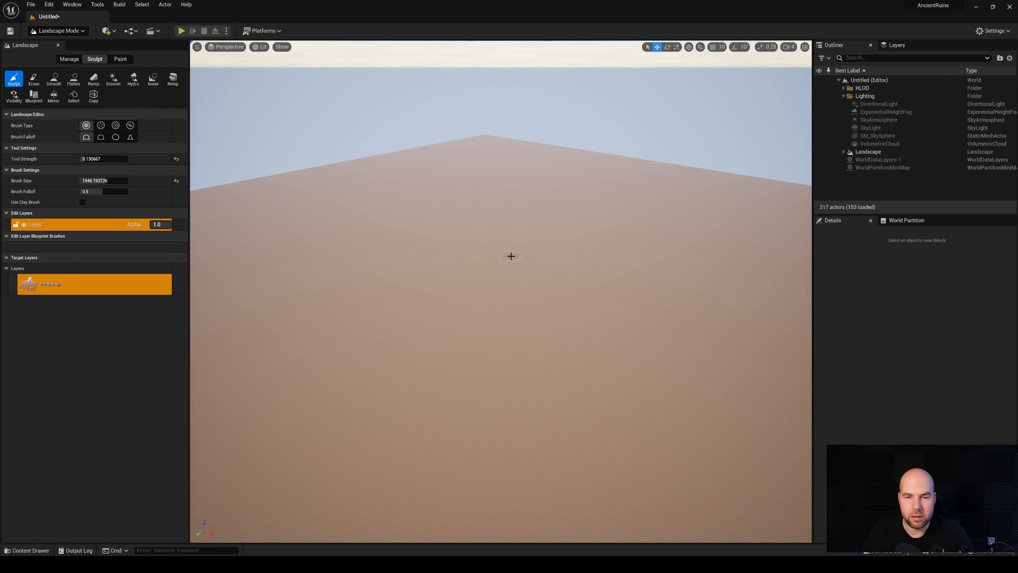
pyautogui.click(29, 547)
pyautogui.scroll(-1, 84, 471)
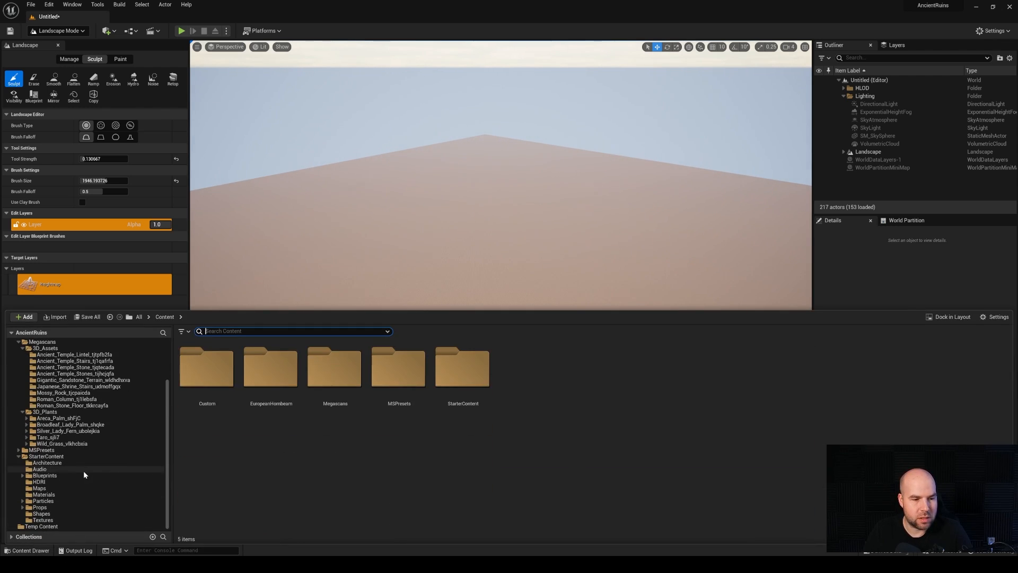
pyautogui.click(50, 463)
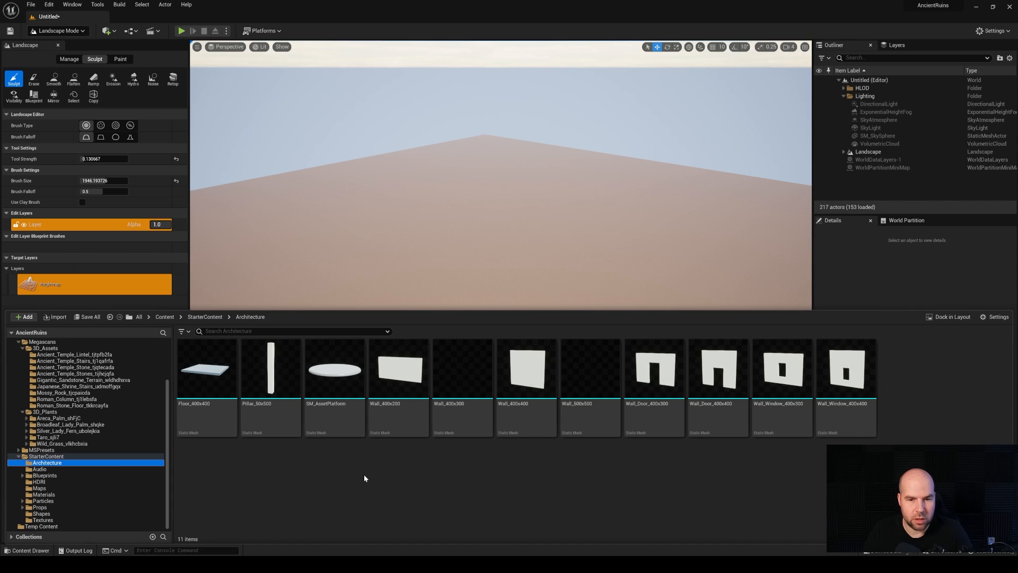
pyautogui.moveTo(654, 371); pyautogui.dragTo(488, 258)
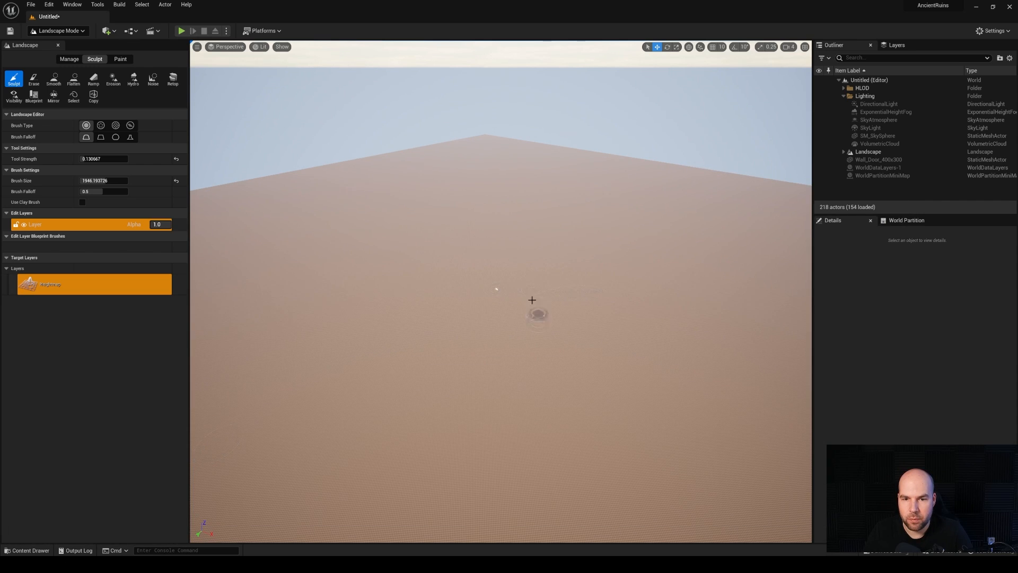
# Step: Switch to Selection mode, select the Wall_Door_400x300 mesh and examine its scale against the landscape up close and from afar
pyautogui.click(62, 30)
pyautogui.click(56, 45)
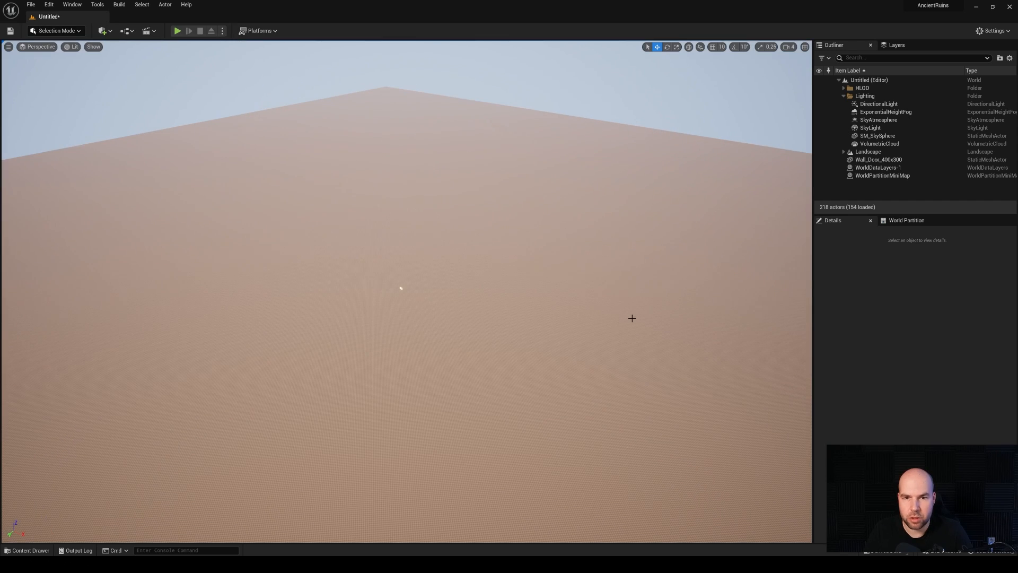
pyautogui.click(877, 161)
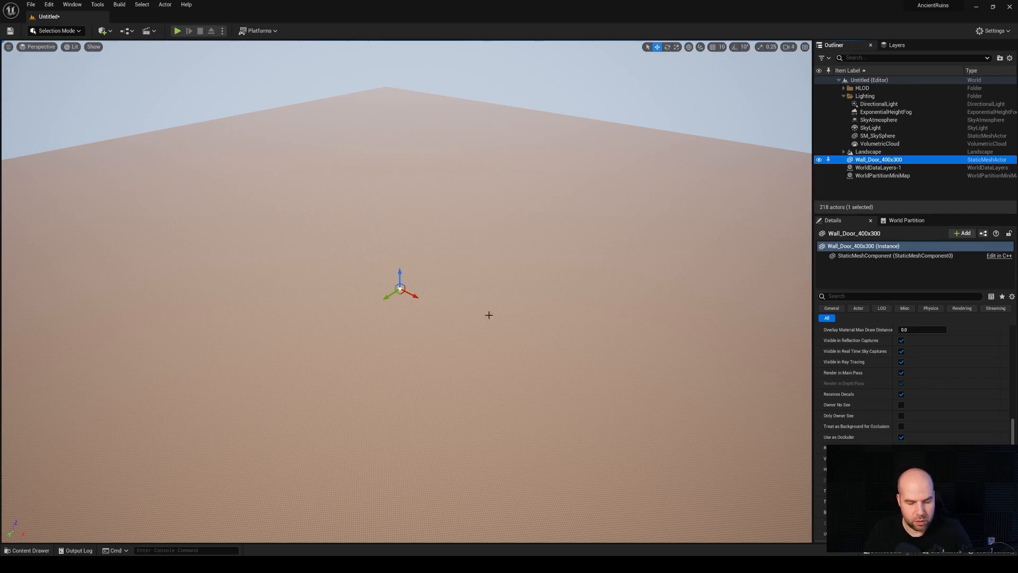
pyautogui.press('f')
pyautogui.moveTo(395, 278); pyautogui.dragTo(352, 237, button='right')
pyautogui.press('s')
pyautogui.press('w')
pyautogui.press('s')
pyautogui.press('w')
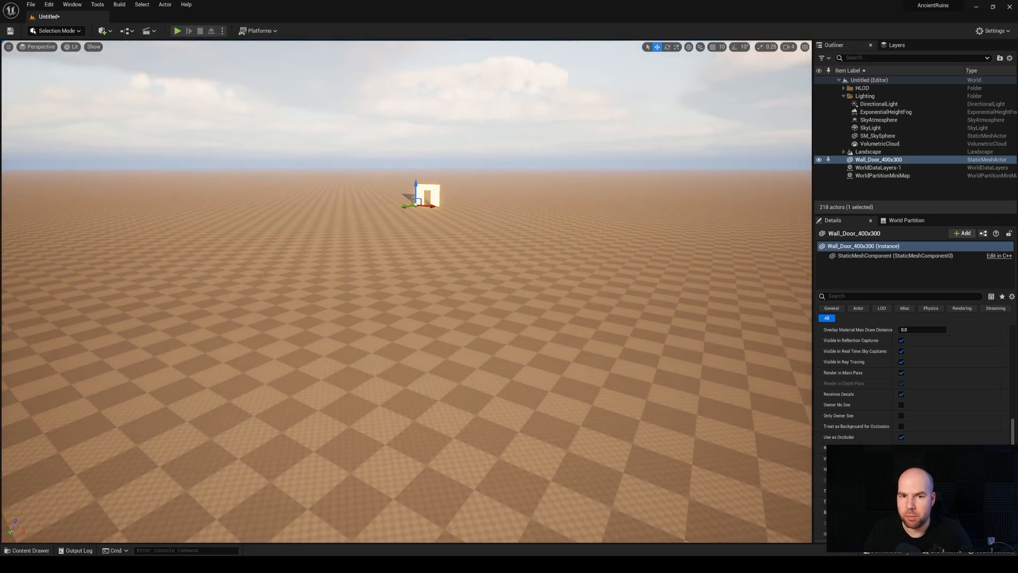
pyautogui.press('s')
pyautogui.moveTo(509, 333); pyautogui.dragTo(487, 313, button='right')
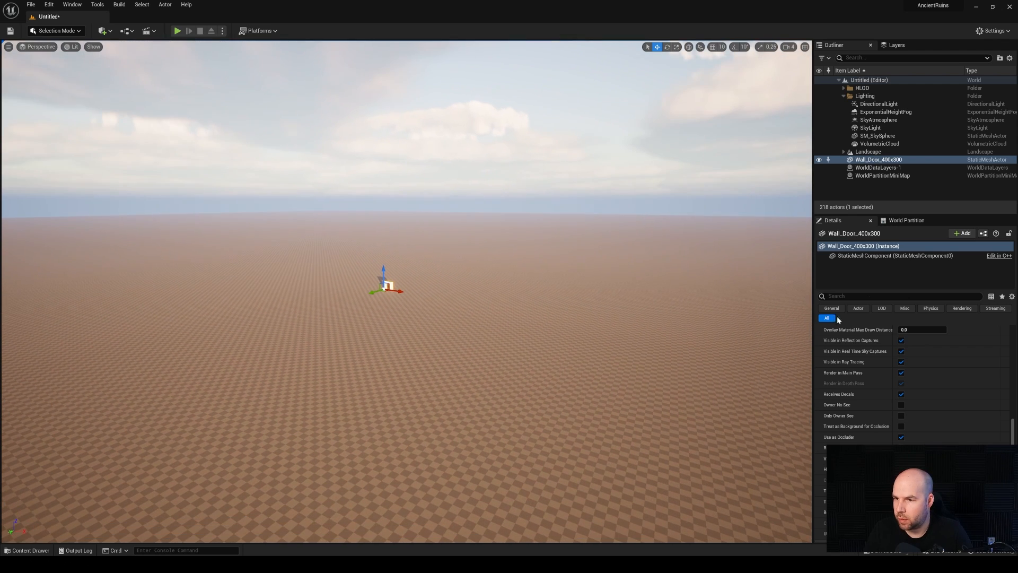
# Step: Move the Wall_Door_400x300 mesh to the world origin and place it on the landscape surface at about Z 116
pyautogui.scroll(15, 956, 362)
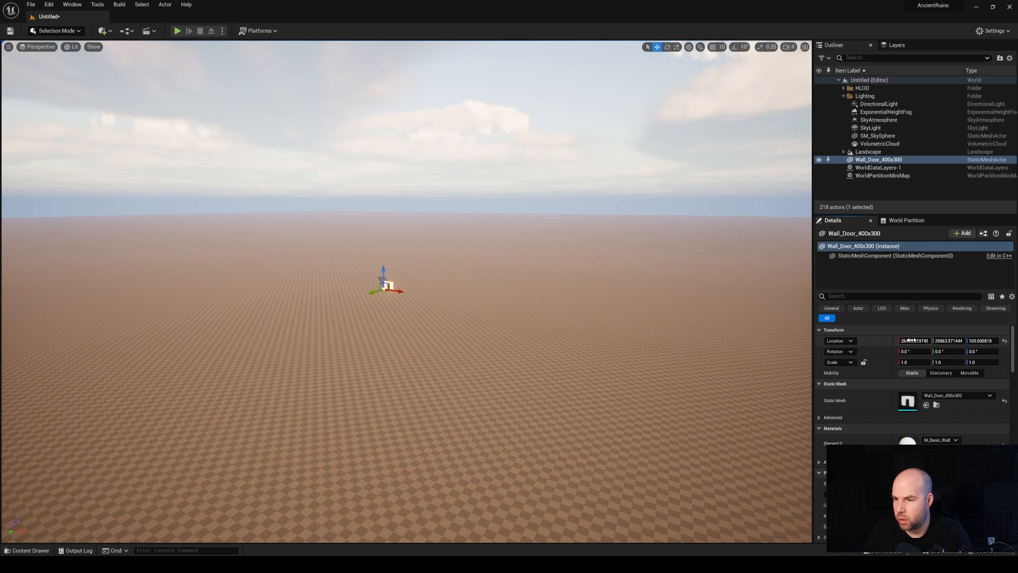
pyautogui.write('0')
pyautogui.press('Return')
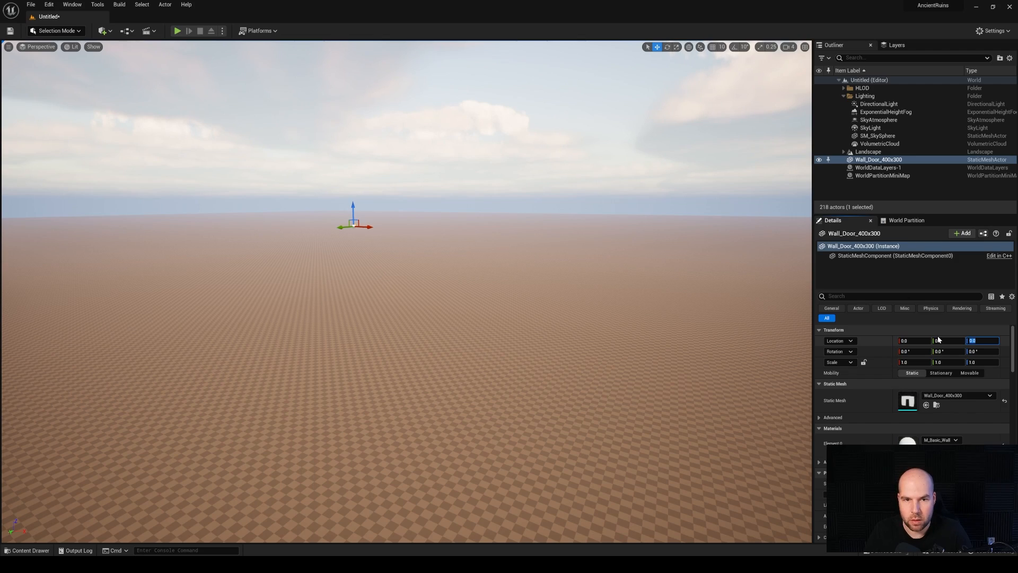
pyautogui.moveTo(477, 259); pyautogui.dragTo(451, 193, button='right')
pyautogui.press('w')
pyautogui.press('f')
pyautogui.moveTo(546, 268)
pyautogui.mouseDown(button='right')
pyautogui.moveTo(566, 319)
pyautogui.moveTo(542, 279)
pyautogui.moveTo(547, 264)
pyautogui.mouseUp(button='right')
pyautogui.press('s')
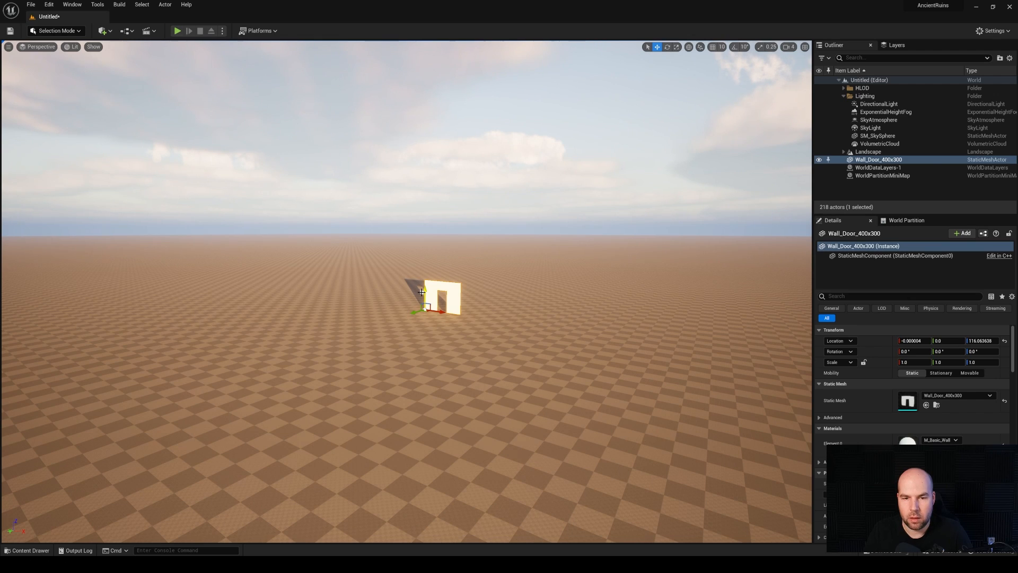
# Step: Examine the empty terrain around the door mesh from an elevated viewpoint to judge the available space
pyautogui.click(477, 264)
pyautogui.rightClick(477, 263)
pyautogui.click(455, 295)
pyautogui.moveTo(536, 261); pyautogui.dragTo(510, 268, button='right')
pyautogui.press('s')
pyautogui.press('s')
pyautogui.press('d')
pyautogui.press('w')
pyautogui.press('w')
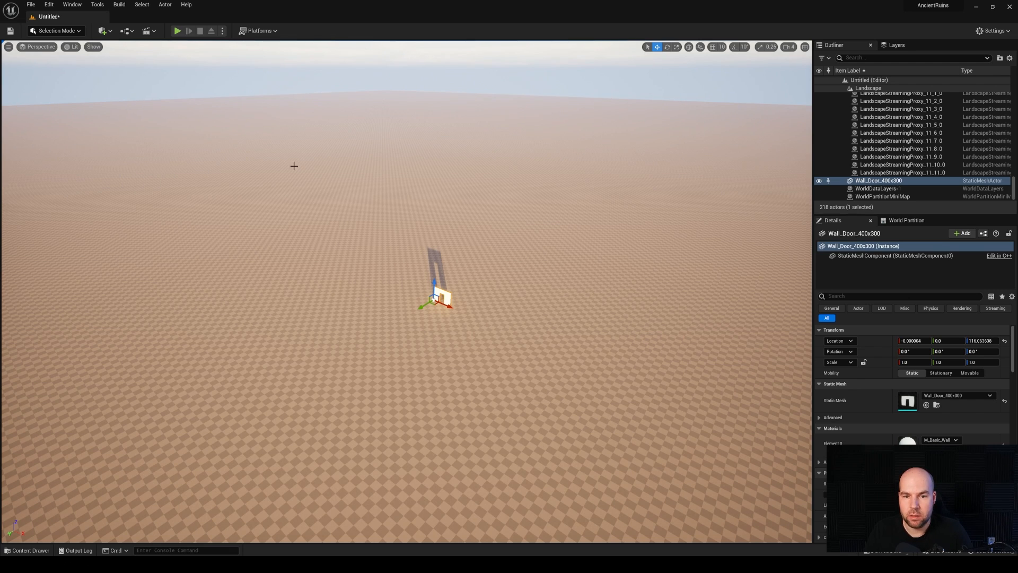
pyautogui.moveTo(554, 276); pyautogui.dragTo(568, 297, button='right')
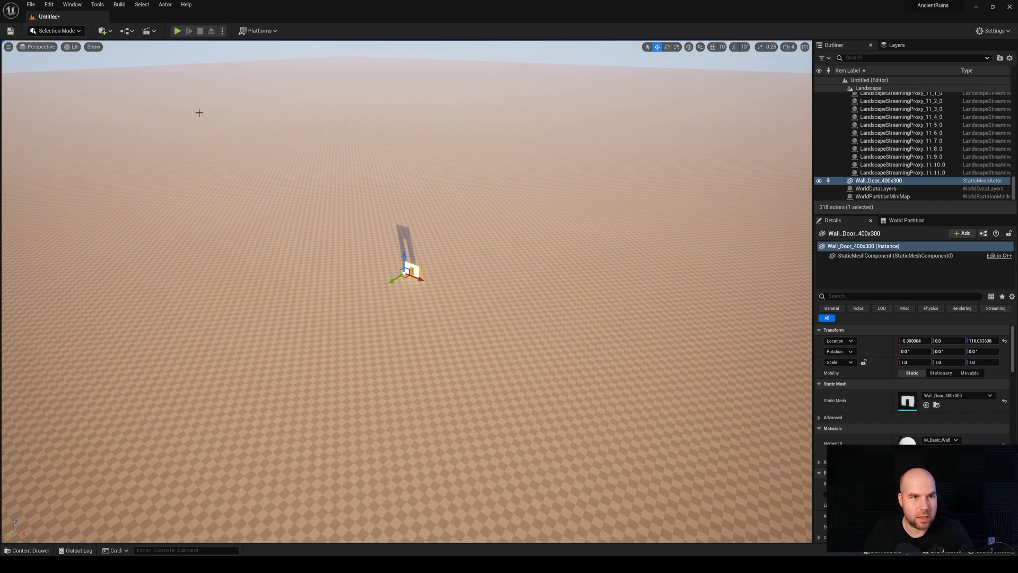
# Step: Select the Landscape actor for editing in Landscape mode with the Sculpt tool
pyautogui.click(54, 30)
pyautogui.click(58, 52)
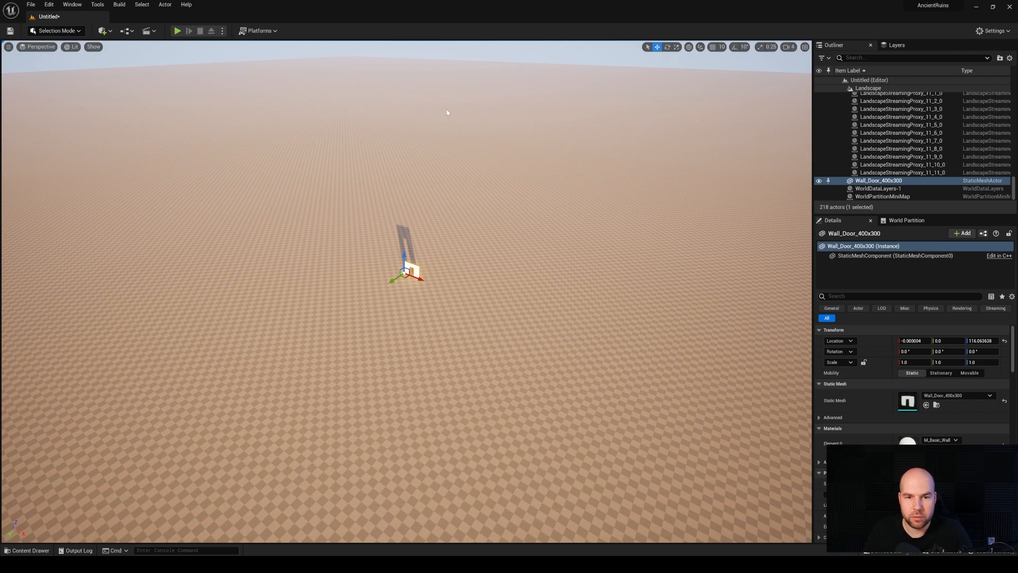
pyautogui.click(870, 89)
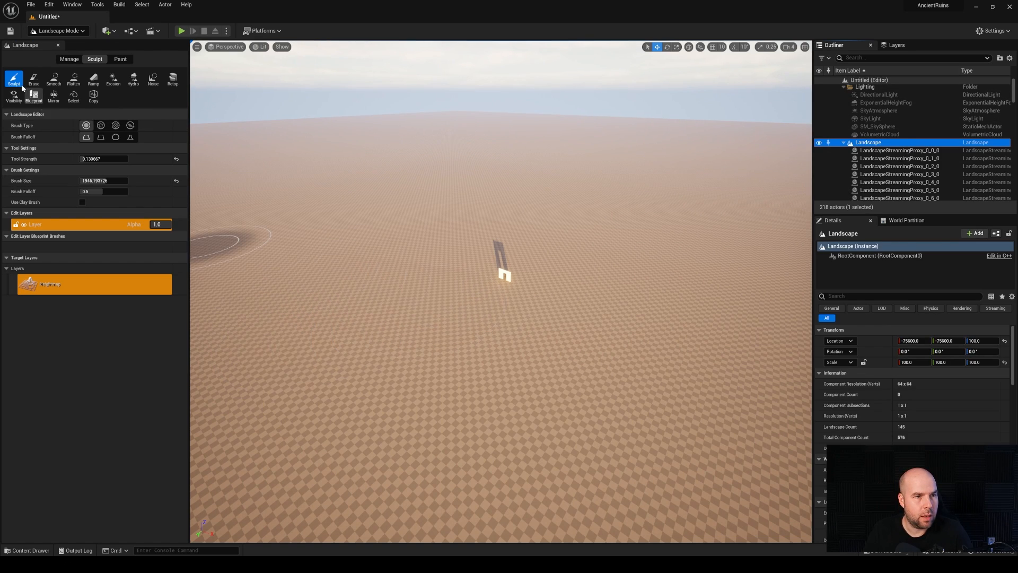
# Step: Try sculpting low mounds around the door mesh with the existing brush size, and undo the strokes
pyautogui.moveTo(501, 308)
pyautogui.mouseDown()
pyautogui.moveTo(466, 398)
pyautogui.moveTo(421, 240)
pyautogui.moveTo(467, 245)
pyautogui.moveTo(556, 301)
pyautogui.moveTo(559, 281)
pyautogui.mouseUp()
pyautogui.moveTo(509, 302)
pyautogui.mouseDown()
pyautogui.moveTo(456, 289)
pyautogui.moveTo(530, 320)
pyautogui.moveTo(569, 285)
pyautogui.moveTo(408, 229)
pyautogui.moveTo(466, 251)
pyautogui.moveTo(579, 342)
pyautogui.moveTo(482, 404)
pyautogui.moveTo(342, 269)
pyautogui.mouseUp()
pyautogui.hotkey('ctrl', 'z')
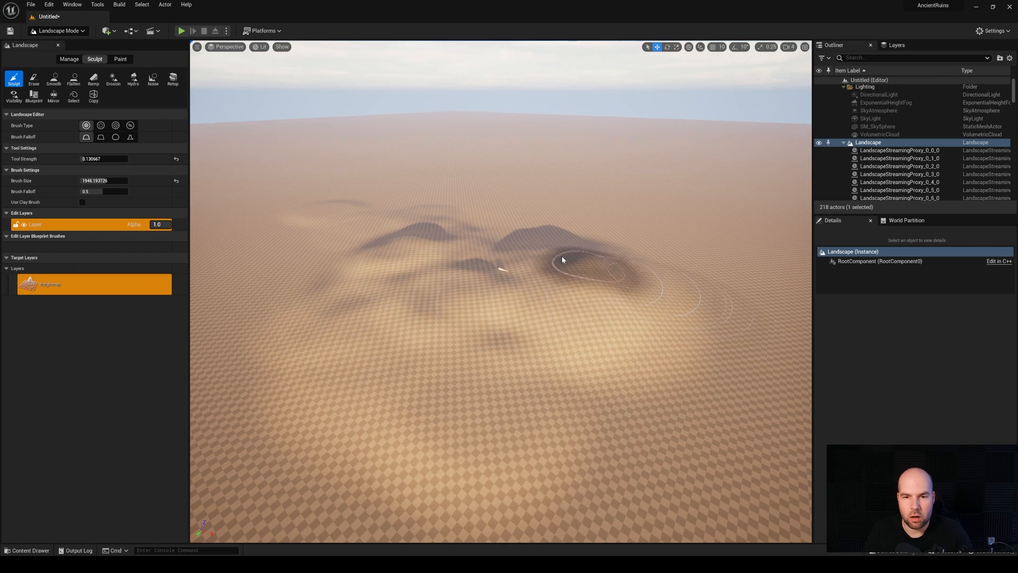
pyautogui.hotkey('ctrl', 'z')
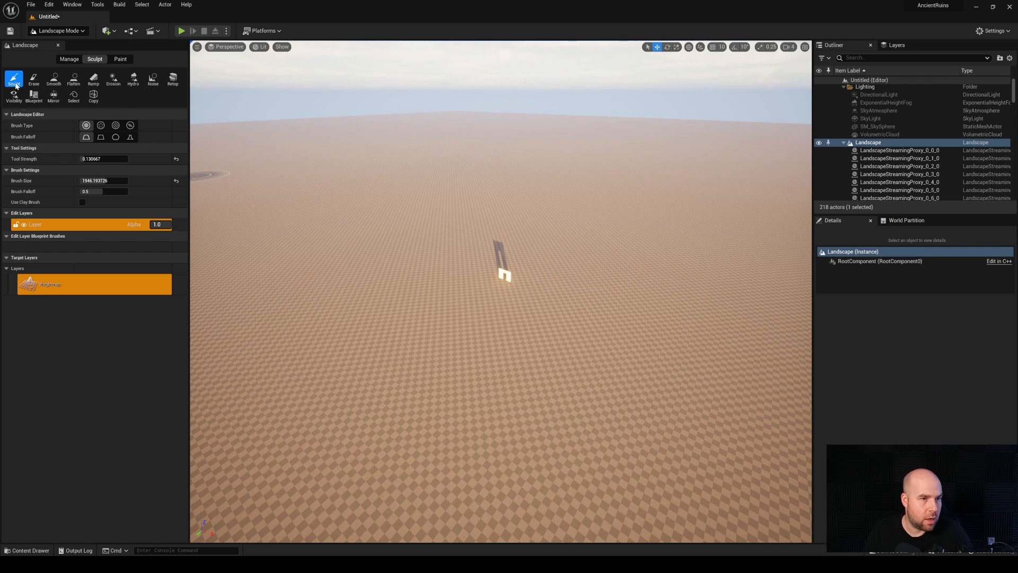
# Step: Set the Sculpt brush size to about 5200 and raise large rolling hills around the door mesh's location
pyautogui.moveTo(103, 181); pyautogui.dragTo(125, 181)
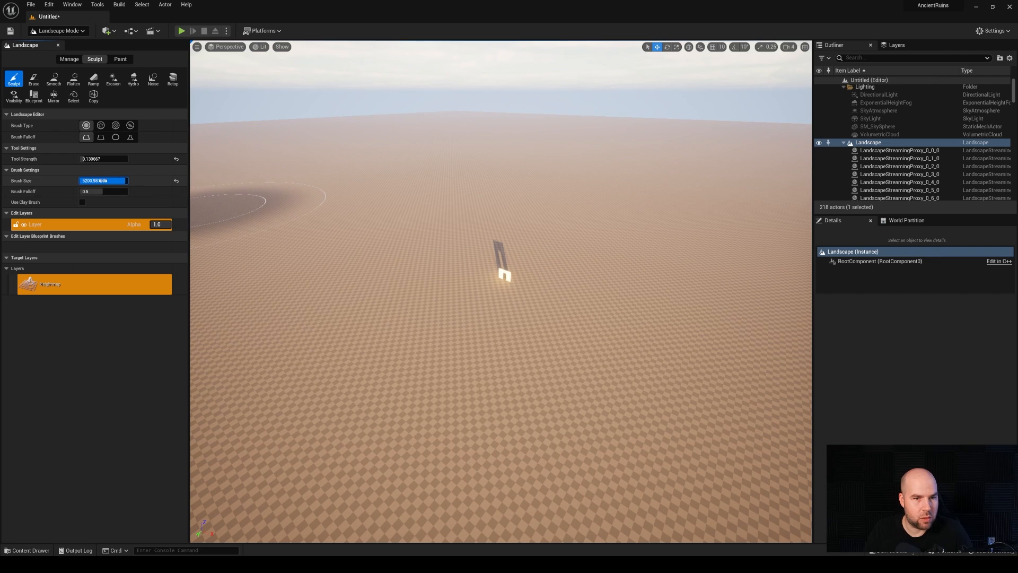
pyautogui.moveTo(503, 281)
pyautogui.mouseDown()
pyautogui.moveTo(467, 260)
pyautogui.moveTo(534, 289)
pyautogui.moveTo(709, 186)
pyautogui.moveTo(648, 256)
pyautogui.moveTo(346, 219)
pyautogui.moveTo(403, 250)
pyautogui.mouseUp()
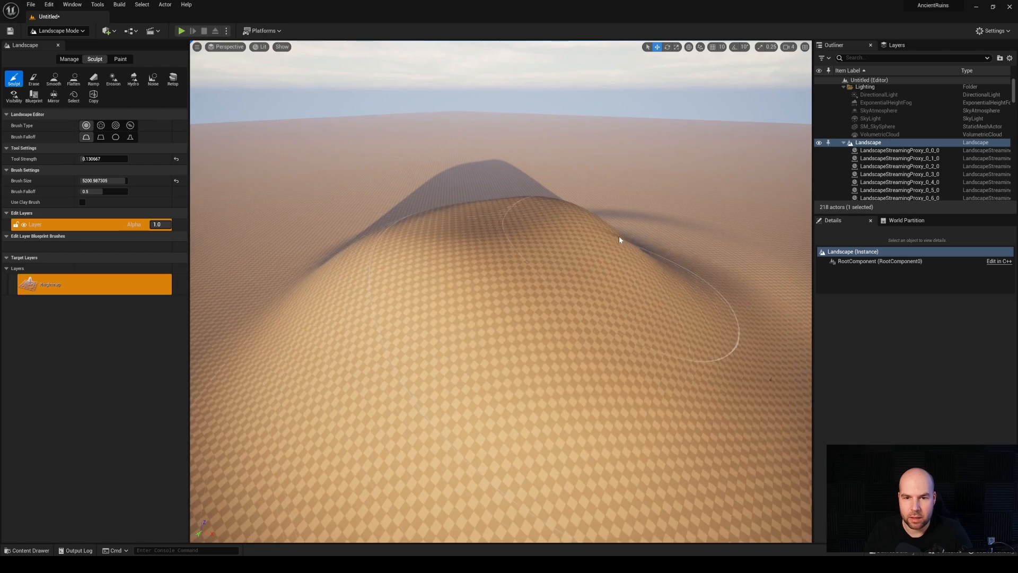
pyautogui.moveTo(619, 236)
pyautogui.mouseDown(button='right')
pyautogui.moveTo(589, 281)
pyautogui.moveTo(520, 278)
pyautogui.moveTo(520, 268)
pyautogui.mouseUp(button='right')
pyautogui.moveTo(666, 214)
pyautogui.mouseDown()
pyautogui.moveTo(568, 195)
pyautogui.moveTo(439, 202)
pyautogui.moveTo(330, 291)
pyautogui.moveTo(409, 391)
pyautogui.moveTo(679, 332)
pyautogui.moveTo(573, 154)
pyautogui.mouseUp()
pyautogui.moveTo(457, 168)
pyautogui.mouseDown()
pyautogui.moveTo(617, 172)
pyautogui.moveTo(645, 226)
pyautogui.moveTo(339, 212)
pyautogui.moveTo(489, 191)
pyautogui.moveTo(531, 204)
pyautogui.moveTo(659, 179)
pyautogui.moveTo(495, 202)
pyautogui.moveTo(532, 271)
pyautogui.moveTo(504, 339)
pyautogui.mouseUp()
pyautogui.moveTo(504, 339)
pyautogui.mouseDown(button='right')
pyautogui.moveTo(657, 287)
pyautogui.moveTo(583, 282)
pyautogui.moveTo(551, 312)
pyautogui.moveTo(527, 292)
pyautogui.moveTo(514, 377)
pyautogui.mouseUp(button='right')
pyautogui.press('w')
pyautogui.moveTo(454, 302)
pyautogui.mouseDown(button='right')
pyautogui.moveTo(459, 244)
pyautogui.moveTo(461, 254)
pyautogui.mouseUp(button='right')
pyautogui.press('s')
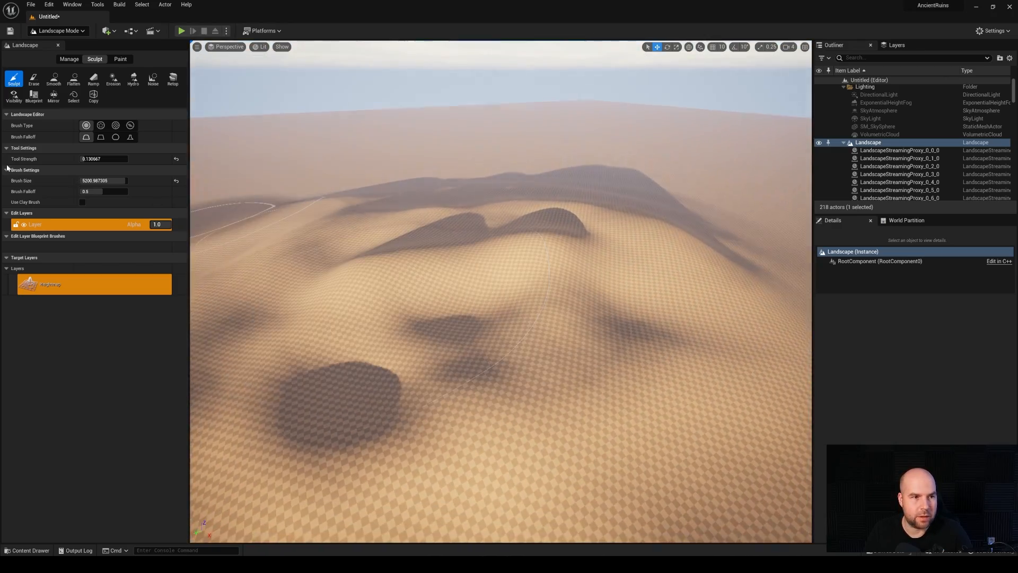
# Step: Flatten the middle of the sculpted hills into a broad level area using a brush size of about 1524
pyautogui.click(74, 79)
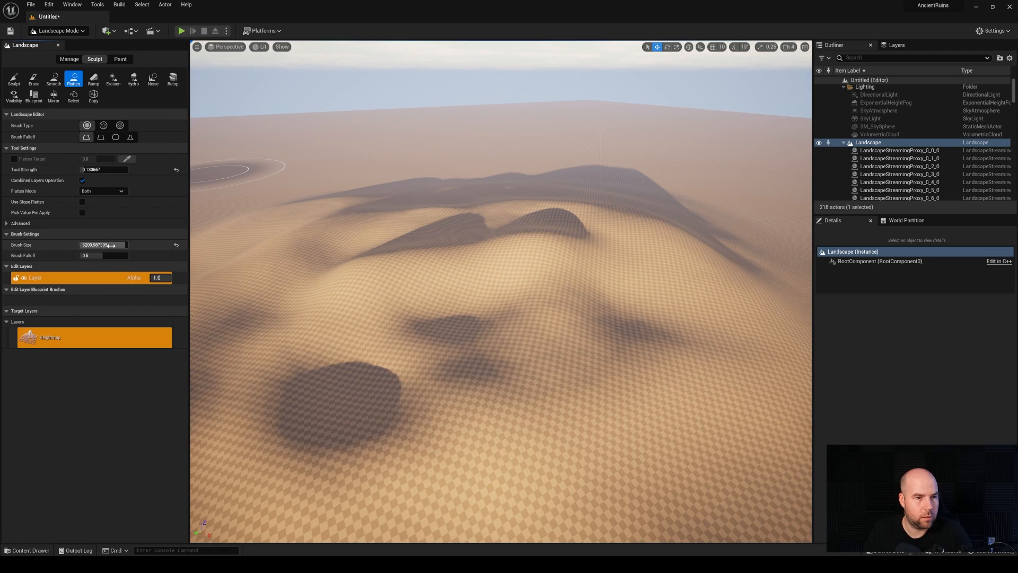
pyautogui.moveTo(529, 250)
pyautogui.mouseDown()
pyautogui.moveTo(545, 284)
pyautogui.moveTo(455, 256)
pyautogui.moveTo(489, 353)
pyautogui.moveTo(513, 295)
pyautogui.moveTo(427, 246)
pyautogui.moveTo(474, 230)
pyautogui.mouseUp()
pyautogui.moveTo(367, 250)
pyautogui.mouseDown()
pyautogui.moveTo(345, 254)
pyautogui.moveTo(568, 243)
pyautogui.moveTo(514, 253)
pyautogui.moveTo(518, 223)
pyautogui.moveTo(448, 366)
pyautogui.moveTo(484, 346)
pyautogui.moveTo(417, 341)
pyautogui.moveTo(677, 300)
pyautogui.moveTo(614, 261)
pyautogui.mouseUp()
pyautogui.moveTo(585, 222); pyautogui.dragTo(534, 276)
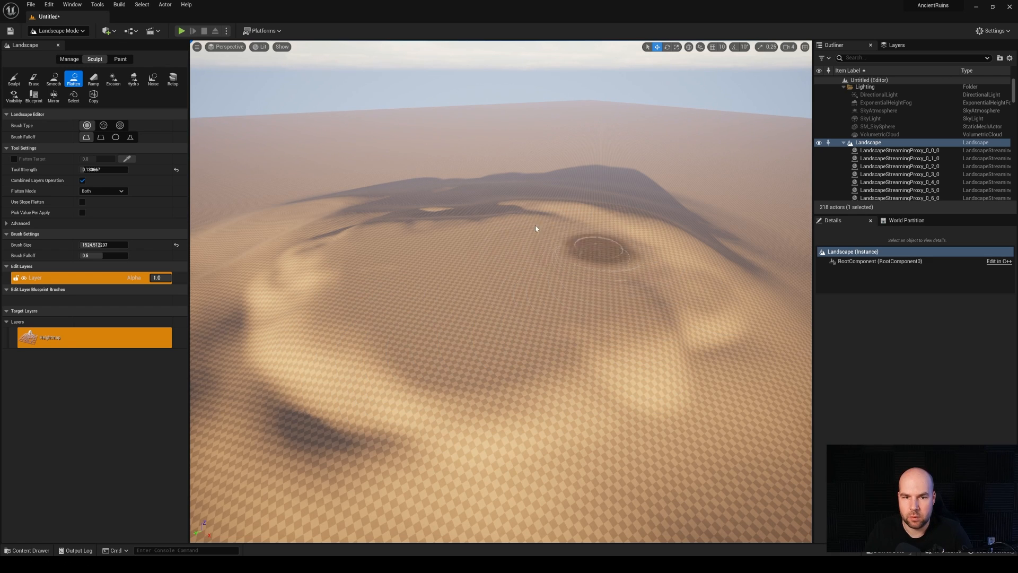
pyautogui.moveTo(535, 228)
pyautogui.mouseDown()
pyautogui.moveTo(339, 340)
pyautogui.moveTo(658, 297)
pyautogui.moveTo(578, 421)
pyautogui.moveTo(339, 345)
pyautogui.moveTo(347, 260)
pyautogui.moveTo(477, 299)
pyautogui.mouseUp()
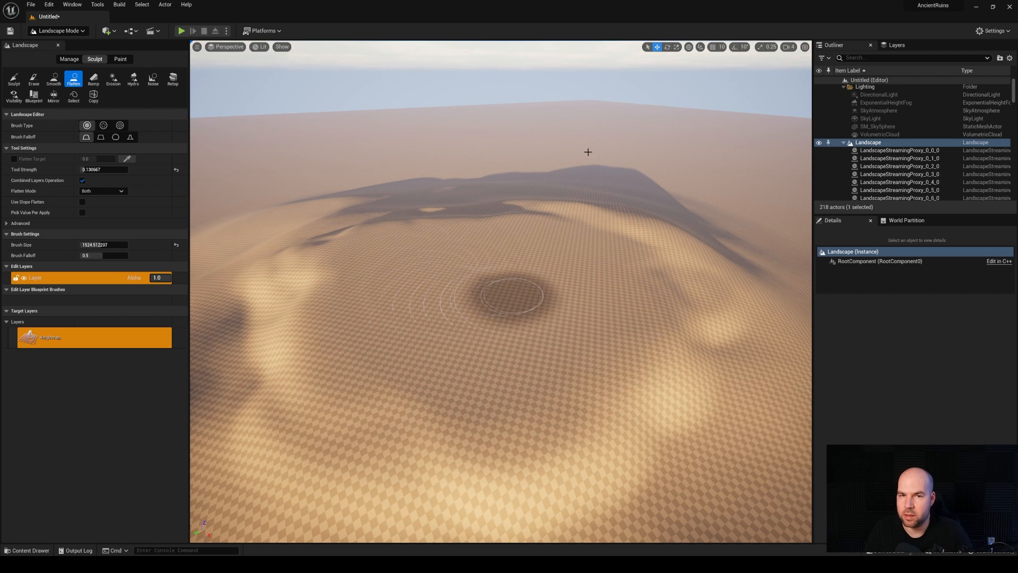
# Step: Select the buried Wall_Door_400x300 mesh in Selection mode and raise it onto the flattened area at about Z 1837.5
pyautogui.click(49, 32)
pyautogui.click(53, 43)
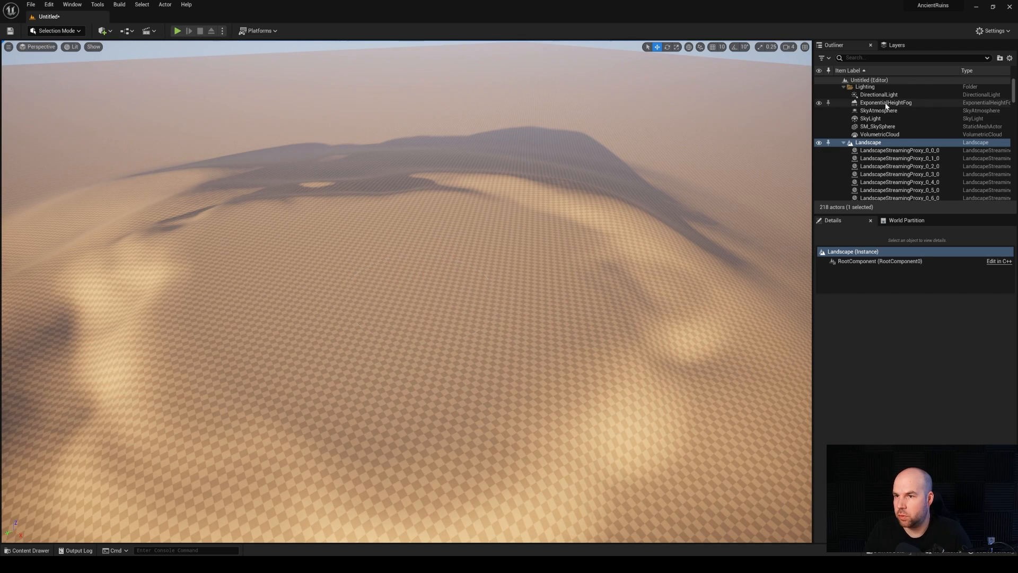
pyautogui.scroll(-2, 890, 122)
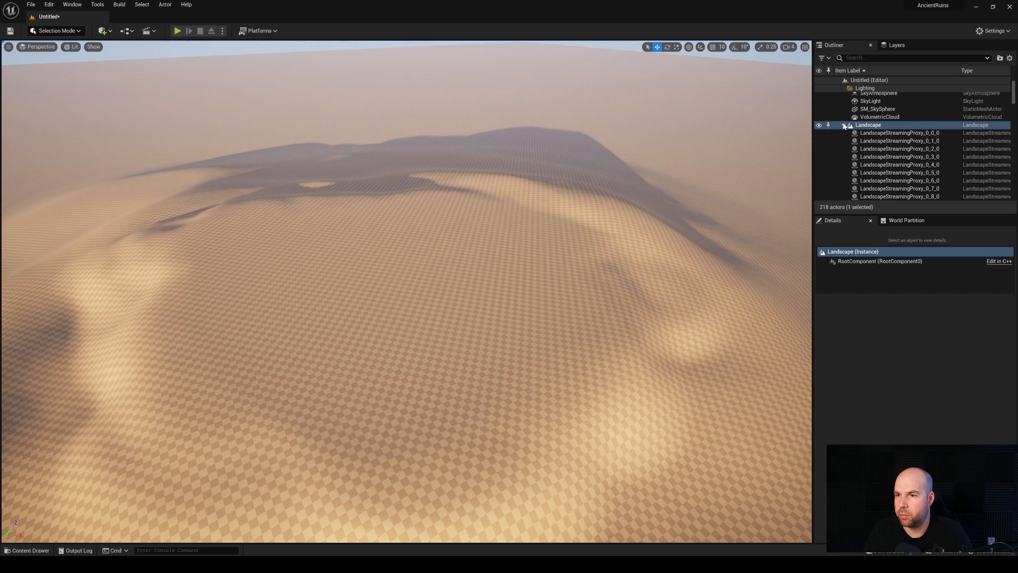
pyautogui.click(844, 125)
pyautogui.click(881, 159)
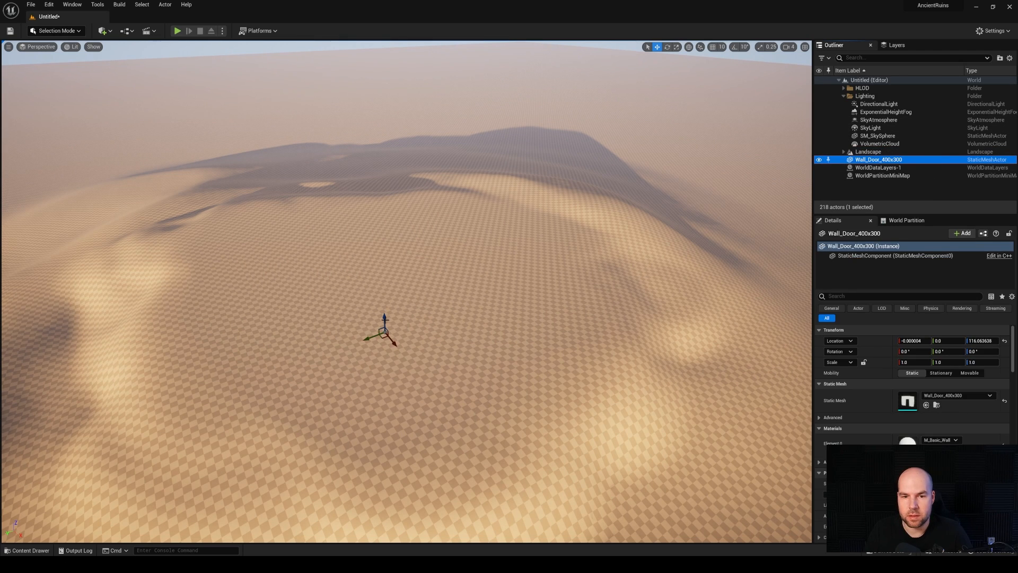
pyautogui.click(383, 319)
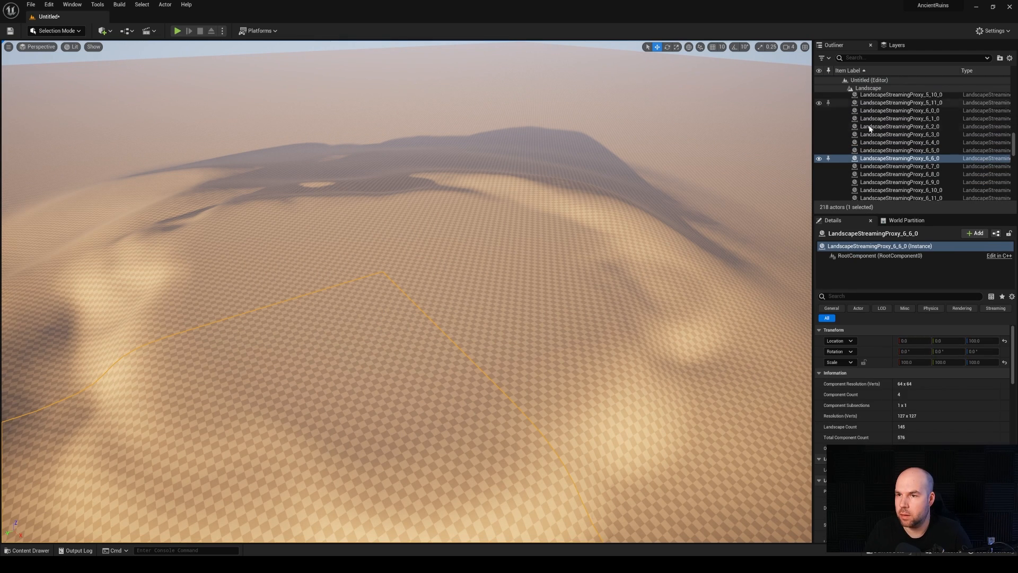
pyautogui.scroll(-20, 870, 128)
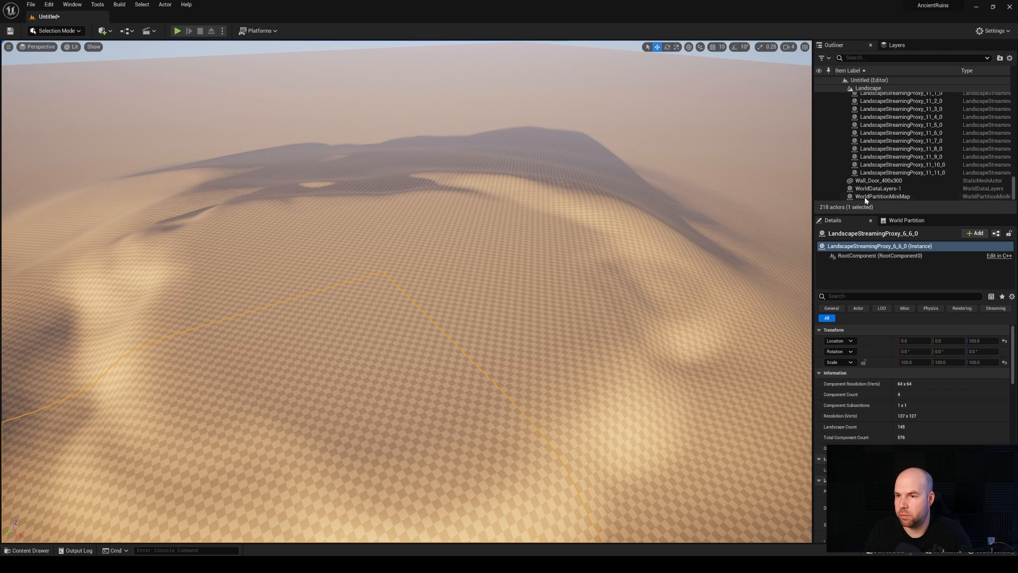
pyautogui.click(880, 181)
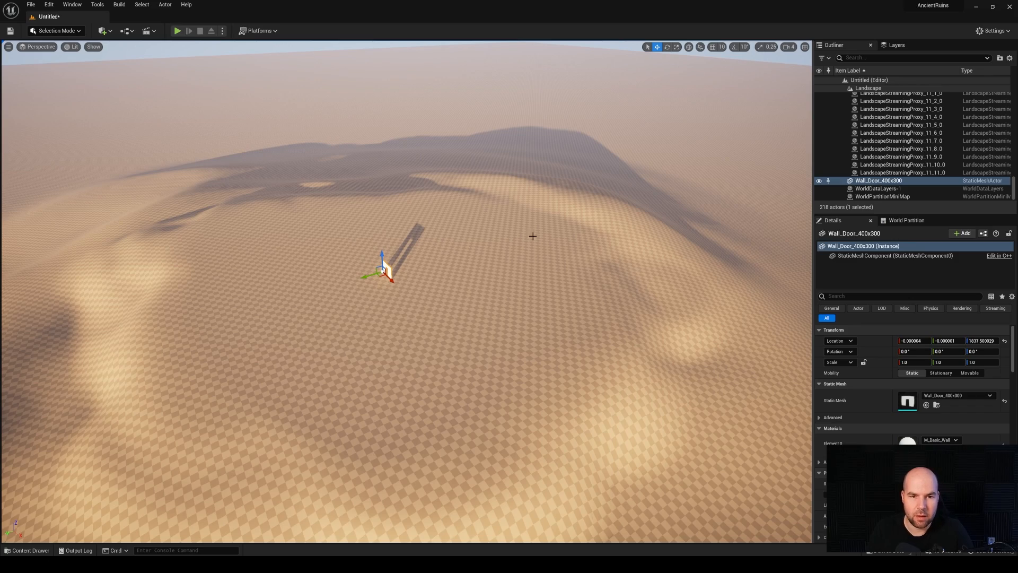
# Step: Smooth the rim and slopes around the flattened area in Landscape mode using a brush size of about 3135
pyautogui.press('a')
pyautogui.moveTo(320, 338); pyautogui.dragTo(459, 350, button='right')
pyautogui.press('w')
pyautogui.moveTo(405, 402); pyautogui.dragTo(414, 338, button='right')
pyautogui.press('s')
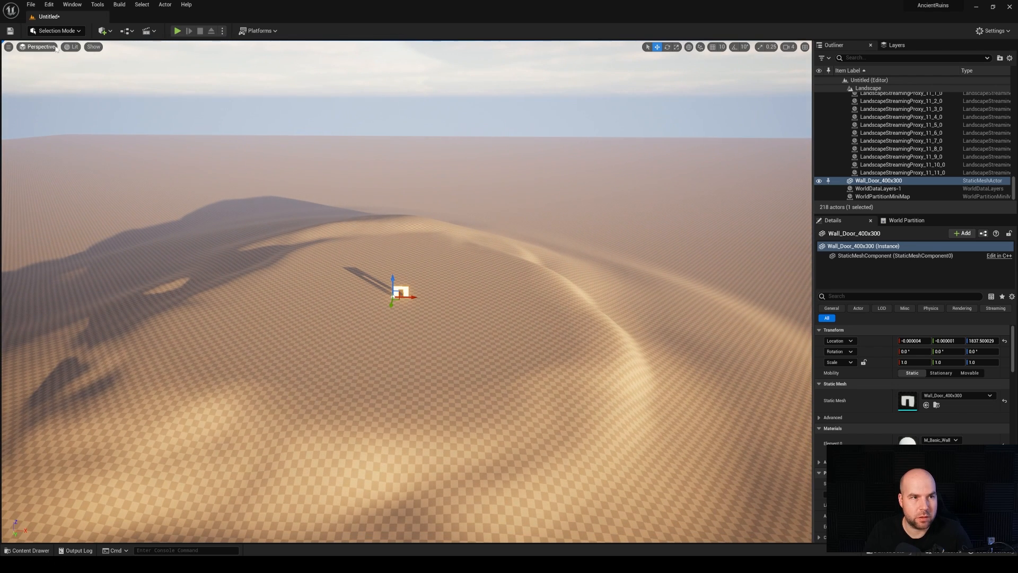
pyautogui.click(53, 31)
pyautogui.click(57, 52)
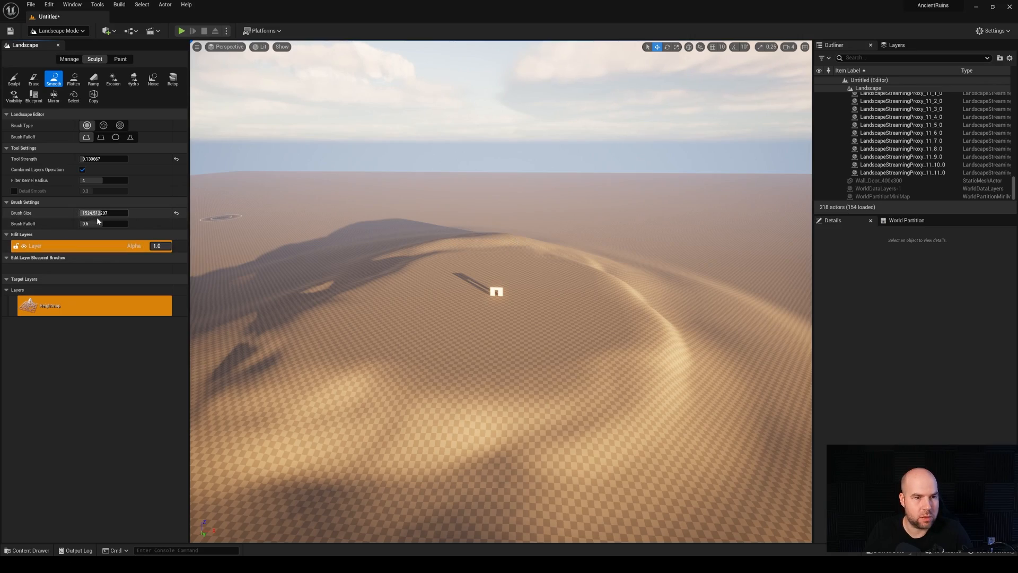
pyautogui.moveTo(97, 214); pyautogui.dragTo(106, 215)
pyautogui.moveTo(473, 236)
pyautogui.mouseDown(button='right')
pyautogui.moveTo(430, 286)
pyautogui.moveTo(409, 260)
pyautogui.moveTo(521, 197)
pyautogui.mouseUp(button='right')
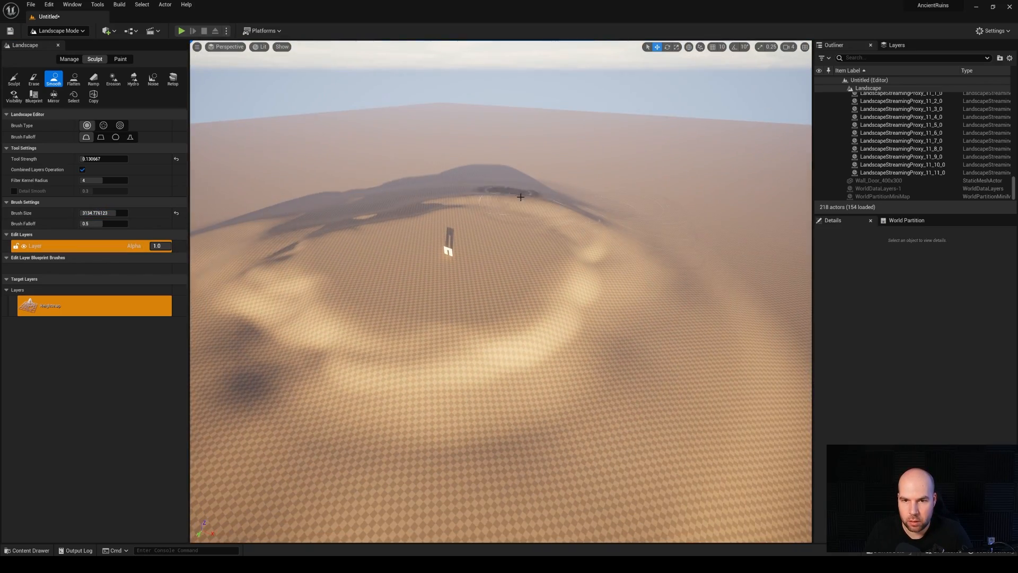
pyautogui.moveTo(612, 222); pyautogui.dragTo(546, 197, button='right')
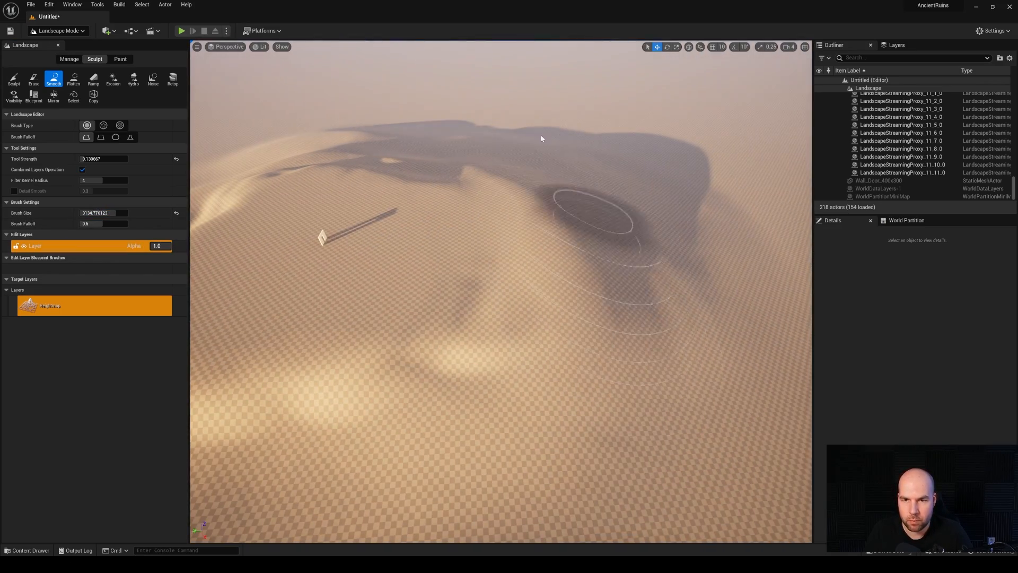
# Step: Sculpt additional height along the outer slope of the hill and smooth the raised ridge
pyautogui.click(13, 79)
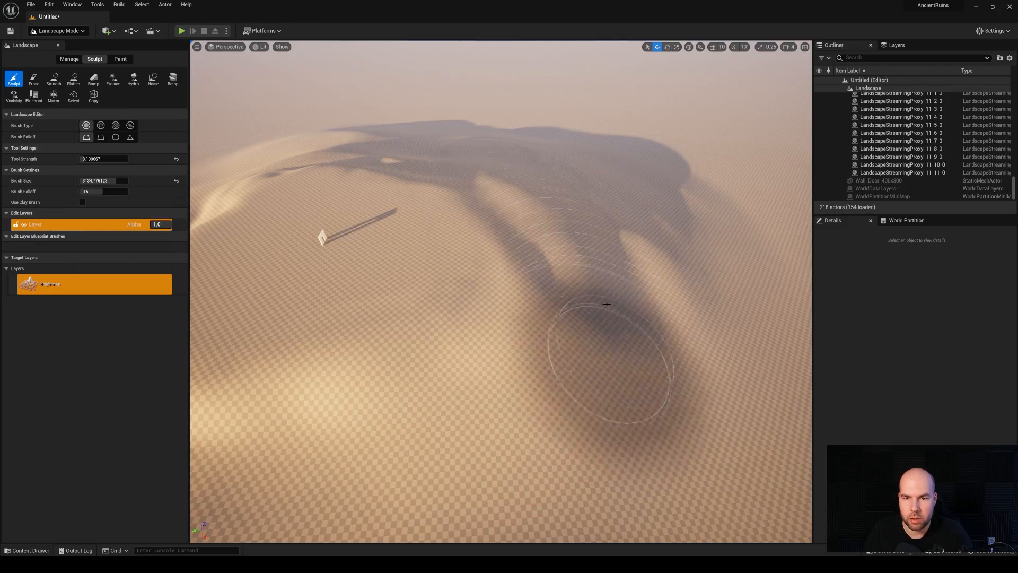
pyautogui.click(54, 78)
pyautogui.moveTo(568, 273)
pyautogui.mouseDown(button='right')
pyautogui.moveTo(489, 234)
pyautogui.moveTo(484, 213)
pyautogui.moveTo(504, 217)
pyautogui.moveTo(496, 229)
pyautogui.mouseUp(button='right')
# Step: Set the Sculpt brush size to 8192, raise large background dunes beyond the flattened area and check them from ground level
pyautogui.click(14, 79)
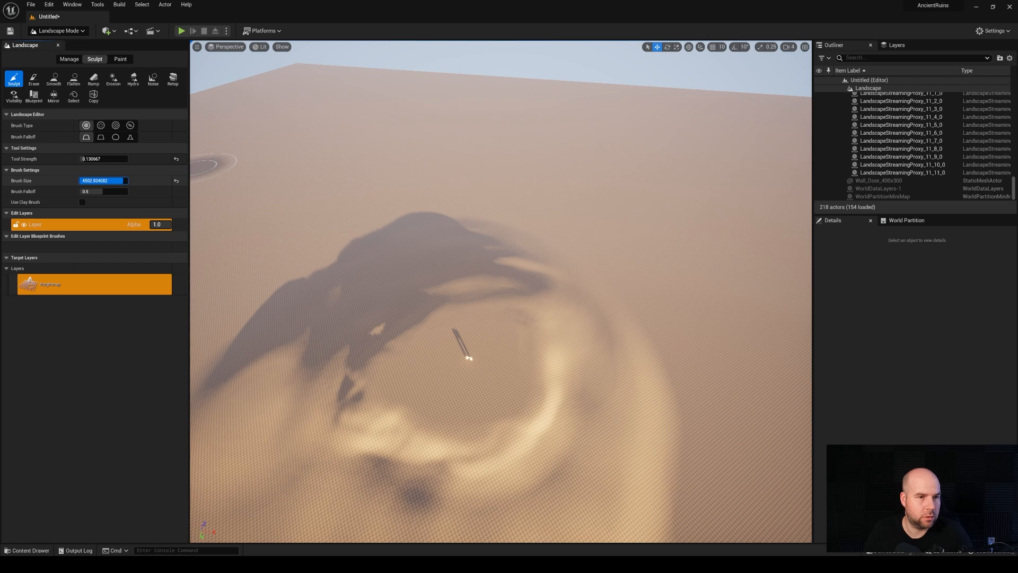
pyautogui.moveTo(104, 180); pyautogui.dragTo(127, 180)
pyautogui.moveTo(255, 184)
pyautogui.mouseDown()
pyautogui.moveTo(425, 149)
pyautogui.moveTo(682, 198)
pyautogui.moveTo(439, 137)
pyautogui.moveTo(405, 137)
pyautogui.moveTo(595, 141)
pyautogui.moveTo(688, 189)
pyautogui.moveTo(377, 129)
pyautogui.moveTo(174, 198)
pyautogui.moveTo(382, 148)
pyautogui.moveTo(698, 191)
pyautogui.moveTo(602, 141)
pyautogui.moveTo(340, 119)
pyautogui.moveTo(416, 120)
pyautogui.moveTo(296, 134)
pyautogui.moveTo(552, 191)
pyautogui.moveTo(723, 154)
pyautogui.moveTo(444, 113)
pyautogui.moveTo(268, 144)
pyautogui.mouseUp()
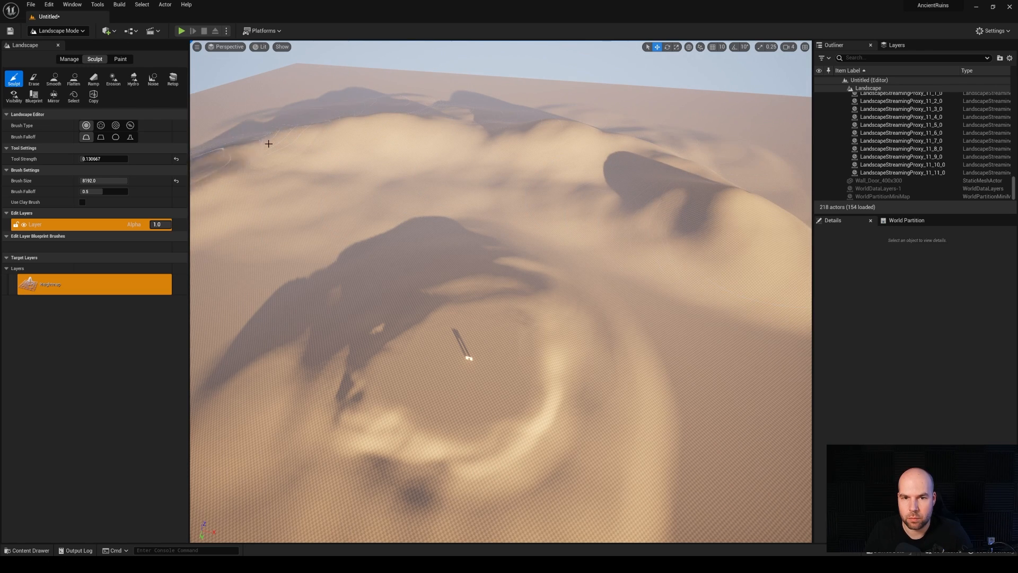
pyautogui.moveTo(530, 246)
pyautogui.mouseDown(button='right')
pyautogui.moveTo(491, 277)
pyautogui.moveTo(502, 371)
pyautogui.moveTo(540, 271)
pyautogui.mouseUp(button='right')
pyautogui.press('w')
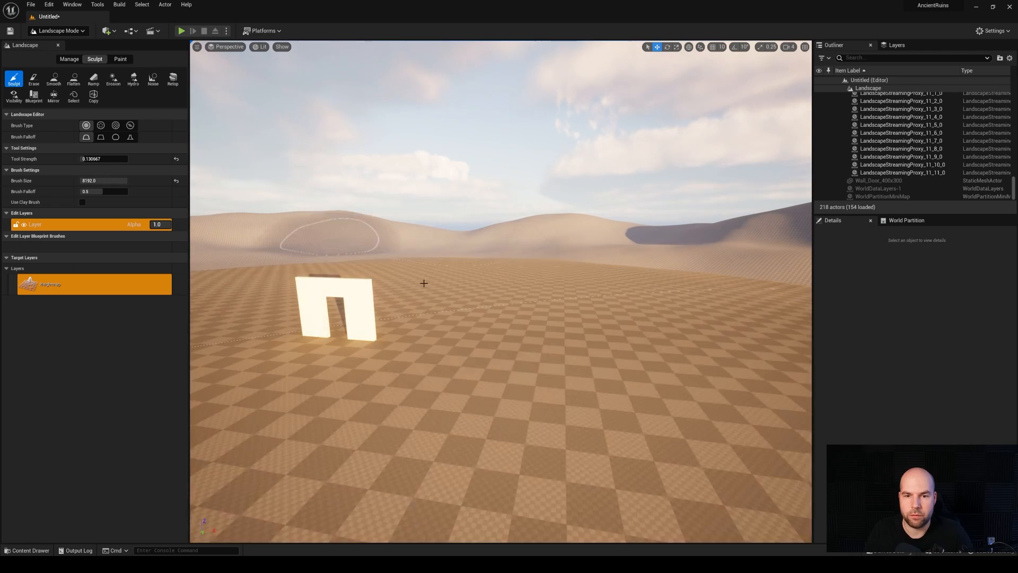
pyautogui.moveTo(466, 233); pyautogui.dragTo(392, 236, button='right')
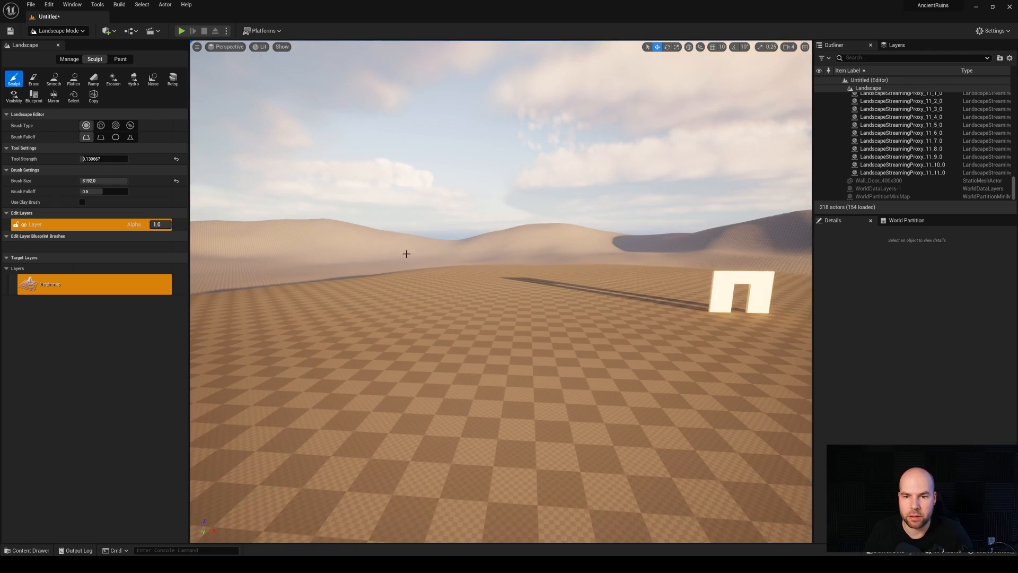
pyautogui.press('d')
pyautogui.moveTo(520, 225); pyautogui.dragTo(517, 227, button='right')
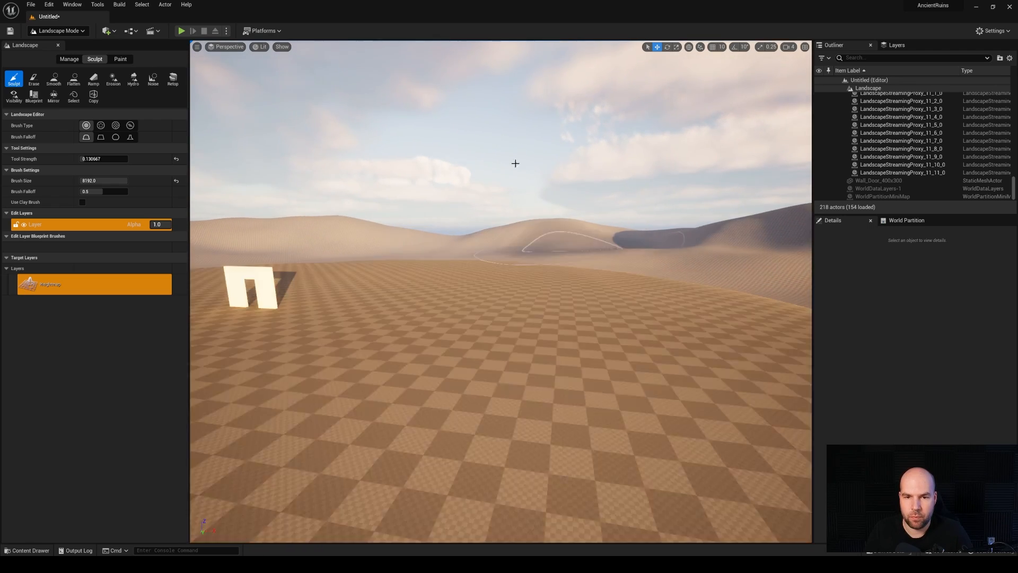
# Step: Switch from Landscape mode back to Selection mode with the door mesh and background dunes in view
pyautogui.moveTo(515, 163)
pyautogui.mouseDown(button='right')
pyautogui.moveTo(477, 164)
pyautogui.moveTo(567, 163)
pyautogui.moveTo(472, 164)
pyautogui.moveTo(373, 191)
pyautogui.mouseUp(button='right')
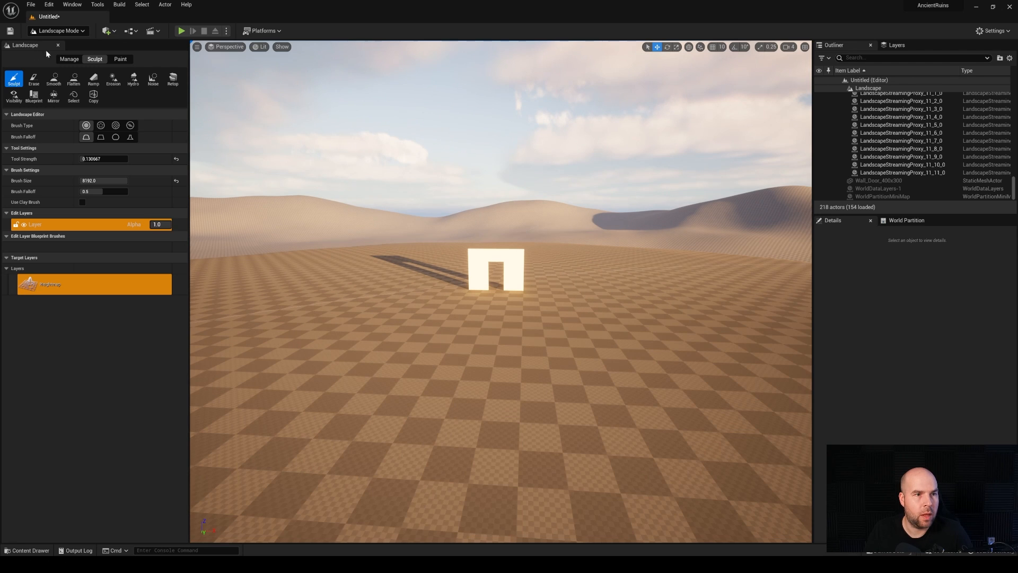
pyautogui.click(58, 31)
pyautogui.click(53, 38)
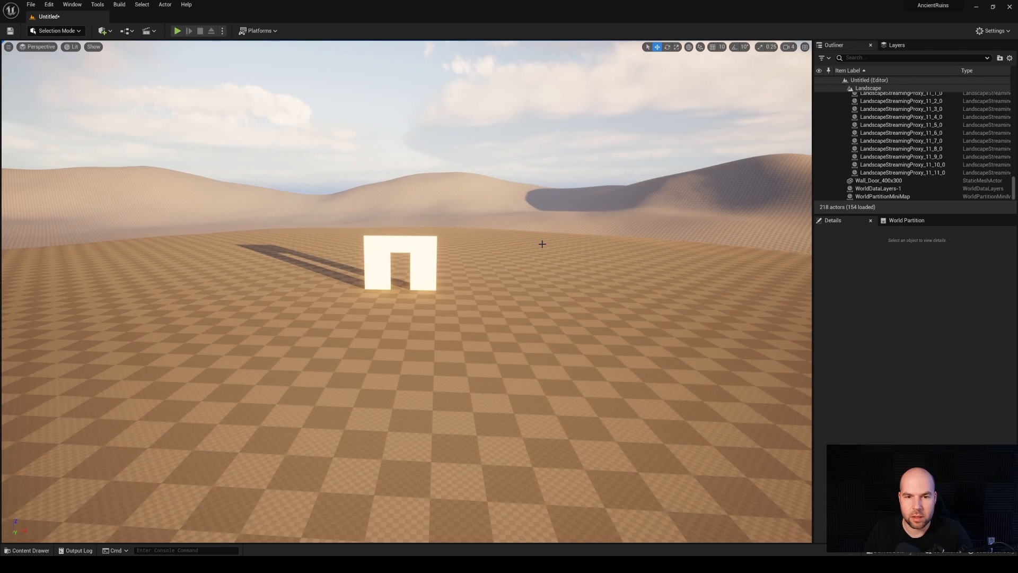
pyautogui.moveTo(403, 265)
pyautogui.mouseDown(button='right')
pyautogui.moveTo(286, 259)
pyautogui.moveTo(409, 257)
pyautogui.moveTo(400, 254)
pyautogui.mouseUp(button='right')
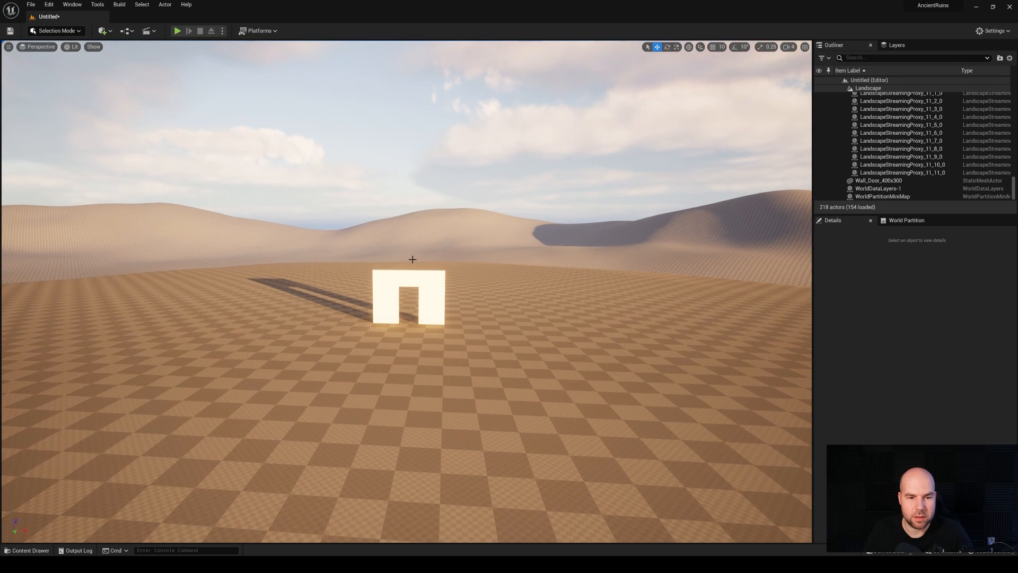
# Step: Collapse the expanded asset folders and create a new folder named Ruins inside the Content folder
pyautogui.hotkey('ctrl', 'space')
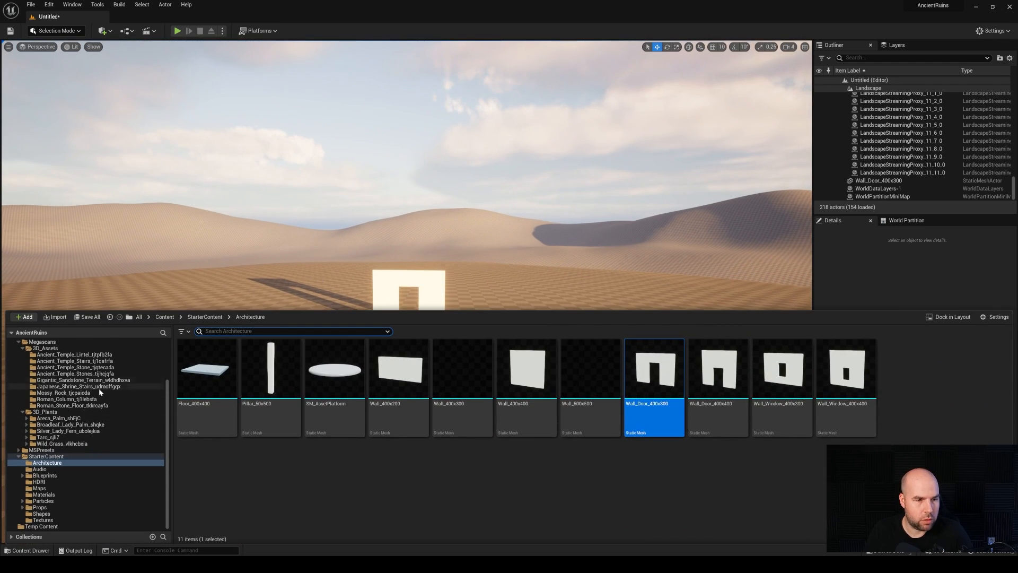
pyautogui.click(19, 457)
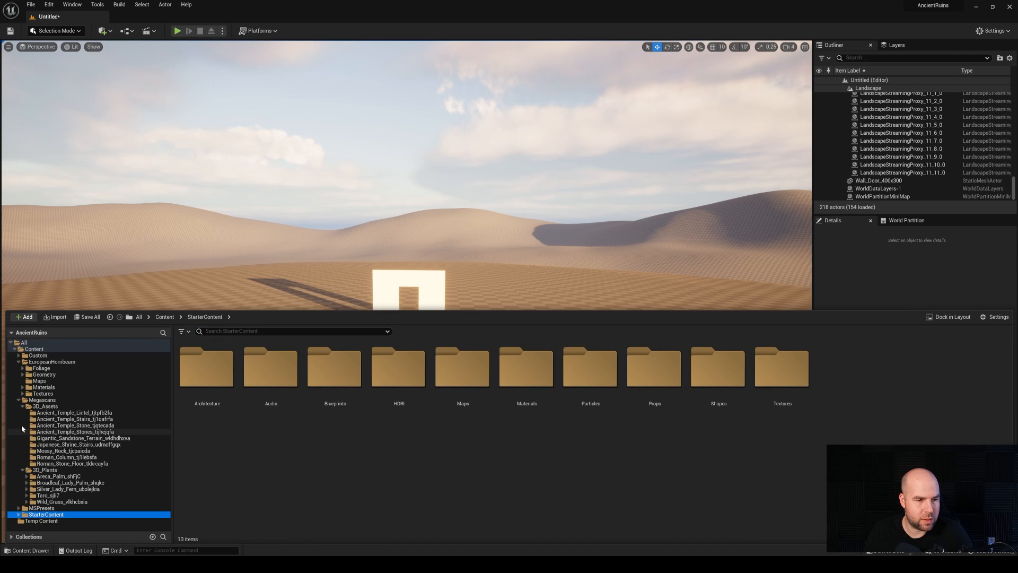
pyautogui.click(19, 400)
pyautogui.click(19, 362)
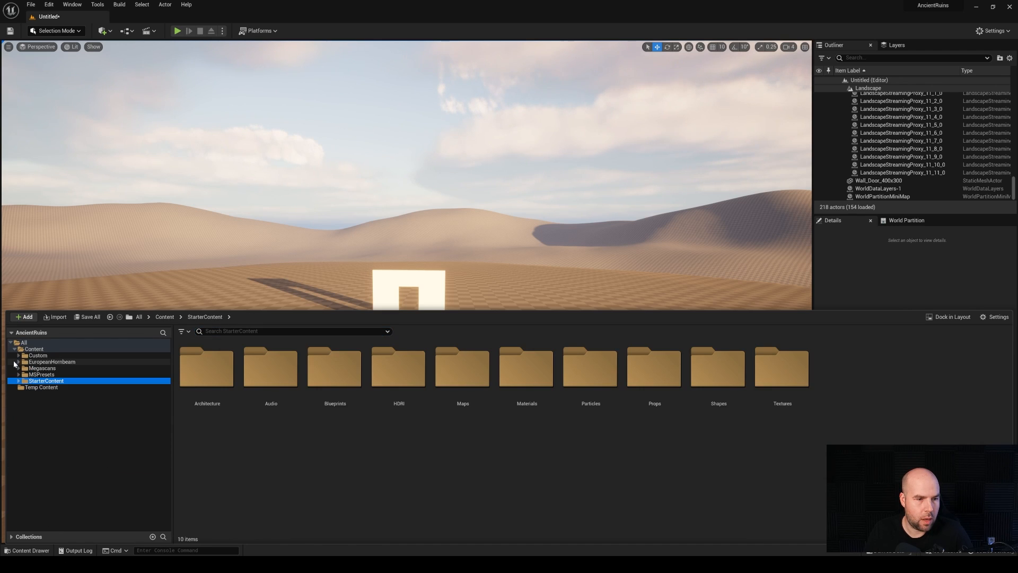
pyautogui.click(33, 349)
pyautogui.rightClick(33, 350)
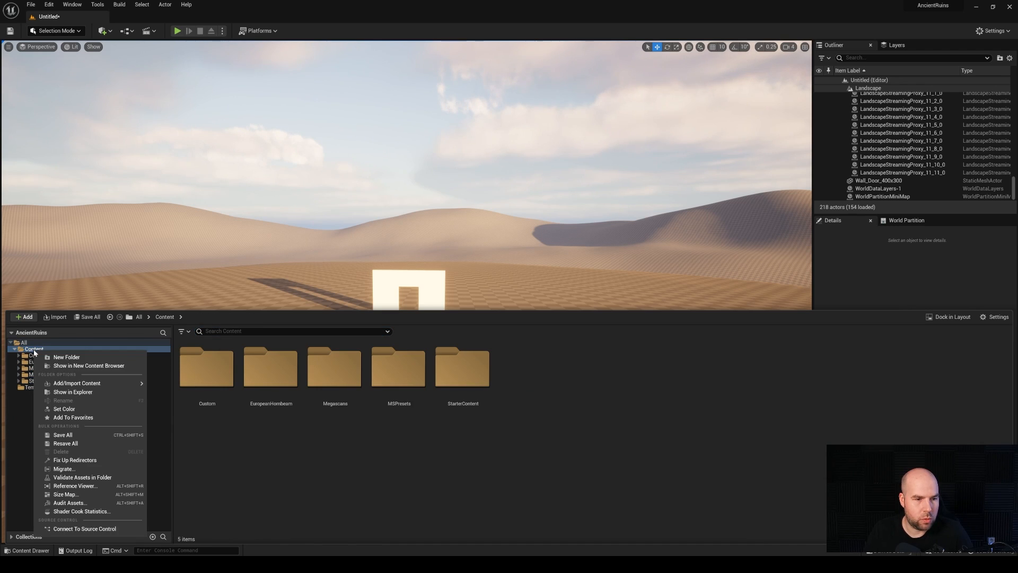
pyautogui.click(66, 357)
pyautogui.write('Ruins')
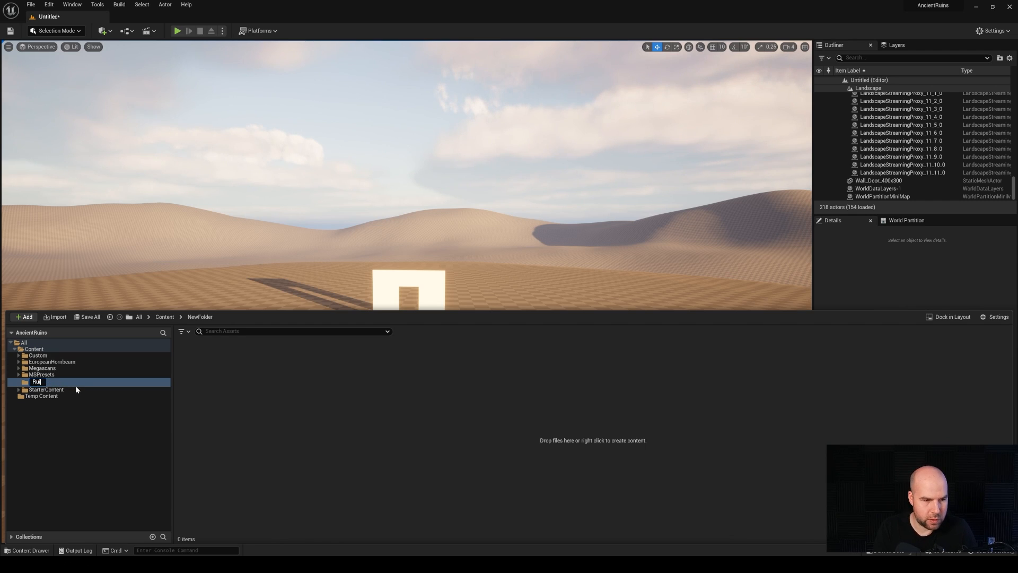
pyautogui.press('Return')
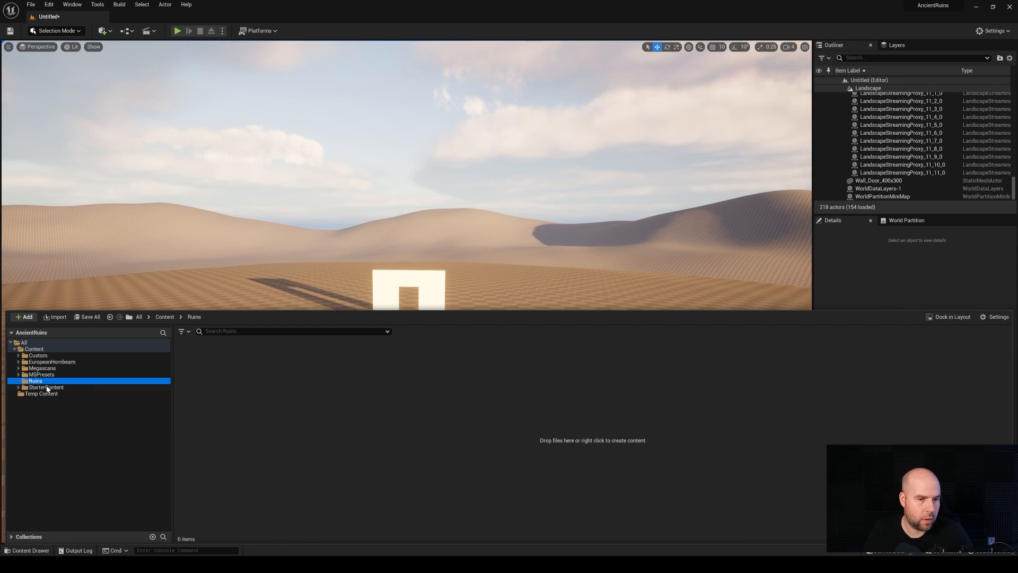
# Step: Save the current level as RuinsLevel in the Content/Ruins folder, and save all remaining unsaved assets
pyautogui.click(37, 5)
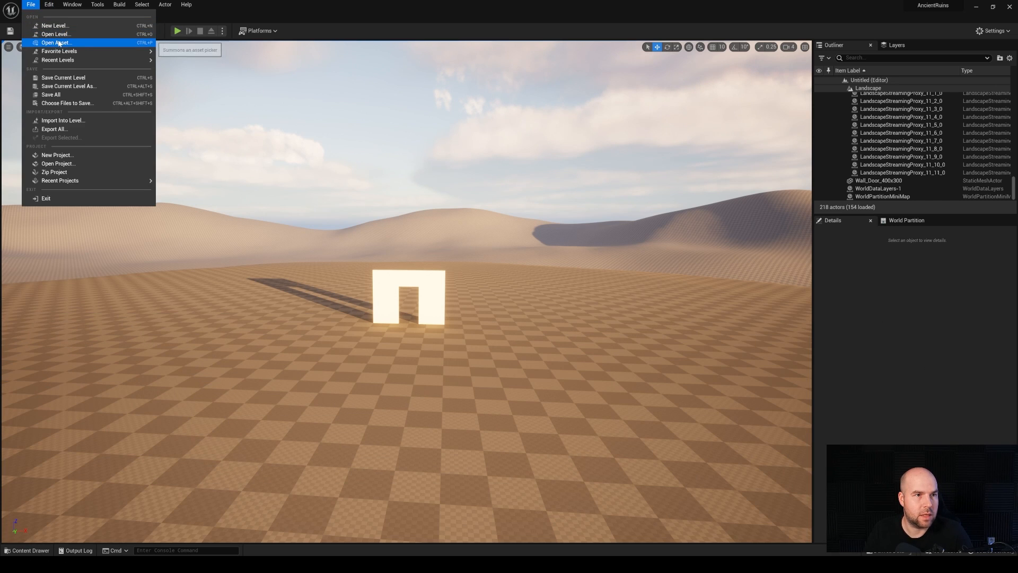
pyautogui.click(69, 86)
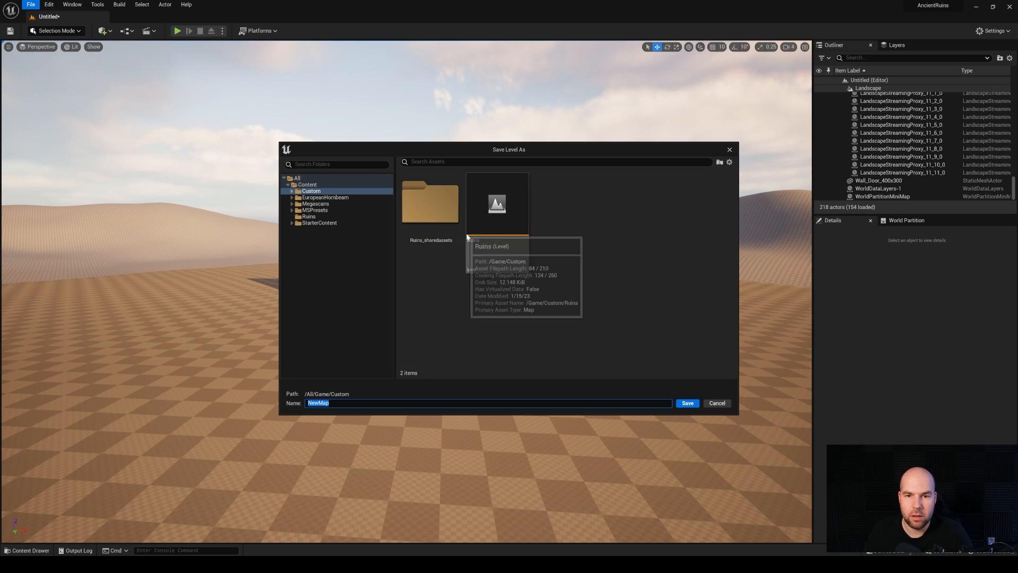
pyautogui.click(307, 184)
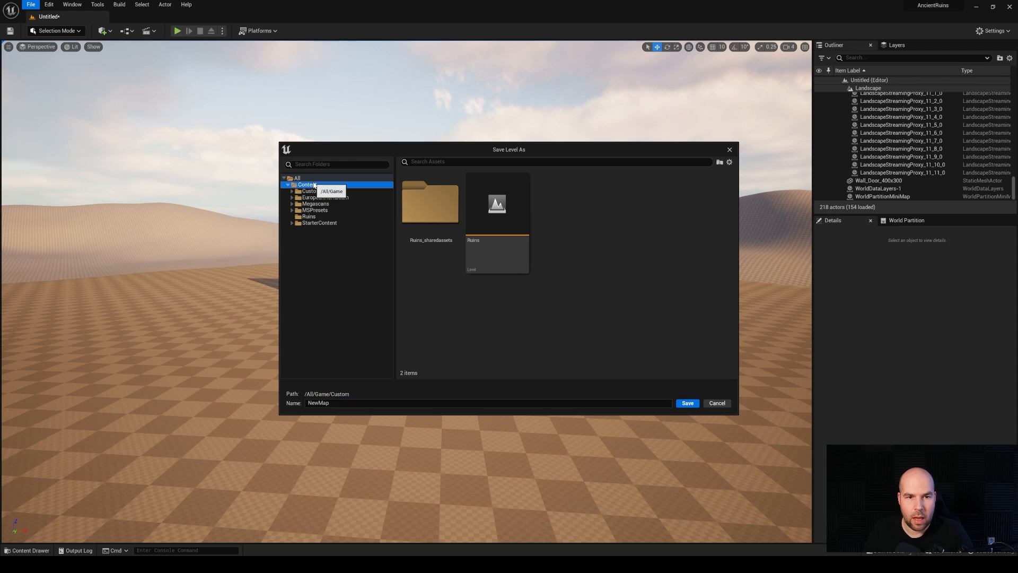
pyautogui.click(310, 216)
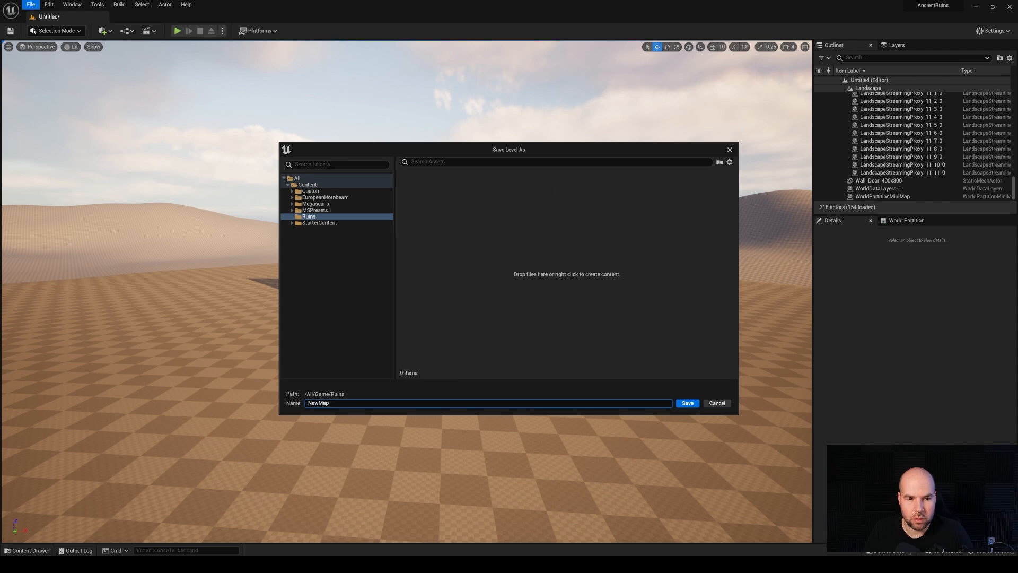
pyautogui.write('RuinsLevel')
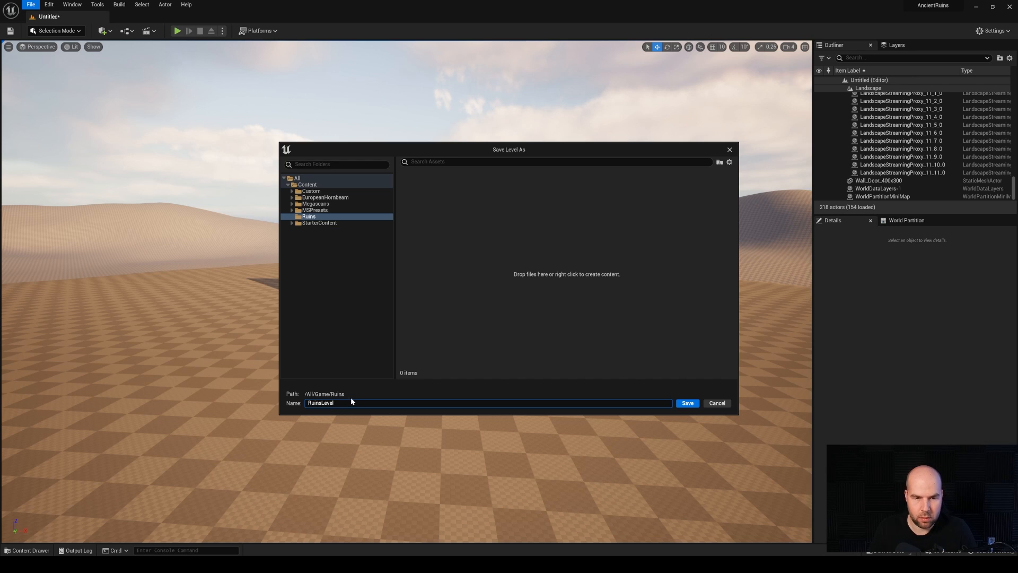
pyautogui.click(686, 404)
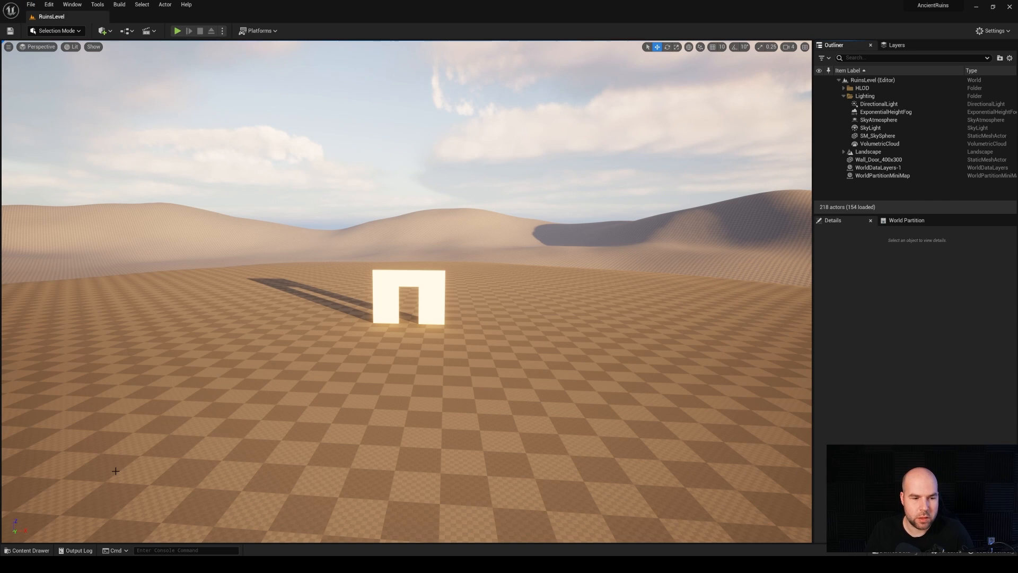
pyautogui.click(30, 551)
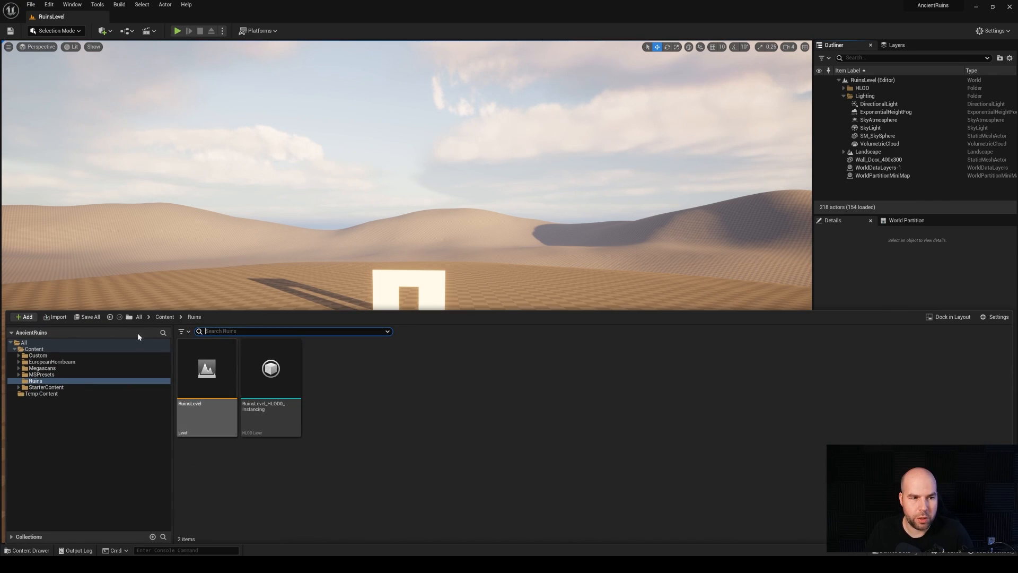
pyautogui.click(91, 317)
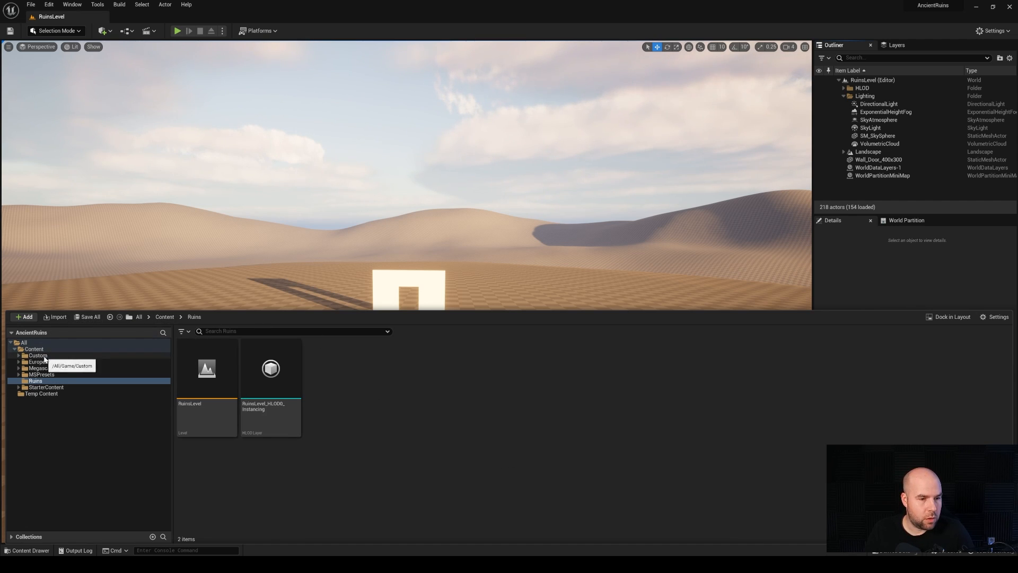
# Step: Browse the StarterContent Materials folder and search it for "wa"
pyautogui.moveTo(471, 222); pyautogui.dragTo(466, 260, button='right')
pyautogui.press('w')
pyautogui.press('e')
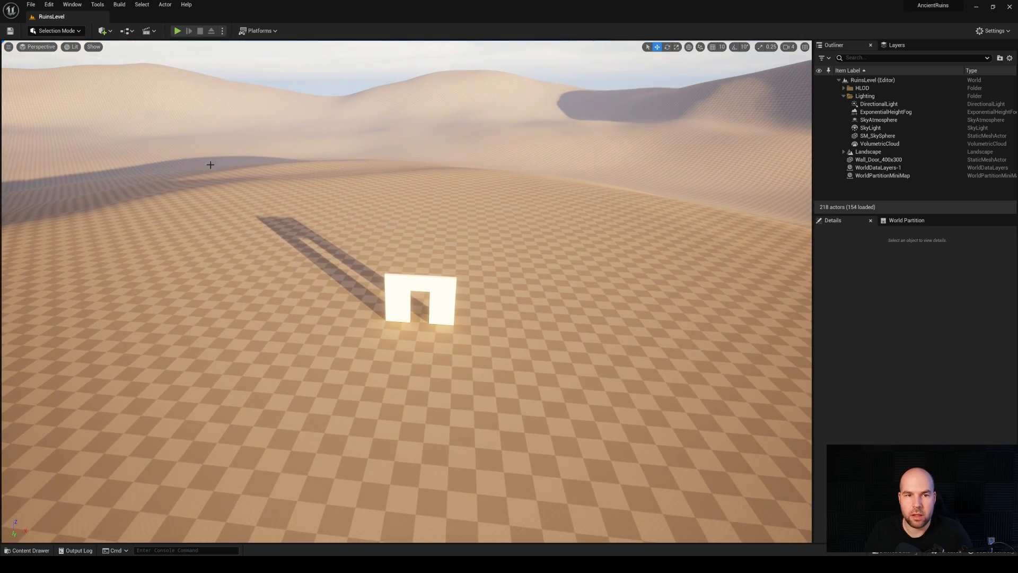
pyautogui.hotkey('ctrl', 'space')
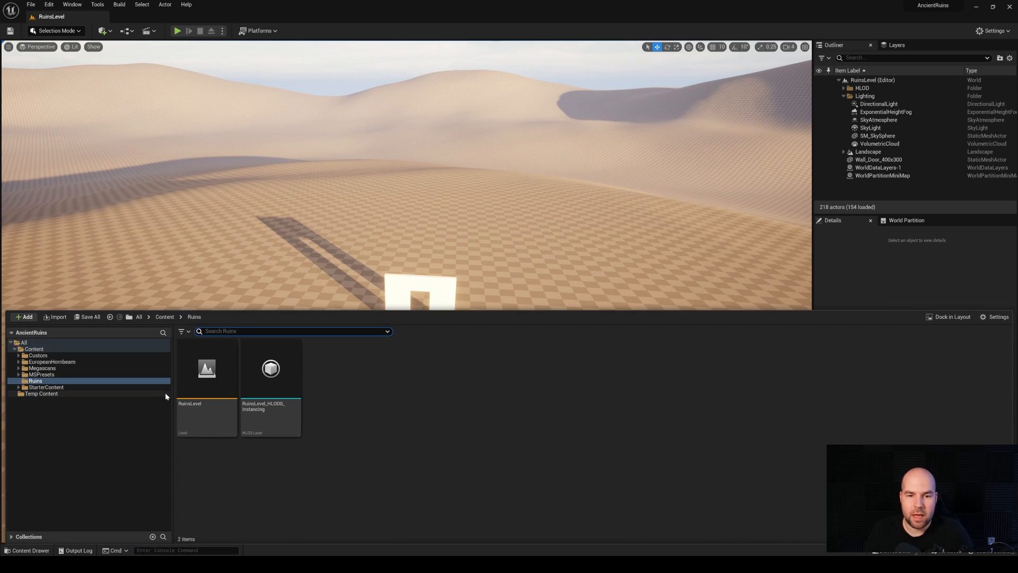
pyautogui.click(19, 387)
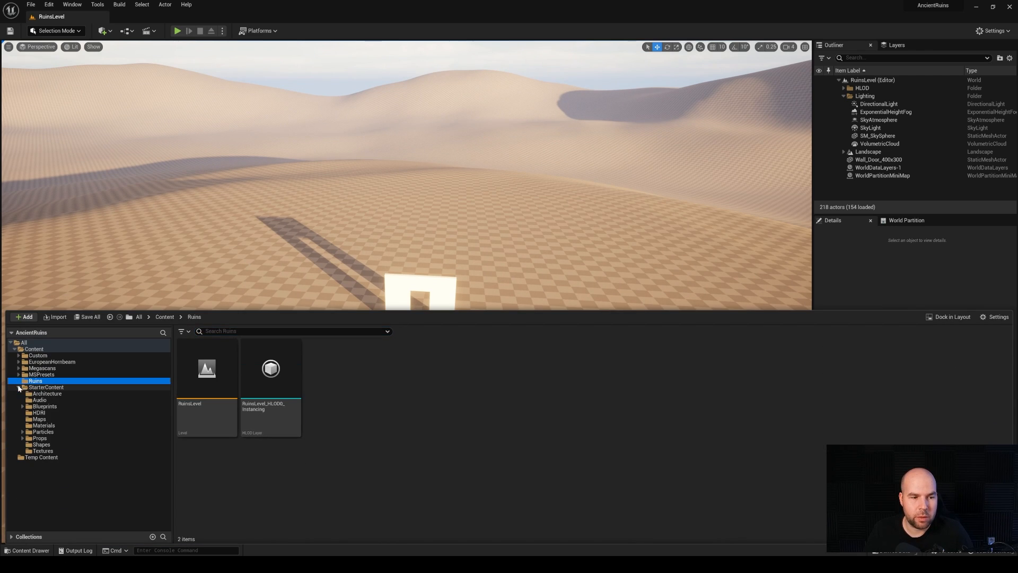
pyautogui.click(42, 387)
pyautogui.click(45, 426)
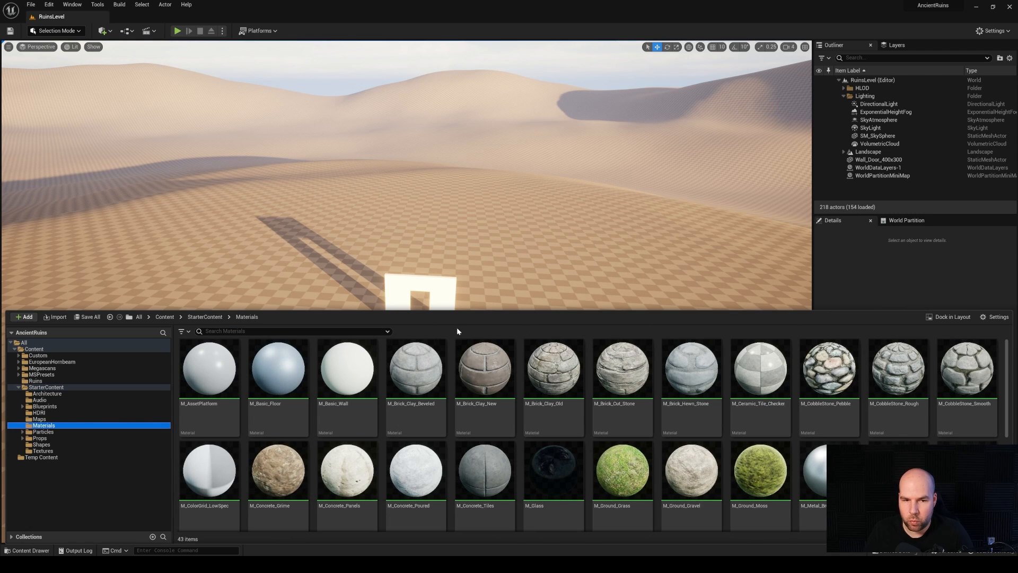
pyautogui.click(265, 331)
pyautogui.write('wa')
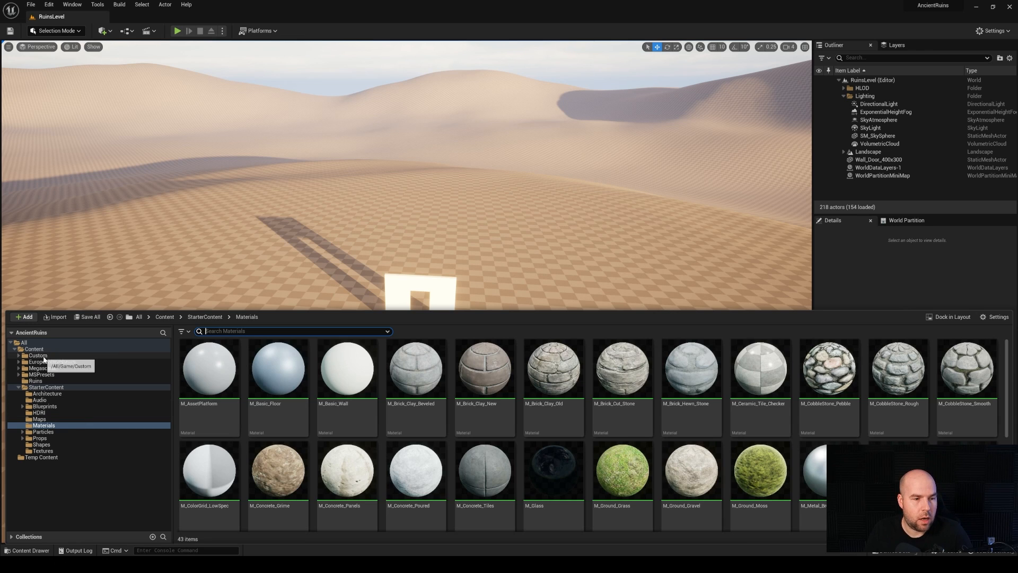
# Step: Set up a new landscape in Landscape mode with the number of components set to 16 x 16
pyautogui.click(58, 31)
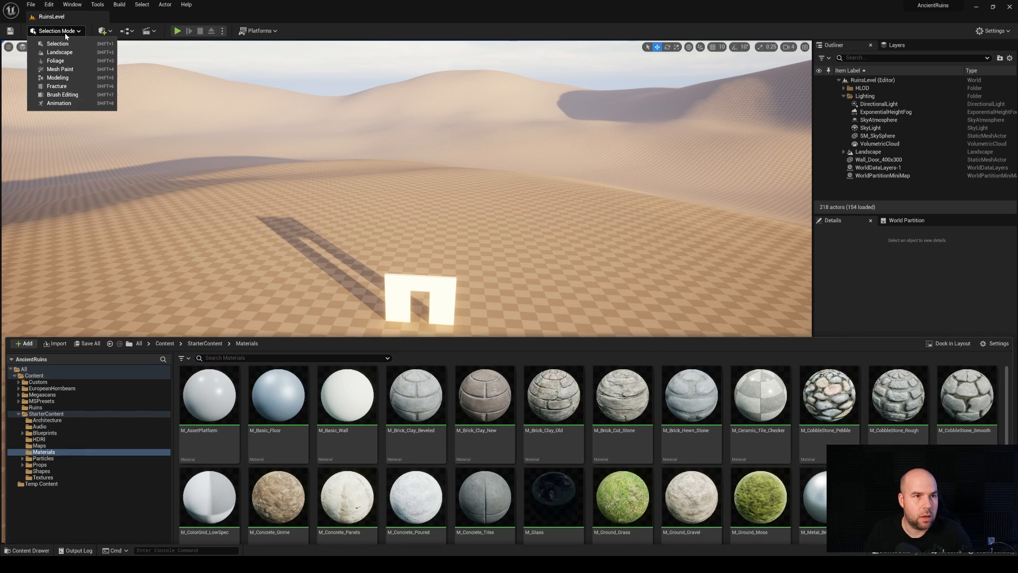
pyautogui.click(53, 54)
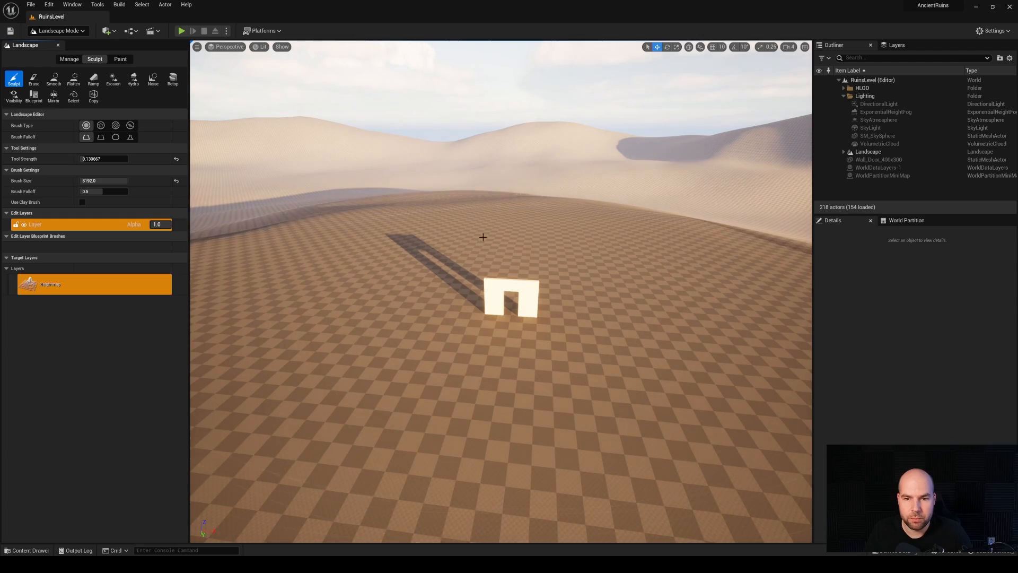
pyautogui.moveTo(482, 236)
pyautogui.mouseDown(button='right')
pyautogui.moveTo(484, 269)
pyautogui.moveTo(494, 242)
pyautogui.mouseUp(button='right')
pyautogui.press('s')
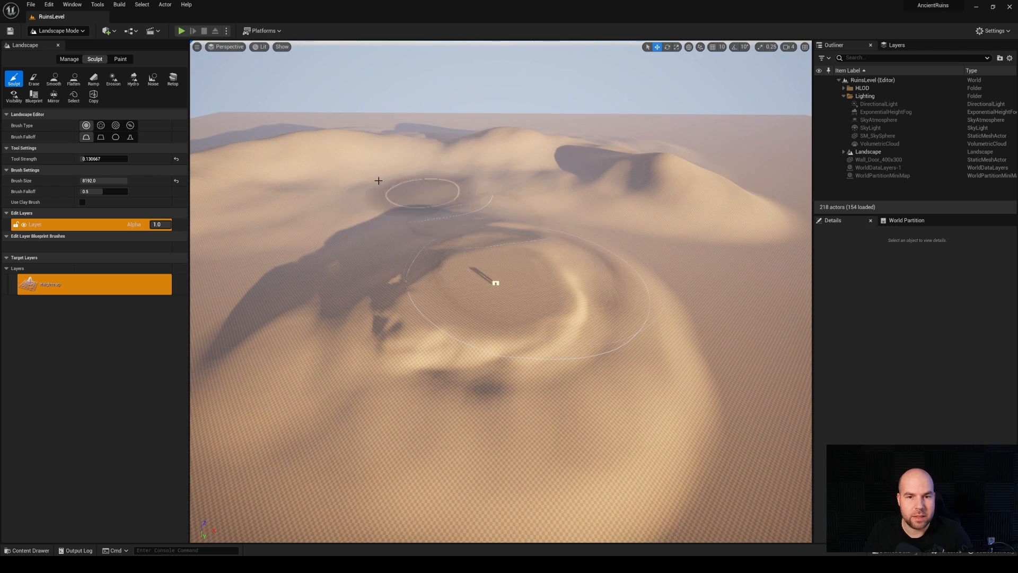
pyautogui.click(69, 59)
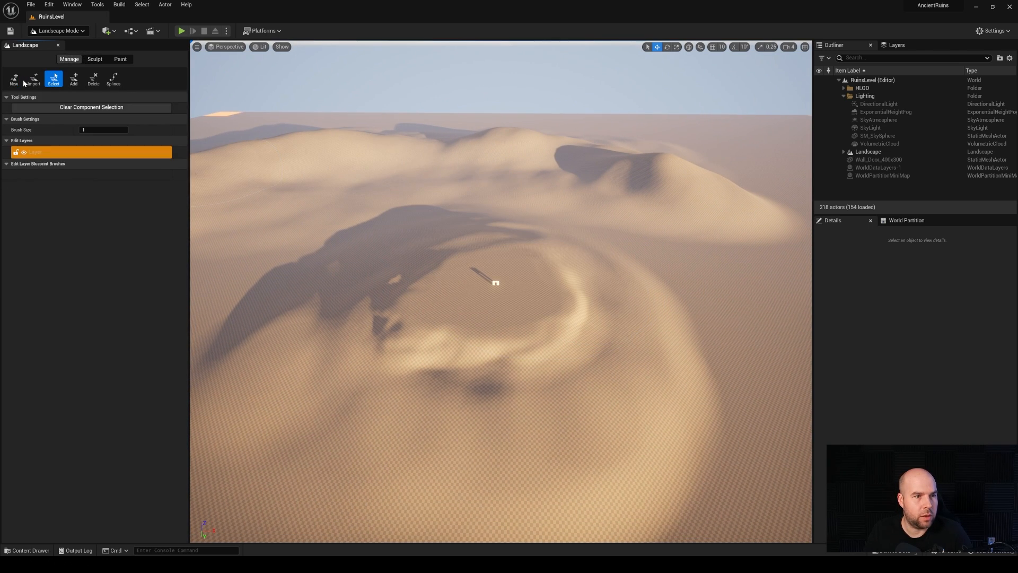
pyautogui.click(15, 79)
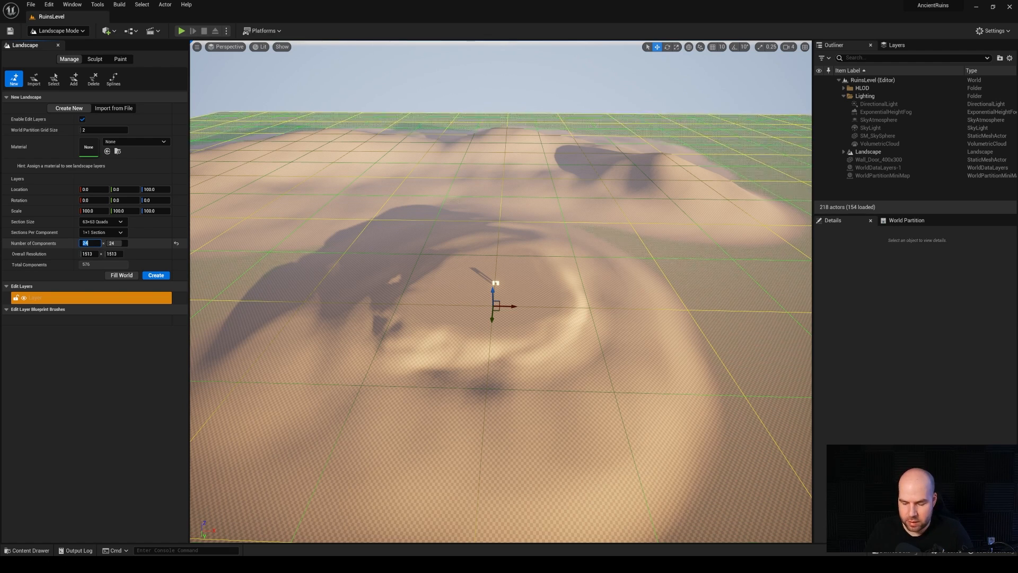
pyautogui.write('16')
pyautogui.press('Tab')
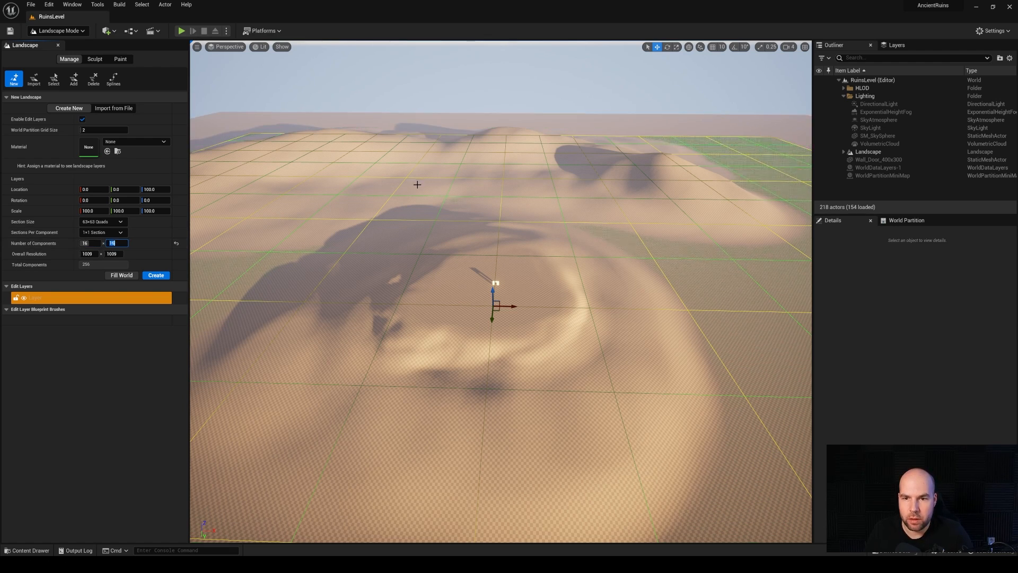
# Step: Raise the new landscape preview to about Z 979 so that it surrounds the central sand hill
pyautogui.moveTo(416, 185); pyautogui.dragTo(393, 185, button='right')
pyautogui.moveTo(472, 251); pyautogui.dragTo(523, 251, button='right')
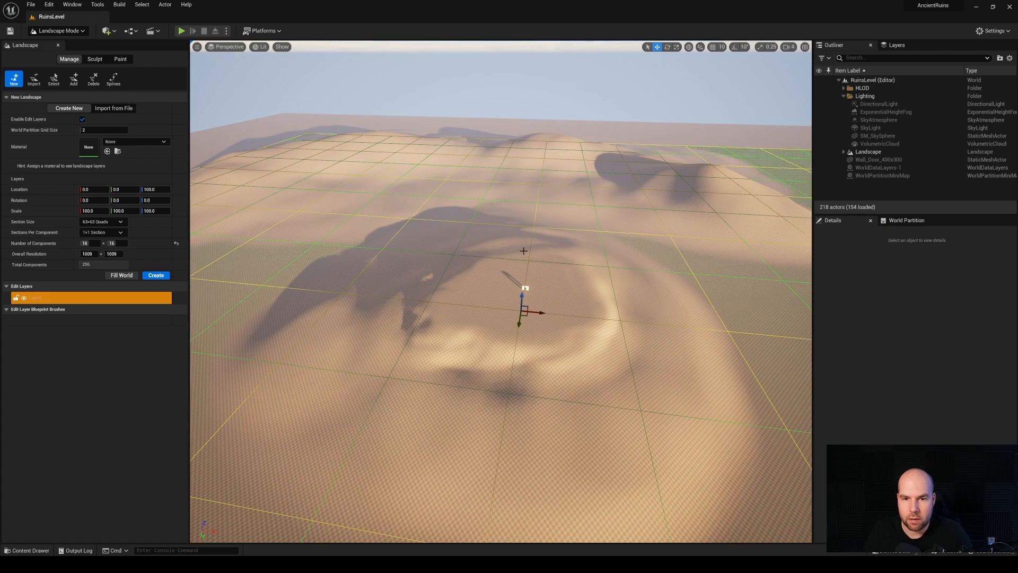
pyautogui.moveTo(536, 352); pyautogui.dragTo(581, 336, button='right')
pyautogui.press('w')
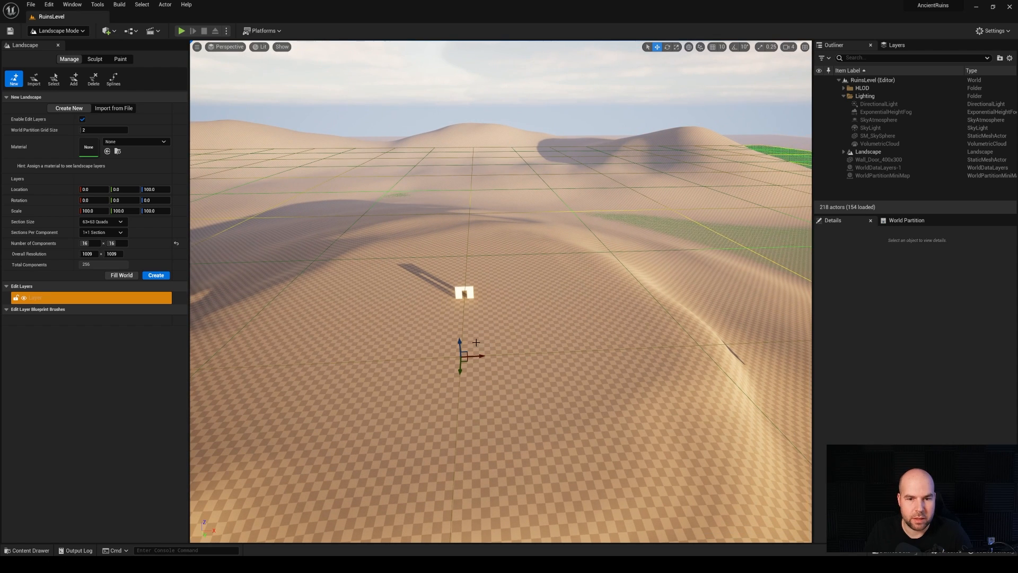
pyautogui.moveTo(462, 342); pyautogui.dragTo(462, 312)
pyautogui.moveTo(596, 334)
pyautogui.mouseDown(button='right')
pyautogui.moveTo(522, 333)
pyautogui.moveTo(602, 332)
pyautogui.moveTo(589, 327)
pyautogui.mouseUp(button='right')
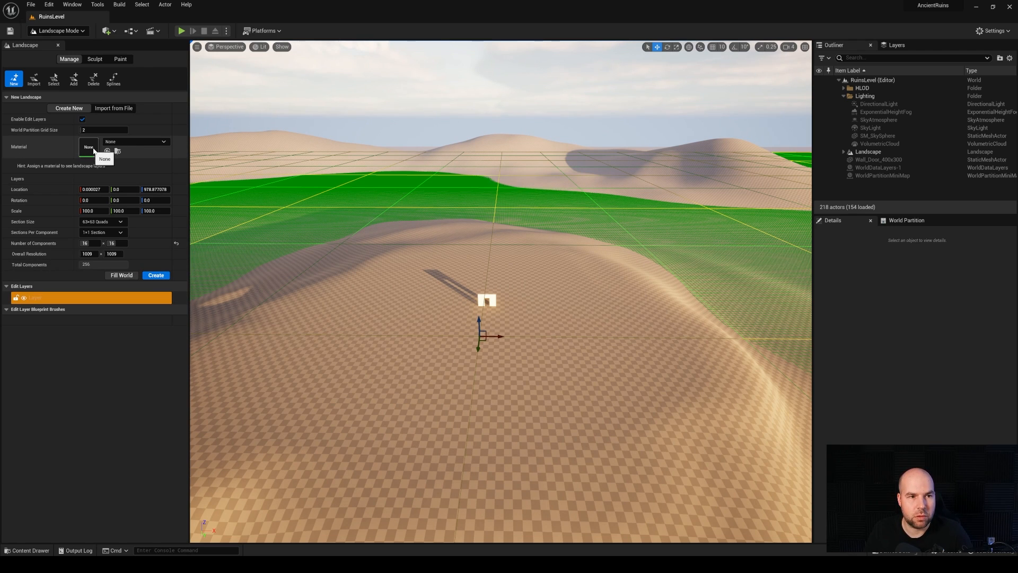
# Step: Assign the M_Water_Ocean material to the new landscape
pyautogui.click(130, 142)
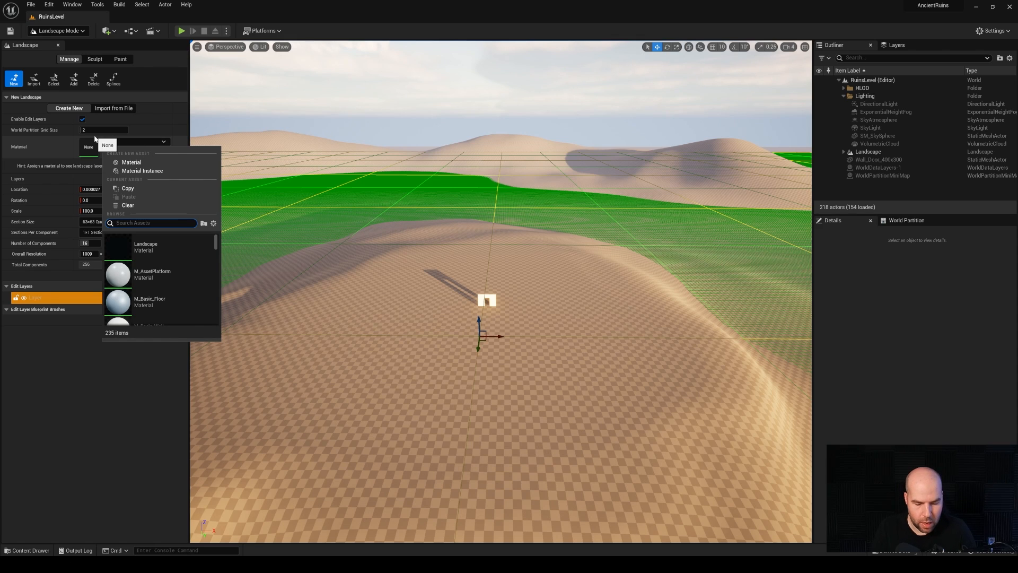
pyautogui.write('waterr')
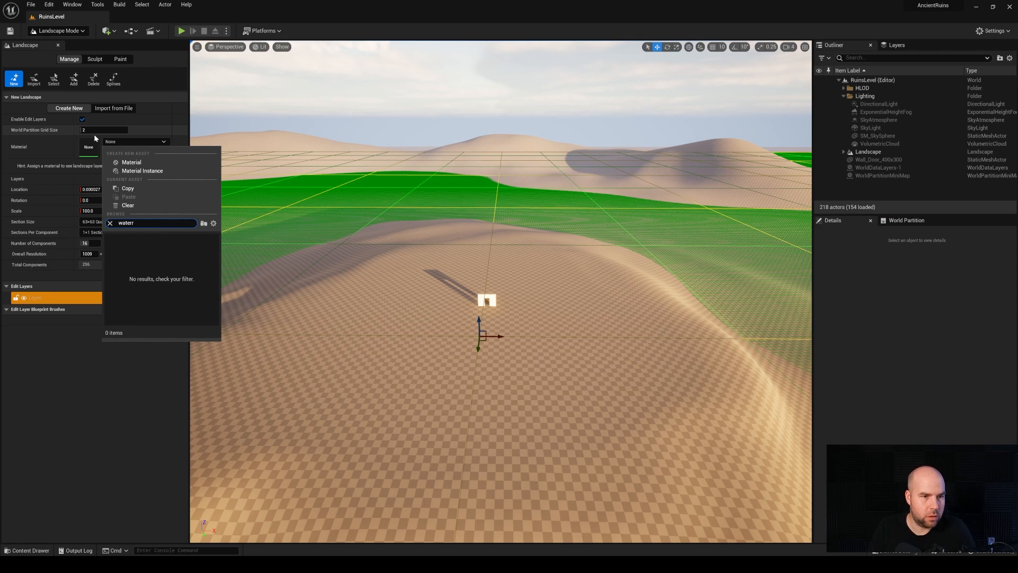
pyautogui.press('BackSpace')
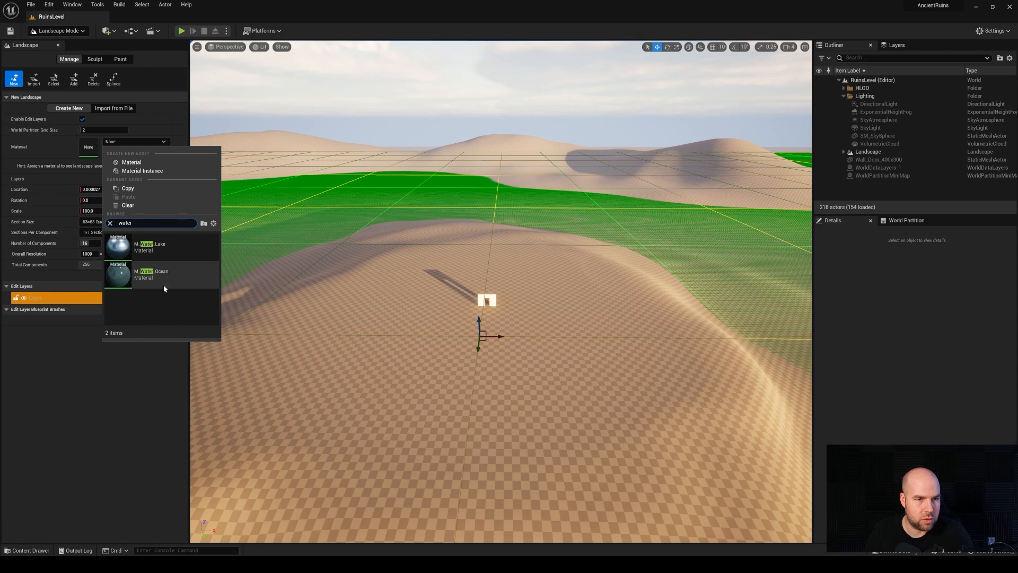
pyautogui.press('Escape')
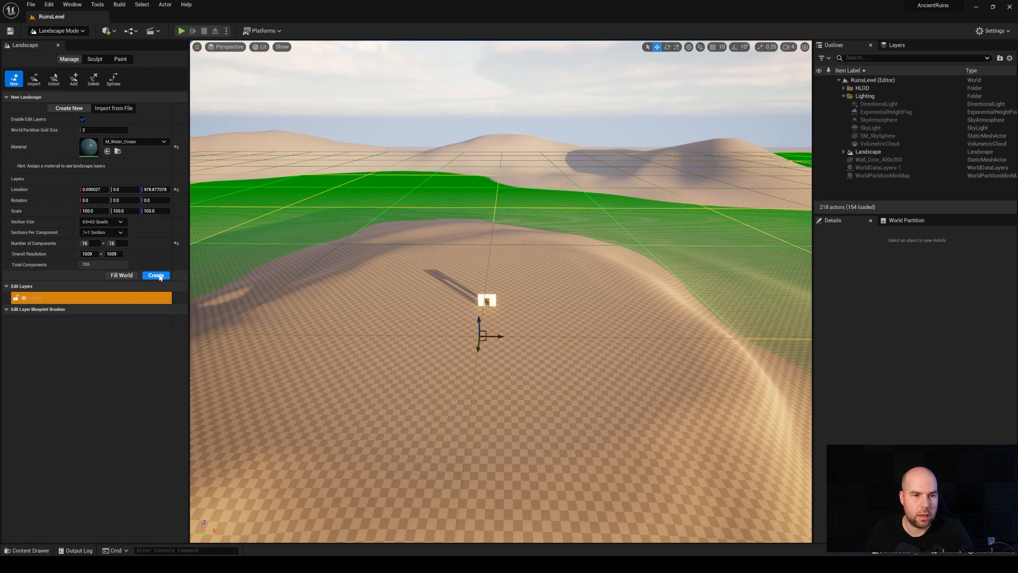
# Step: Create the new M_Water_Ocean landscape and return the editor to Selection mode
pyautogui.click(159, 276)
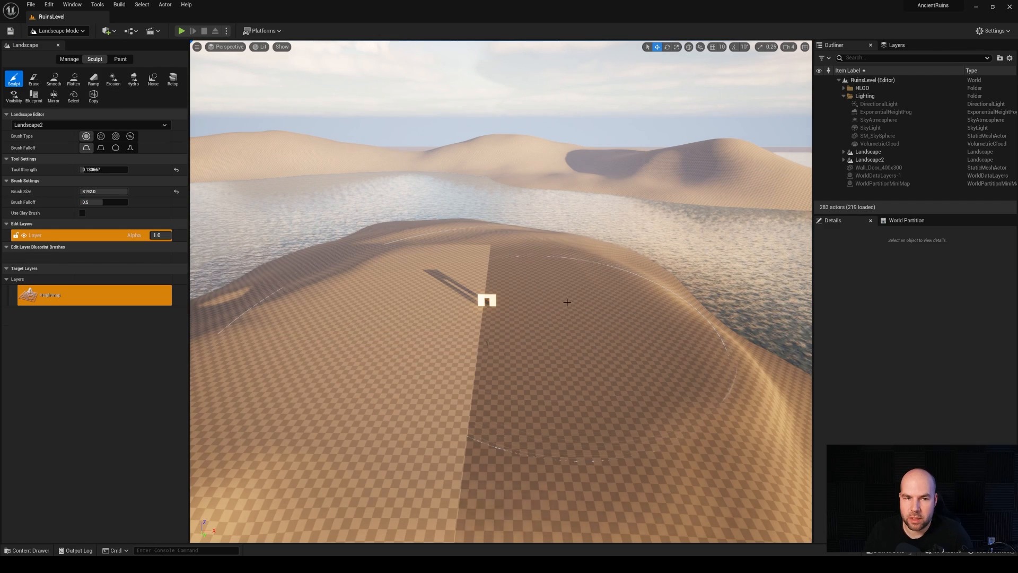
pyautogui.moveTo(567, 303)
pyautogui.mouseDown(button='right')
pyautogui.moveTo(676, 317)
pyautogui.moveTo(726, 340)
pyautogui.moveTo(734, 259)
pyautogui.moveTo(573, 238)
pyautogui.moveTo(466, 241)
pyautogui.mouseUp(button='right')
pyautogui.press('w')
pyautogui.press('w')
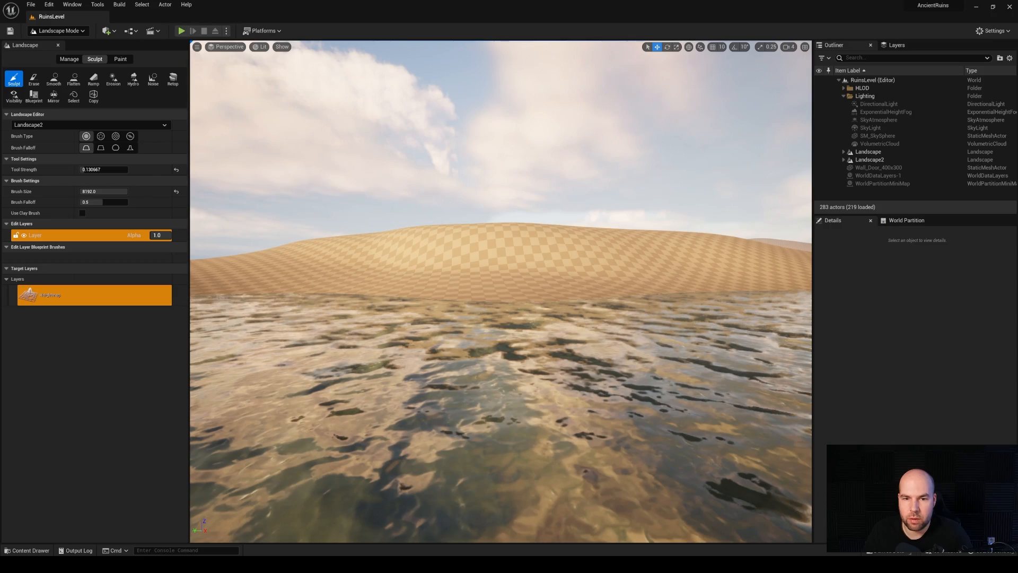
pyautogui.click(58, 31)
pyautogui.click(57, 43)
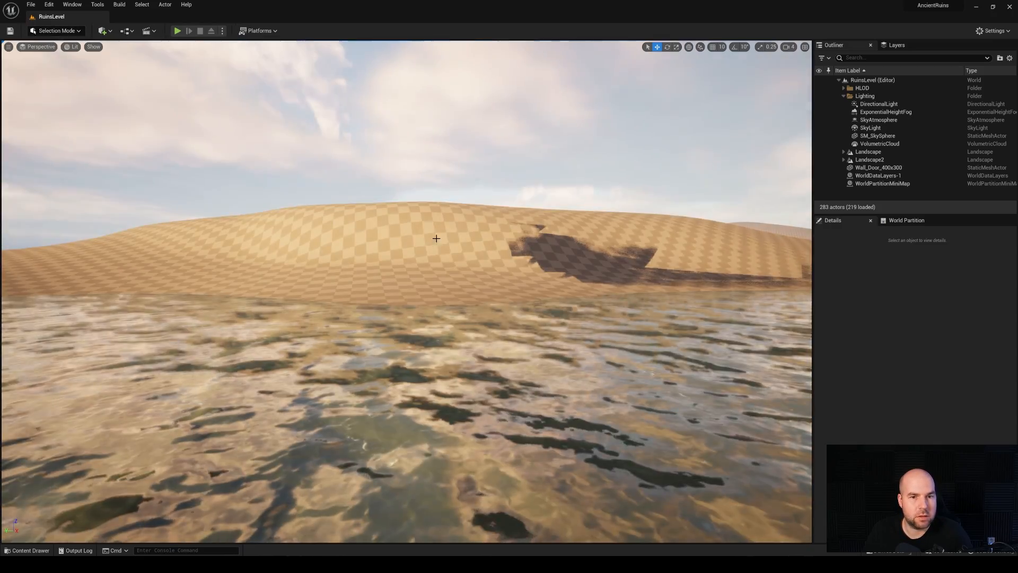
# Step: Inspect the water around the central sand hill and the door wall standing on it
pyautogui.moveTo(432, 227)
pyautogui.mouseDown(button='right')
pyautogui.moveTo(432, 175)
pyautogui.moveTo(431, 255)
pyautogui.moveTo(432, 230)
pyautogui.moveTo(458, 231)
pyautogui.moveTo(405, 223)
pyautogui.moveTo(437, 223)
pyautogui.moveTo(432, 230)
pyautogui.mouseUp(button='right')
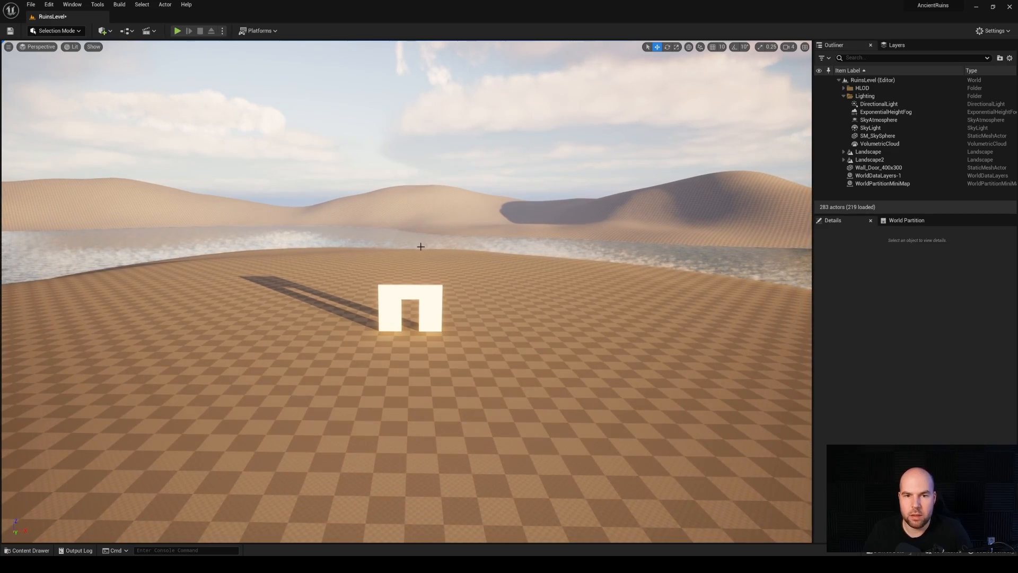
pyautogui.press('w')
pyautogui.moveTo(442, 279); pyautogui.dragTo(447, 330, button='right')
pyautogui.press('e')
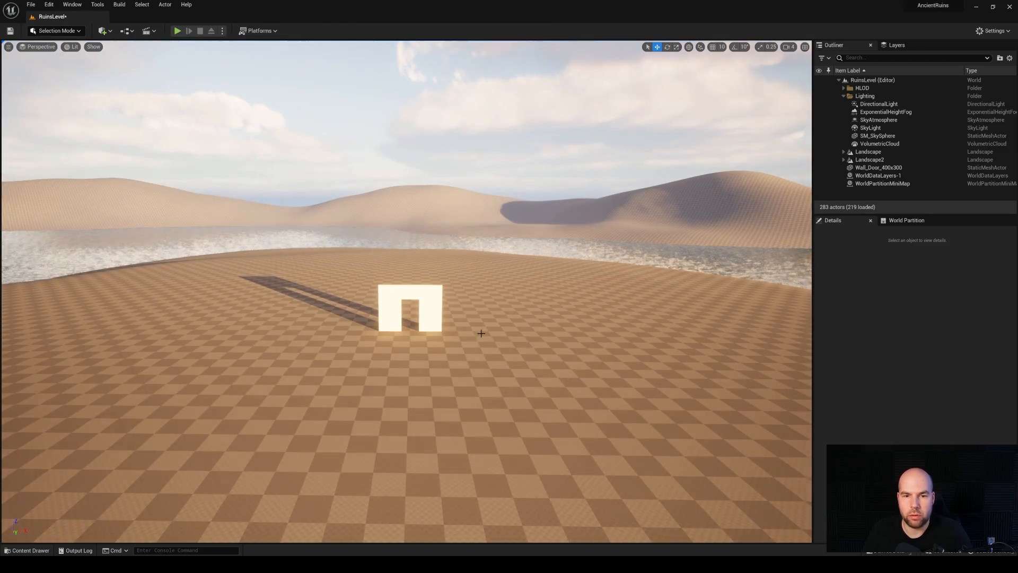
pyautogui.moveTo(425, 340); pyautogui.dragTo(424, 349, button='right')
pyautogui.press('s')
pyautogui.press('w')
pyautogui.press('s')
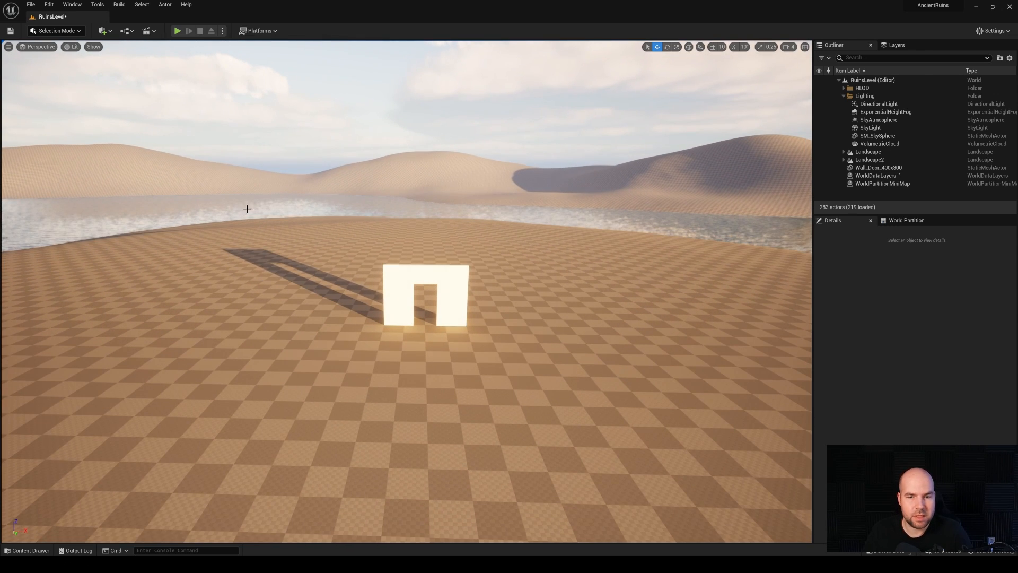
# Step: Create a new material named M_RuinsLandscape in the Ruins content folder
pyautogui.click(27, 550)
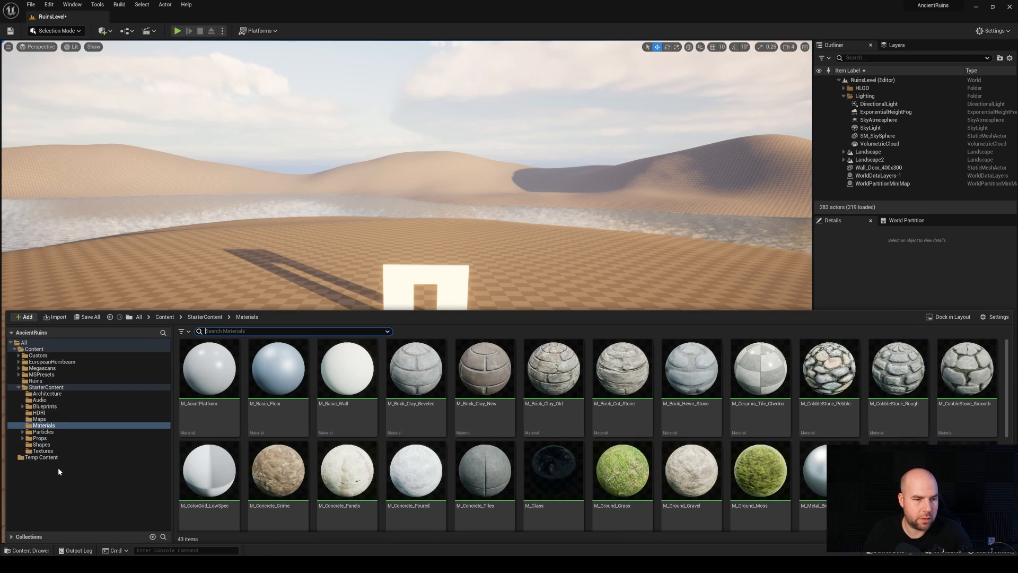
pyautogui.click(33, 380)
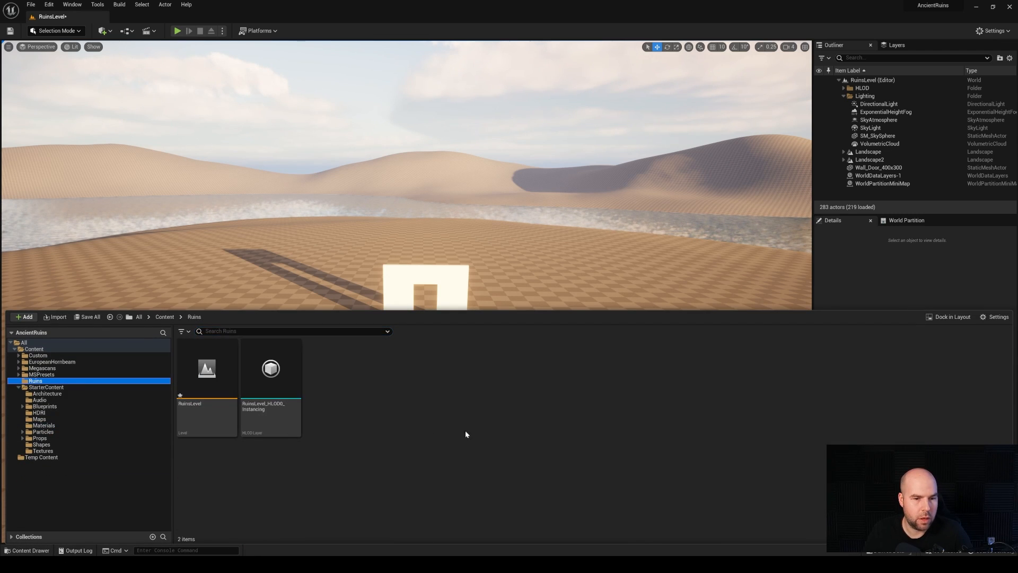
pyautogui.rightClick(400, 393)
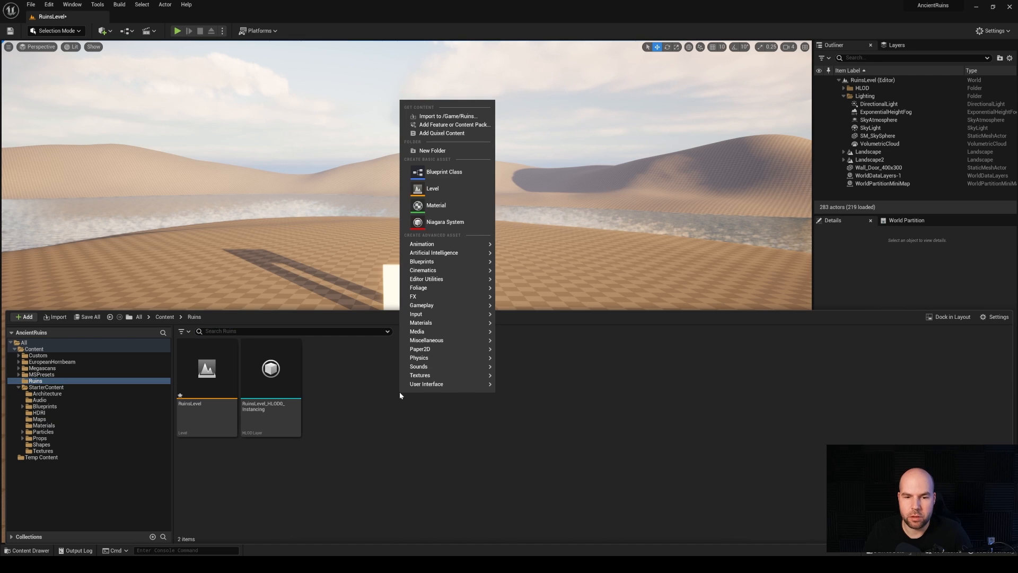
pyautogui.click(443, 206)
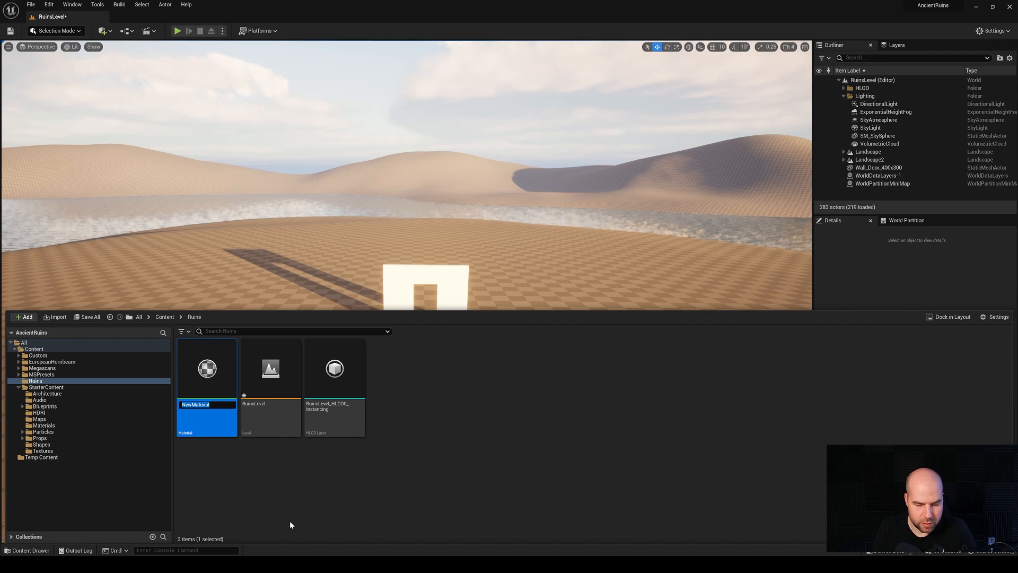
pyautogui.write('M_')
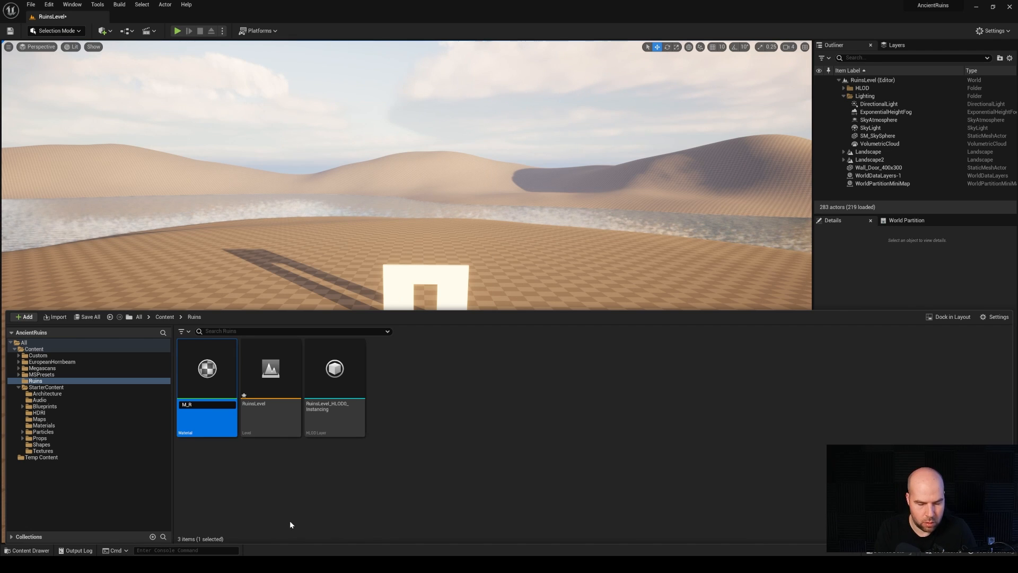
pyautogui.write('RuinsLandscape')
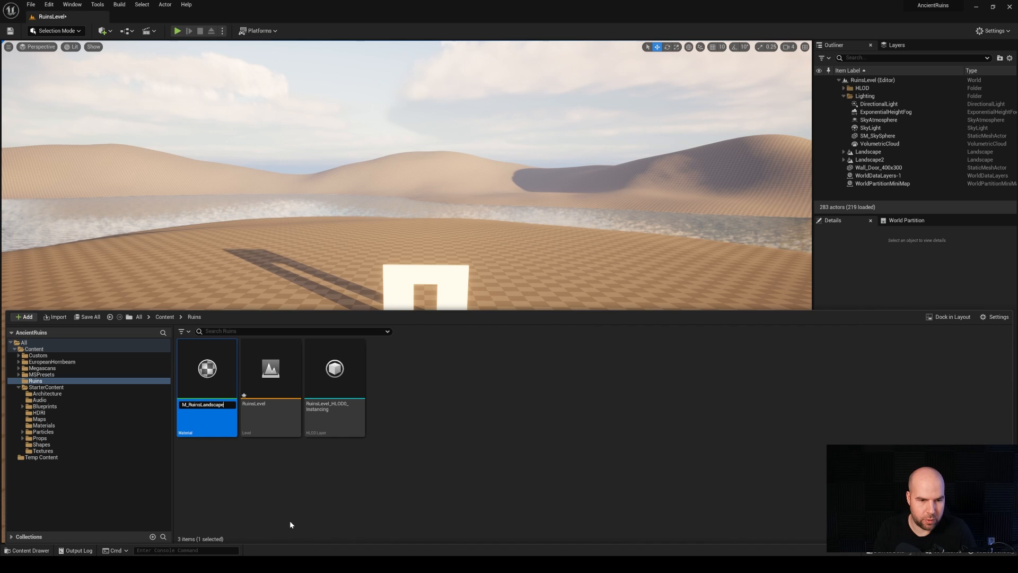
pyautogui.press('Return')
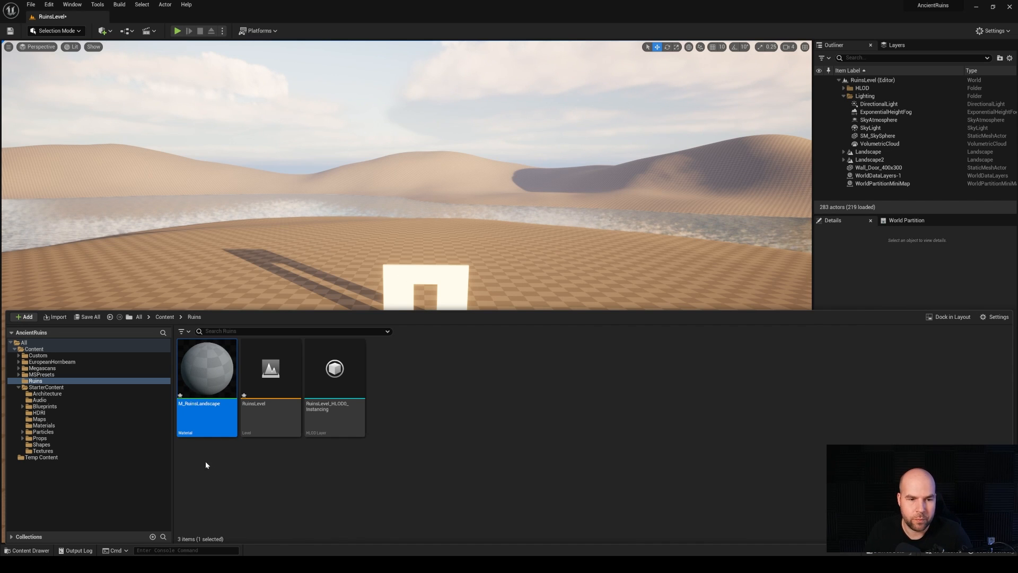
# Step: Open the M_RuinsLandscape material and dock its editor window beside the RuinsLevel tab
pyautogui.doubleClick(218, 374)
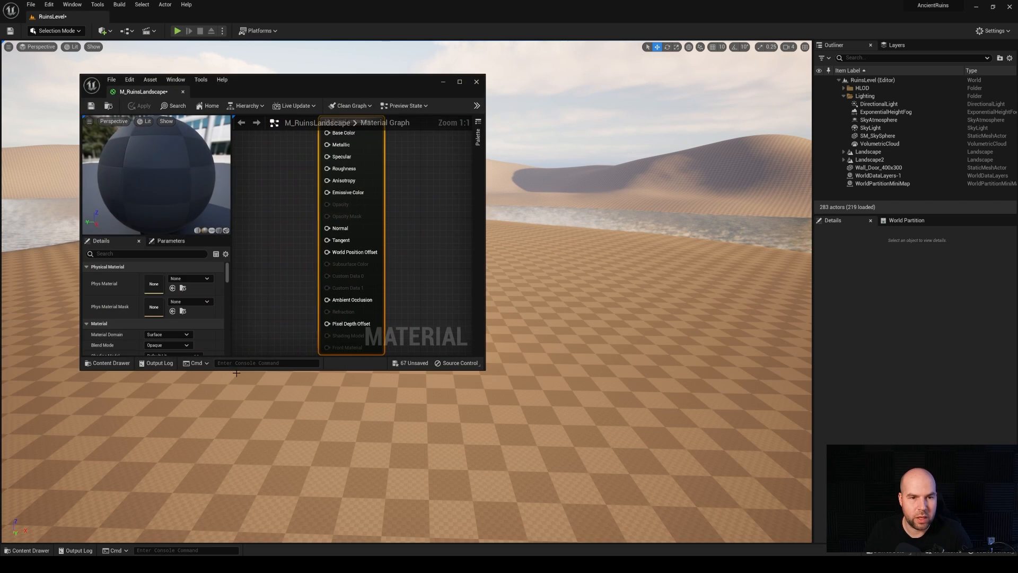
pyautogui.moveTo(298, 83); pyautogui.dragTo(141, 18)
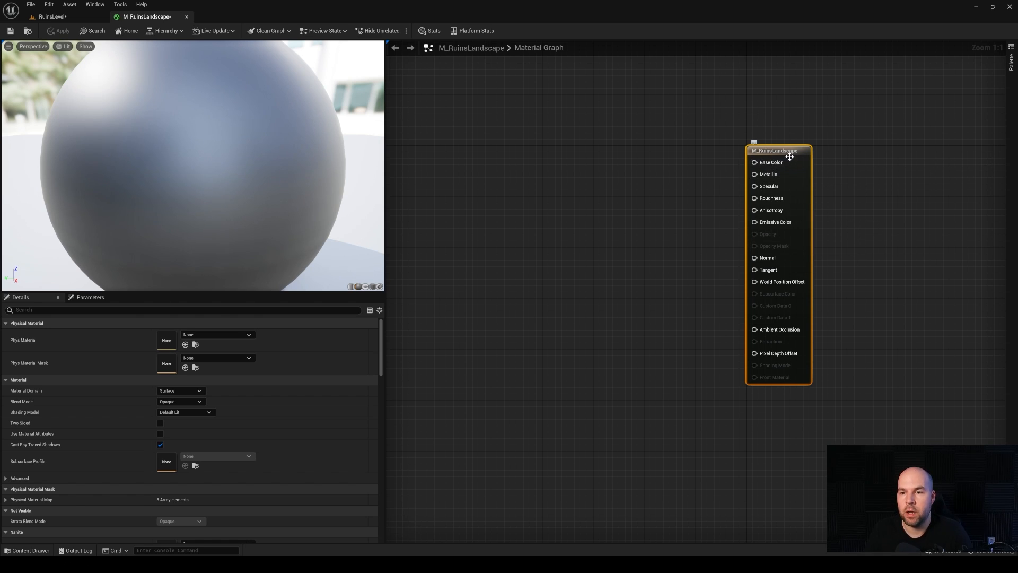
pyautogui.moveTo(795, 260); pyautogui.dragTo(832, 271, button='right')
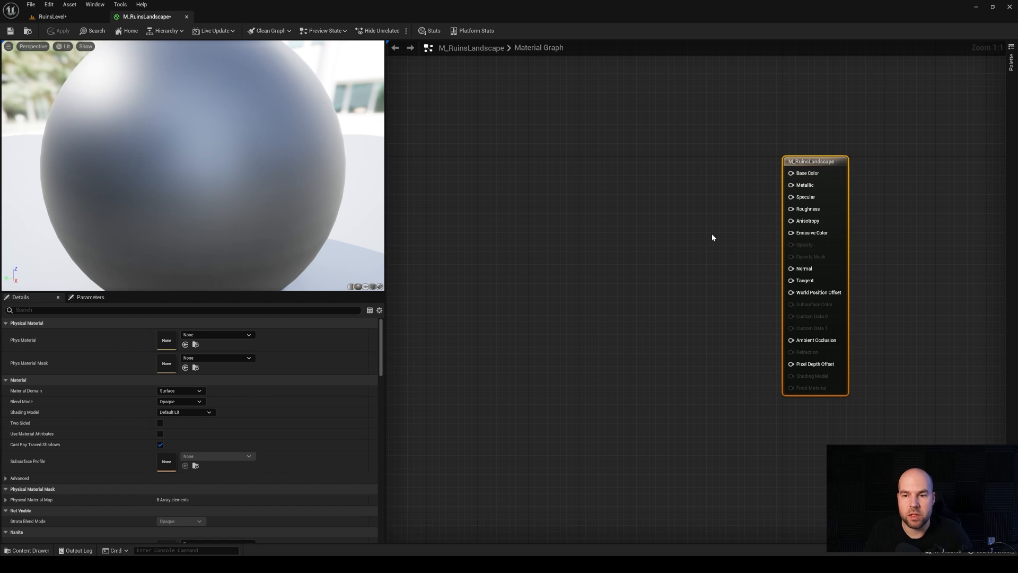
pyautogui.moveTo(537, 268); pyautogui.dragTo(559, 268, button='right')
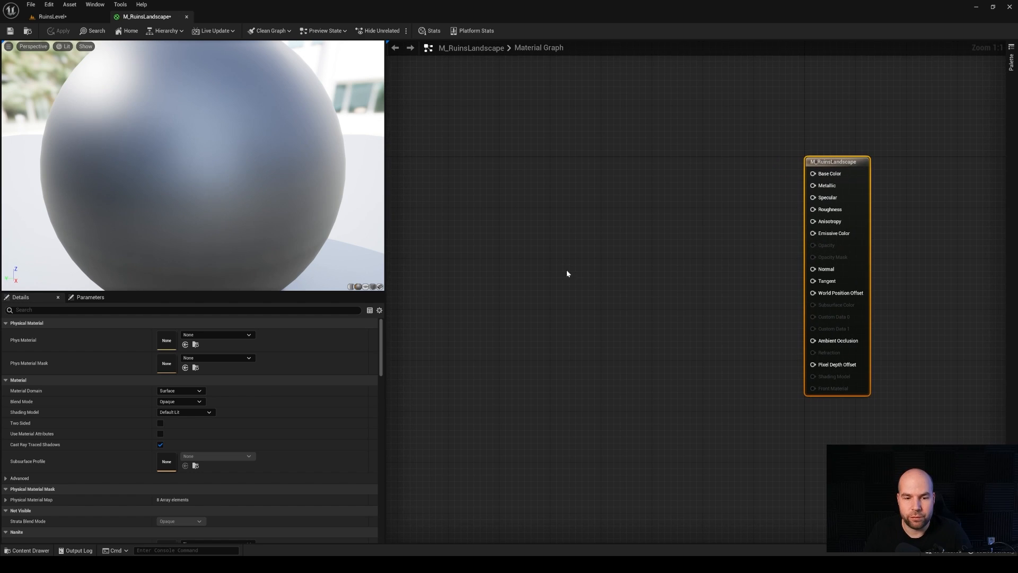
# Step: Browse the StarterContent Materials folder for ground and rock materials suited to the landscape
pyautogui.click(20, 550)
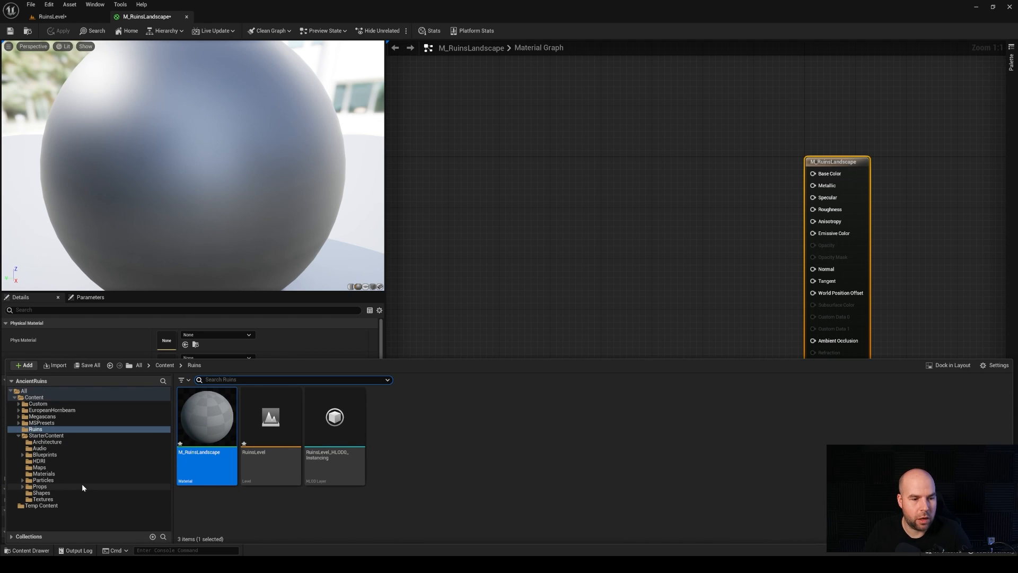
pyautogui.click(26, 436)
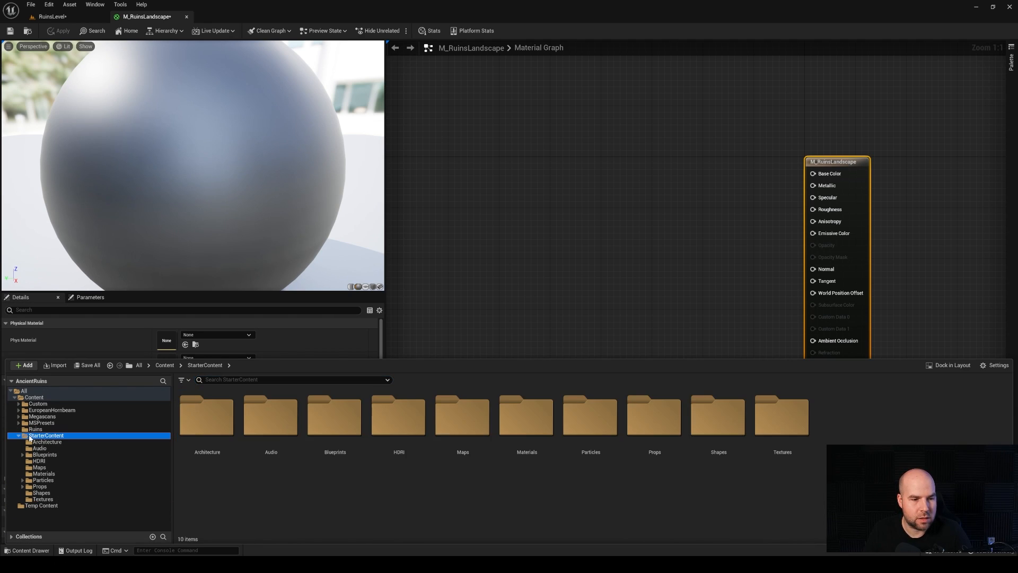
pyautogui.click(43, 474)
pyautogui.scroll(-1, 743, 455)
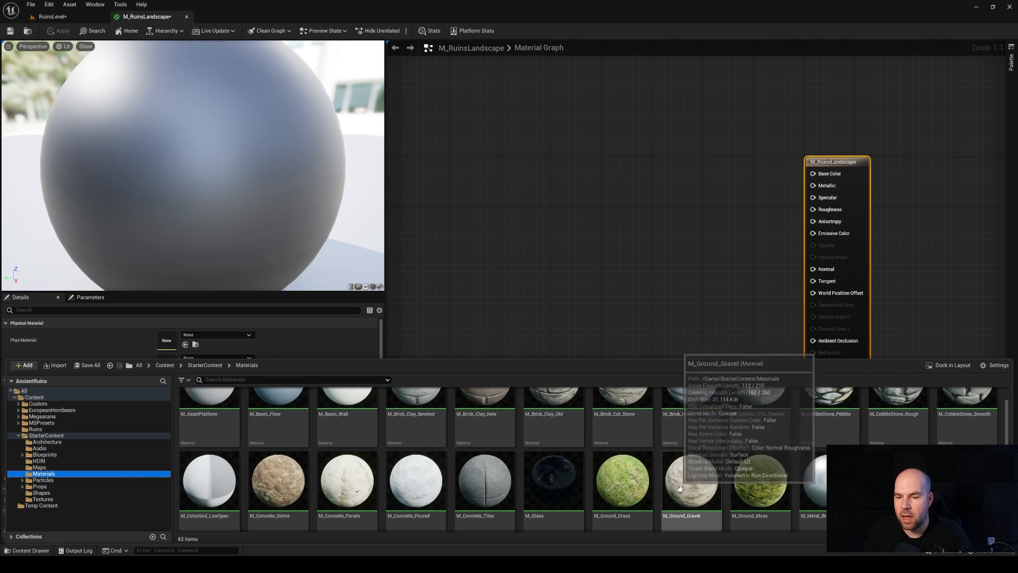
pyautogui.scroll(-1, 700, 484)
pyautogui.scroll(-4, 701, 484)
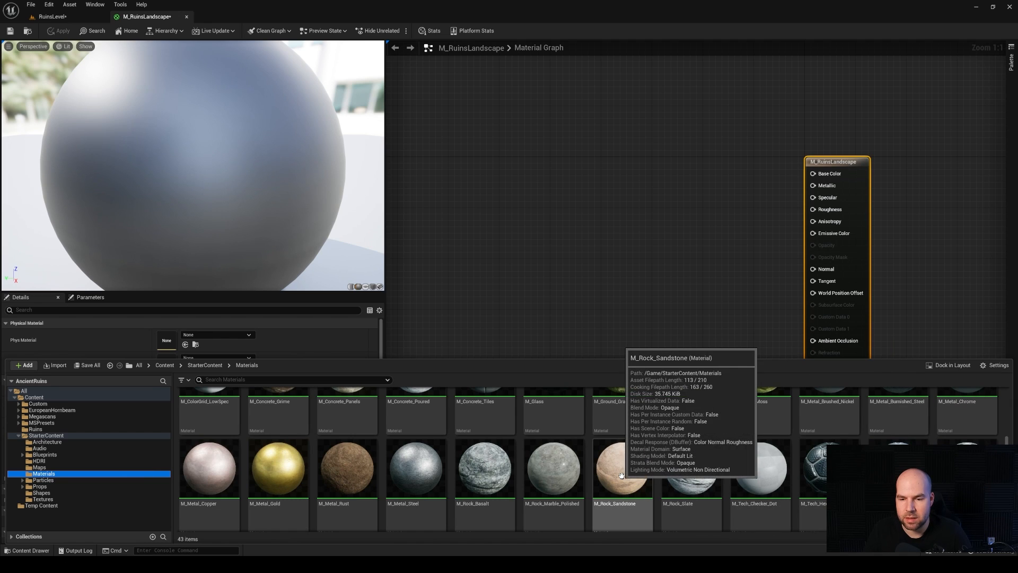
pyautogui.scroll(2, 626, 477)
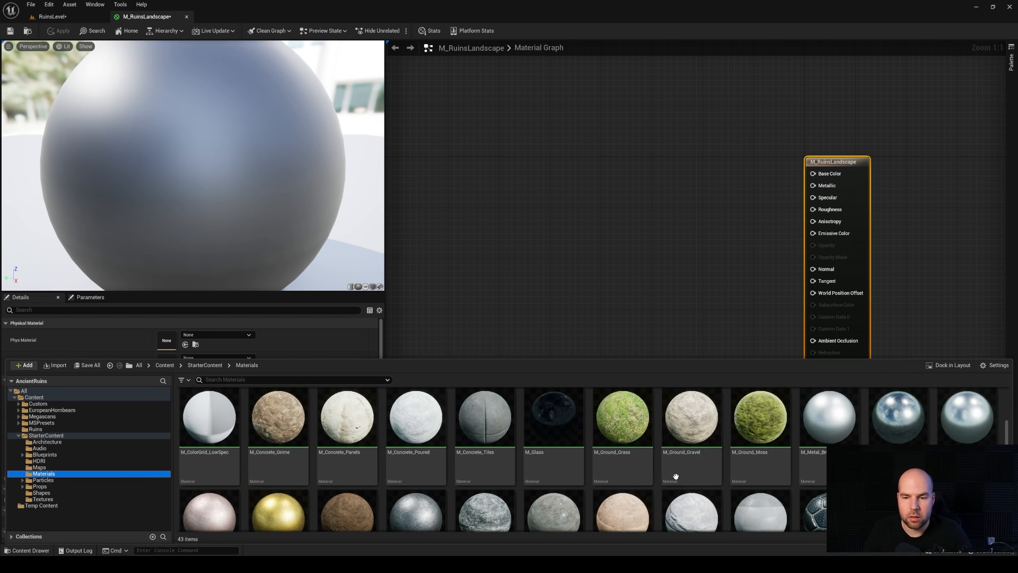
# Step: Search the StarterContent Textures folder for "grass" and add T_Ground_Grass_D and T_Ground_Grass_N to the material graph
pyautogui.click(43, 500)
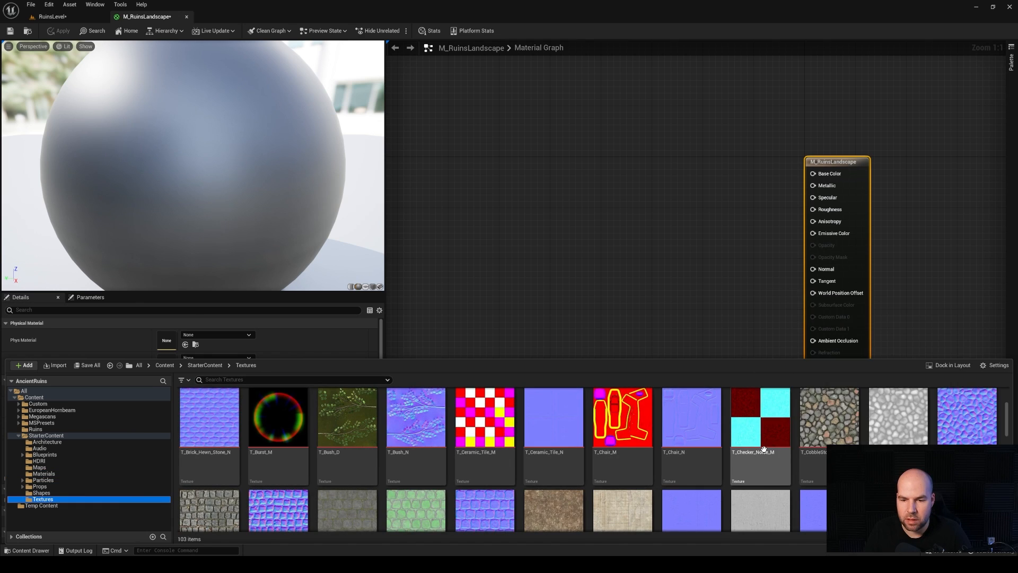
pyautogui.scroll(-3, 690, 459)
pyautogui.scroll(-2, 709, 460)
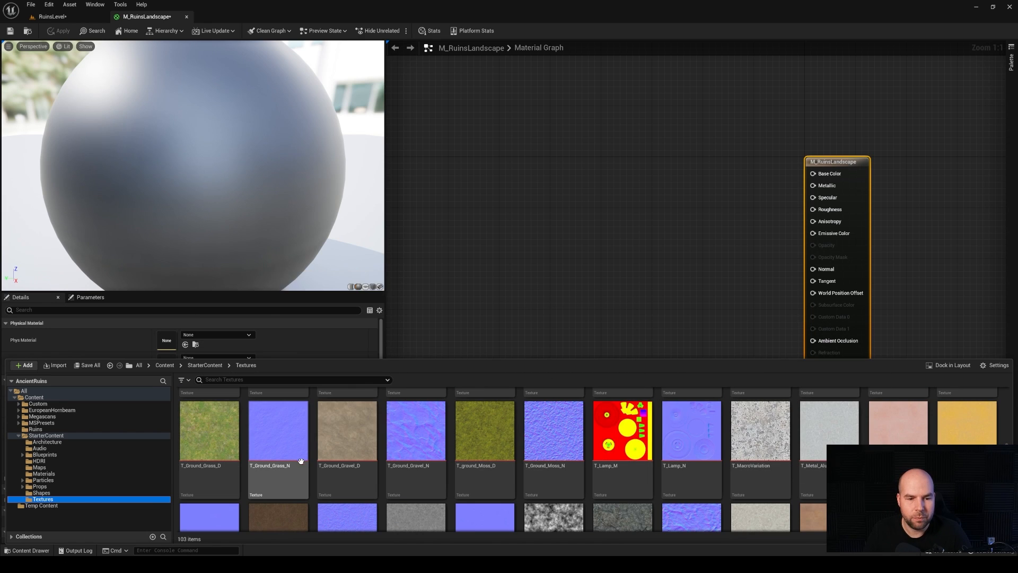
pyautogui.click(249, 380)
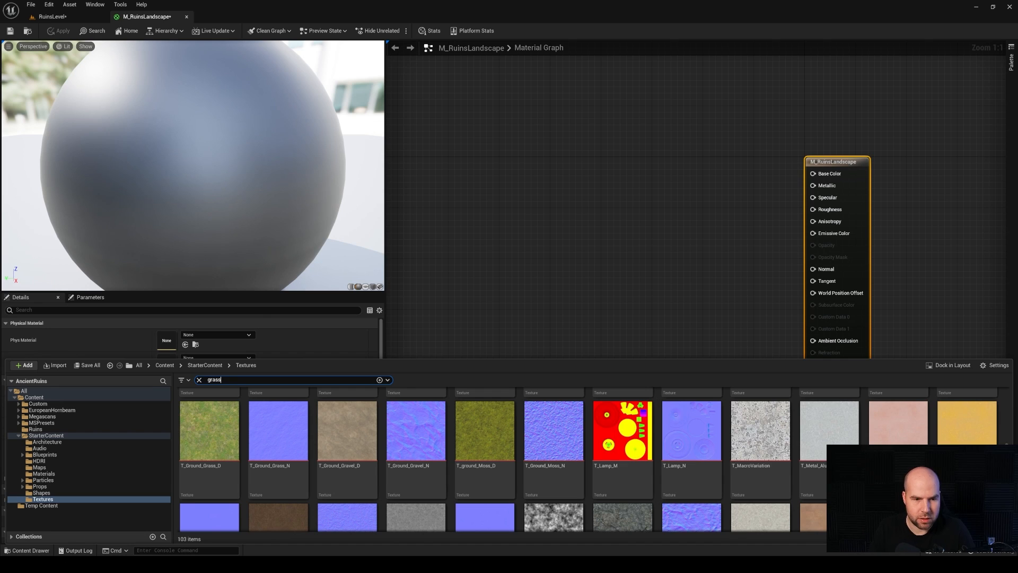
pyautogui.click(374, 465)
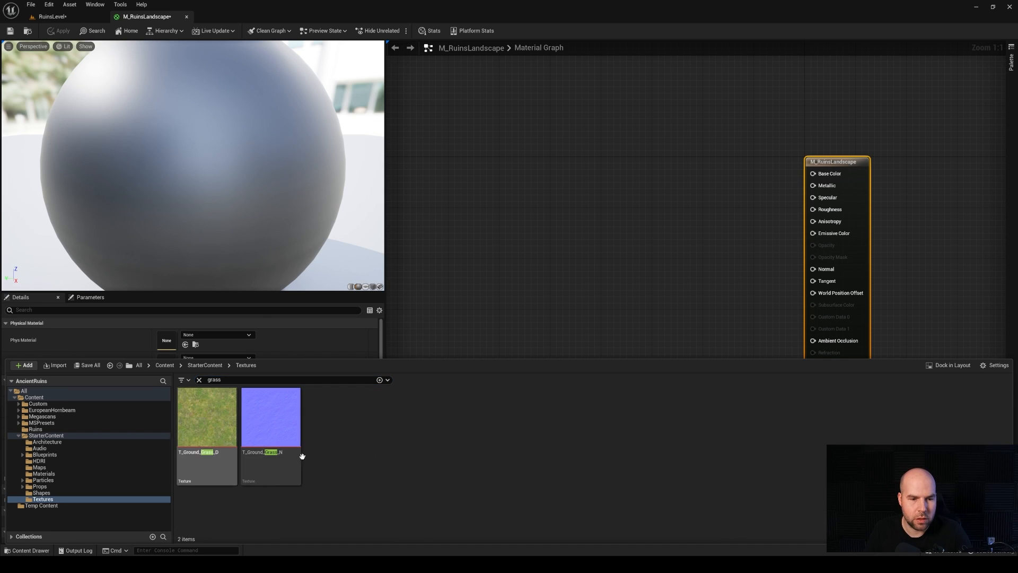
pyautogui.click(210, 419)
pyautogui.keyDown('ctrl'); pyautogui.click(289, 428); pyautogui.keyUp('ctrl')
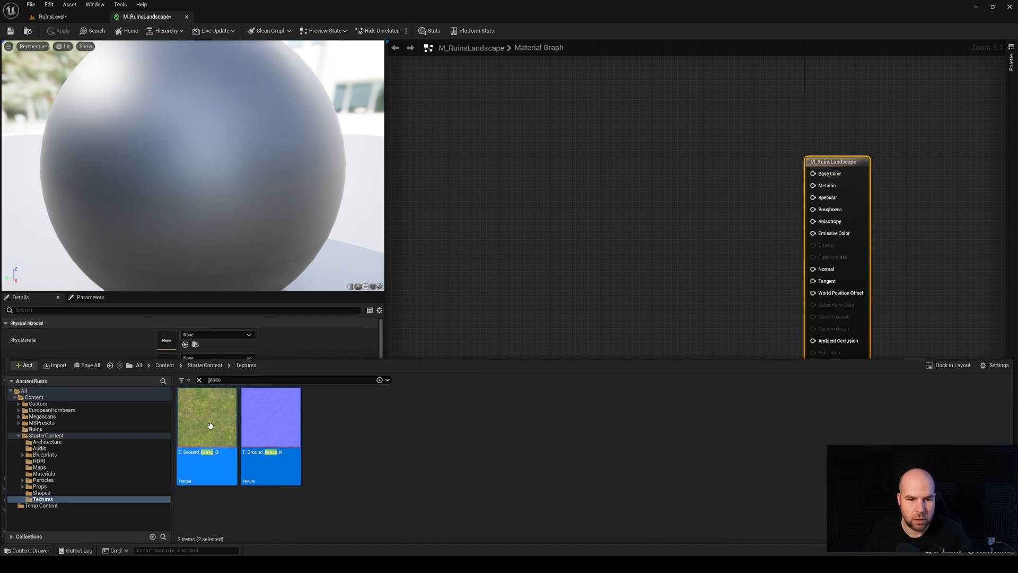
pyautogui.moveTo(290, 427); pyautogui.dragTo(534, 151)
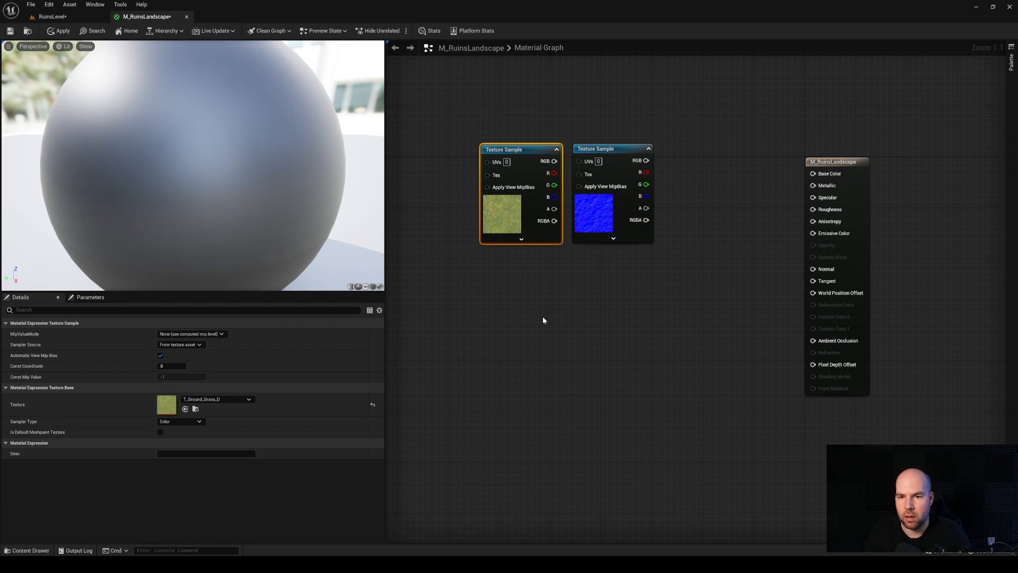
# Step: Find the gravel textures and add T_Ground_Gravel_D and T_Ground_Gravel_N to the graph below the grass samples
pyautogui.hotkey('ctrl', 'space')
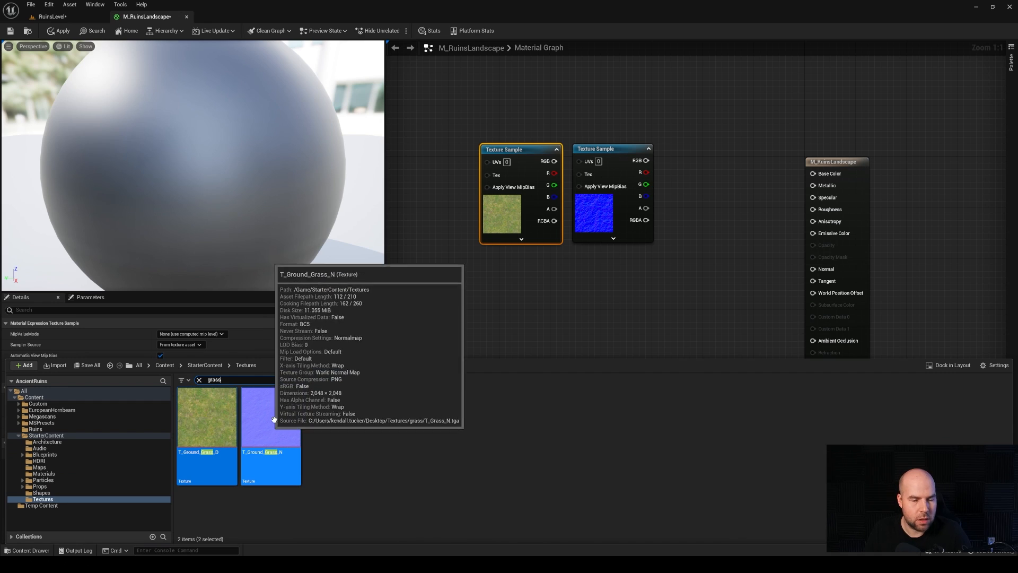
pyautogui.hotkey('ctrl', 'space')
pyautogui.hotkey('ctrl', 'space')
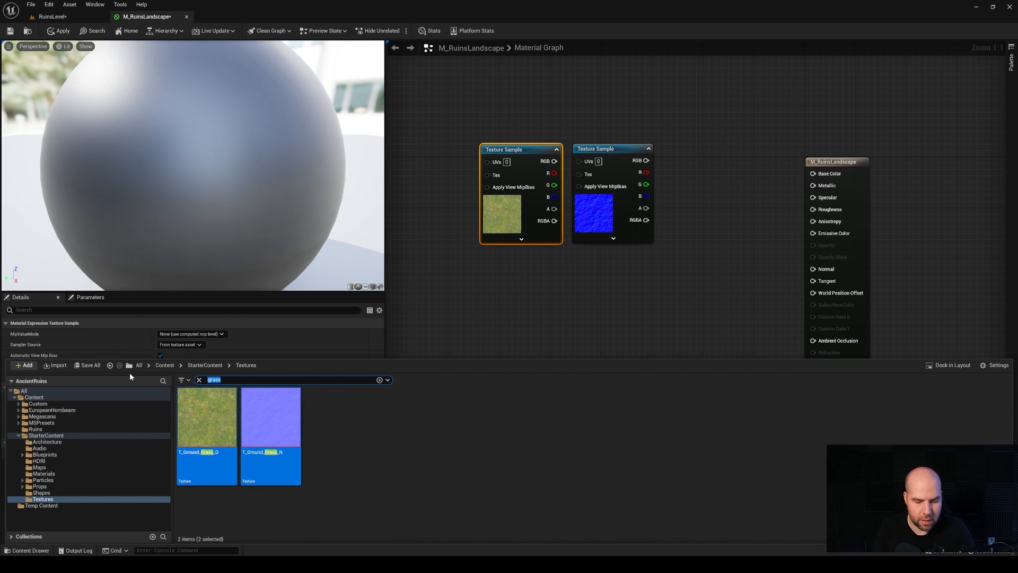
pyautogui.write('gravel')
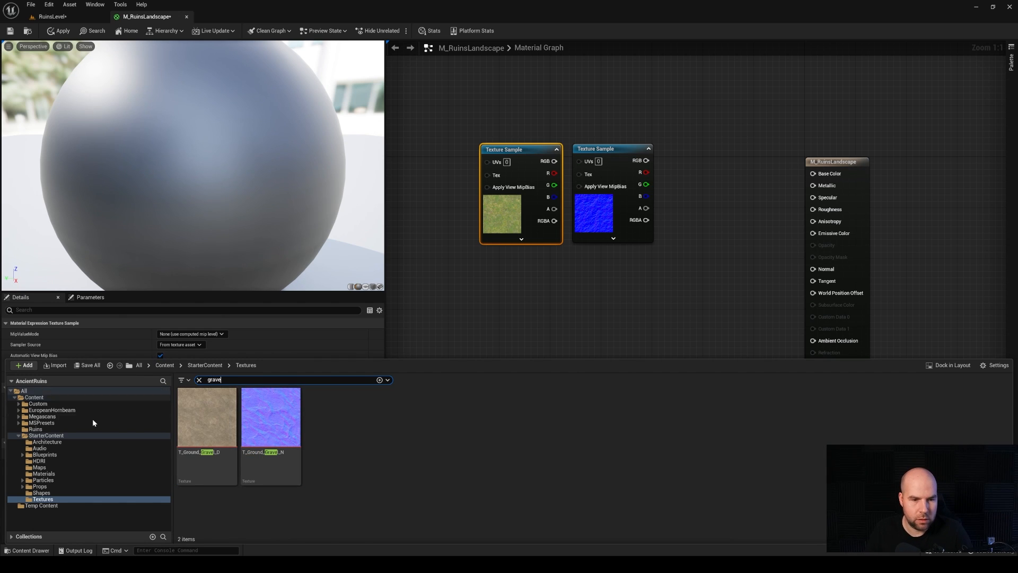
pyautogui.click(207, 416)
pyautogui.keyDown('shift'); pyautogui.click(270, 417); pyautogui.keyUp('shift')
pyautogui.moveTo(270, 417); pyautogui.dragTo(591, 289)
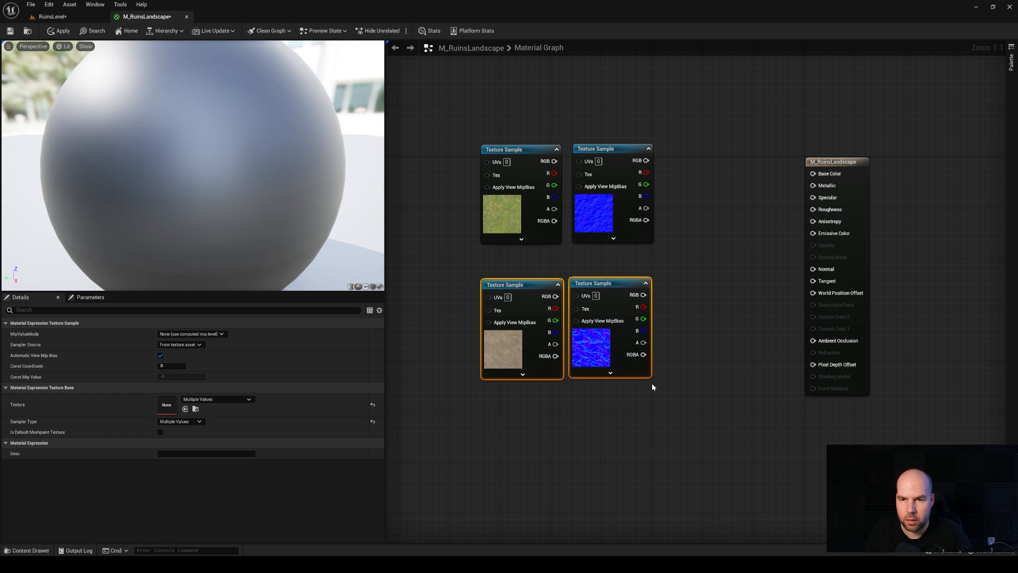
# Step: Search the StarterContent Textures folder for "sands" and add T_Rock_Sandstone_D and T_Rock_Sandstone_N to the material graph
pyautogui.moveTo(699, 376); pyautogui.dragTo(748, 319, button='right')
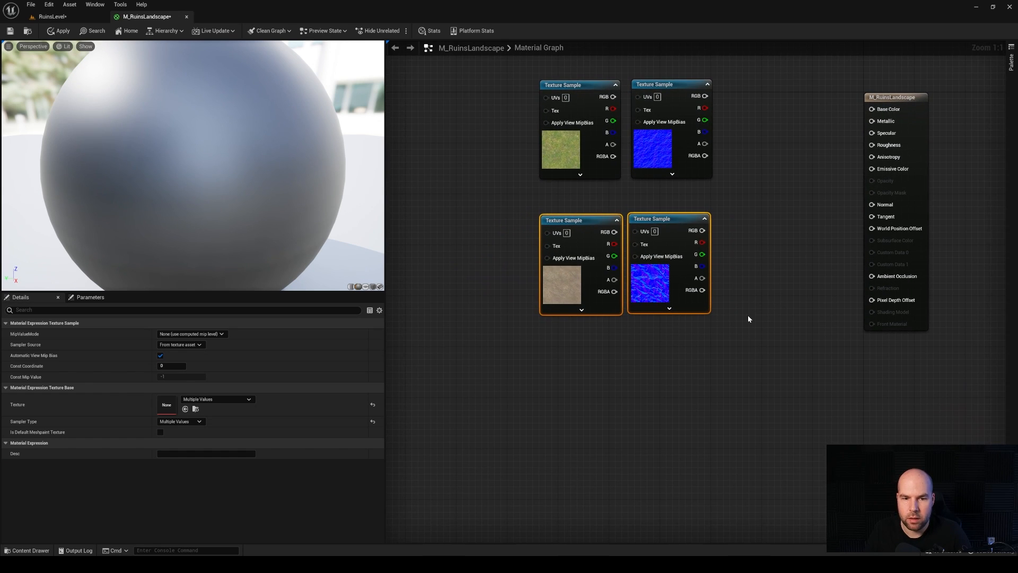
pyautogui.hotkey('ctrl', 'space')
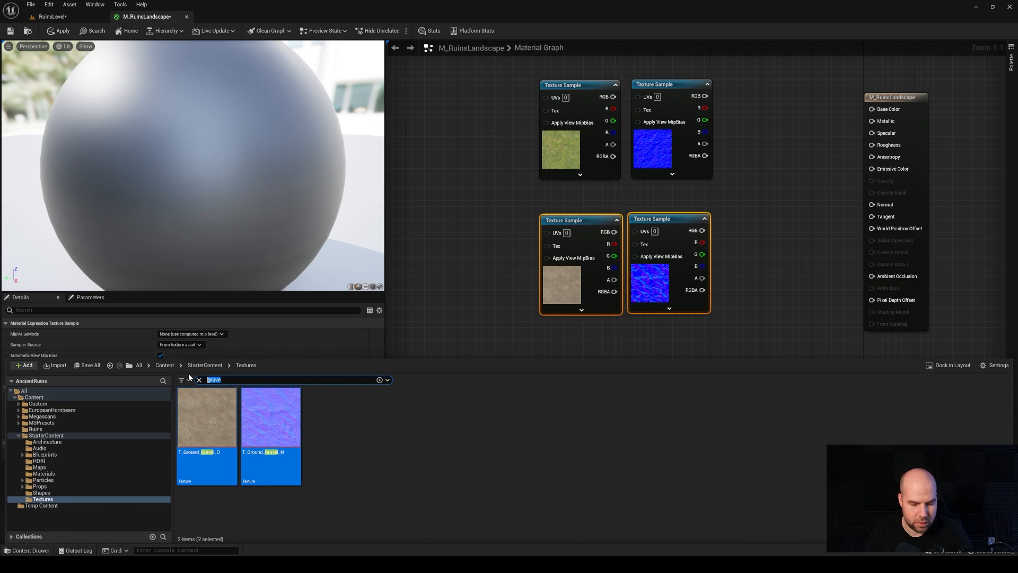
pyautogui.click(206, 419)
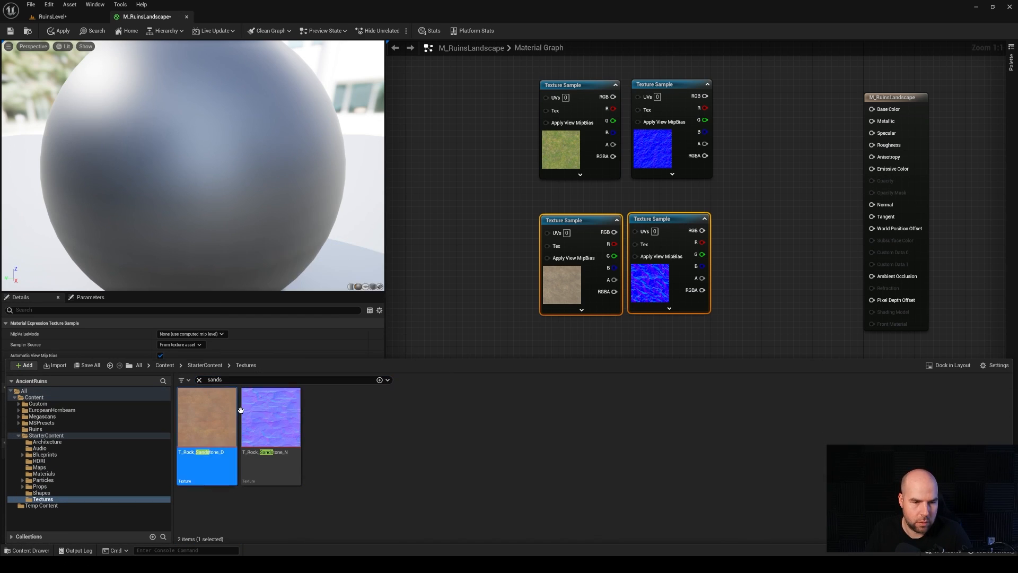
pyautogui.keyDown('shift'); pyautogui.click(270, 419); pyautogui.keyUp('shift')
pyautogui.moveTo(208, 422); pyautogui.dragTo(479, 280)
pyautogui.moveTo(707, 359); pyautogui.dragTo(643, 303, button='right')
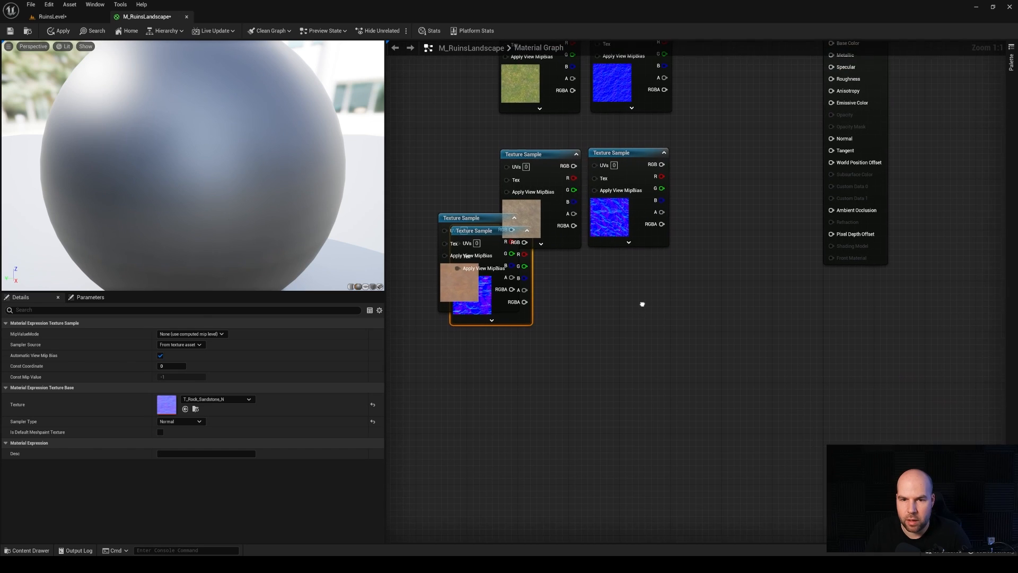
# Step: Arrange the sandstone samples side by side below the gravel pair and align the grass normal sample with the other normal samples
pyautogui.moveTo(457, 266); pyautogui.dragTo(523, 338)
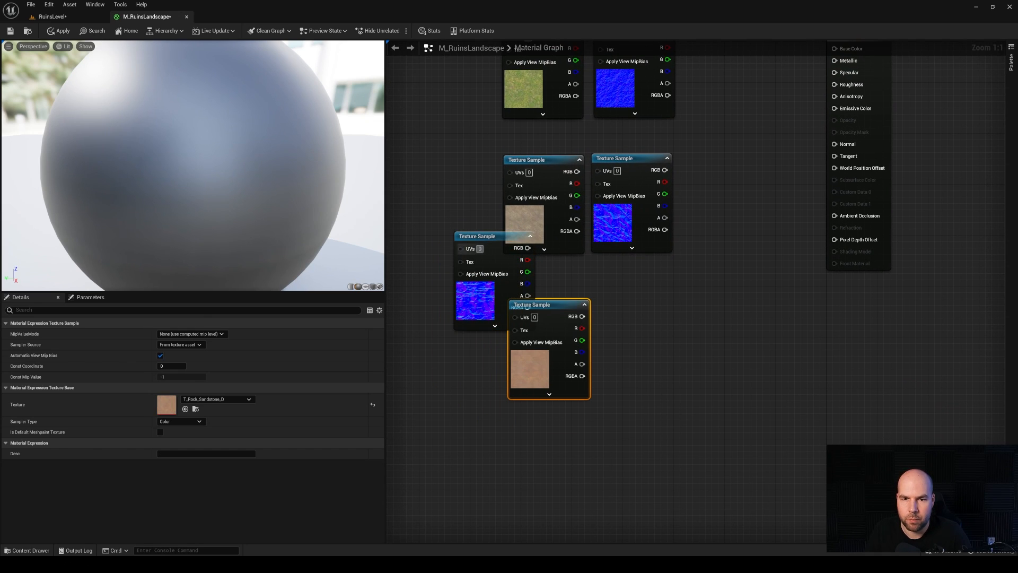
pyautogui.moveTo(482, 243); pyautogui.dragTo(629, 307)
pyautogui.moveTo(724, 179); pyautogui.dragTo(702, 235, button='right')
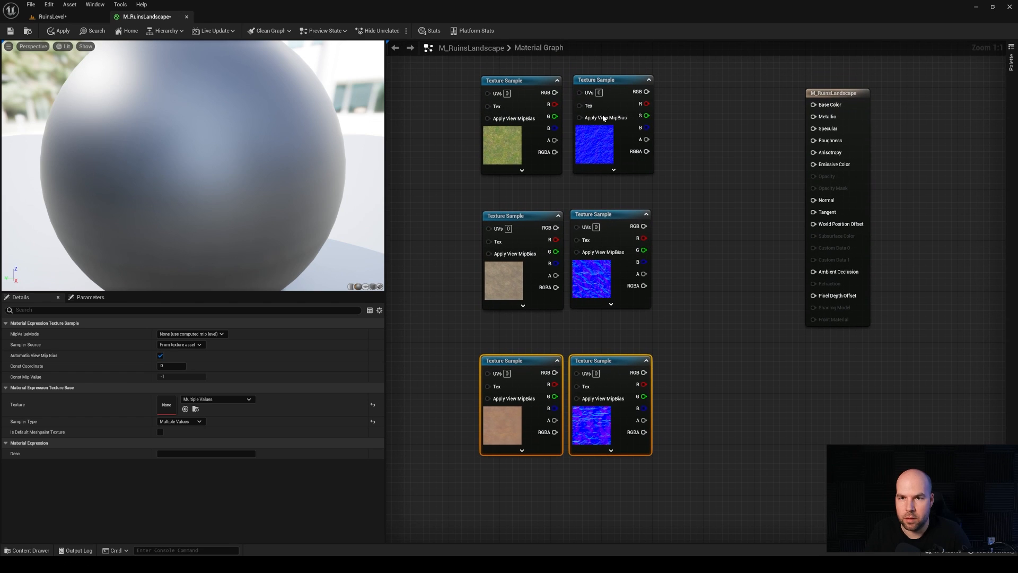
pyautogui.click(602, 83)
pyautogui.click(730, 132)
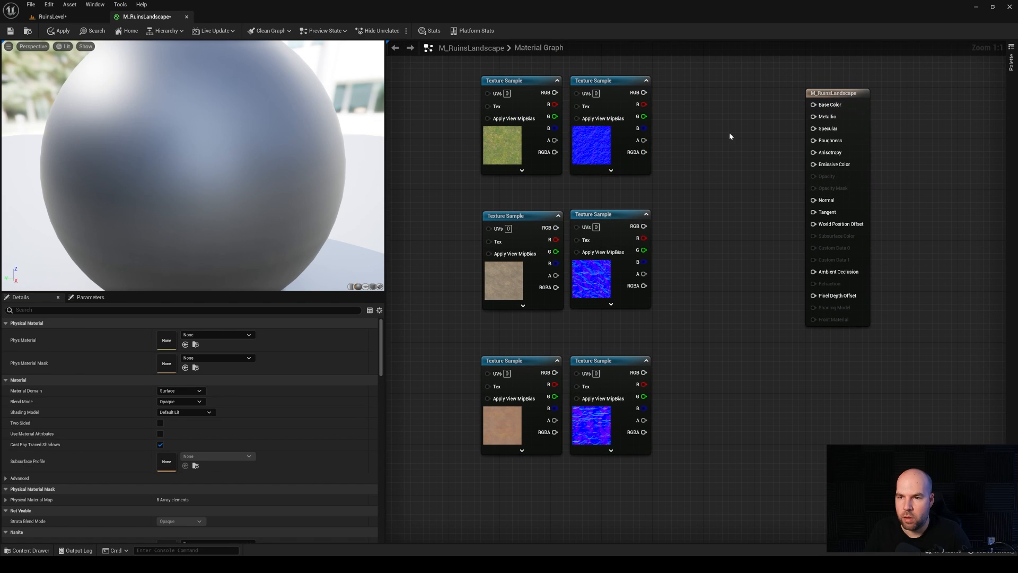
# Step: Move the M_RuinsLandscape output node farther from the texture samples and add a LandscapeLayerBlend node in the gap between them
pyautogui.moveTo(729, 132); pyautogui.dragTo(694, 196, button='right')
pyautogui.moveTo(777, 184); pyautogui.dragTo(852, 228)
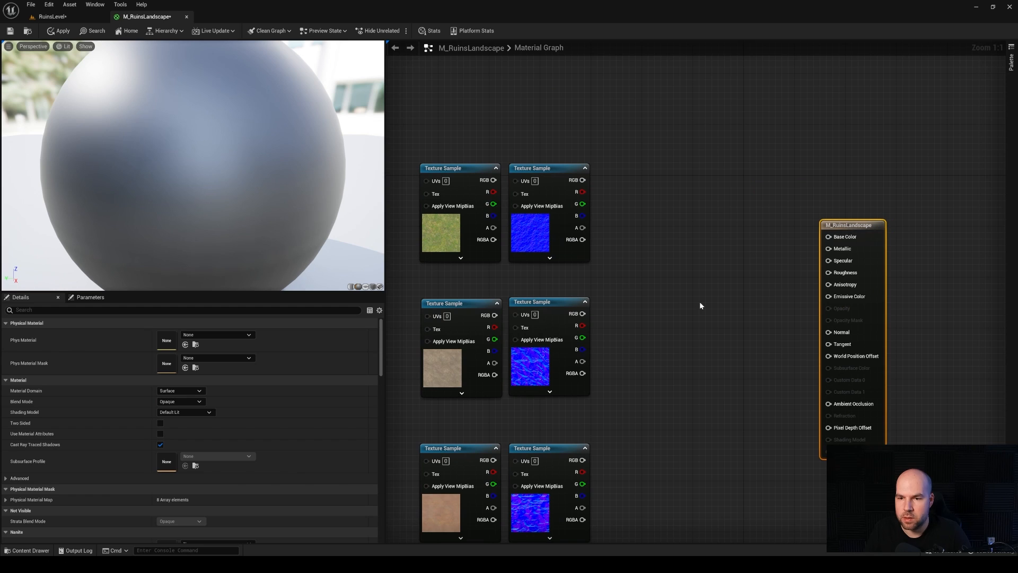
pyautogui.rightClick(700, 301)
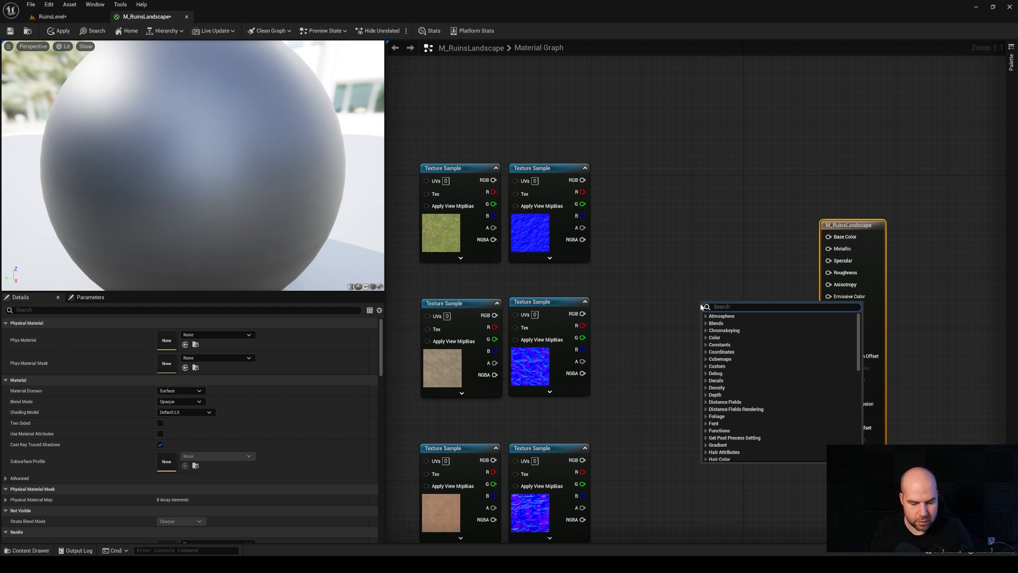
pyautogui.write('landsca')
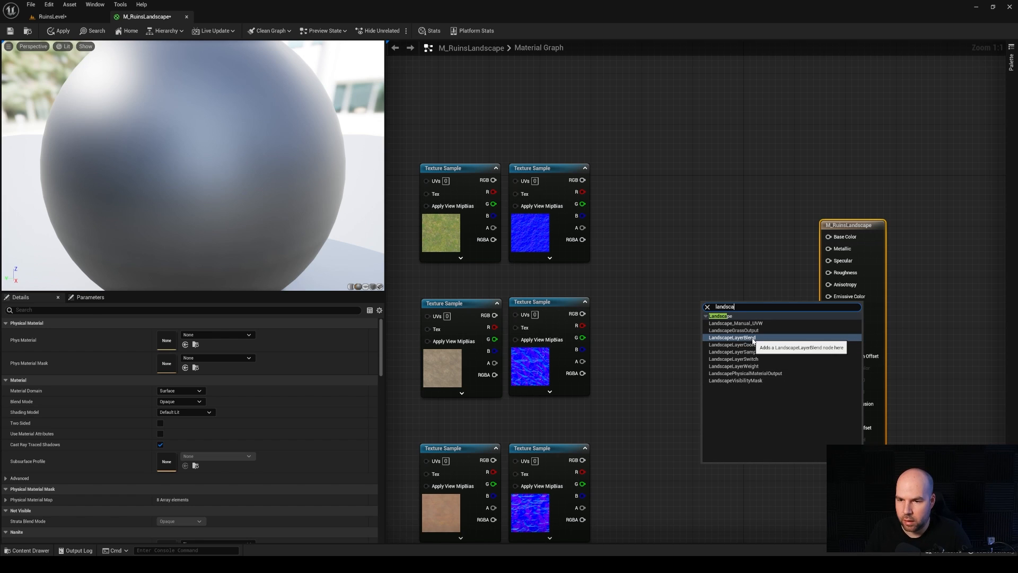
pyautogui.click(754, 338)
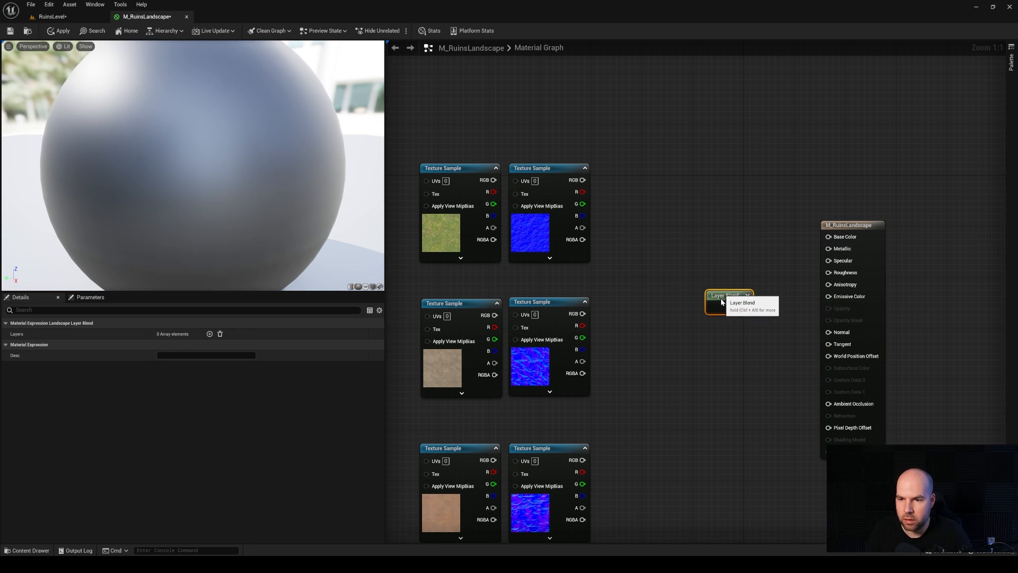
pyautogui.moveTo(721, 302); pyautogui.dragTo(722, 283)
# Step: Add a LandscapeLayerCoords node in the empty space before the texture samples
pyautogui.moveTo(654, 286); pyautogui.dragTo(769, 260, button='right')
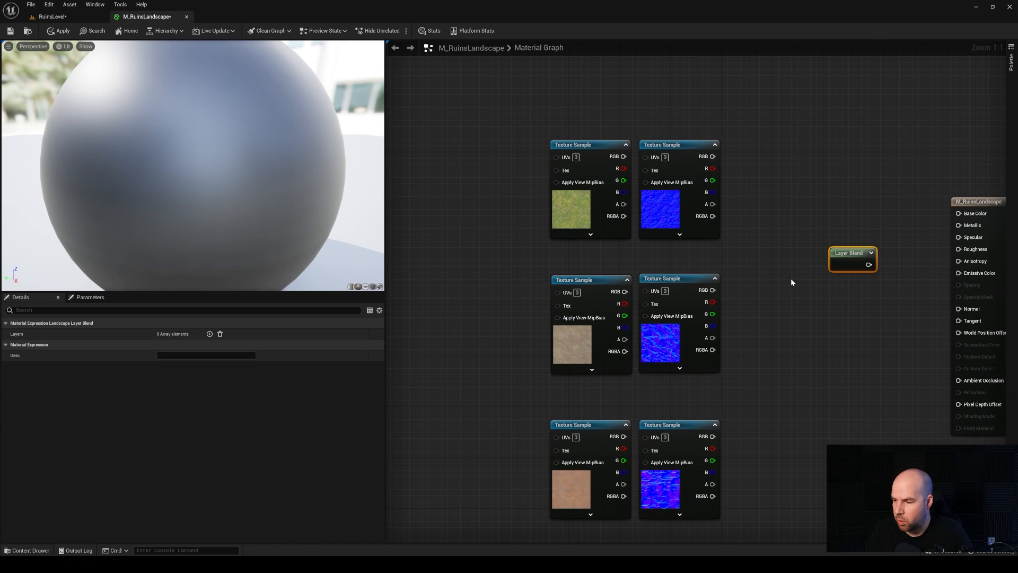
pyautogui.click(424, 261)
pyautogui.moveTo(423, 261); pyautogui.dragTo(492, 253, button='right')
pyautogui.rightClick(491, 253)
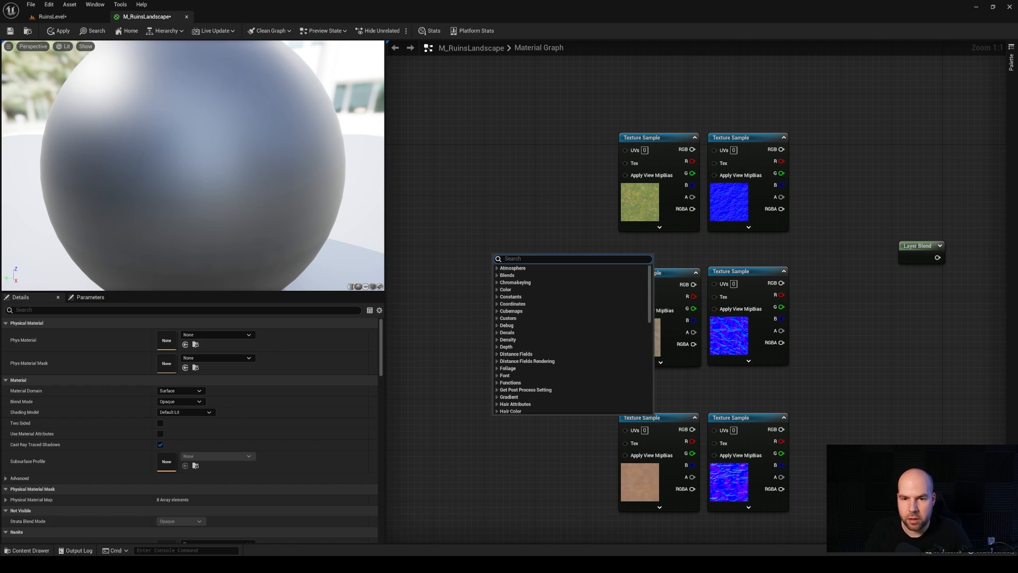
pyautogui.write('coor')
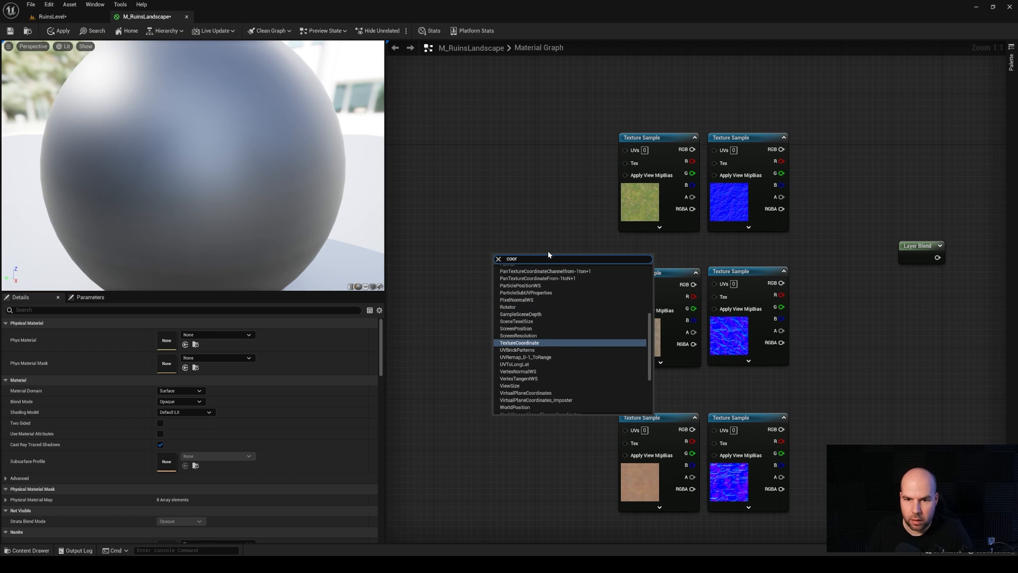
pyautogui.write('land')
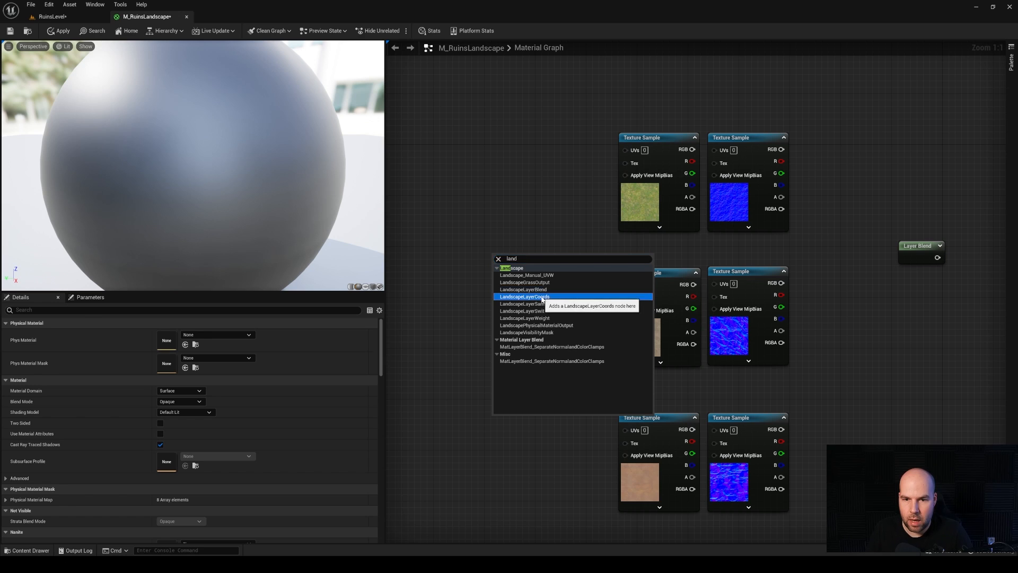
pyautogui.click(584, 297)
# Step: Feed the LandscapeCoords output into input A of a new Multiply node and space the two nodes apart
pyautogui.moveTo(469, 248); pyautogui.dragTo(513, 261)
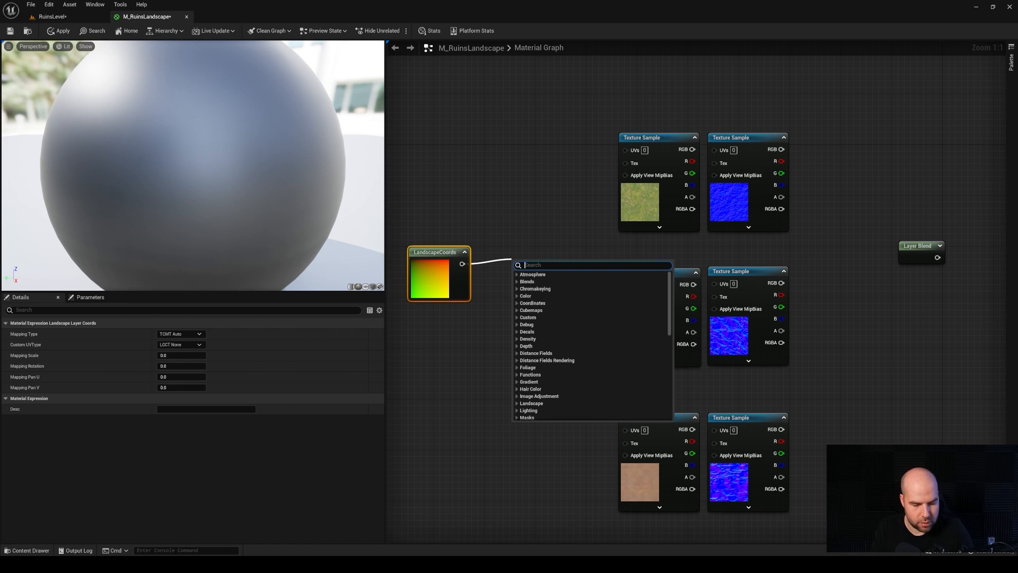
pyautogui.write('multipl')
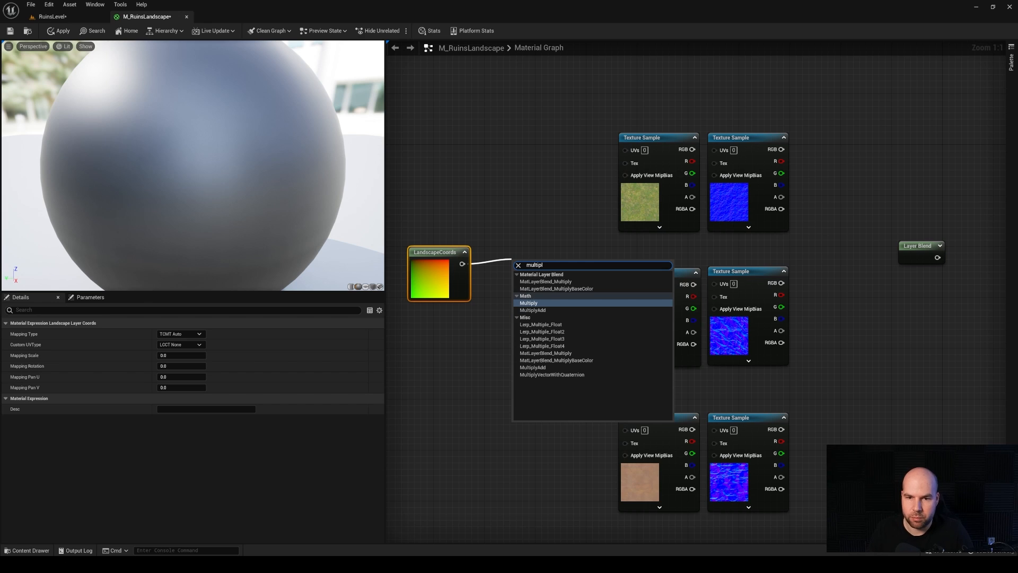
pyautogui.click(552, 302)
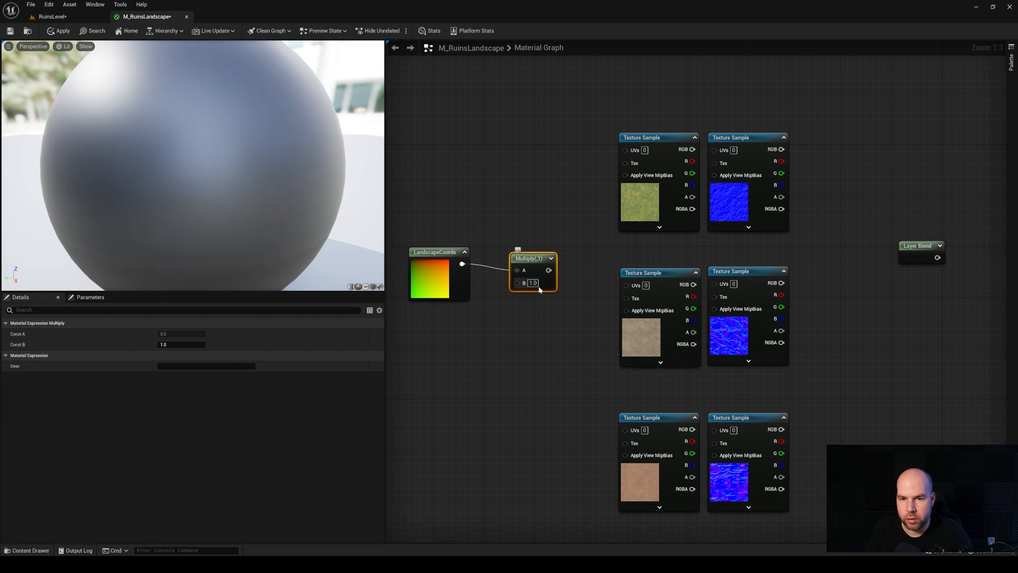
pyautogui.press('q')
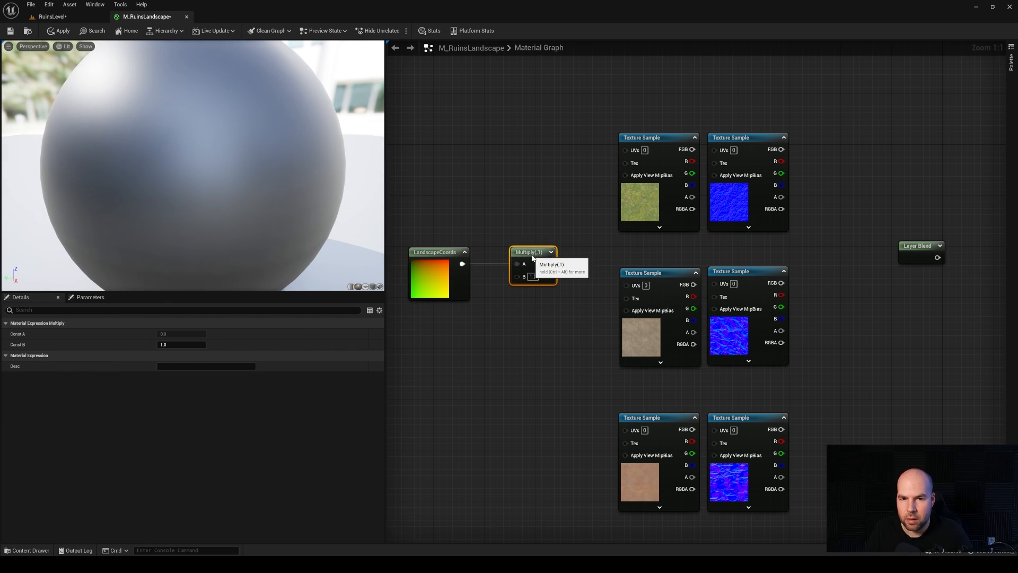
pyautogui.moveTo(530, 254); pyautogui.dragTo(531, 228)
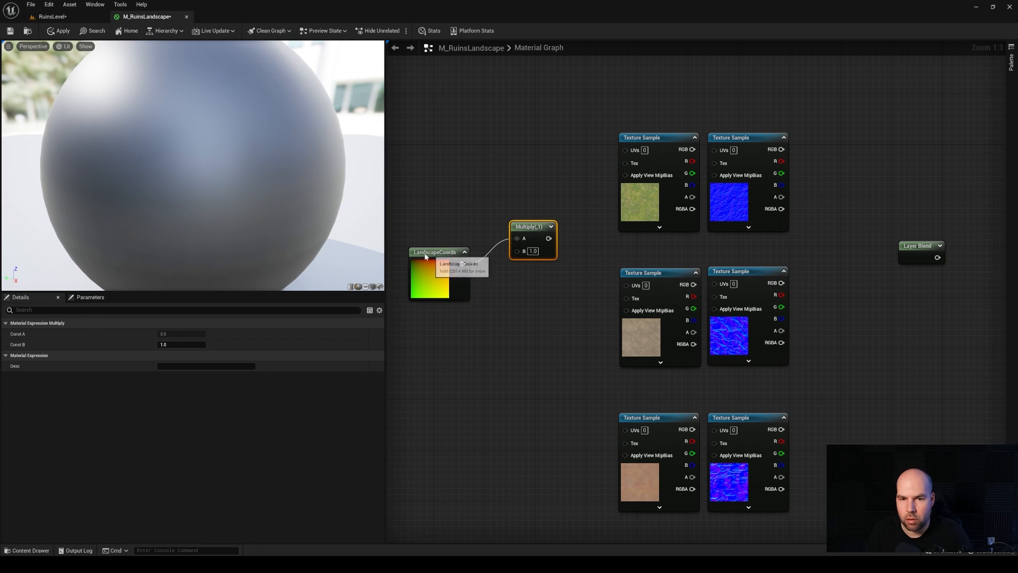
pyautogui.moveTo(440, 254); pyautogui.dragTo(421, 255)
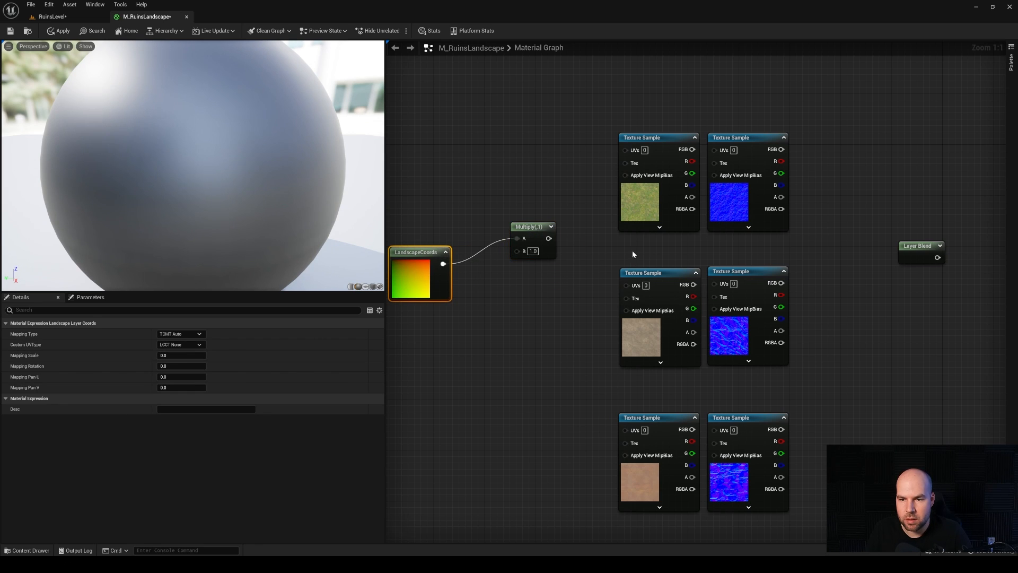
# Step: Duplicate the Multiply node twice, stack the copies below it, and connect LandscapeCoords to input A of both copies
pyautogui.click(547, 238)
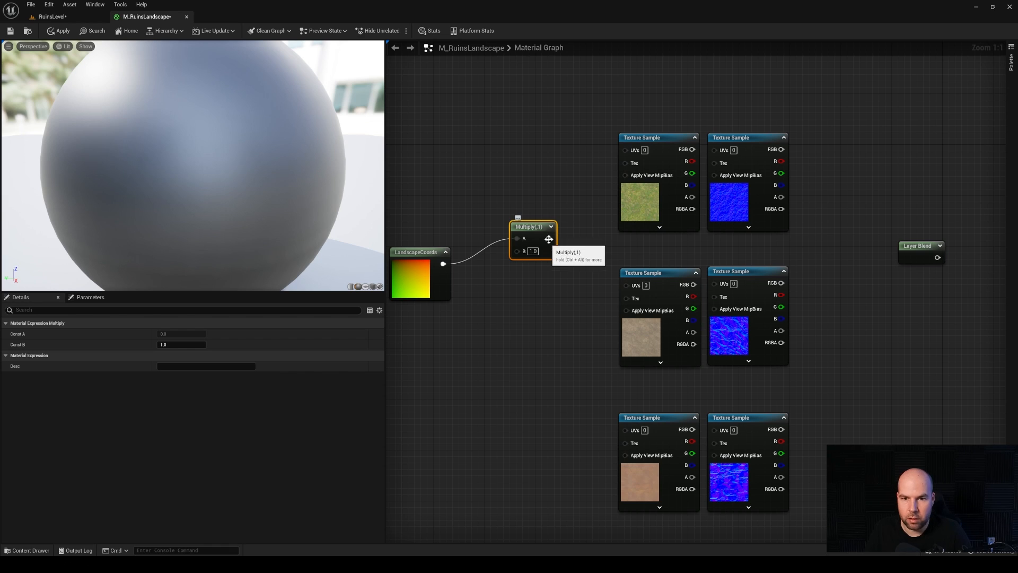
pyautogui.hotkey('ctrl', 'd')
pyautogui.moveTo(576, 241); pyautogui.dragTo(531, 344)
pyautogui.hotkey('ctrl', 'd')
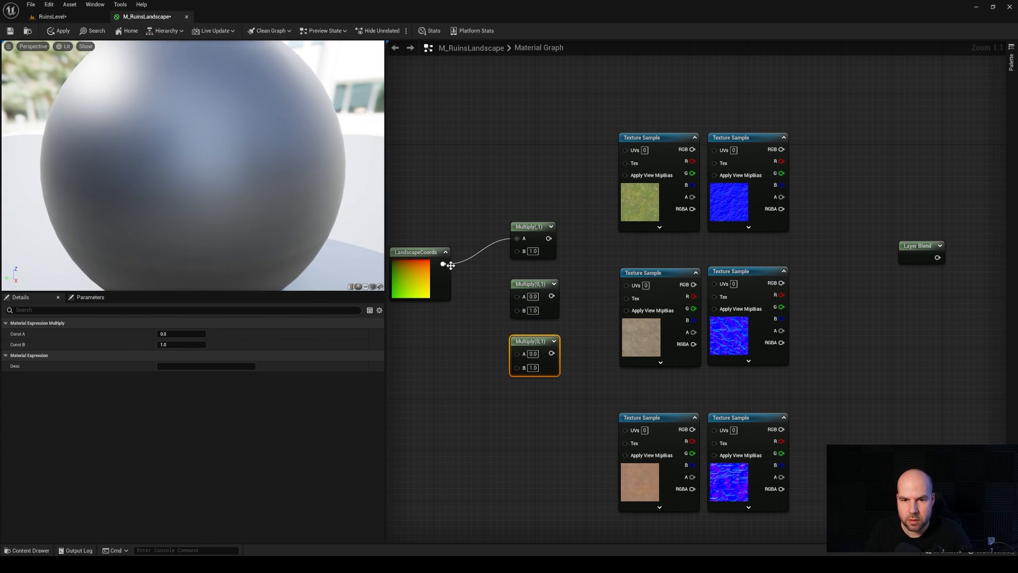
pyautogui.moveTo(518, 297); pyautogui.dragTo(517, 297)
pyautogui.moveTo(443, 264); pyautogui.dragTo(518, 353)
# Step: Connect the three Multiply outputs to the UVs of the grass, gravel and sandstone texture pairs, one Multiply per pair
pyautogui.moveTo(549, 238); pyautogui.dragTo(626, 150)
pyautogui.moveTo(711, 158); pyautogui.dragTo(710, 149)
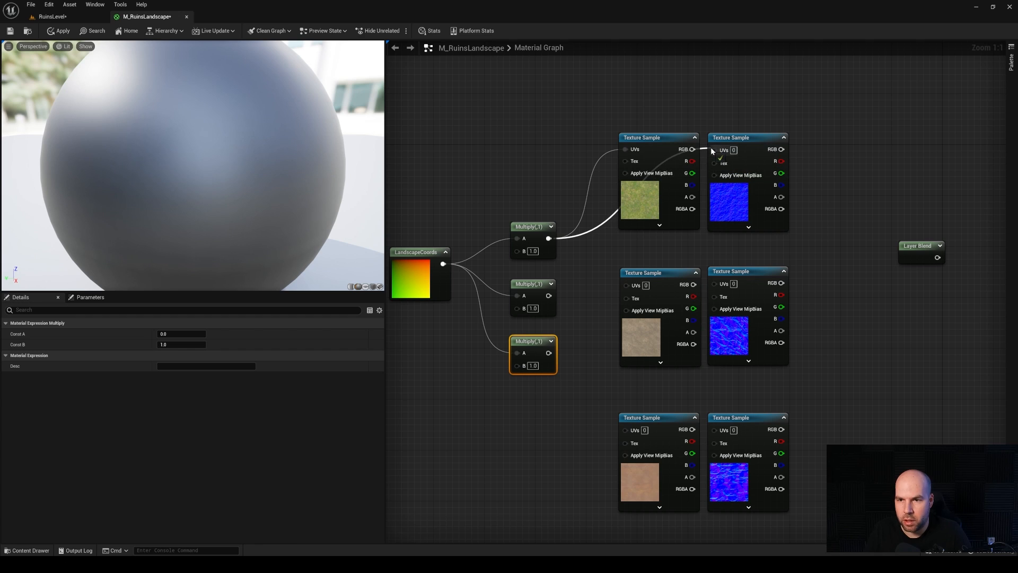
pyautogui.moveTo(550, 293); pyautogui.dragTo(626, 285)
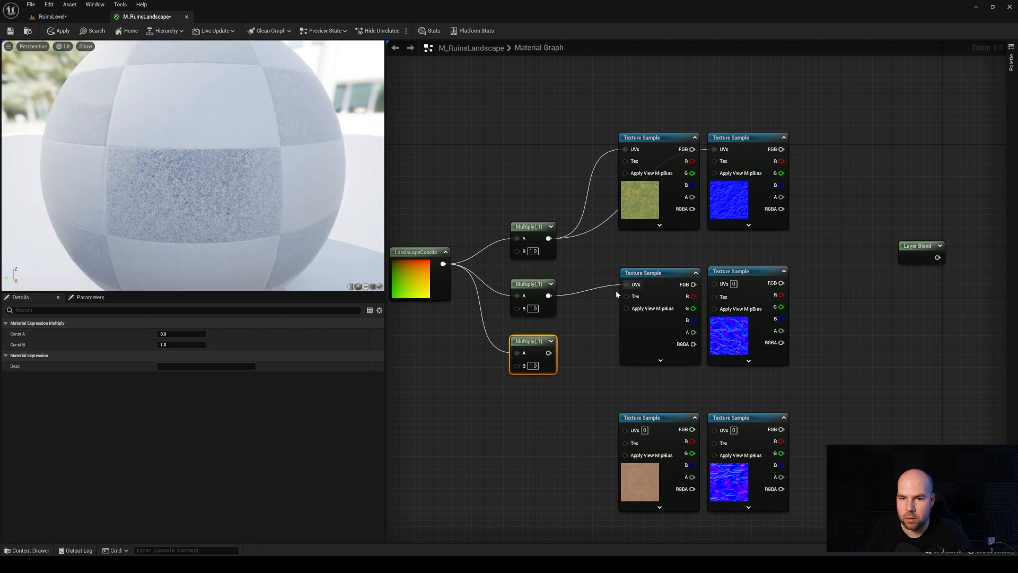
pyautogui.moveTo(549, 295); pyautogui.dragTo(715, 282)
pyautogui.moveTo(549, 353); pyautogui.dragTo(627, 429)
pyautogui.moveTo(550, 354); pyautogui.dragTo(715, 430)
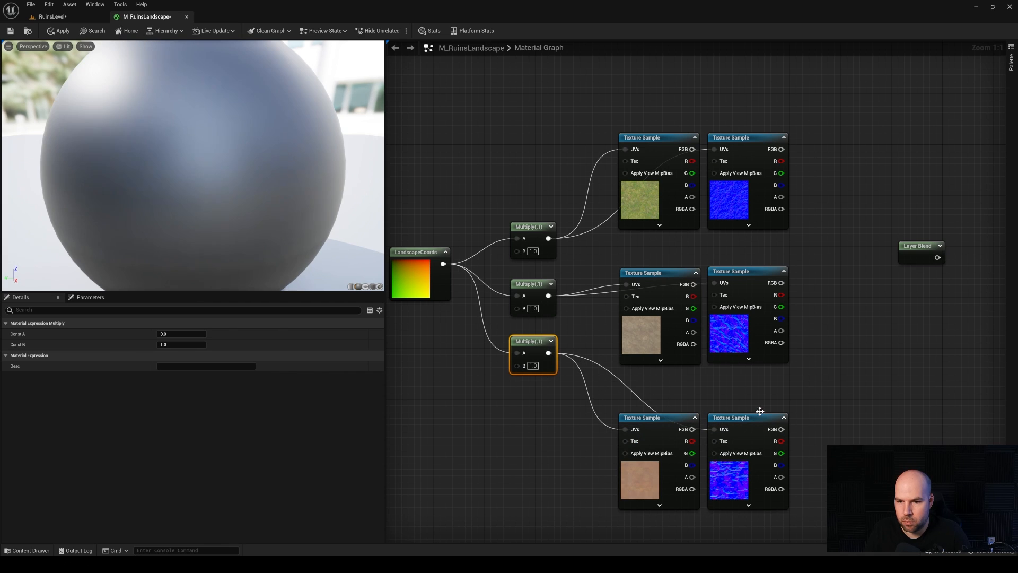
# Step: Add a layer named Gravel to the Layer Blend node and set its preview weight to 1
pyautogui.moveTo(852, 330); pyautogui.dragTo(762, 342, button='right')
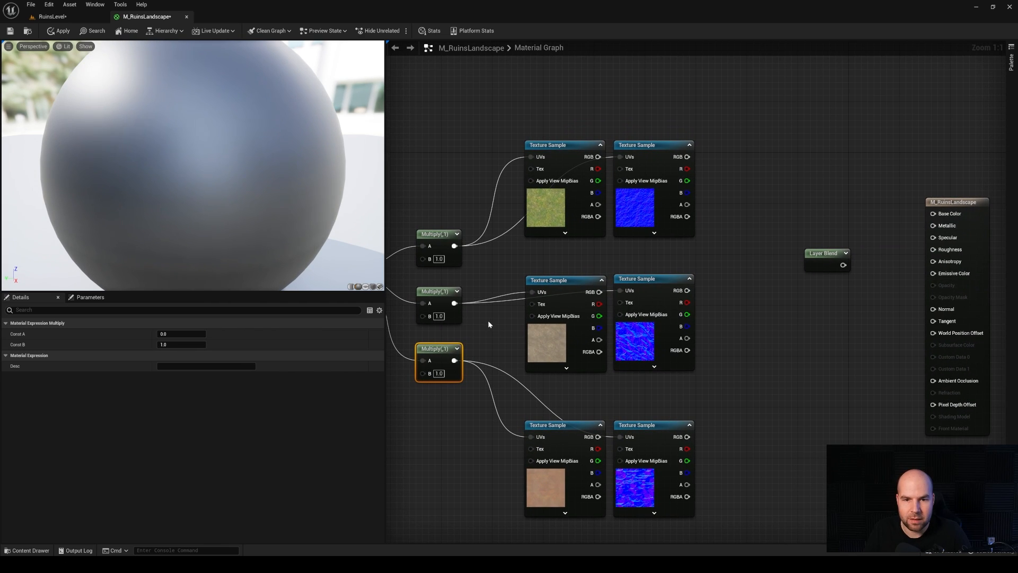
pyautogui.moveTo(738, 297); pyautogui.dragTo(676, 274, button='right')
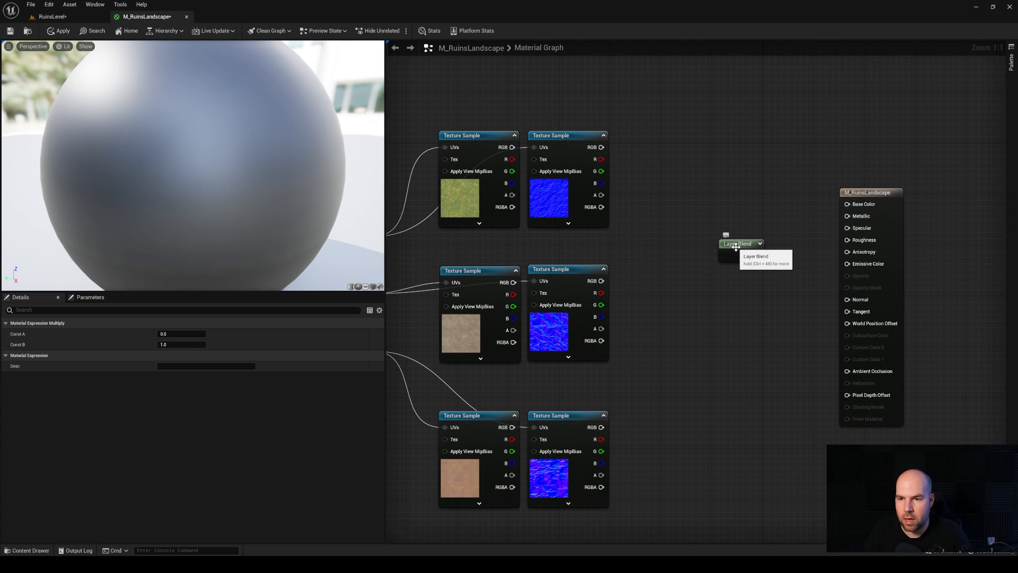
pyautogui.click(737, 247)
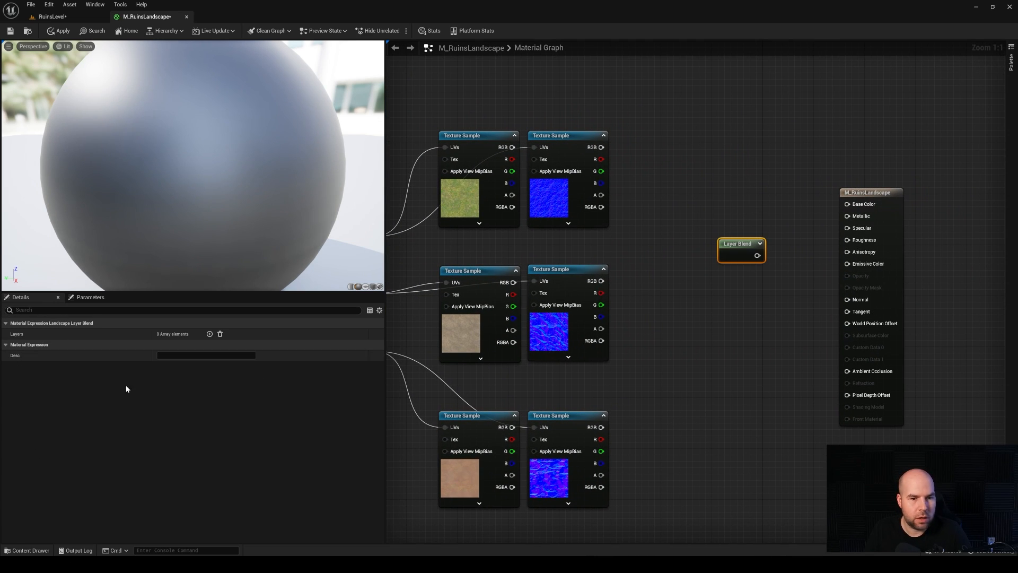
pyautogui.click(210, 334)
pyautogui.click(13, 345)
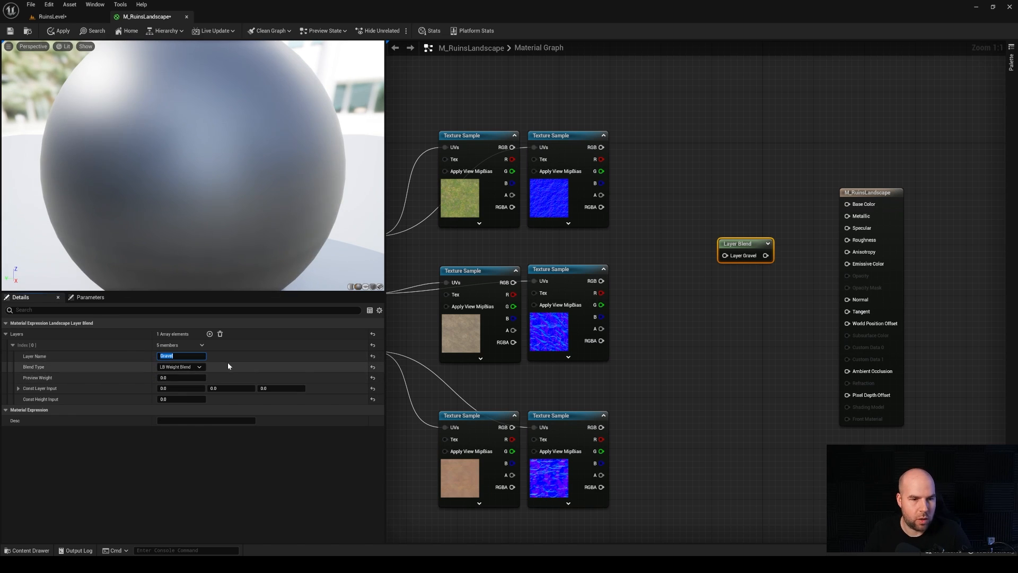
pyautogui.click(180, 380)
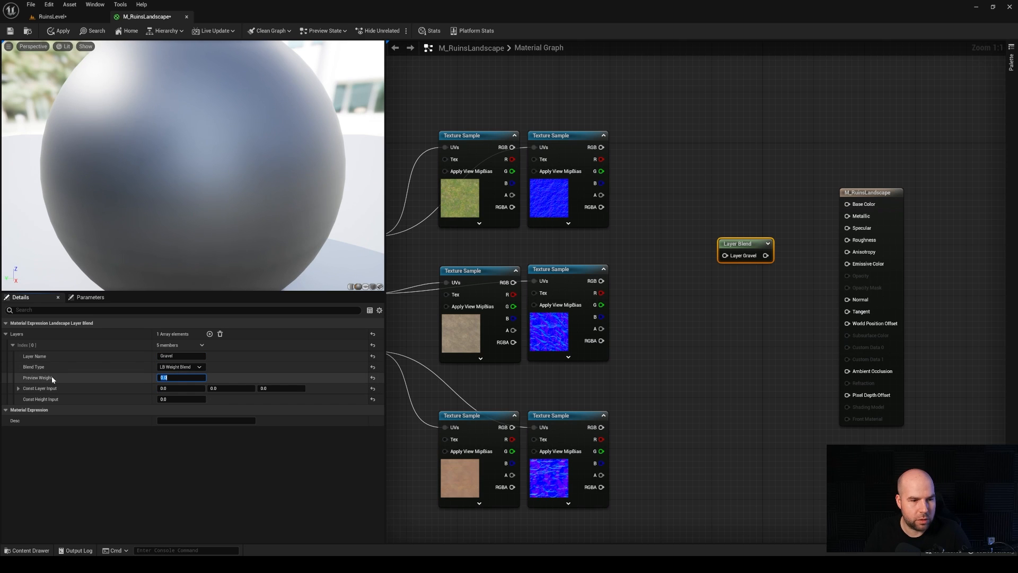
pyautogui.write('1')
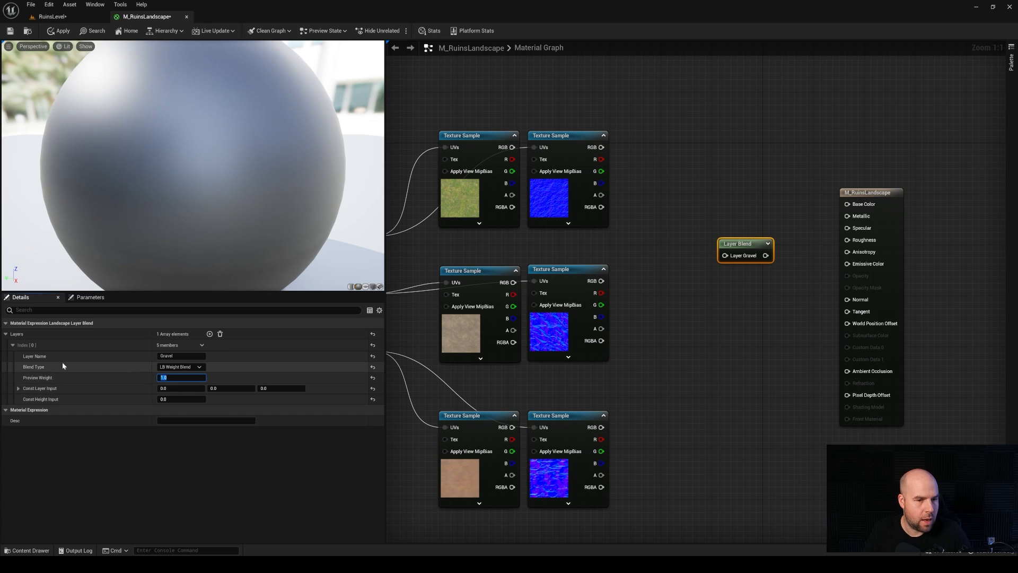
# Step: Add two more layers to the Layer Blend node, named Grass and Sandstone
pyautogui.click(210, 335)
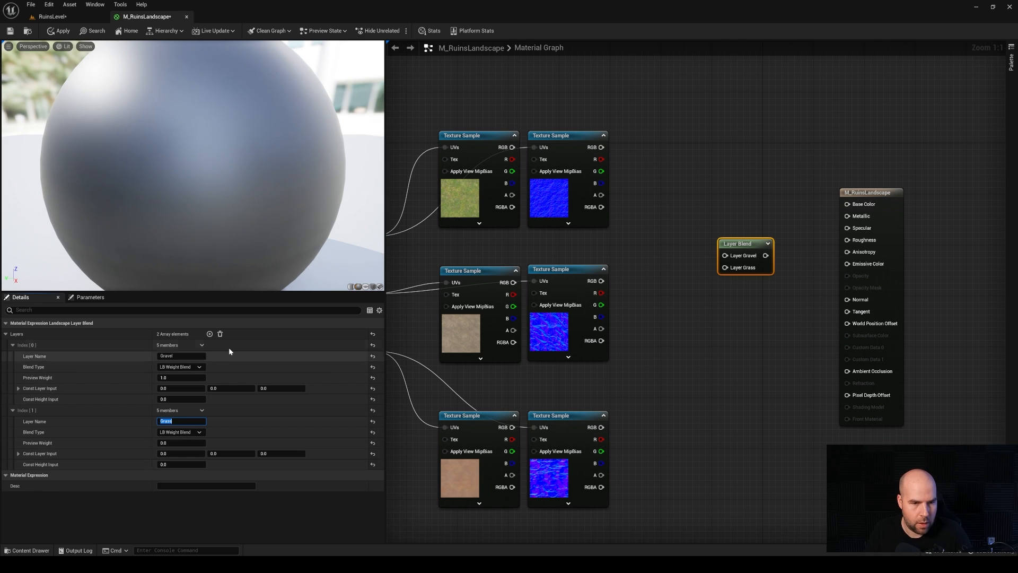
pyautogui.click(210, 334)
pyautogui.click(175, 475)
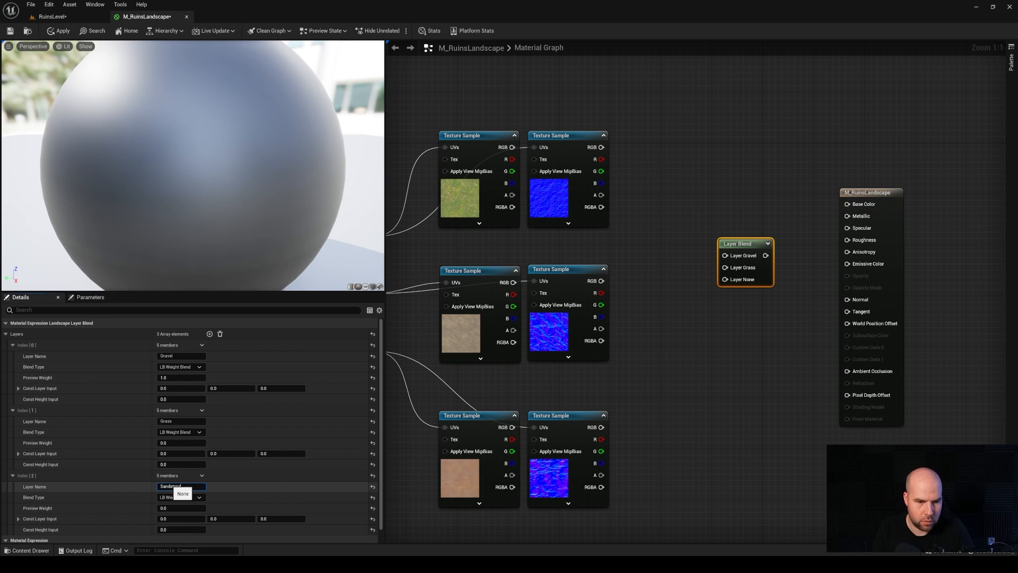
pyautogui.write('Sandstone')
pyautogui.press('Return')
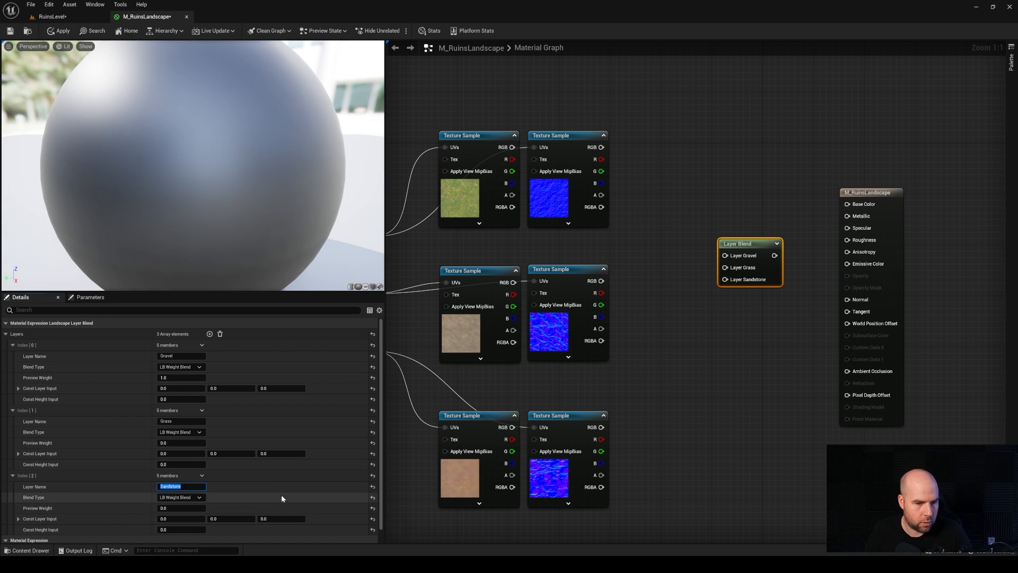
# Step: Duplicate the three-layer Layer Blend node and place the copy directly below the original
pyautogui.click(8, 334)
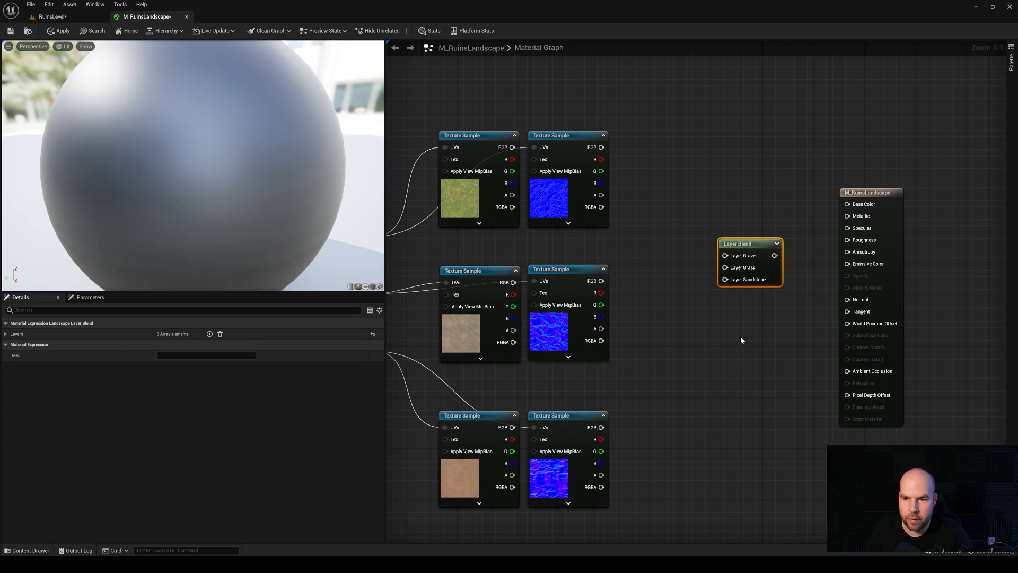
pyautogui.moveTo(758, 258); pyautogui.dragTo(745, 245)
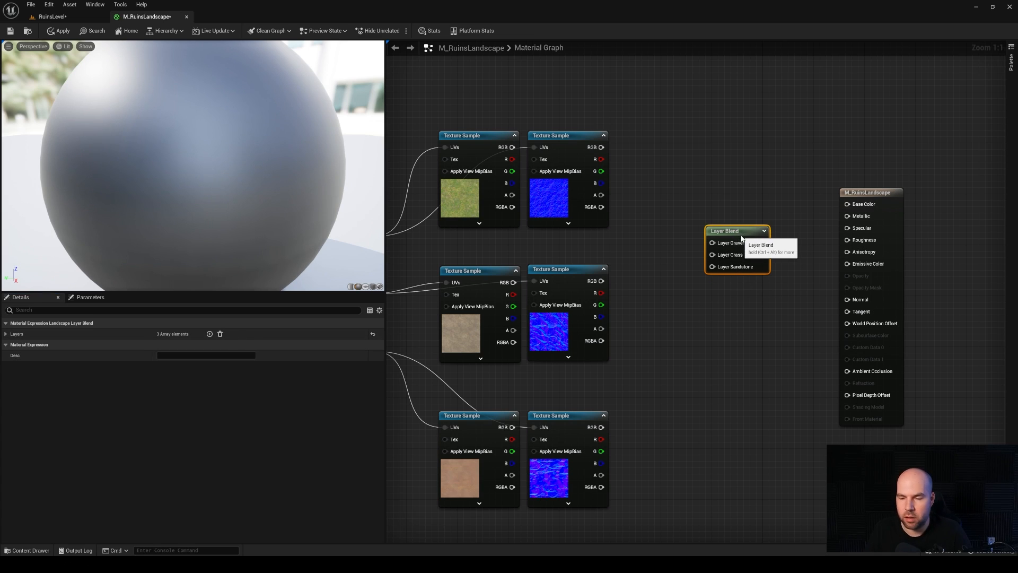
pyautogui.hotkey('ctrl', 'd')
pyautogui.moveTo(734, 314); pyautogui.dragTo(717, 314)
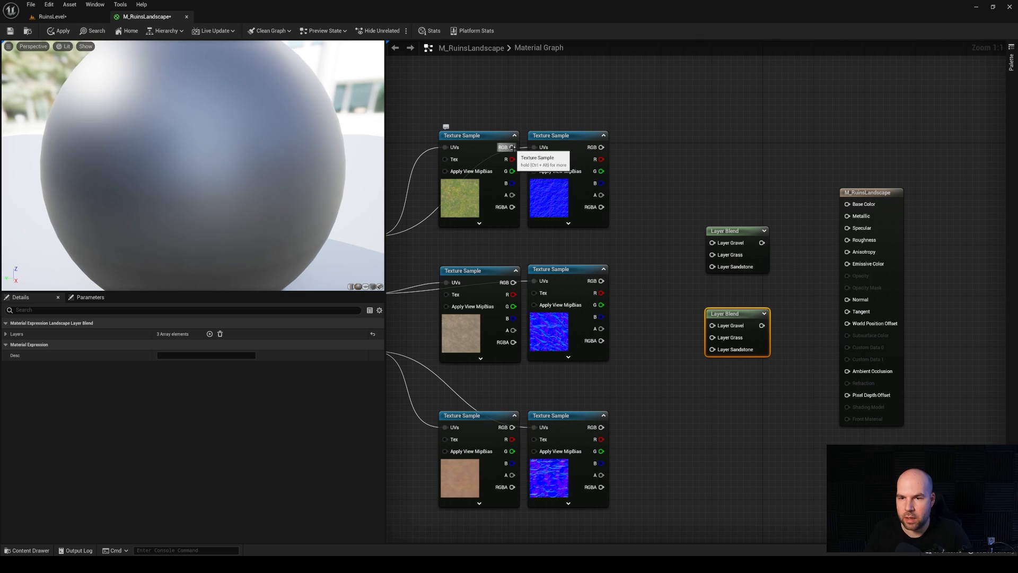
# Step: Connect the RGB outputs of the grass, gravel and sandstone color textures to the upper Layer Blend's Gravel, Grass and Sandstone inputs, respectively
pyautogui.moveTo(512, 147); pyautogui.dragTo(713, 243)
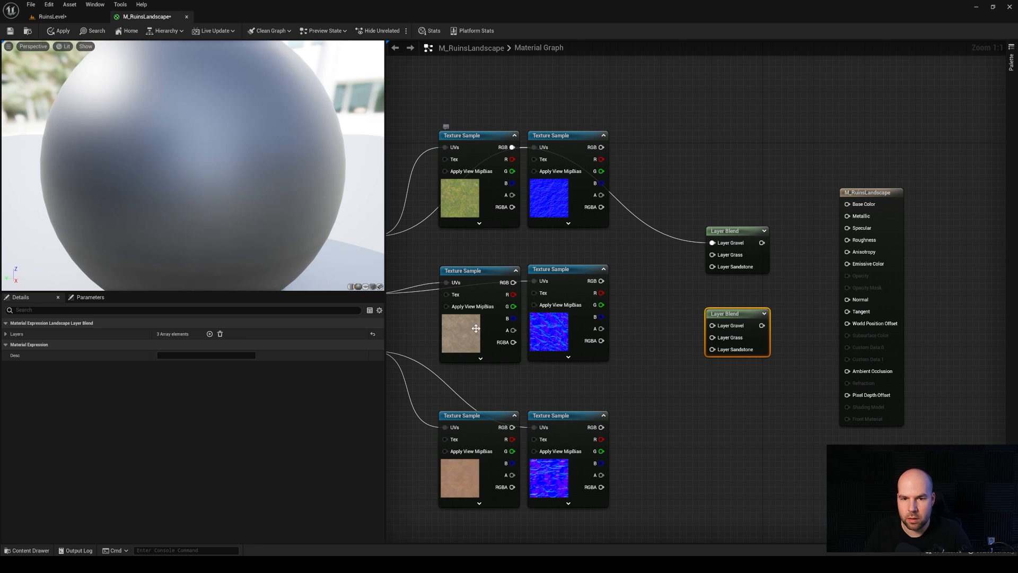
pyautogui.moveTo(512, 282); pyautogui.dragTo(713, 255)
pyautogui.moveTo(512, 427); pyautogui.dragTo(712, 267)
# Step: Connect the RGB outputs of the grass, gravel and sandstone normal maps to the lower Layer Blend's Gravel, Grass and Sandstone inputs, respectively
pyautogui.moveTo(602, 147); pyautogui.dragTo(712, 325)
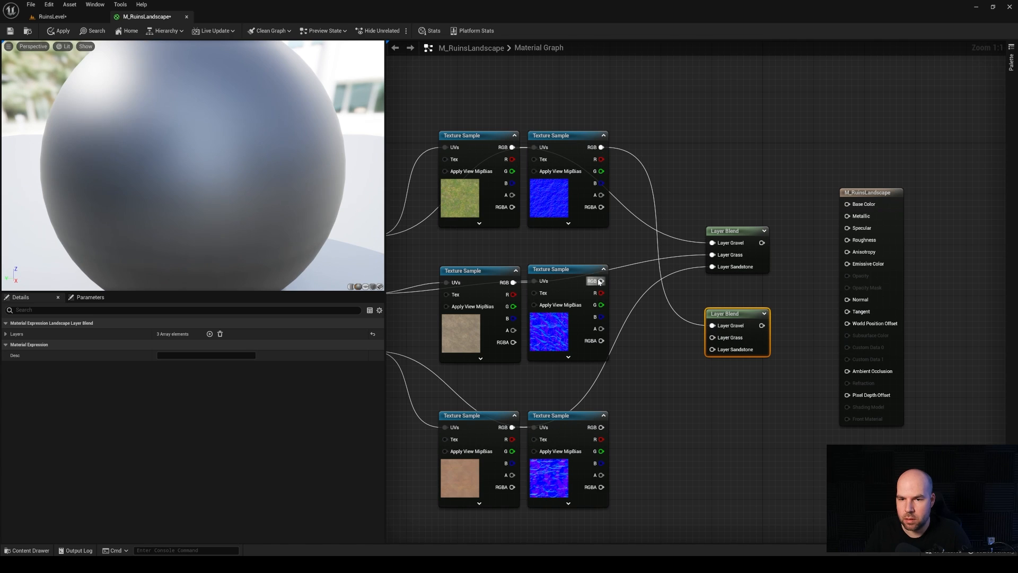
pyautogui.moveTo(602, 281); pyautogui.dragTo(709, 340)
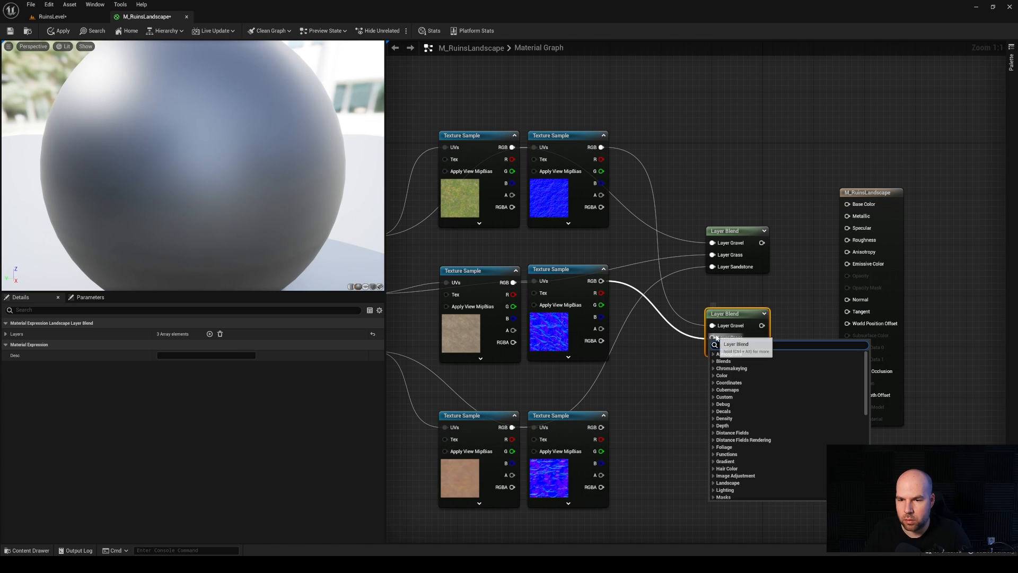
pyautogui.click(696, 296)
pyautogui.moveTo(602, 281); pyautogui.dragTo(712, 337)
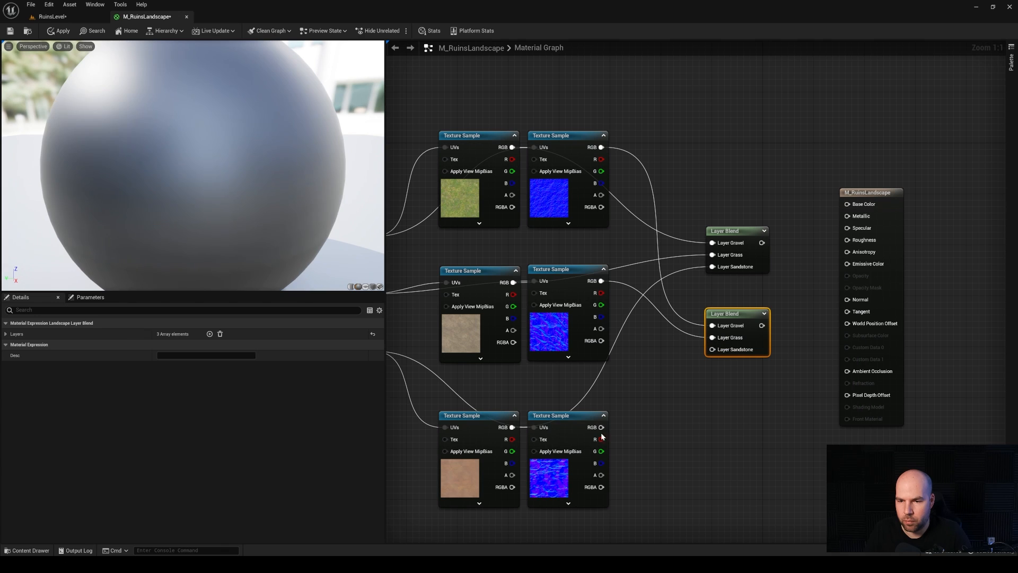
pyautogui.moveTo(601, 427); pyautogui.dragTo(712, 349)
# Step: Connect the upper Layer Blend output to Base Color and the lower Layer Blend output to Normal on M_RuinsLandscape
pyautogui.moveTo(762, 242); pyautogui.dragTo(847, 204)
pyautogui.moveTo(762, 325); pyautogui.dragTo(849, 301)
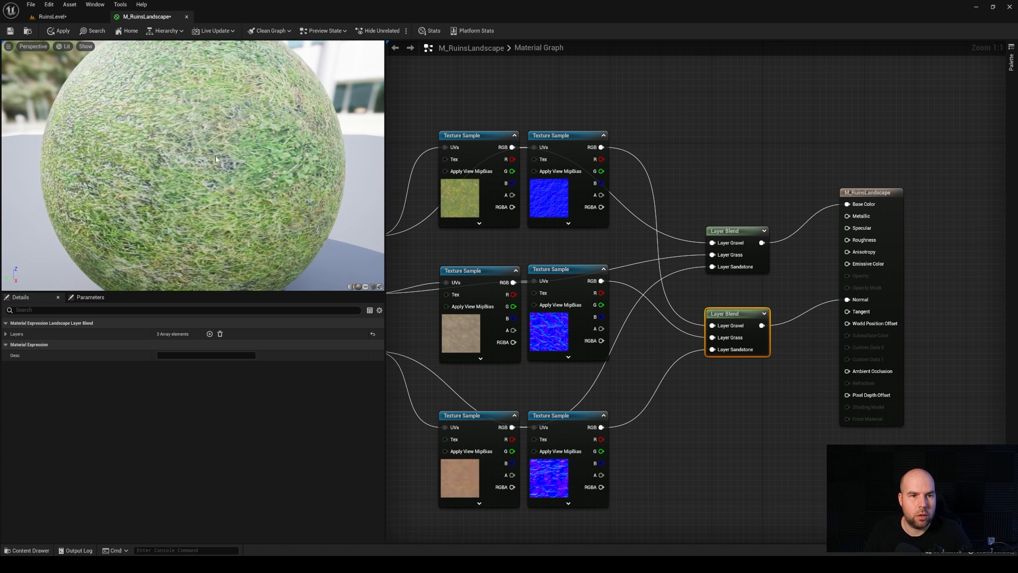
pyautogui.scroll(-5, 204, 161)
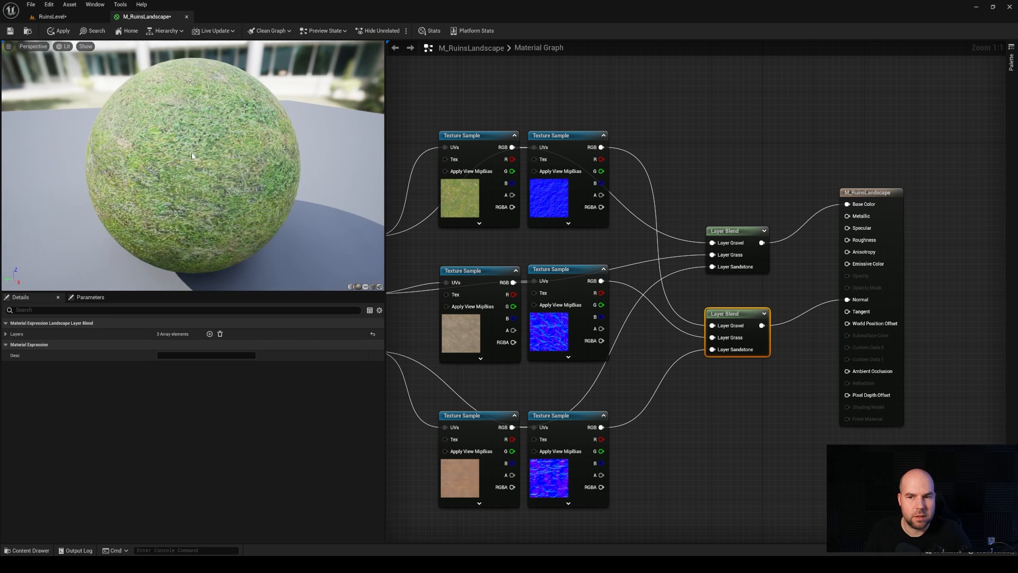
pyautogui.click(759, 228)
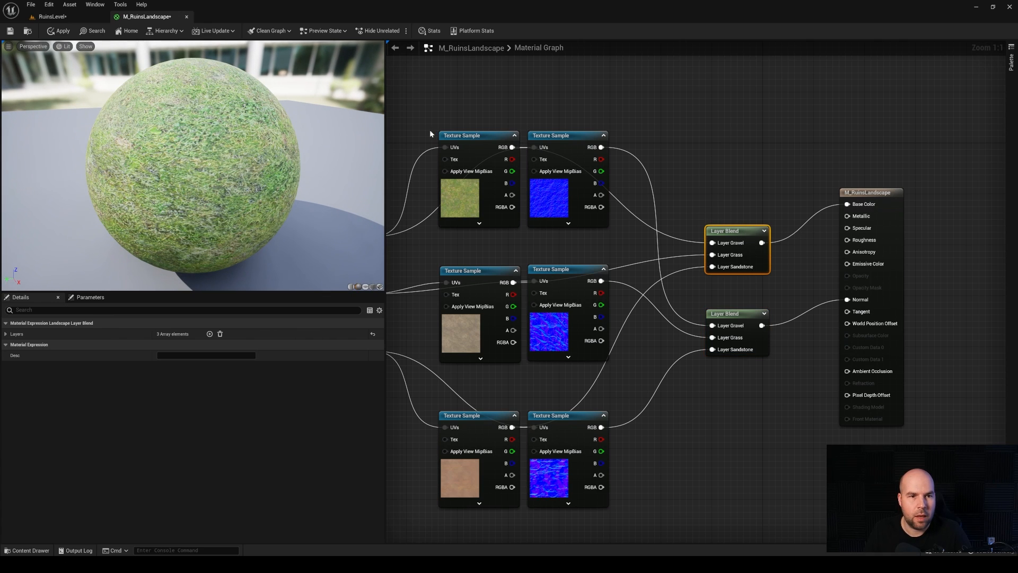
pyautogui.click(460, 136)
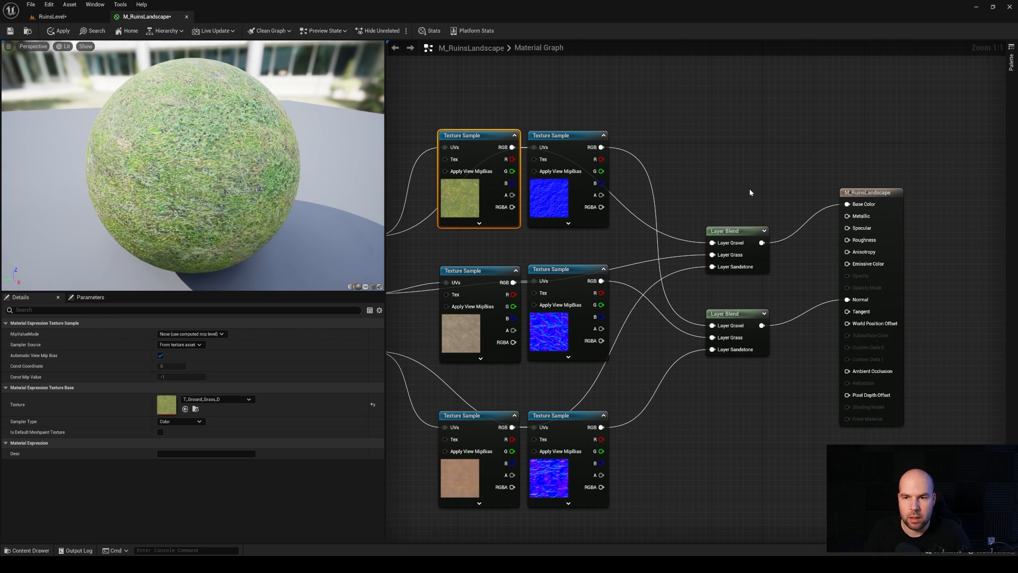
pyautogui.click(749, 189)
pyautogui.click(737, 233)
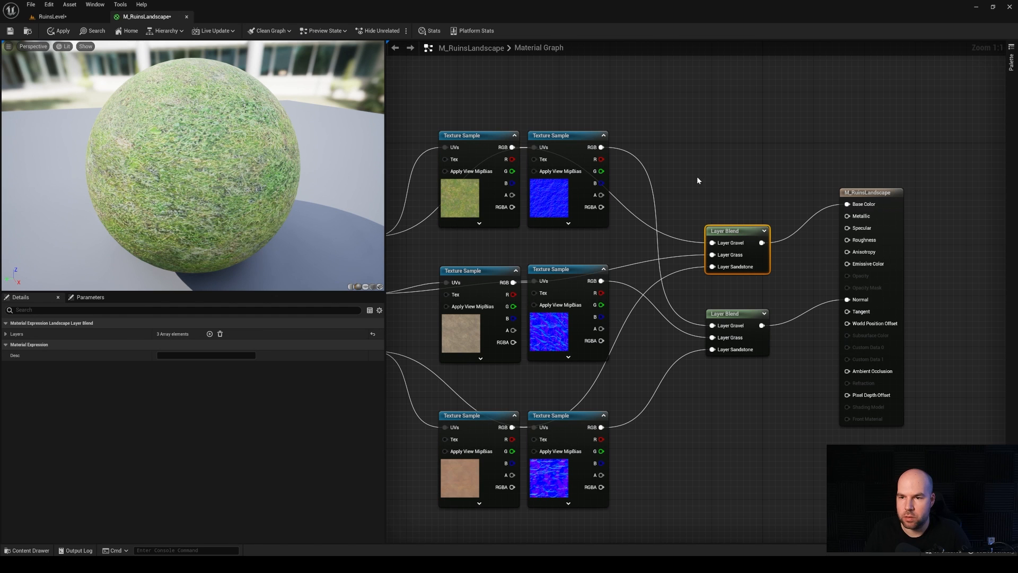
pyautogui.moveTo(697, 176); pyautogui.dragTo(808, 172, button='right')
pyautogui.scroll(-2, 821, 179)
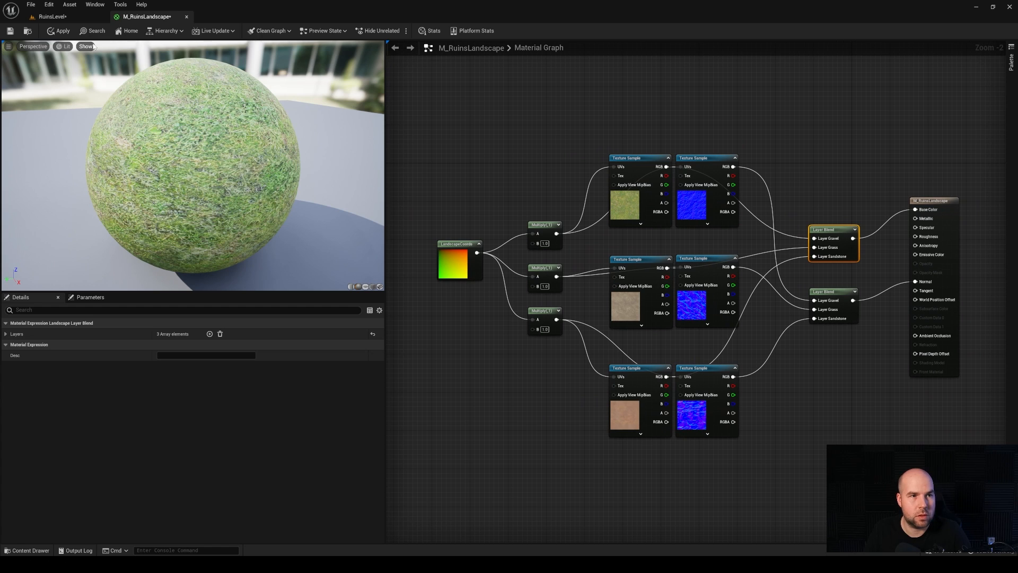
# Step: Apply the material changes, return to RuinsLevel, save all modified content and clear the texture search
pyautogui.click(61, 31)
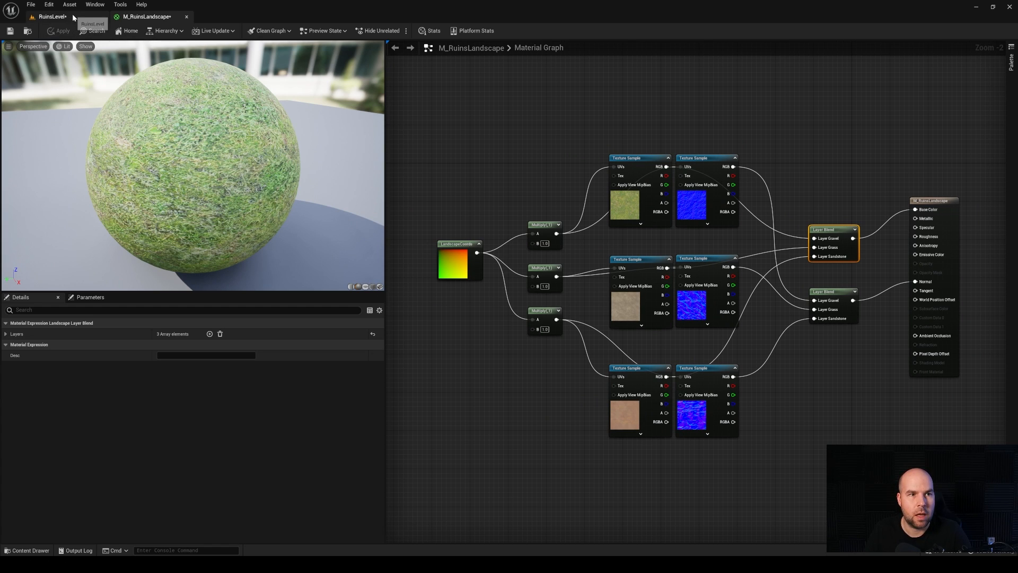
pyautogui.click(52, 16)
pyautogui.click(42, 550)
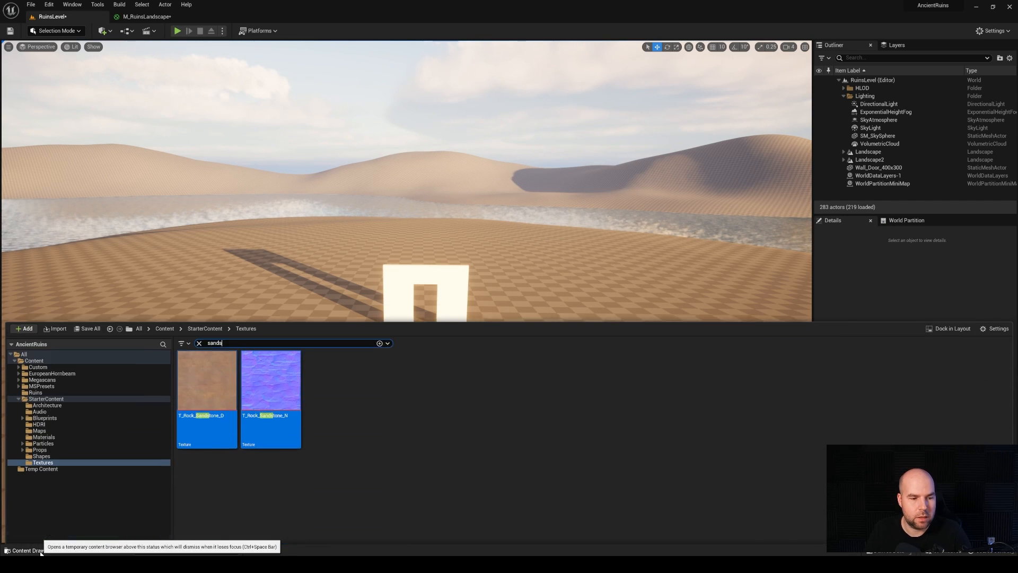
pyautogui.click(90, 317)
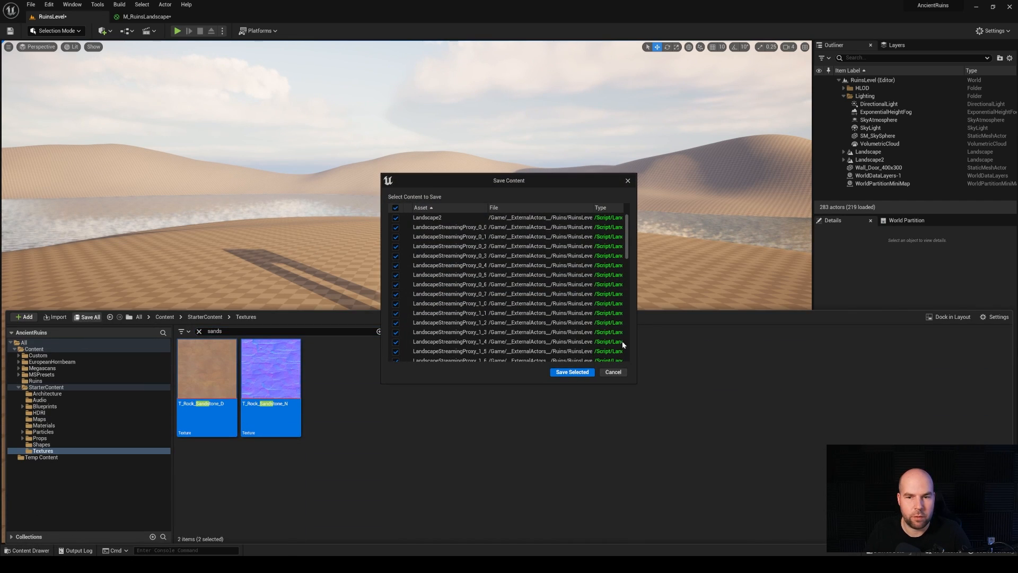
pyautogui.moveTo(626, 234); pyautogui.dragTo(638, 211)
pyautogui.click(564, 374)
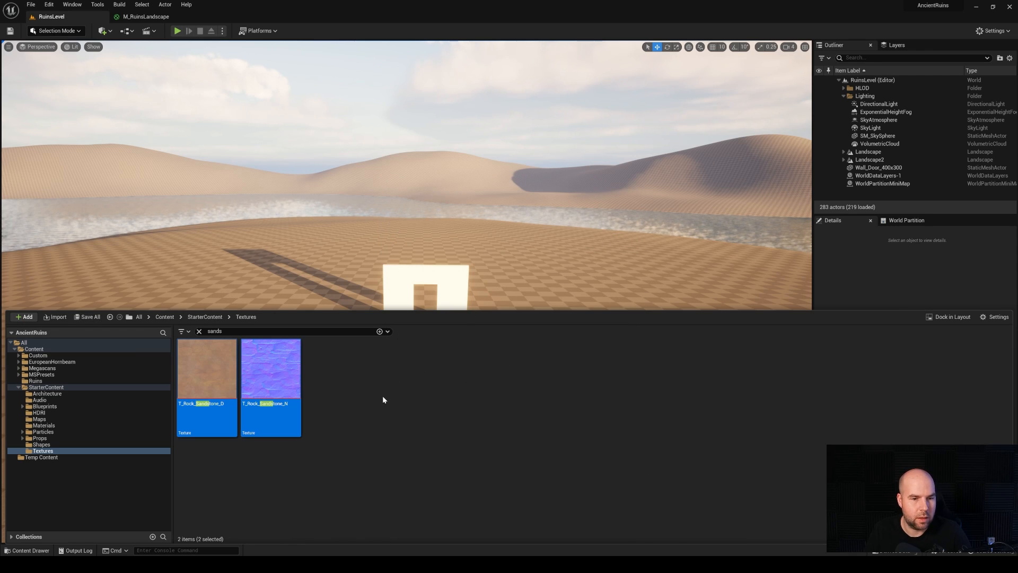
pyautogui.click(199, 331)
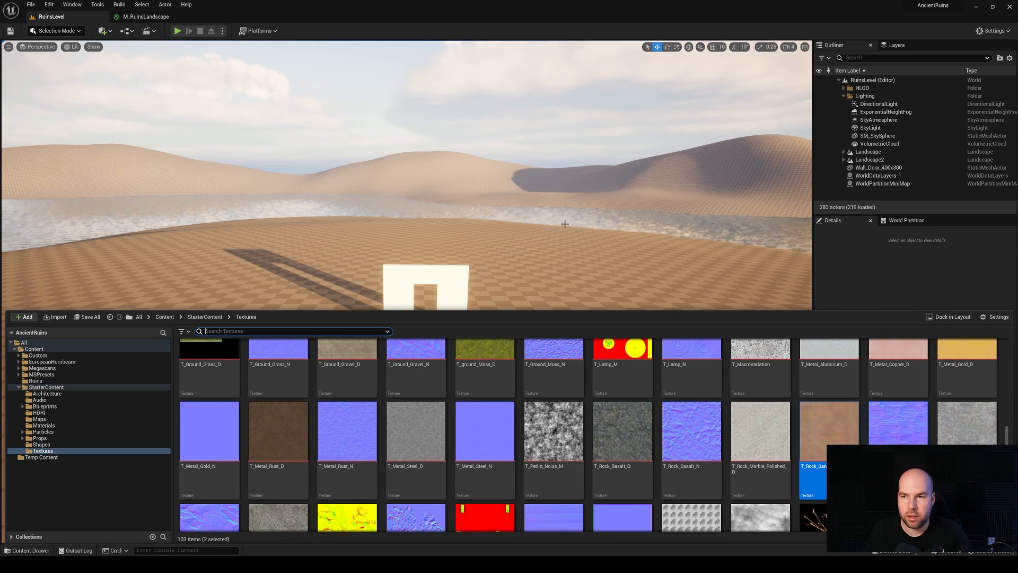
# Step: Switch to Landscape Mode, choose Landscape as the landscape being edited, and activate its Paint tools
pyautogui.click(68, 34)
pyautogui.click(62, 52)
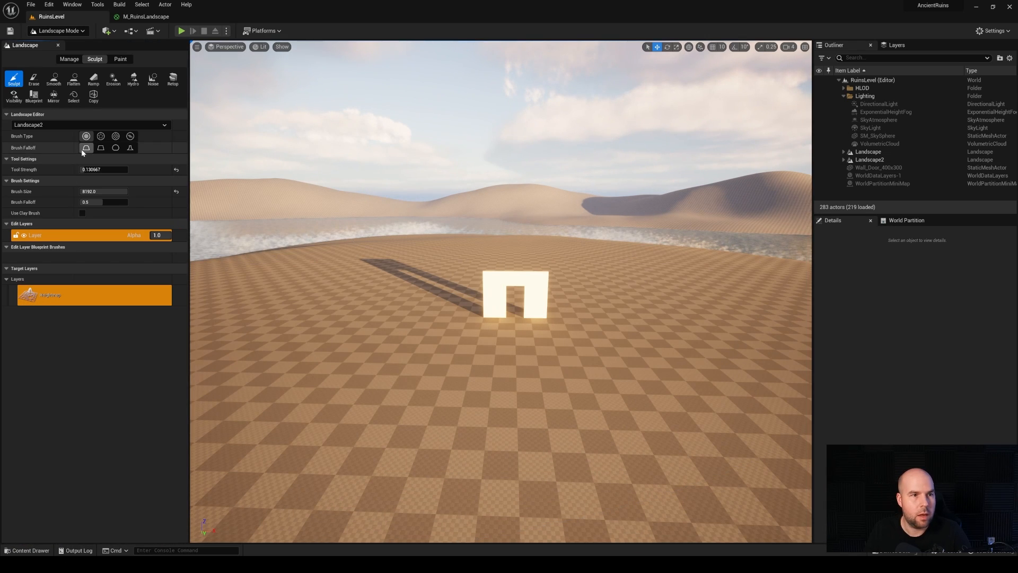
pyautogui.click(27, 125)
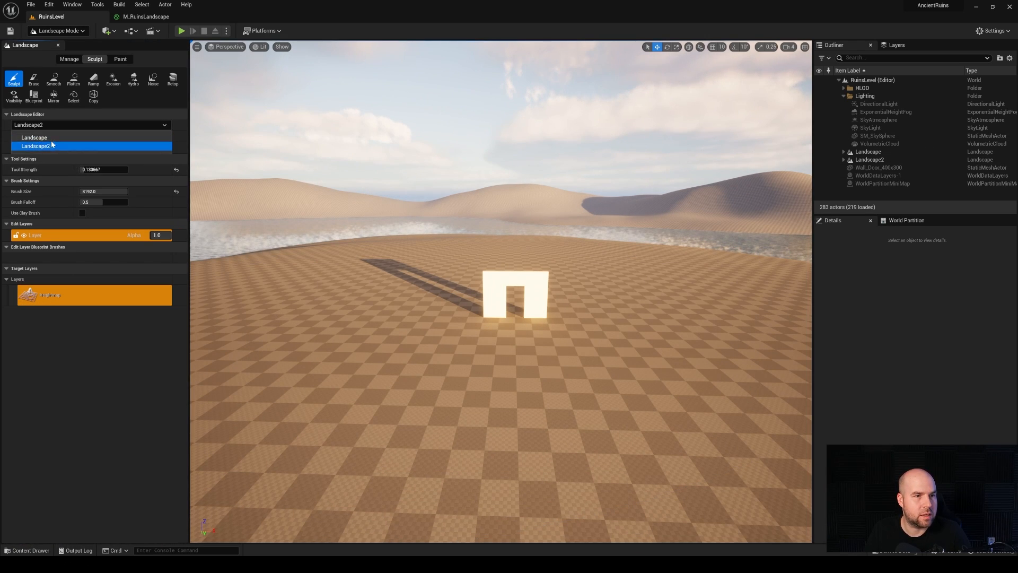
pyautogui.click(49, 137)
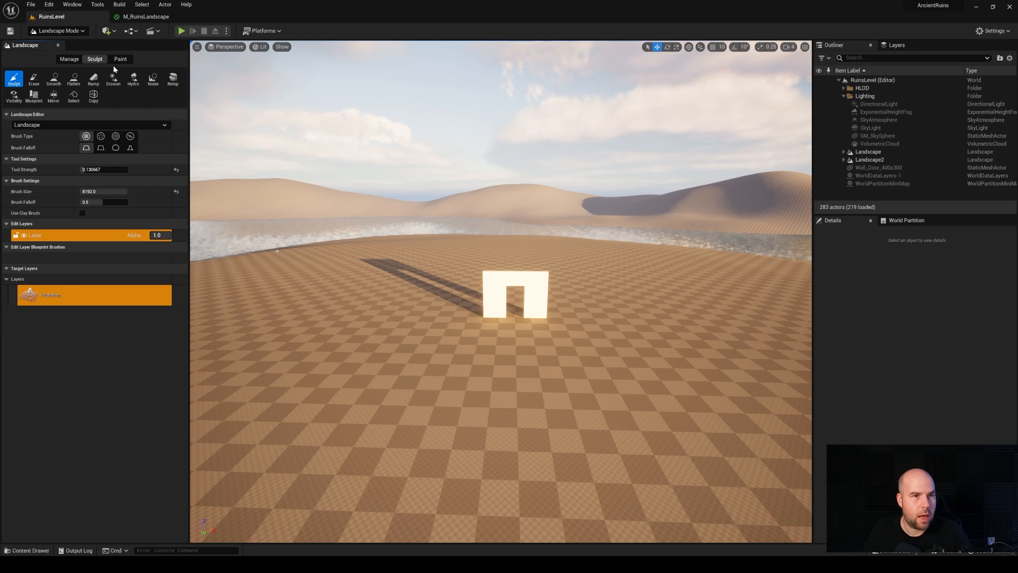
pyautogui.click(126, 60)
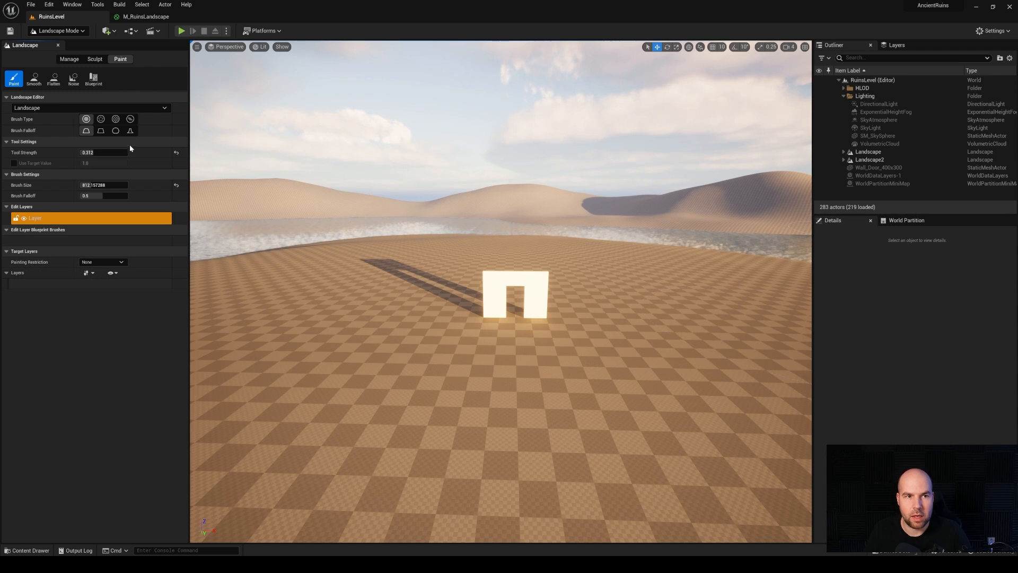
# Step: Assign M_RuinsLandscape as the Landscape Material of the Landscape actor
pyautogui.click(869, 151)
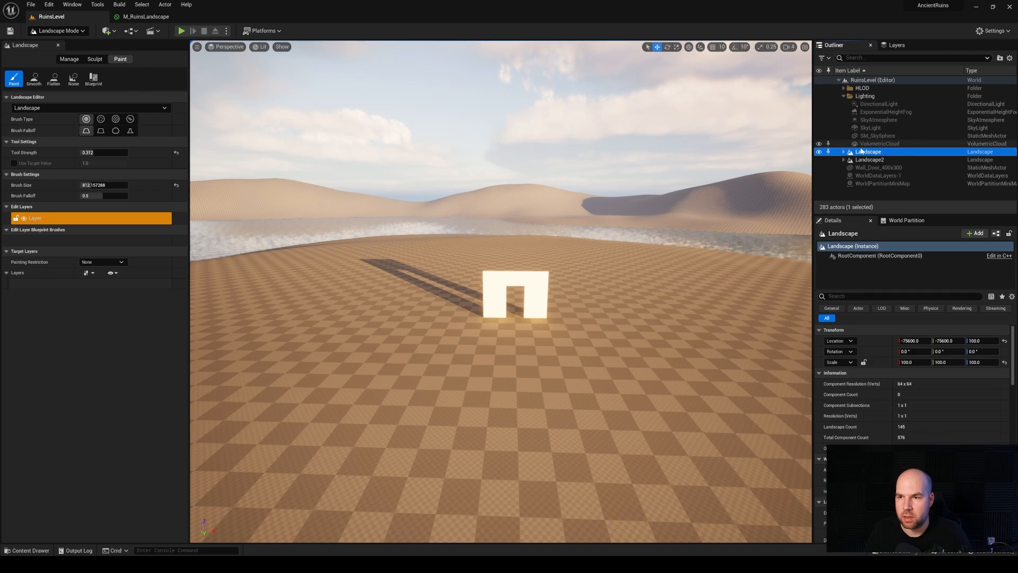
pyautogui.scroll(-5, 912, 395)
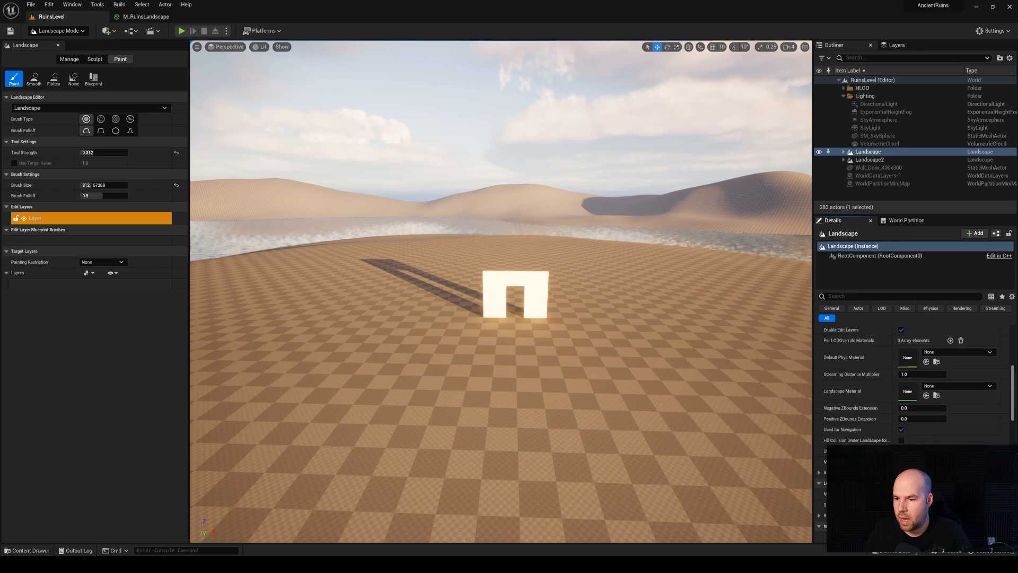
pyautogui.scroll(1, 946, 392)
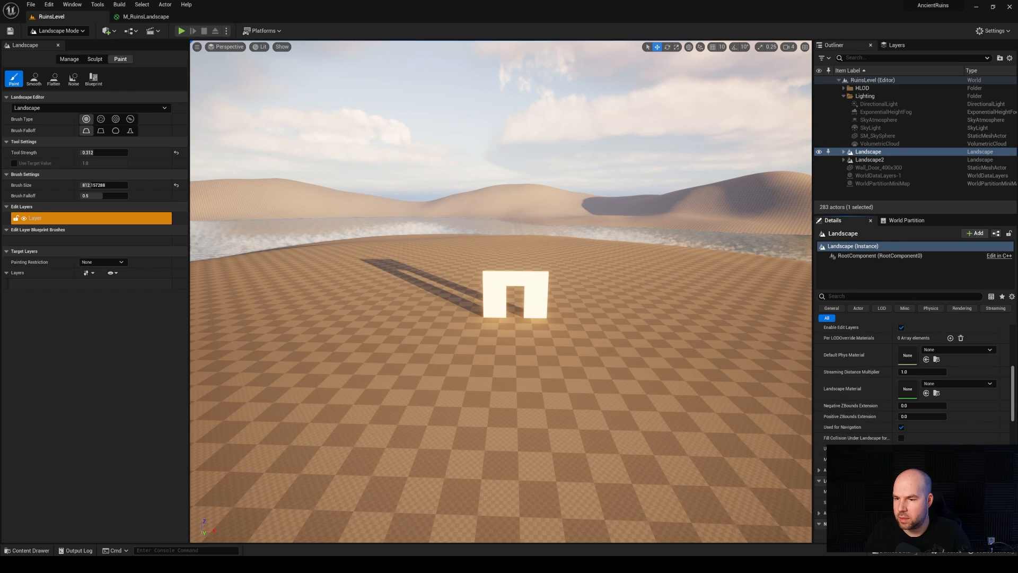
pyautogui.click(957, 387)
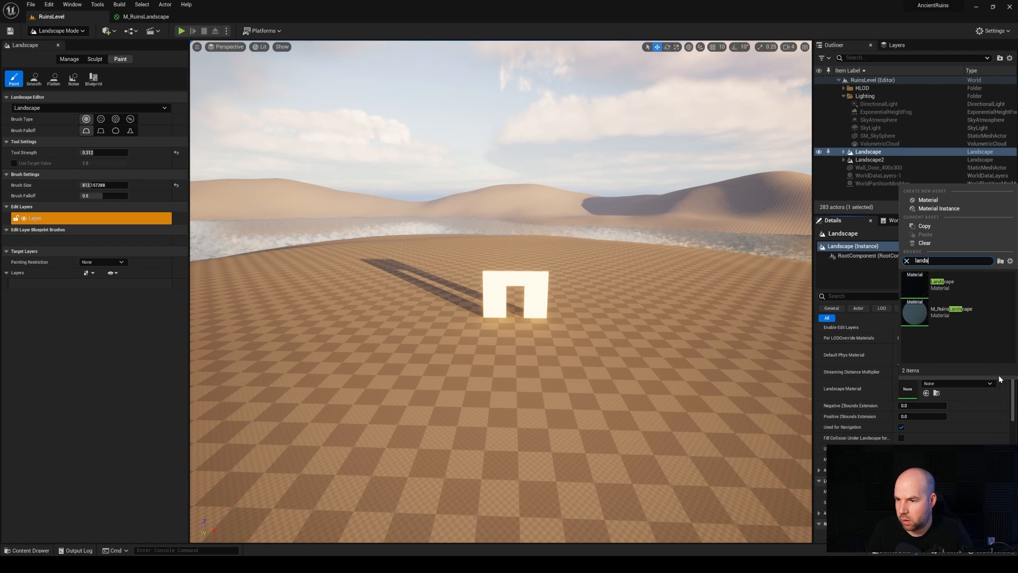
pyautogui.click(961, 313)
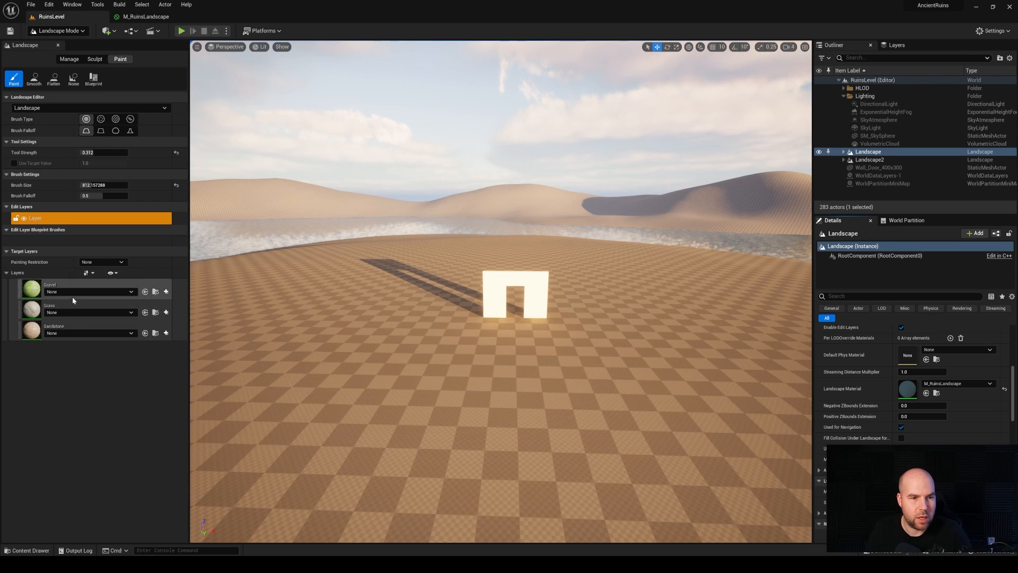
# Step: Try to create a layer info for the Gravel paint layer
pyautogui.press('e')
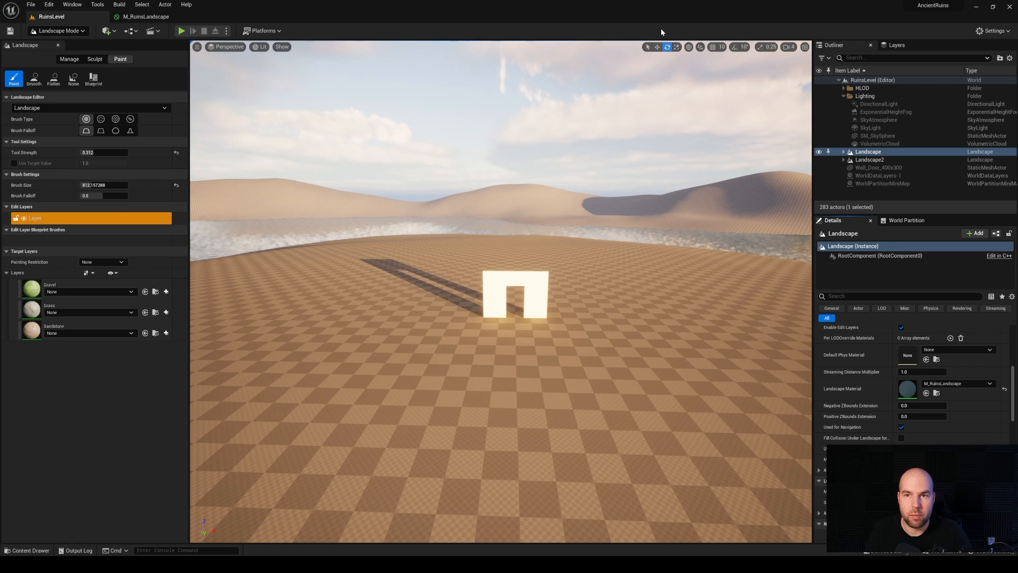
pyautogui.click(647, 47)
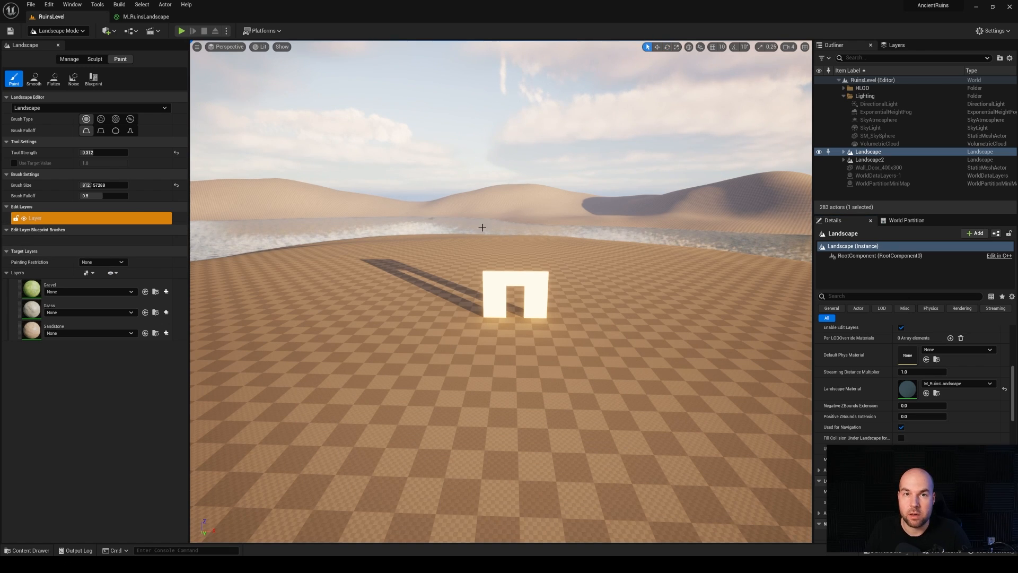
pyautogui.click(166, 292)
pyautogui.click(166, 292)
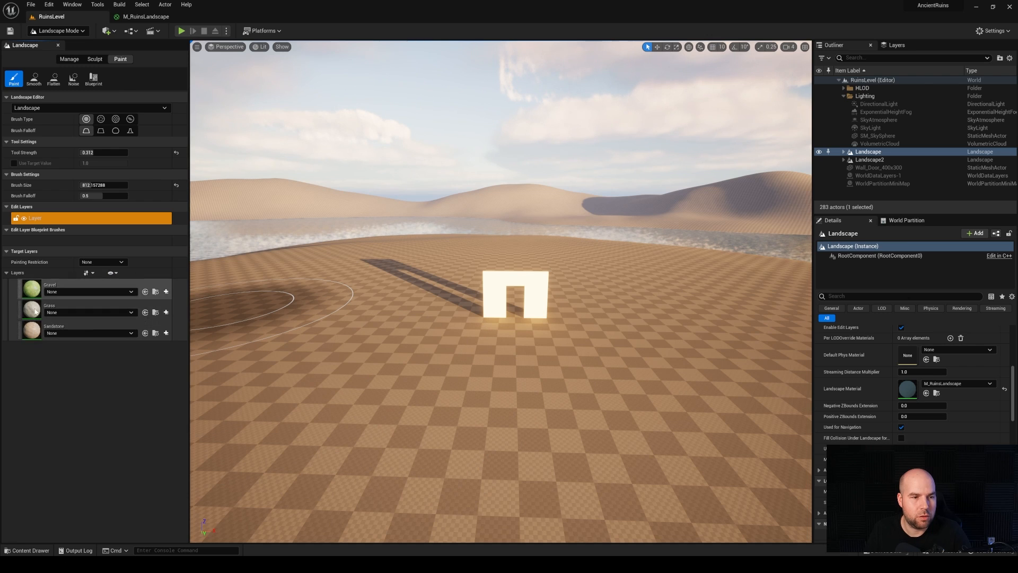
# Step: In M_RuinsLandscape, connect the grass colour and normal textures to Layer Grass and the gravel ones to Layer Gravel in both Layer Blend nodes
pyautogui.click(149, 16)
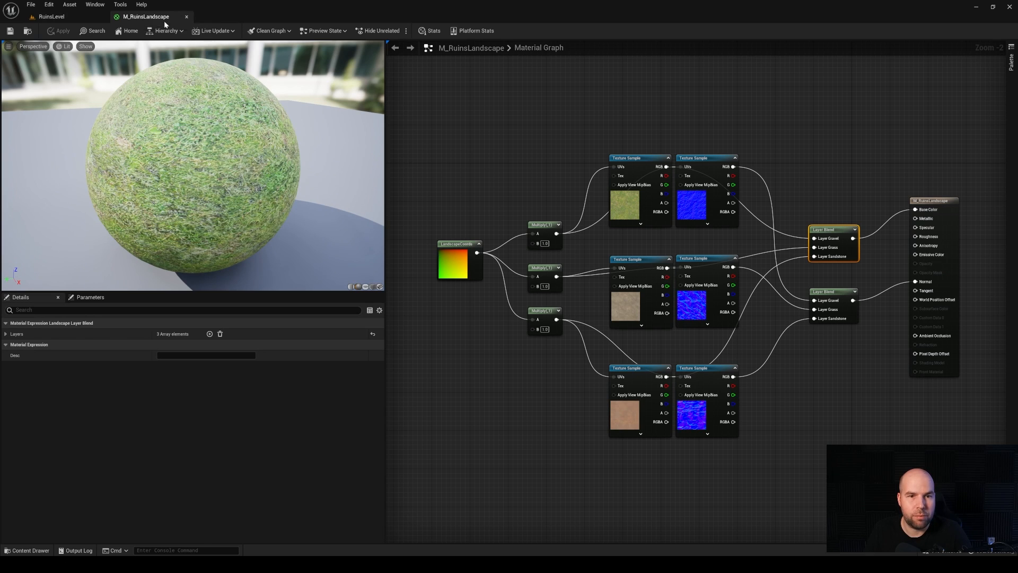
pyautogui.moveTo(855, 189); pyautogui.dragTo(768, 176, button='right')
pyautogui.scroll(2, 769, 177)
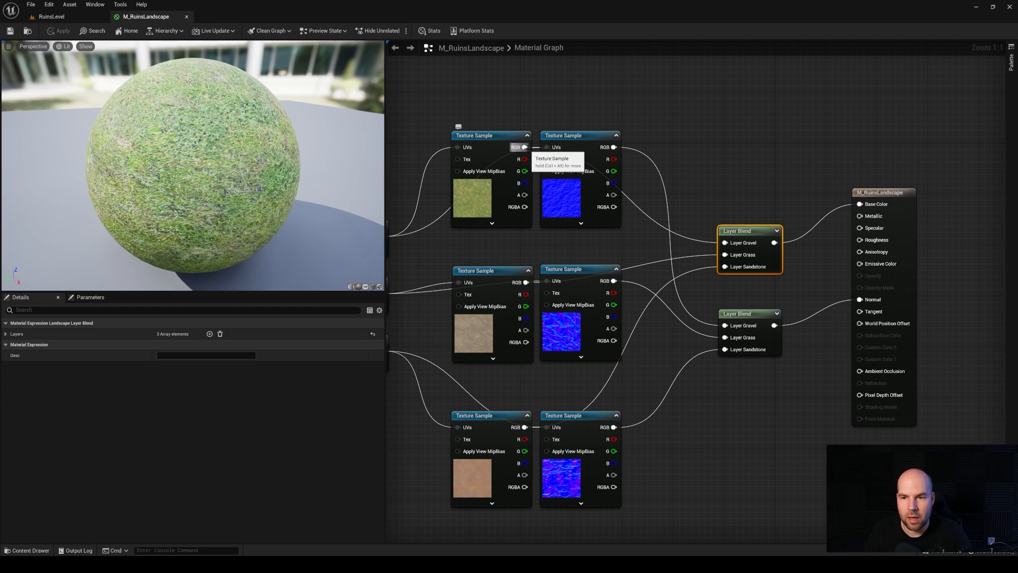
pyautogui.moveTo(525, 147); pyautogui.dragTo(725, 257)
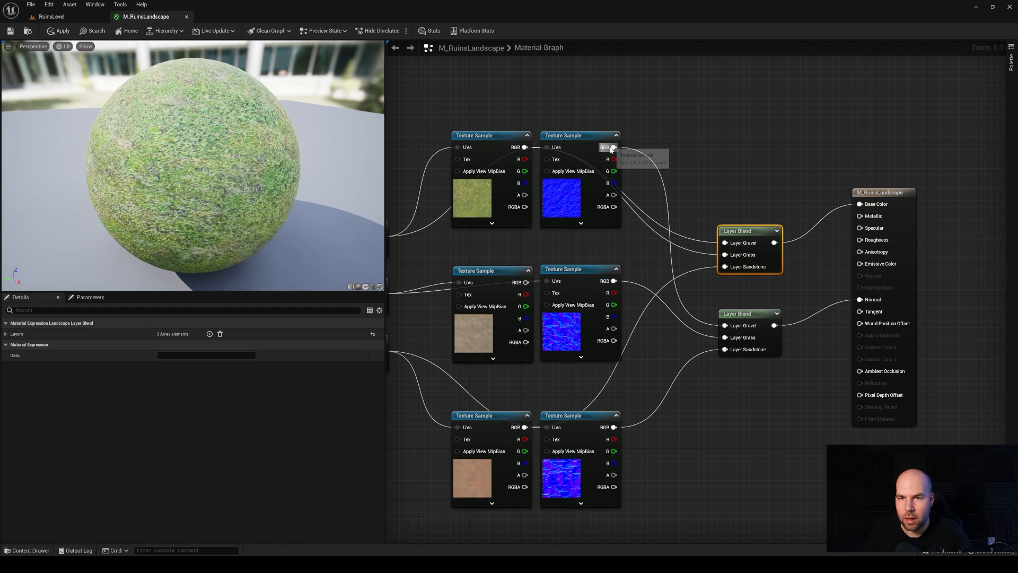
pyautogui.moveTo(613, 147); pyautogui.dragTo(725, 338)
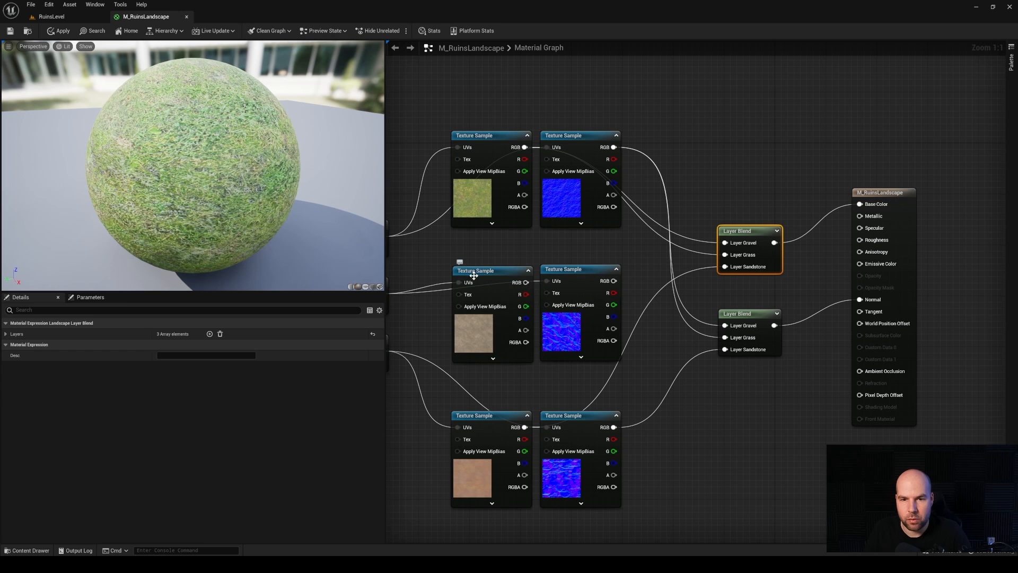
pyautogui.moveTo(526, 283); pyautogui.dragTo(725, 243)
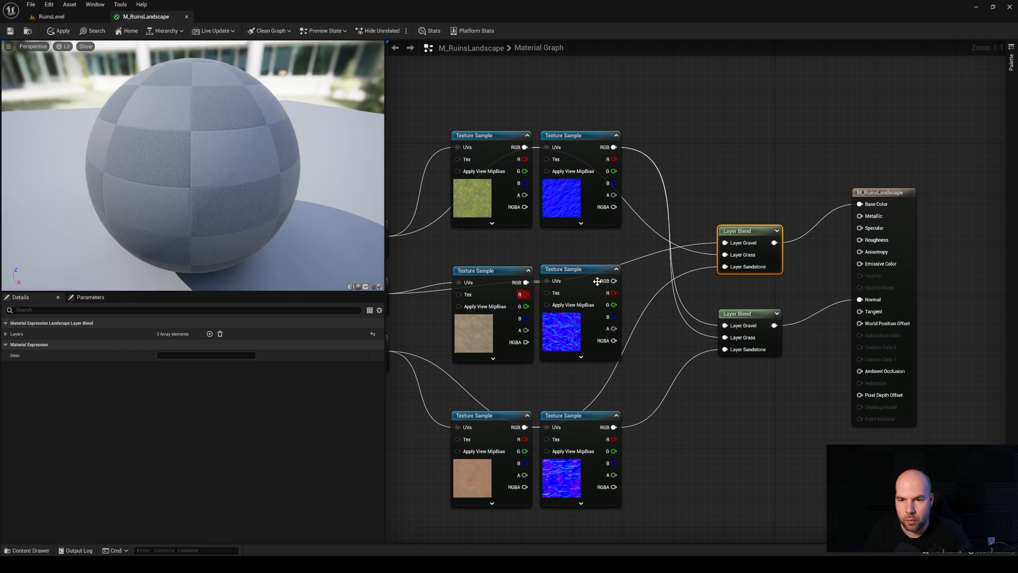
pyautogui.moveTo(612, 281); pyautogui.dragTo(725, 325)
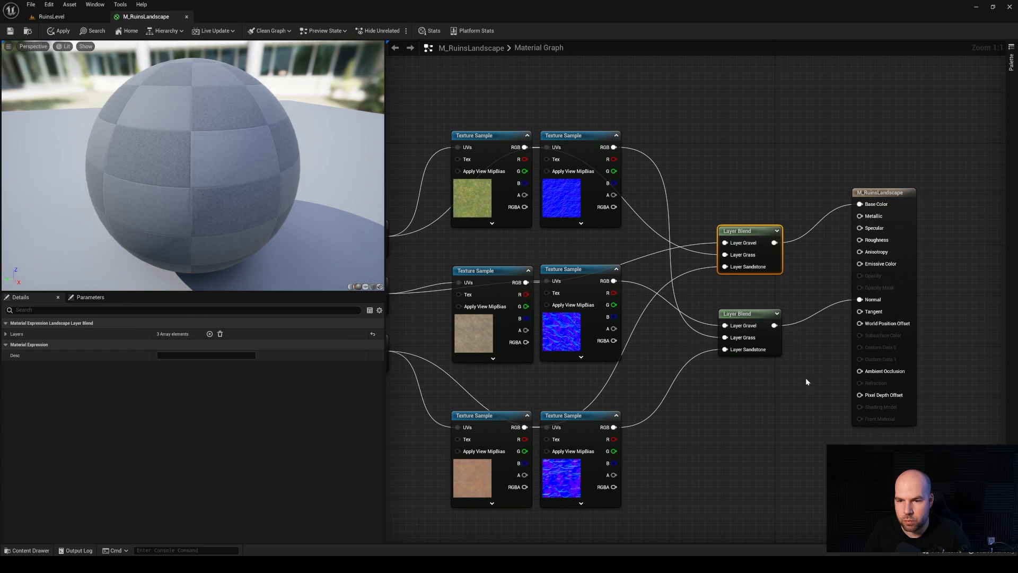
# Step: Check both Layer Blend nodes and the preview, apply the material changes and return to RuinsLevel
pyautogui.click(751, 320)
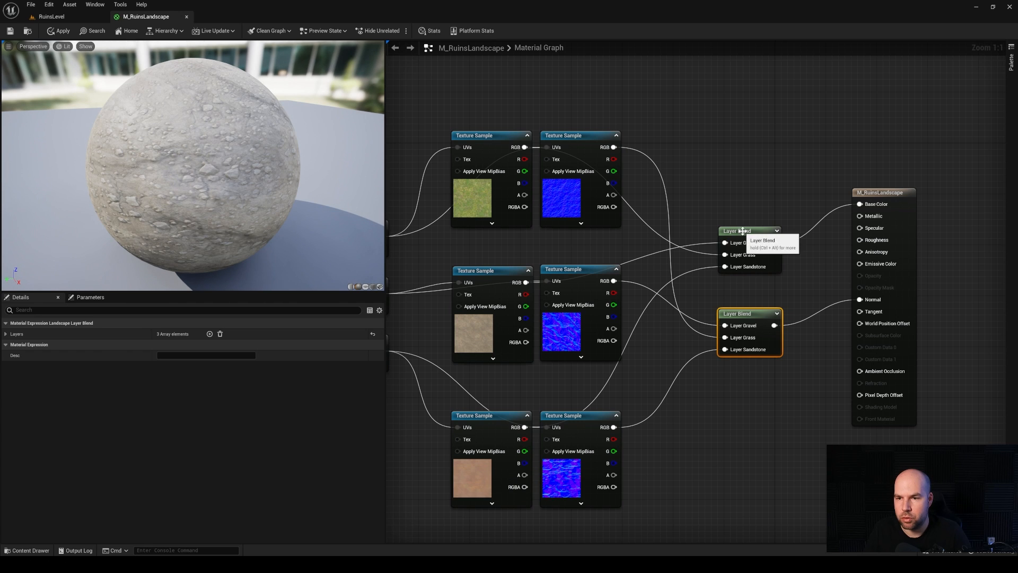
pyautogui.click(748, 249)
pyautogui.moveTo(162, 146); pyautogui.dragTo(209, 159)
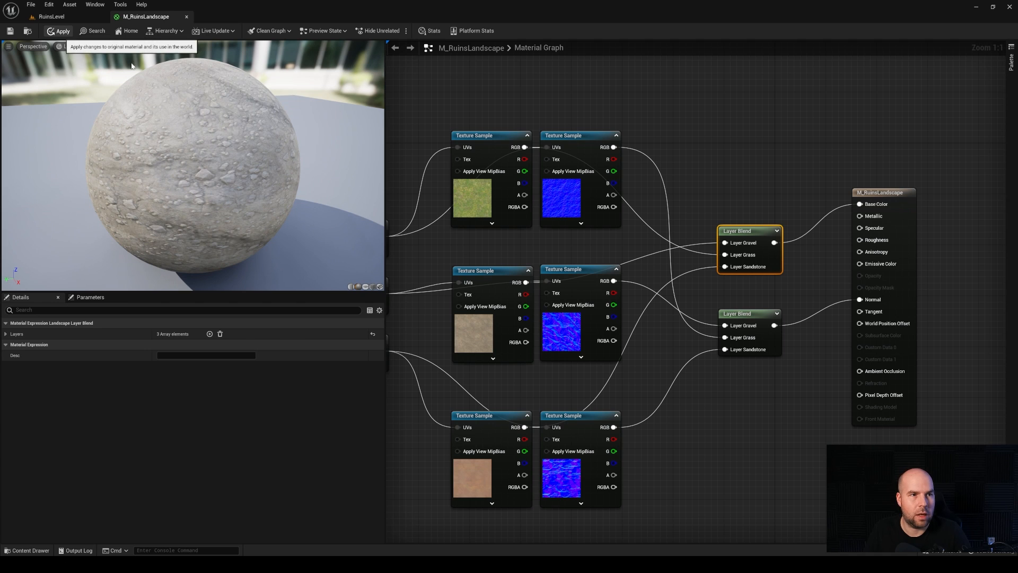
pyautogui.click(59, 30)
pyautogui.click(52, 17)
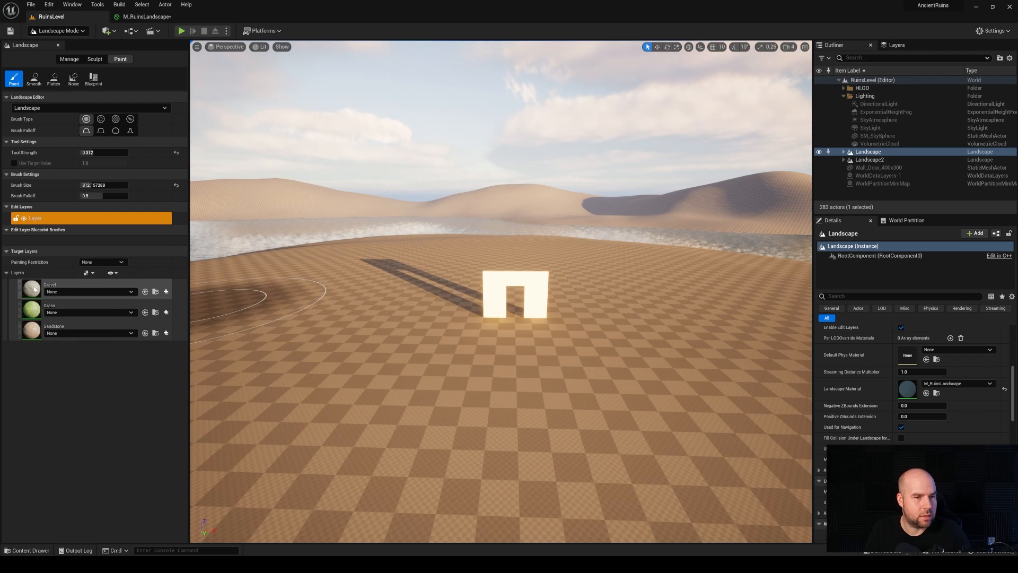
# Step: Create a weight-blended layer info for the Gravel layer, saved as Gravel_LayerInfo in RuinsLevel_sharedassets
pyautogui.click(166, 293)
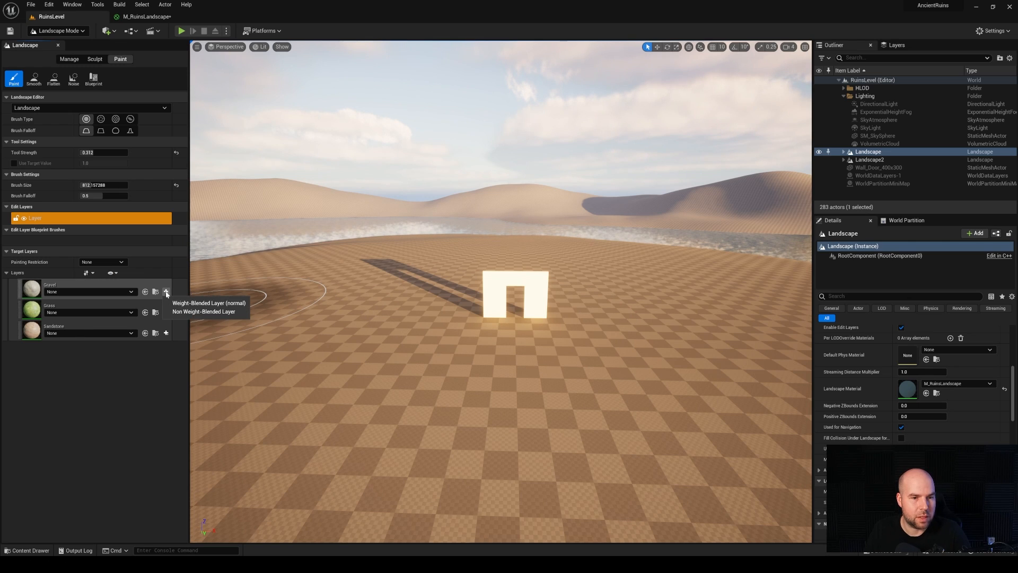
pyautogui.click(177, 302)
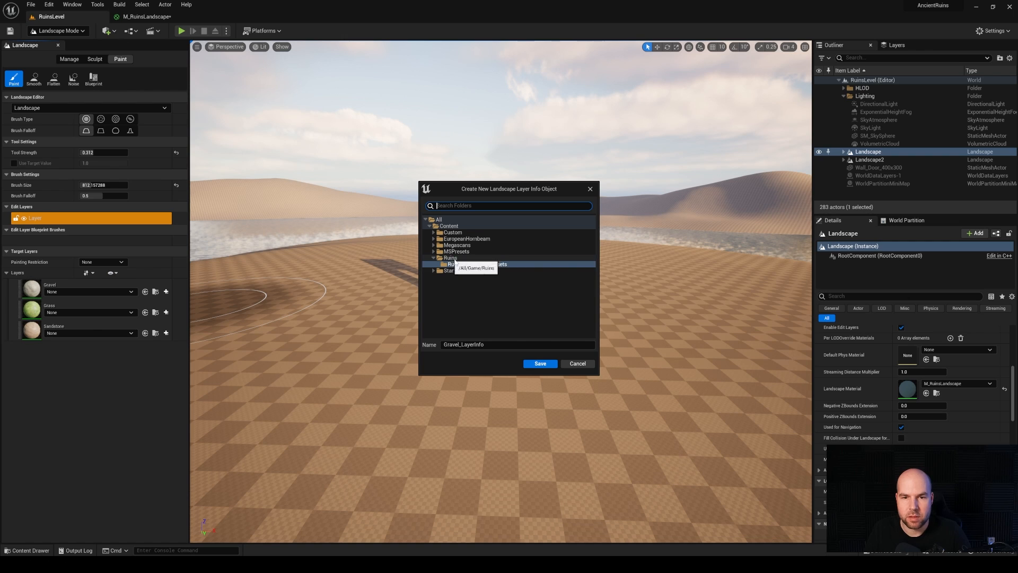
pyautogui.click(543, 368)
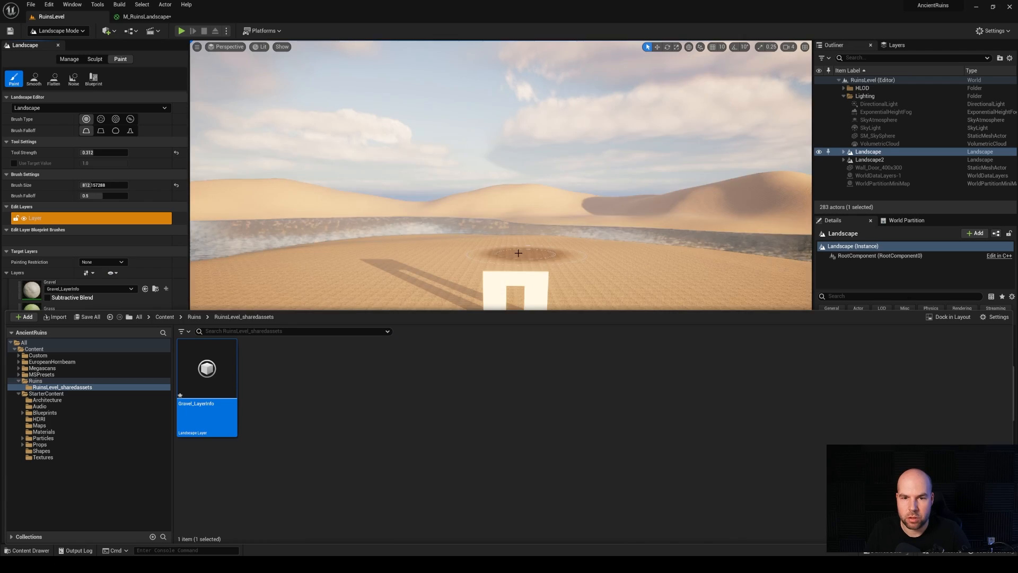
pyautogui.moveTo(566, 234); pyautogui.dragTo(566, 234, button='right')
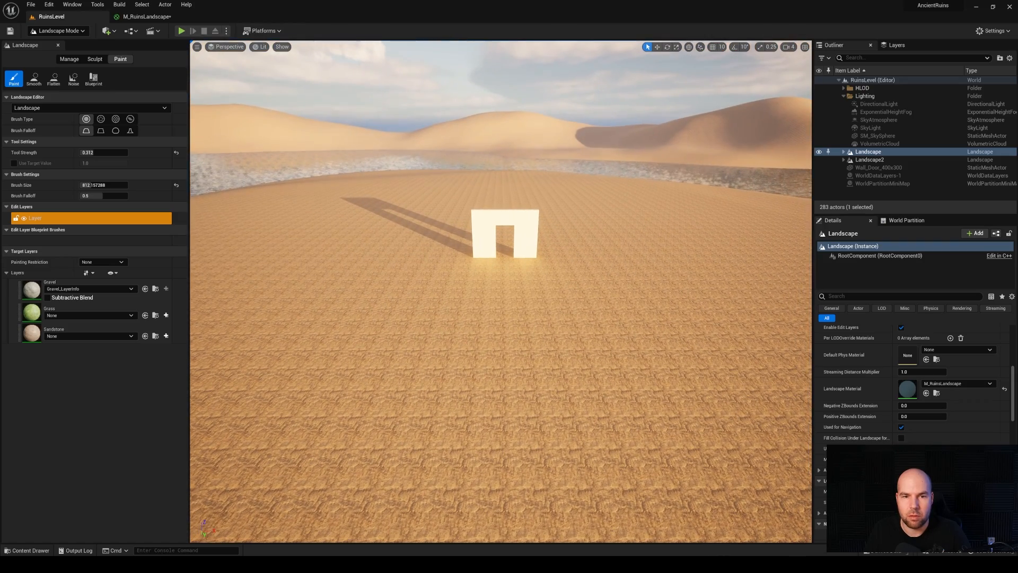
# Step: Set the B value of all three Multiply nodes in M_RuinsLandscape to 0.2, apply the changes and return to RuinsLevel
pyautogui.click(147, 17)
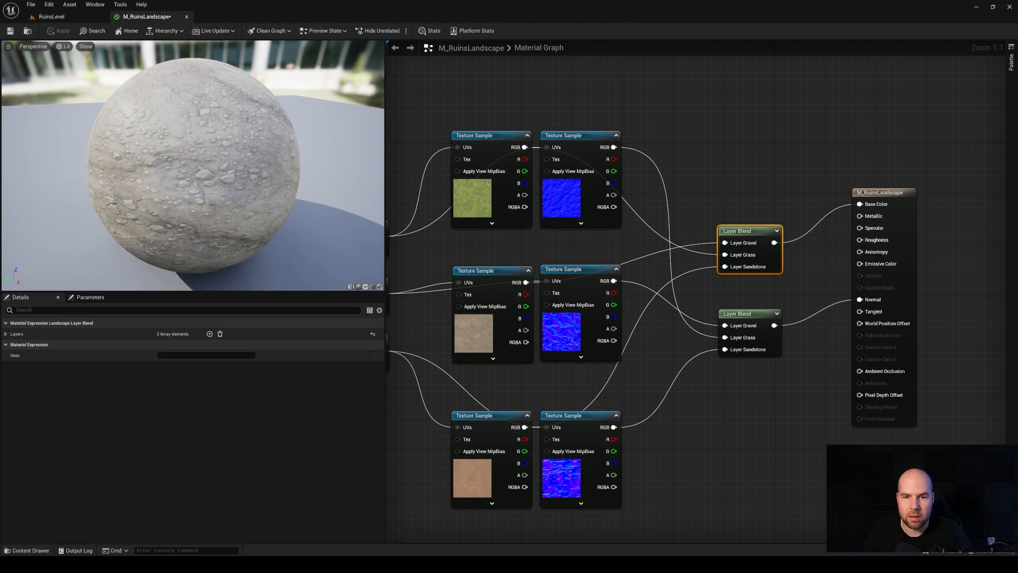
pyautogui.moveTo(431, 244); pyautogui.dragTo(598, 238, button='right')
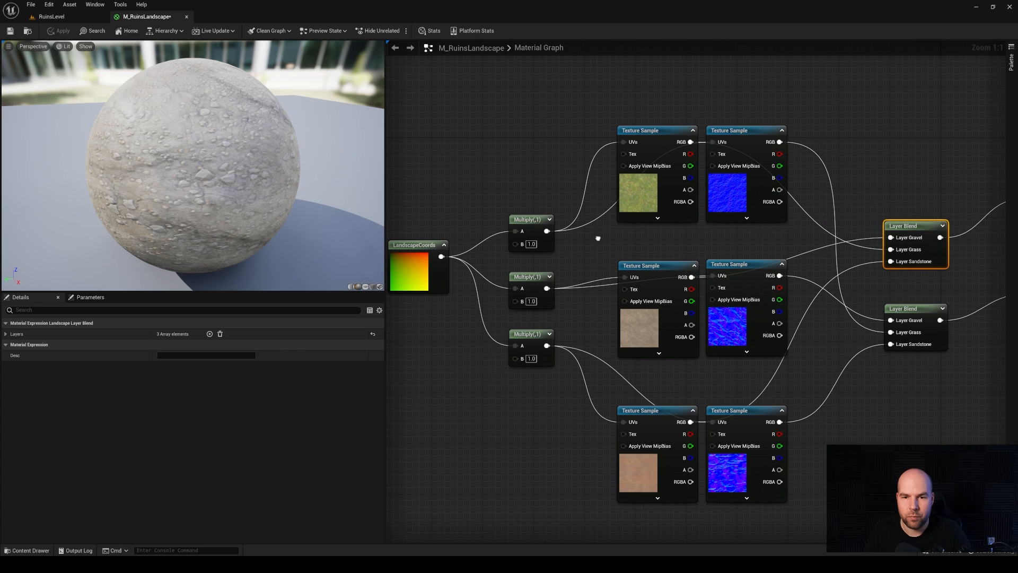
pyautogui.click(536, 280)
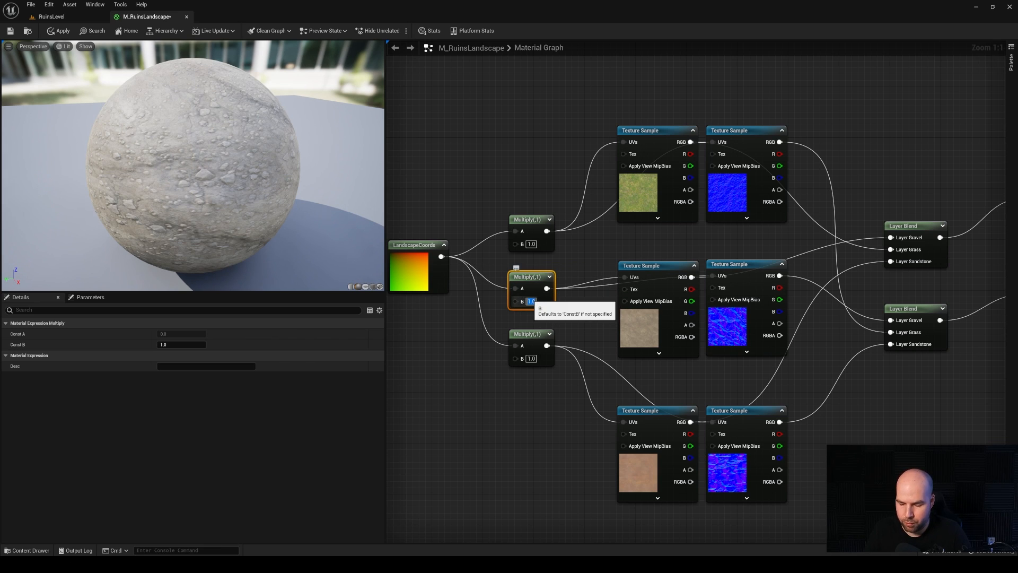
pyautogui.press('Return')
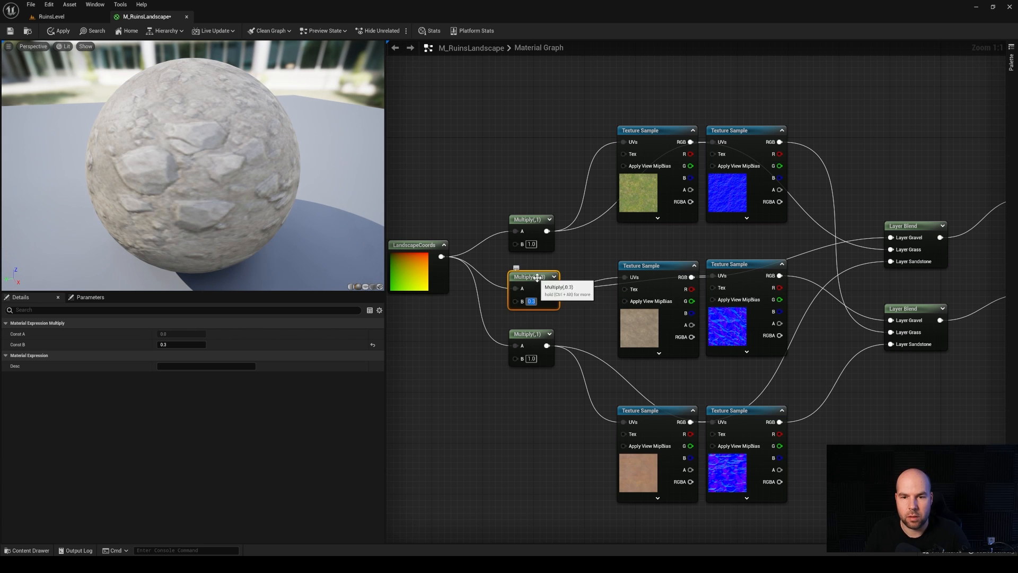
pyautogui.press('Return')
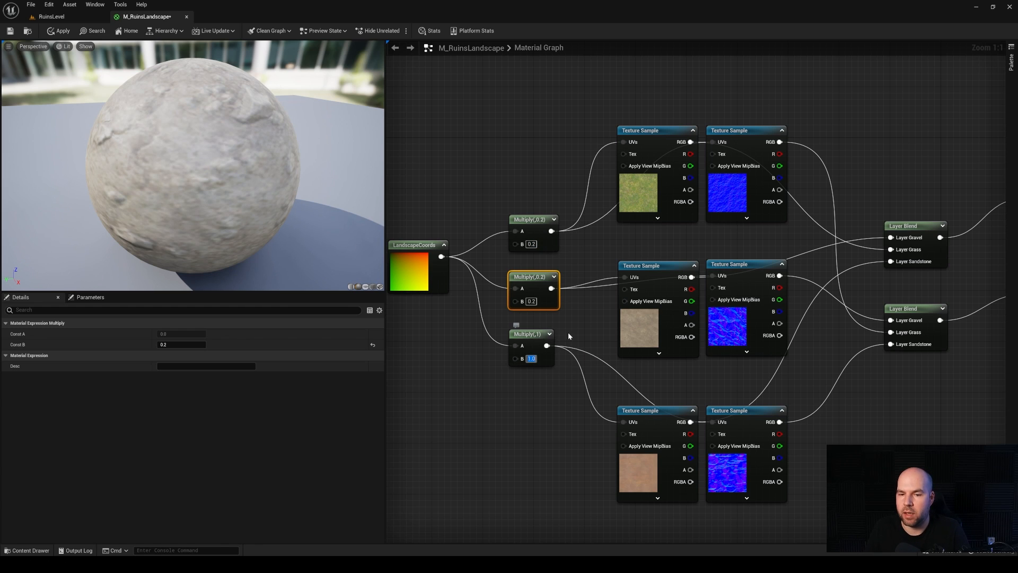
pyautogui.write('0.12')
pyautogui.press('Return')
pyautogui.write('0.2')
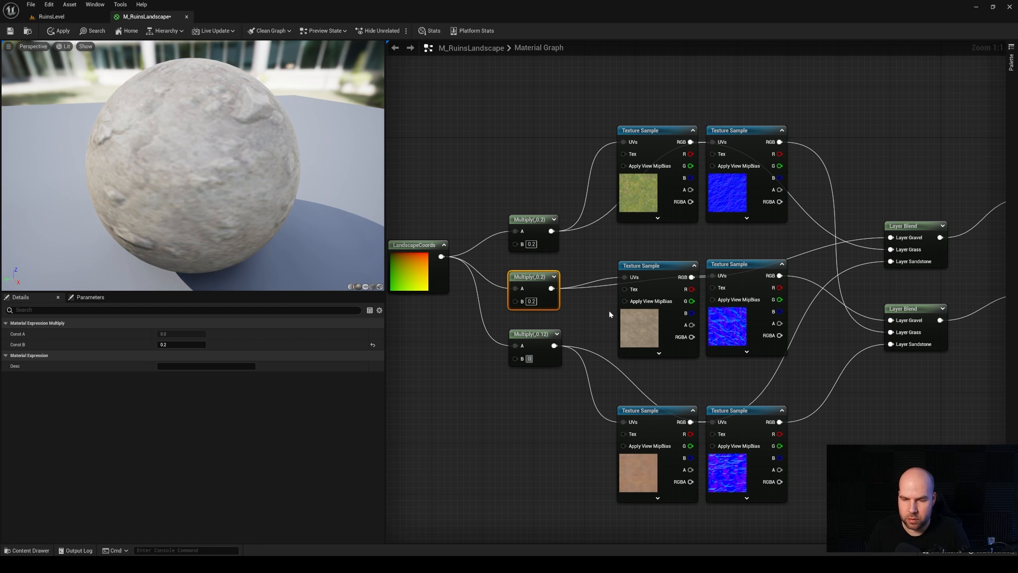
pyautogui.press('Return')
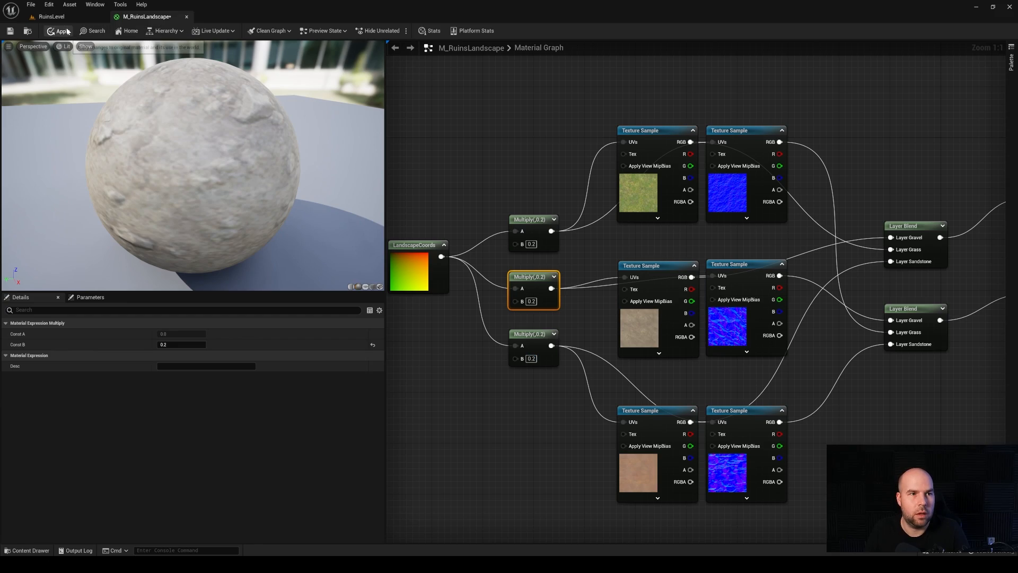
pyautogui.click(52, 17)
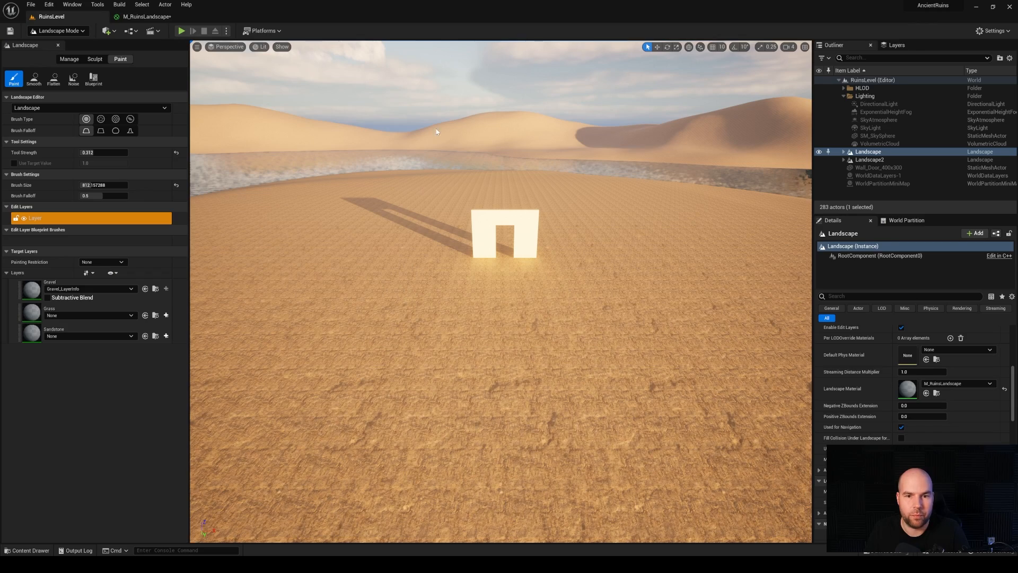
# Step: Examine the scale and tiling of the gravel texture on the ground around the doorway wall, up close and from a distance
pyautogui.moveTo(631, 324)
pyautogui.mouseDown(button='right')
pyautogui.moveTo(702, 277)
pyautogui.moveTo(763, 323)
pyautogui.moveTo(636, 325)
pyautogui.moveTo(631, 276)
pyautogui.moveTo(605, 217)
pyautogui.mouseUp(button='right')
pyautogui.press('w')
pyautogui.press('a')
pyautogui.moveTo(579, 339)
pyautogui.mouseDown(button='right')
pyautogui.moveTo(557, 354)
pyautogui.moveTo(610, 358)
pyautogui.mouseUp(button='right')
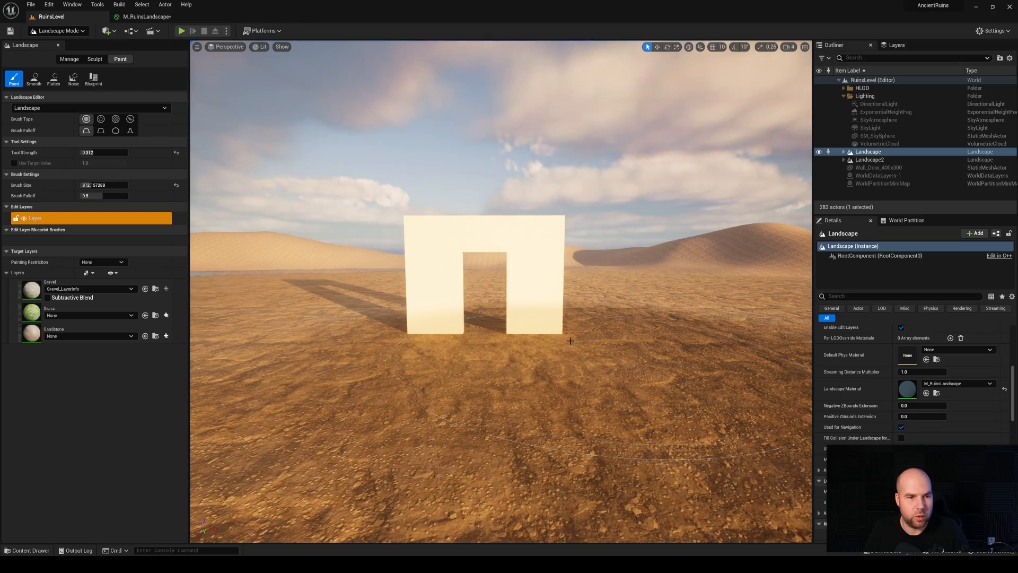
pyautogui.moveTo(552, 325)
pyautogui.mouseDown(button='right')
pyautogui.moveTo(554, 372)
pyautogui.moveTo(554, 335)
pyautogui.mouseUp(button='right')
pyautogui.press('s')
pyautogui.press('w')
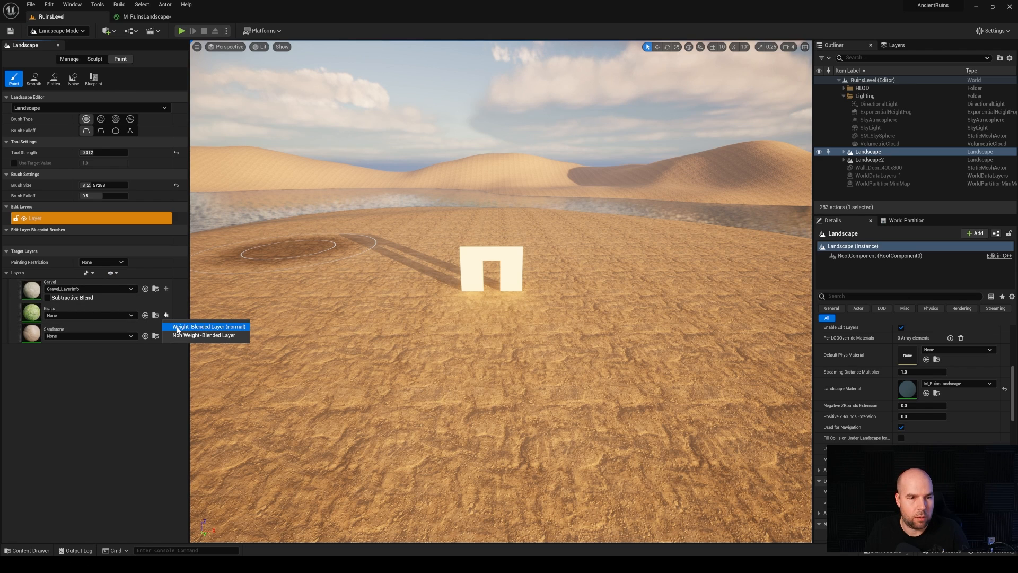
# Step: Create a weight-blended layer info for the Grass layer, saved as Grass_LayerInfo in RuinsLevel_sharedassets, and save all modified content
pyautogui.click(182, 327)
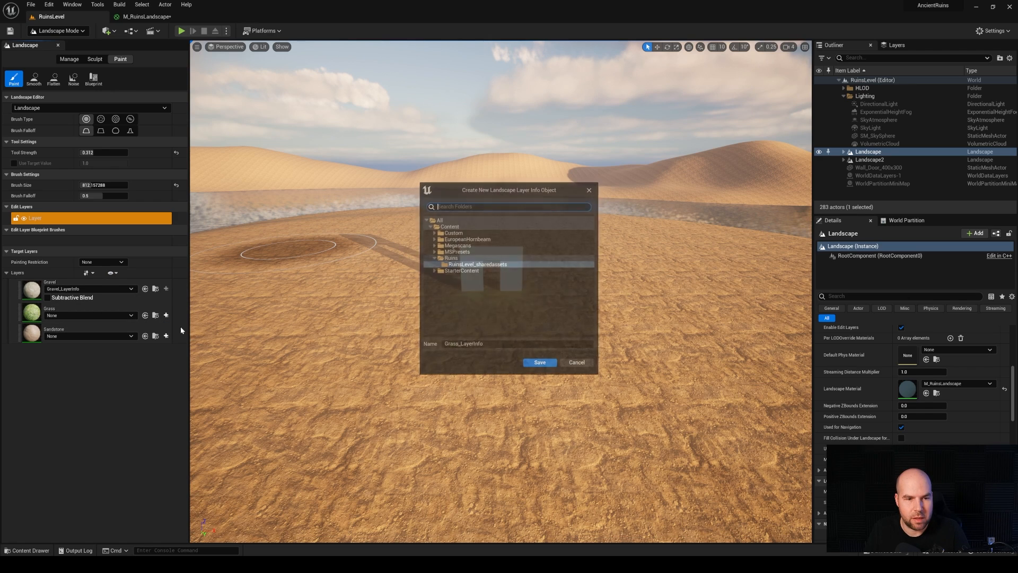
pyautogui.click(541, 363)
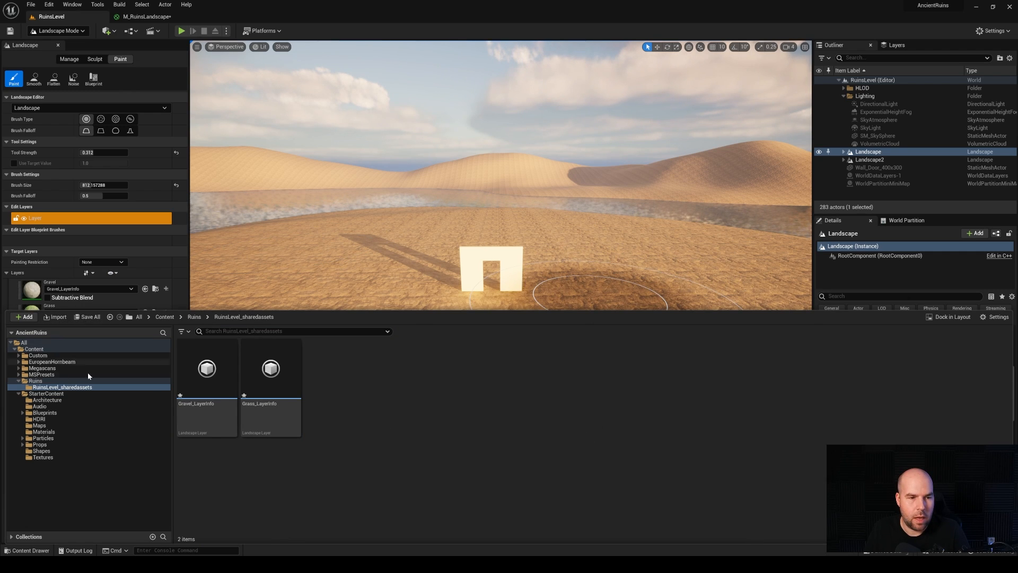
pyautogui.click(94, 316)
pyautogui.click(570, 372)
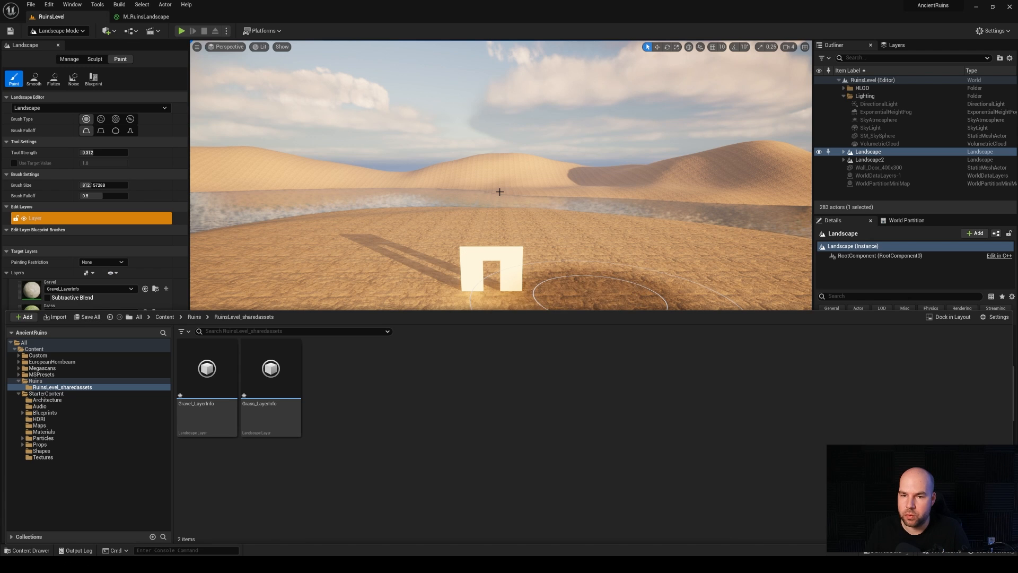
pyautogui.moveTo(504, 197); pyautogui.dragTo(501, 276, button='right')
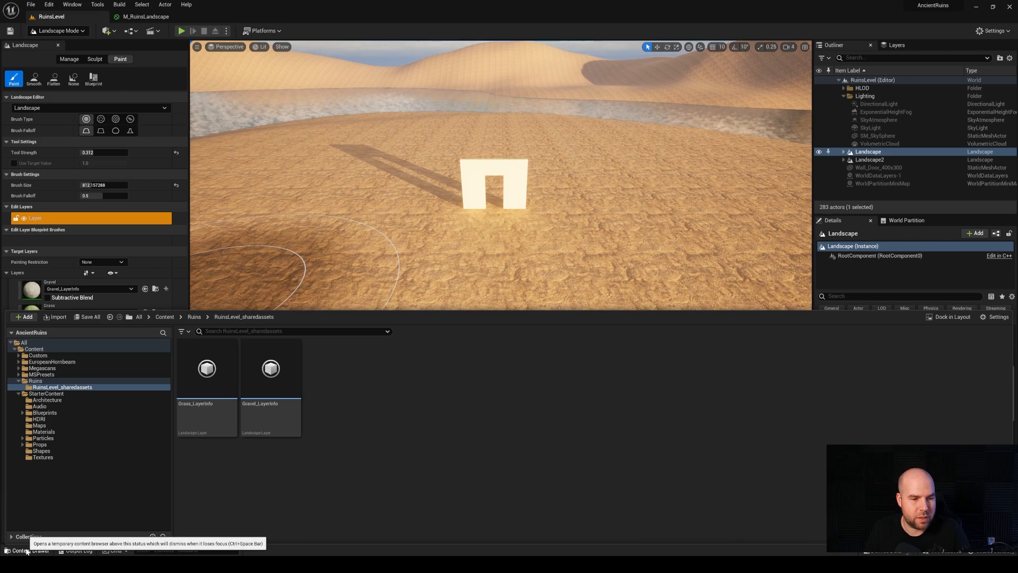
pyautogui.click(27, 550)
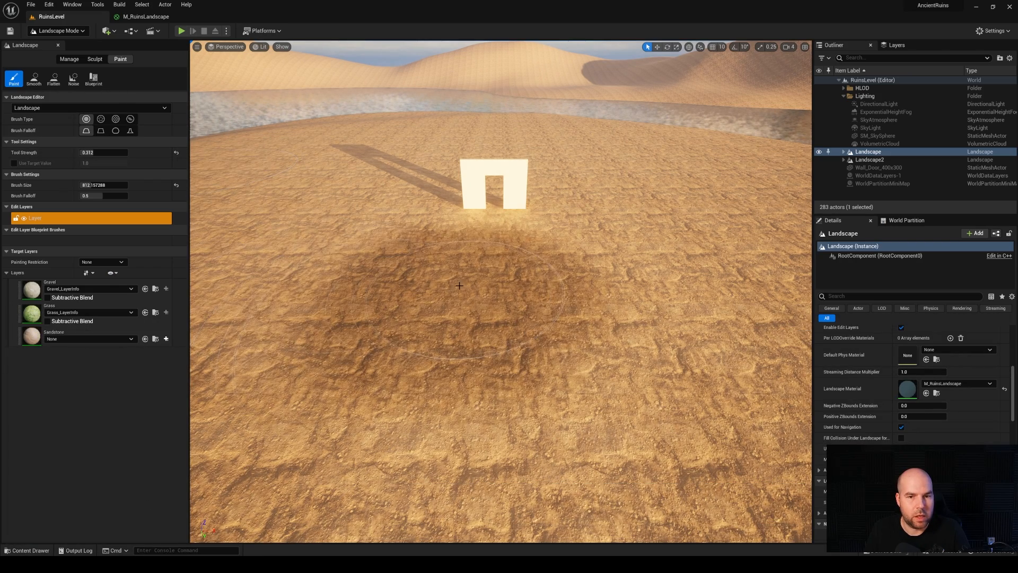
# Step: Paint the Grass layer over the ground in front of and around the doorway wall
pyautogui.click(34, 315)
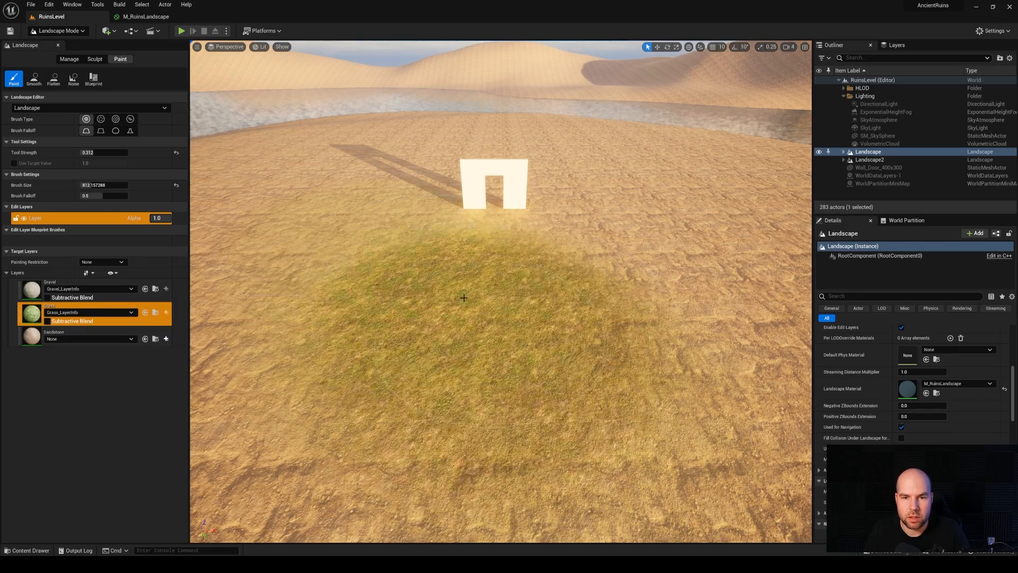
pyautogui.moveTo(464, 298)
pyautogui.mouseDown()
pyautogui.moveTo(530, 212)
pyautogui.moveTo(566, 193)
pyautogui.moveTo(366, 205)
pyautogui.moveTo(374, 354)
pyautogui.moveTo(306, 163)
pyautogui.moveTo(631, 181)
pyautogui.moveTo(495, 201)
pyautogui.mouseUp()
pyautogui.moveTo(495, 212)
pyautogui.mouseDown(button='right')
pyautogui.moveTo(525, 236)
pyautogui.moveTo(527, 265)
pyautogui.moveTo(499, 228)
pyautogui.moveTo(472, 228)
pyautogui.moveTo(485, 236)
pyautogui.moveTo(478, 172)
pyautogui.moveTo(480, 212)
pyautogui.moveTo(373, 206)
pyautogui.mouseUp(button='right')
pyautogui.press('s')
pyautogui.press('w')
pyautogui.press('s')
pyautogui.press('w')
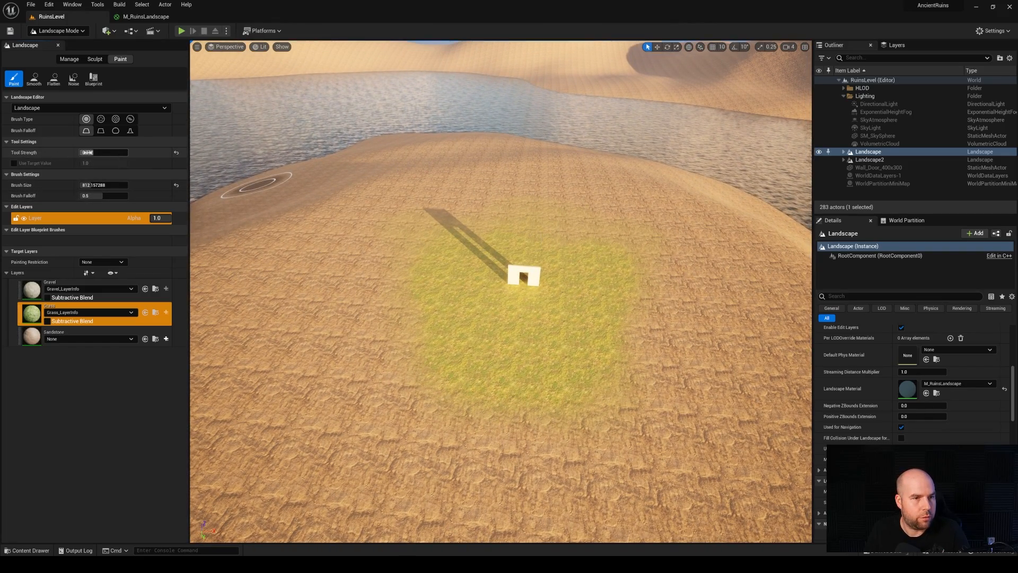
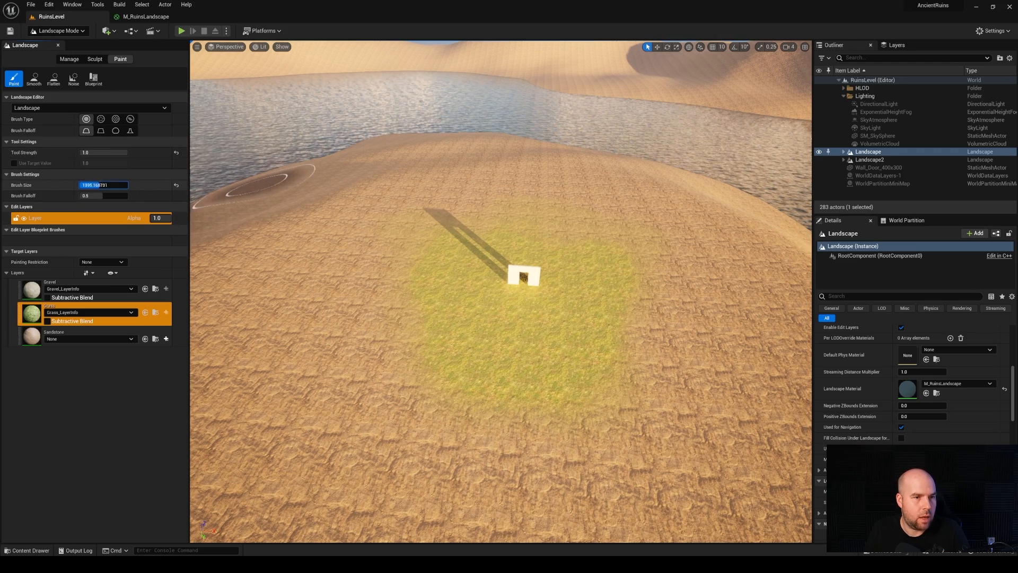
# Step: Set the tool strength to 1.0 and the brush size to about 1825, and paint grass over most of the island's plateau
pyautogui.moveTo(104, 185); pyautogui.dragTo(104, 185)
pyautogui.moveTo(494, 302)
pyautogui.mouseDown()
pyautogui.moveTo(342, 331)
pyautogui.moveTo(454, 216)
pyautogui.moveTo(680, 301)
pyautogui.moveTo(404, 209)
pyautogui.moveTo(408, 390)
pyautogui.moveTo(625, 244)
pyautogui.mouseUp()
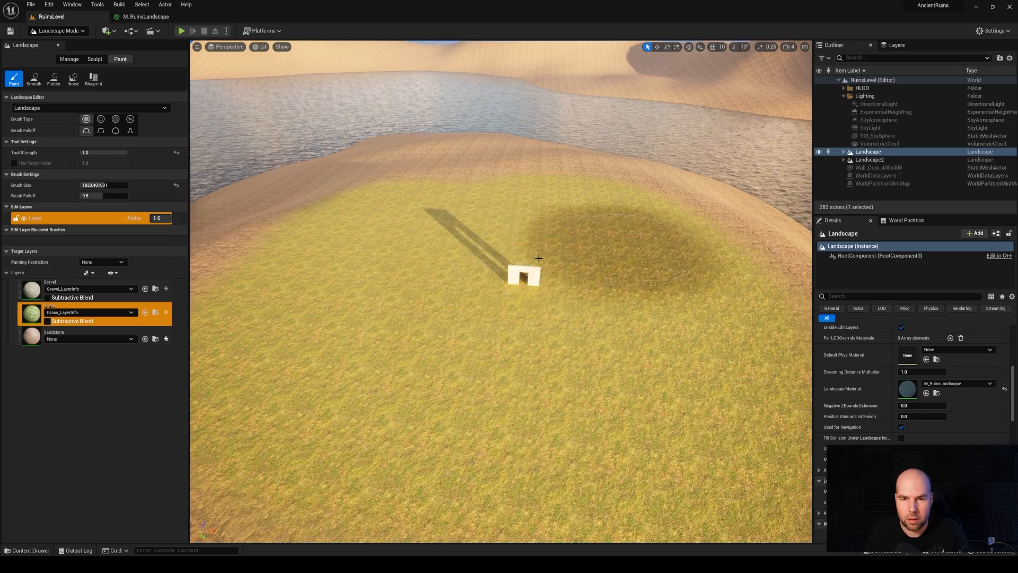
pyautogui.moveTo(426, 355)
pyautogui.mouseDown(button='right')
pyautogui.moveTo(573, 361)
pyautogui.moveTo(427, 354)
pyautogui.mouseUp(button='right')
pyautogui.press('s')
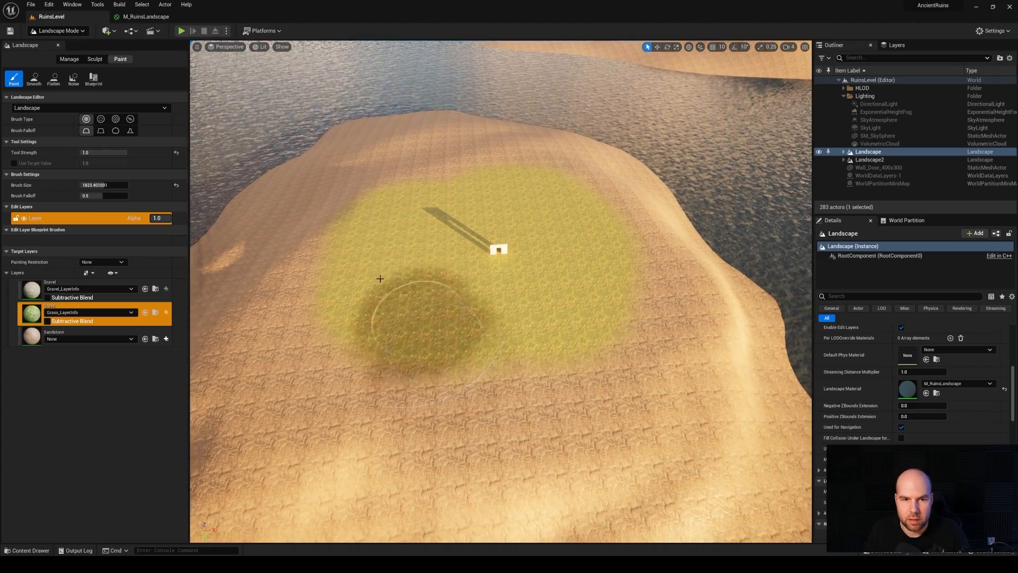
pyautogui.moveTo(368, 196)
pyautogui.mouseDown()
pyautogui.moveTo(318, 318)
pyautogui.moveTo(545, 364)
pyautogui.moveTo(597, 250)
pyautogui.moveTo(410, 162)
pyautogui.mouseUp()
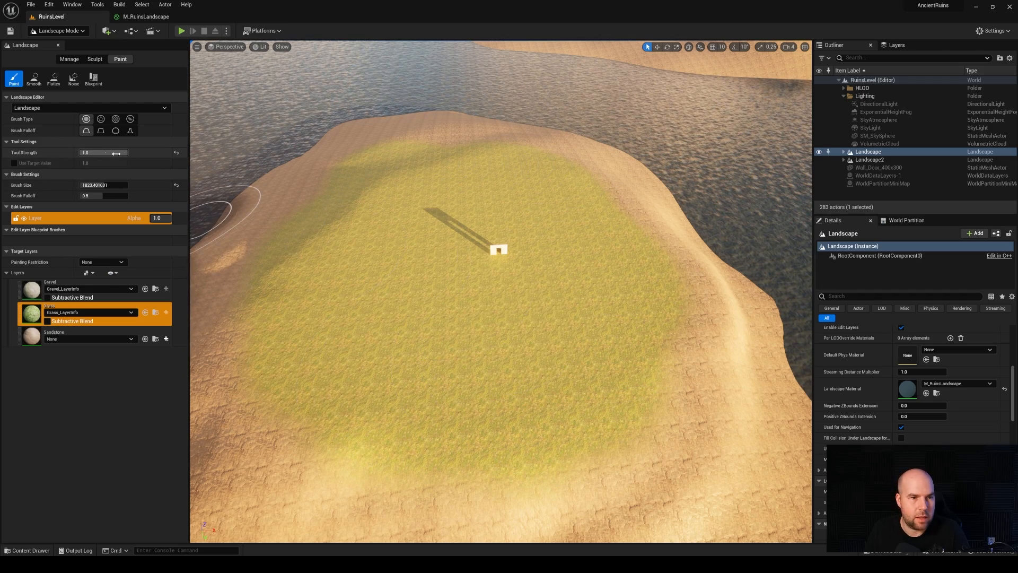
# Step: Lower the tool strength to about 0.26 and paint grass softly along the outer edges of the island
pyautogui.moveTo(275, 301)
pyautogui.mouseDown()
pyautogui.moveTo(272, 364)
pyautogui.moveTo(369, 441)
pyautogui.moveTo(602, 465)
pyautogui.moveTo(693, 301)
pyautogui.moveTo(668, 255)
pyautogui.moveTo(610, 204)
pyautogui.moveTo(475, 159)
pyautogui.moveTo(363, 159)
pyautogui.mouseUp()
pyautogui.moveTo(489, 352)
pyautogui.mouseDown(button='right')
pyautogui.moveTo(456, 371)
pyautogui.moveTo(460, 364)
pyautogui.mouseUp(button='right')
pyautogui.moveTo(313, 373); pyautogui.dragTo(618, 416)
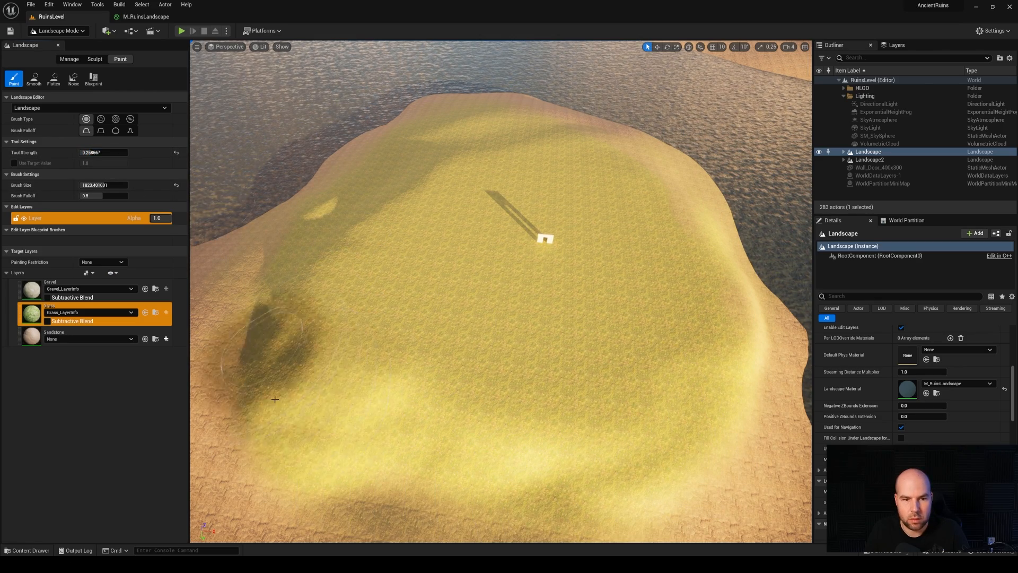
# Step: Paint the Grass layer softly along the island's near edge and over towards its far edge
pyautogui.moveTo(305, 475)
pyautogui.mouseDown()
pyautogui.moveTo(631, 523)
pyautogui.moveTo(670, 432)
pyautogui.moveTo(678, 292)
pyautogui.moveTo(598, 254)
pyautogui.mouseUp()
pyautogui.moveTo(598, 253); pyautogui.dragTo(601, 205, button='right')
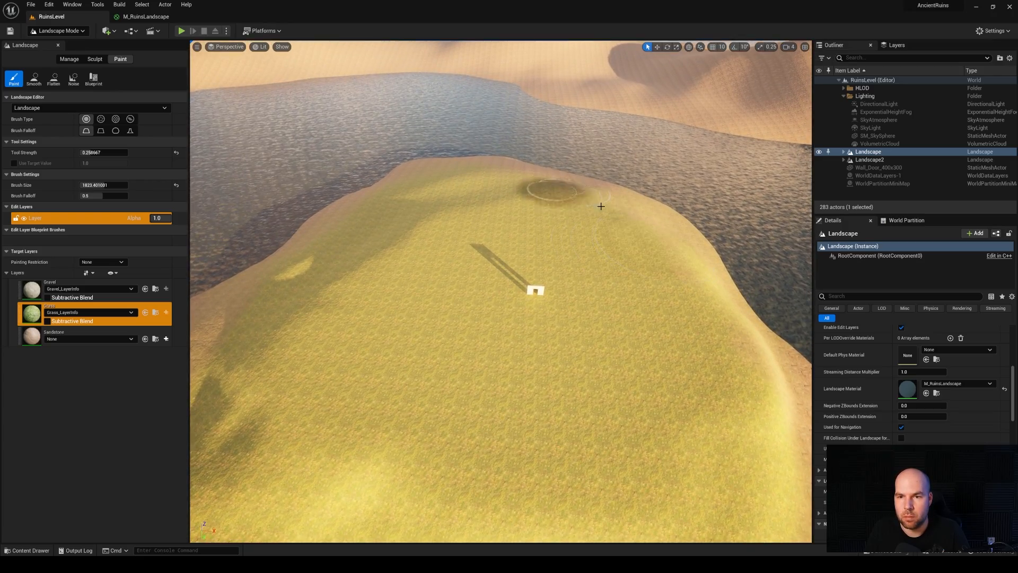
pyautogui.moveTo(468, 426); pyautogui.dragTo(457, 394, button='right')
pyautogui.press('w')
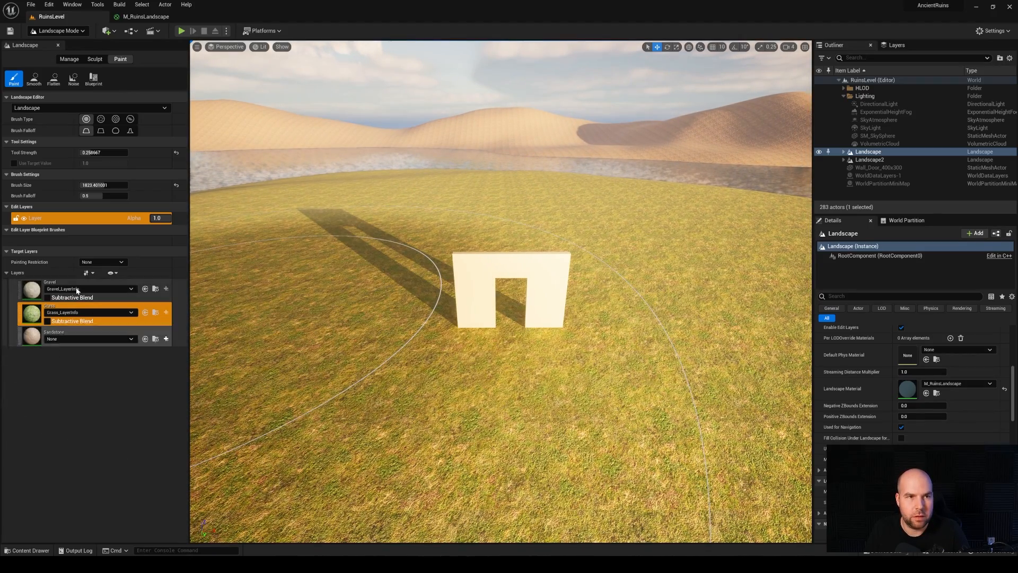
pyautogui.moveTo(492, 322); pyautogui.dragTo(492, 314, button='right')
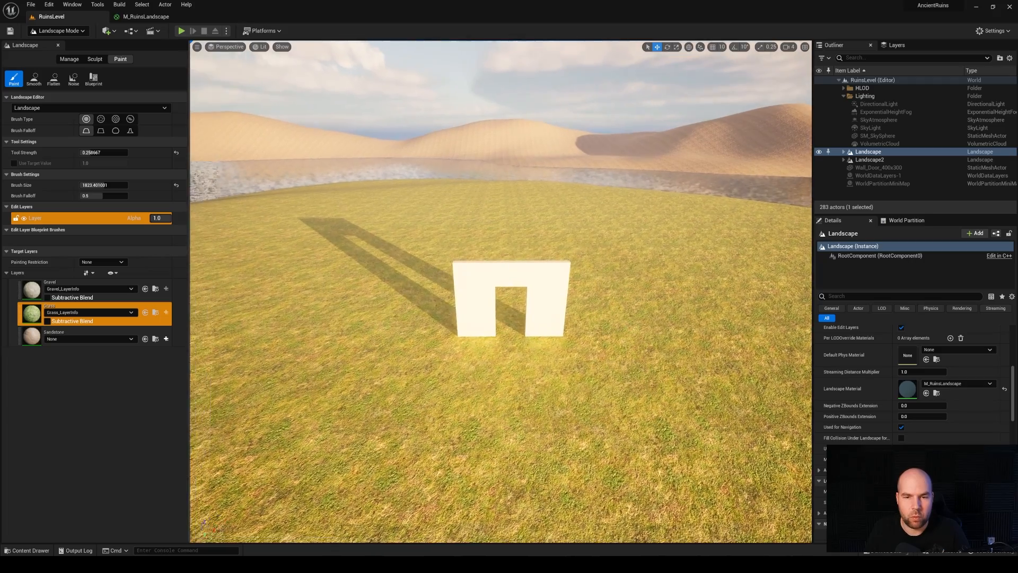
# Step: Switch to Selection mode and move the doorway wall upward off the grass
pyautogui.click(58, 31)
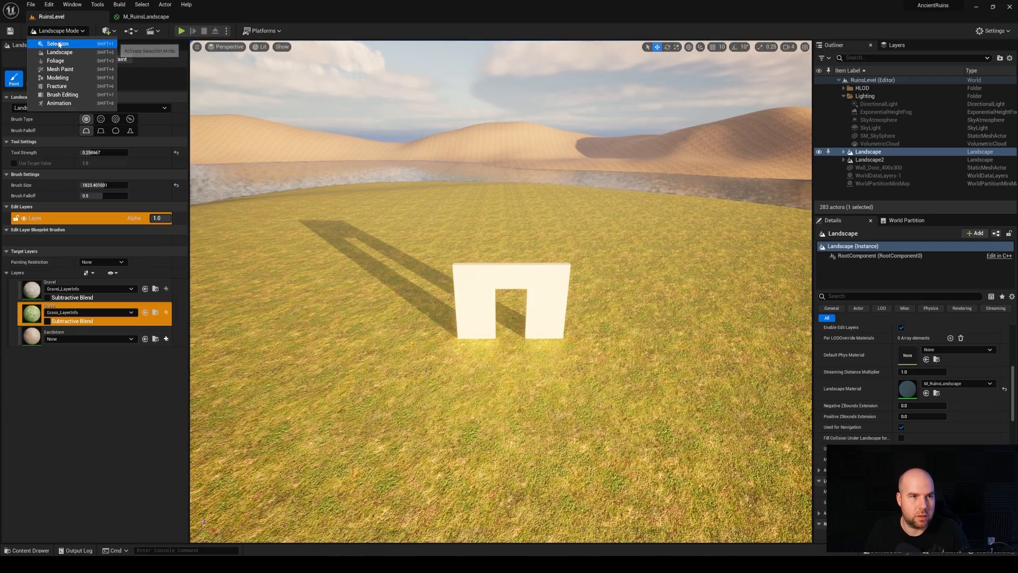
pyautogui.click(57, 44)
pyautogui.press('s')
pyautogui.moveTo(515, 280)
pyautogui.mouseDown(button='right')
pyautogui.moveTo(513, 248)
pyautogui.moveTo(520, 285)
pyautogui.moveTo(504, 252)
pyautogui.moveTo(522, 280)
pyautogui.mouseUp(button='right')
pyautogui.press('w')
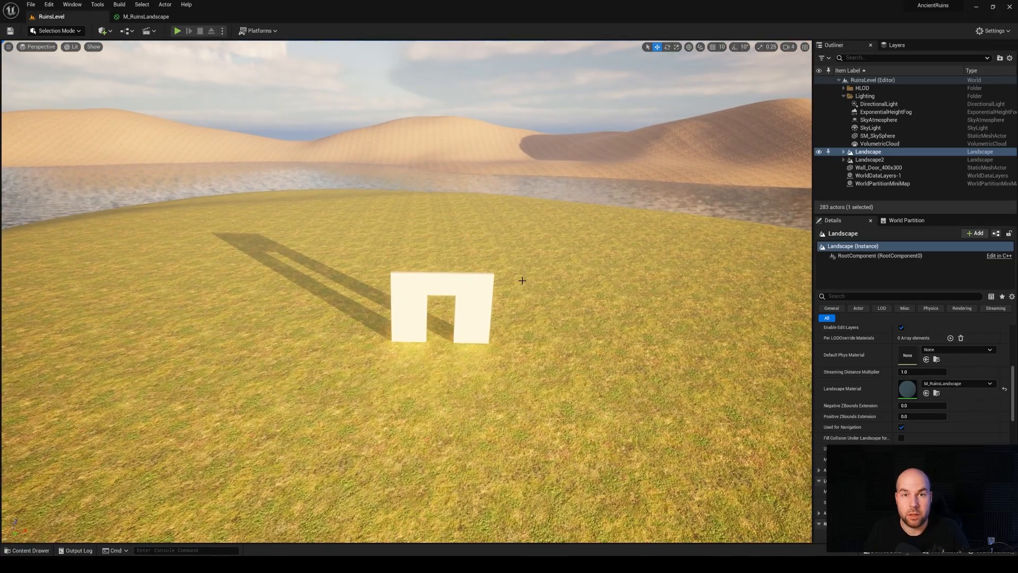
pyautogui.press('s')
pyautogui.moveTo(524, 350)
pyautogui.mouseDown(button='right')
pyautogui.moveTo(524, 324)
pyautogui.moveTo(522, 375)
pyautogui.moveTo(527, 350)
pyautogui.mouseUp(button='right')
pyautogui.press('w')
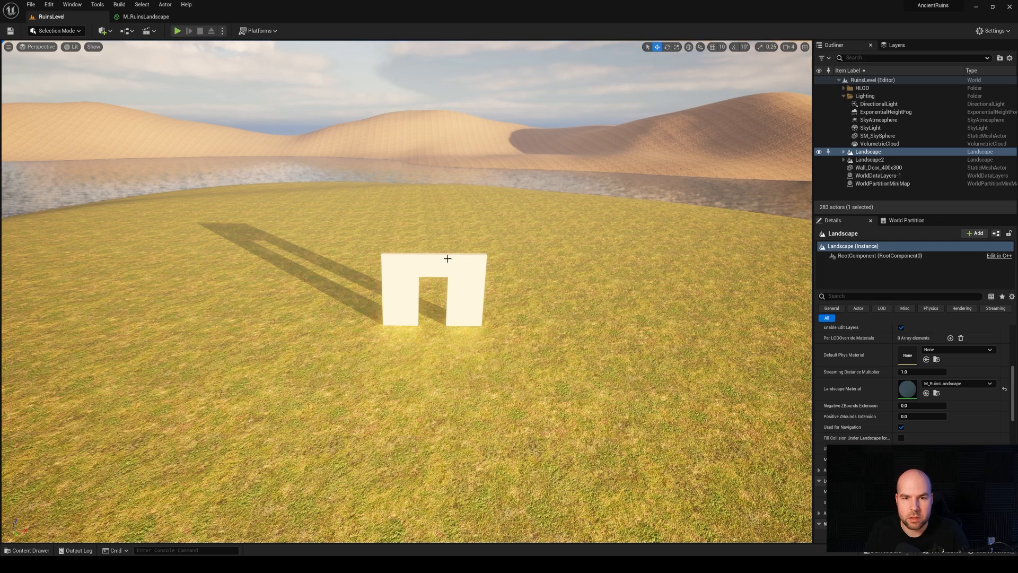
pyautogui.click(404, 275)
pyautogui.moveTo(382, 313); pyautogui.dragTo(382, 218)
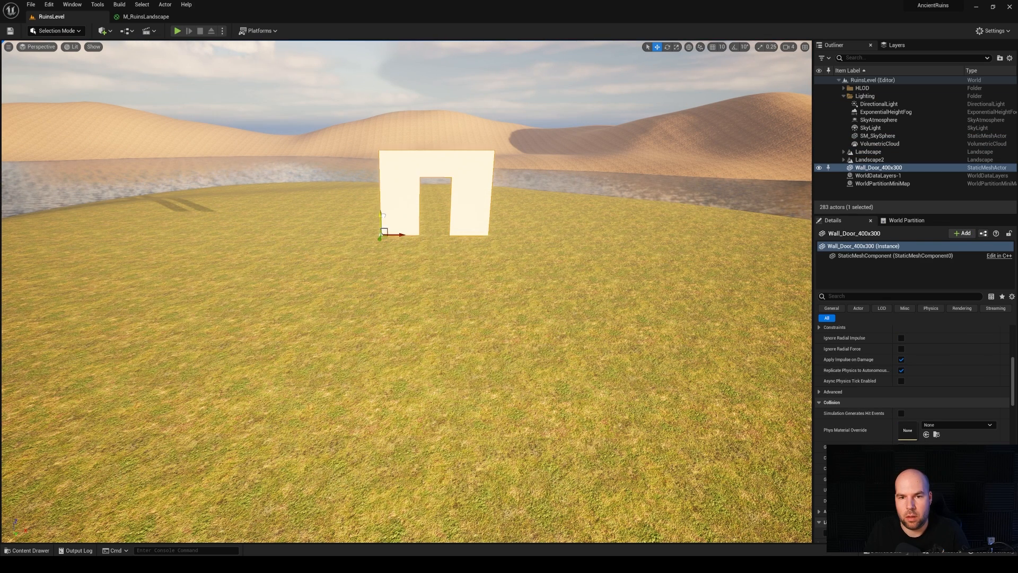
# Step: Return to landscape sculpting, set the brush size to about 942, and raise a mound of ground around the doorway wall
pyautogui.moveTo(354, 233); pyautogui.dragTo(382, 231, button='right')
pyautogui.press('s')
pyautogui.press('a')
pyautogui.click(76, 32)
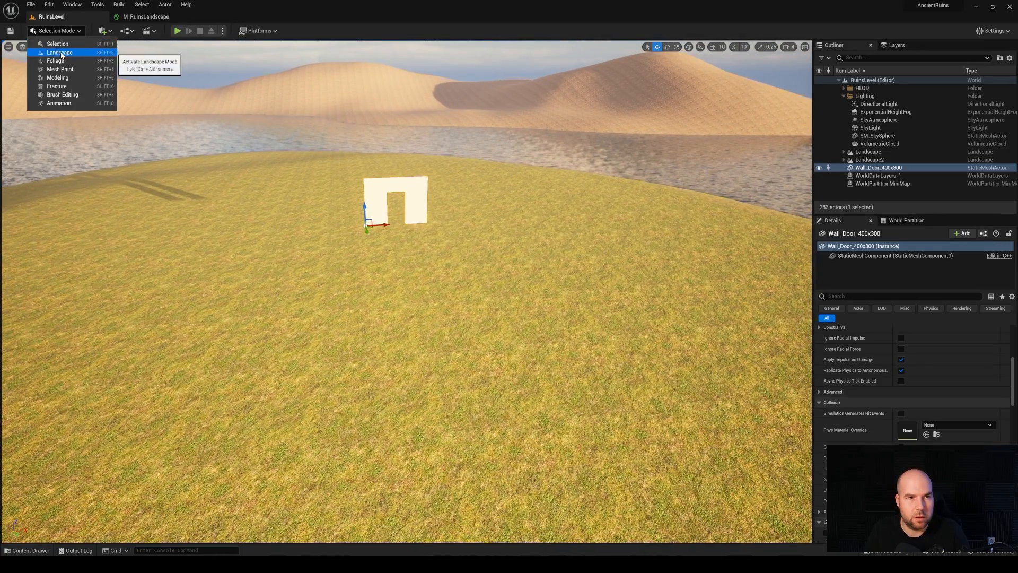
pyautogui.click(60, 53)
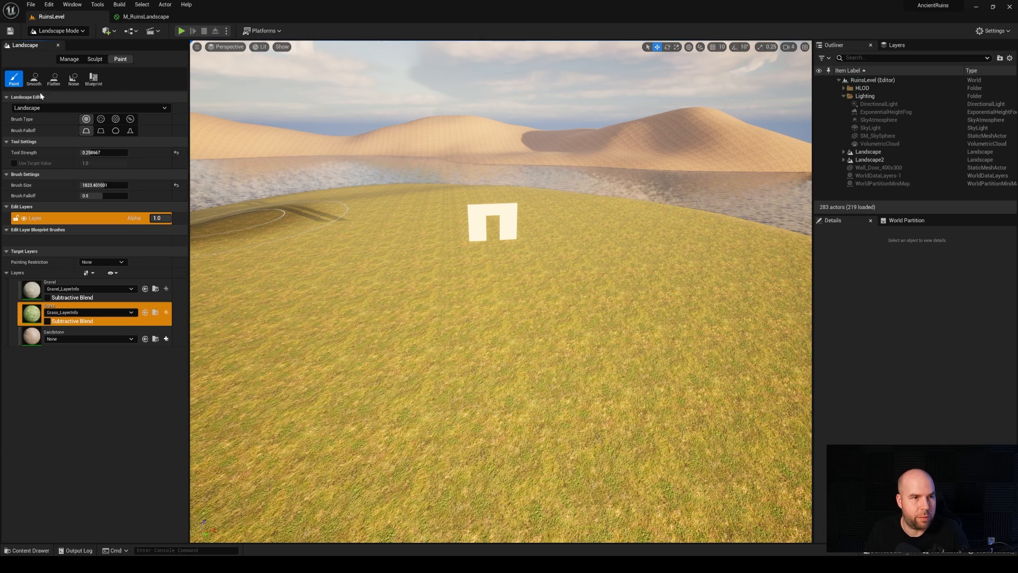
pyautogui.click(77, 59)
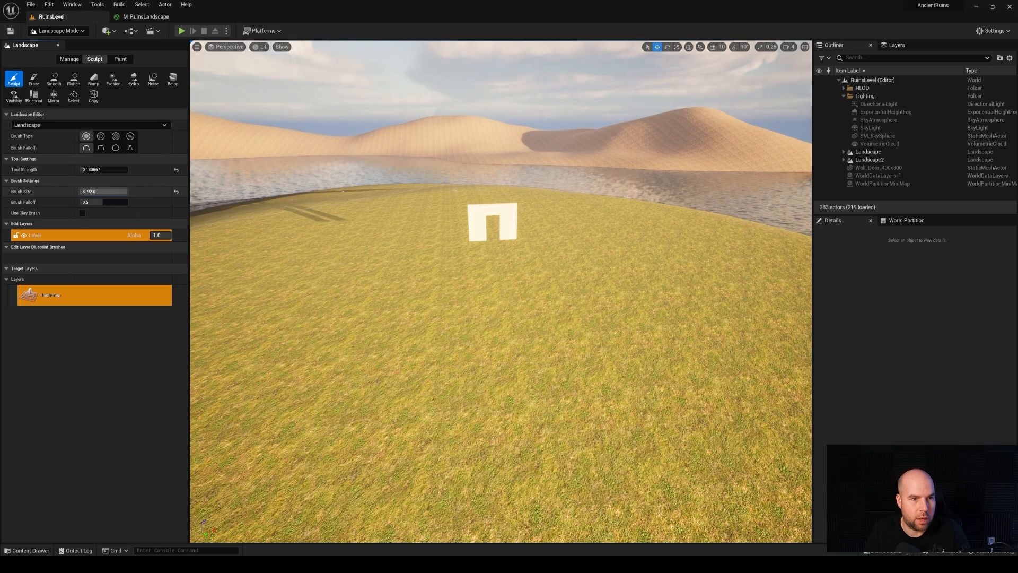
pyautogui.moveTo(93, 191); pyautogui.dragTo(93, 192)
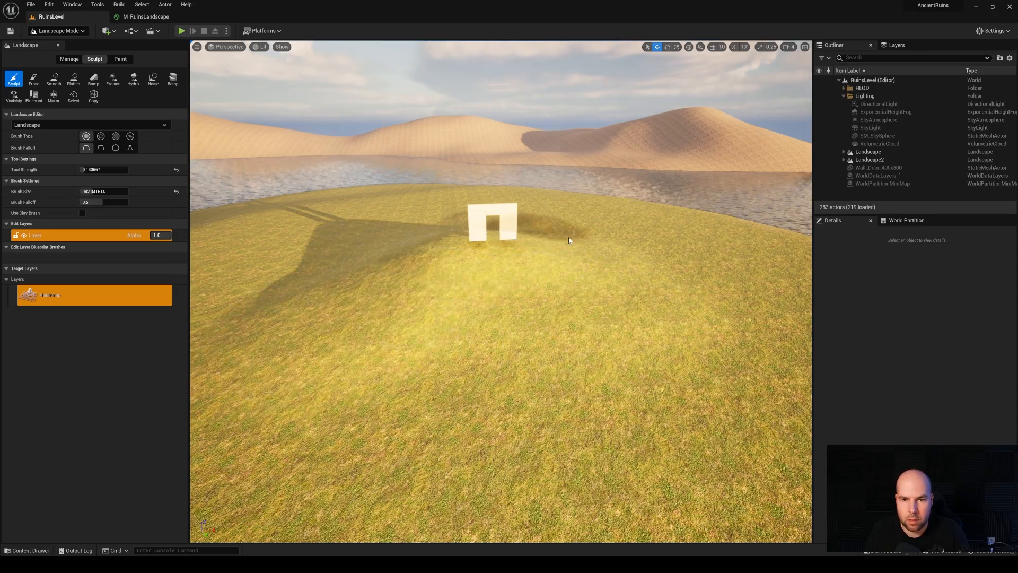
pyautogui.moveTo(512, 234); pyautogui.dragTo(557, 241, button='right')
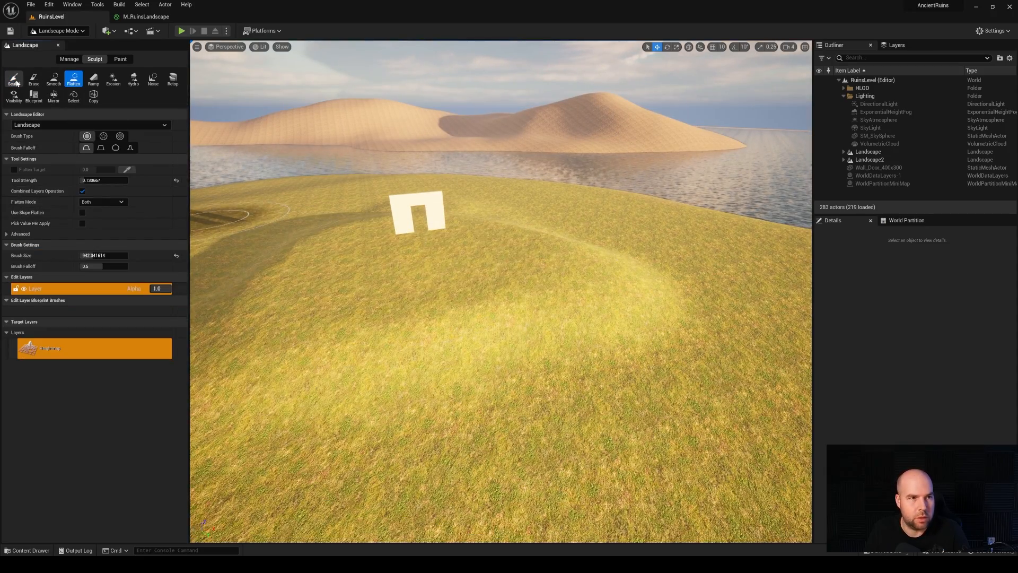
# Step: Sculpt more raised ground on both sides of the doorway wall to widen the mound
pyautogui.click(74, 79)
pyautogui.moveTo(326, 275)
pyautogui.mouseDown(button='right')
pyautogui.moveTo(318, 365)
pyautogui.moveTo(318, 265)
pyautogui.moveTo(281, 265)
pyautogui.moveTo(286, 274)
pyautogui.moveTo(300, 260)
pyautogui.moveTo(286, 303)
pyautogui.mouseUp(button='right')
pyautogui.click(14, 80)
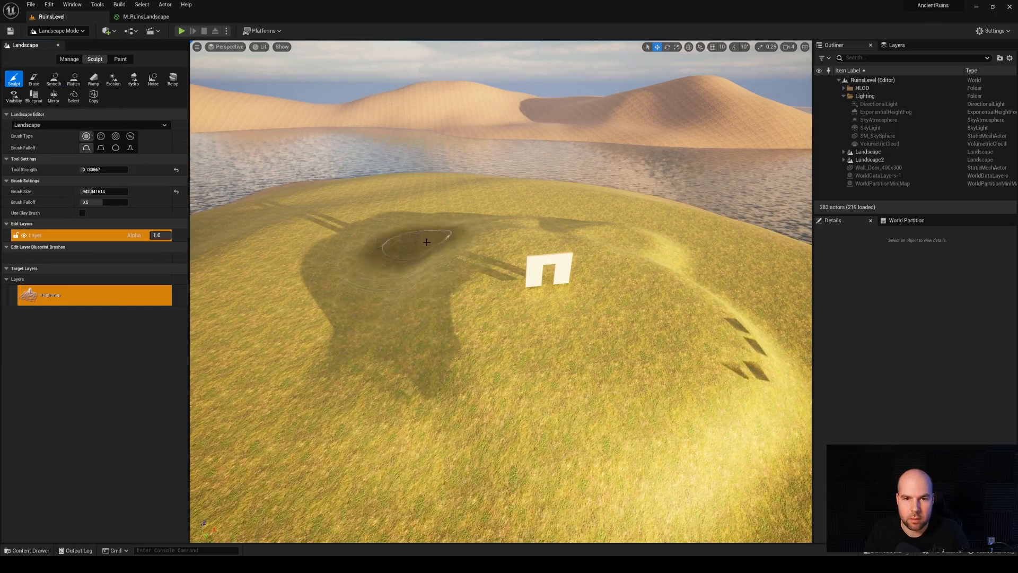
pyautogui.moveTo(415, 237)
pyautogui.mouseDown()
pyautogui.moveTo(447, 248)
pyautogui.moveTo(451, 265)
pyautogui.mouseUp()
pyautogui.moveTo(660, 391); pyautogui.dragTo(616, 405, button='right')
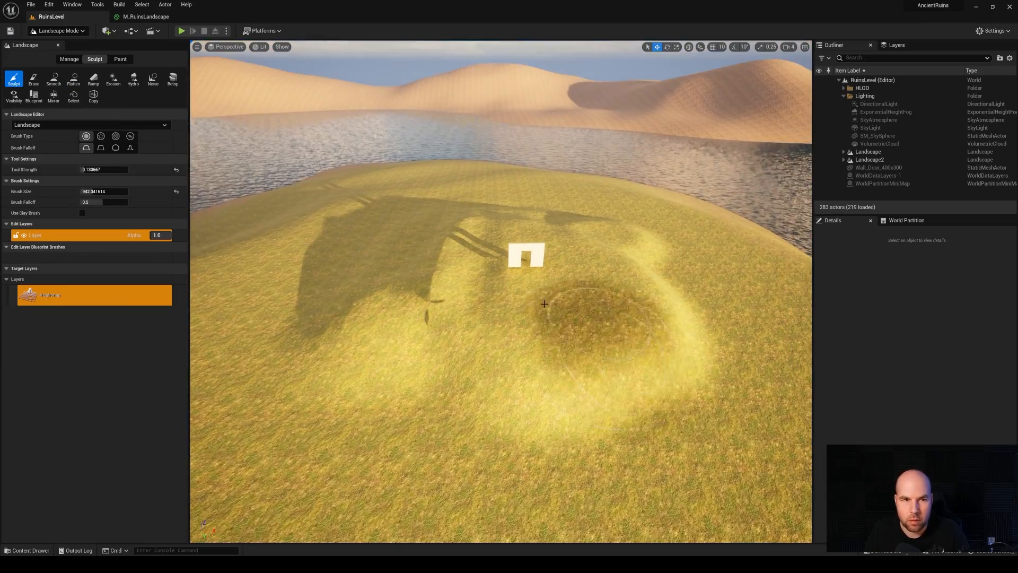
# Step: Flatten the raised ground in front of the doorway wall and smooth the mound's front slope
pyautogui.click(73, 79)
pyautogui.moveTo(498, 279); pyautogui.dragTo(482, 280)
pyautogui.moveTo(481, 280); pyautogui.dragTo(512, 259, button='right')
pyautogui.click(54, 79)
pyautogui.moveTo(387, 312)
pyautogui.mouseDown()
pyautogui.moveTo(398, 300)
pyautogui.moveTo(622, 299)
pyautogui.moveTo(697, 384)
pyautogui.moveTo(461, 342)
pyautogui.mouseUp()
pyautogui.press('w')
pyautogui.moveTo(461, 343)
pyautogui.mouseDown(button='right')
pyautogui.moveTo(466, 374)
pyautogui.moveTo(474, 328)
pyautogui.moveTo(447, 328)
pyautogui.moveTo(440, 283)
pyautogui.mouseUp(button='right')
pyautogui.press('s')
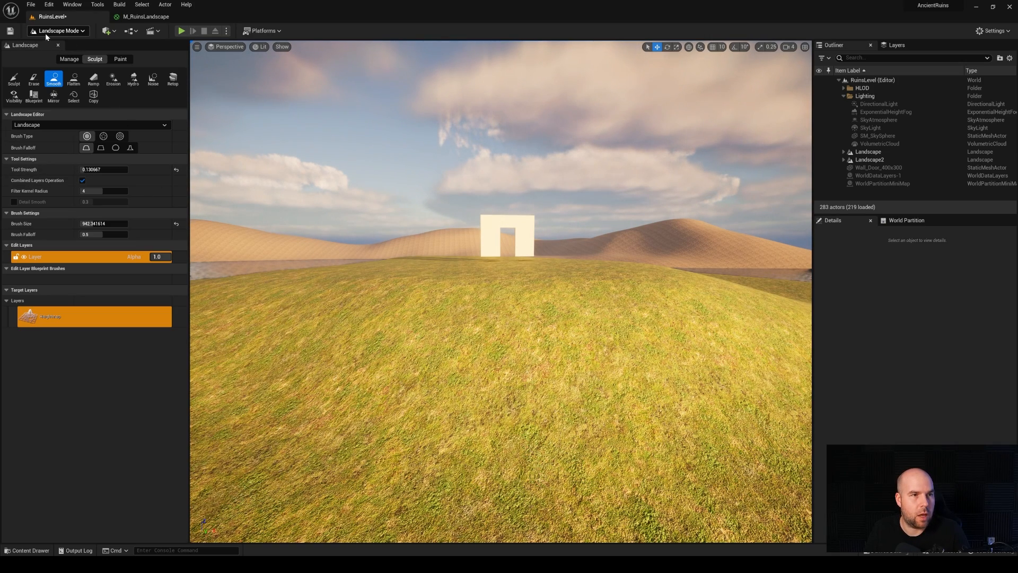
# Step: Go back to Selection mode, dock the Content Browser in the layout, and enlarge it
pyautogui.click(45, 32)
pyautogui.click(54, 43)
pyautogui.click(28, 551)
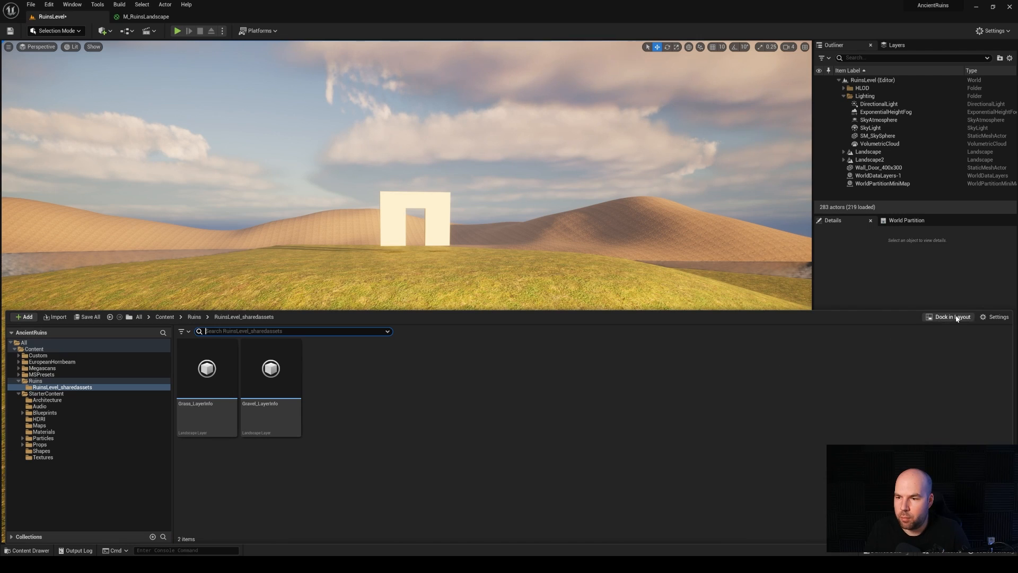
pyautogui.click(952, 317)
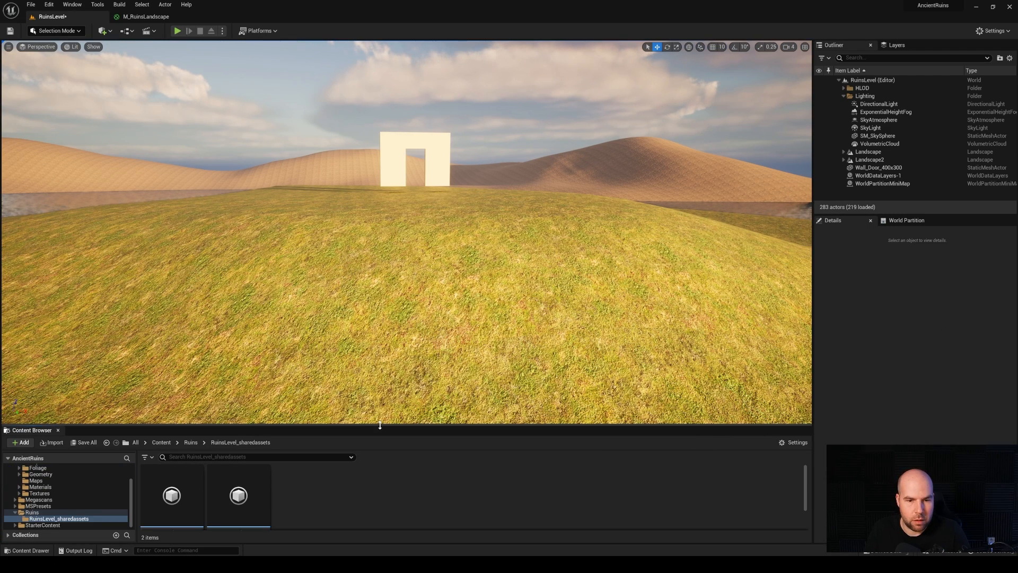
pyautogui.moveTo(381, 425); pyautogui.dragTo(400, 330)
pyautogui.click(386, 292)
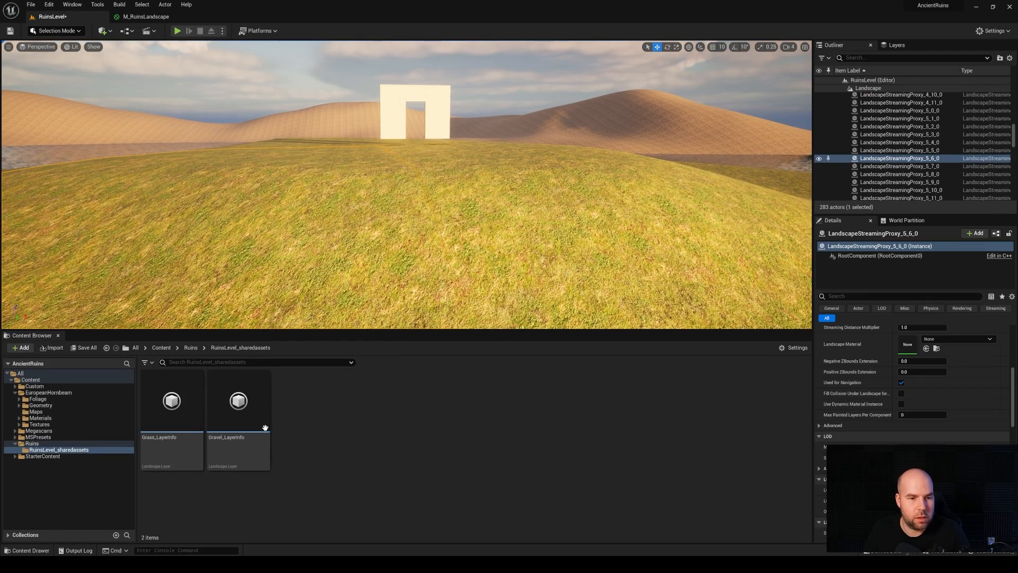
pyautogui.moveTo(366, 250)
pyautogui.mouseDown(button='right')
pyautogui.moveTo(419, 260)
pyautogui.moveTo(358, 243)
pyautogui.moveTo(366, 268)
pyautogui.mouseUp(button='right')
# Step: Place the Ancient_Temple_Stairs mesh from the Megascans 3D_Assets folder on the grass in front of the doorway wall
pyautogui.click(14, 444)
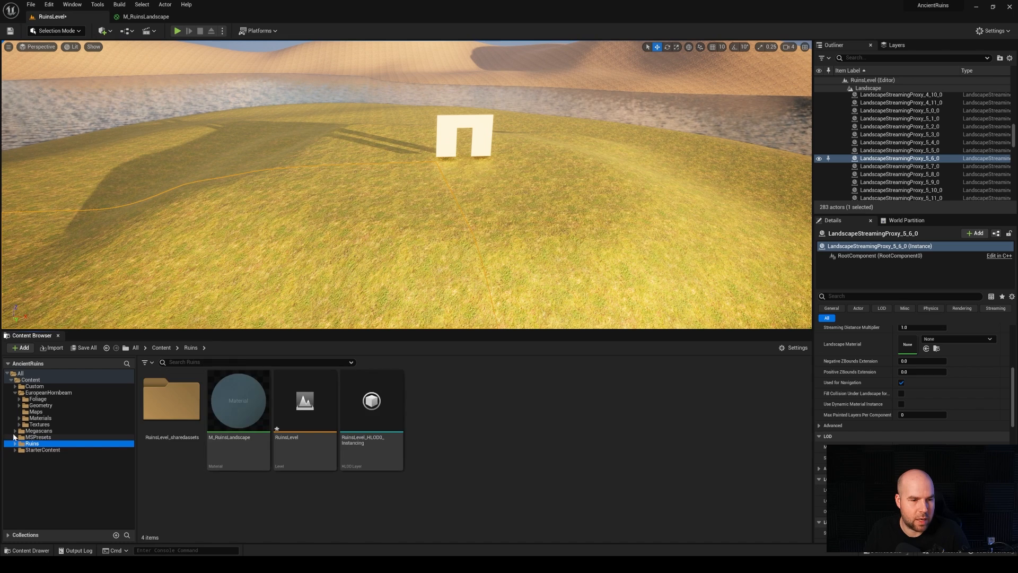
pyautogui.click(16, 431)
pyautogui.click(43, 438)
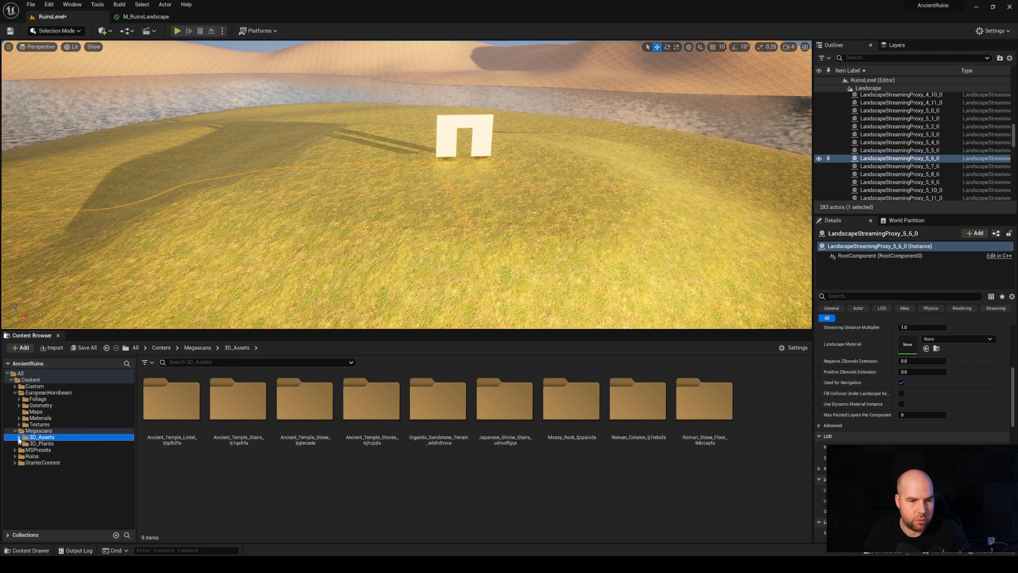
pyautogui.click(19, 437)
pyautogui.click(83, 444)
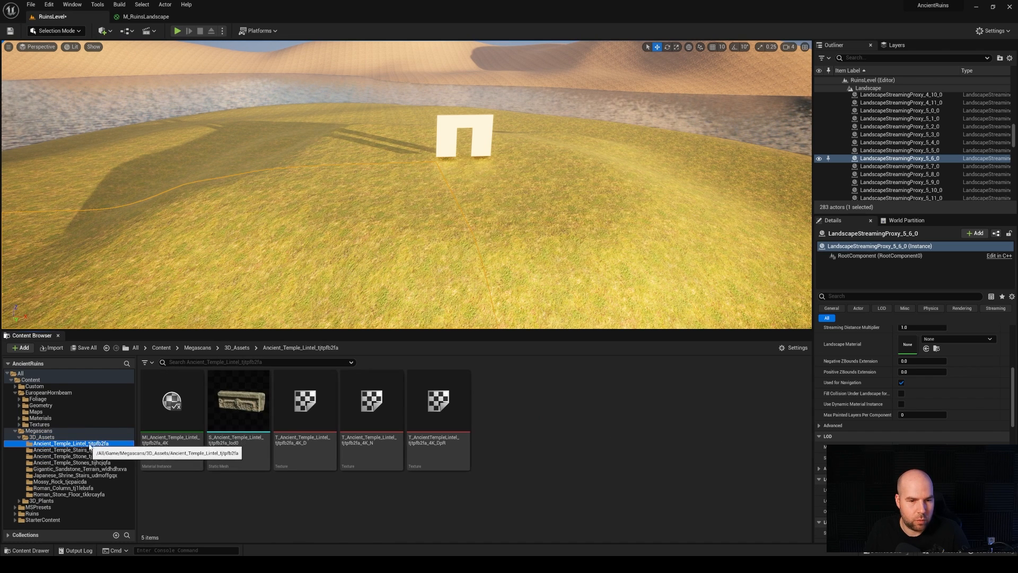
pyautogui.click(64, 450)
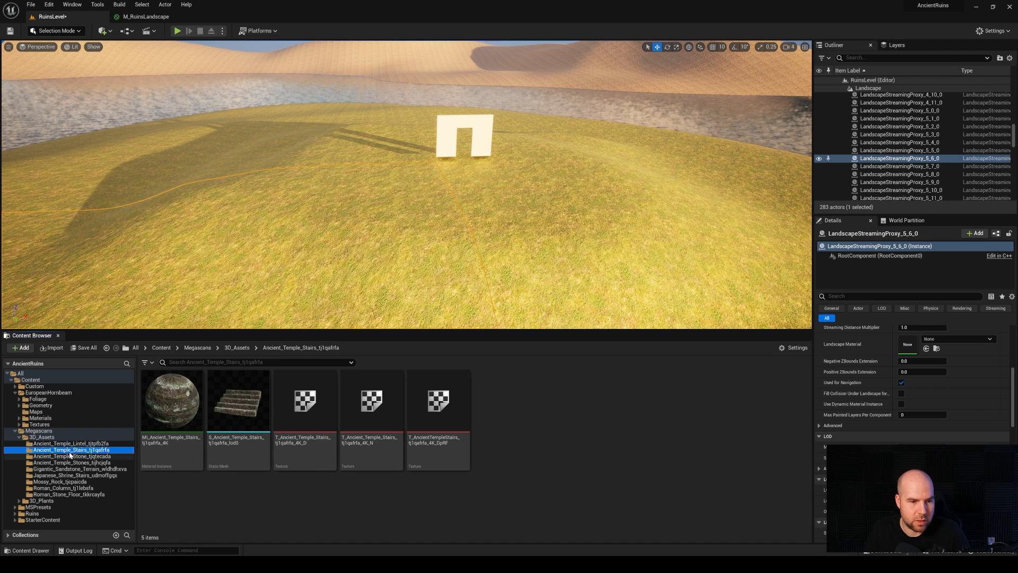
pyautogui.moveTo(239, 416)
pyautogui.moveTo(239, 416); pyautogui.dragTo(492, 263)
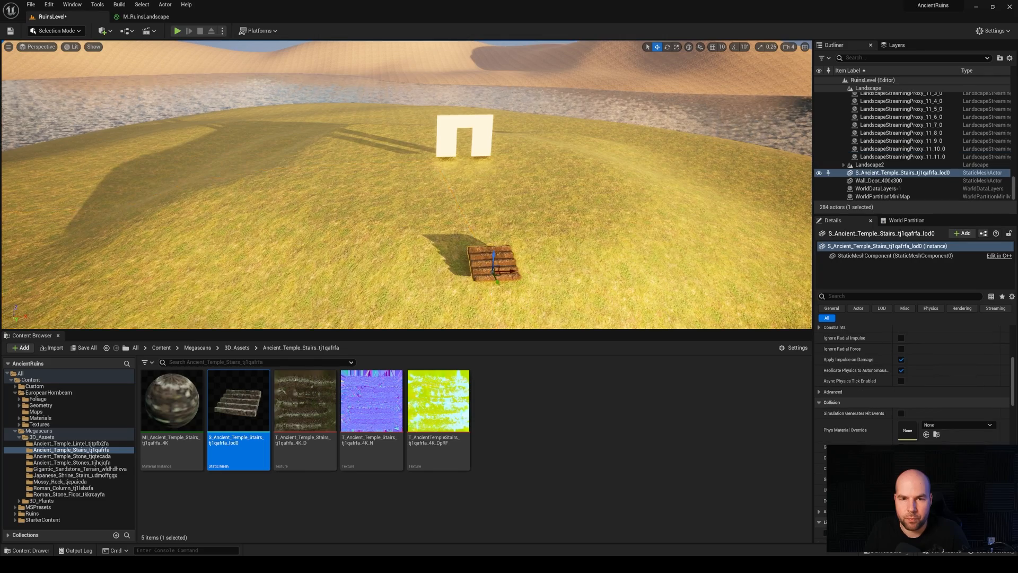
# Step: Move the temple stairs closer to the doorway wall and raise them slightly out of the ground
pyautogui.moveTo(492, 263); pyautogui.dragTo(463, 266, button='right')
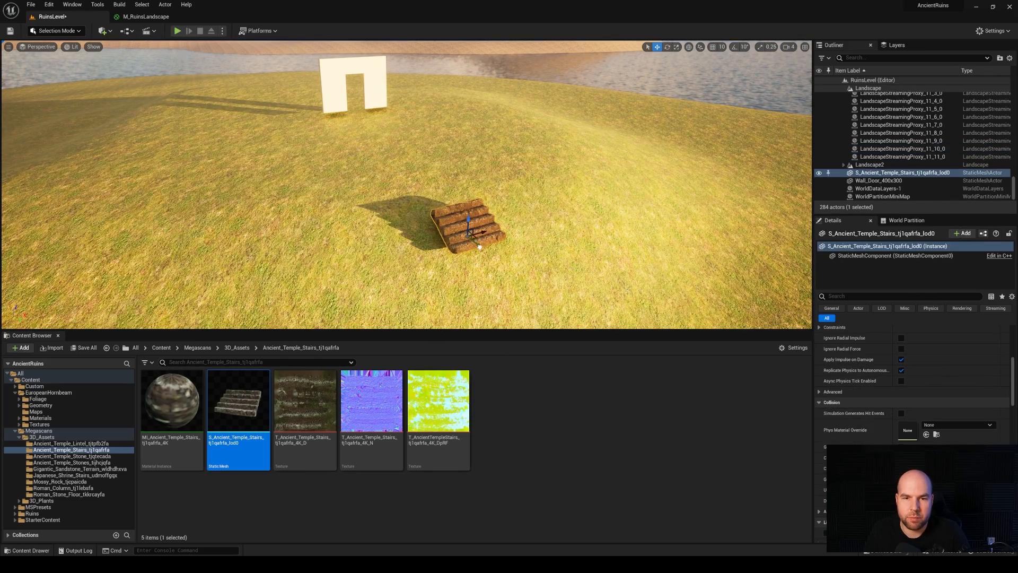
pyautogui.moveTo(479, 247); pyautogui.dragTo(412, 161)
pyautogui.moveTo(430, 187)
pyautogui.mouseDown(button='right')
pyautogui.moveTo(440, 187)
pyautogui.moveTo(426, 188)
pyautogui.mouseUp(button='right')
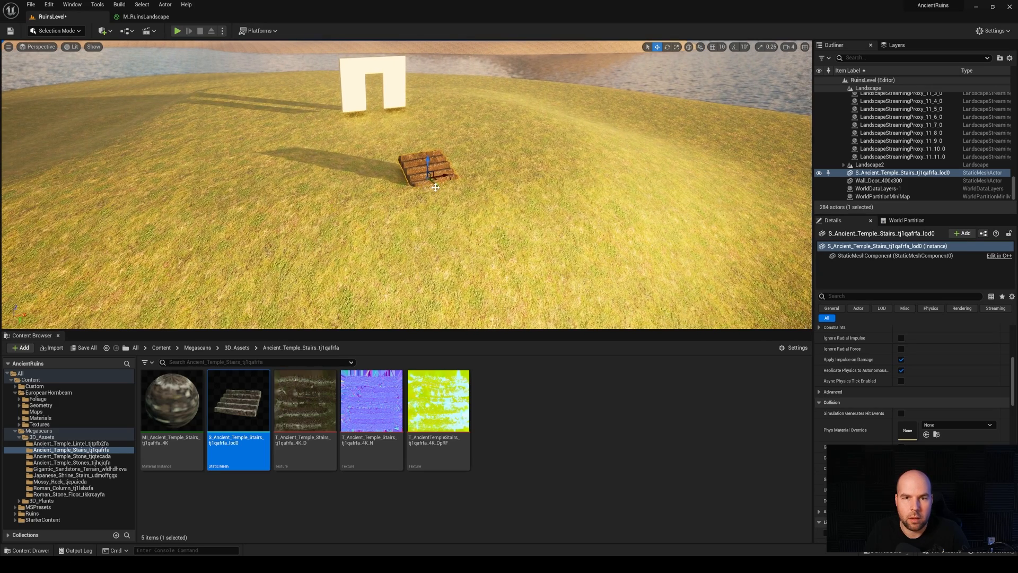
pyautogui.moveTo(435, 187); pyautogui.dragTo(440, 189)
pyautogui.moveTo(430, 162); pyautogui.dragTo(451, 182, button='right')
pyautogui.press('w')
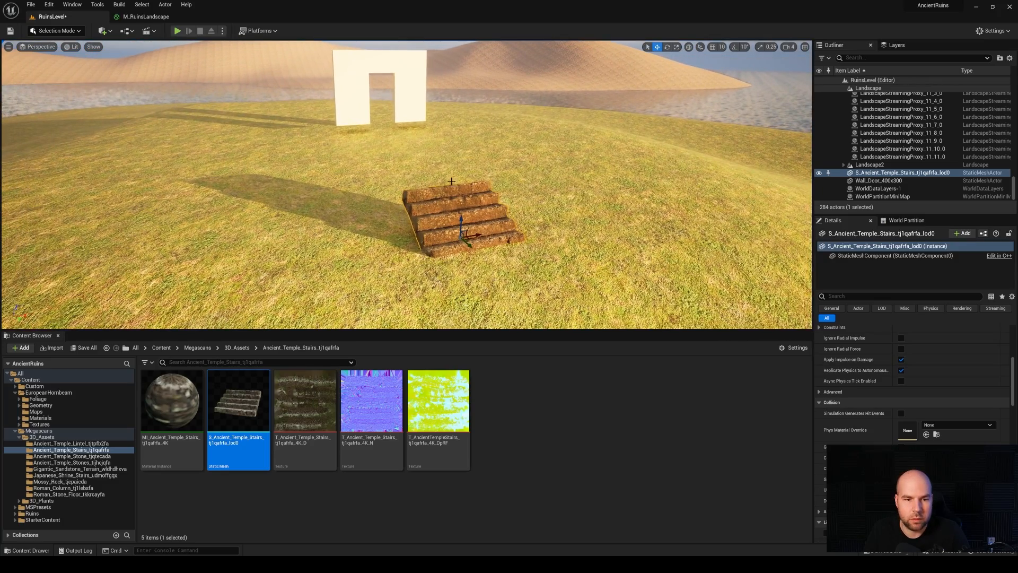
pyautogui.moveTo(461, 226); pyautogui.dragTo(461, 214)
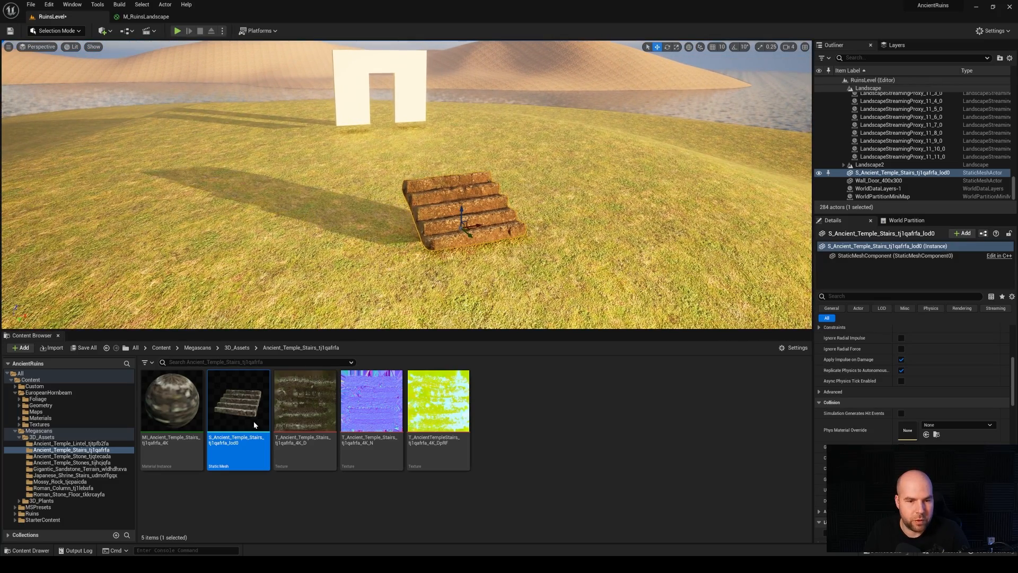
# Step: Browse the remaining Megascans 3D asset folders and place the Roman_Stone_Floor mesh between the stairs and the doorway wall
pyautogui.click(72, 456)
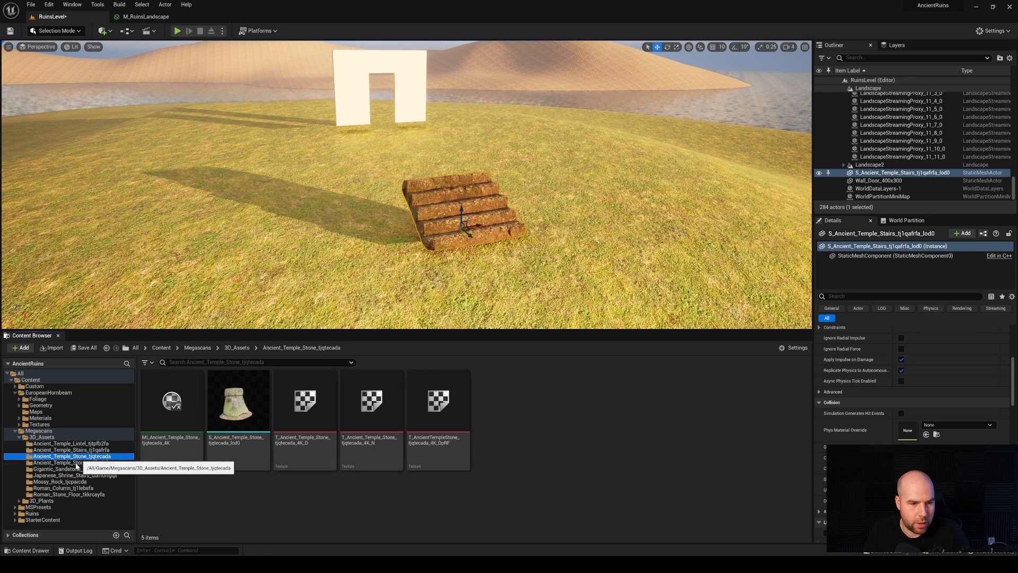
pyautogui.click(74, 464)
pyautogui.click(72, 470)
pyautogui.click(70, 476)
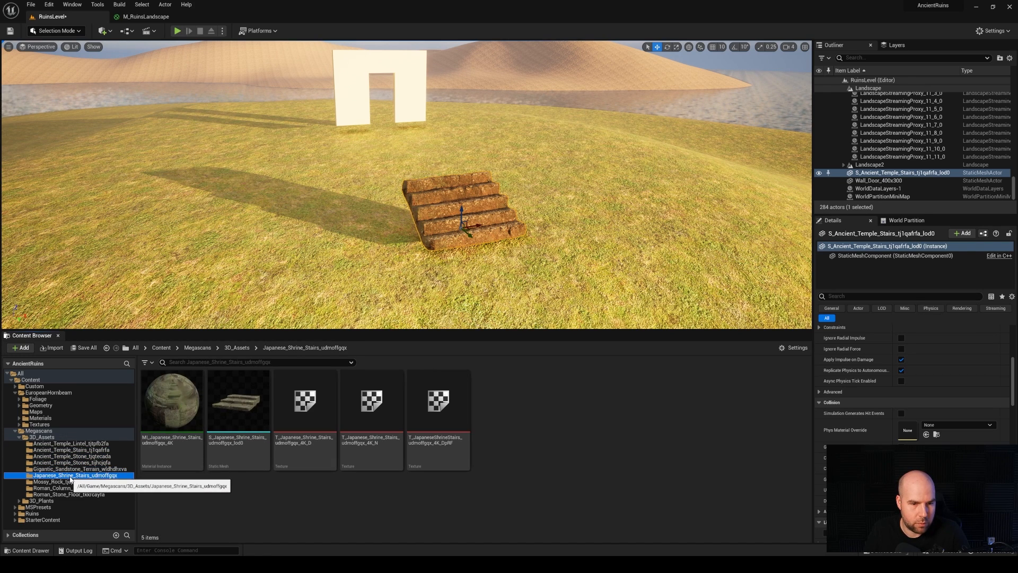
pyautogui.click(71, 469)
pyautogui.click(72, 463)
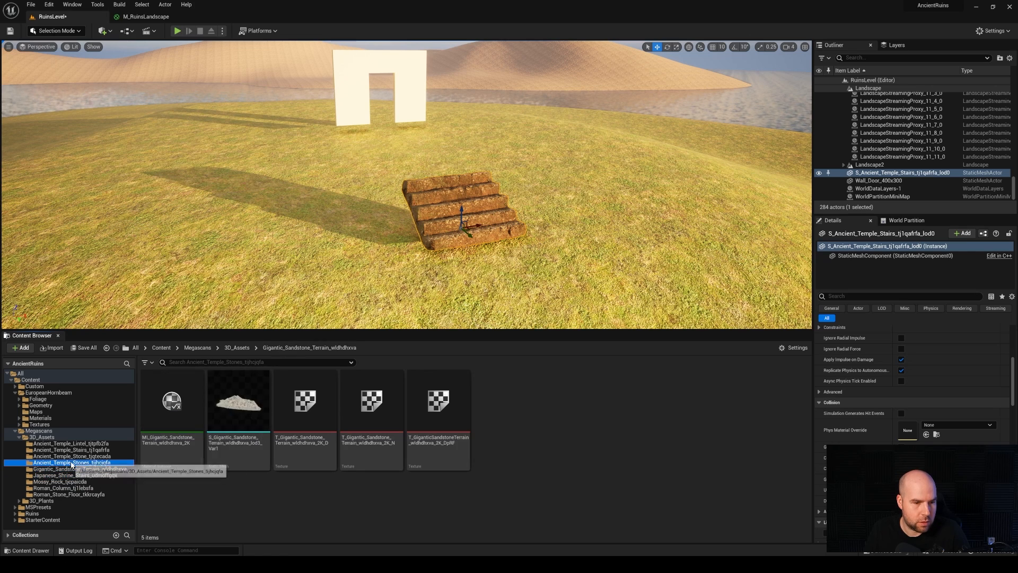
pyautogui.click(67, 494)
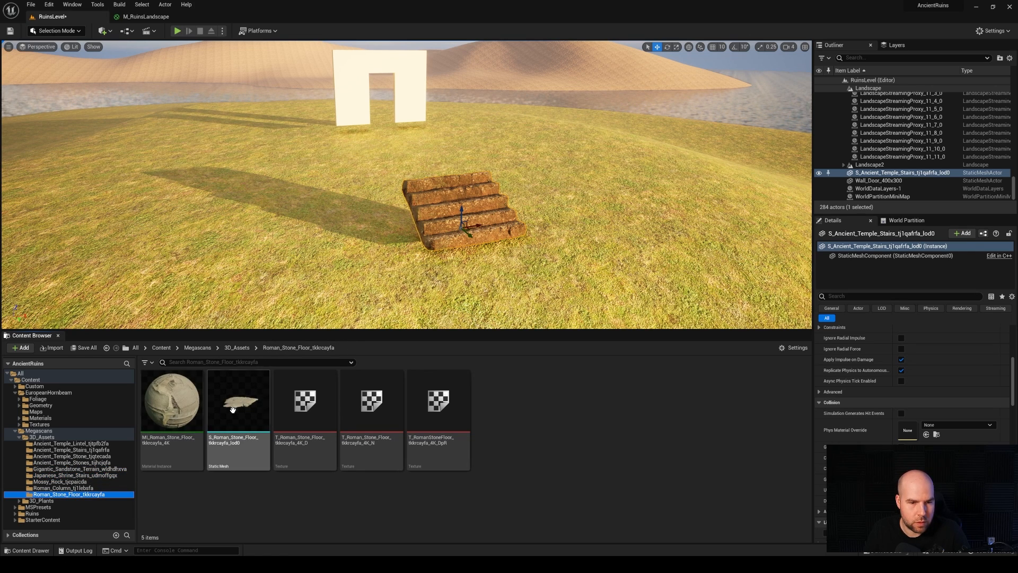
pyautogui.moveTo(233, 410); pyautogui.dragTo(360, 156)
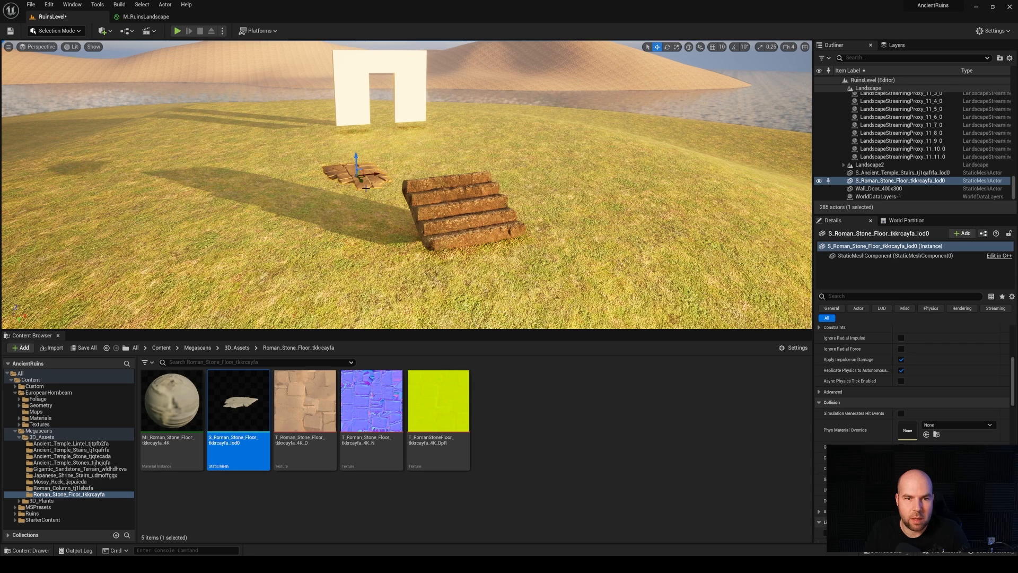
# Step: Raise and rotate the Roman stone floor, and move it against the upper end of the temple stairs
pyautogui.moveTo(355, 175); pyautogui.dragTo(404, 183)
pyautogui.press('e')
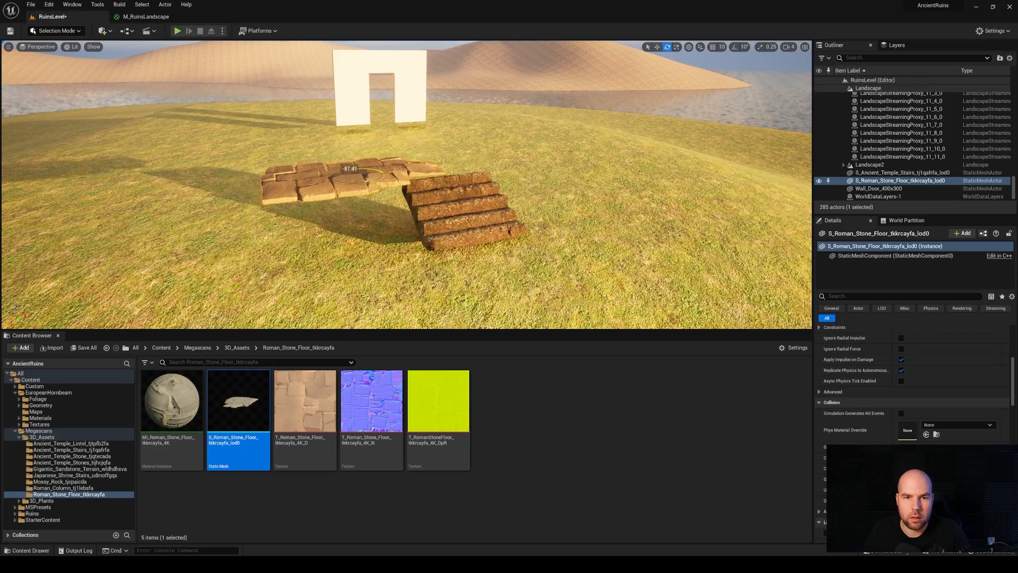
pyautogui.moveTo(404, 183); pyautogui.dragTo(398, 249, button='right')
pyautogui.press('s')
pyautogui.moveTo(420, 167)
pyautogui.mouseDown(button='right')
pyautogui.moveTo(413, 160)
pyautogui.moveTo(420, 166)
pyautogui.mouseUp(button='right')
pyautogui.press('w')
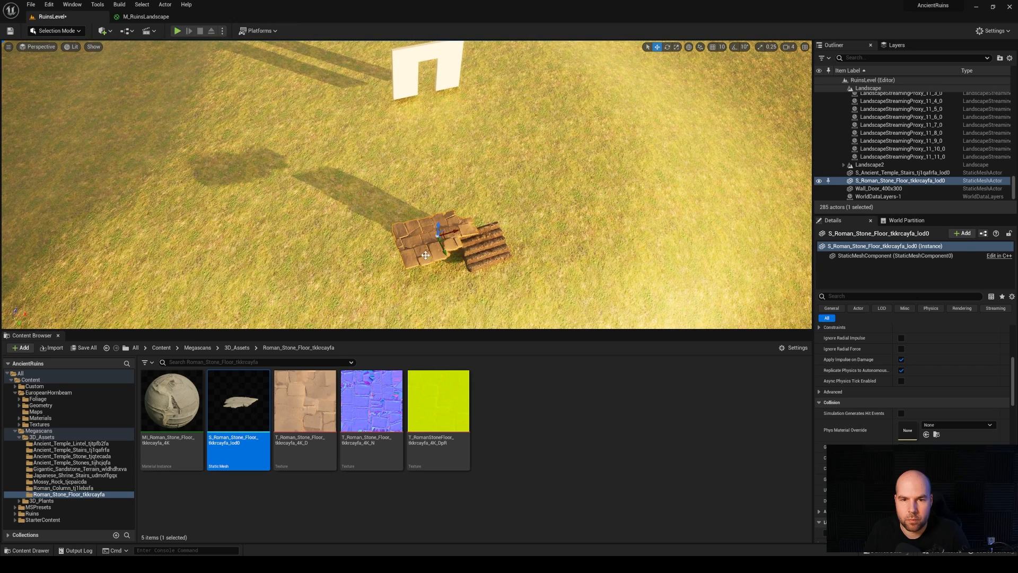
pyautogui.moveTo(443, 242); pyautogui.dragTo(468, 210)
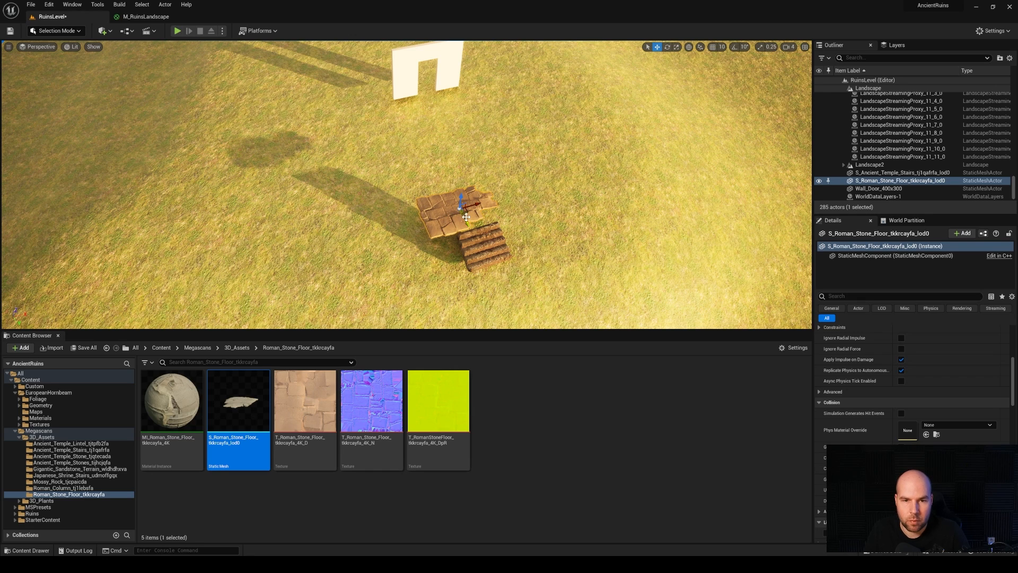
# Step: Duplicate the Roman stone floor twice, rotating and positioning the copies to extend the platform from the stairs toward the doorway wall
pyautogui.keyDown('alt'); pyautogui.moveTo(476, 227); pyautogui.dragTo(514, 200); pyautogui.keyUp('alt')
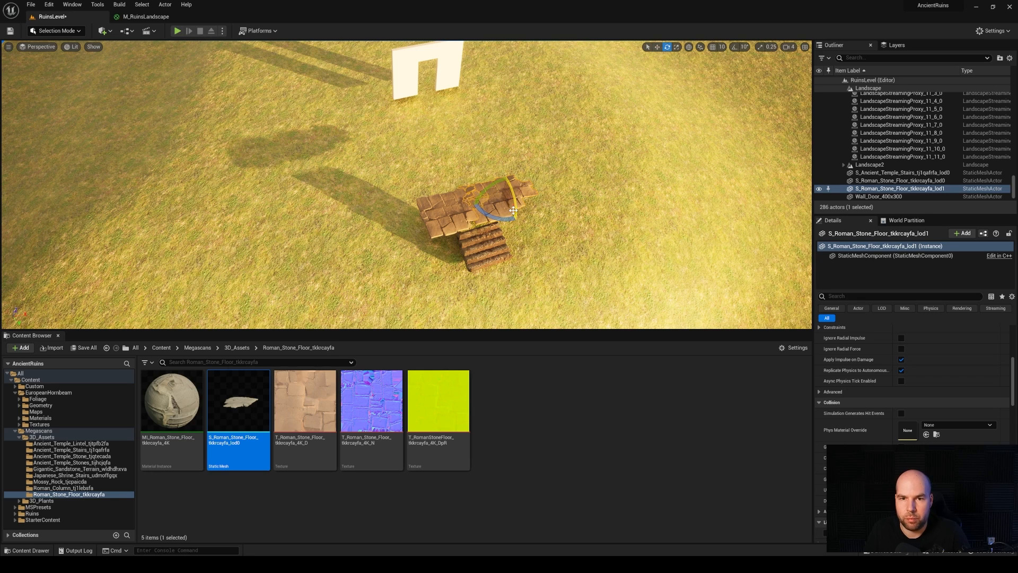
pyautogui.moveTo(528, 187); pyautogui.dragTo(523, 230)
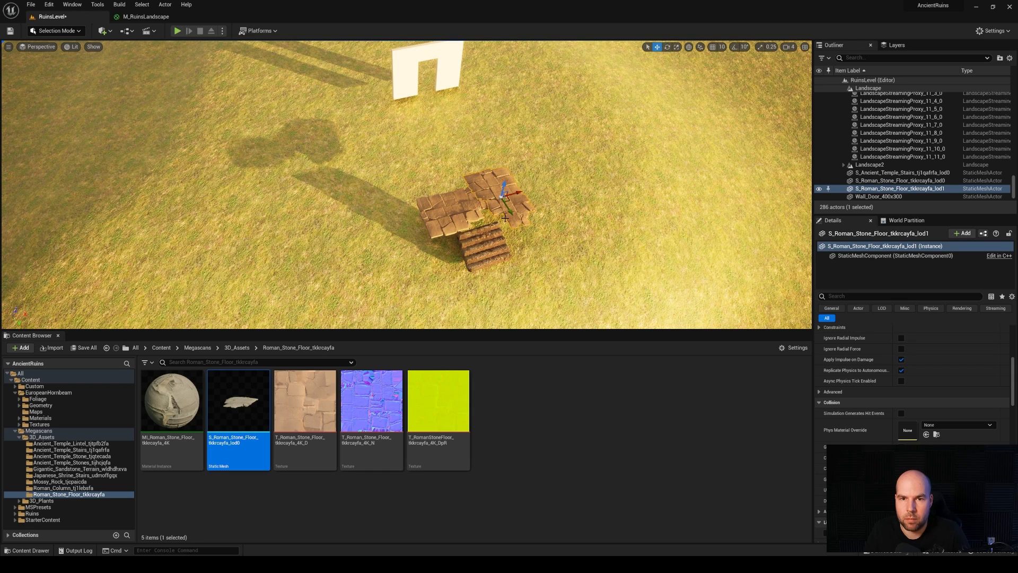
pyautogui.moveTo(505, 211); pyautogui.dragTo(499, 190)
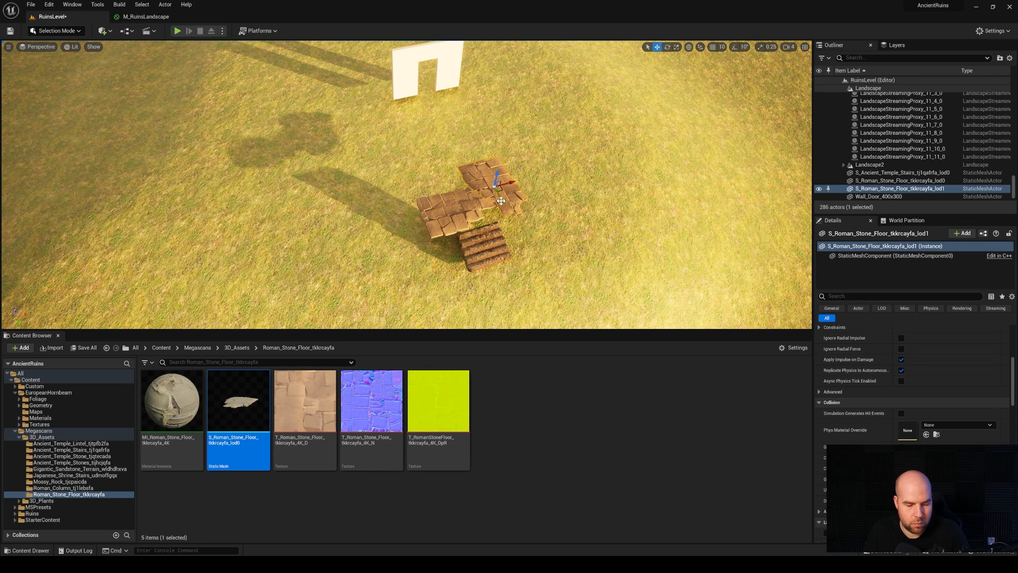
pyautogui.keyDown('alt'); pyautogui.moveTo(504, 203); pyautogui.dragTo(449, 180); pyautogui.keyUp('alt')
pyautogui.moveTo(449, 180); pyautogui.dragTo(448, 123, button='right')
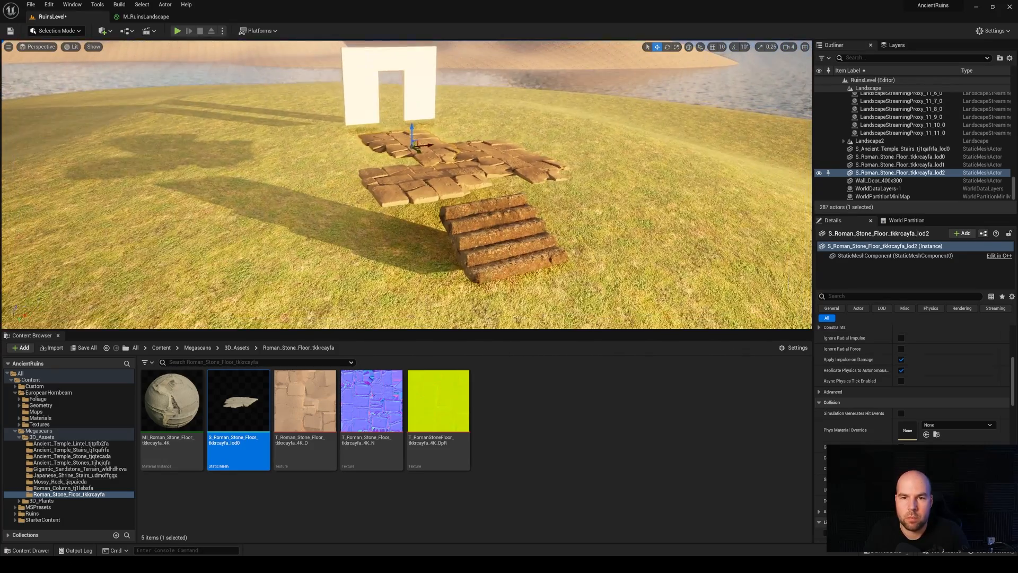
# Step: Enlarge the temple stairs to meet the stone floor, and place two Japanese_Shrine_Stairs meshes side by side at their foot
pyautogui.click(509, 246)
pyautogui.moveTo(500, 258); pyautogui.dragTo(505, 249)
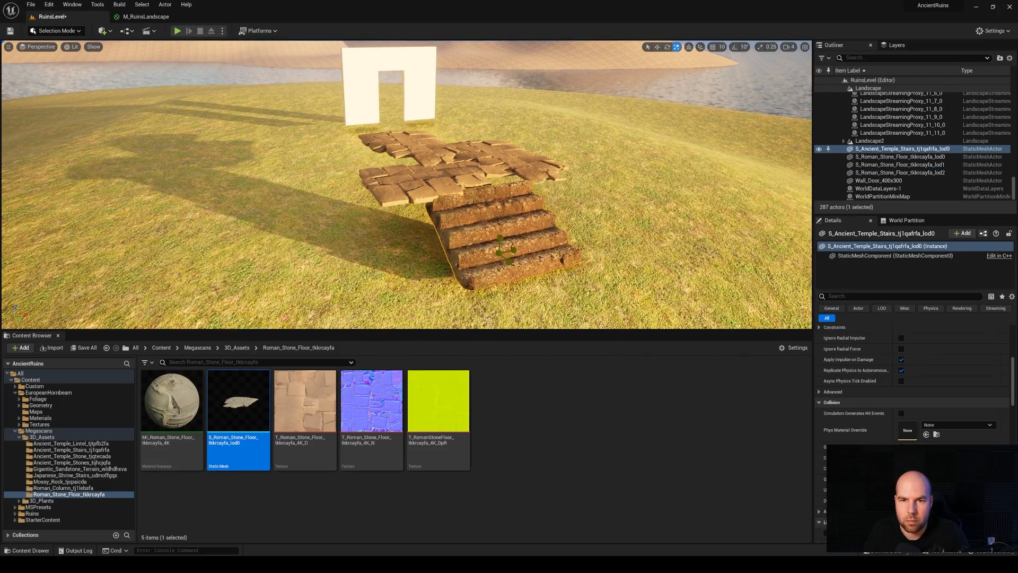
pyautogui.click(74, 475)
pyautogui.moveTo(239, 403); pyautogui.dragTo(591, 243)
pyautogui.press('w')
pyautogui.press('e')
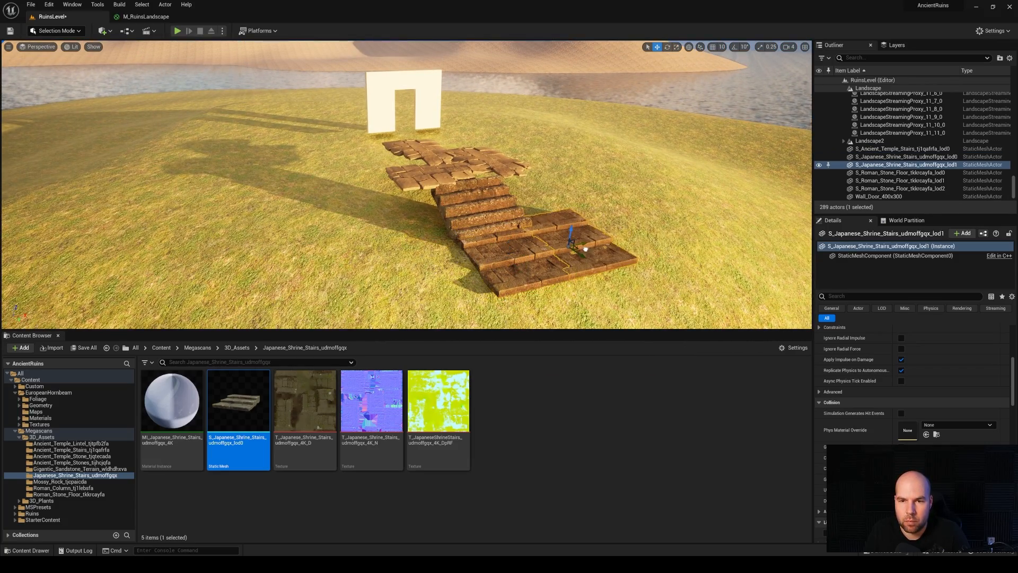
# Step: Widen the staircase by duplicating the temple stairs and the Japanese shrine stairs sideways
pyautogui.click(486, 206)
pyautogui.keyDown('alt'); pyautogui.moveTo(500, 218); pyautogui.dragTo(431, 227); pyautogui.keyUp('alt')
pyautogui.click(480, 208)
pyautogui.click(500, 261)
pyautogui.keyDown('alt'); pyautogui.moveTo(528, 254); pyautogui.dragTo(459, 269); pyautogui.keyUp('alt')
pyautogui.moveTo(459, 270)
pyautogui.mouseDown(button='right')
pyautogui.moveTo(381, 255)
pyautogui.moveTo(458, 257)
pyautogui.mouseUp(button='right')
# Step: Duplicate the rear Roman stone floor piece sideways to widen the platform above the stairs
pyautogui.click(471, 184)
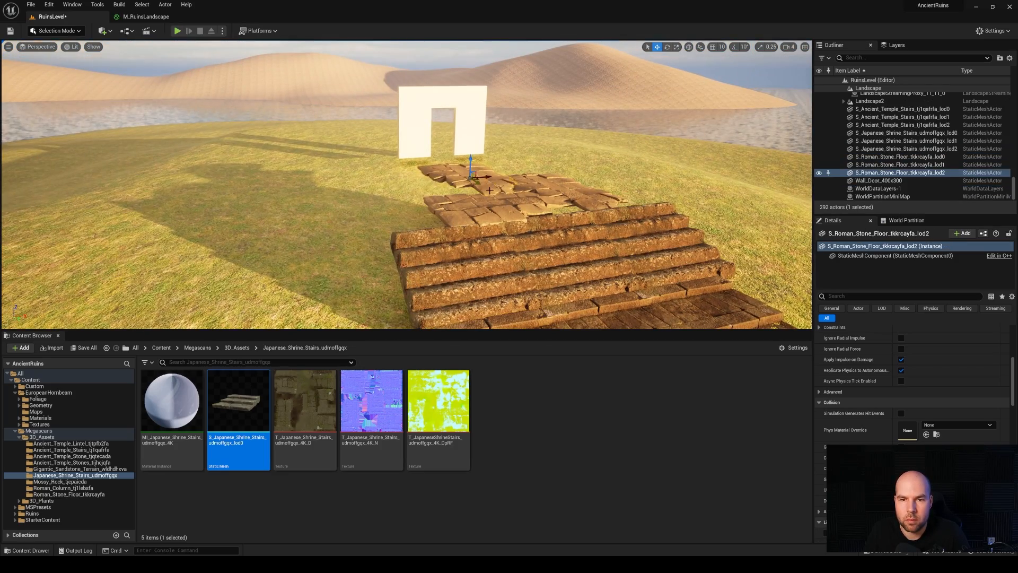
pyautogui.keyDown('alt'); pyautogui.moveTo(481, 182); pyautogui.dragTo(395, 165); pyautogui.keyUp('alt')
pyautogui.press('w')
pyautogui.moveTo(403, 186); pyautogui.dragTo(414, 233, button='right')
pyautogui.moveTo(507, 330); pyautogui.dragTo(507, 395)
pyautogui.moveTo(499, 308); pyautogui.dragTo(490, 291, button='right')
pyautogui.moveTo(498, 240)
pyautogui.mouseDown(button='right')
pyautogui.moveTo(516, 248)
pyautogui.moveTo(497, 240)
pyautogui.mouseUp(button='right')
# Step: Add two more Roman stone floor copies at the back of the platform, rotating and moving the last one to close the gap
pyautogui.click(452, 213)
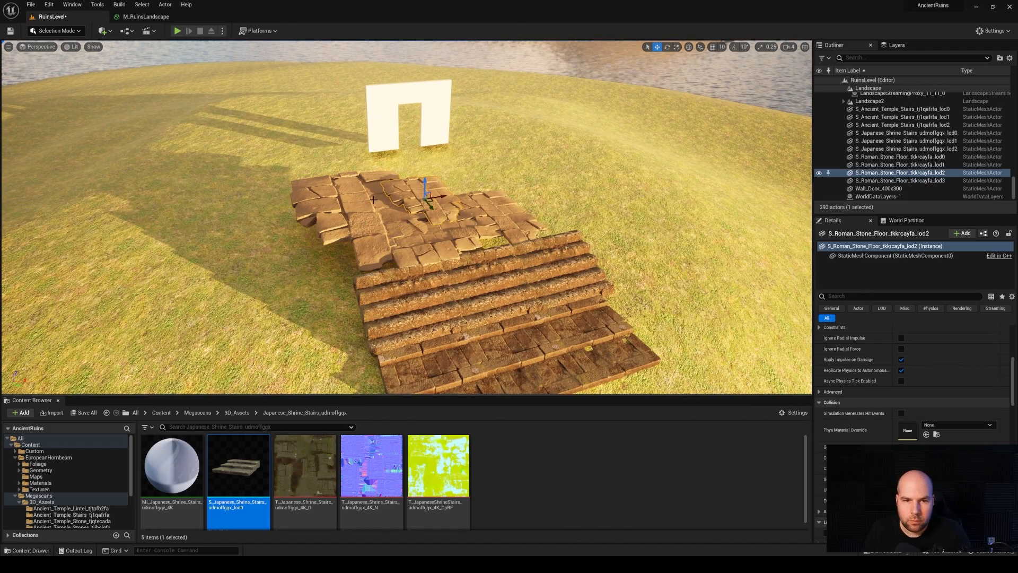
pyautogui.click(368, 229)
pyautogui.keyDown('alt'); pyautogui.moveTo(374, 211); pyautogui.dragTo(440, 140); pyautogui.keyUp('alt')
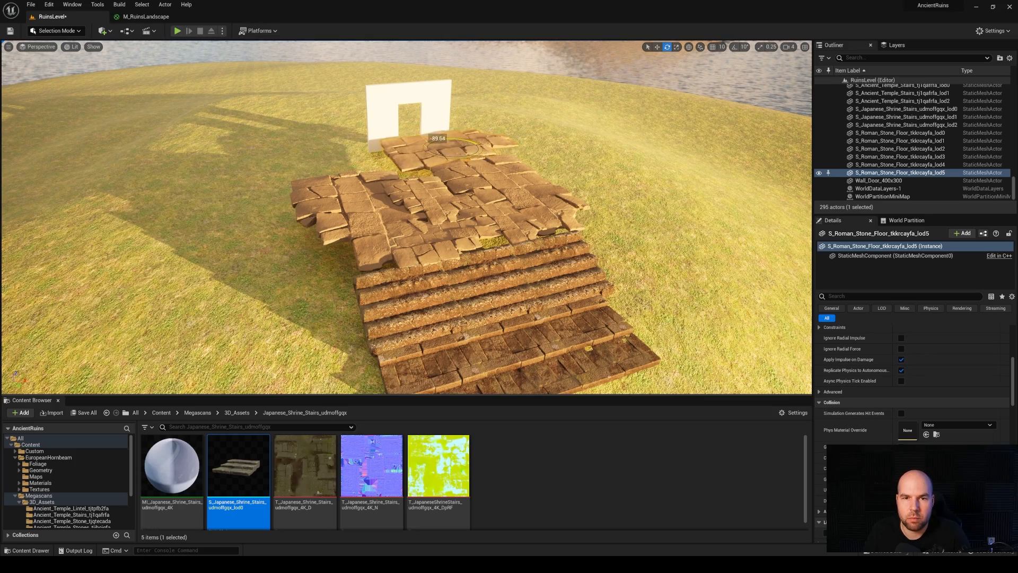
pyautogui.moveTo(444, 138)
pyautogui.mouseDown(button='right')
pyautogui.moveTo(424, 139)
pyautogui.moveTo(444, 138)
pyautogui.mouseUp(button='right')
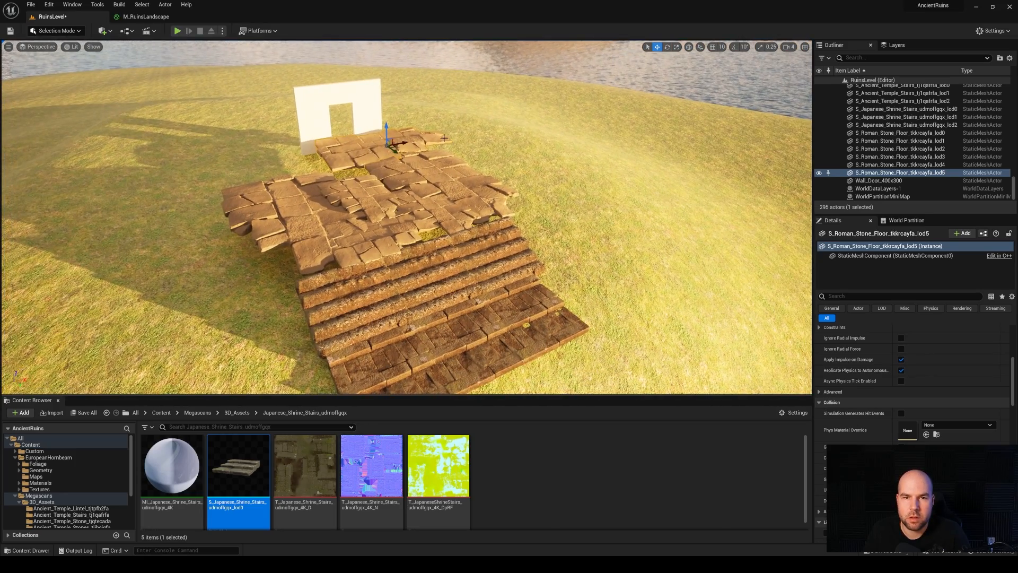
pyautogui.moveTo(406, 142); pyautogui.dragTo(365, 174)
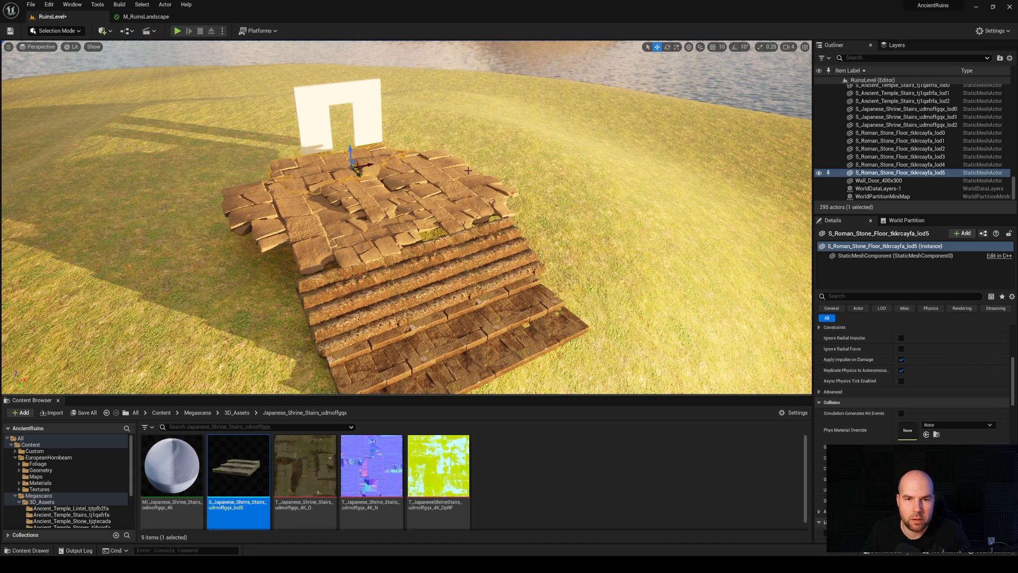
pyautogui.click(429, 229)
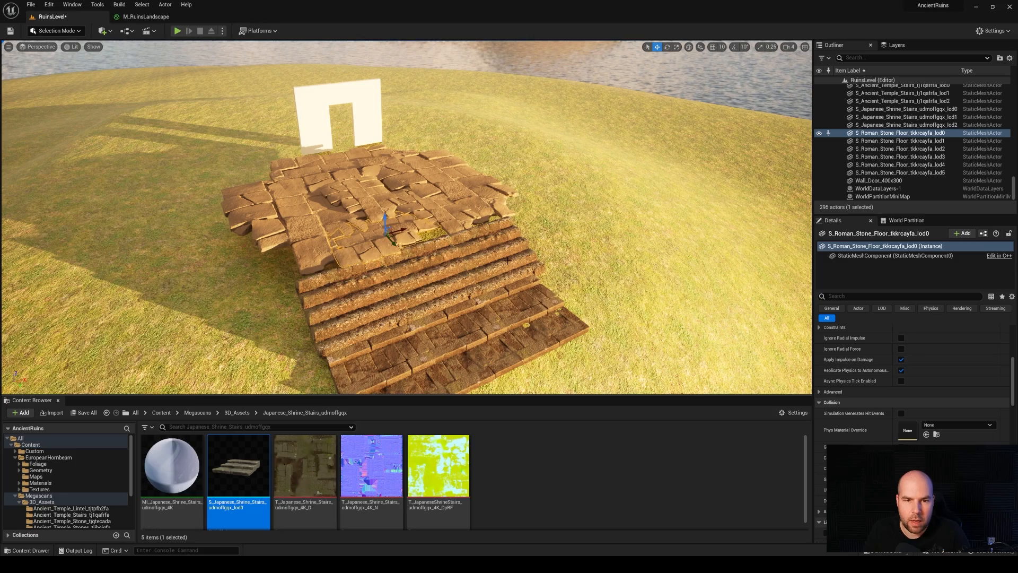
pyautogui.press('d')
pyautogui.moveTo(507, 260); pyautogui.dragTo(485, 260, button='right')
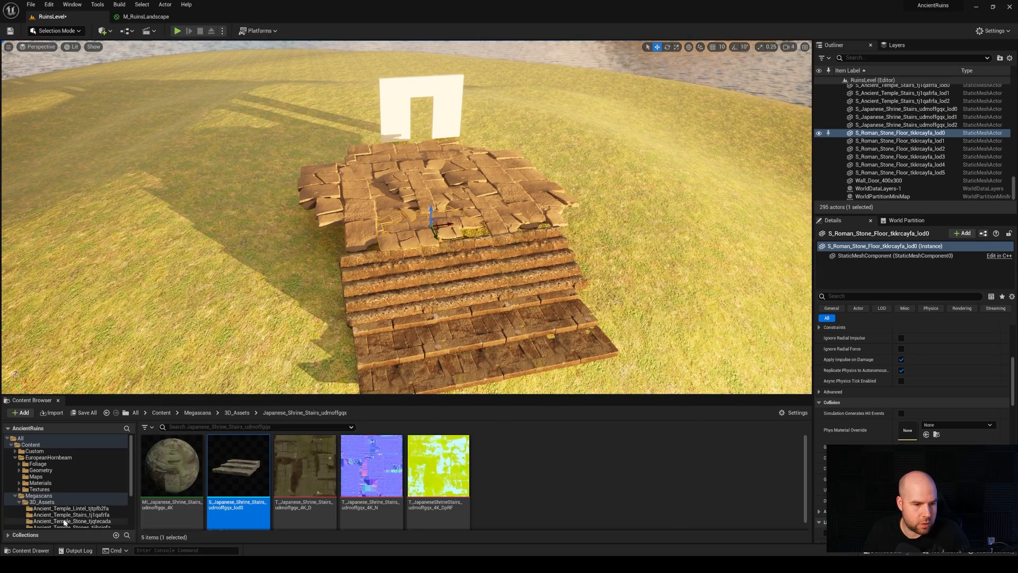
# Step: Place the Ancient_Temple_Lintel mesh, rotate it to follow the stair slope, and move it against one side of the stairs
pyautogui.click(19, 503)
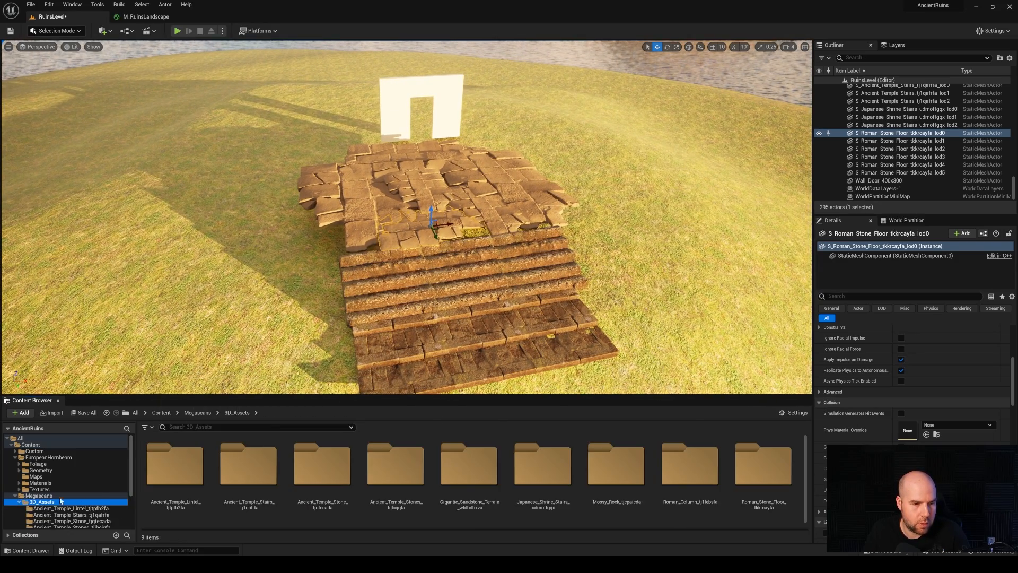
pyautogui.scroll(-2, 64, 477)
pyautogui.click(88, 450)
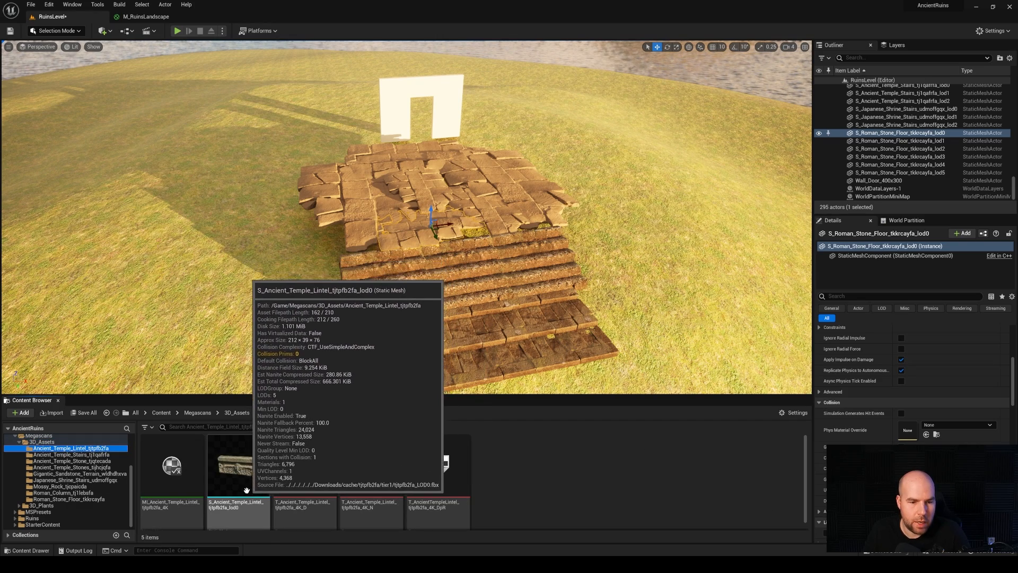
pyautogui.moveTo(254, 482); pyautogui.dragTo(614, 270)
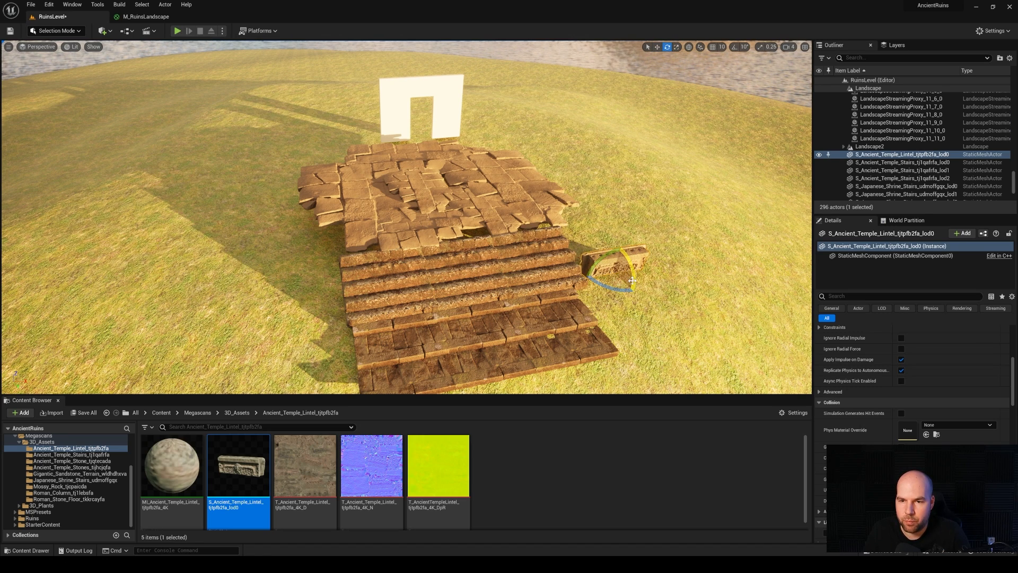
pyautogui.moveTo(644, 268); pyautogui.dragTo(635, 298)
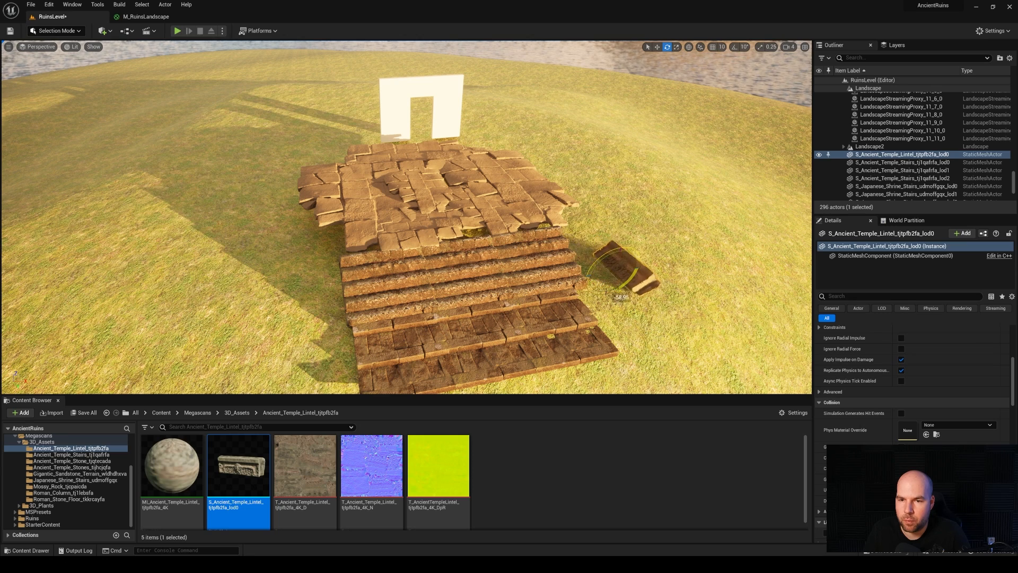
pyautogui.moveTo(622, 294); pyautogui.dragTo(604, 302)
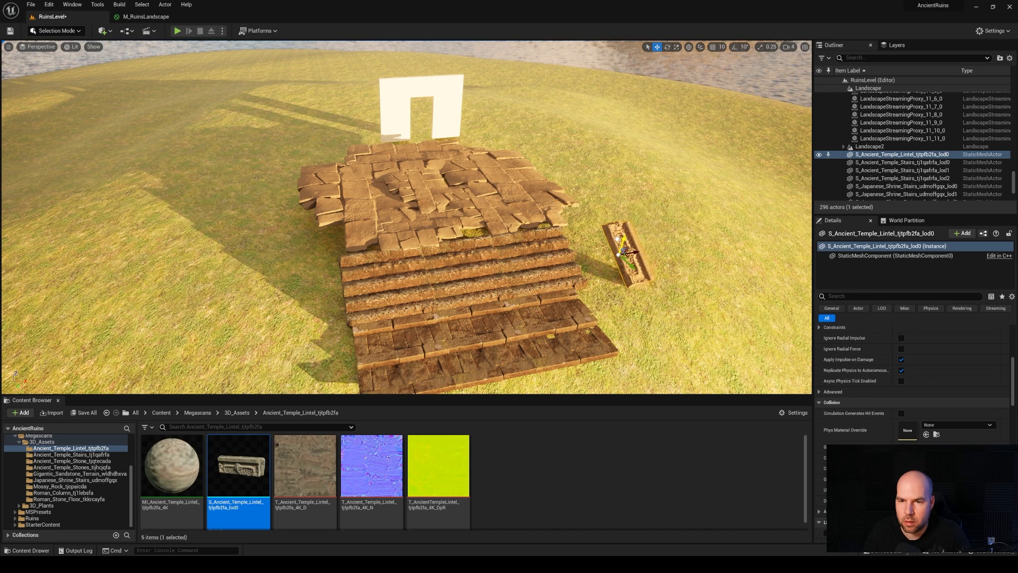
pyautogui.moveTo(618, 254); pyautogui.dragTo(527, 268)
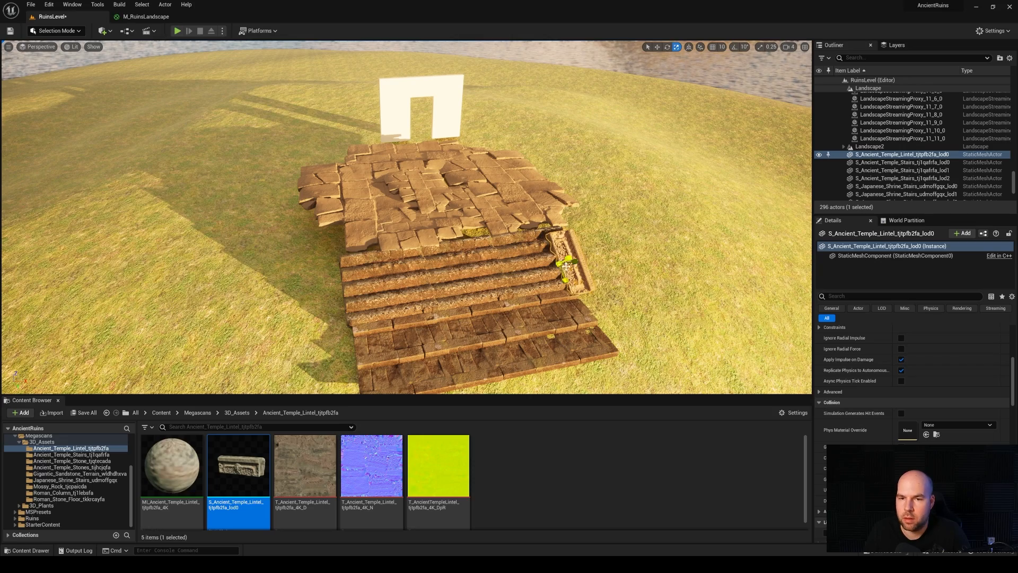
# Step: Enlarge the temple lintel and duplicate it along the opposite side of the stairs
pyautogui.moveTo(566, 266); pyautogui.dragTo(346, 290)
pyautogui.moveTo(346, 290); pyautogui.dragTo(467, 309, button='right')
pyautogui.moveTo(388, 310); pyautogui.dragTo(389, 298)
pyautogui.moveTo(388, 299); pyautogui.dragTo(345, 289, button='right')
pyautogui.moveTo(531, 183); pyautogui.dragTo(496, 199, button='right')
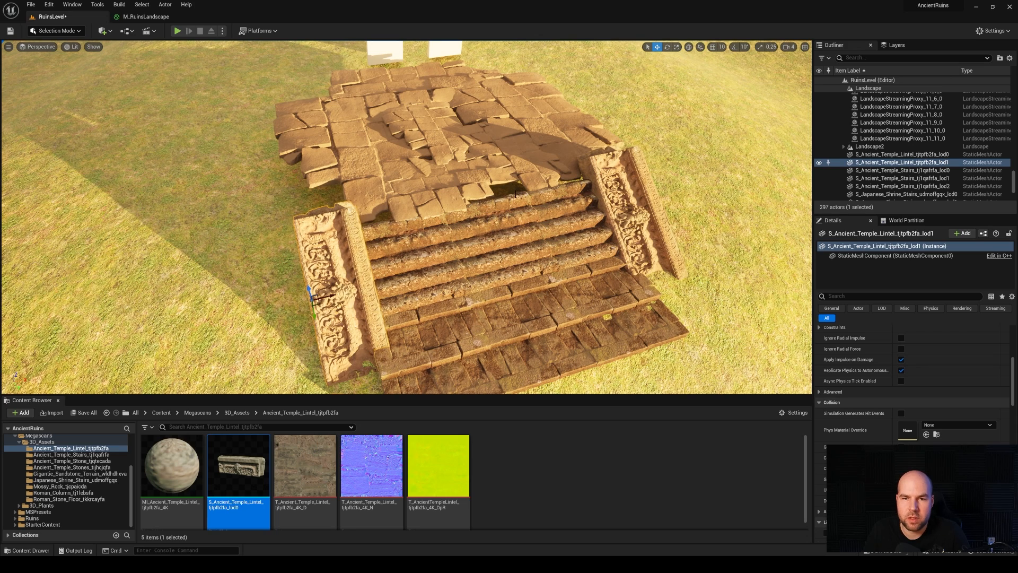
# Step: Duplicate the front Roman stone floor piece to fill the platform edge between the stairs and the lintel
pyautogui.click(472, 190)
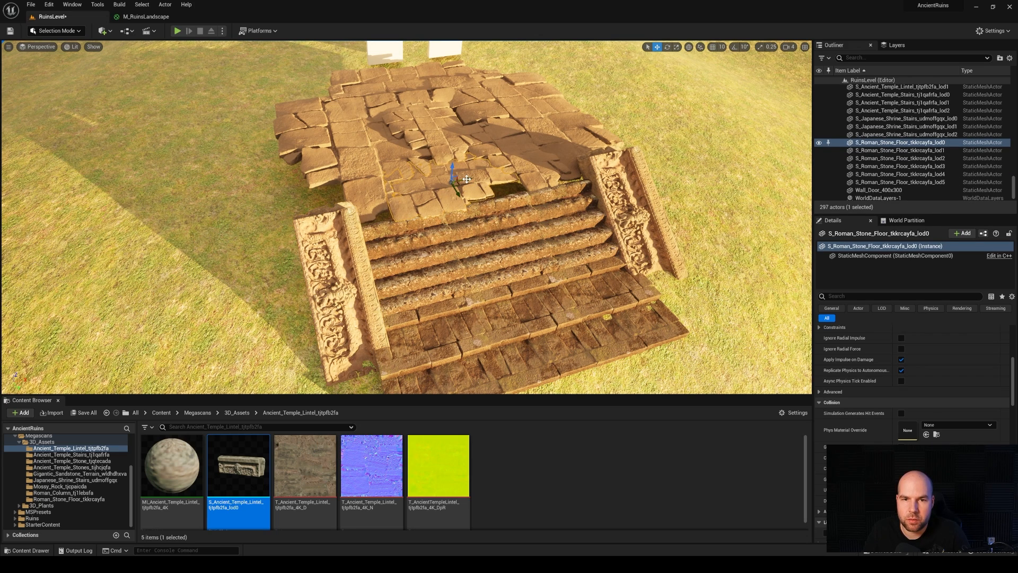
pyautogui.keyDown('alt'); pyautogui.moveTo(467, 179); pyautogui.dragTo(363, 184); pyautogui.keyUp('alt')
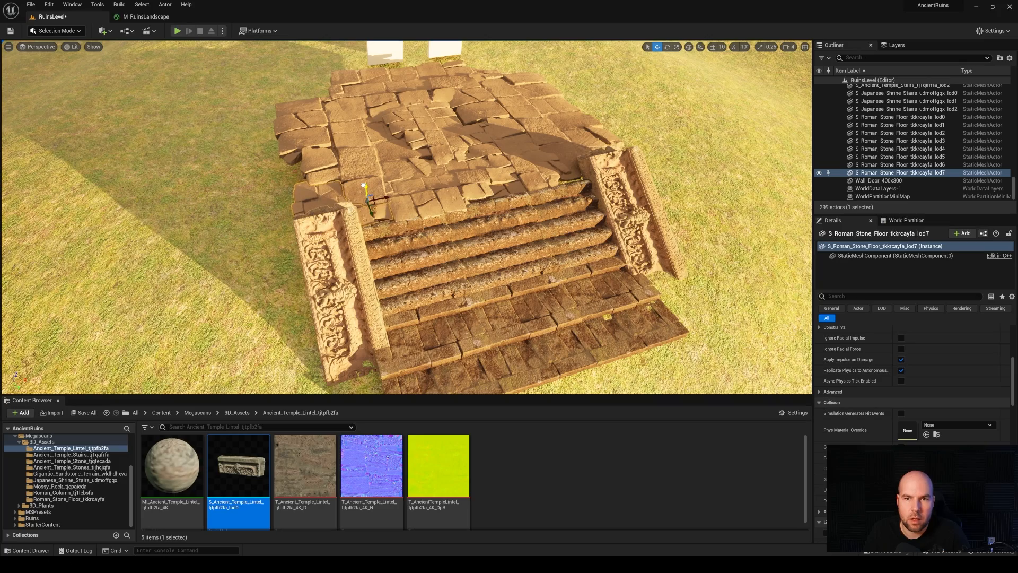
pyautogui.moveTo(363, 185); pyautogui.dragTo(387, 194, button='right')
# Step: Place the Ancient_Temple_Stone mesh from the Megascans 3D_Assets folder beside the platform, behind a stair lintel
pyautogui.click(68, 455)
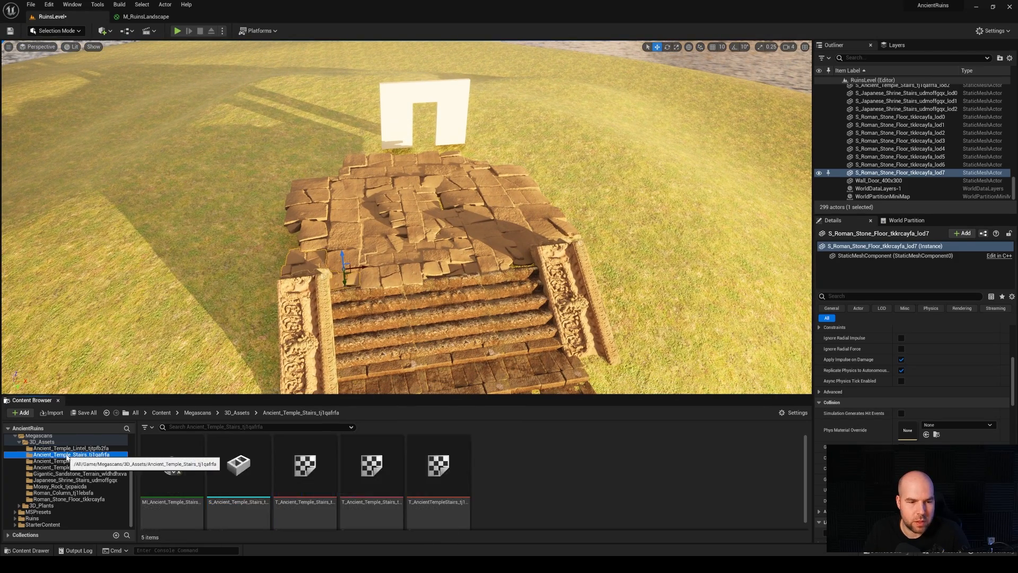
pyautogui.click(67, 467)
pyautogui.click(72, 461)
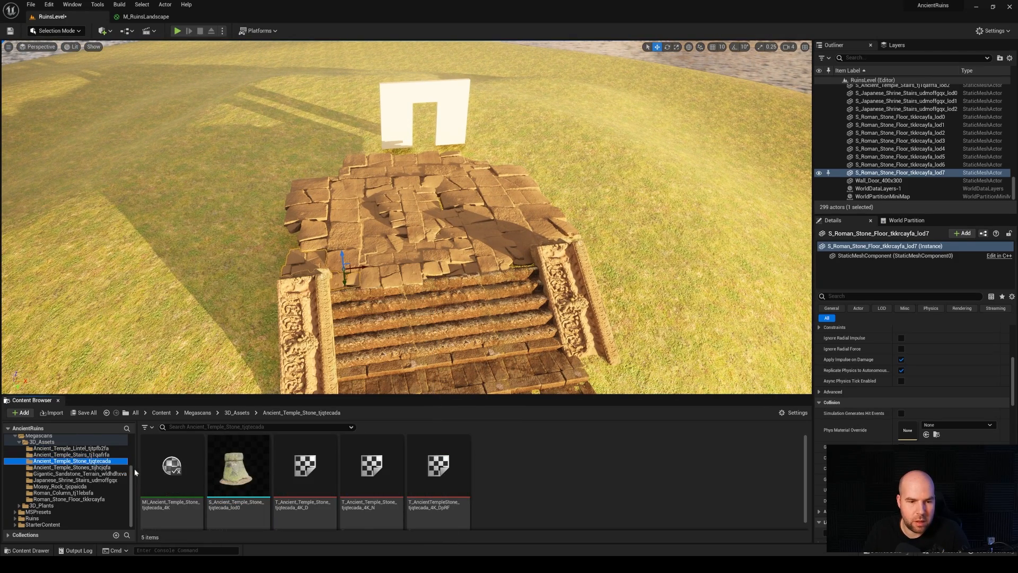
pyautogui.moveTo(239, 467); pyautogui.dragTo(265, 274)
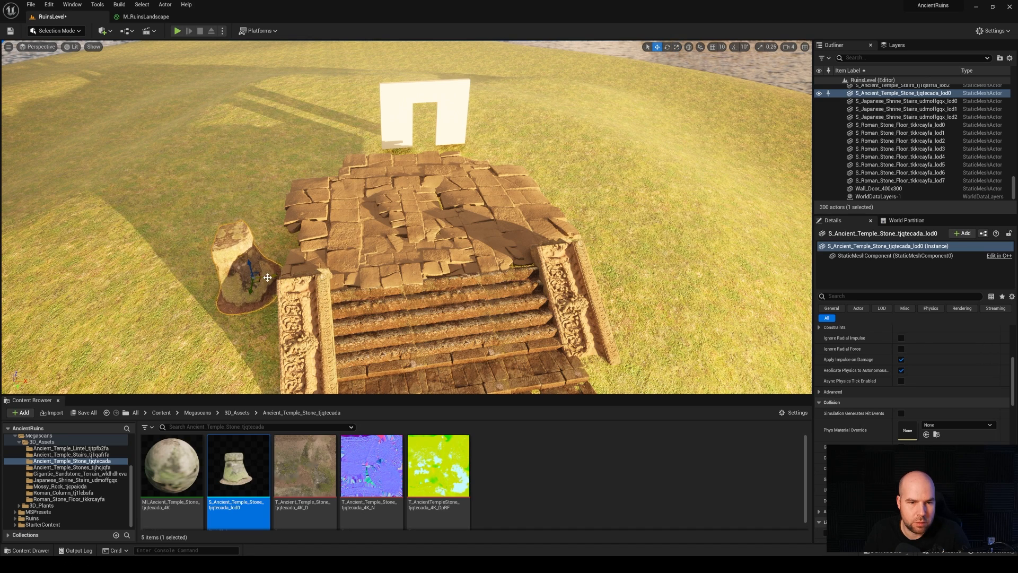
# Step: Position the temple stone behind one lintel, and place a rotated copy behind the lintel across the stairs
pyautogui.moveTo(267, 277); pyautogui.dragTo(546, 252)
pyautogui.press('e')
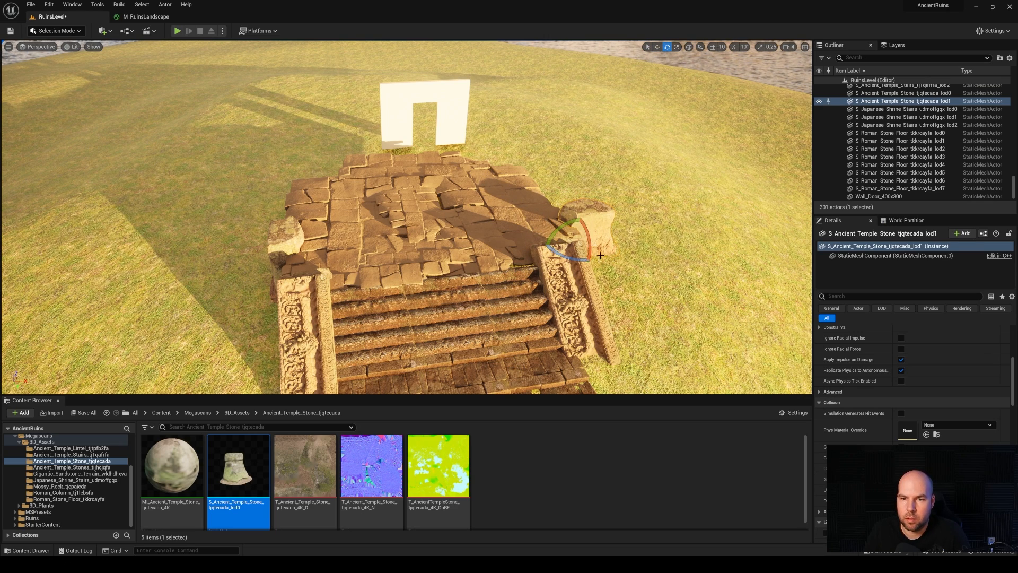
pyautogui.press('w')
pyautogui.moveTo(601, 255); pyautogui.dragTo(610, 257, button='right')
pyautogui.moveTo(570, 248); pyautogui.dragTo(578, 259)
# Step: Place the Ancient_Temple_Stones mesh, enlarge and rotate it, and move it against the platform's side behind the temple stone
pyautogui.click(84, 467)
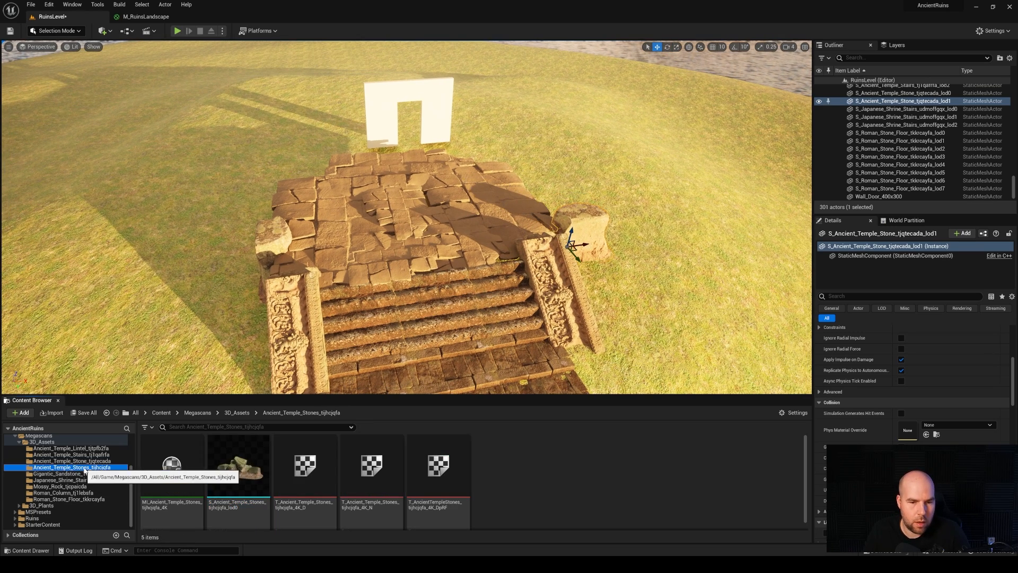
pyautogui.moveTo(239, 465); pyautogui.dragTo(189, 289)
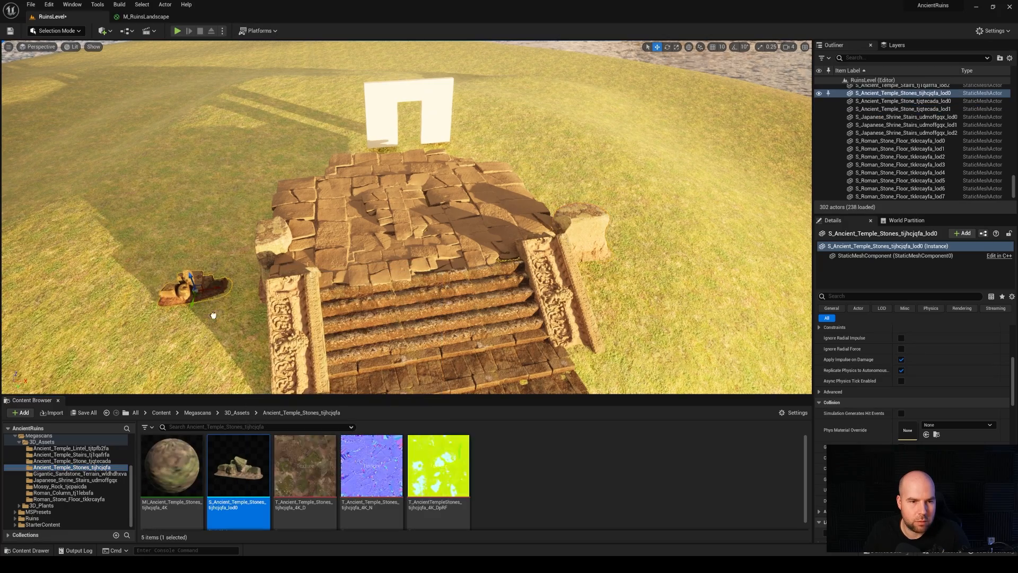
pyautogui.moveTo(351, 294); pyautogui.dragTo(257, 208, button='right')
pyautogui.press('s')
pyautogui.press('q')
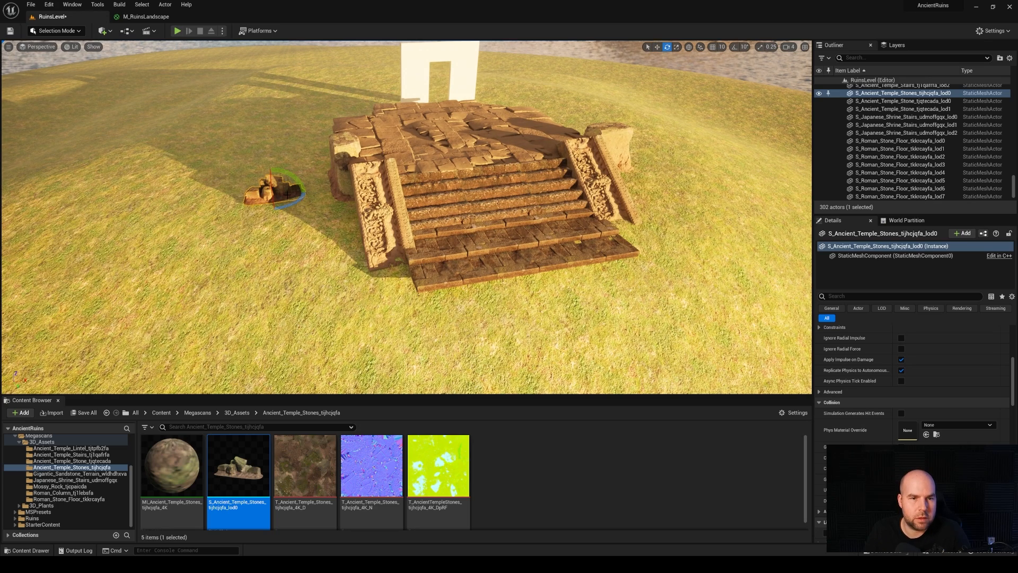
pyautogui.moveTo(277, 197); pyautogui.dragTo(265, 218)
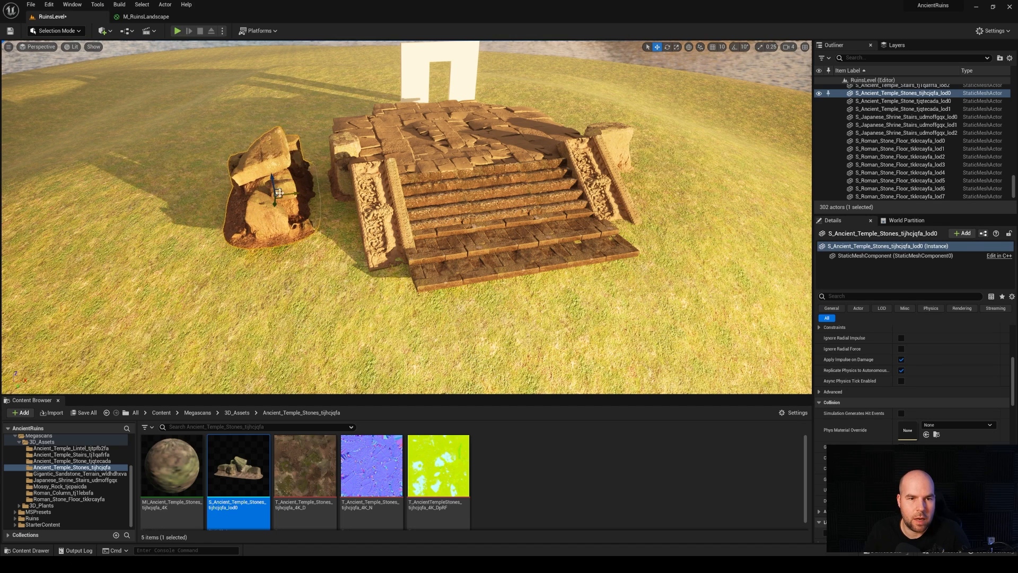
pyautogui.moveTo(343, 148); pyautogui.dragTo(329, 163)
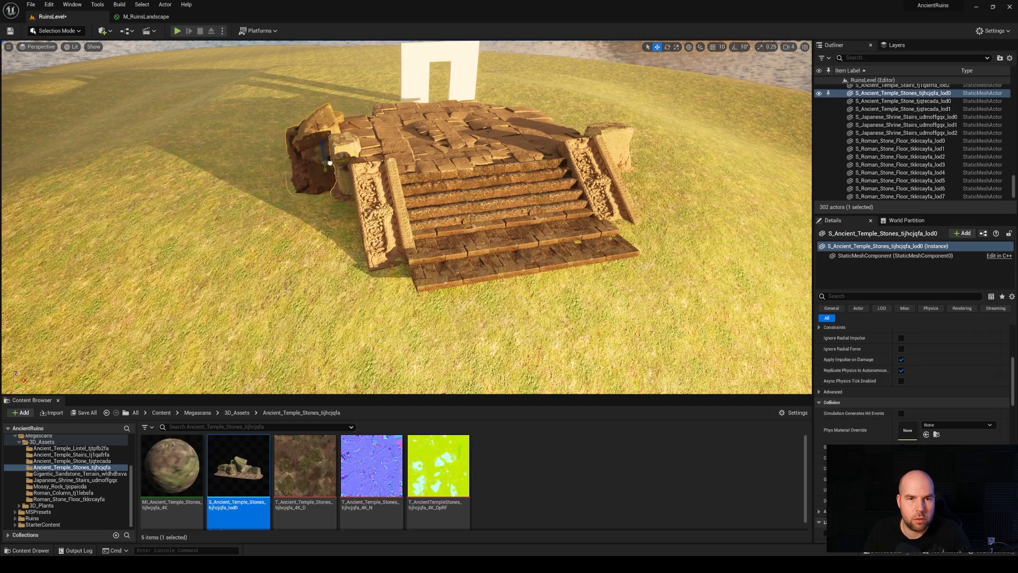
# Step: Duplicate the temple stones pile around the platform's side and back edges, ending in front of the doorway wall
pyautogui.moveTo(326, 164)
pyautogui.mouseDown(button='right')
pyautogui.moveTo(327, 212)
pyautogui.moveTo(342, 103)
pyautogui.moveTo(345, 167)
pyautogui.mouseUp(button='right')
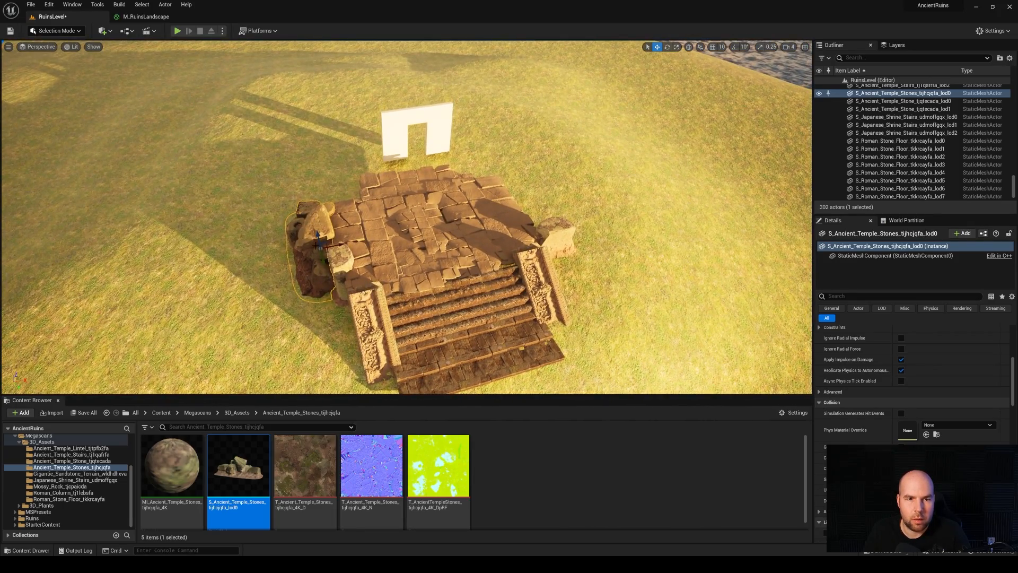
pyautogui.keyDown('alt'); pyautogui.moveTo(327, 250); pyautogui.dragTo(322, 204); pyautogui.keyUp('alt')
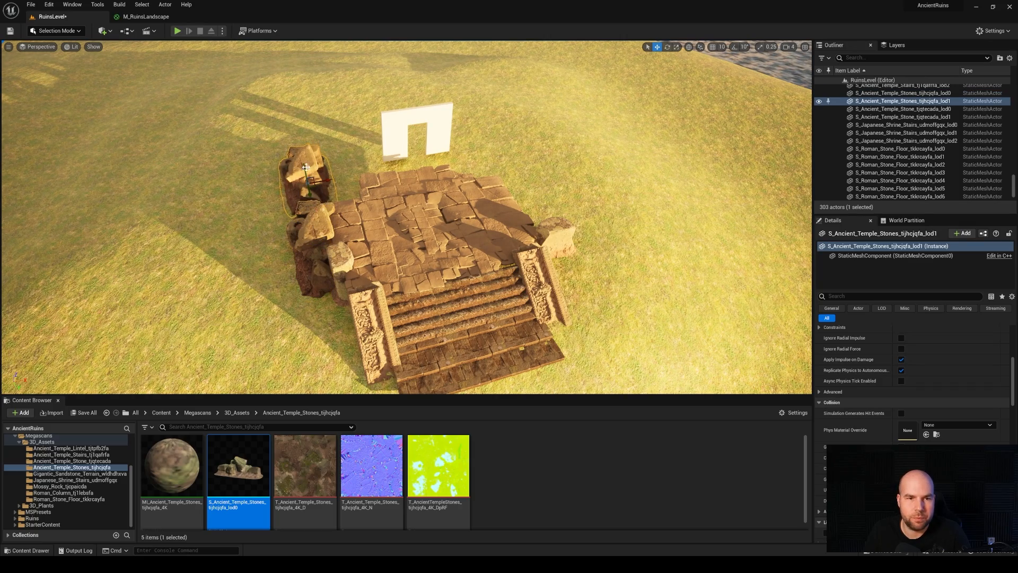
pyautogui.moveTo(350, 172); pyautogui.dragTo(448, 176, button='right')
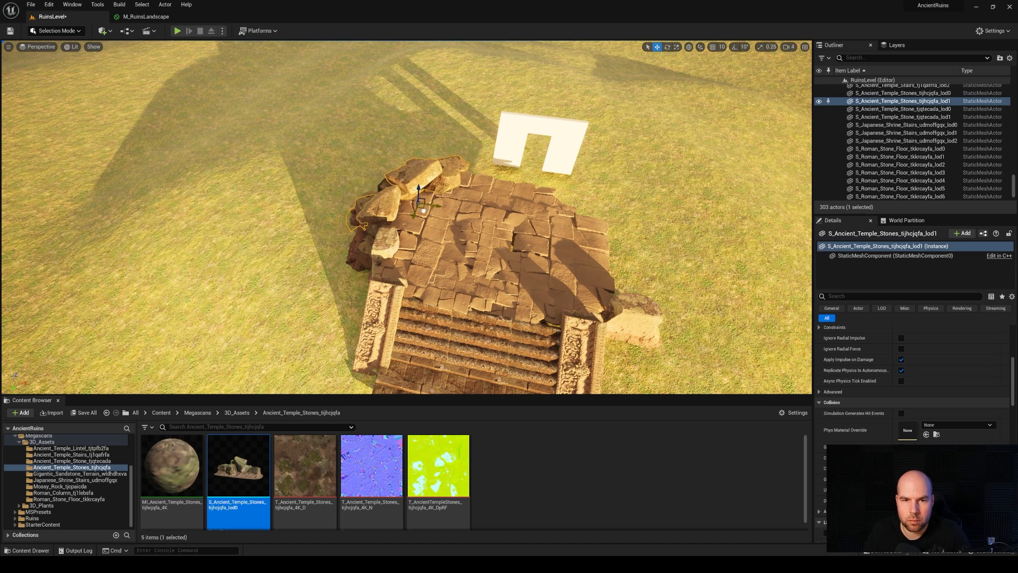
pyautogui.keyDown('alt'); pyautogui.moveTo(471, 204); pyautogui.dragTo(569, 216); pyautogui.keyUp('alt')
pyautogui.moveTo(569, 216); pyautogui.dragTo(610, 216, button='right')
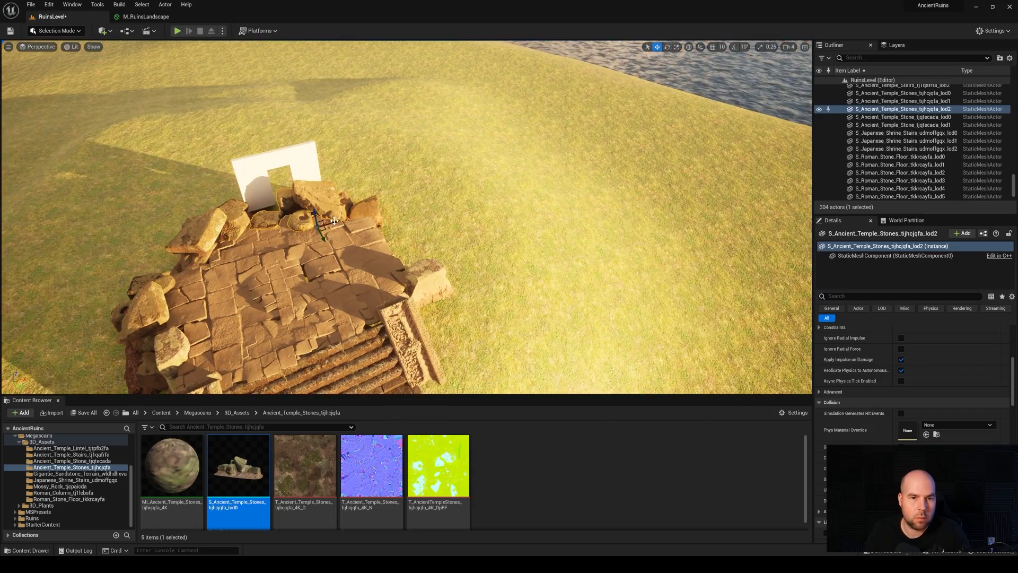
# Step: Duplicate the temple stones pile along the platform's other side, and place another copy beside the foot of the stairs
pyautogui.keyDown('alt'); pyautogui.moveTo(331, 221); pyautogui.dragTo(408, 225); pyautogui.keyUp('alt')
pyautogui.moveTo(408, 225); pyautogui.dragTo(379, 225, button='right')
pyautogui.keyDown('alt'); pyautogui.moveTo(457, 146); pyautogui.dragTo(563, 200); pyautogui.keyUp('alt')
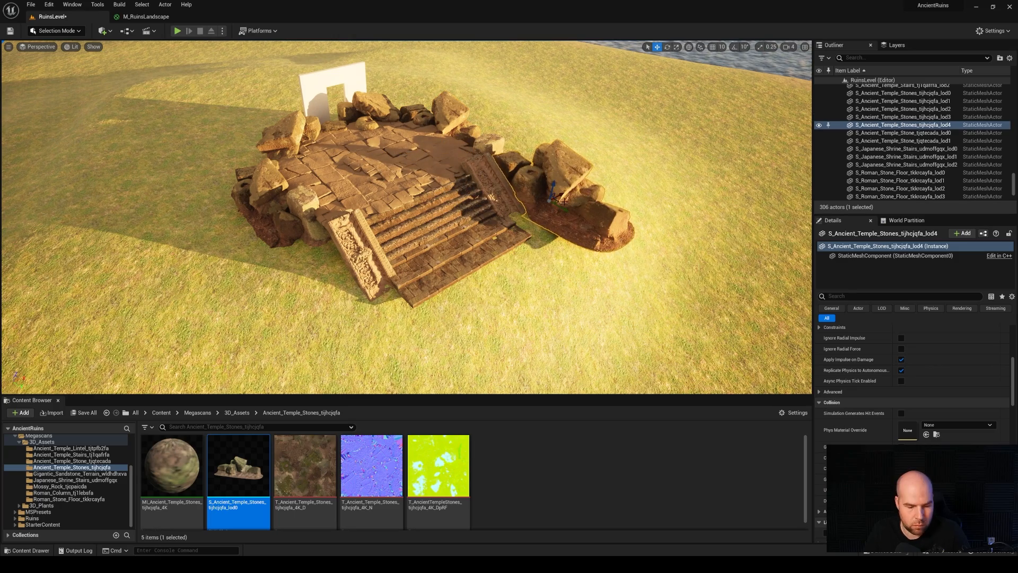
pyautogui.moveTo(564, 201); pyautogui.dragTo(551, 202, button='right')
pyautogui.moveTo(583, 184); pyautogui.dragTo(600, 229)
pyautogui.press('e')
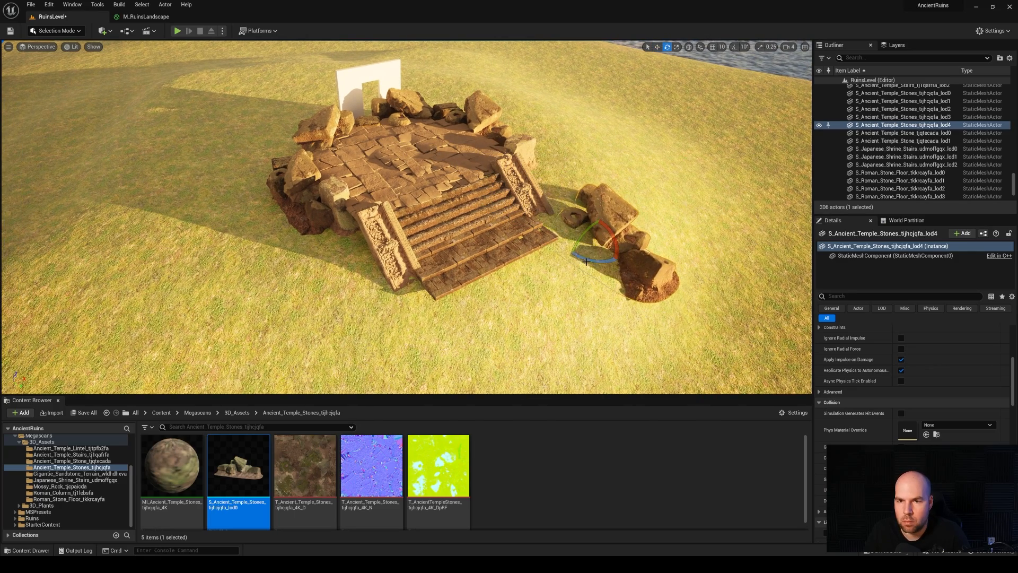
# Step: Place a copy of the temple stones pile on the opposite side of the stairs, in front of the platform, and rotate it
pyautogui.moveTo(600, 268); pyautogui.dragTo(309, 256)
pyautogui.press('w')
pyautogui.moveTo(309, 256)
pyautogui.mouseDown(button='right')
pyautogui.moveTo(254, 265)
pyautogui.moveTo(318, 266)
pyautogui.mouseUp(button='right')
pyautogui.press('e')
pyautogui.moveTo(320, 345); pyautogui.dragTo(357, 339)
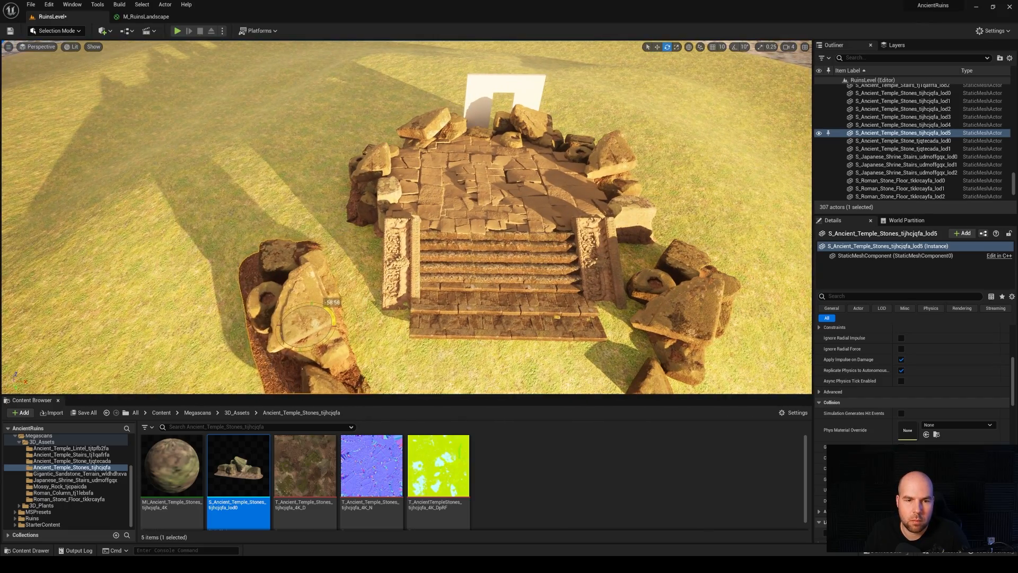
pyautogui.moveTo(356, 339); pyautogui.dragTo(358, 287, button='right')
pyautogui.moveTo(366, 313); pyautogui.dragTo(345, 297)
# Step: Add two more temple stones piles along that side, one behind the lintel and one linking it to the front pile
pyautogui.press('w')
pyautogui.moveTo(354, 259); pyautogui.dragTo(357, 163)
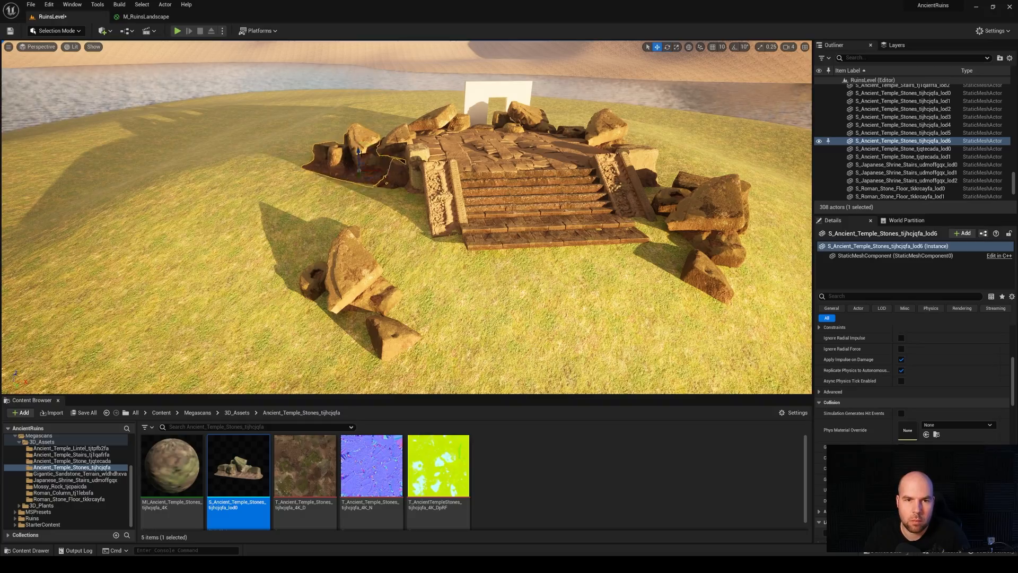
pyautogui.moveTo(358, 163); pyautogui.dragTo(442, 228, button='right')
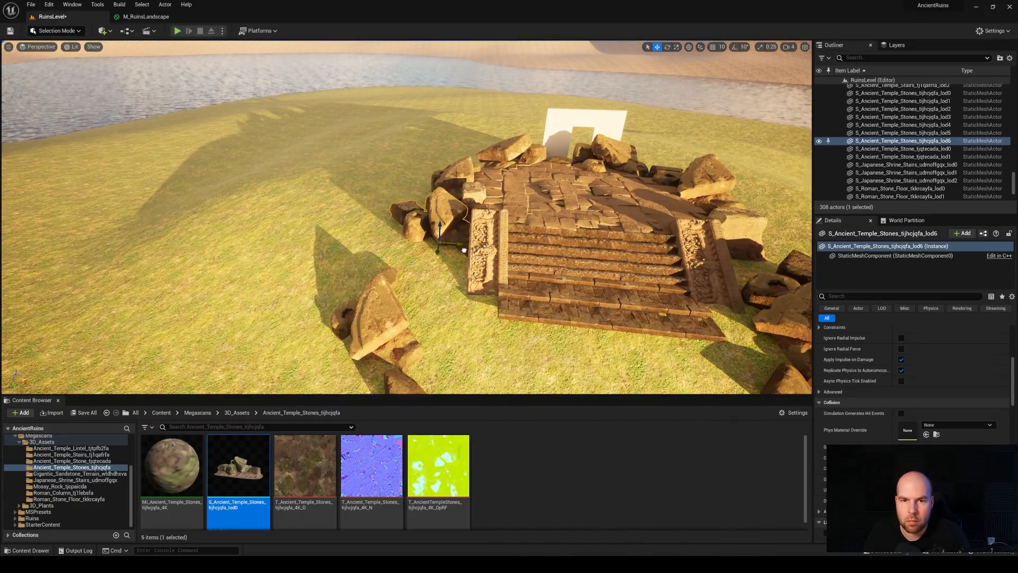
pyautogui.keyDown('alt'); pyautogui.moveTo(441, 228); pyautogui.dragTo(439, 236); pyautogui.keyUp('alt')
pyautogui.moveTo(439, 236); pyautogui.dragTo(477, 240, button='right')
pyautogui.moveTo(478, 239)
pyautogui.mouseDown()
pyautogui.moveTo(470, 252)
pyautogui.moveTo(436, 255)
pyautogui.moveTo(463, 246)
pyautogui.mouseUp()
pyautogui.press('e')
pyautogui.press('w')
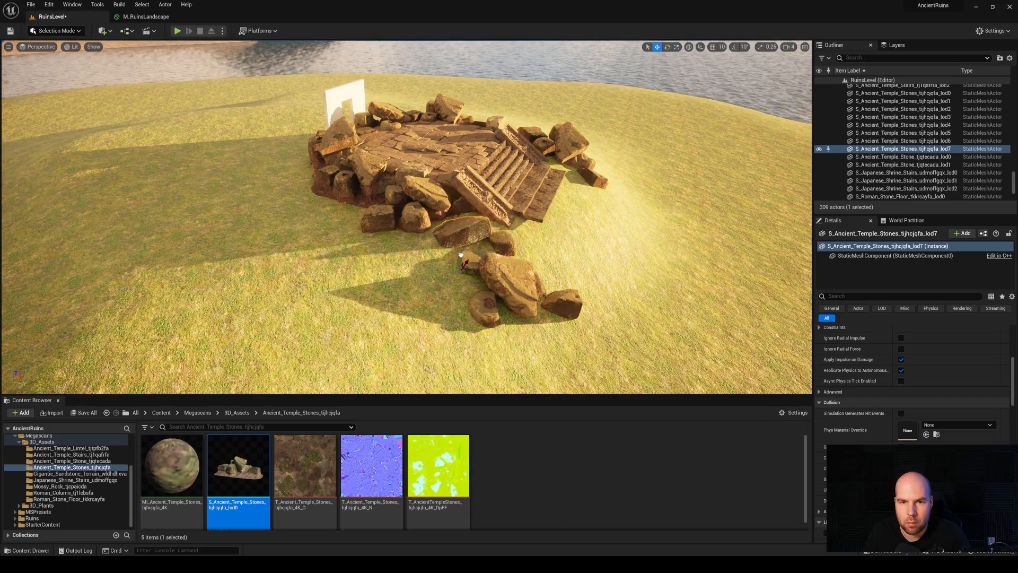
pyautogui.moveTo(463, 246); pyautogui.dragTo(562, 207, button='right')
# Step: Place the Gigantic_Sandstone_Terrain mesh from the Megascans 3D_Assets folder across the water behind the island as a background mountain
pyautogui.click(68, 473)
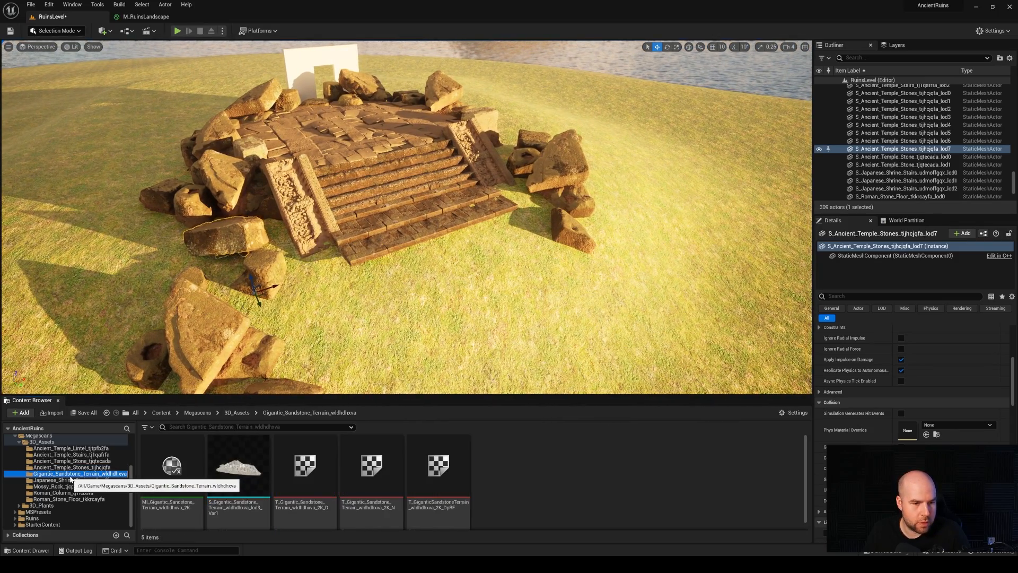
pyautogui.click(60, 479)
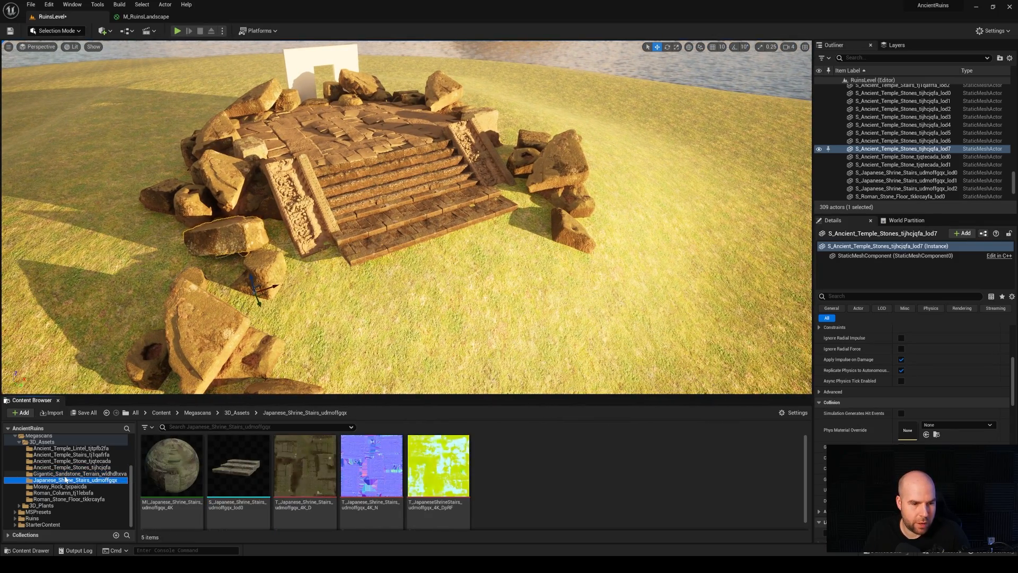
pyautogui.click(61, 473)
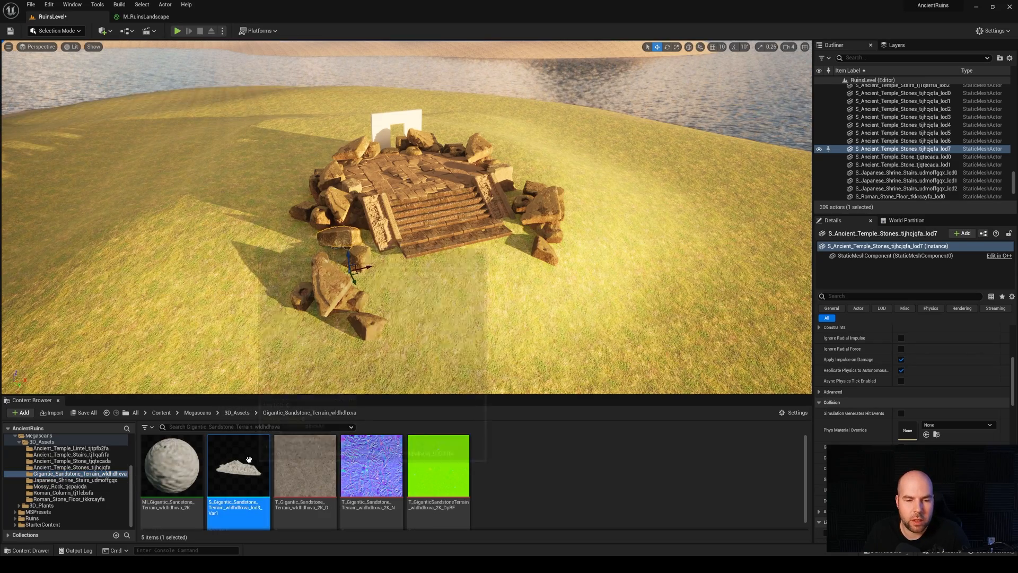
pyautogui.moveTo(315, 265); pyautogui.dragTo(298, 260, button='right')
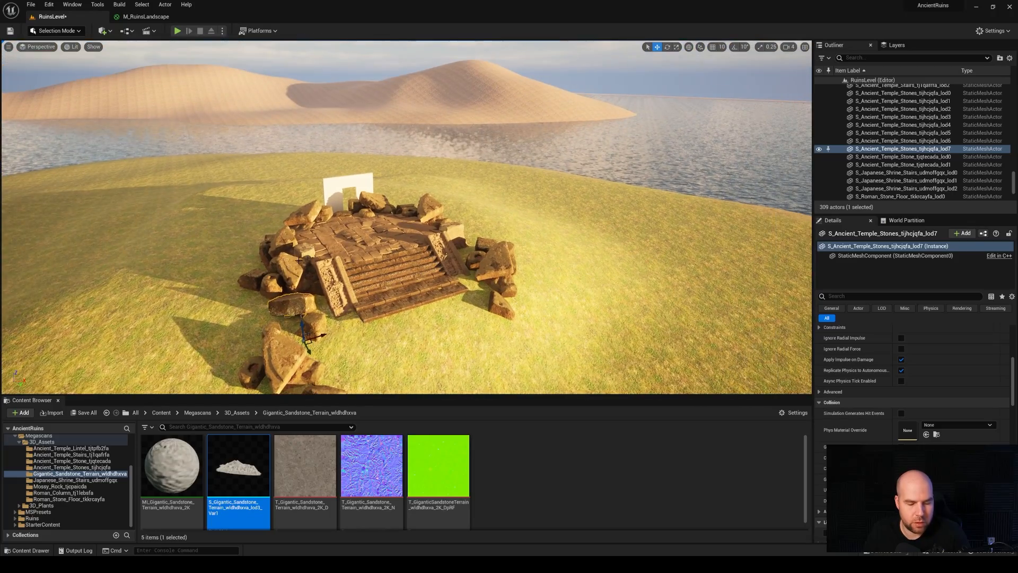
pyautogui.moveTo(427, 207); pyautogui.dragTo(394, 205, button='right')
pyautogui.scroll(-10, 442, 220)
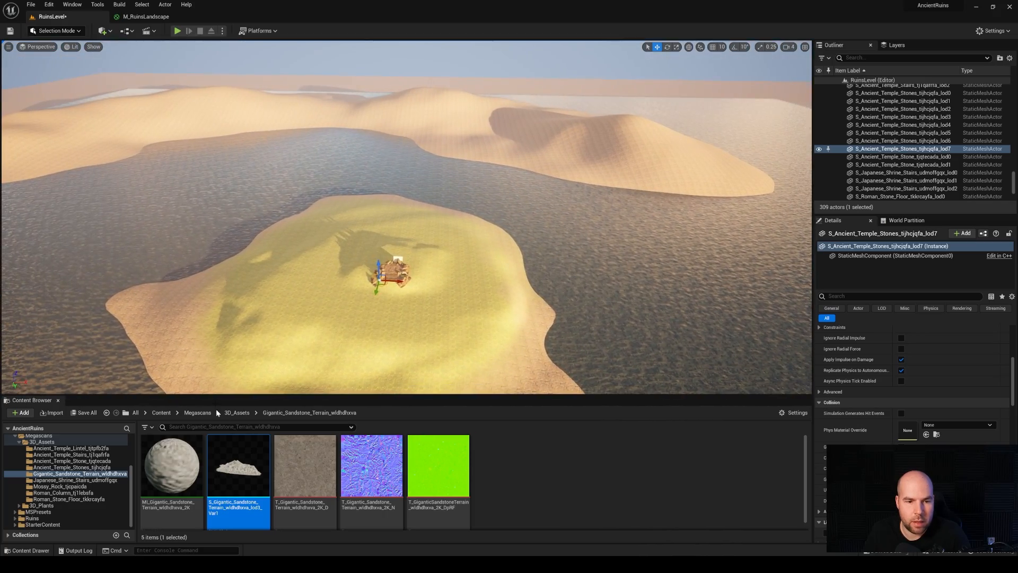
pyautogui.moveTo(291, 257); pyautogui.dragTo(462, 132)
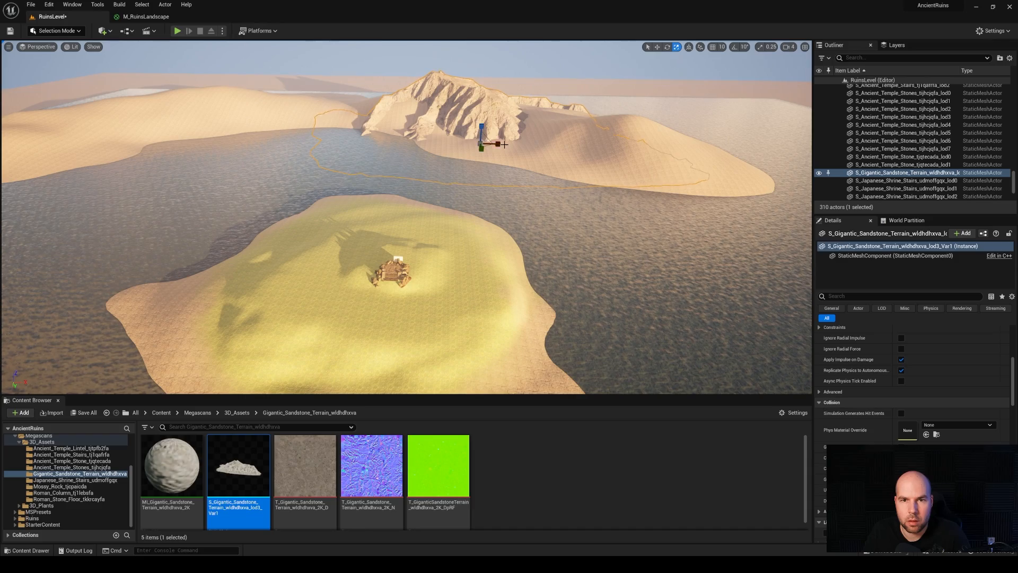
pyautogui.moveTo(354, 146); pyautogui.dragTo(352, 161)
pyautogui.moveTo(352, 161); pyautogui.dragTo(265, 143, button='right')
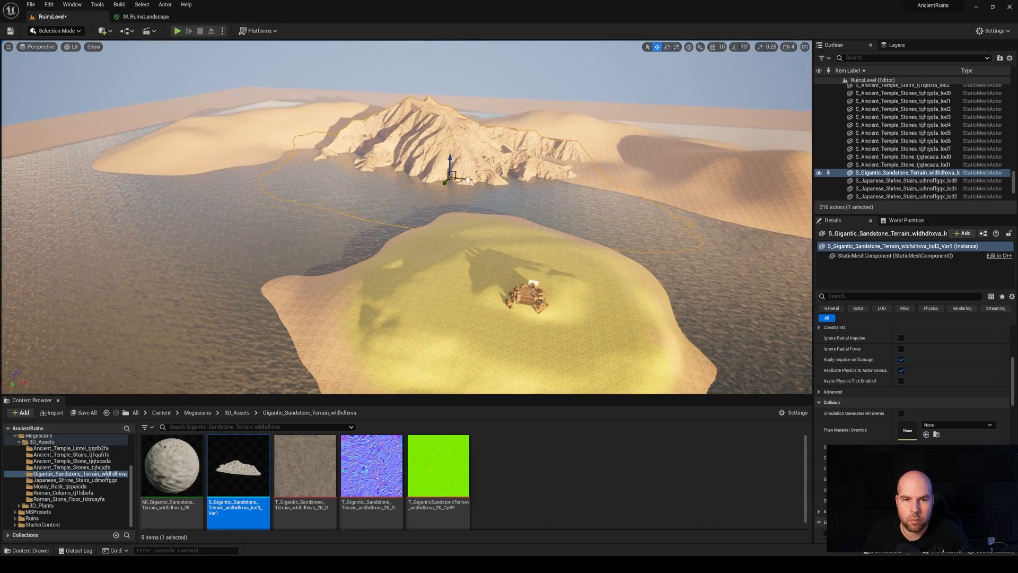
# Step: Duplicate the sandstone mountain along the far shore behind the temple, rotating a copy and shifting it into line
pyautogui.keyDown('alt'); pyautogui.moveTo(468, 173); pyautogui.dragTo(313, 164); pyautogui.keyUp('alt')
pyautogui.press('e')
pyautogui.moveTo(313, 164); pyautogui.dragTo(740, 232)
pyautogui.press('w')
pyautogui.press('w')
pyautogui.moveTo(740, 231); pyautogui.dragTo(777, 247, button='right')
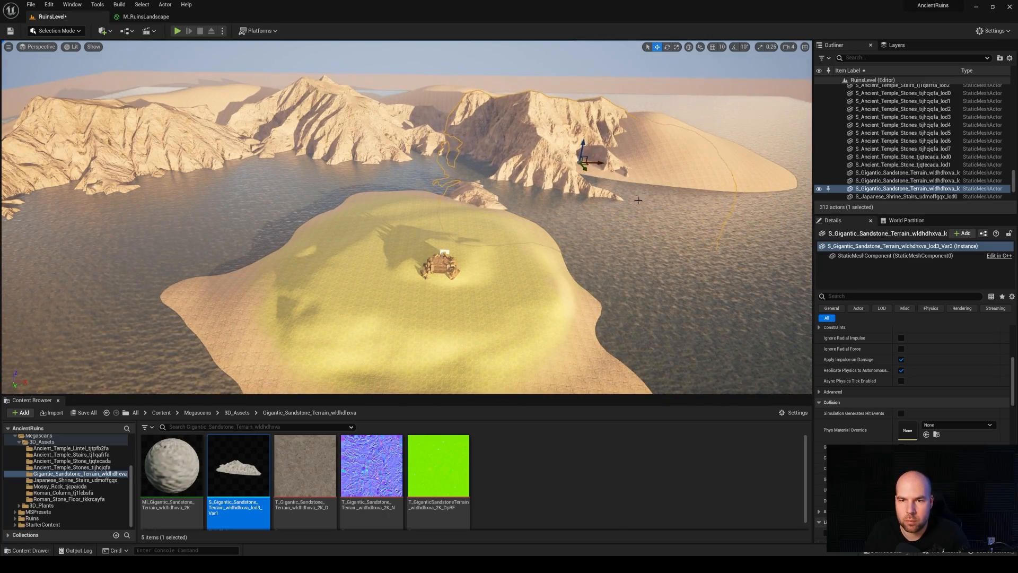
pyautogui.moveTo(568, 167)
pyautogui.mouseDown()
pyautogui.moveTo(583, 154)
pyautogui.moveTo(580, 165)
pyautogui.mouseUp()
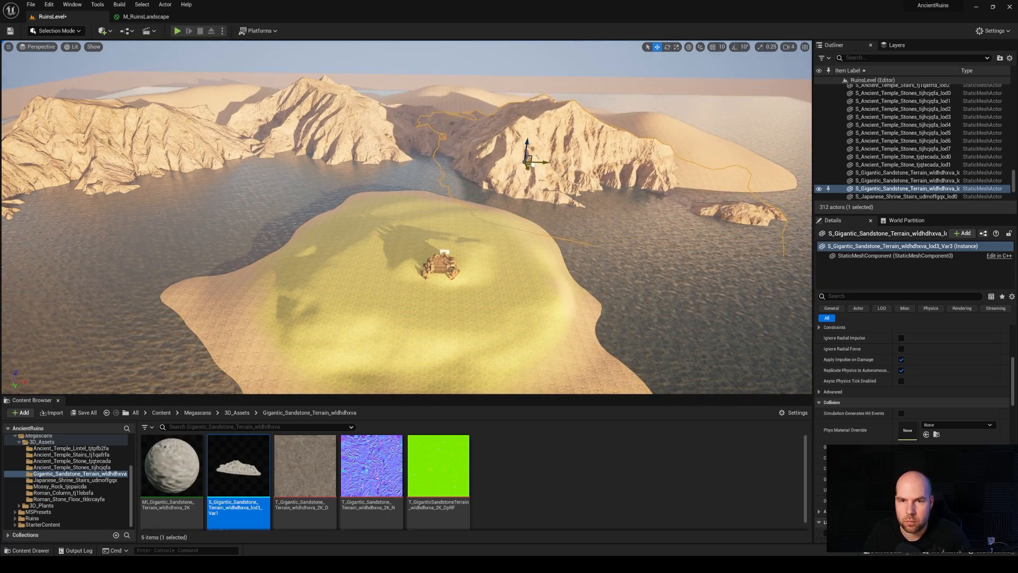
# Step: Place a further copy of the sandstone mountain to extend the background range along the shore
pyautogui.press('w')
pyautogui.moveTo(580, 164); pyautogui.dragTo(404, 210, button='right')
pyautogui.keyDown('alt'); pyautogui.moveTo(525, 185); pyautogui.dragTo(732, 220); pyautogui.keyUp('alt')
pyautogui.moveTo(732, 220); pyautogui.dragTo(538, 214, button='right')
pyautogui.moveTo(538, 214); pyautogui.dragTo(484, 187)
# Step: Delete the Wall_Door_400x300 doorway wall behind the platform
pyautogui.click(452, 245)
pyautogui.moveTo(452, 245)
pyautogui.mouseDown(button='right')
pyautogui.moveTo(393, 260)
pyautogui.moveTo(452, 245)
pyautogui.mouseUp(button='right')
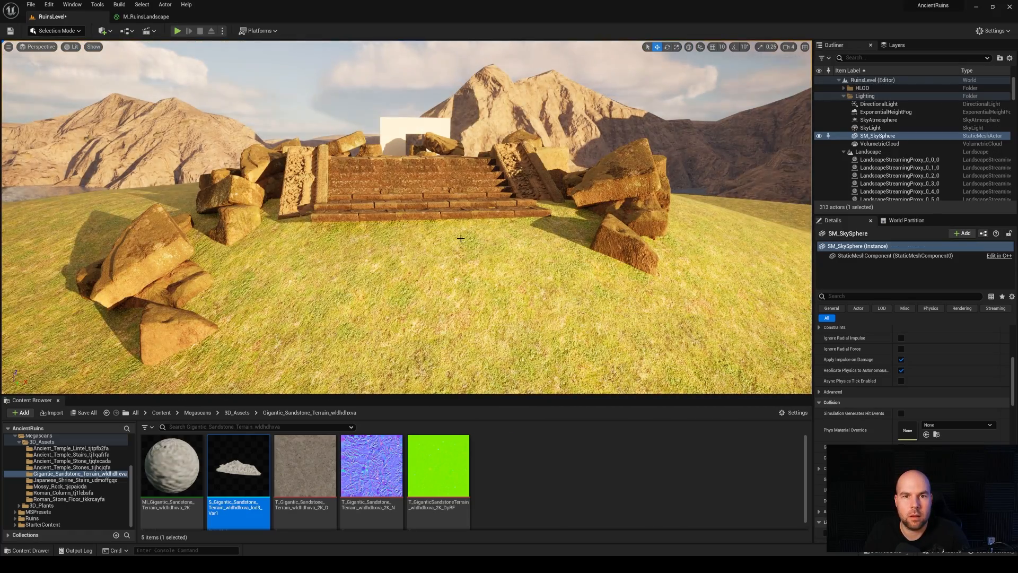
pyautogui.click(396, 139)
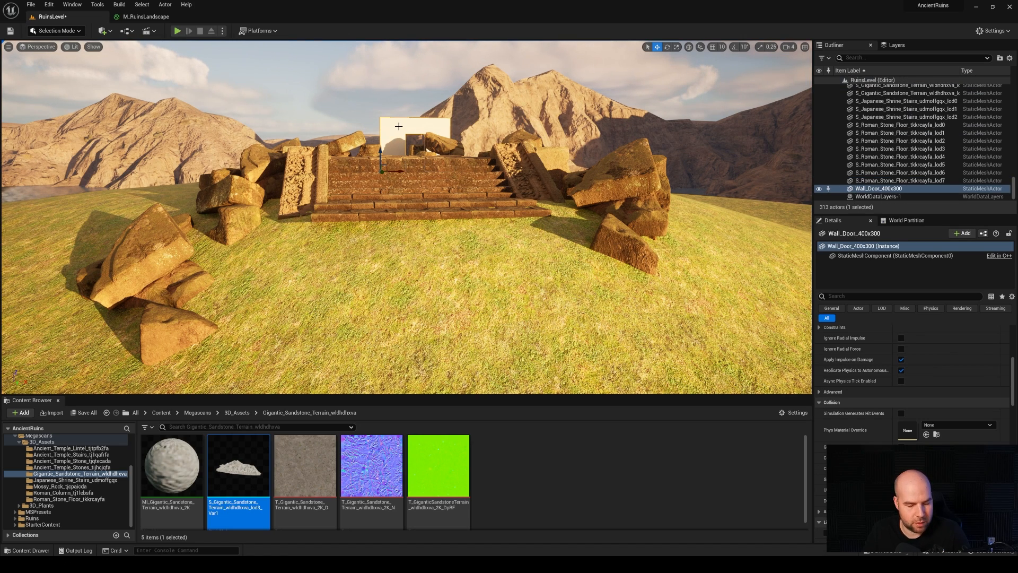
pyautogui.press('Delete')
pyautogui.moveTo(400, 151); pyautogui.dragTo(409, 197, button='right')
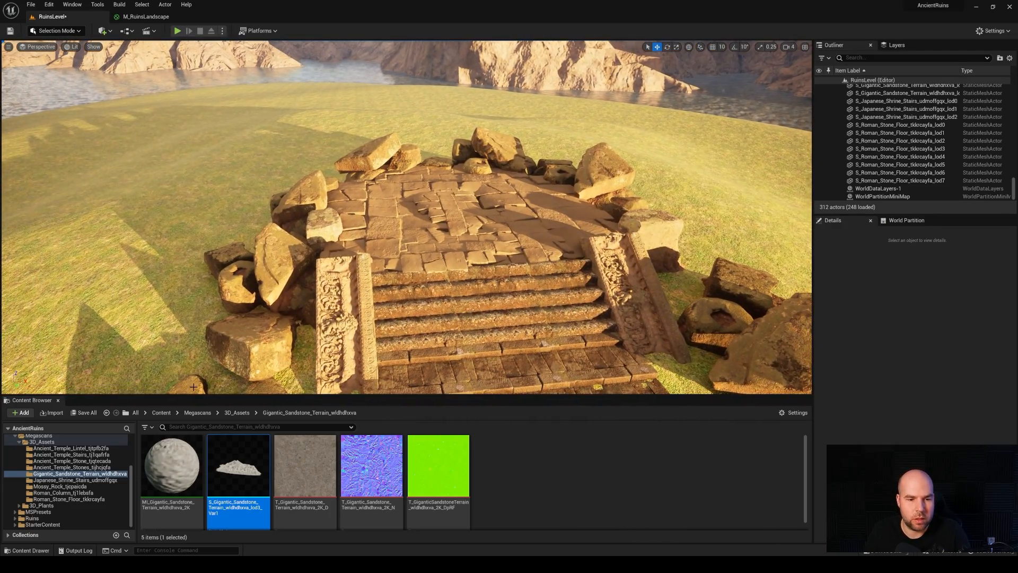
# Step: Duplicate the temple stones pile beside the lintel to build up the rubble around the platform's side and back
pyautogui.click(264, 271)
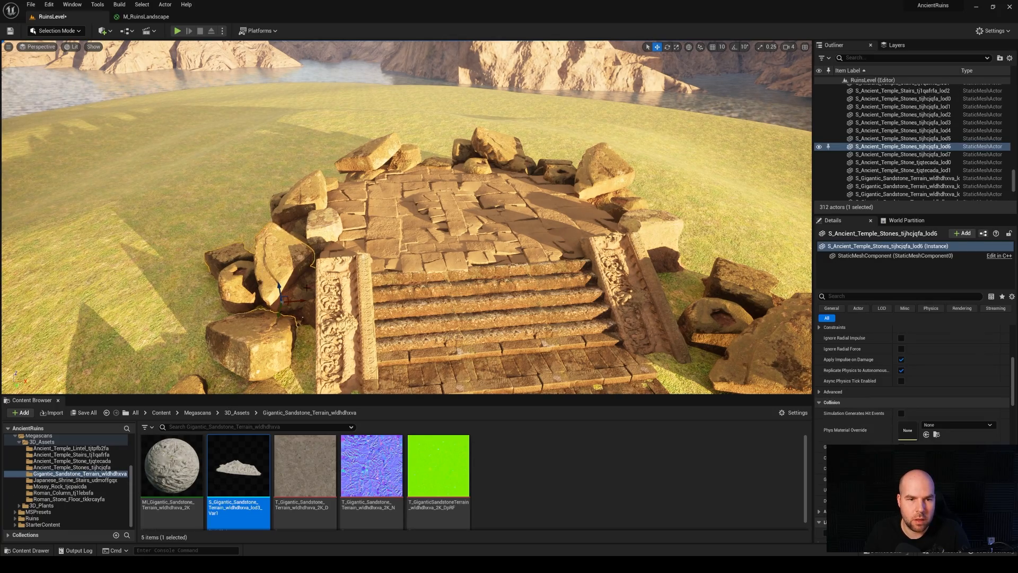
pyautogui.moveTo(263, 271); pyautogui.dragTo(285, 310, button='right')
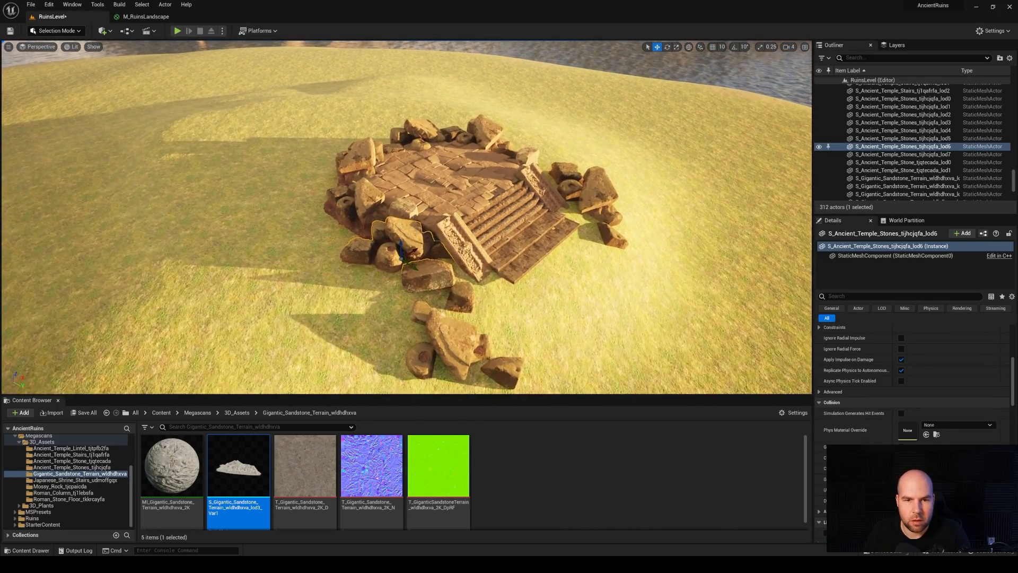
pyautogui.keyDown('alt'); pyautogui.moveTo(410, 268); pyautogui.dragTo(287, 159); pyautogui.keyUp('alt')
pyautogui.press('e')
pyautogui.press('w')
pyautogui.moveTo(238, 137); pyautogui.dragTo(238, 144)
pyautogui.moveTo(249, 169); pyautogui.dragTo(175, 138, button='right')
pyautogui.keyDown('alt'); pyautogui.moveTo(419, 187); pyautogui.dragTo(503, 171); pyautogui.keyUp('alt')
pyautogui.press('e')
pyautogui.press('w')
pyautogui.press('e')
# Step: Copy another temple stones pile to the platform's back edge, then resize, move and rotate it to vary the rubble
pyautogui.click(595, 230)
pyautogui.keyDown('alt'); pyautogui.moveTo(580, 225); pyautogui.dragTo(401, 169); pyautogui.keyUp('alt')
pyautogui.moveTo(402, 169); pyautogui.dragTo(368, 217, button='right')
pyautogui.press('r')
pyautogui.moveTo(386, 220); pyautogui.dragTo(384, 228)
pyautogui.press('w')
pyautogui.moveTo(369, 214); pyautogui.dragTo(513, 205)
pyautogui.press('e')
pyautogui.press('e')
# Step: Select three meshes together and shift them, then adjust the position of the stone pile at the platform's back corner
pyautogui.click(295, 202)
pyautogui.keyDown('shift'); pyautogui.click(346, 121); pyautogui.keyUp('shift')
pyautogui.keyDown('shift'); pyautogui.click(419, 93); pyautogui.keyUp('shift')
pyautogui.press('w')
pyautogui.moveTo(421, 125); pyautogui.dragTo(467, 155)
pyautogui.click(395, 148)
pyautogui.moveTo(390, 175); pyautogui.dragTo(387, 158)
pyautogui.press('s')
pyautogui.moveTo(388, 158); pyautogui.dragTo(385, 97, button='right')
pyautogui.press('w')
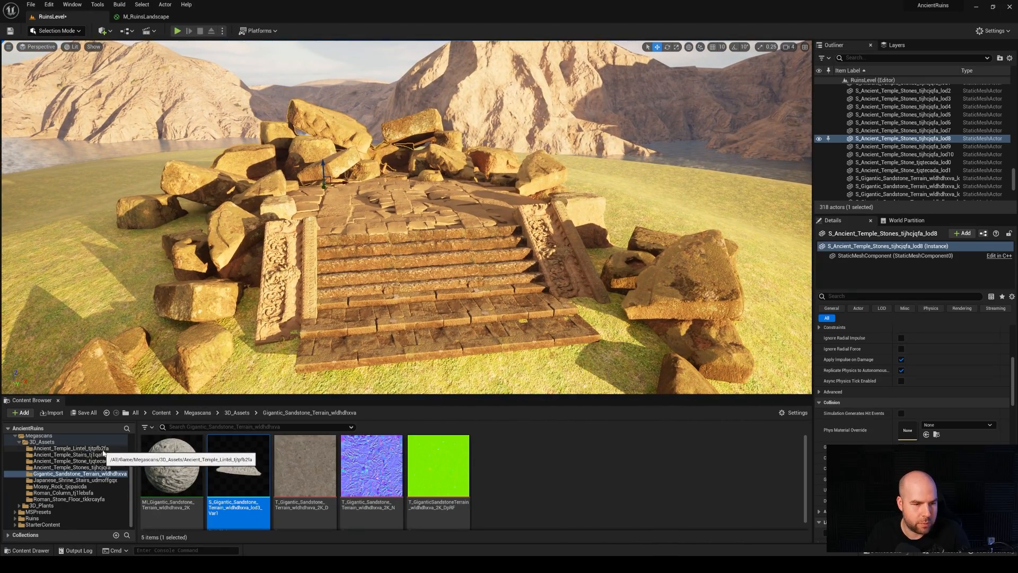
# Step: Place the S_Roman_Column mesh from the Roman_Column folder on the platform floor, next to the lintel at the top of the stairs
pyautogui.click(103, 450)
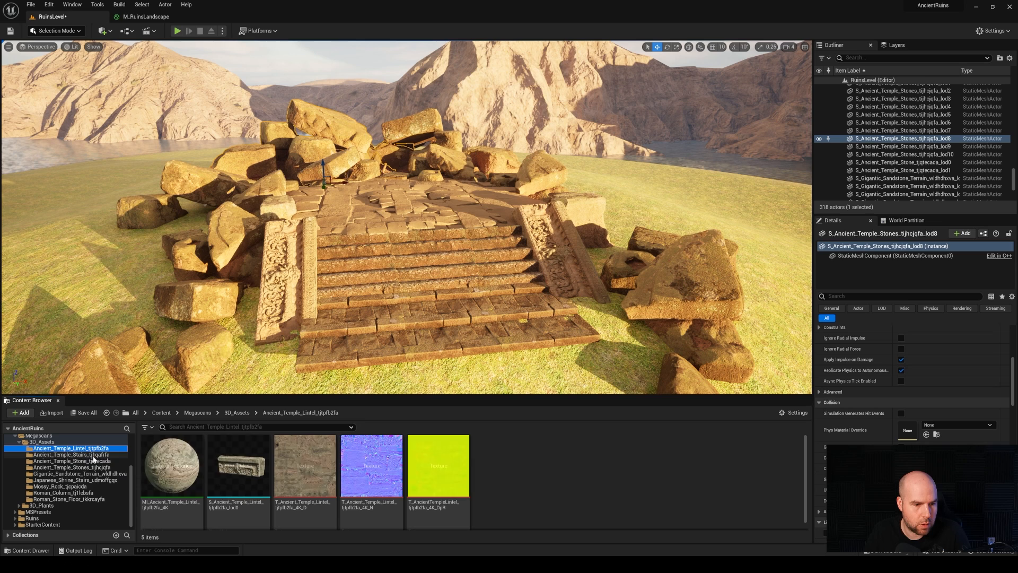
pyautogui.click(85, 498)
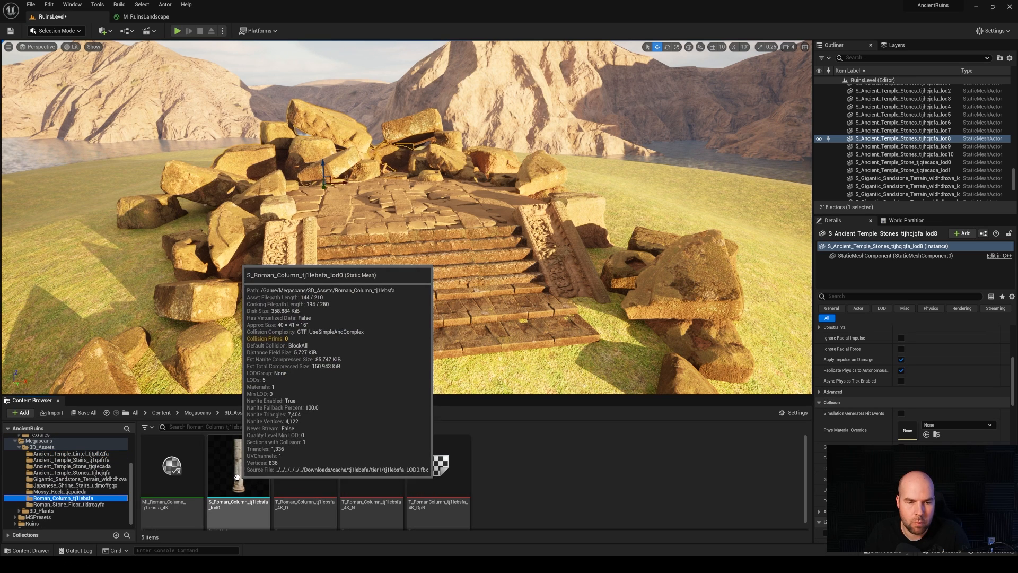
pyautogui.moveTo(237, 475); pyautogui.dragTo(503, 214)
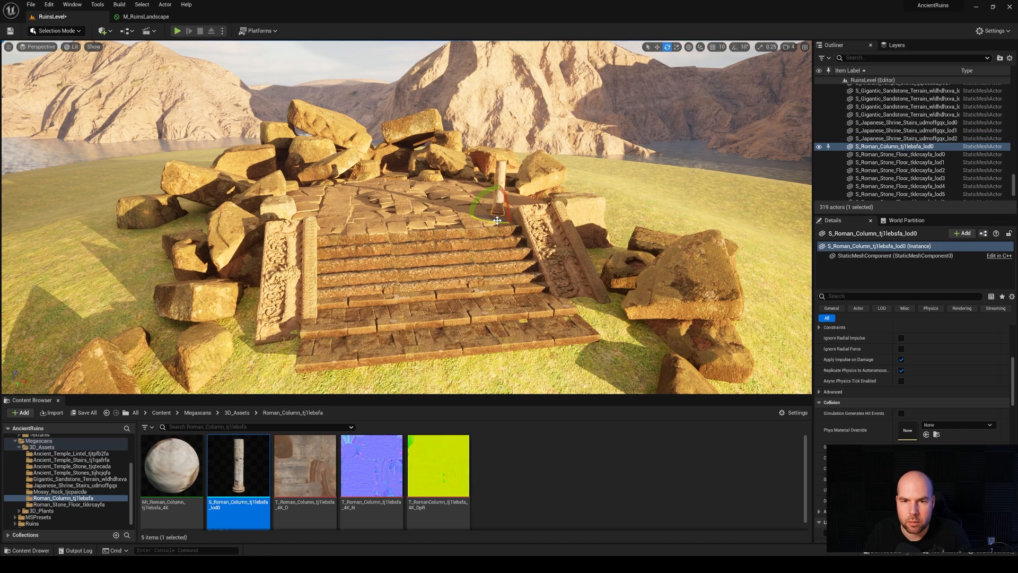
# Step: Scale up the Roman column and position it upright on the platform beside the upper end of the right stair wall
pyautogui.moveTo(499, 214); pyautogui.dragTo(514, 202)
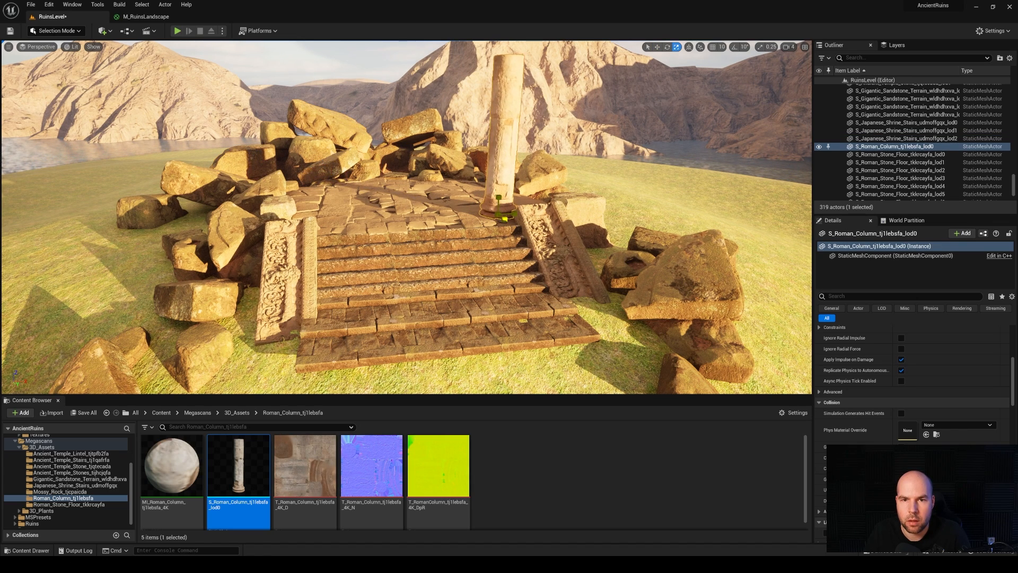
pyautogui.moveTo(558, 197); pyautogui.dragTo(607, 251, button='right')
pyautogui.moveTo(560, 220); pyautogui.dragTo(573, 219)
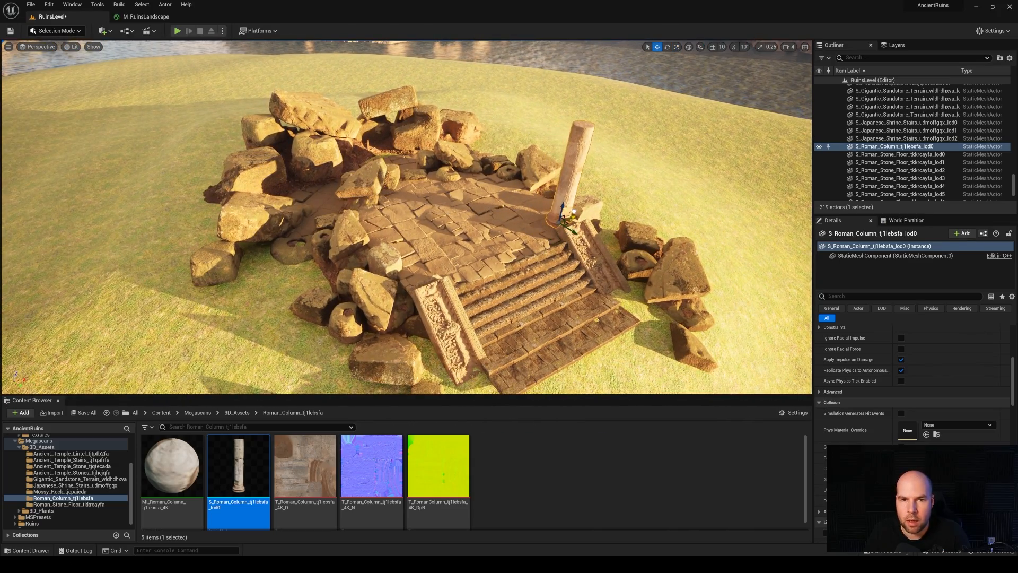
# Step: Delete the large stone cluster at the platform's back left and shift the neighbouring small stones toward the back right
pyautogui.click(334, 135)
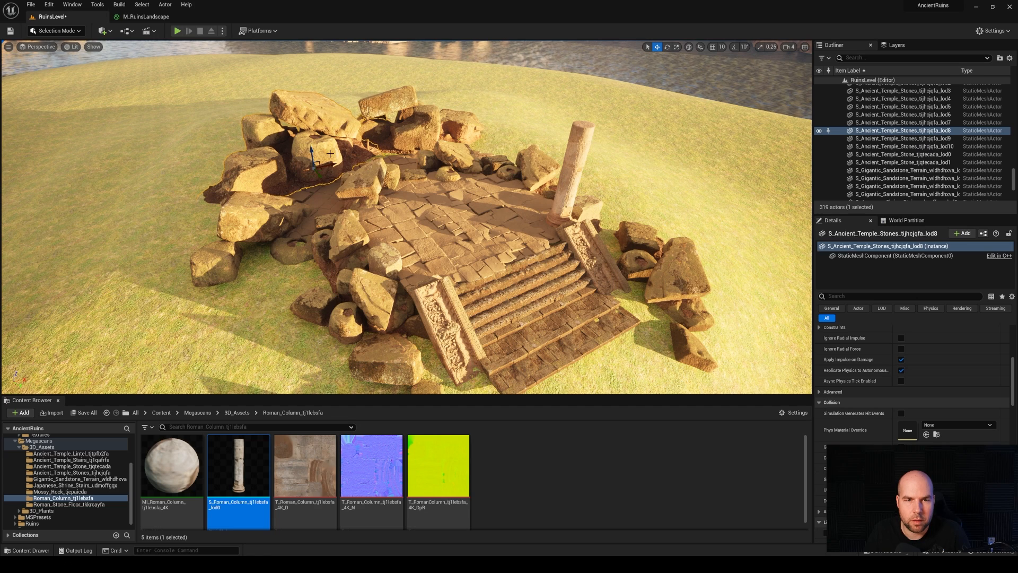
pyautogui.press('Delete')
pyautogui.click(390, 151)
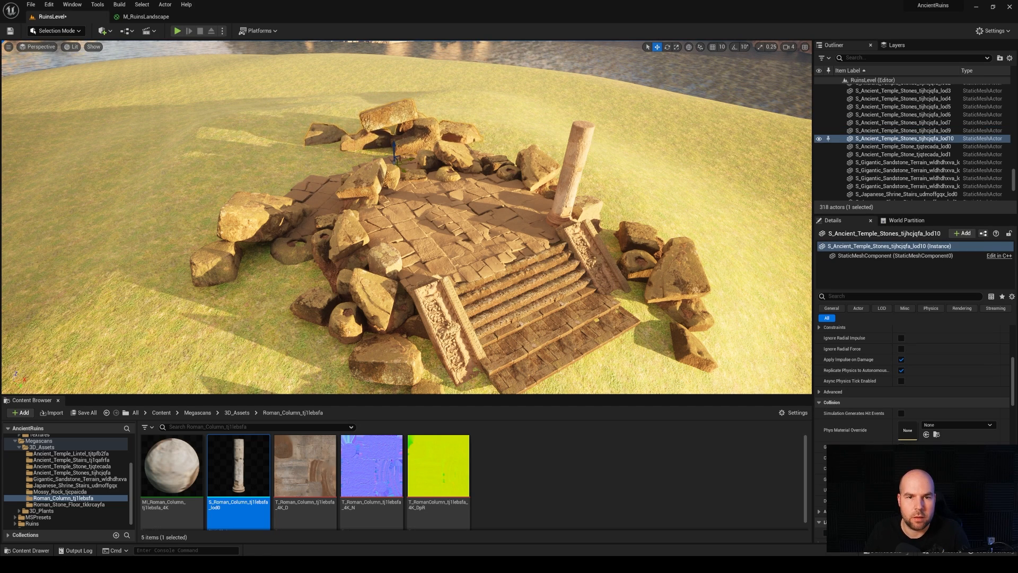
pyautogui.moveTo(397, 157); pyautogui.dragTo(452, 169)
# Step: Duplicate the Roman column twice, placing one copy above the left stair wall and the other behind it on the platform
pyautogui.moveTo(591, 202); pyautogui.dragTo(568, 214, button='right')
pyautogui.click(568, 213)
pyautogui.click(586, 208)
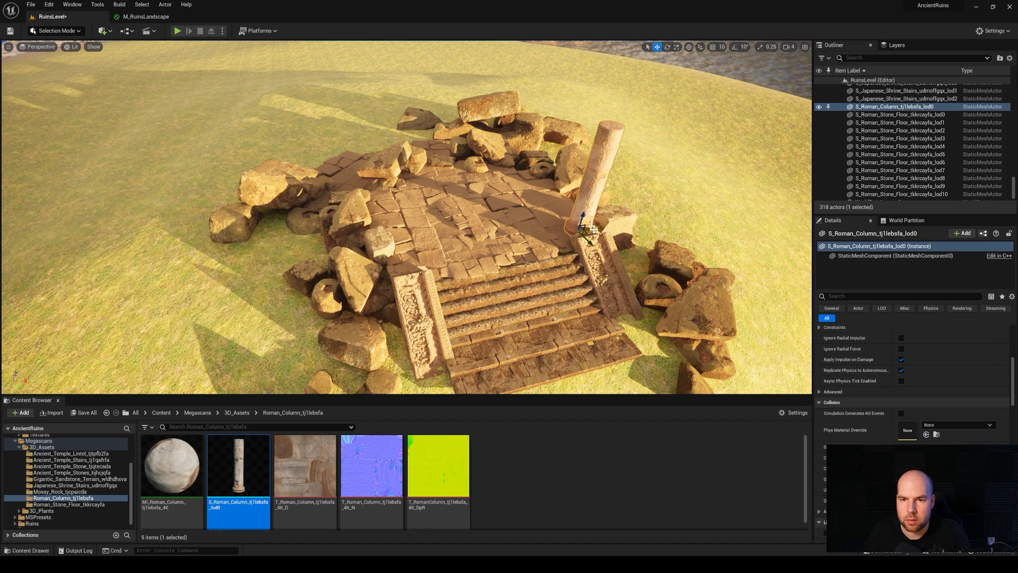
pyautogui.keyDown('alt'); pyautogui.moveTo(598, 225); pyautogui.dragTo(409, 198); pyautogui.keyUp('alt')
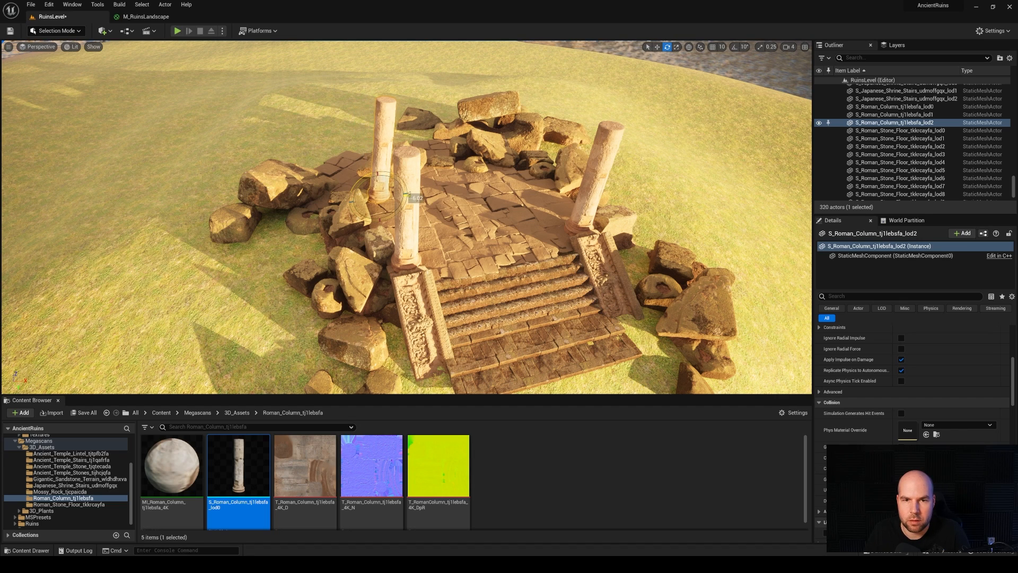
# Step: Duplicate the front left column, lay the copy flat across the platform as a fallen column, and save the level
pyautogui.click(406, 266)
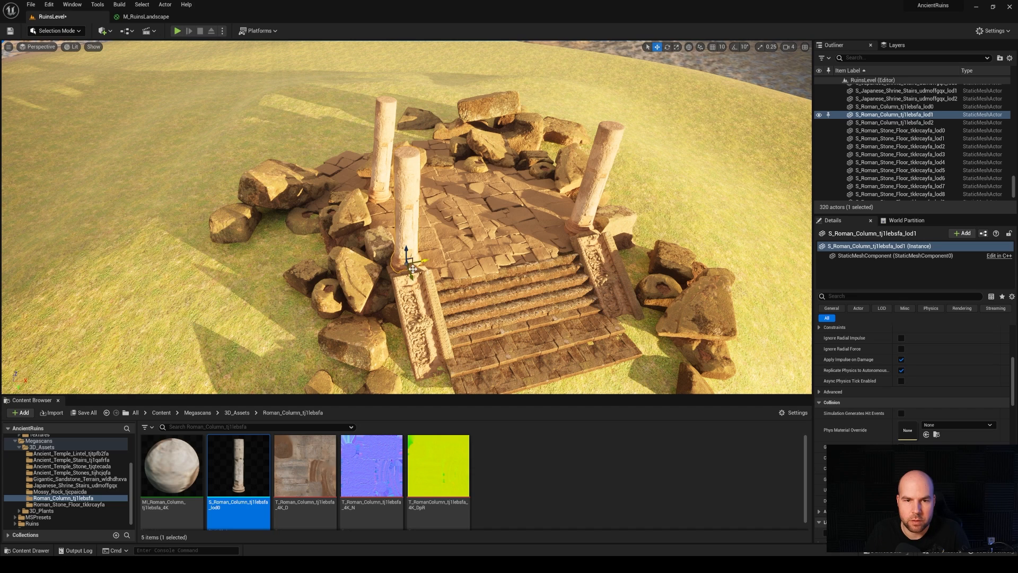
pyautogui.keyDown('alt'); pyautogui.moveTo(413, 268); pyautogui.dragTo(460, 206); pyautogui.keyUp('alt')
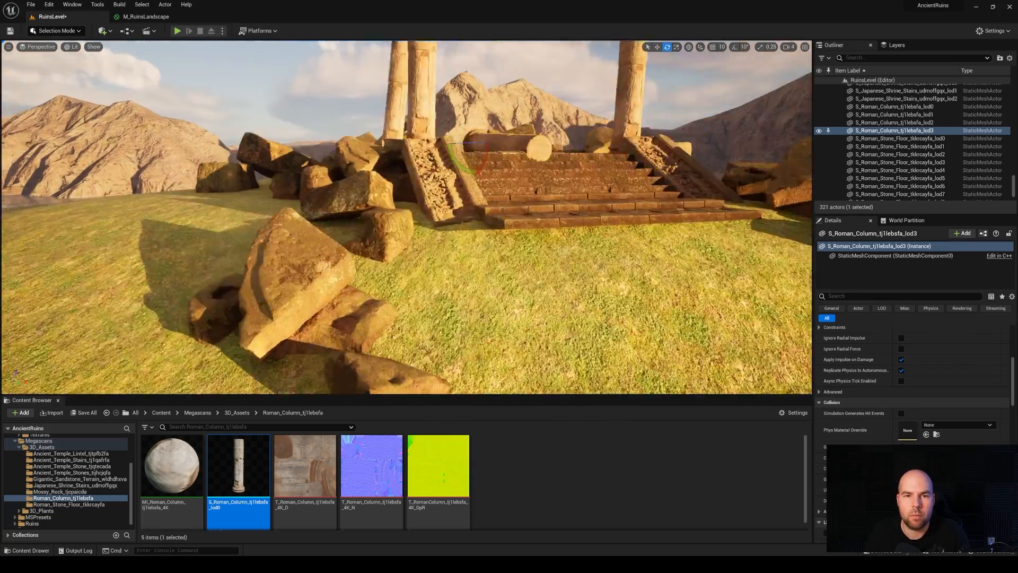
pyautogui.moveTo(427, 240)
pyautogui.mouseDown(button='right')
pyautogui.moveTo(445, 263)
pyautogui.moveTo(427, 239)
pyautogui.mouseUp(button='right')
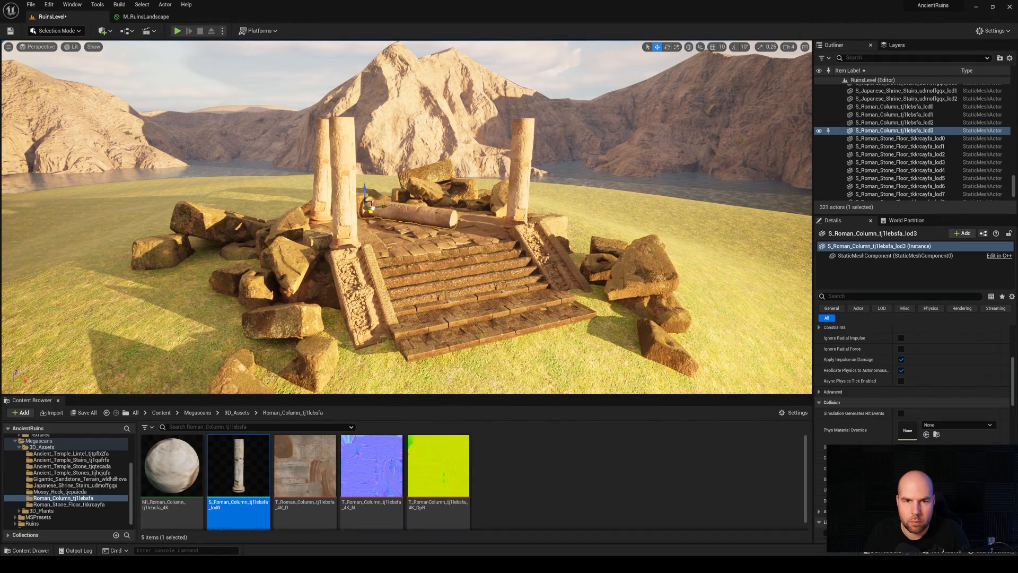
pyautogui.moveTo(533, 249); pyautogui.dragTo(510, 245, button='right')
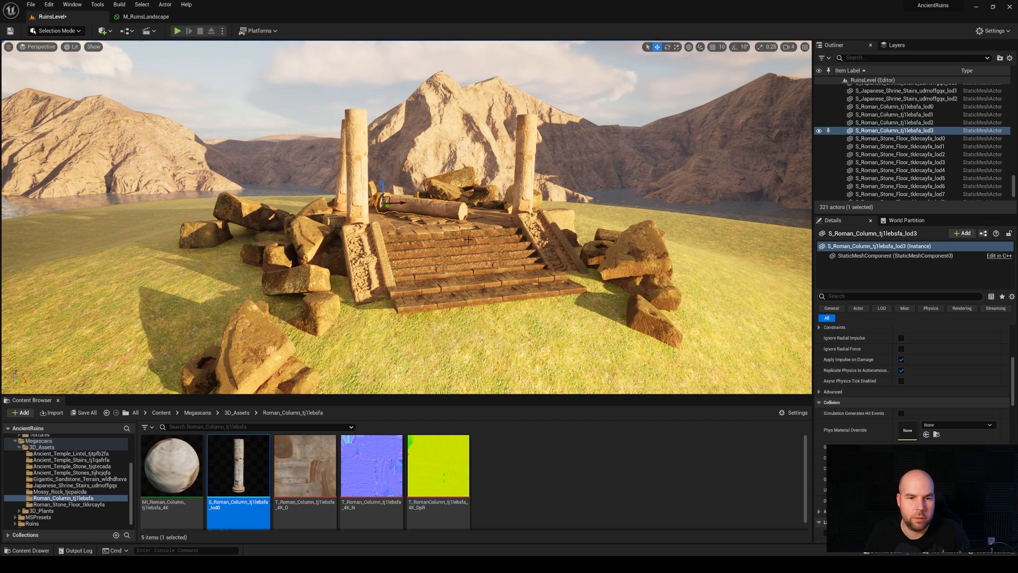
pyautogui.hotkey('ctrl', 's')
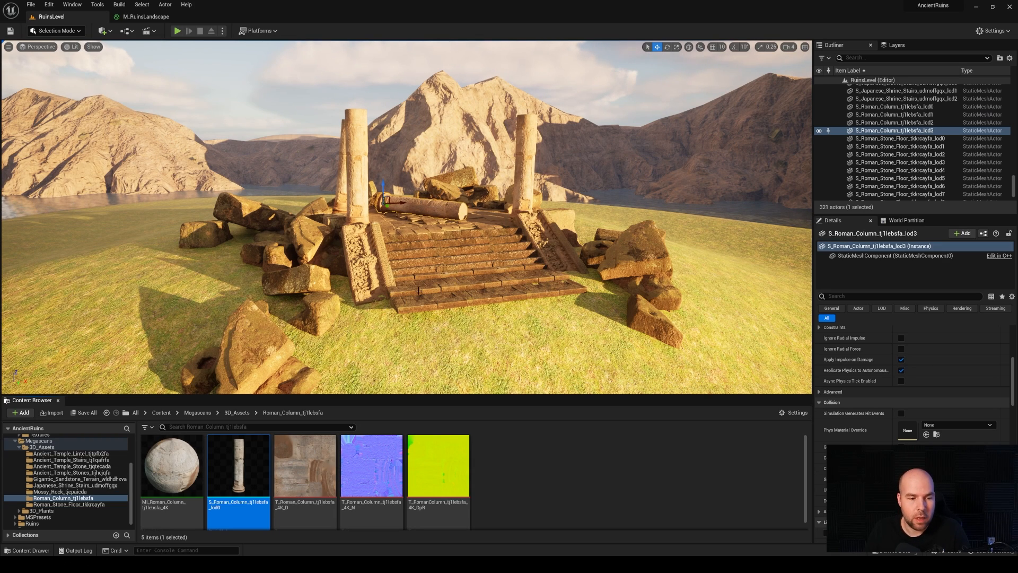
# Step: Collapse the Megascans folder tree and switch the editor to Foliage mode
pyautogui.click(15, 441)
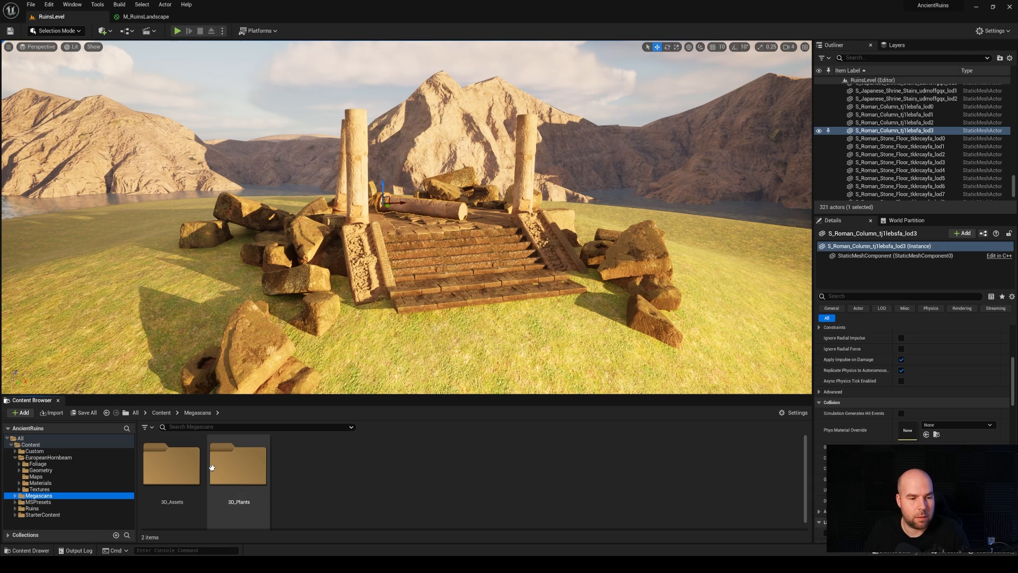
pyautogui.click(53, 31)
pyautogui.click(57, 62)
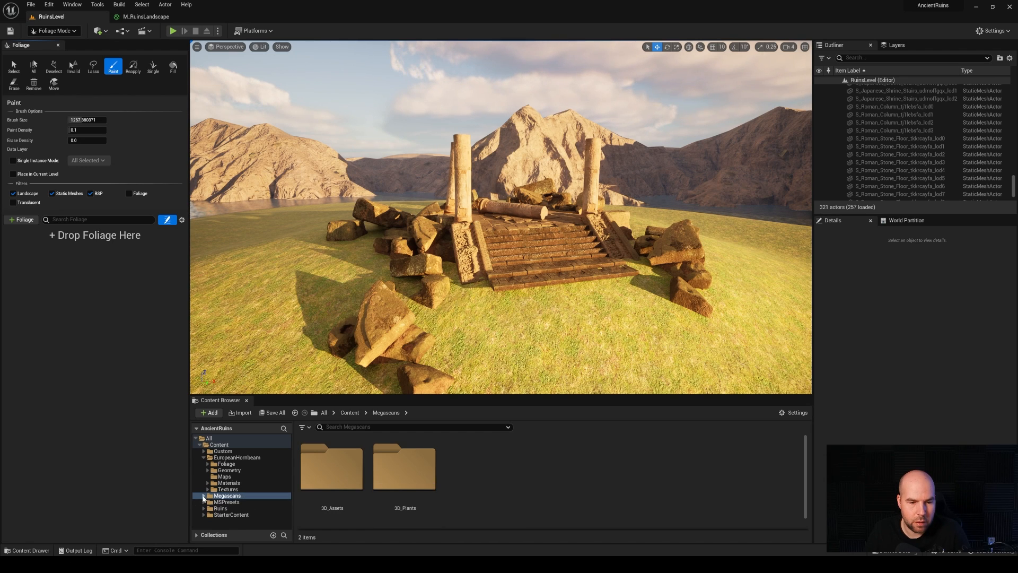
# Step: Enlarge the asset browsing area and open the Areca_Palm_shFjC folder inside Megascans 3D_Plants
pyautogui.click(203, 497)
pyautogui.scroll(-5, 243, 489)
pyautogui.click(224, 505)
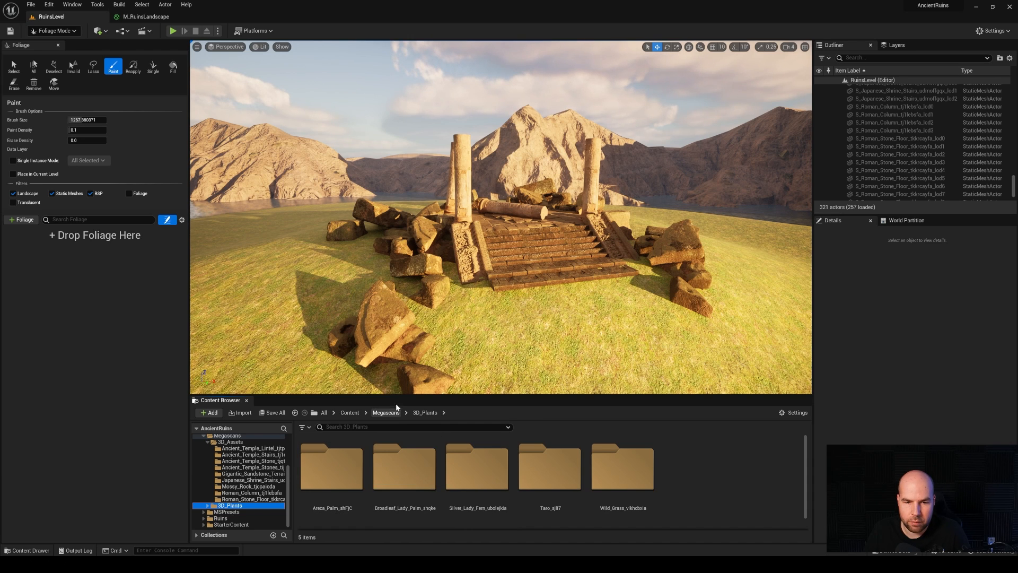
pyautogui.moveTo(399, 396); pyautogui.dragTo(399, 326)
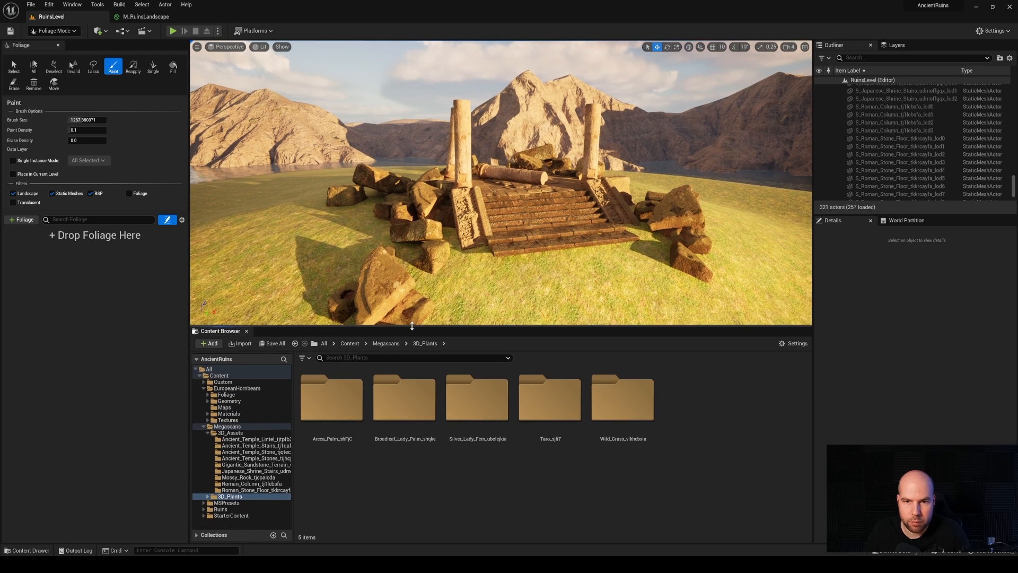
pyautogui.doubleClick(328, 408)
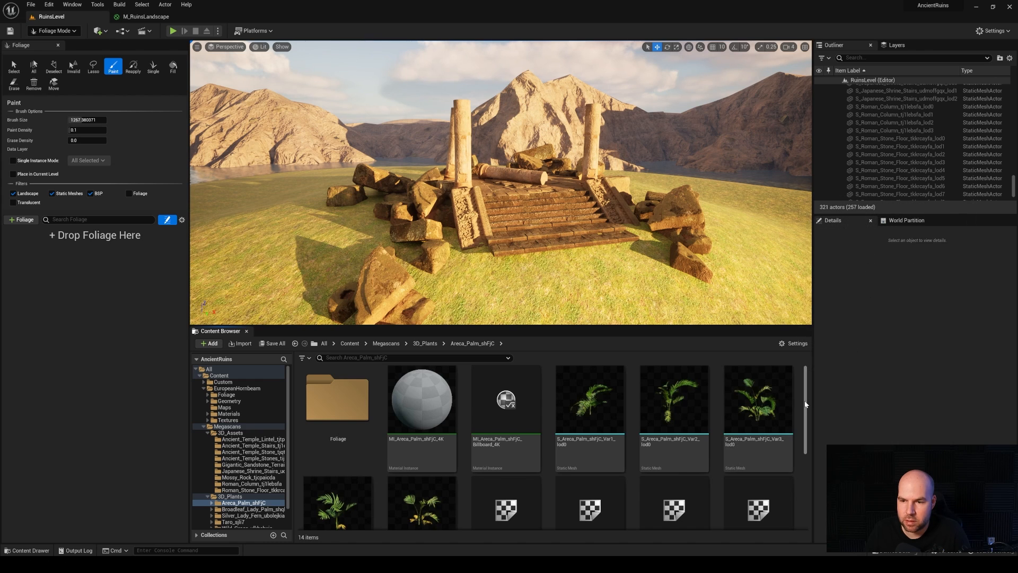
# Step: Look through the Areca palm assets and check the Nanite option of the S_Areca_Palm_shFjC_Var1_lod0 mesh
pyautogui.scroll(-2, 806, 404)
pyautogui.scroll(2, 798, 451)
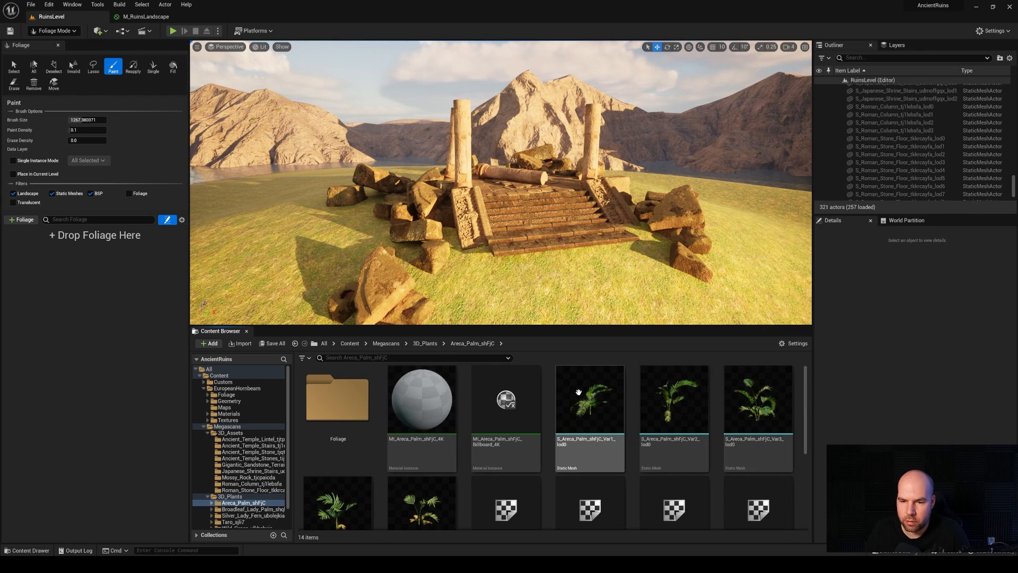
pyautogui.scroll(-2, 802, 463)
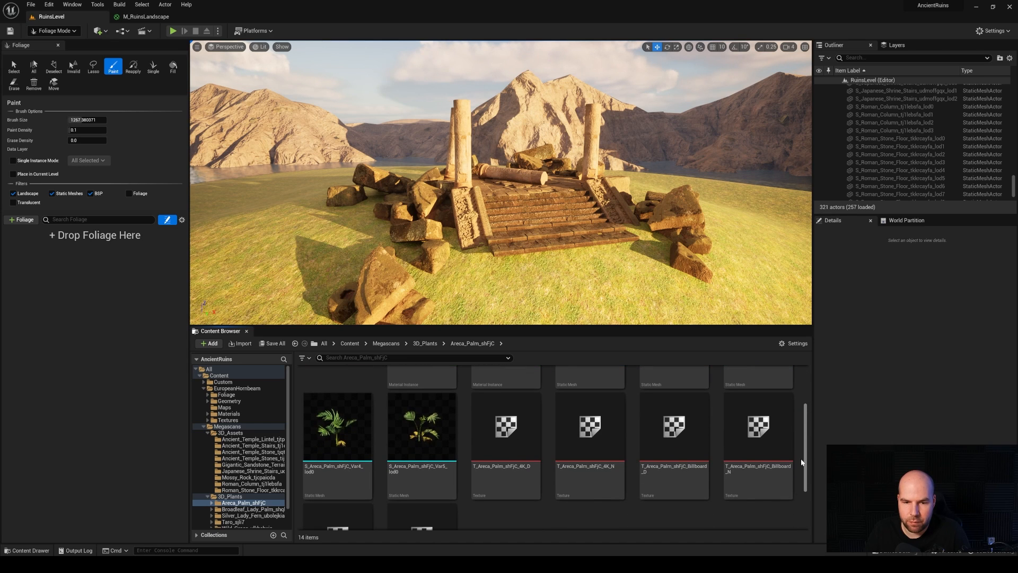
pyautogui.scroll(-1, 802, 462)
pyautogui.scroll(-1, 805, 478)
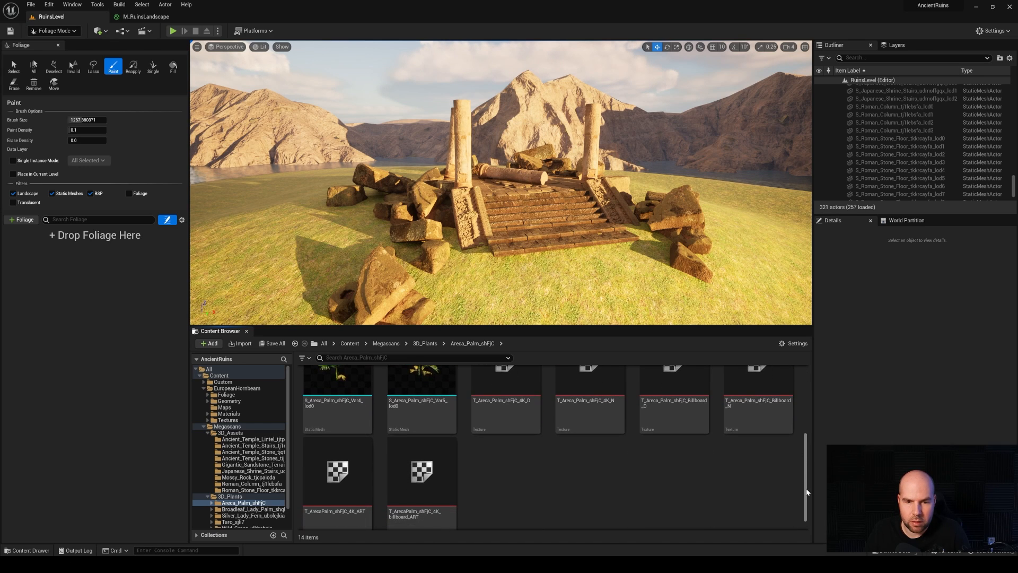
pyautogui.moveTo(807, 496); pyautogui.dragTo(806, 414)
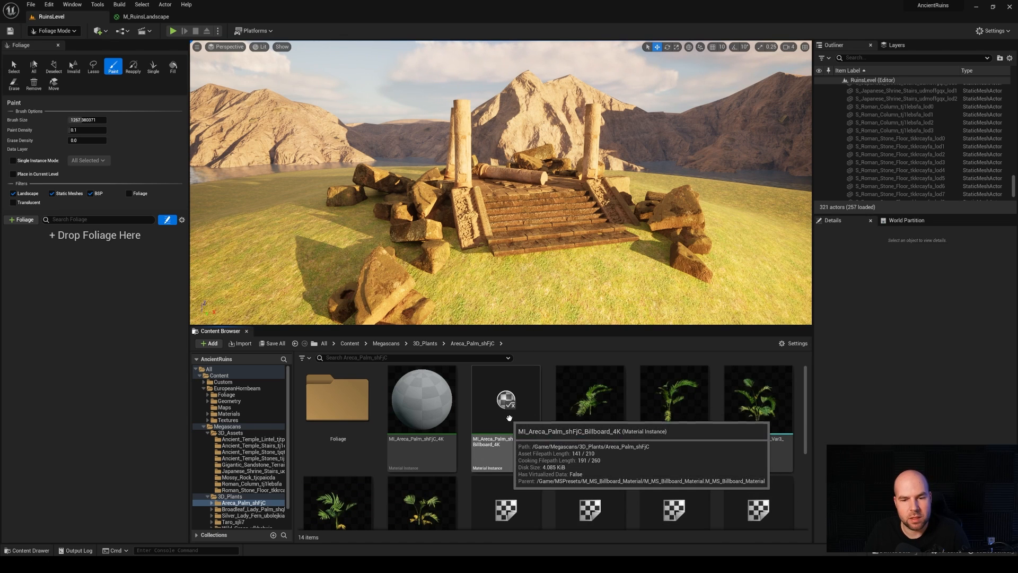
pyautogui.click(591, 397)
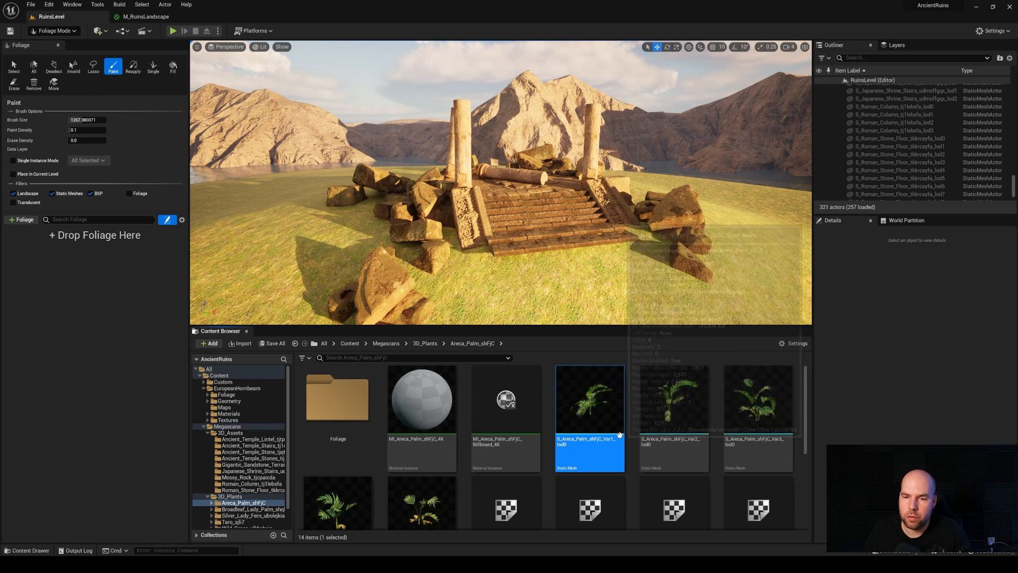
pyautogui.rightClick(600, 409)
pyautogui.moveTo(640, 153)
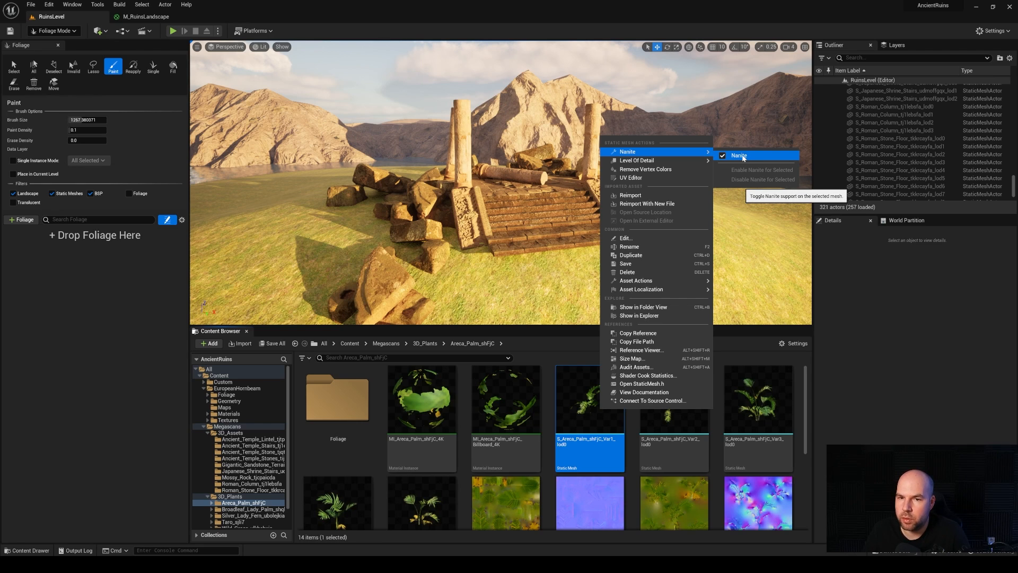
pyautogui.click(101, 17)
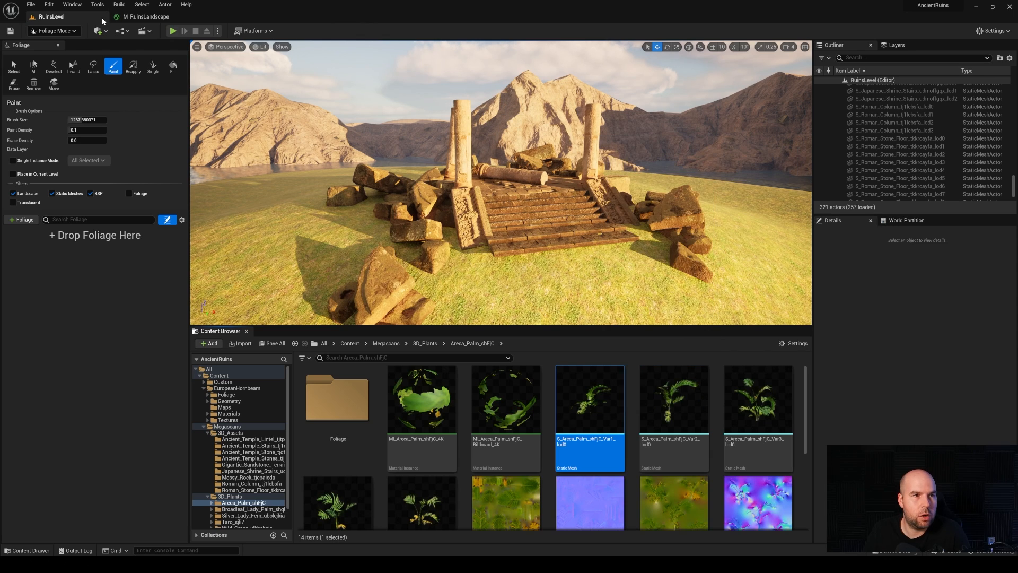
# Step: Display the level in the Nanite Triangles visualization
pyautogui.click(262, 46)
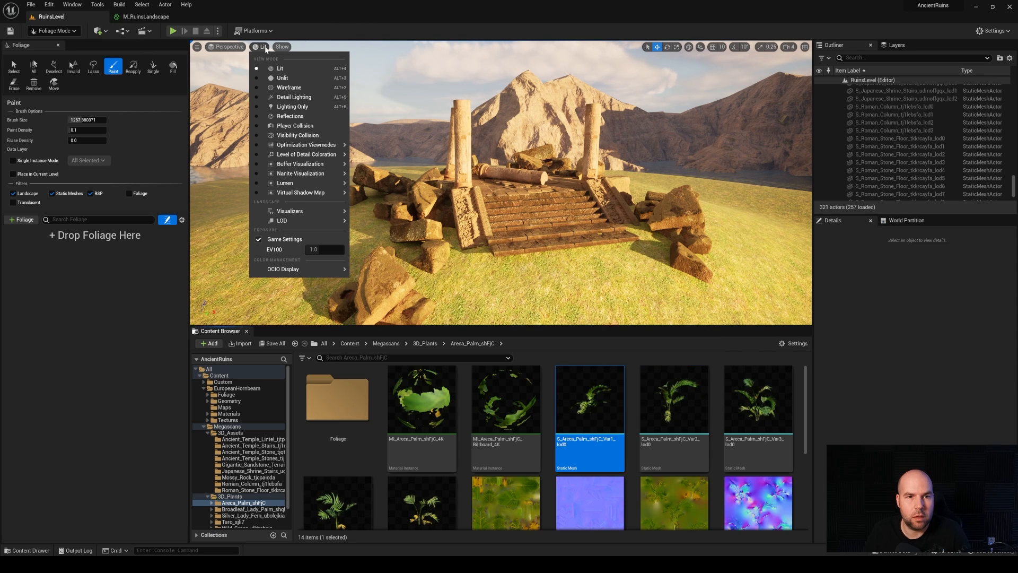
pyautogui.moveTo(304, 175)
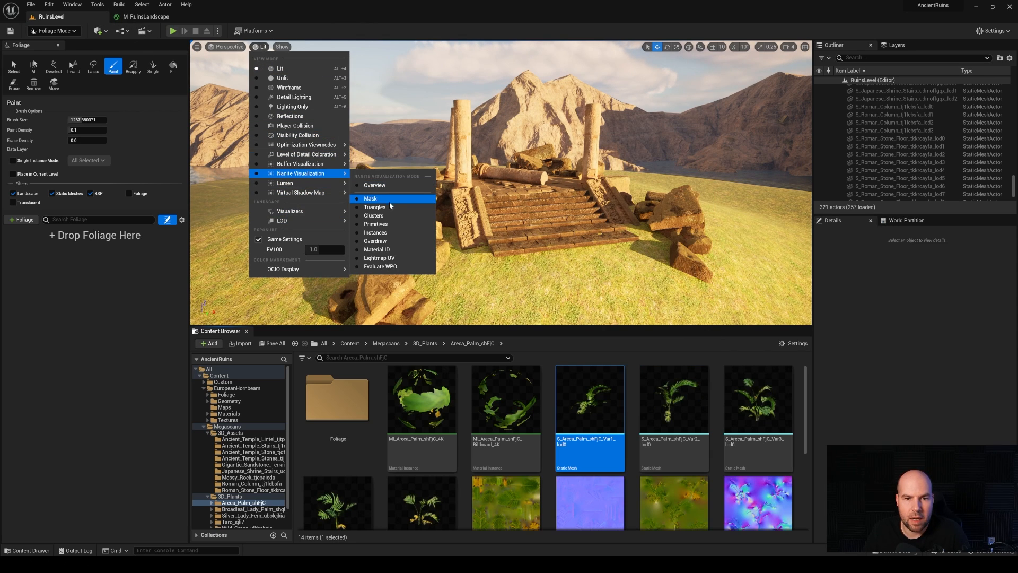
pyautogui.click(373, 208)
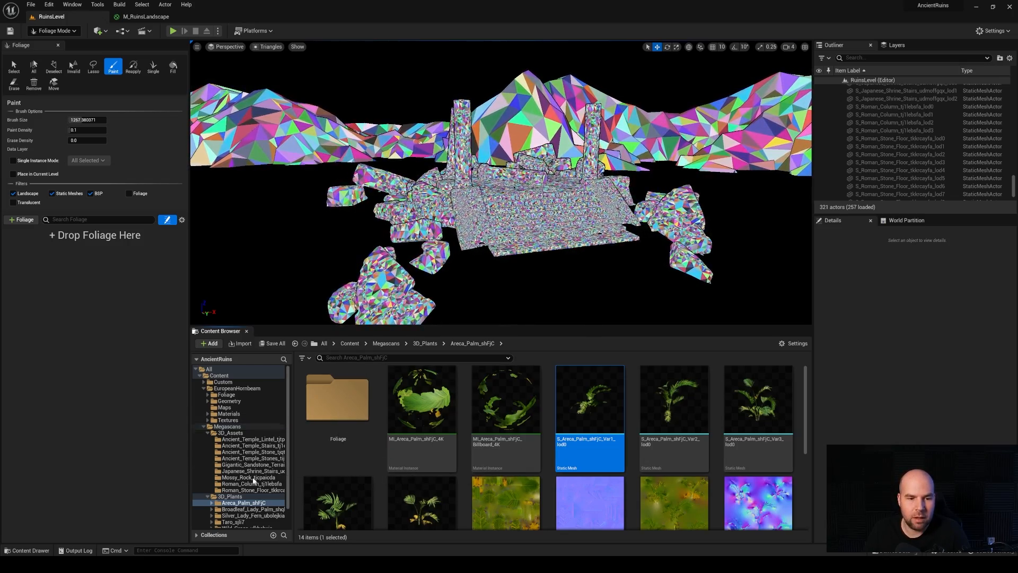
# Step: Check the Nanite option of the Ancient_Temple_Lintel static mesh in the Megascans 3D_Assets folder
pyautogui.click(249, 440)
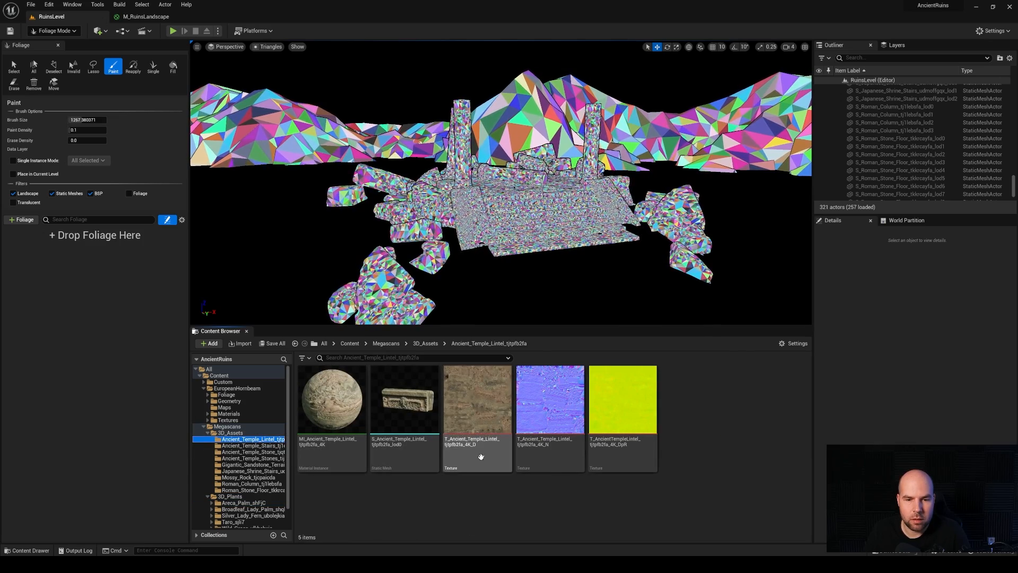
pyautogui.rightClick(405, 409)
pyautogui.moveTo(484, 155)
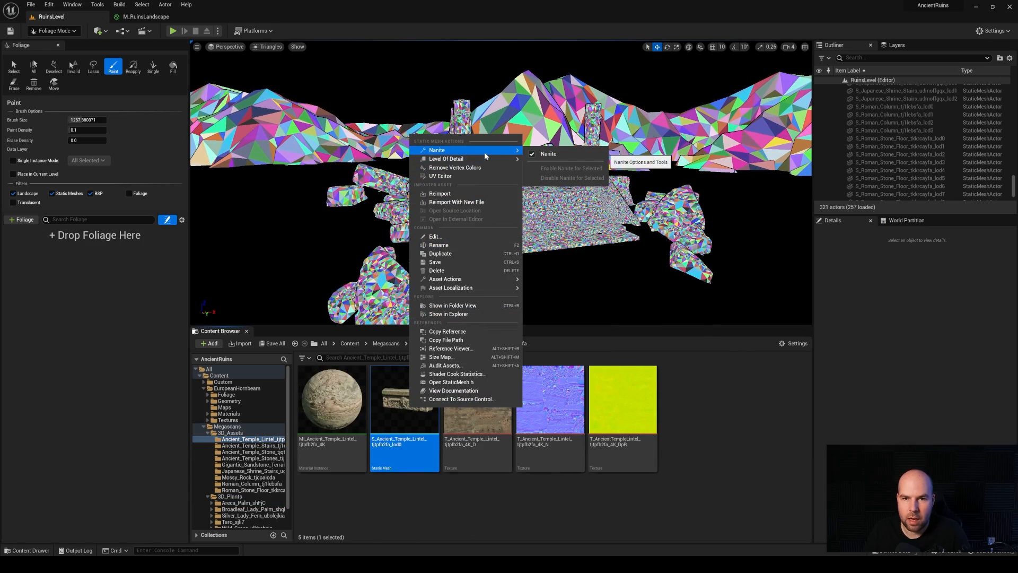
pyautogui.click(717, 434)
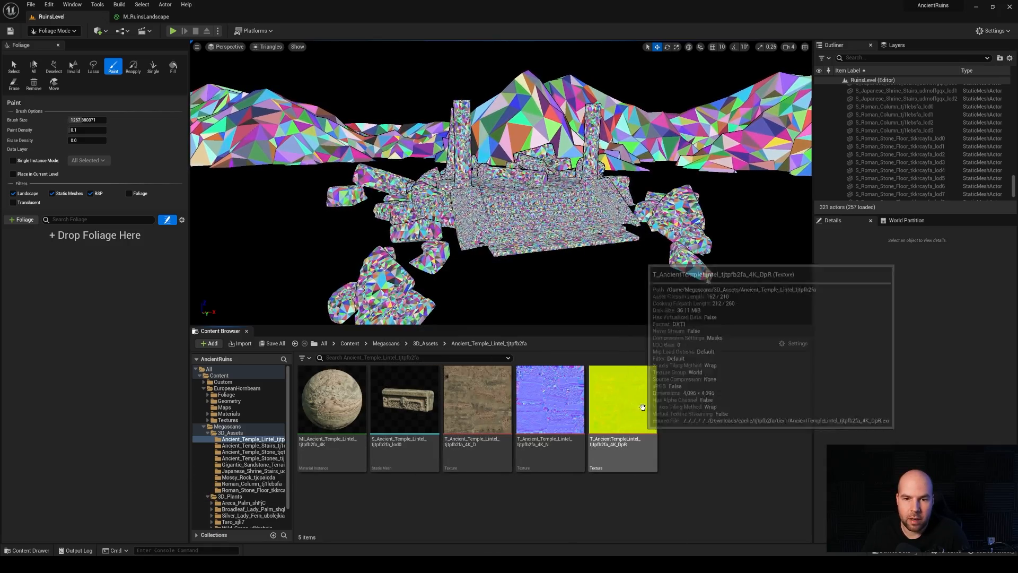
# Step: Collapse 3D_Assets, reopen the Areca_Palm_shFjC folder, and return the viewport to the Lit view mode
pyautogui.click(207, 433)
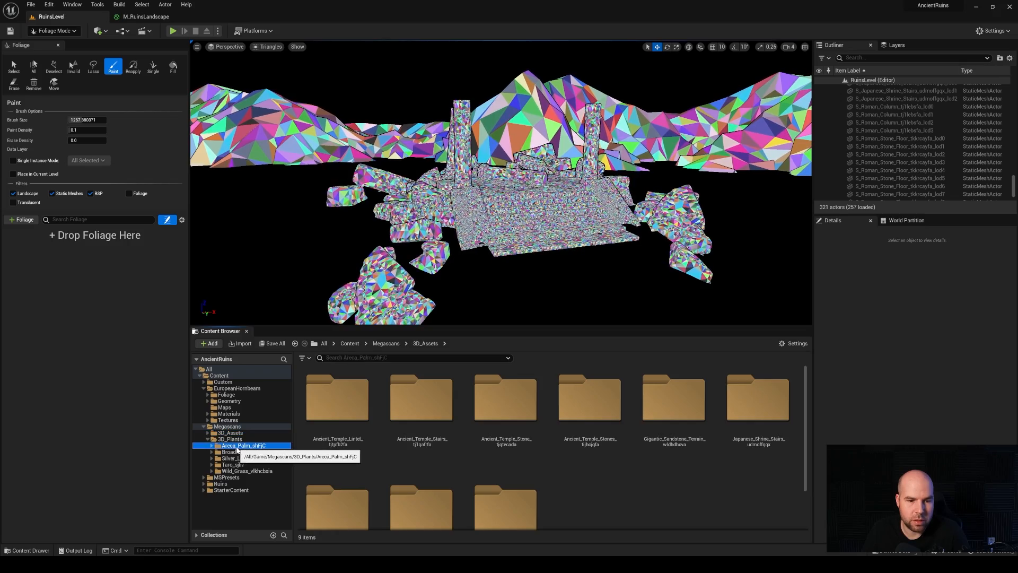
pyautogui.click(233, 446)
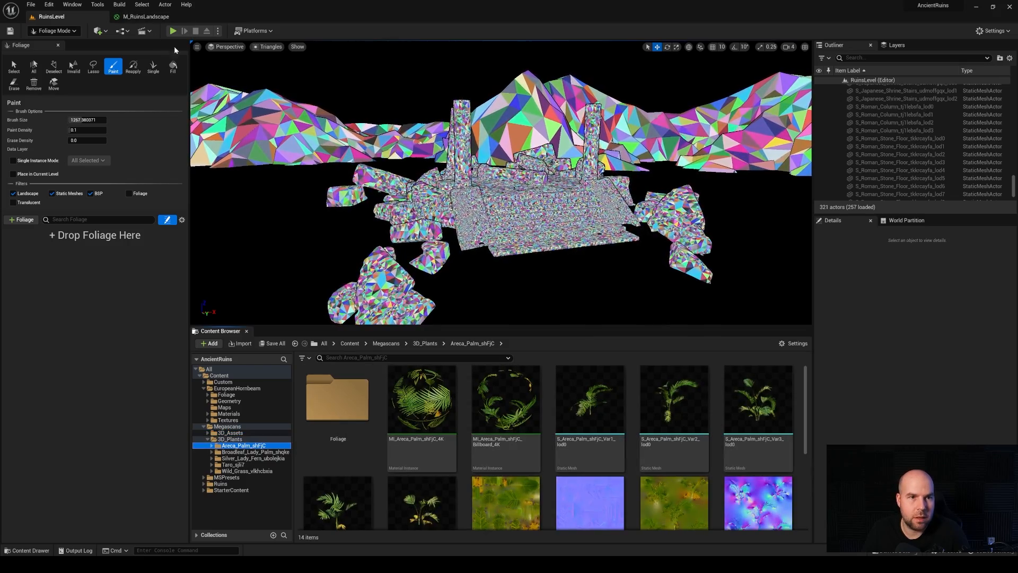
pyautogui.click(232, 48)
pyautogui.click(265, 48)
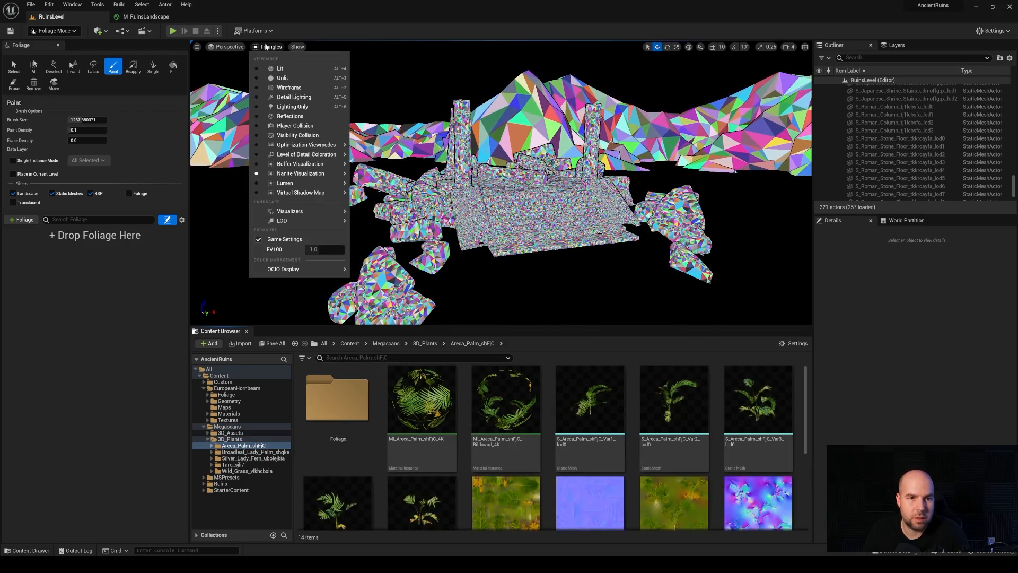
pyautogui.click(280, 68)
# Step: Browse to the M_MS_Foliage_Material folder in MSPresets and widen the folder tree so the full names fit
pyautogui.doubleClick(337, 398)
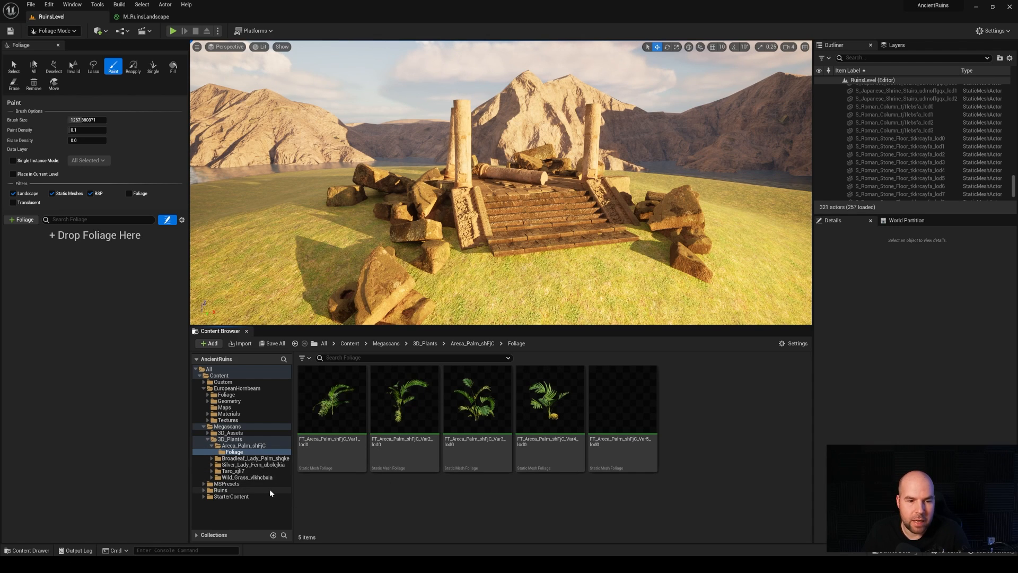
pyautogui.click(203, 484)
pyautogui.scroll(-4, 207, 467)
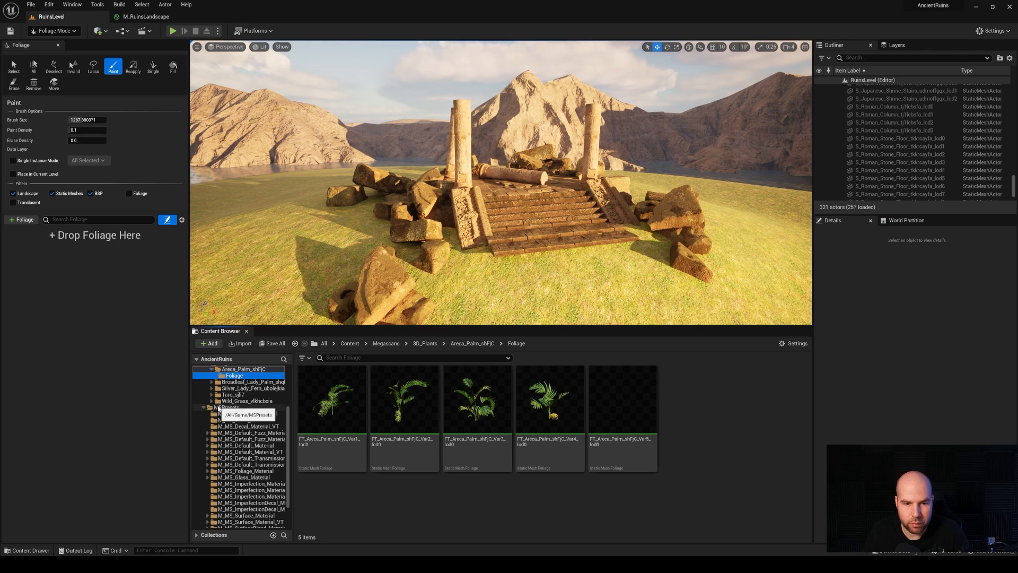
pyautogui.scroll(-3, 238, 424)
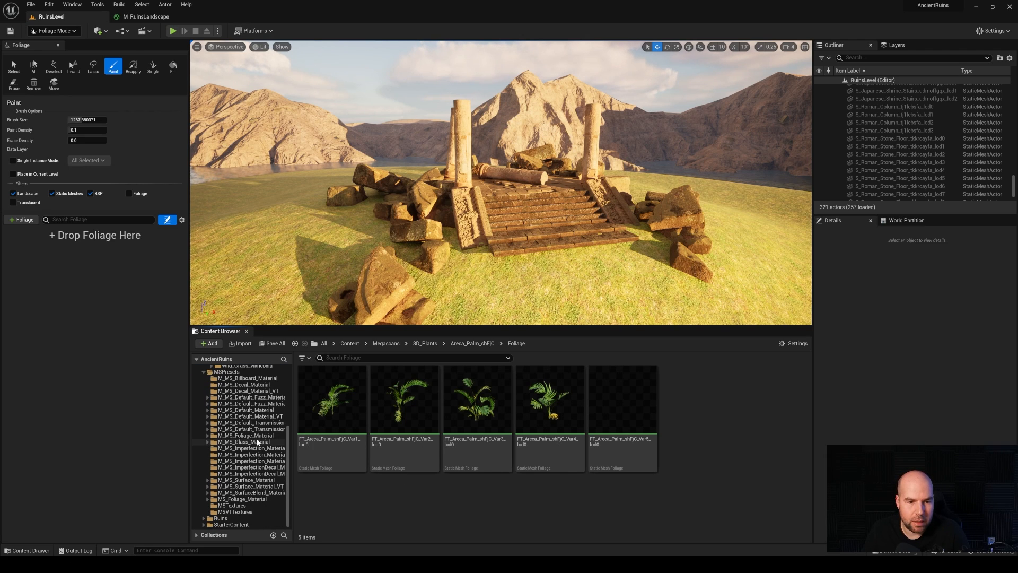
pyautogui.click(236, 435)
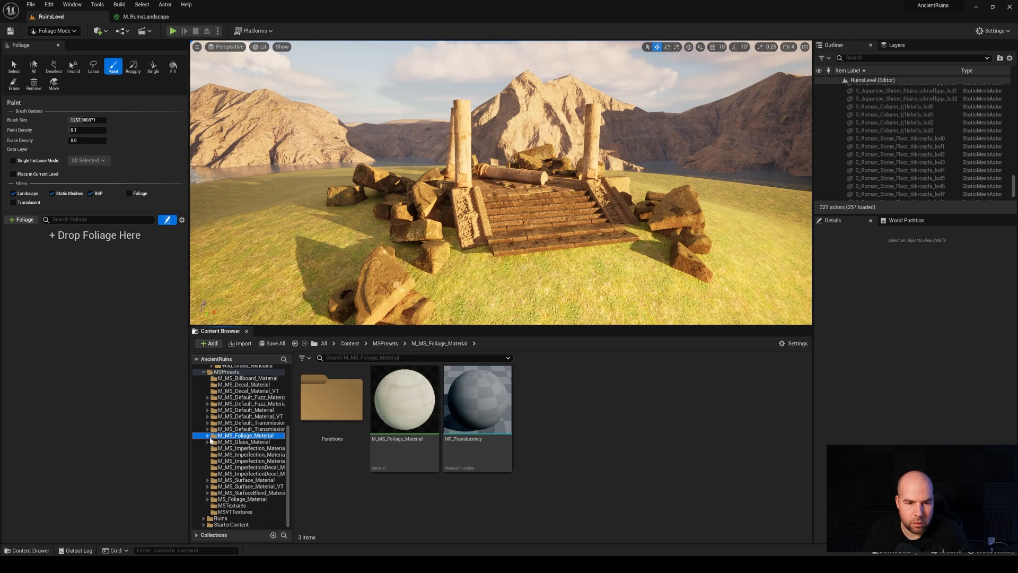
pyautogui.click(208, 436)
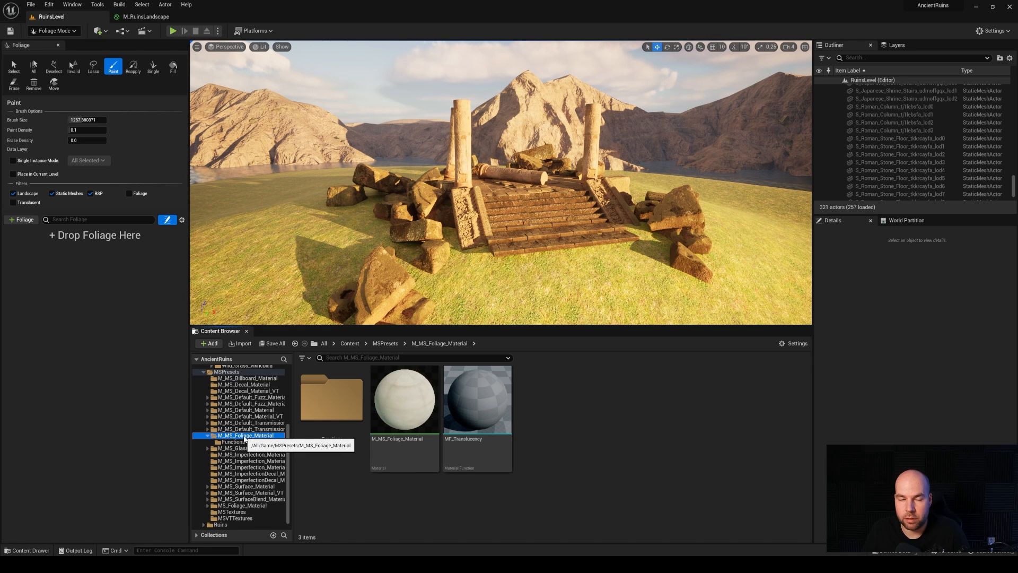
pyautogui.moveTo(293, 442); pyautogui.dragTo(335, 443)
pyautogui.click(428, 413)
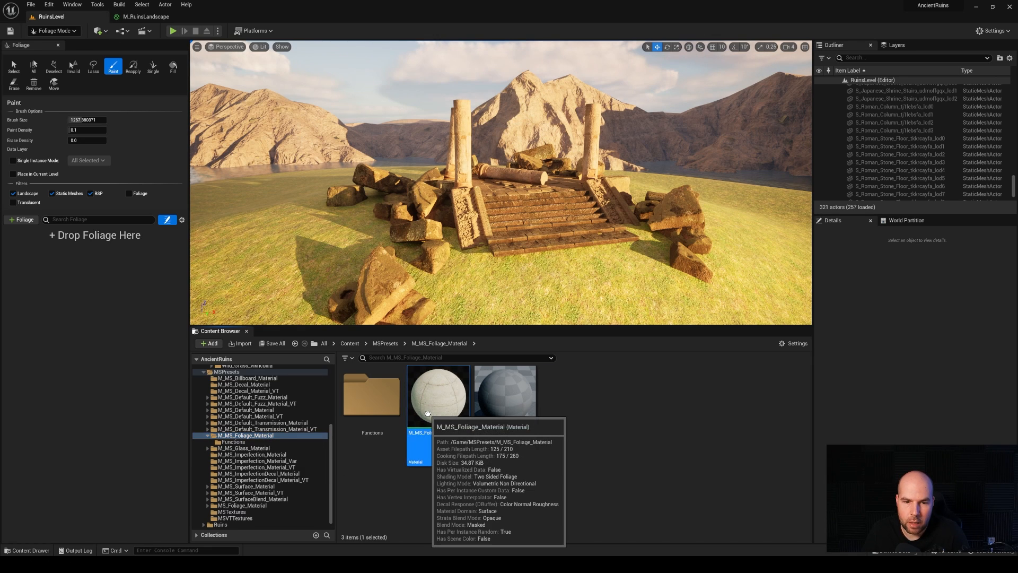
# Step: Examine the Wind group in the M_MS_Foliage_Material graph, then close the material and return to RuinsLevel
pyautogui.doubleClick(428, 414)
pyautogui.scroll(-5, 515, 281)
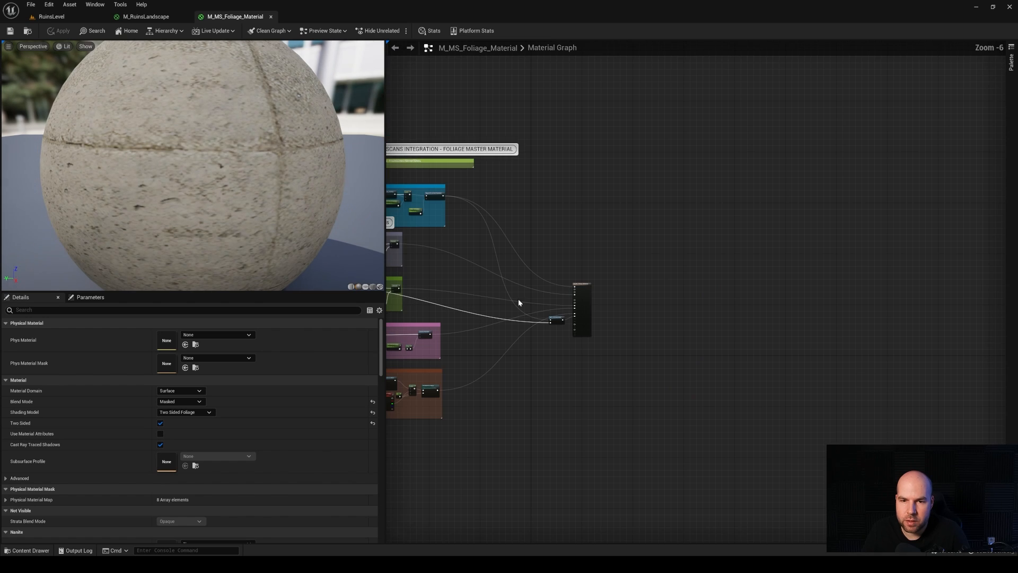
pyautogui.scroll(7, 523, 391)
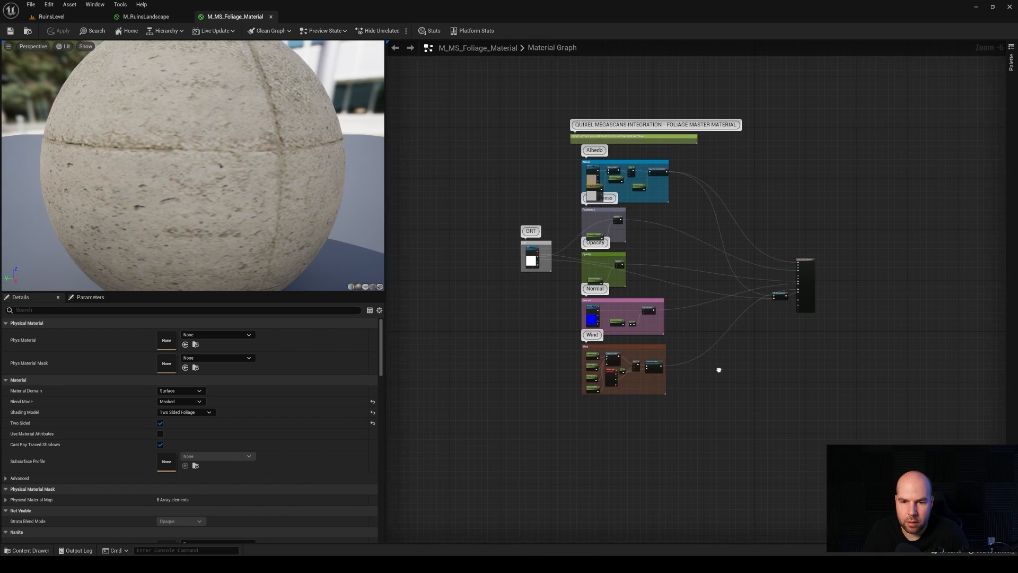
pyautogui.moveTo(711, 331); pyautogui.dragTo(622, 279, button='right')
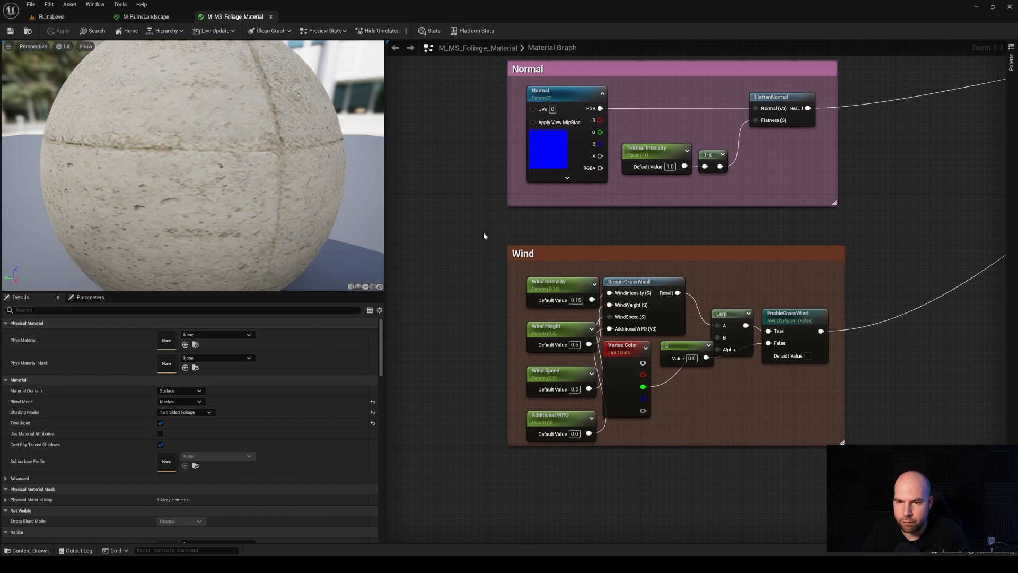
pyautogui.moveTo(472, 231); pyautogui.dragTo(847, 476)
pyautogui.click(550, 273)
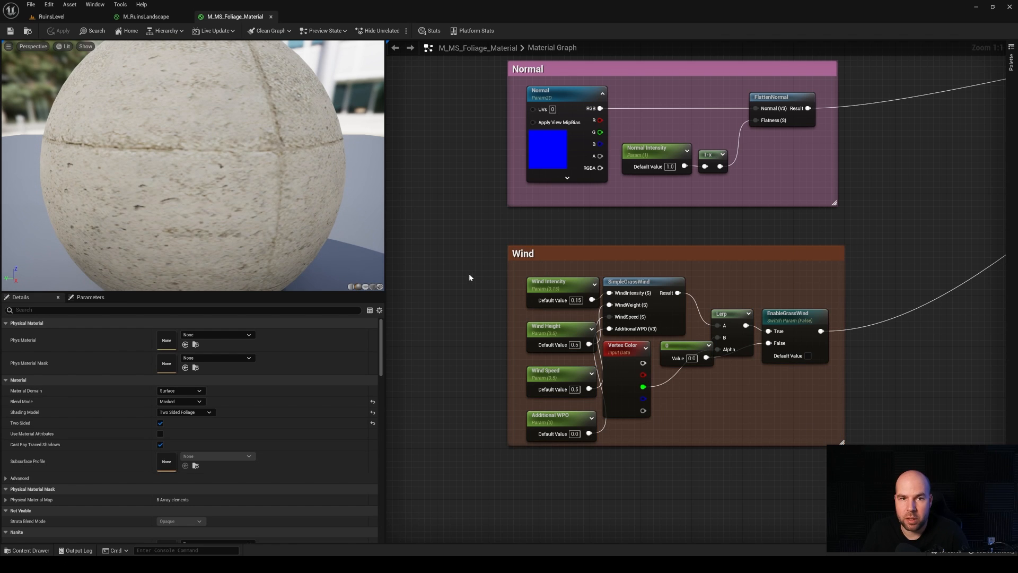
pyautogui.moveTo(469, 276); pyautogui.dragTo(437, 297, button='right')
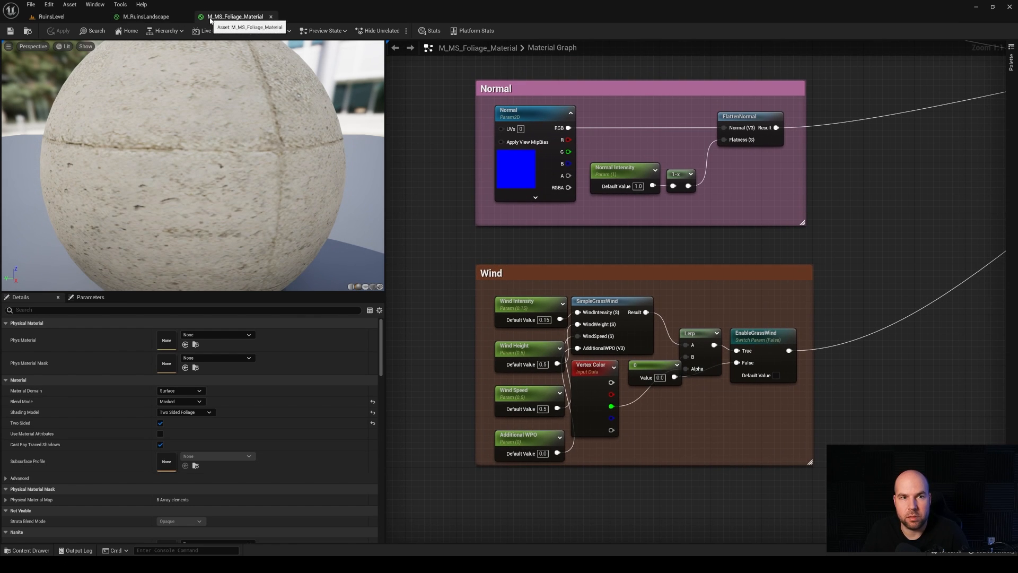
pyautogui.click(271, 17)
pyautogui.click(51, 17)
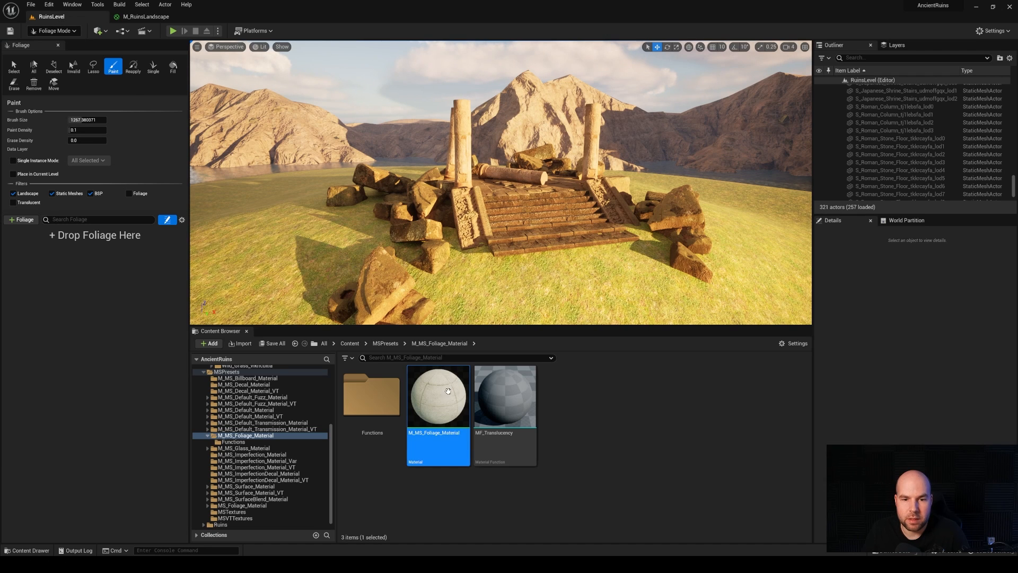
# Step: Check the wind parameters of the MI_Areca_Palm_shFjC_4K material instance, then close it and return to RuinsLevel
pyautogui.scroll(4, 308, 440)
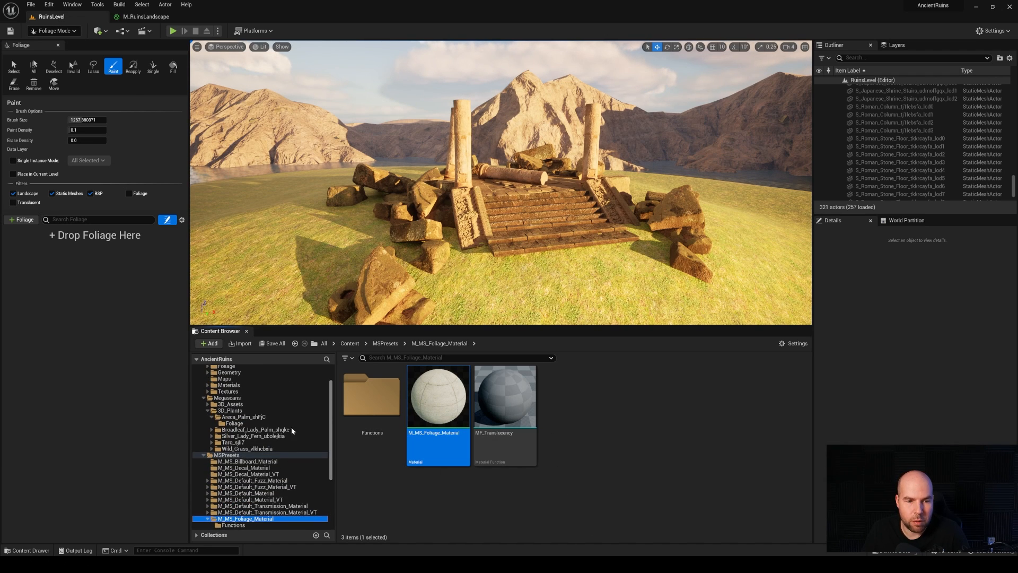
pyautogui.doubleClick(292, 453)
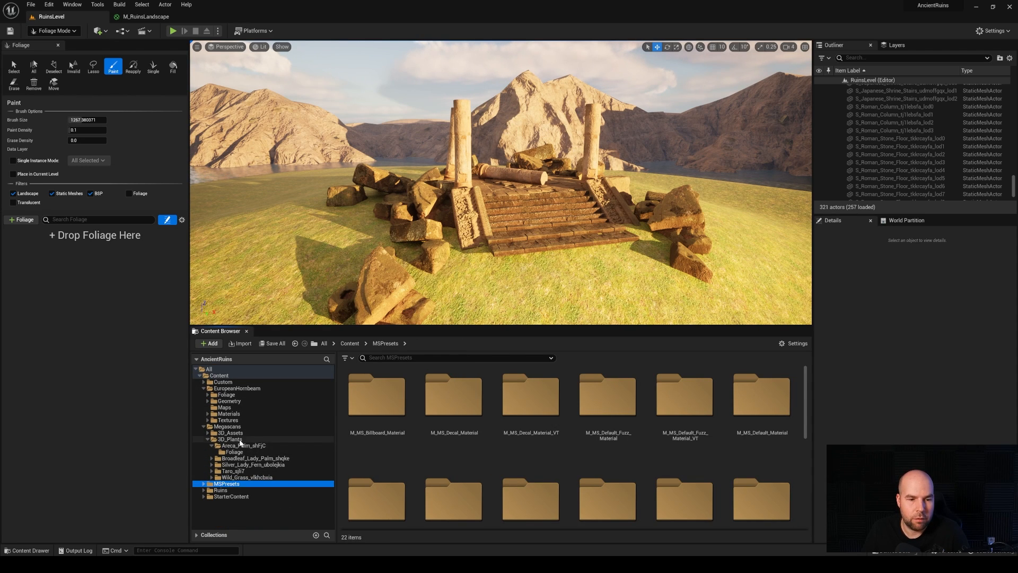
pyautogui.click(242, 440)
pyautogui.click(243, 446)
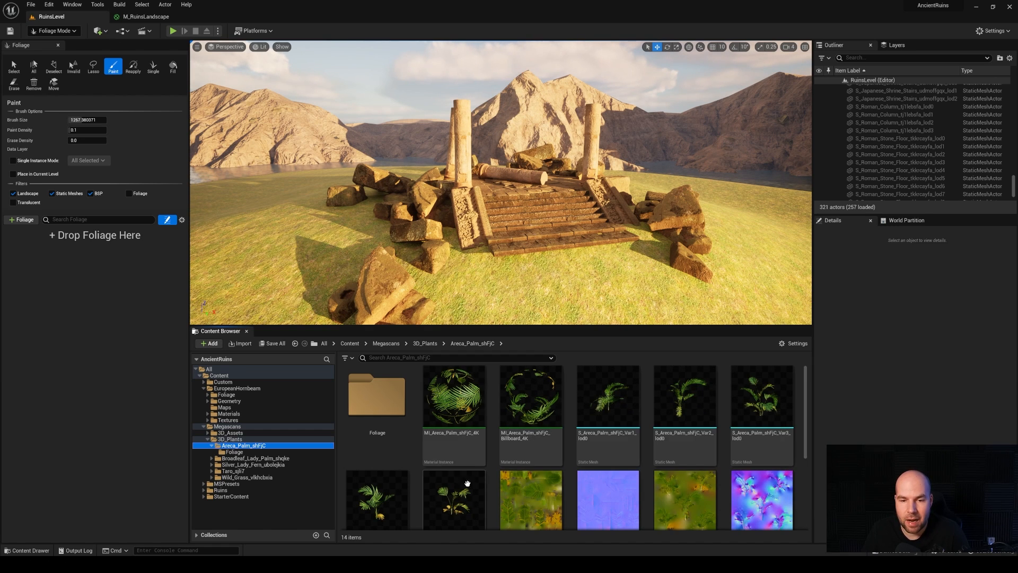
pyautogui.doubleClick(467, 406)
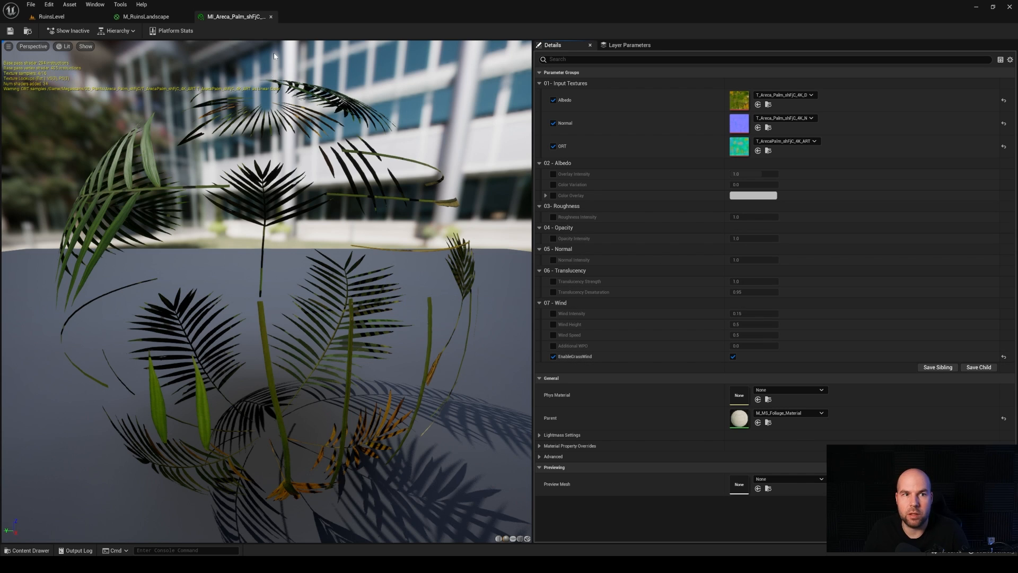
pyautogui.click(271, 17)
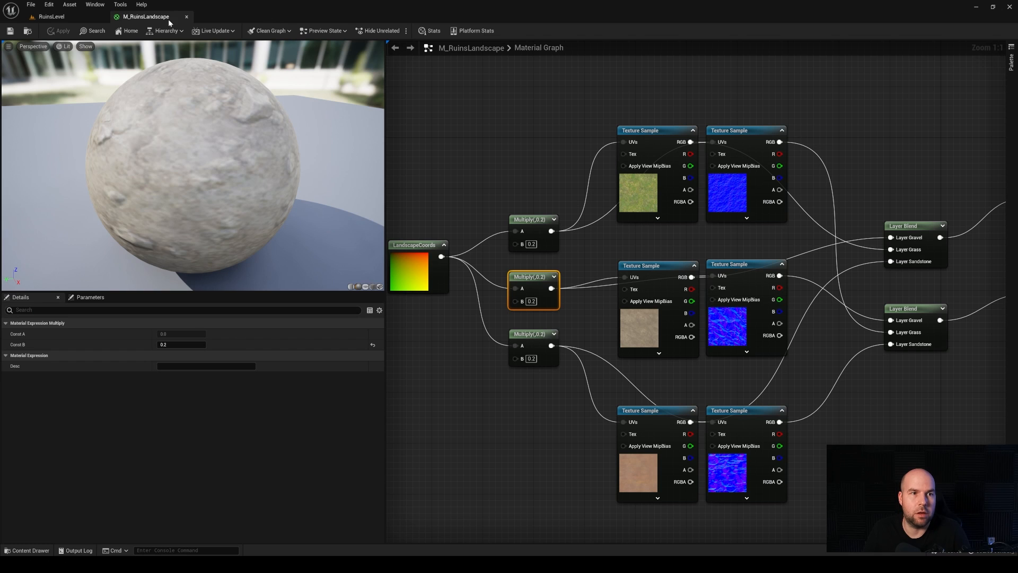
pyautogui.click(51, 17)
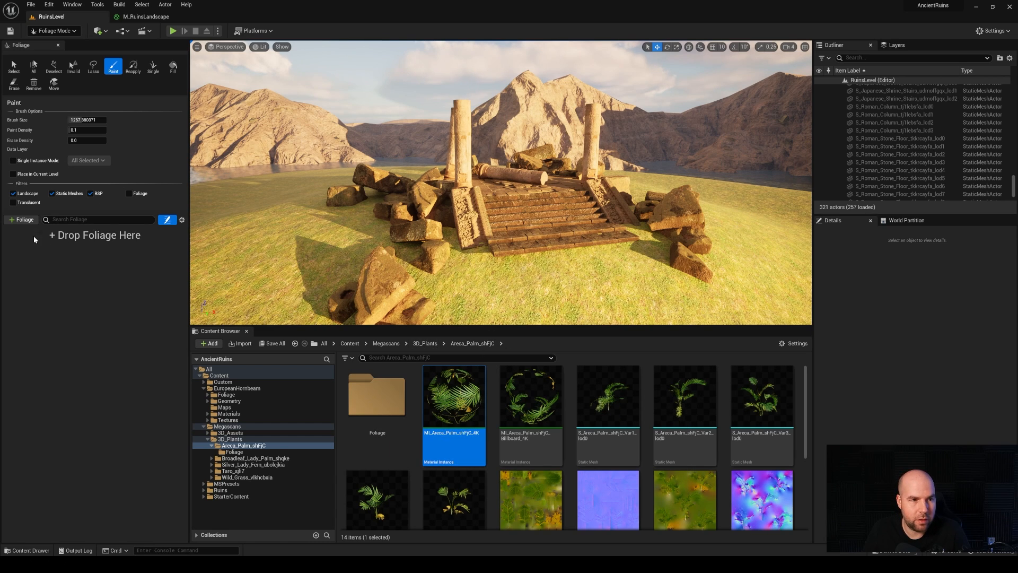
# Step: Add all five Areca_Palm_shFjC static mesh foliage types to the foliage painting palette
pyautogui.click(315, 446)
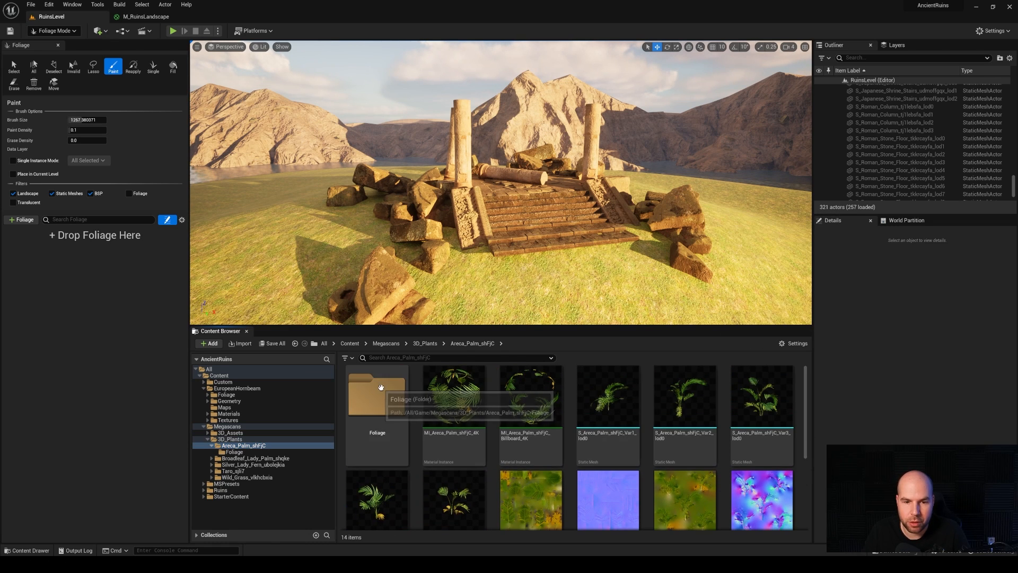
pyautogui.doubleClick(368, 405)
pyautogui.click(368, 408)
pyautogui.hotkey('ctrl', 'a')
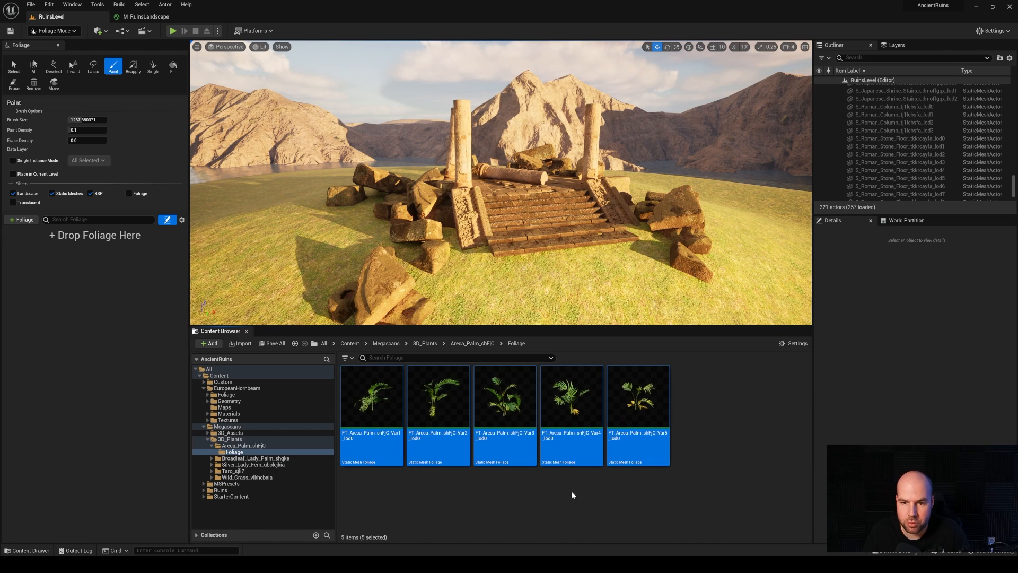
pyautogui.moveTo(419, 403); pyautogui.dragTo(15, 245)
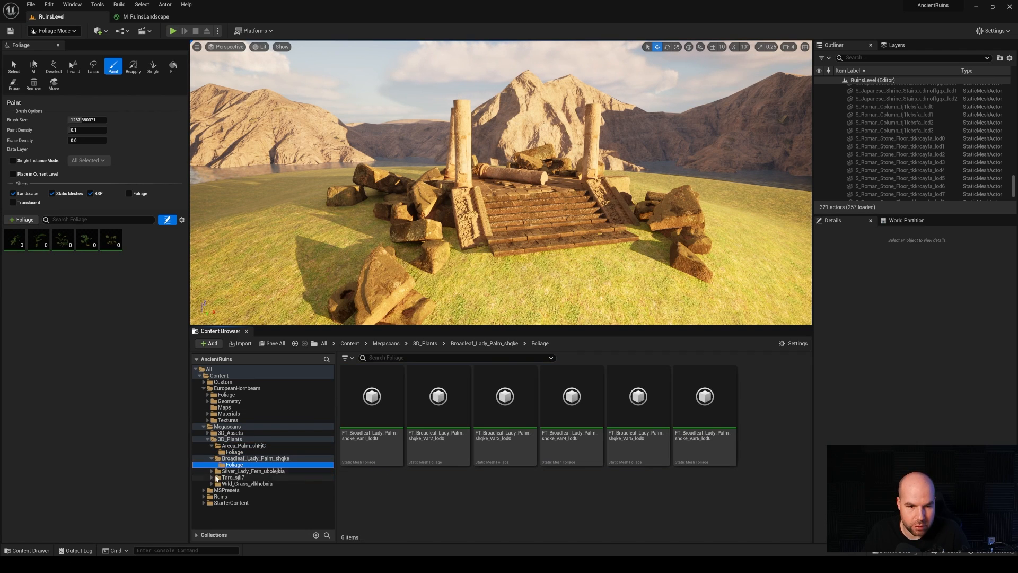
# Step: Expand the remaining 3D_Plants folders and look through the Silver Lady Fern, Taro and Broadleaf Lady Palm foliage types
pyautogui.click(223, 477)
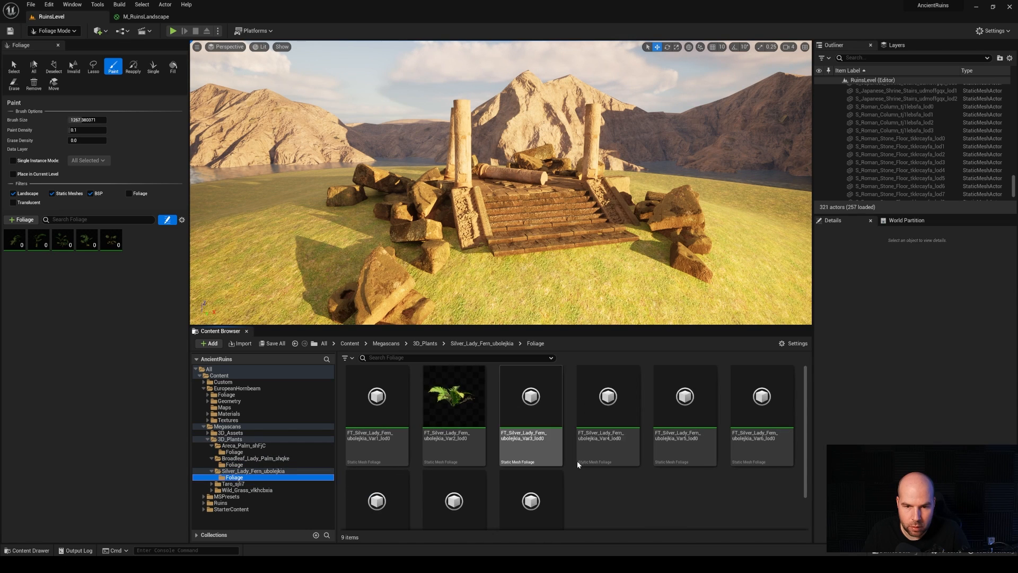
pyautogui.scroll(-1, 663, 481)
pyautogui.scroll(1, 663, 486)
pyautogui.click(549, 408)
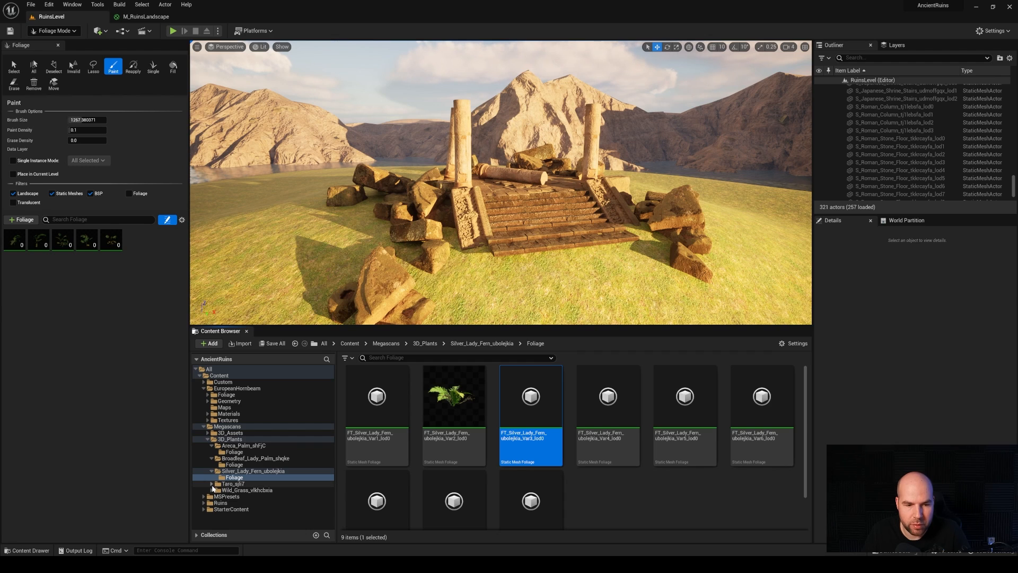
pyautogui.click(234, 490)
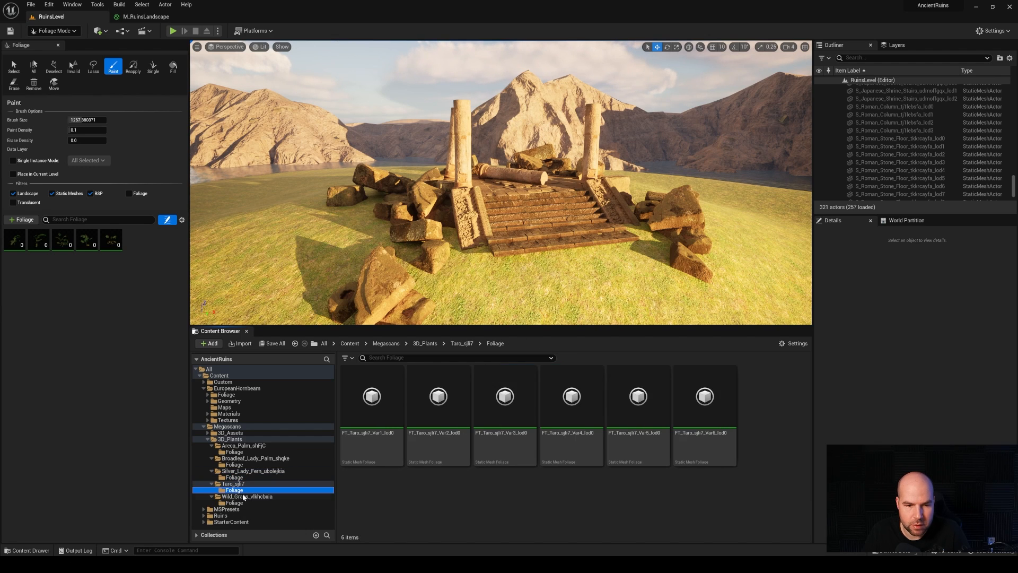
pyautogui.click(238, 465)
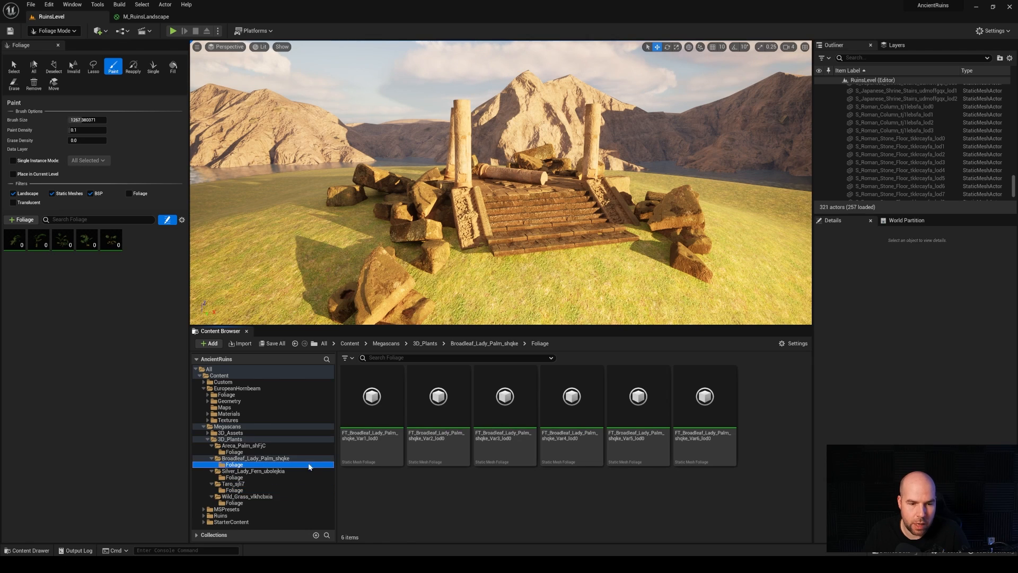
# Step: Add all nine Silver_Lady_Fern_ubolejkia foliage types to the foliage painting palette
pyautogui.click(236, 478)
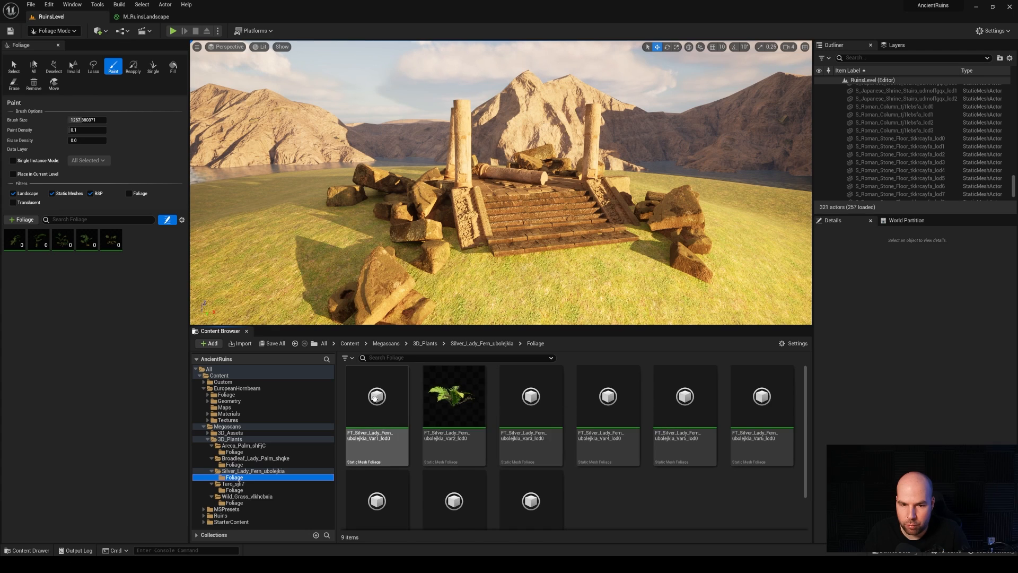
pyautogui.click(375, 398)
pyautogui.keyDown('shift'); pyautogui.click(528, 490); pyautogui.keyUp('shift')
pyautogui.moveTo(445, 415); pyautogui.dragTo(73, 333)
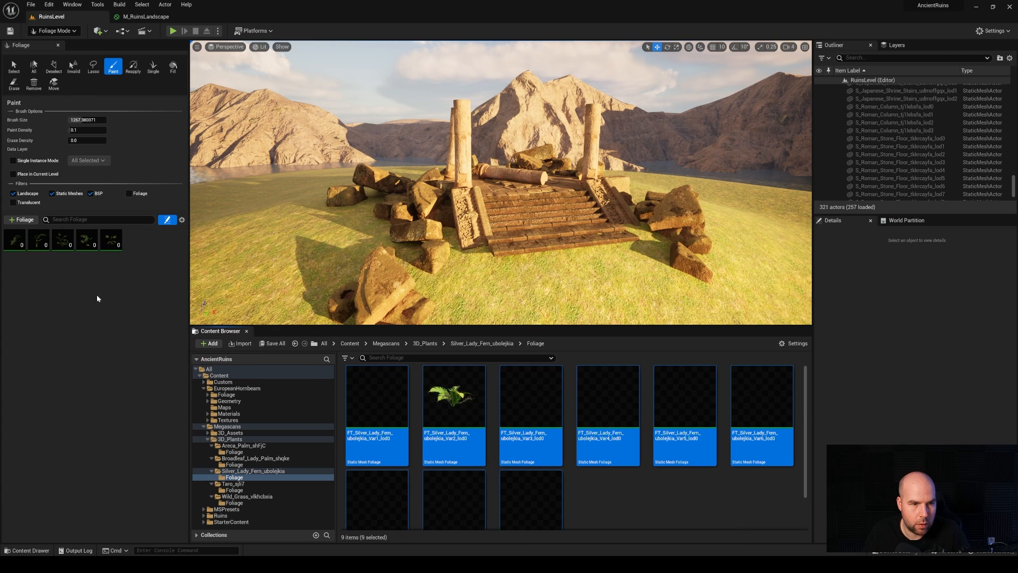
pyautogui.moveTo(313, 373); pyautogui.dragTo(78, 265)
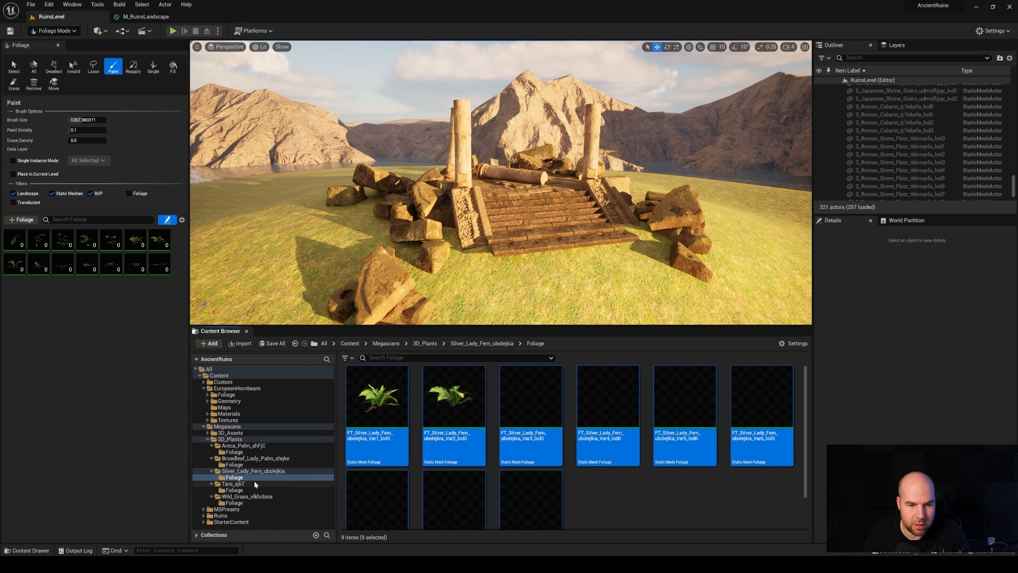
# Step: Add all six Taro_sjli7 foliage types to the foliage painting palette and collapse the Taro_sjli7 folder
pyautogui.click(232, 484)
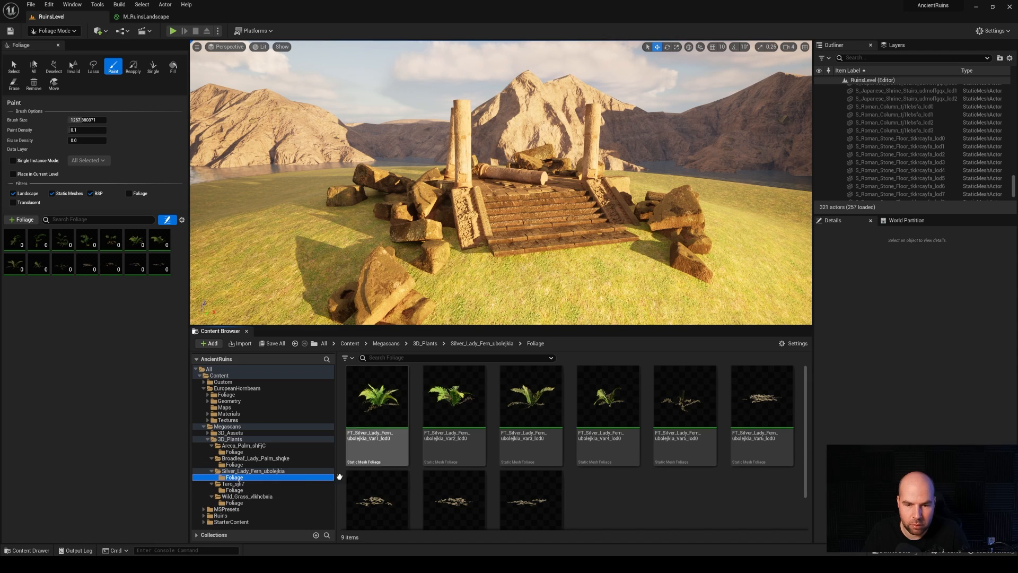
pyautogui.click(234, 491)
pyautogui.click(371, 408)
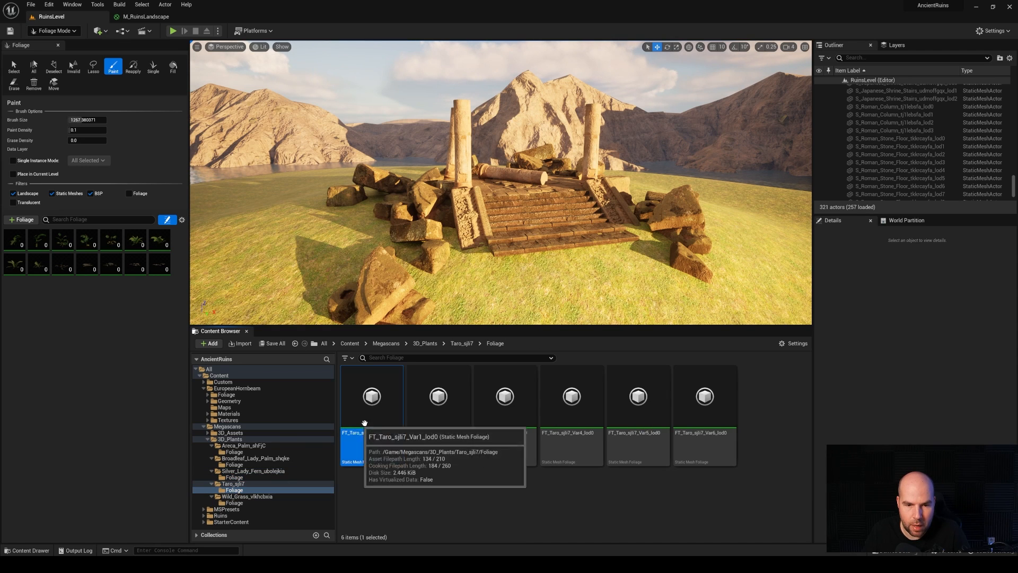
pyautogui.keyDown('shift'); pyautogui.click(695, 414); pyautogui.keyUp('shift')
pyautogui.moveTo(359, 415); pyautogui.dragTo(142, 321)
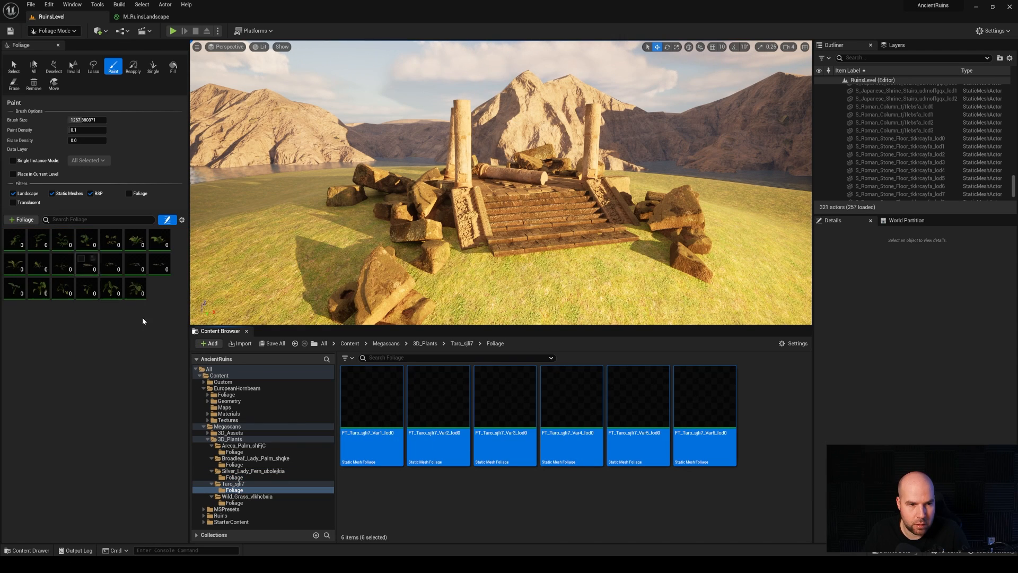
pyautogui.click(212, 484)
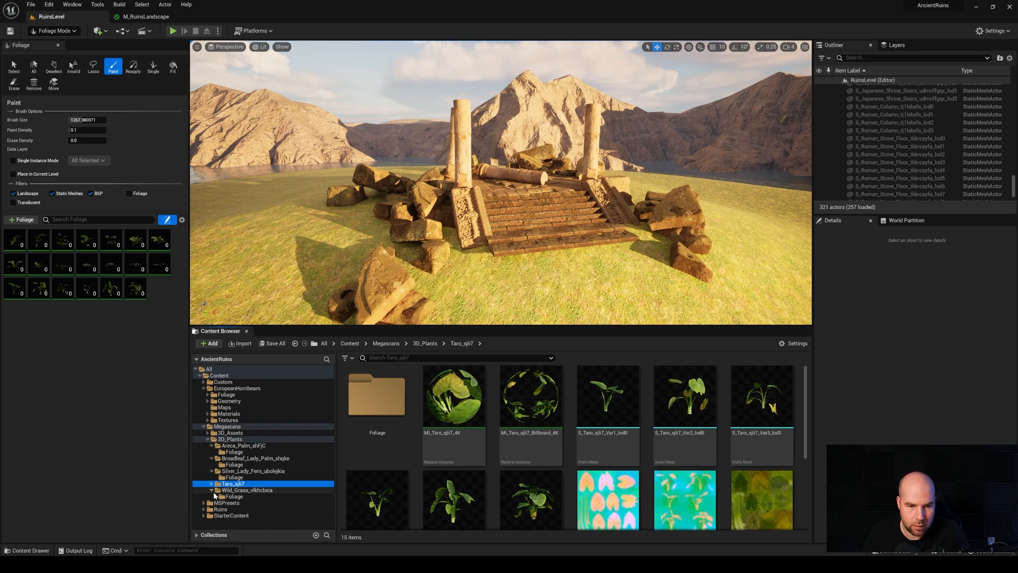
# Step: Add all twenty Wild_Grass_vlkhcbxia foliage types to the foliage painting palette
pyautogui.click(237, 491)
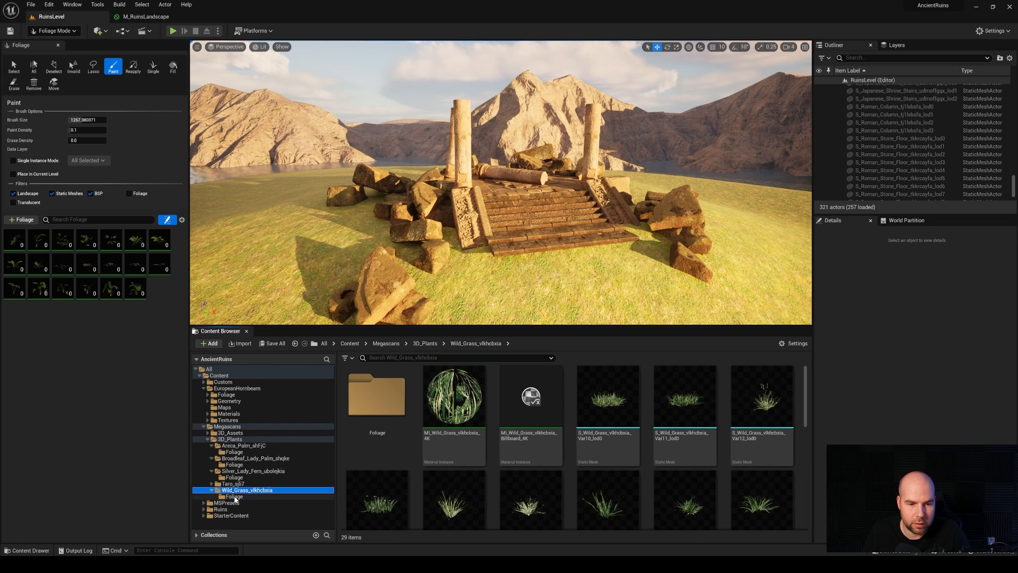
pyautogui.click(234, 497)
pyautogui.click(377, 403)
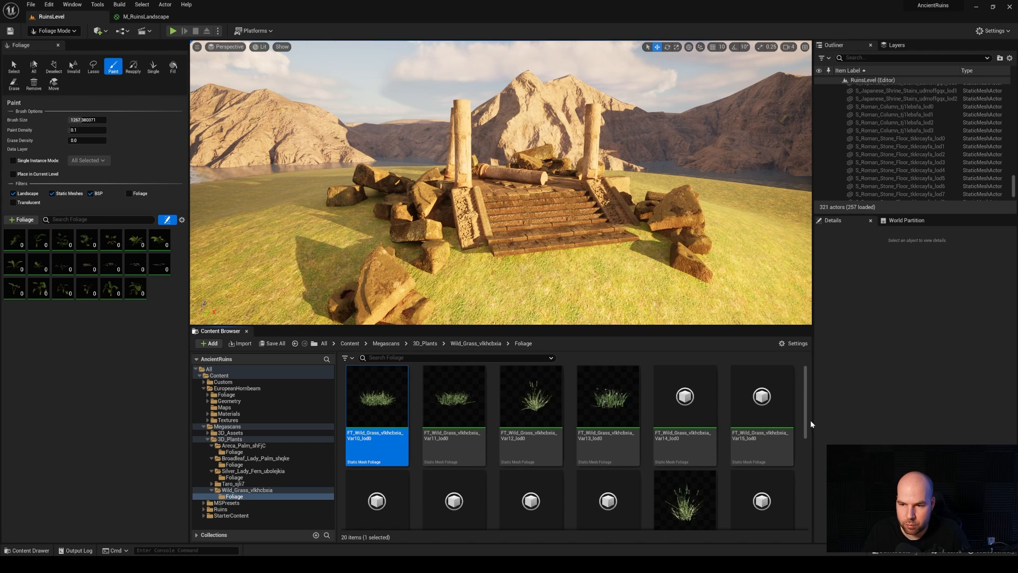
pyautogui.hotkey('ctrl', 'a')
pyautogui.scroll(-3, 807, 466)
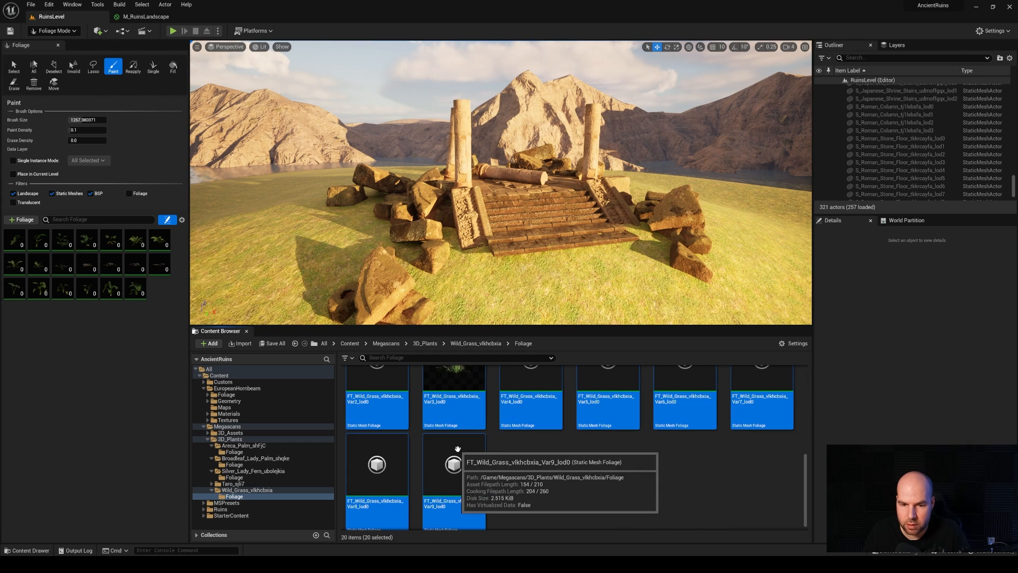
pyautogui.moveTo(455, 377); pyautogui.dragTo(103, 286)
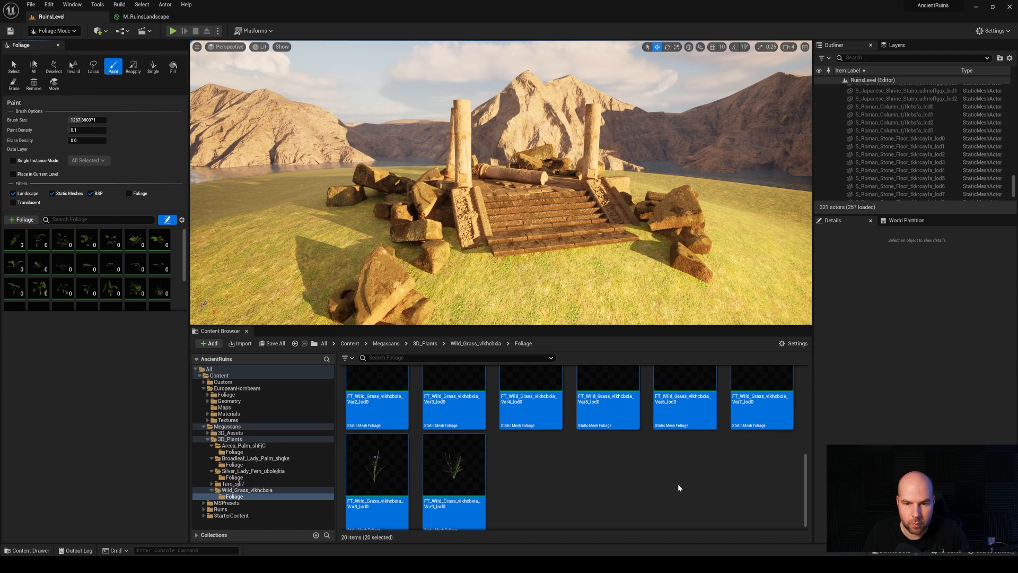
pyautogui.moveTo(804, 494); pyautogui.dragTo(807, 378)
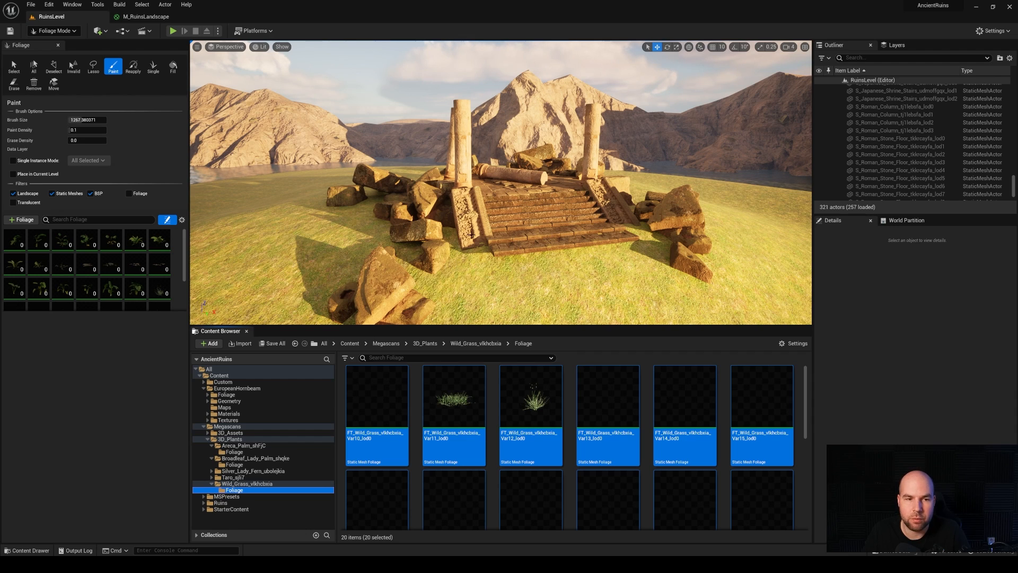
# Step: Enlarge the viewport around the ruins and reduce the foliage brush size to about 410
pyautogui.moveTo(183, 255); pyautogui.dragTo(186, 301)
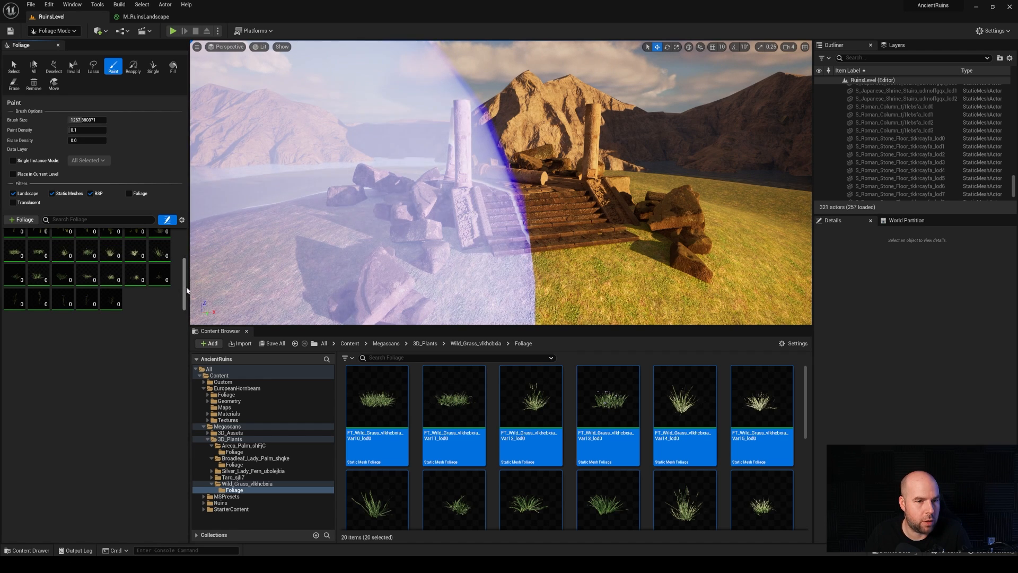
pyautogui.moveTo(185, 291)
pyautogui.mouseDown()
pyautogui.moveTo(186, 274)
pyautogui.moveTo(182, 294)
pyautogui.mouseUp()
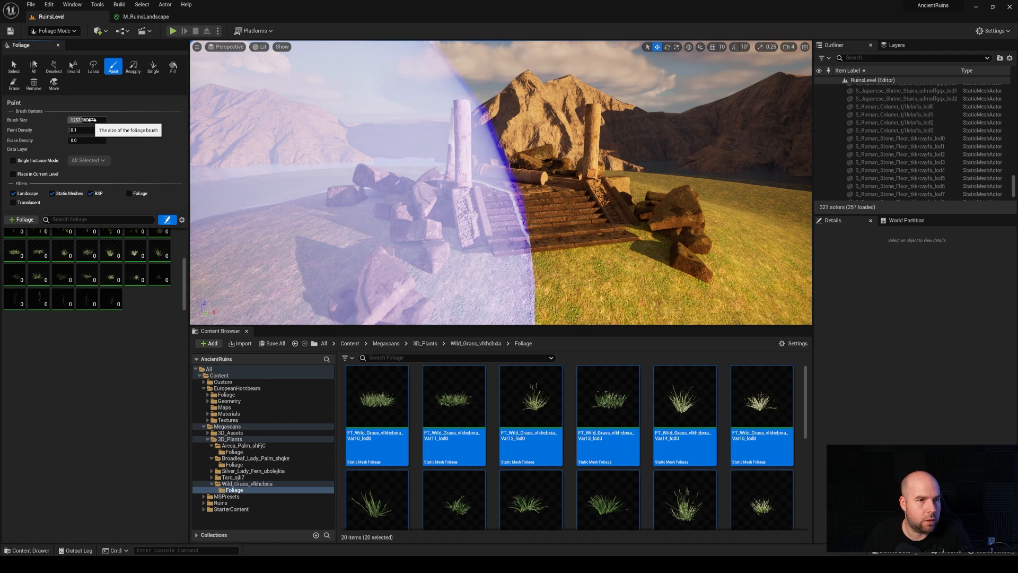
pyautogui.moveTo(75, 120); pyautogui.dragTo(77, 120)
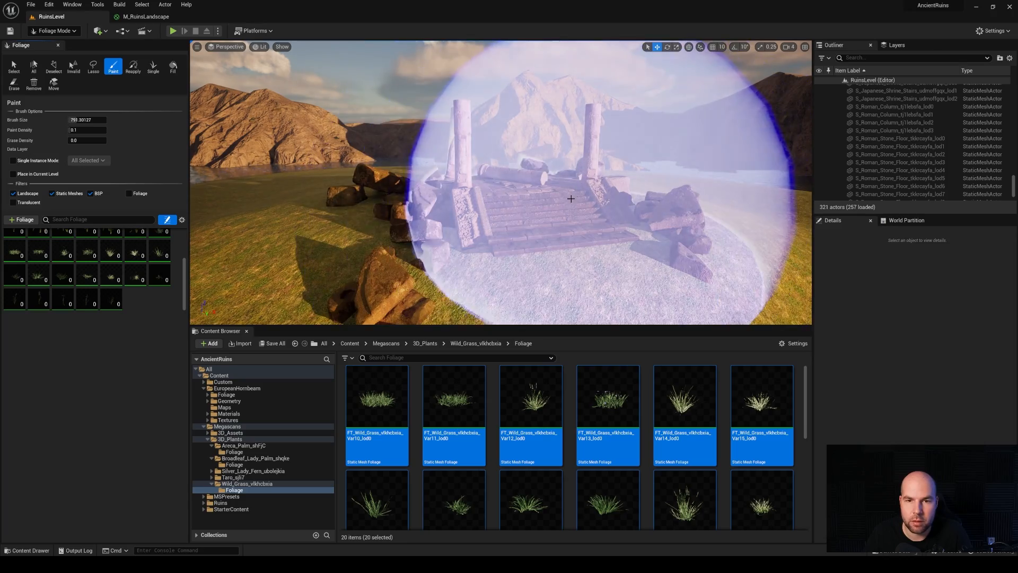
pyautogui.moveTo(503, 325); pyautogui.dragTo(500, 410)
pyautogui.press('s')
pyautogui.moveTo(561, 239)
pyautogui.mouseDown(button='right')
pyautogui.moveTo(561, 271)
pyautogui.moveTo(563, 255)
pyautogui.moveTo(556, 264)
pyautogui.mouseUp(button='right')
pyautogui.press('w')
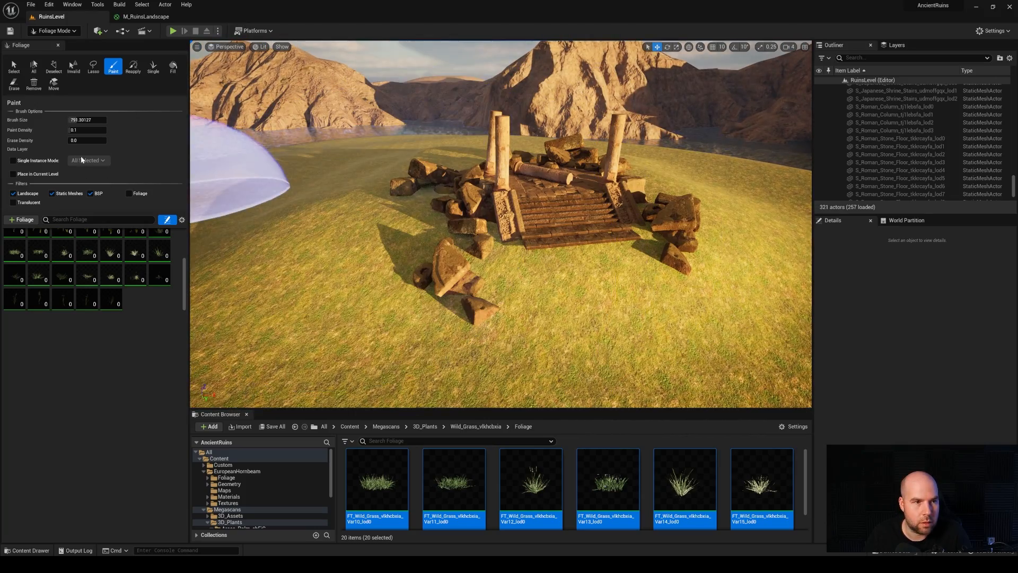
pyautogui.moveTo(80, 120); pyautogui.dragTo(78, 119)
# Step: Paint wild grass over the ground in front of the ruins, raising the paint density to about 0.51 and finally to 1.0
pyautogui.moveTo(359, 263)
pyautogui.mouseDown()
pyautogui.moveTo(356, 343)
pyautogui.moveTo(357, 255)
pyautogui.moveTo(368, 309)
pyautogui.moveTo(677, 280)
pyautogui.moveTo(369, 236)
pyautogui.mouseUp()
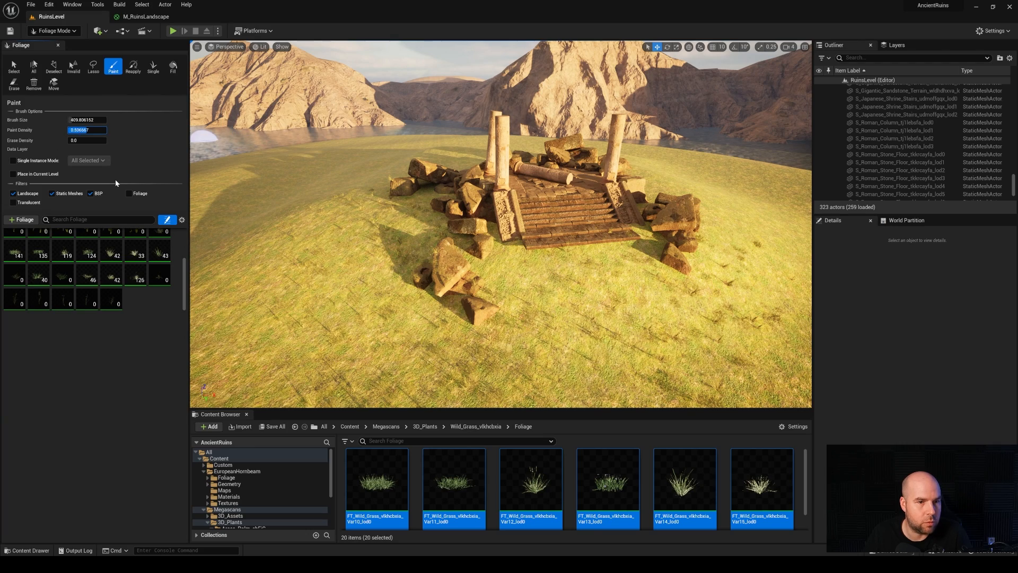
pyautogui.moveTo(381, 299)
pyautogui.mouseDown()
pyautogui.moveTo(352, 302)
pyautogui.moveTo(398, 239)
pyautogui.moveTo(632, 336)
pyautogui.mouseUp()
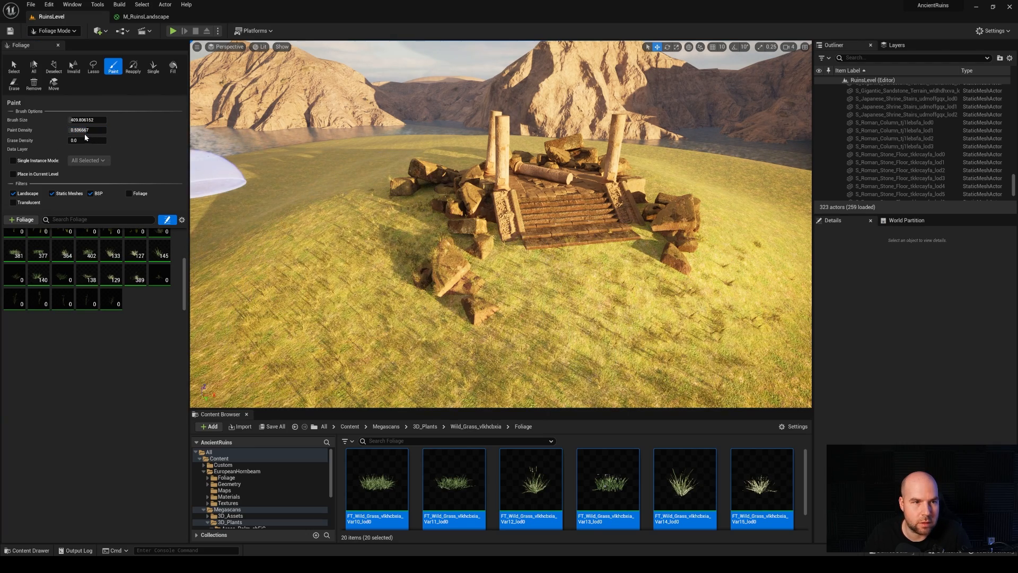
pyautogui.moveTo(352, 285)
pyautogui.mouseDown()
pyautogui.moveTo(639, 302)
pyautogui.moveTo(352, 242)
pyautogui.moveTo(382, 320)
pyautogui.moveTo(546, 296)
pyautogui.mouseUp()
pyautogui.moveTo(546, 296)
pyautogui.mouseDown(button='right')
pyautogui.moveTo(563, 319)
pyautogui.moveTo(546, 361)
pyautogui.moveTo(552, 379)
pyautogui.moveTo(530, 339)
pyautogui.moveTo(533, 348)
pyautogui.moveTo(493, 318)
pyautogui.mouseUp(button='right')
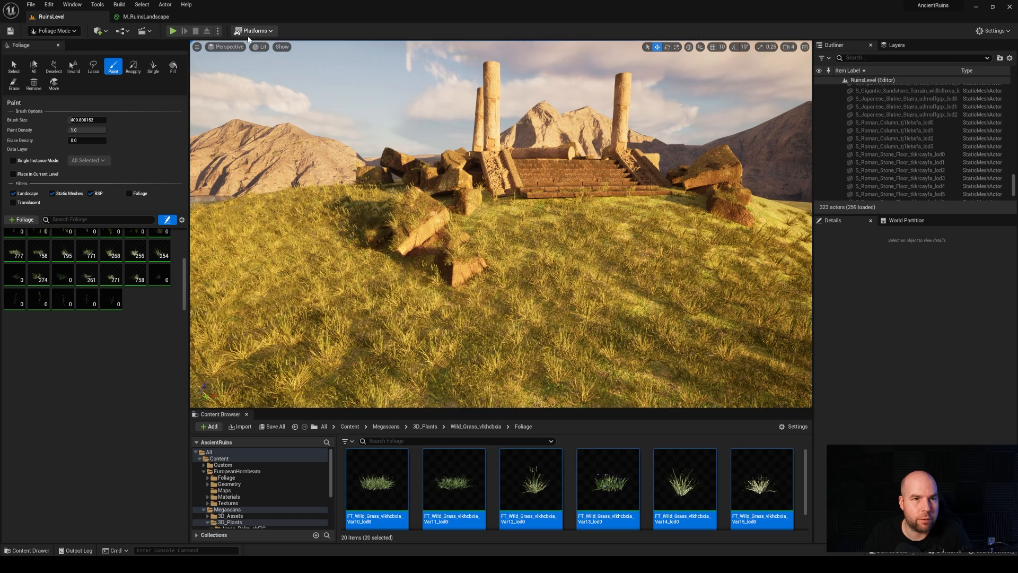
# Step: Inspect the painted scene in the Nanite Triangles visualization and return to the Lit view mode
pyautogui.click(223, 46)
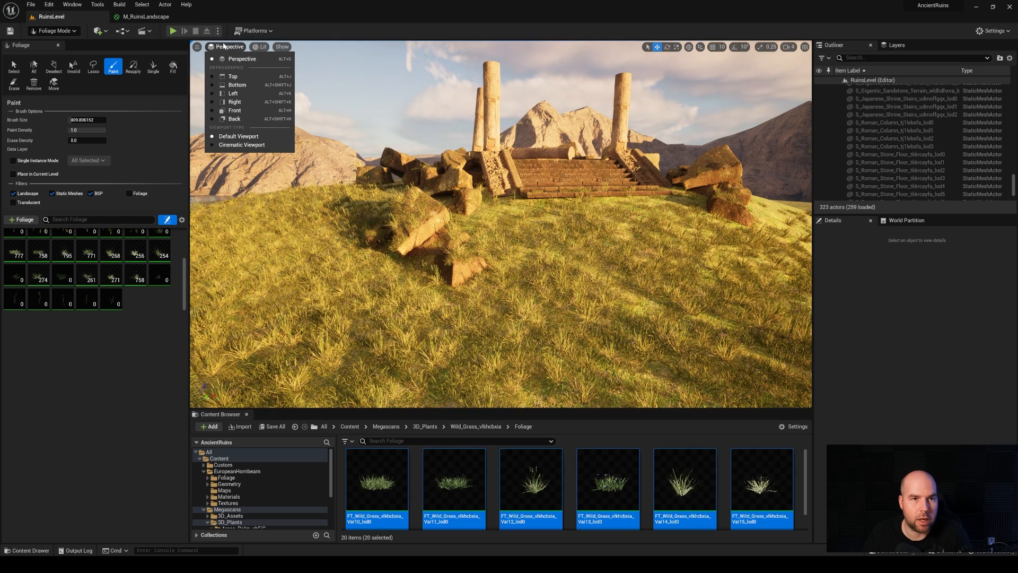
pyautogui.click(260, 47)
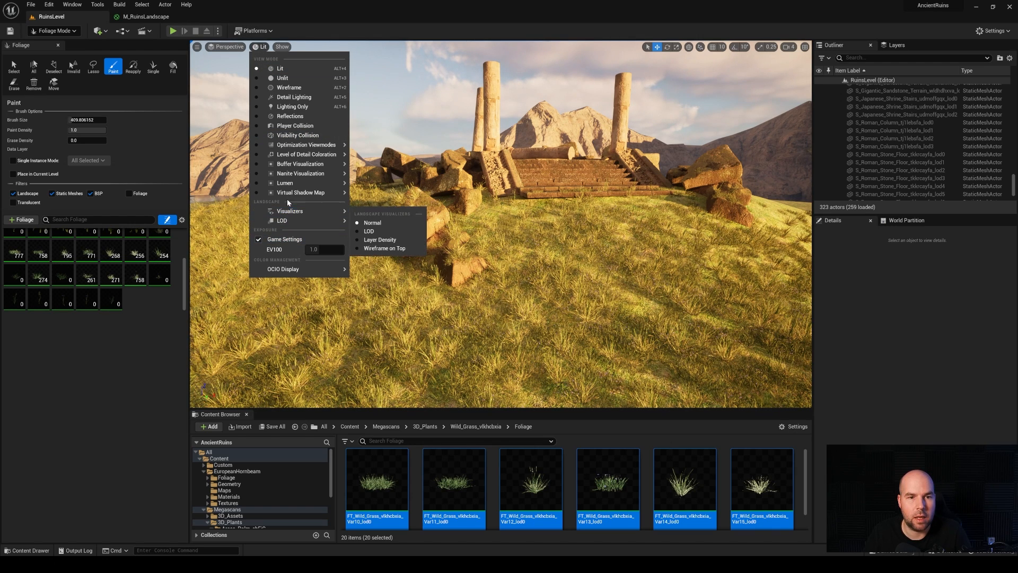
pyautogui.moveTo(303, 175)
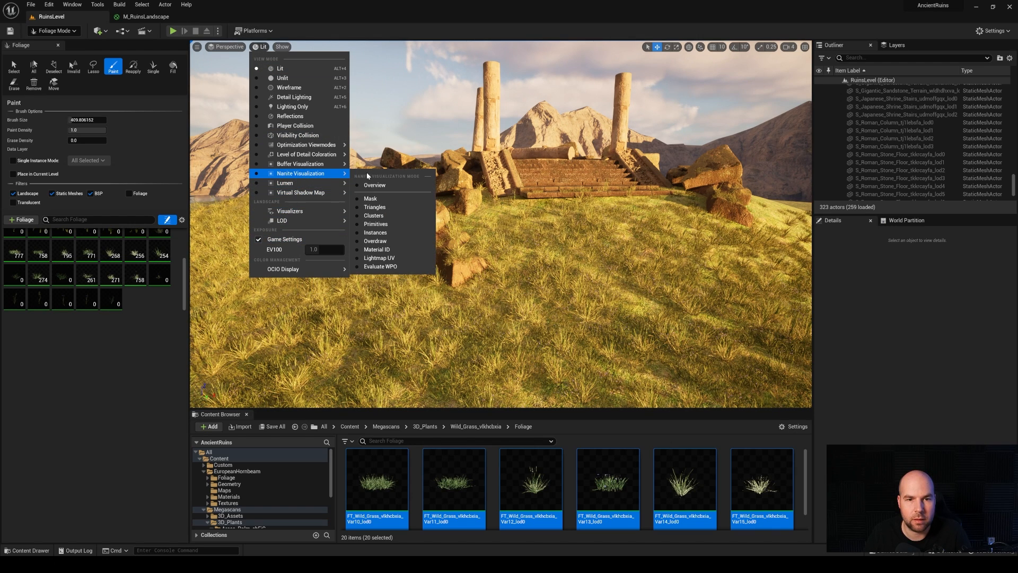
pyautogui.click(376, 207)
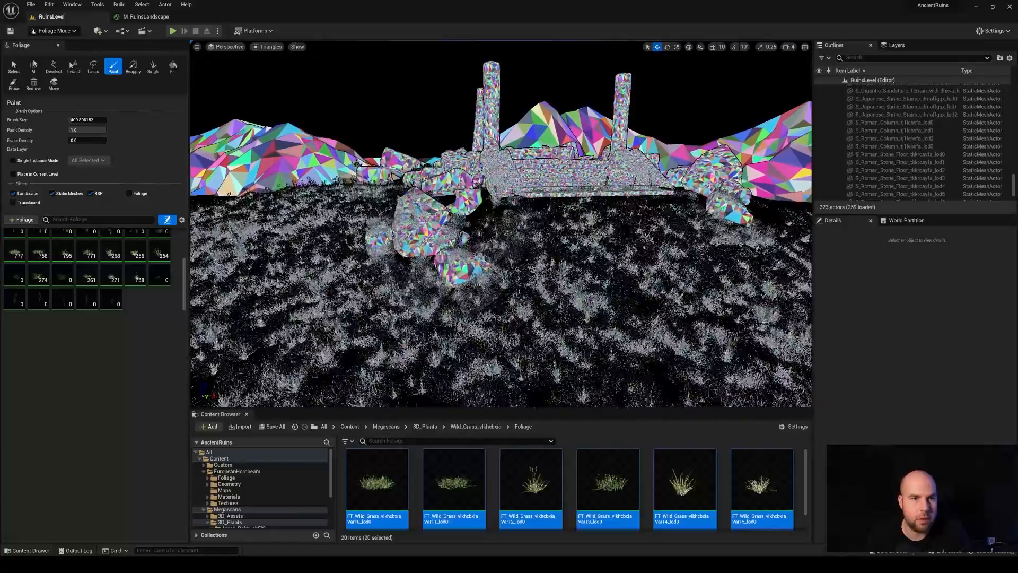
pyautogui.click(218, 47)
pyautogui.click(265, 49)
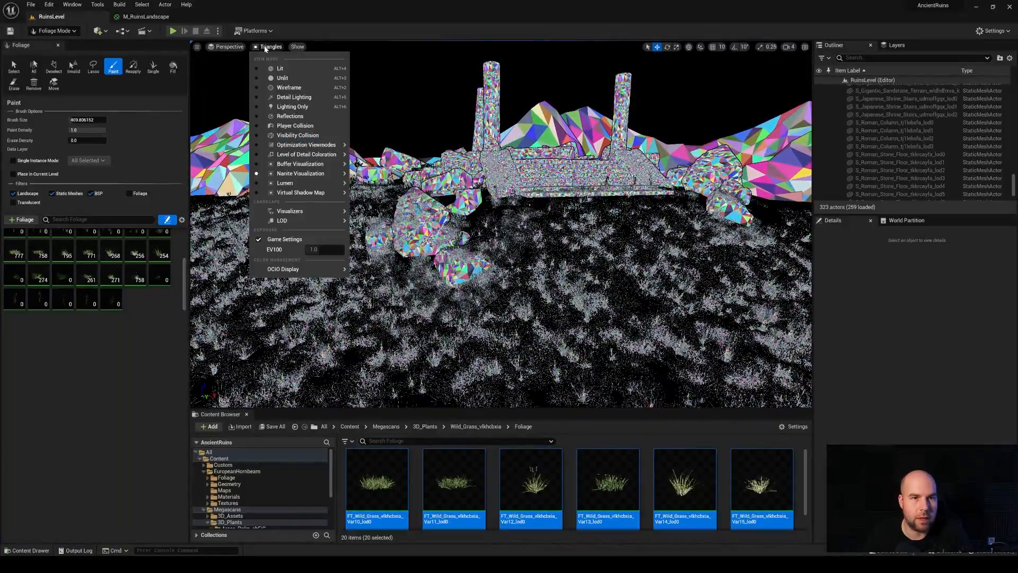
pyautogui.click(289, 69)
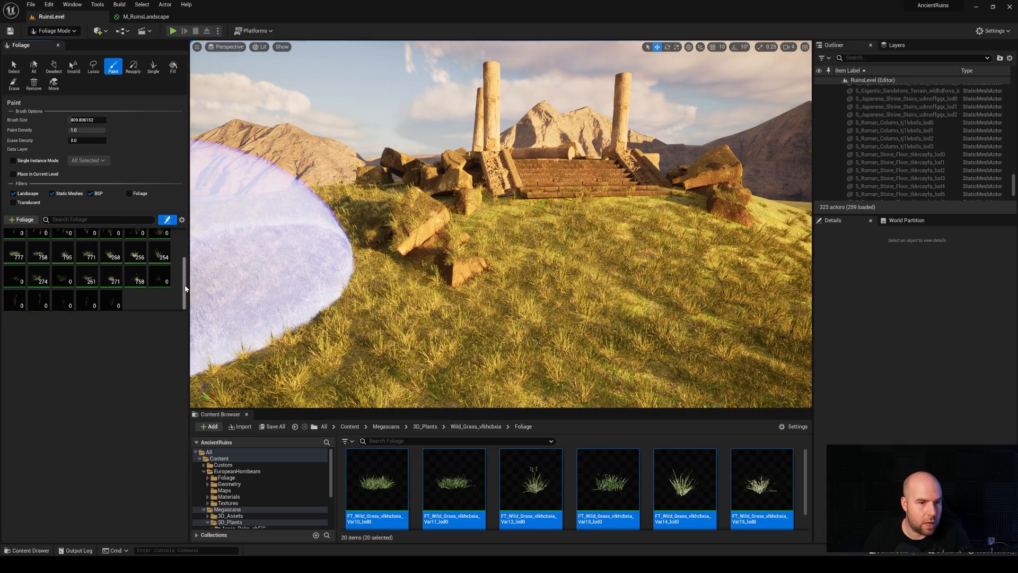
# Step: Select the eleven Wild_Grass_vlkhcbxia foliage types that have painted instances and set their Density / 1Kuu to 500
pyautogui.click(91, 279)
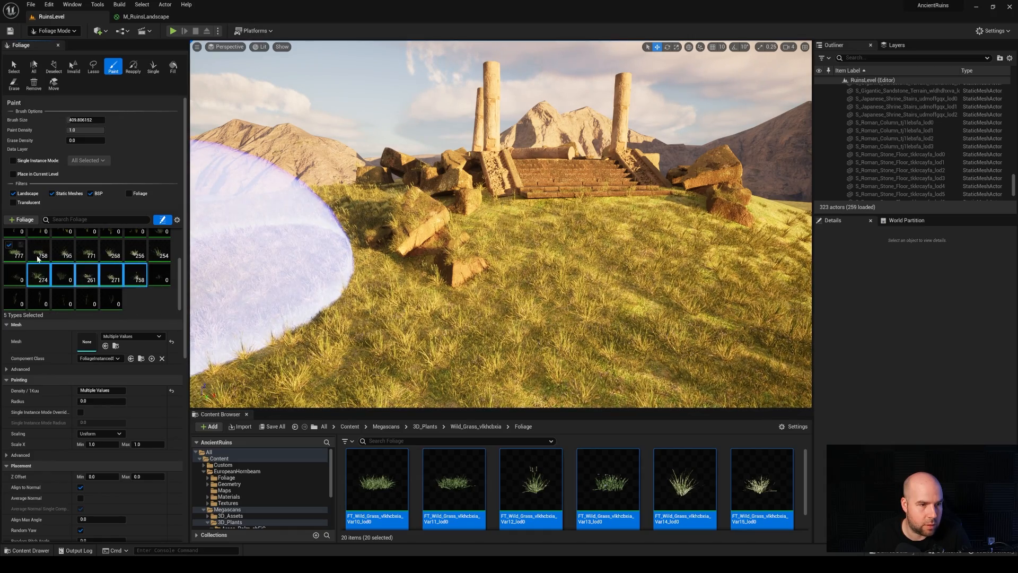
pyautogui.keyDown('shift'); pyautogui.click(14, 256); pyautogui.keyUp('shift')
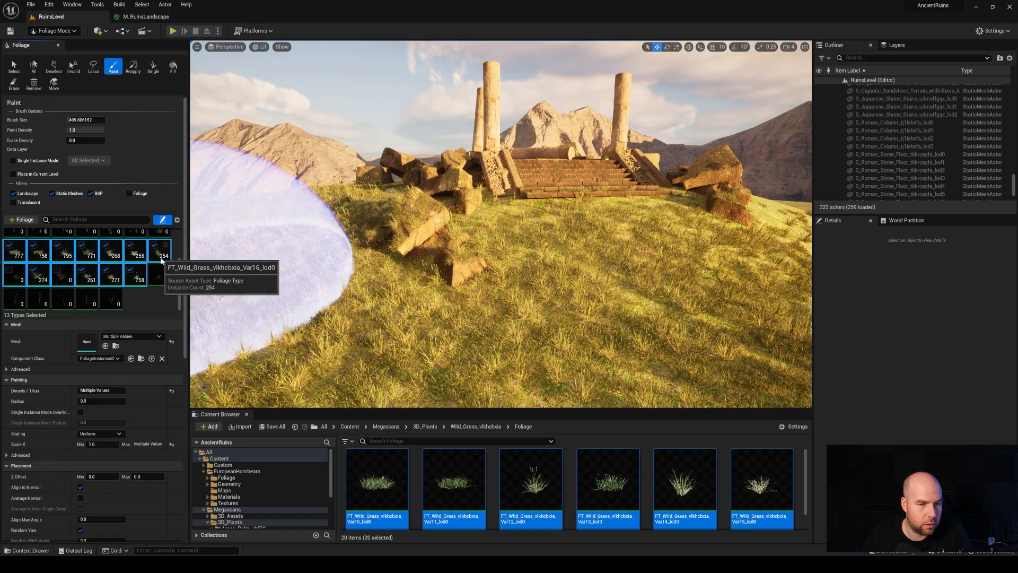
pyautogui.keyDown('ctrl'); pyautogui.click(17, 278); pyautogui.keyUp('ctrl')
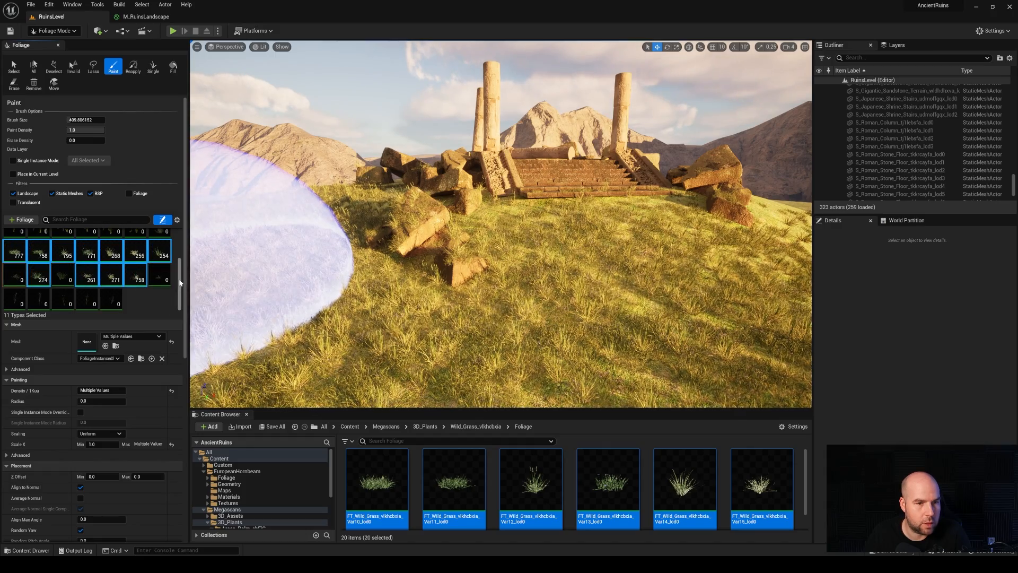
pyautogui.scroll(2, 181, 282)
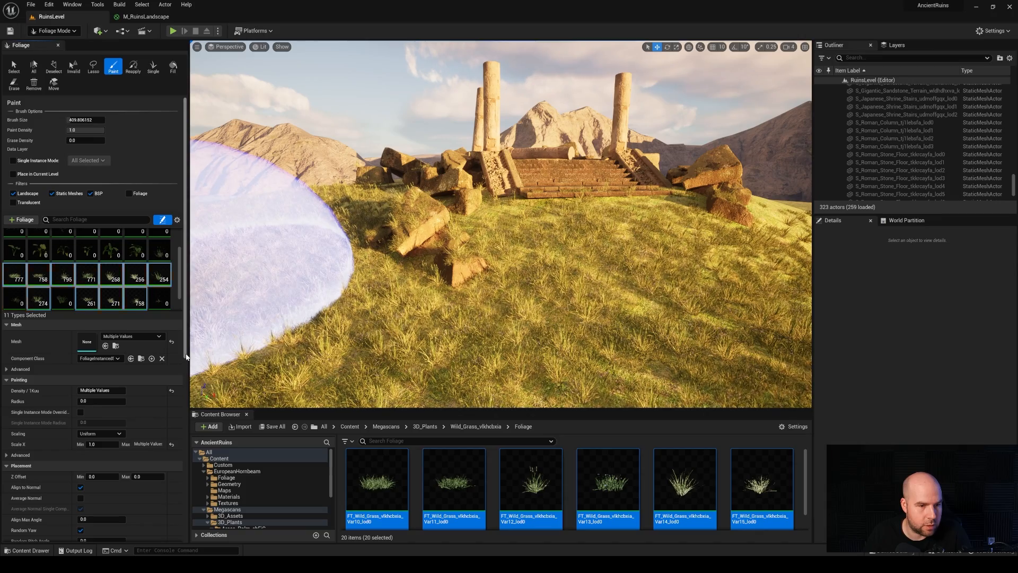
pyautogui.moveTo(186, 354); pyautogui.dragTo(186, 361)
pyautogui.scroll(-3, 114, 416)
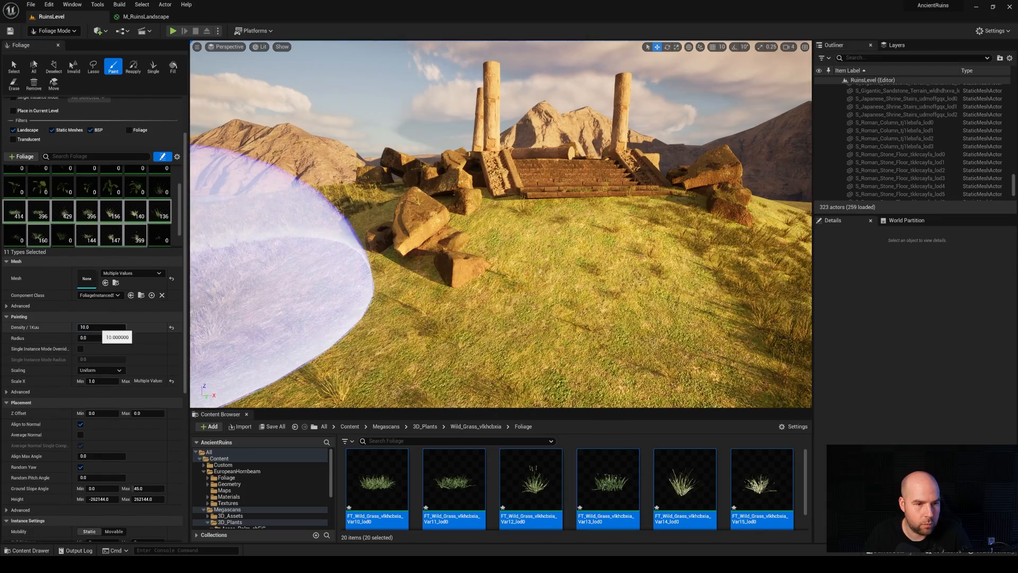
pyautogui.click(95, 327)
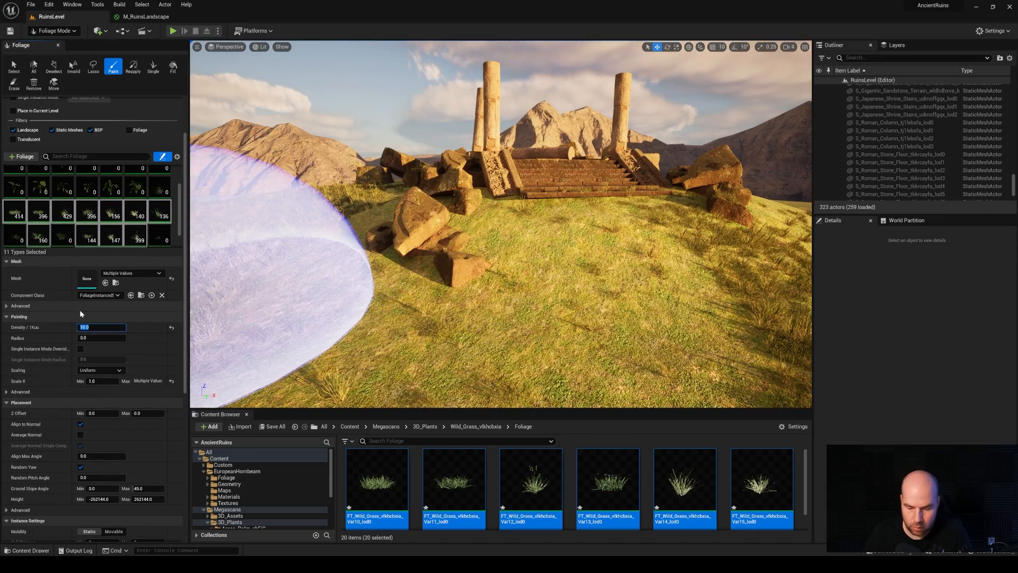
pyautogui.write('200')
# Step: Paint dense wild grass over the ground and fallen stones in front of the ruins' stairs
pyautogui.moveTo(366, 318); pyautogui.dragTo(483, 320)
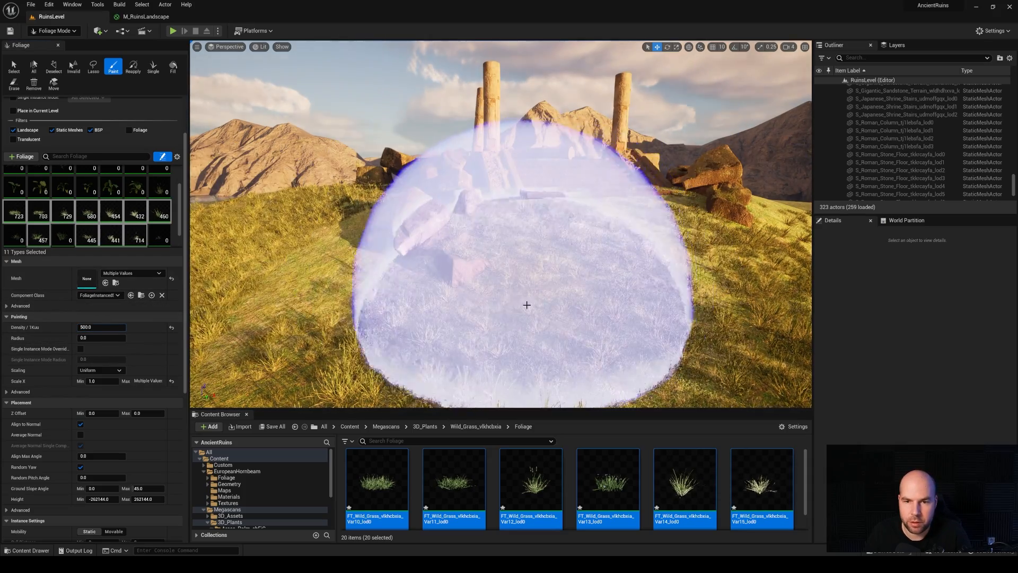
pyautogui.moveTo(525, 301)
pyautogui.mouseDown()
pyautogui.moveTo(518, 318)
pyautogui.moveTo(454, 269)
pyautogui.moveTo(374, 355)
pyautogui.moveTo(454, 340)
pyautogui.moveTo(734, 355)
pyautogui.moveTo(676, 185)
pyautogui.mouseUp()
pyautogui.moveTo(676, 186)
pyautogui.mouseDown(button='right')
pyautogui.moveTo(654, 179)
pyautogui.moveTo(652, 212)
pyautogui.moveTo(641, 198)
pyautogui.moveTo(650, 270)
pyautogui.moveTo(663, 196)
pyautogui.moveTo(743, 191)
pyautogui.moveTo(655, 204)
pyautogui.moveTo(690, 222)
pyautogui.moveTo(680, 223)
pyautogui.mouseUp(button='right')
pyautogui.press('w')
pyautogui.press('s')
pyautogui.press('w')
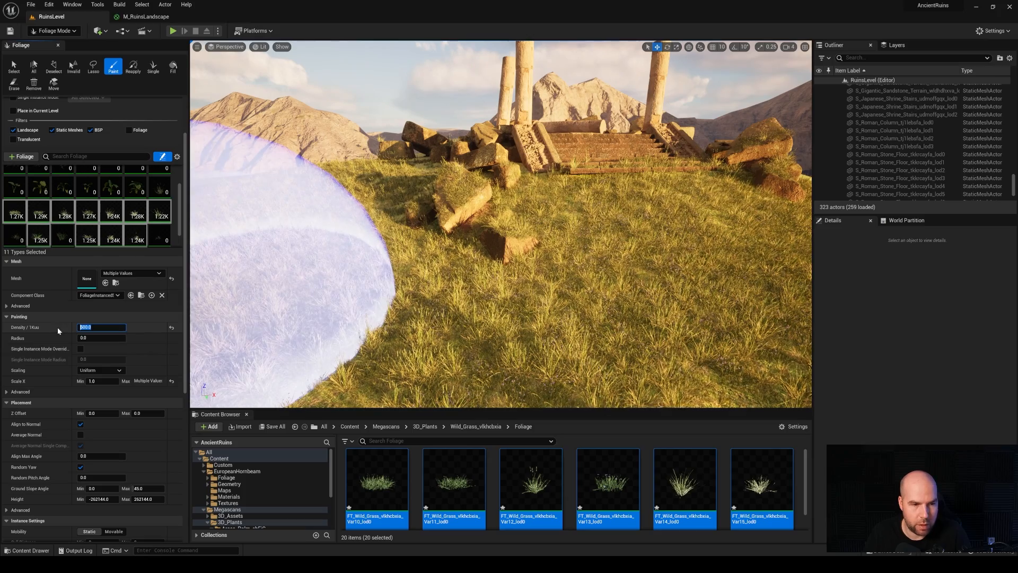
# Step: Set the selected grass types' Density / 1Kuu to 800 and brush over the ground before the ruins with a paint density of about 0.93
pyautogui.write('800')
pyautogui.press('Return')
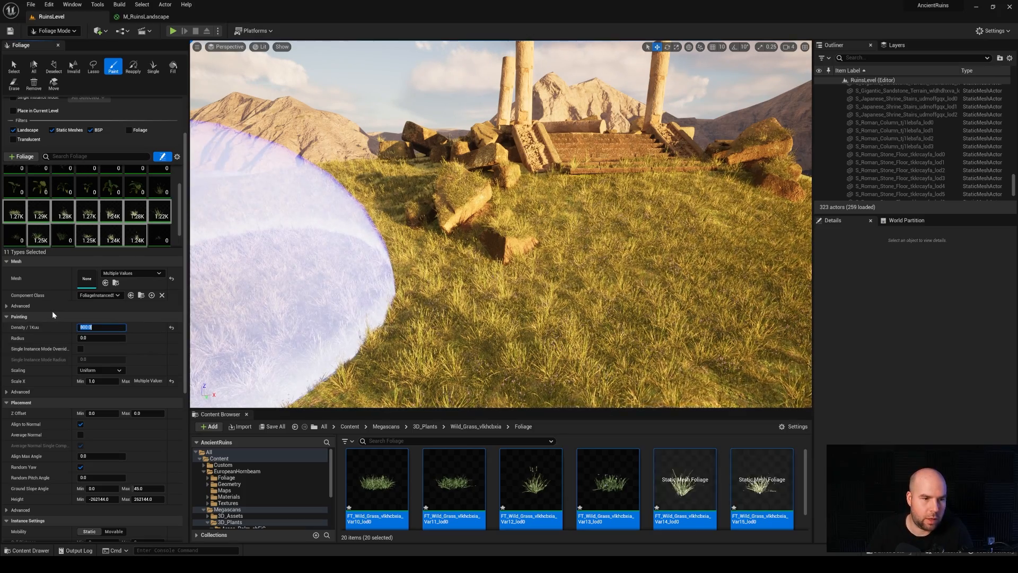
pyautogui.moveTo(184, 275); pyautogui.dragTo(185, 212)
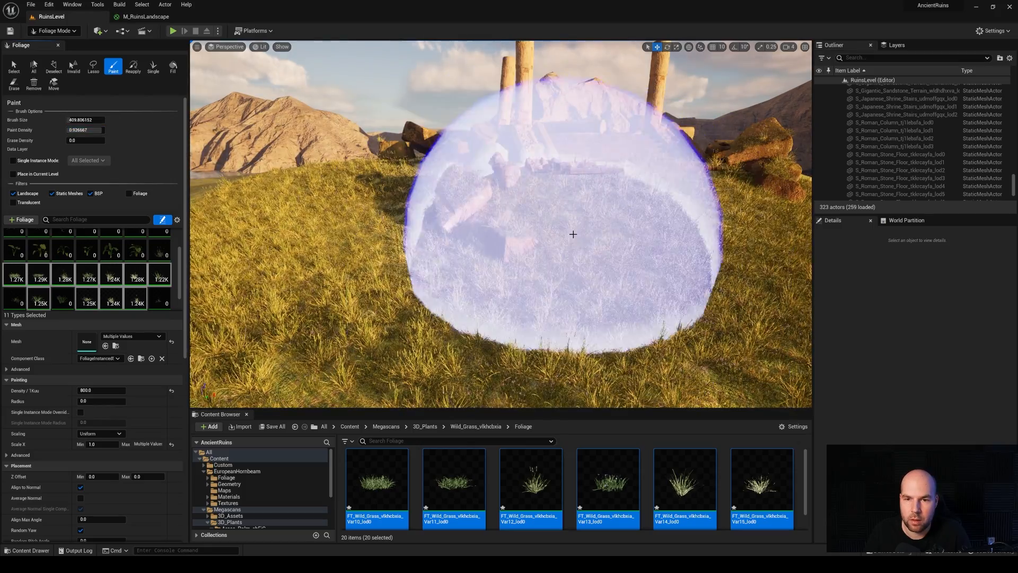
pyautogui.keyDown('shift'); pyautogui.moveTo(572, 234); pyautogui.dragTo(459, 243); pyautogui.keyUp('shift')
pyautogui.moveTo(460, 243)
pyautogui.mouseDown(button='right')
pyautogui.moveTo(460, 329)
pyautogui.moveTo(450, 223)
pyautogui.moveTo(459, 207)
pyautogui.moveTo(451, 297)
pyautogui.moveTo(441, 200)
pyautogui.mouseUp(button='right')
pyautogui.moveTo(441, 199)
pyautogui.keyDown('shift'); pyautogui.mouseDown()
pyautogui.moveTo(456, 175)
pyautogui.moveTo(527, 141)
pyautogui.moveTo(675, 355)
pyautogui.moveTo(279, 248)
pyautogui.moveTo(432, 296)
pyautogui.moveTo(387, 295)
pyautogui.moveTo(420, 307)
pyautogui.moveTo(388, 196)
pyautogui.moveTo(573, 300)
pyautogui.moveTo(212, 193)
pyautogui.mouseUp(); pyautogui.keyUp('shift')
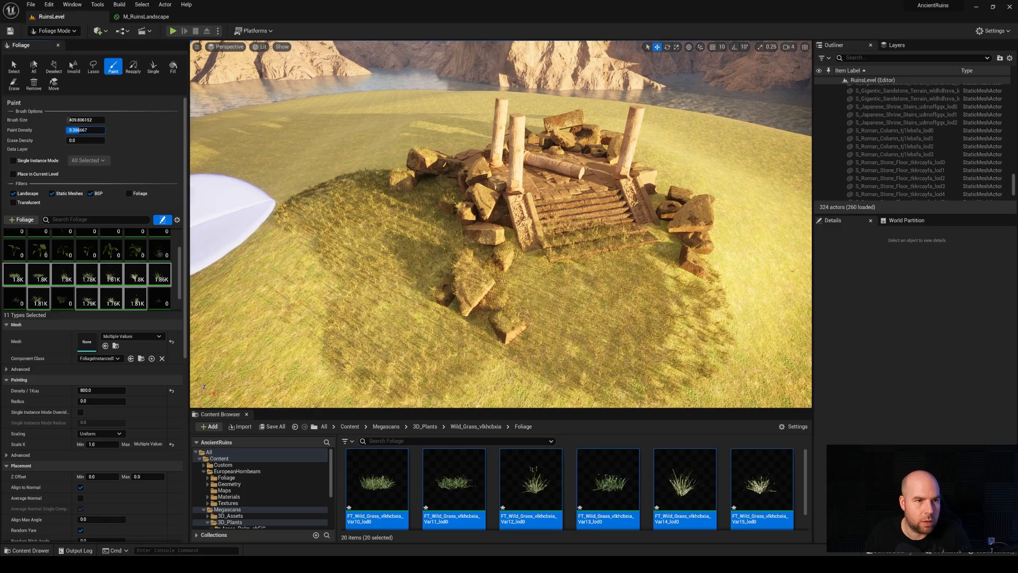
# Step: Lower the paint density and paint wild grass over the slopes on both sides of the ruins
pyautogui.moveTo(228, 265)
pyautogui.mouseDown()
pyautogui.moveTo(277, 314)
pyautogui.moveTo(260, 297)
pyautogui.moveTo(371, 249)
pyautogui.moveTo(392, 274)
pyautogui.moveTo(302, 345)
pyautogui.moveTo(583, 313)
pyautogui.moveTo(727, 229)
pyautogui.moveTo(712, 185)
pyautogui.moveTo(329, 114)
pyautogui.moveTo(319, 130)
pyautogui.moveTo(361, 108)
pyautogui.moveTo(269, 173)
pyautogui.moveTo(247, 167)
pyautogui.mouseUp()
pyautogui.moveTo(504, 312)
pyautogui.mouseDown(button='right')
pyautogui.moveTo(504, 366)
pyautogui.moveTo(478, 297)
pyautogui.moveTo(509, 318)
pyautogui.moveTo(551, 297)
pyautogui.mouseUp(button='right')
pyautogui.moveTo(458, 212)
pyautogui.mouseDown()
pyautogui.moveTo(563, 178)
pyautogui.moveTo(675, 186)
pyautogui.moveTo(409, 350)
pyautogui.moveTo(272, 318)
pyautogui.mouseUp()
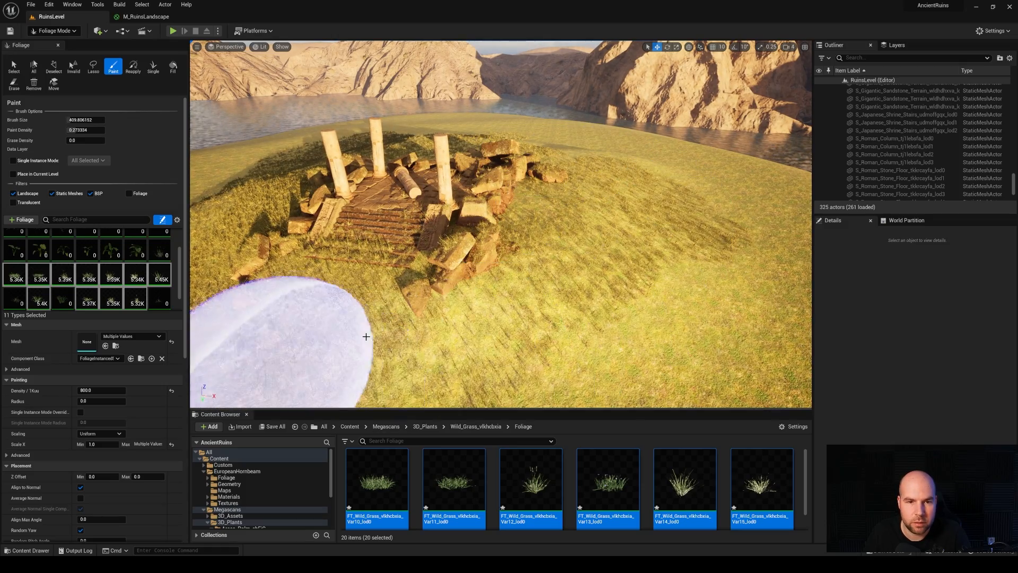
pyautogui.moveTo(273, 318)
pyautogui.mouseDown(button='right')
pyautogui.moveTo(318, 319)
pyautogui.moveTo(254, 334)
pyautogui.moveTo(202, 305)
pyautogui.mouseUp(button='right')
pyautogui.moveTo(269, 229)
pyautogui.mouseDown()
pyautogui.moveTo(329, 291)
pyautogui.moveTo(573, 311)
pyautogui.mouseUp()
pyautogui.moveTo(573, 311)
pyautogui.mouseDown(button='right')
pyautogui.moveTo(567, 350)
pyautogui.moveTo(562, 339)
pyautogui.mouseUp(button='right')
# Step: Fill the bare ground behind the ruins and along their far side with wild grass
pyautogui.moveTo(518, 154); pyautogui.dragTo(498, 183)
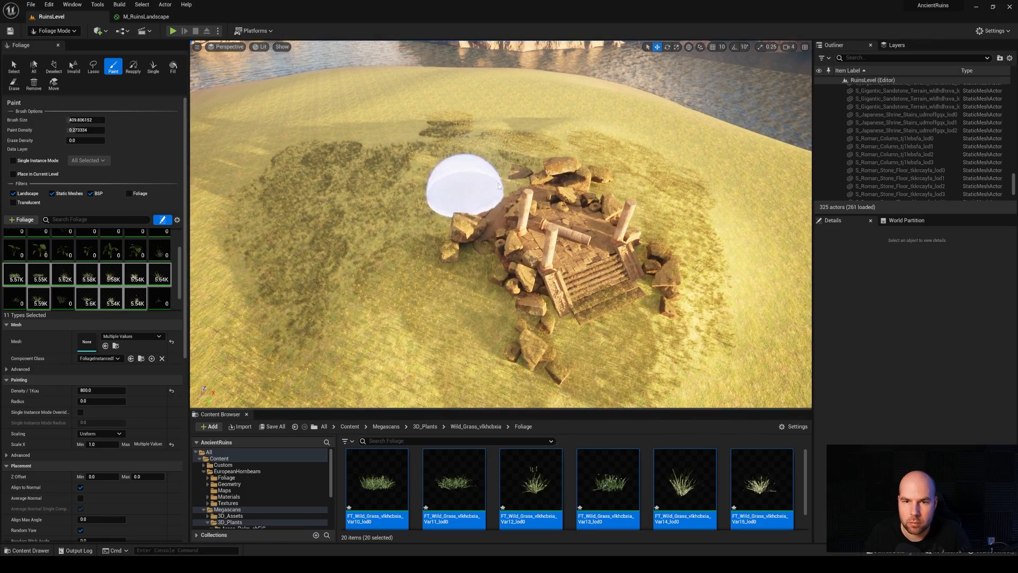
pyautogui.moveTo(389, 149)
pyautogui.mouseDown()
pyautogui.moveTo(544, 151)
pyautogui.moveTo(684, 233)
pyautogui.moveTo(692, 334)
pyautogui.moveTo(707, 244)
pyautogui.mouseUp()
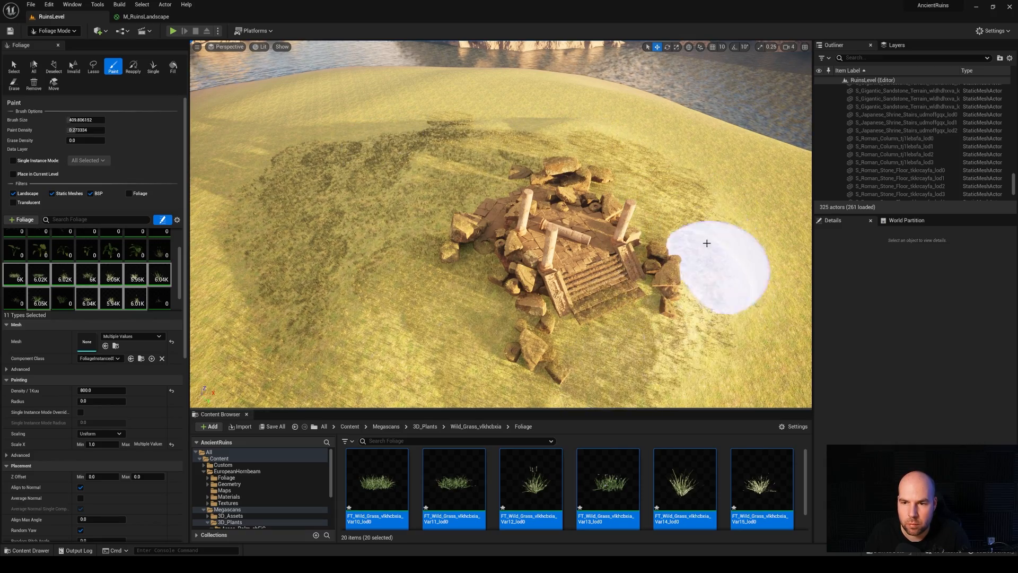
pyautogui.moveTo(707, 249)
pyautogui.mouseDown(button='right')
pyautogui.moveTo(689, 254)
pyautogui.moveTo(681, 281)
pyautogui.moveTo(659, 276)
pyautogui.mouseUp(button='right')
pyautogui.moveTo(658, 221)
pyautogui.mouseDown()
pyautogui.moveTo(548, 321)
pyautogui.moveTo(438, 337)
pyautogui.moveTo(638, 261)
pyautogui.moveTo(640, 185)
pyautogui.mouseUp()
pyautogui.moveTo(641, 185)
pyautogui.mouseDown(button='right')
pyautogui.moveTo(600, 202)
pyautogui.moveTo(589, 188)
pyautogui.moveTo(594, 165)
pyautogui.moveTo(575, 173)
pyautogui.mouseUp(button='right')
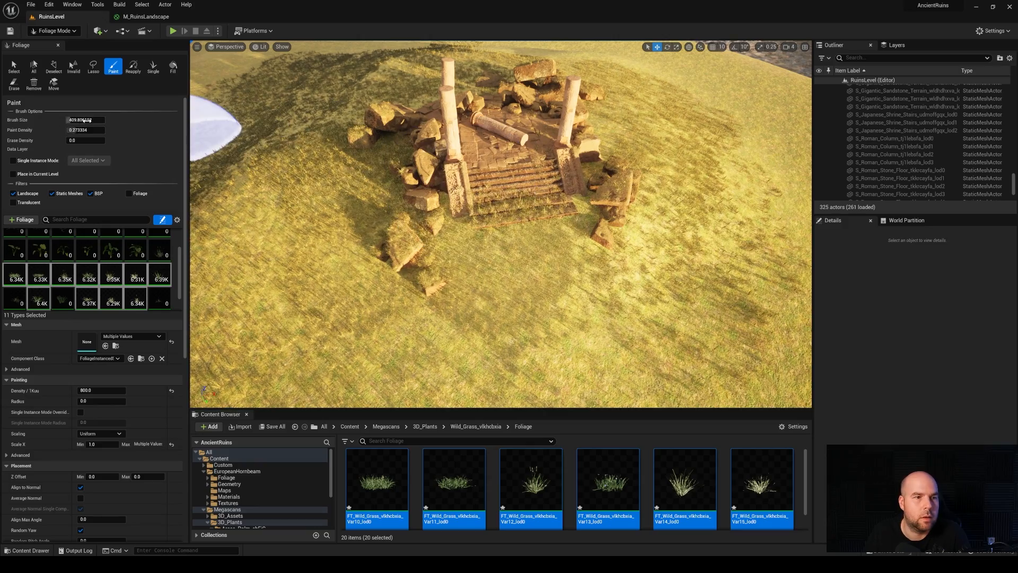
# Step: Raise the paint density and paint more wild grass from the foreground stones around to the ground beside the staircase
pyautogui.moveTo(85, 129); pyautogui.dragTo(90, 130)
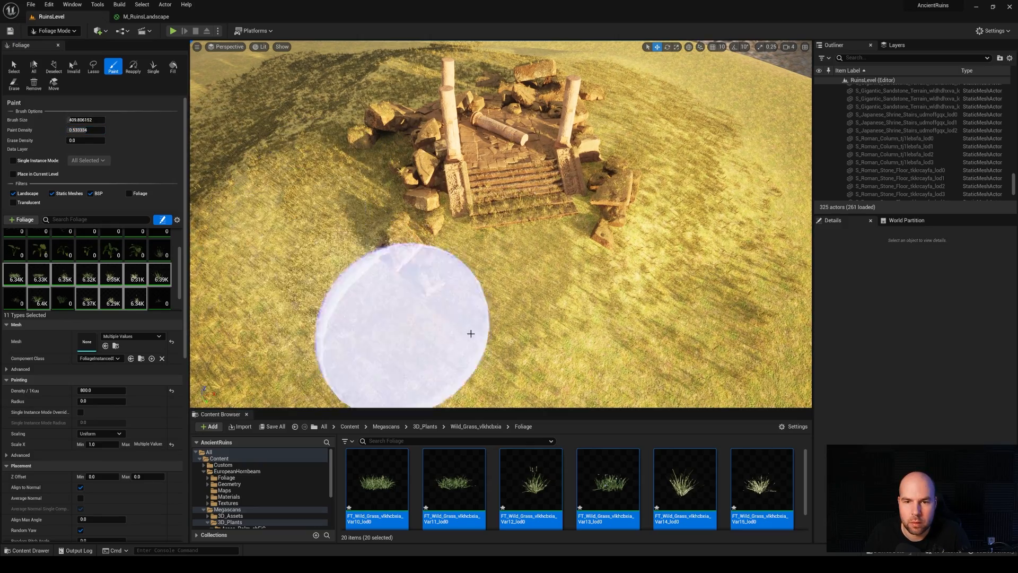
pyautogui.moveTo(471, 333)
pyautogui.mouseDown()
pyautogui.moveTo(602, 291)
pyautogui.moveTo(699, 173)
pyautogui.moveTo(689, 228)
pyautogui.moveTo(672, 163)
pyautogui.mouseUp()
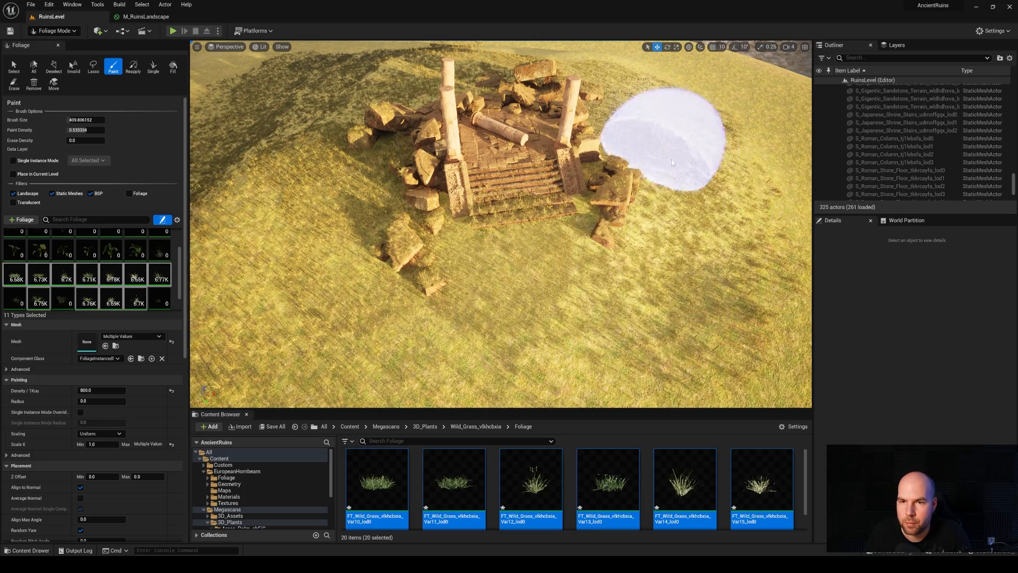
# Step: Set the paint density to 0.94 and paint more wild grass behind the ruins and down their far side
pyautogui.moveTo(510, 212)
pyautogui.mouseDown(button='right')
pyautogui.moveTo(512, 225)
pyautogui.moveTo(503, 180)
pyautogui.moveTo(474, 140)
pyautogui.mouseUp(button='right')
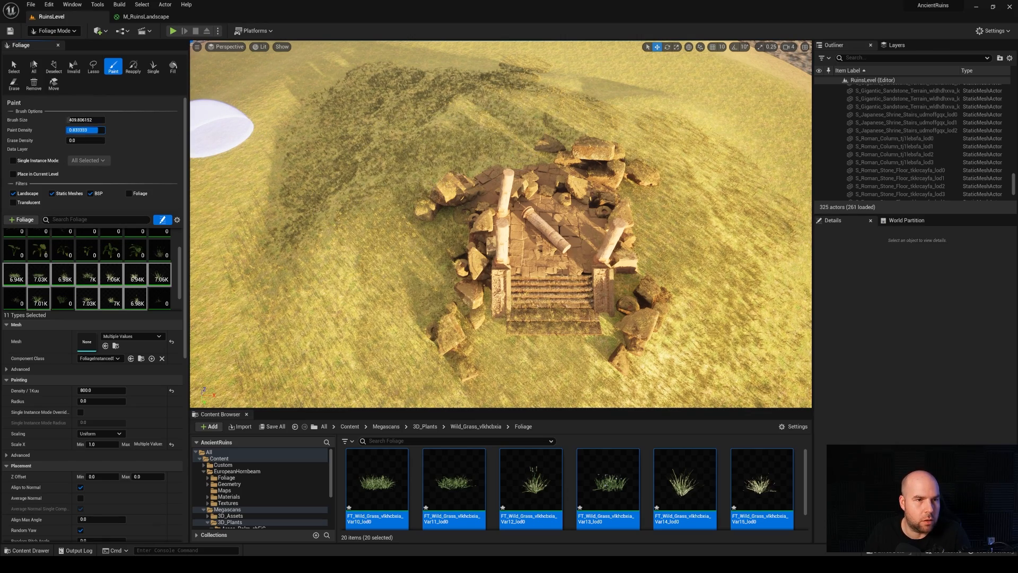
pyautogui.write('0.94')
pyautogui.press('Return')
pyautogui.moveTo(553, 149); pyautogui.dragTo(497, 142)
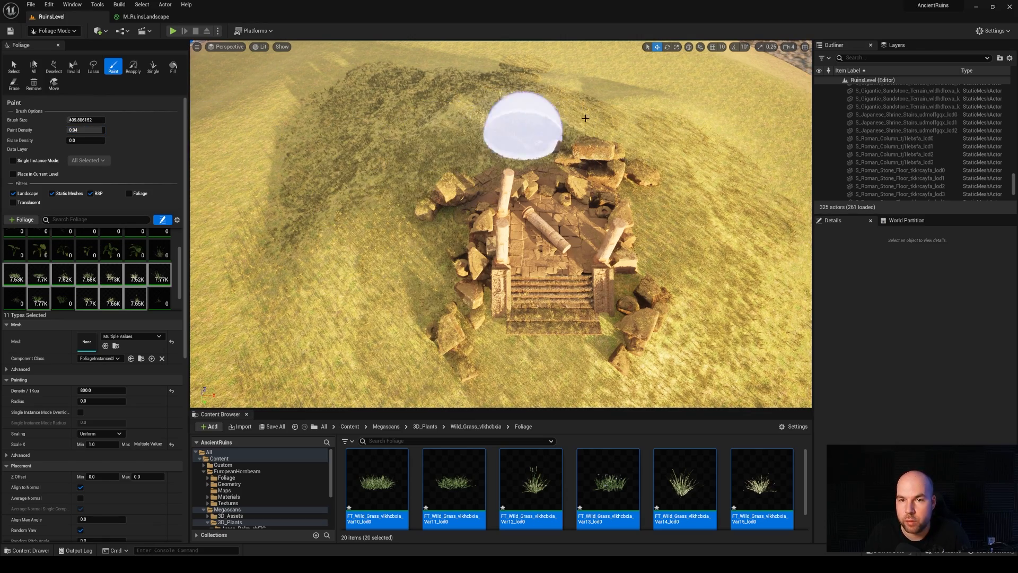
pyautogui.moveTo(586, 117)
pyautogui.mouseDown()
pyautogui.moveTo(663, 159)
pyautogui.moveTo(743, 366)
pyautogui.moveTo(561, 382)
pyautogui.moveTo(431, 331)
pyautogui.moveTo(375, 259)
pyautogui.moveTo(393, 205)
pyautogui.moveTo(377, 293)
pyautogui.moveTo(711, 292)
pyautogui.moveTo(685, 185)
pyautogui.moveTo(705, 337)
pyautogui.mouseUp()
# Step: Set brush size to about 194, paint density to about 0.19 and erase density to about 0.23, and thin the grass covering the staircase
pyautogui.moveTo(705, 336)
pyautogui.mouseDown(button='right')
pyautogui.moveTo(684, 249)
pyautogui.moveTo(663, 250)
pyautogui.moveTo(651, 268)
pyautogui.moveTo(499, 249)
pyautogui.mouseUp(button='right')
pyautogui.press('w')
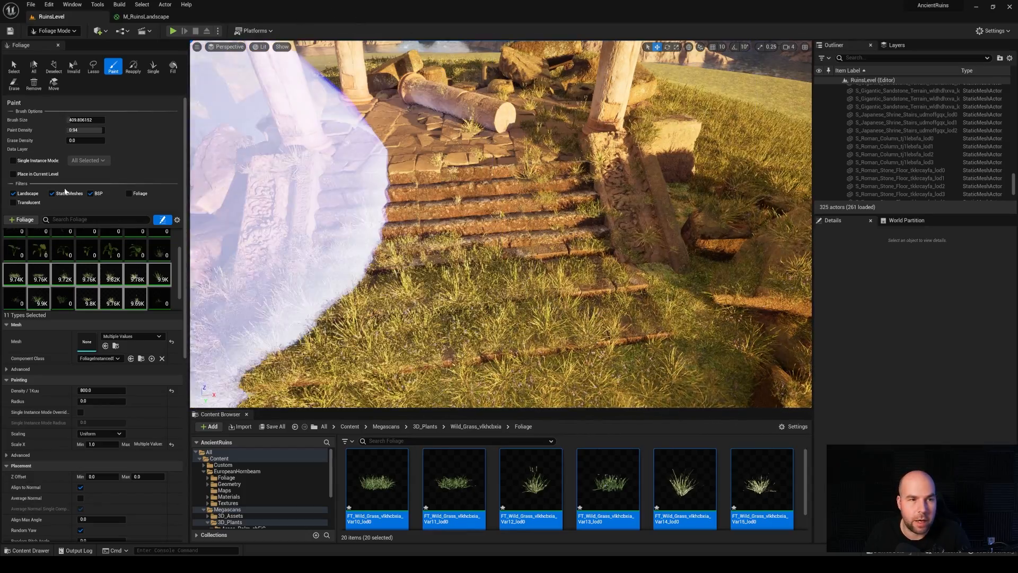
pyautogui.moveTo(87, 121); pyautogui.dragTo(83, 120)
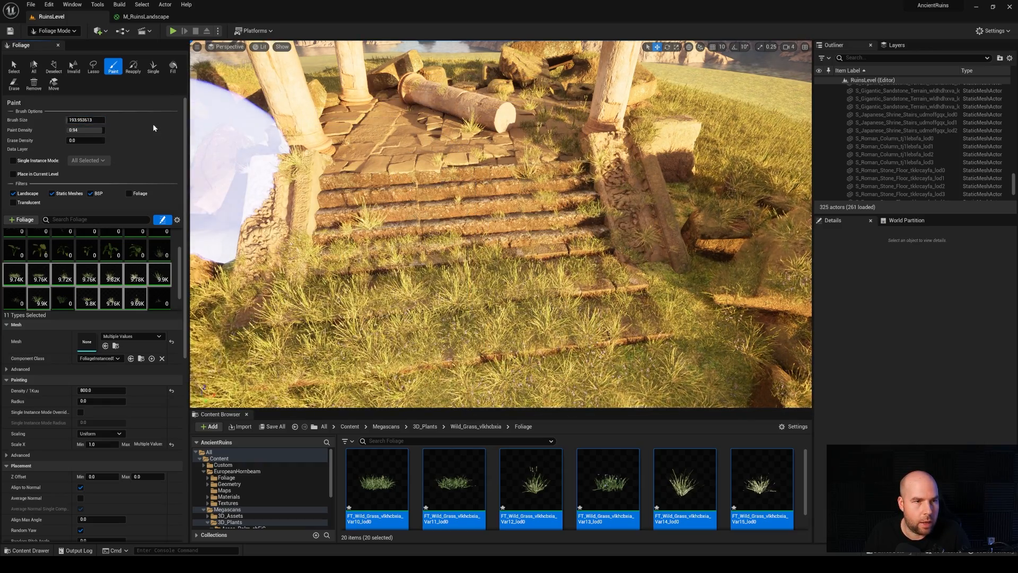
pyautogui.moveTo(84, 129); pyautogui.dragTo(71, 130)
pyautogui.moveTo(85, 140); pyautogui.dragTo(94, 140)
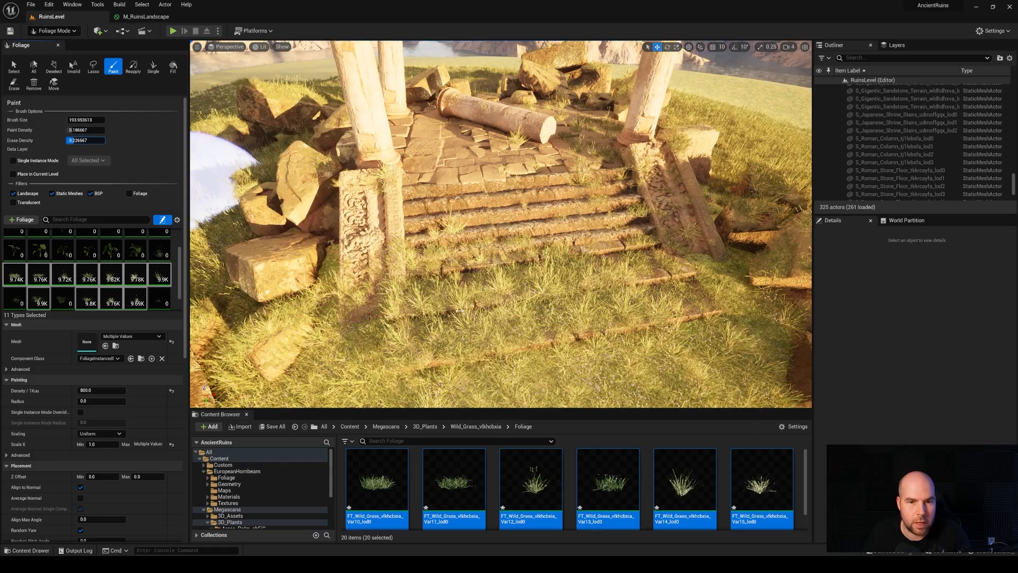
pyautogui.moveTo(460, 310)
pyautogui.keyDown('shift'); pyautogui.mouseDown()
pyautogui.moveTo(466, 284)
pyautogui.moveTo(666, 234)
pyautogui.moveTo(657, 273)
pyautogui.moveTo(693, 354)
pyautogui.moveTo(350, 202)
pyautogui.moveTo(344, 318)
pyautogui.moveTo(306, 326)
pyautogui.moveTo(287, 200)
pyautogui.moveTo(627, 141)
pyautogui.moveTo(643, 174)
pyautogui.moveTo(579, 79)
pyautogui.moveTo(616, 321)
pyautogui.moveTo(380, 355)
pyautogui.mouseUp(); pyautogui.keyUp('shift')
pyautogui.press('s')
pyautogui.moveTo(582, 205); pyautogui.dragTo(582, 204, button='right')
pyautogui.press('w')
pyautogui.press('shift')
pyautogui.moveTo(645, 176)
pyautogui.keyDown('shift'); pyautogui.mouseDown()
pyautogui.moveTo(602, 173)
pyautogui.moveTo(705, 275)
pyautogui.moveTo(525, 328)
pyautogui.mouseUp(); pyautogui.keyUp('shift')
# Step: Erase excess grass along the side of the staircase and around the fallen stones next to it
pyautogui.press('s')
pyautogui.moveTo(524, 327); pyautogui.dragTo(524, 327, button='right')
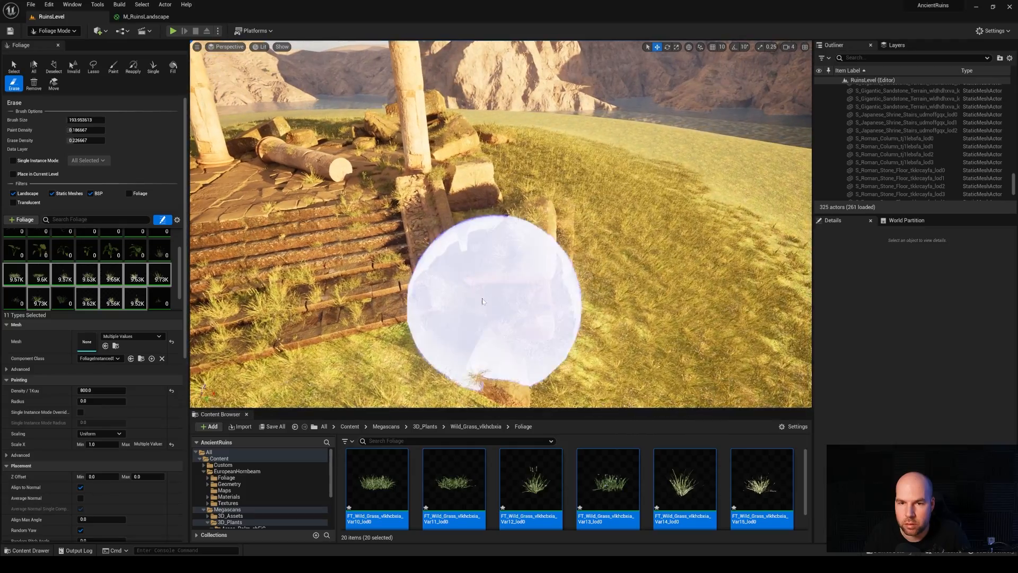
pyautogui.moveTo(493, 301)
pyautogui.keyDown('shift'); pyautogui.mouseDown()
pyautogui.moveTo(540, 228)
pyautogui.moveTo(520, 345)
pyautogui.moveTo(544, 222)
pyautogui.mouseUp(); pyautogui.keyUp('shift')
pyautogui.moveTo(544, 222); pyautogui.dragTo(544, 222, button='right')
pyautogui.press('a')
pyautogui.press('shift')
pyautogui.moveTo(570, 273)
pyautogui.keyDown('shift'); pyautogui.mouseDown()
pyautogui.moveTo(548, 253)
pyautogui.moveTo(477, 228)
pyautogui.mouseUp(); pyautogui.keyUp('shift')
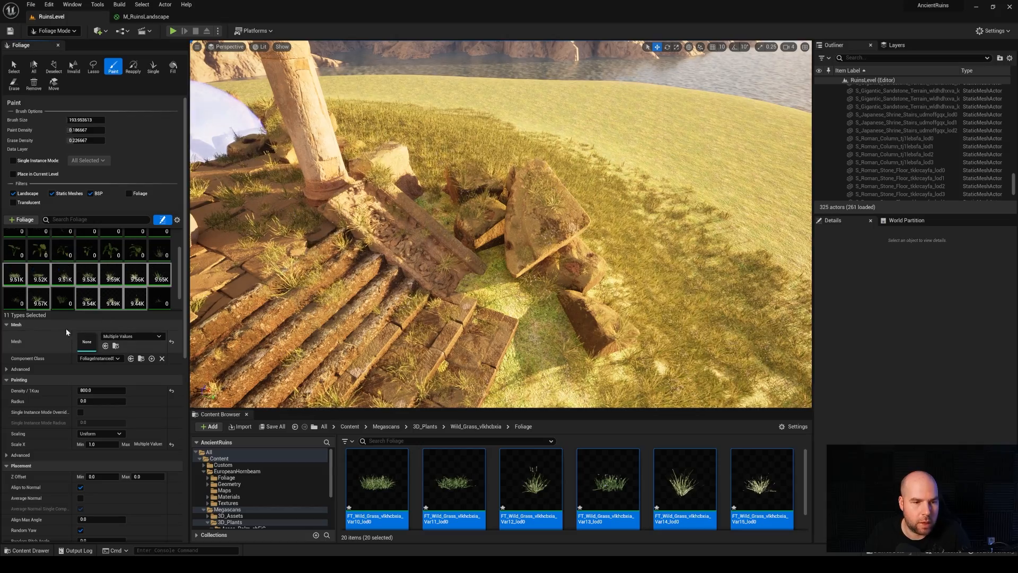
# Step: Set the paint density to about 0.2 and erase density to about 0.83, and erase grass from the tilted stones beside the staircase
pyautogui.press('w')
pyautogui.moveTo(555, 230)
pyautogui.mouseDown(button='right')
pyautogui.moveTo(567, 222)
pyautogui.moveTo(548, 238)
pyautogui.moveTo(546, 230)
pyautogui.mouseUp(button='right')
pyautogui.press('d')
pyautogui.press('s')
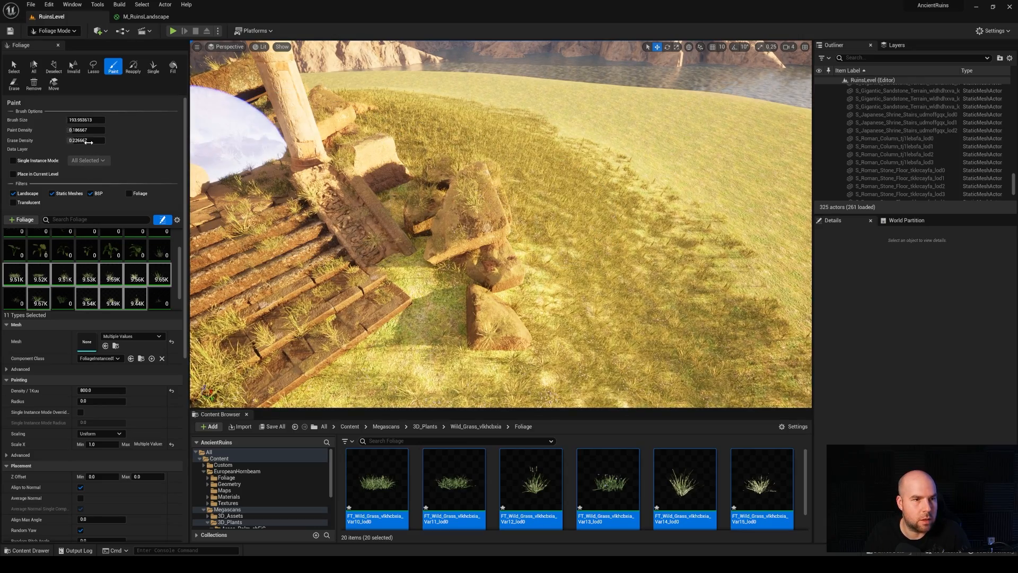
pyautogui.keyDown('shift'); pyautogui.click(522, 337); pyautogui.keyUp('shift')
pyautogui.moveTo(75, 129); pyautogui.dragTo(80, 130)
pyautogui.moveTo(83, 140); pyautogui.dragTo(72, 140)
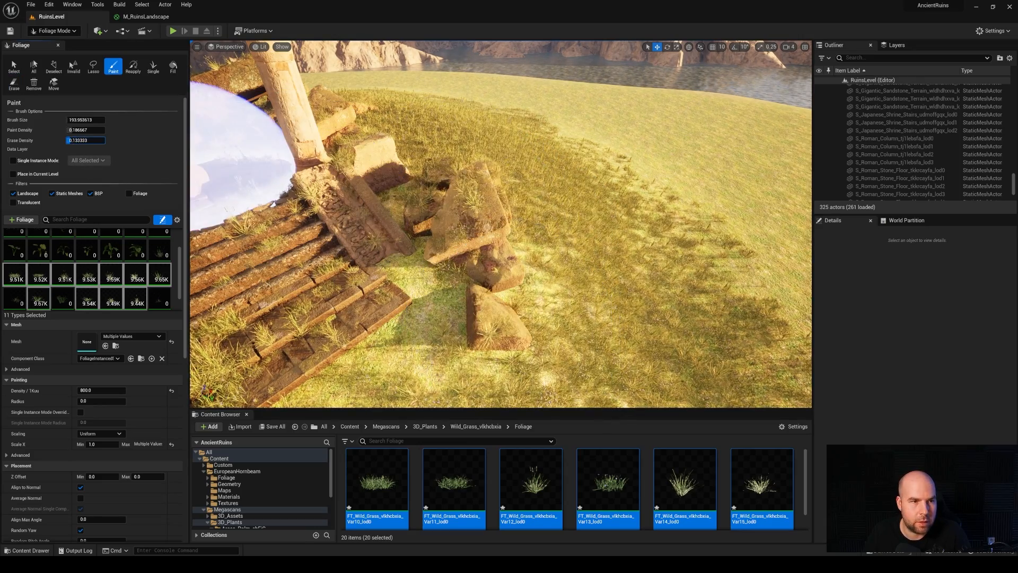
pyautogui.keyDown('shift'); pyautogui.click(459, 238); pyautogui.keyUp('shift')
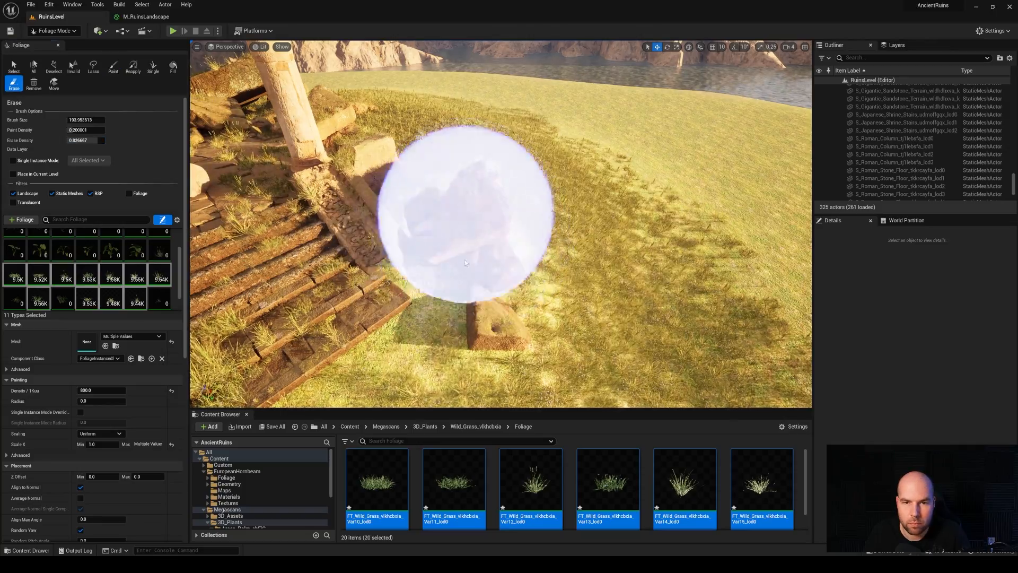
# Step: Set the erase density to 1.0, raise the paint density, and rework the grass on the lower stairs by erasing and repainting
pyautogui.moveTo(386, 275); pyautogui.dragTo(330, 275, button='right')
pyautogui.moveTo(330, 186); pyautogui.dragTo(371, 212, button='right')
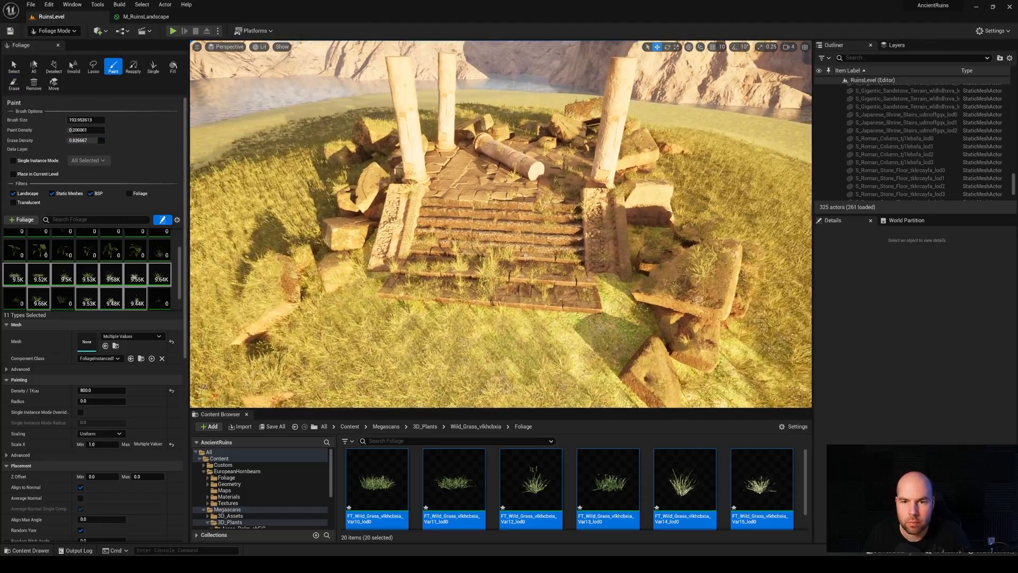
pyautogui.moveTo(412, 255); pyautogui.dragTo(457, 249, button='right')
pyautogui.moveTo(95, 140); pyautogui.dragTo(104, 140)
pyautogui.moveTo(74, 129); pyautogui.dragTo(89, 130)
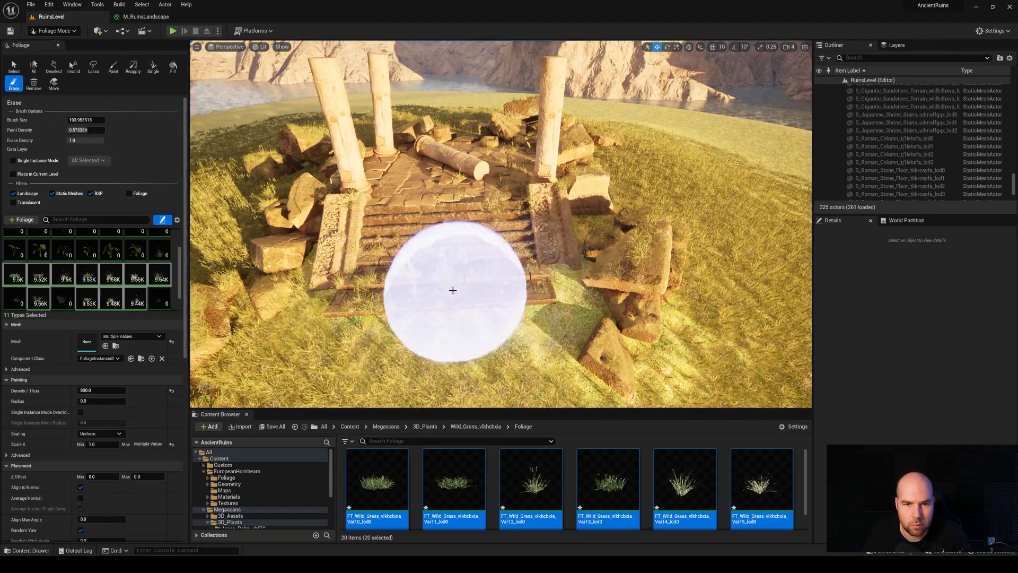
pyautogui.keyDown('shift'); pyautogui.moveTo(452, 291); pyautogui.dragTo(520, 272); pyautogui.keyUp('shift')
pyautogui.keyDown('shift'); pyautogui.click(493, 275); pyautogui.keyUp('shift')
pyautogui.click(454, 276)
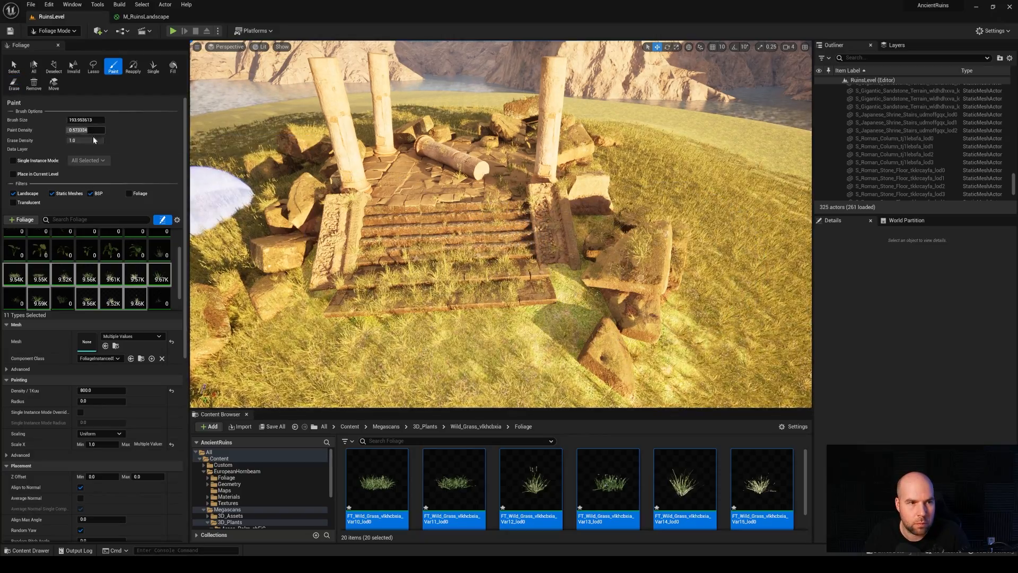
pyautogui.moveTo(461, 284)
pyautogui.keyDown('shift'); pyautogui.mouseDown()
pyautogui.moveTo(447, 324)
pyautogui.moveTo(257, 217)
pyautogui.moveTo(607, 205)
pyautogui.moveTo(552, 197)
pyautogui.mouseUp(); pyautogui.keyUp('shift')
# Step: Set the paint density to 1.0 and brush size to about 55, and paint wild grass around the foot of the staircase
pyautogui.moveTo(441, 284)
pyautogui.mouseDown(button='right')
pyautogui.moveTo(442, 297)
pyautogui.moveTo(441, 233)
pyautogui.moveTo(441, 285)
pyautogui.mouseUp(button='right')
pyautogui.moveTo(442, 284)
pyautogui.mouseDown()
pyautogui.moveTo(467, 303)
pyautogui.moveTo(705, 265)
pyautogui.mouseUp()
pyautogui.moveTo(85, 130)
pyautogui.mouseDown()
pyautogui.moveTo(109, 130)
pyautogui.moveTo(77, 120)
pyautogui.mouseUp()
pyautogui.moveTo(460, 297)
pyautogui.mouseDown()
pyautogui.moveTo(397, 251)
pyautogui.moveTo(372, 199)
pyautogui.moveTo(627, 254)
pyautogui.moveTo(706, 203)
pyautogui.moveTo(380, 371)
pyautogui.mouseUp()
pyautogui.moveTo(531, 222); pyautogui.dragTo(530, 178, button='right')
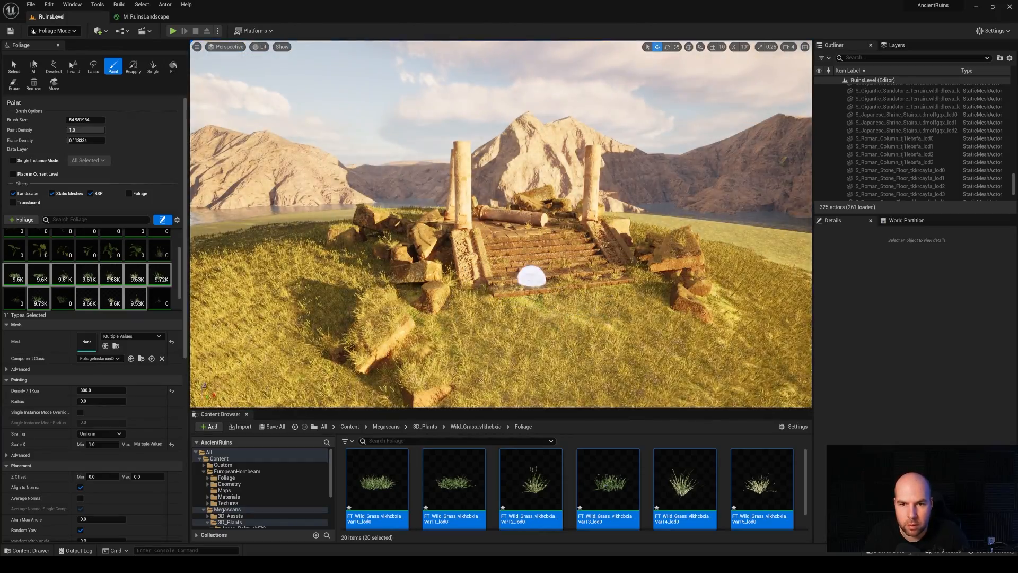
pyautogui.moveTo(531, 277); pyautogui.dragTo(581, 278, button='right')
pyautogui.moveTo(502, 268)
pyautogui.mouseDown(button='right')
pyautogui.moveTo(448, 244)
pyautogui.moveTo(467, 257)
pyautogui.mouseUp(button='right')
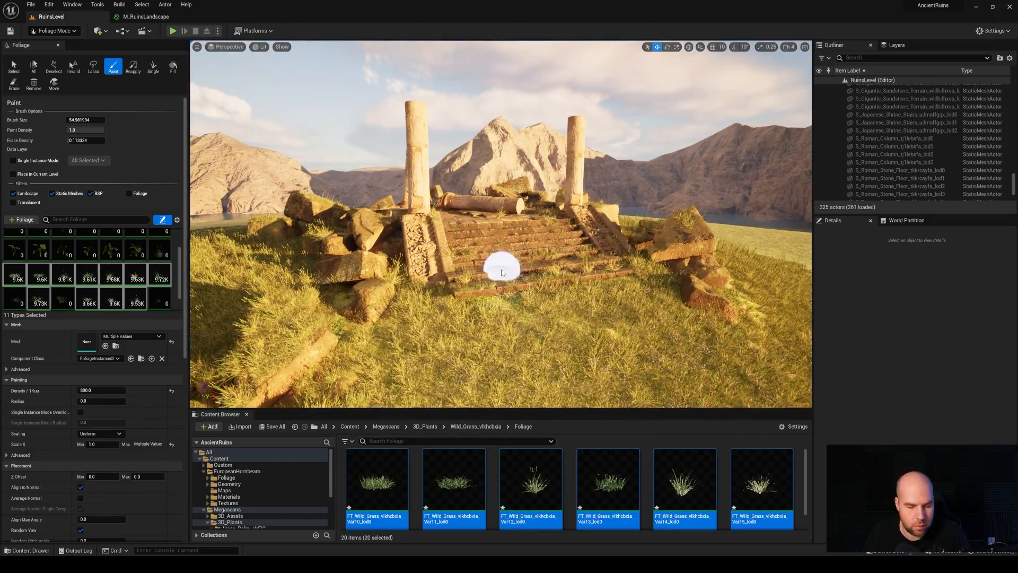
pyautogui.moveTo(502, 269); pyautogui.dragTo(396, 339)
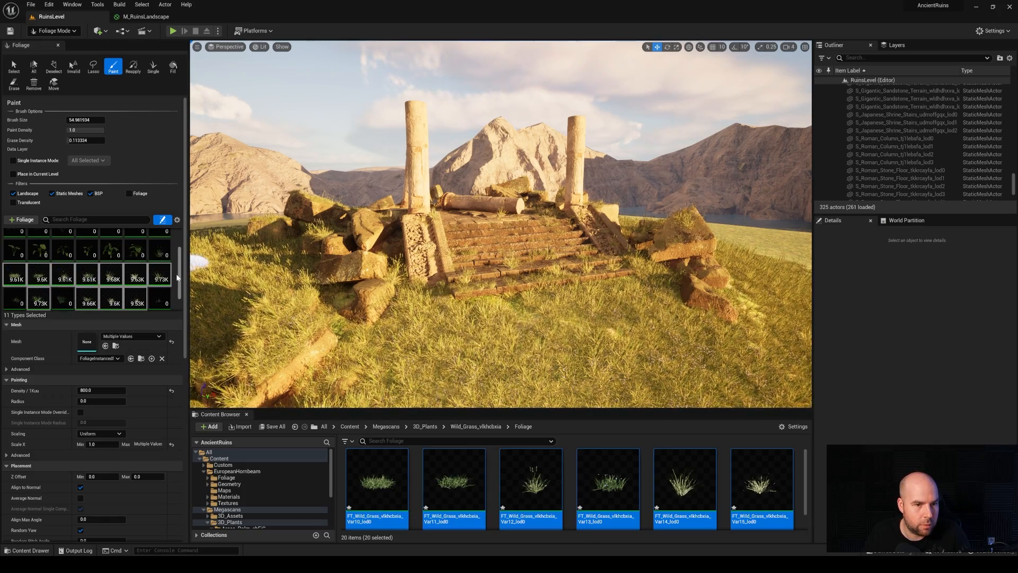
# Step: Select all 40 foliage types and deactivate them for painting
pyautogui.scroll(2, 176, 248)
pyautogui.rightClick(128, 267)
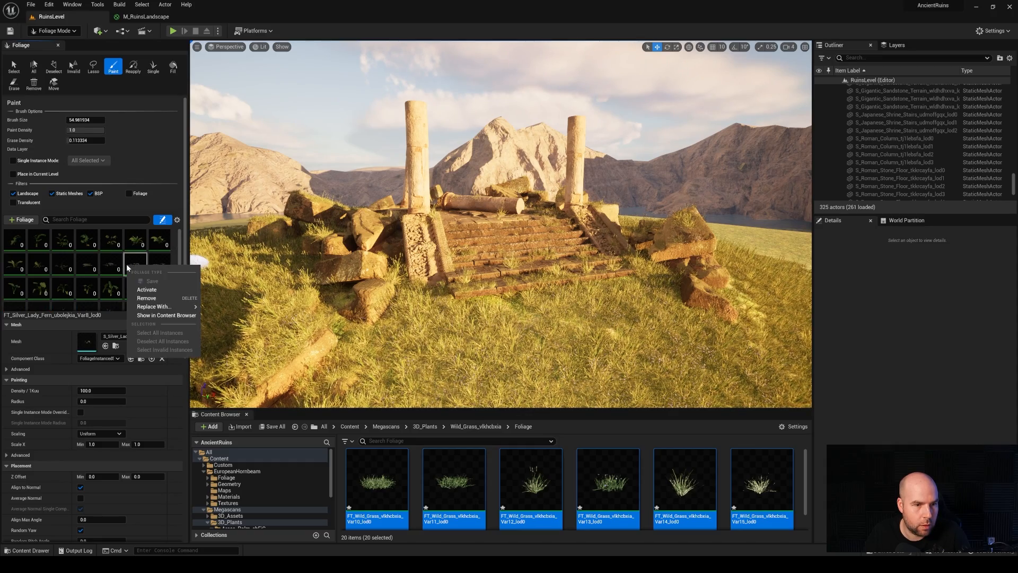
pyautogui.press('Escape')
pyautogui.hotkey('ctrl', 'a')
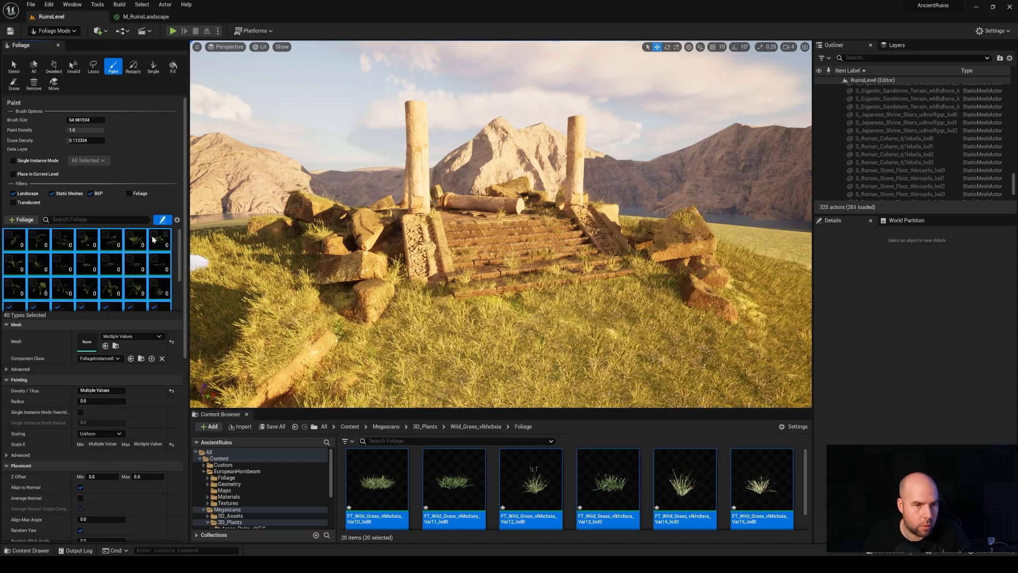
pyautogui.click(153, 306)
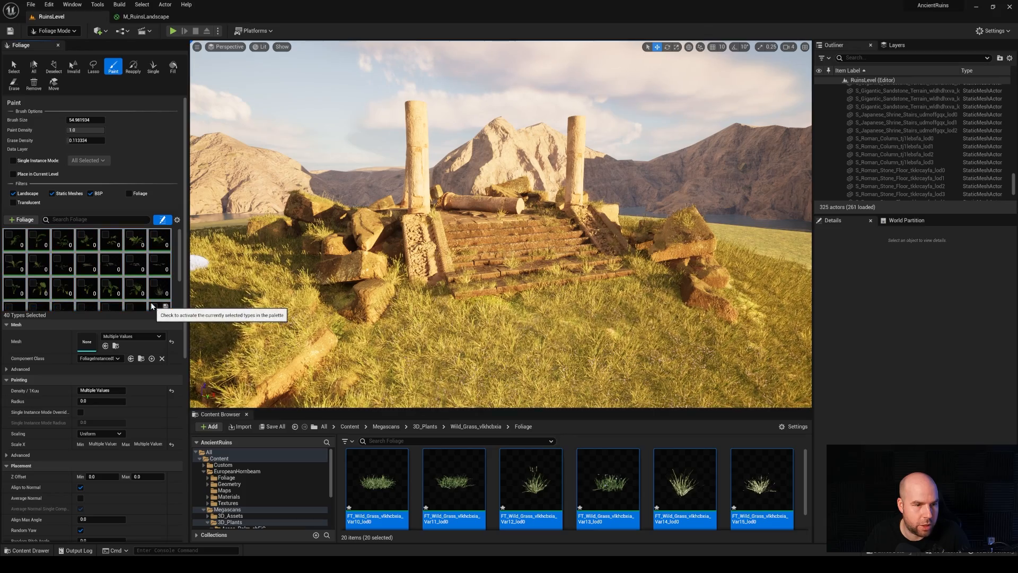
# Step: Activate Areca Palm Var3, Silver Lady Fern Var1 and Var2, and several other leafy plant types for painting
pyautogui.click(168, 243)
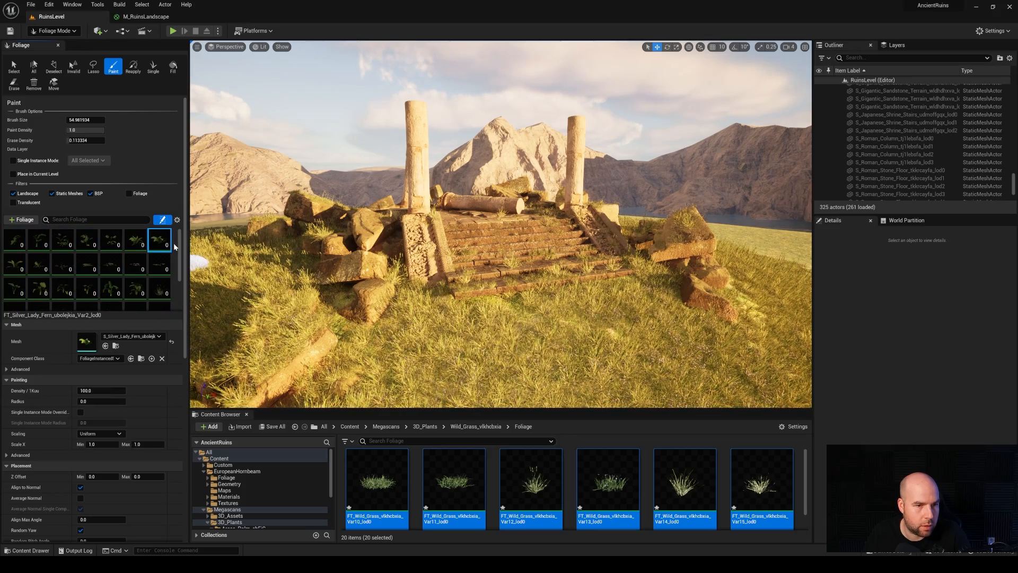
pyautogui.click(132, 240)
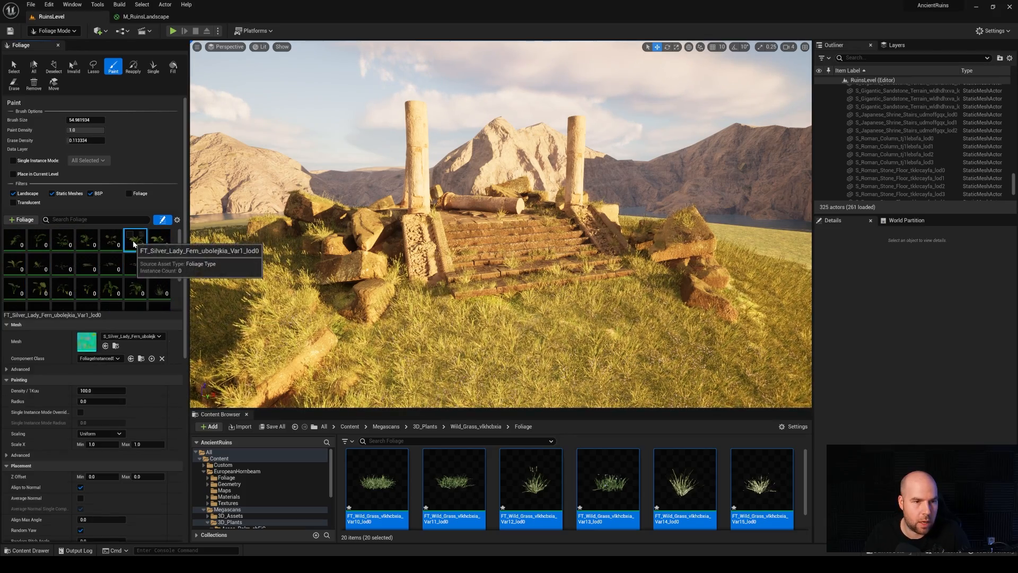
pyautogui.click(57, 237)
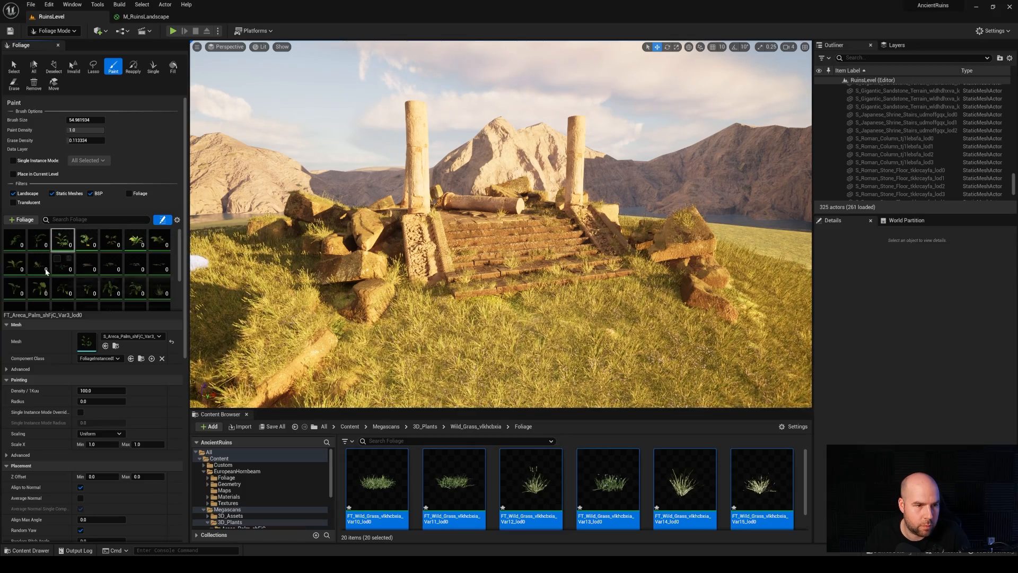
pyautogui.click(9, 258)
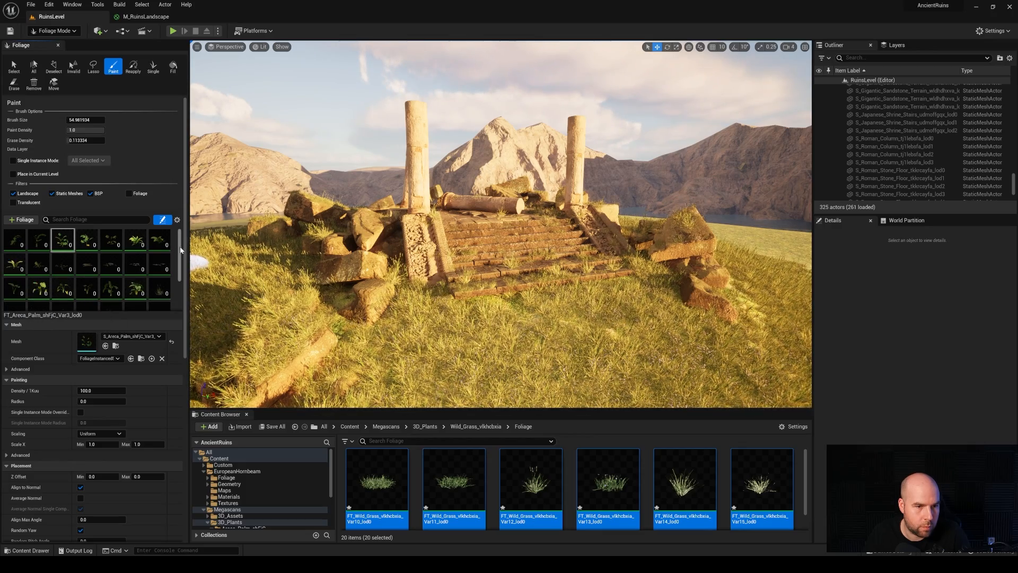
pyautogui.moveTo(180, 250); pyautogui.dragTo(176, 286)
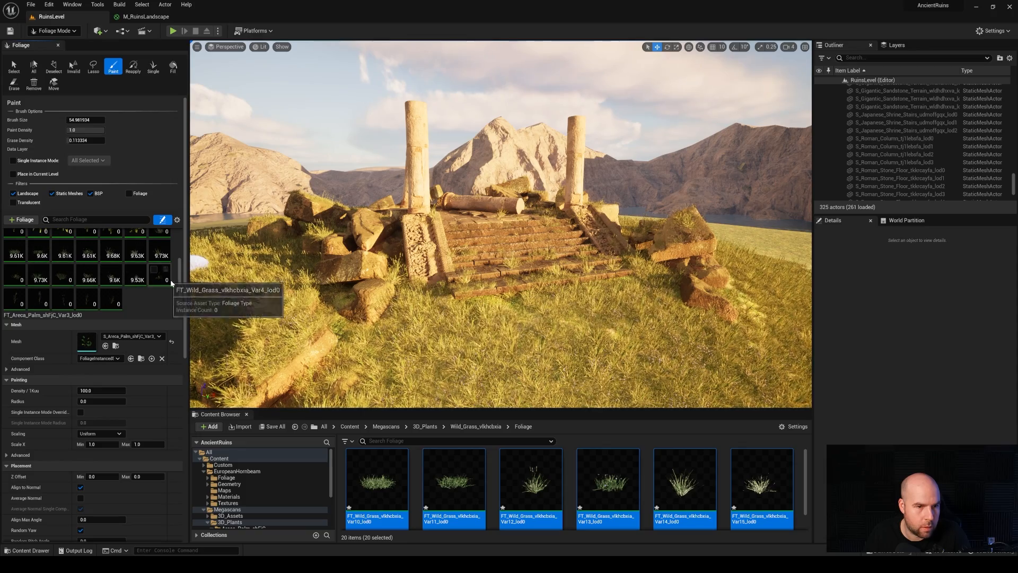
pyautogui.scroll(3, 170, 279)
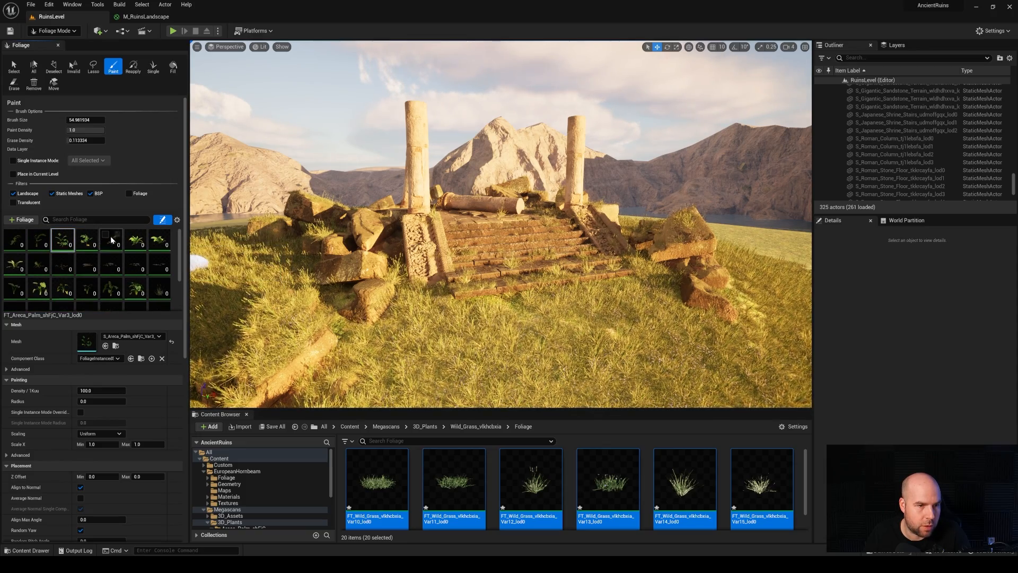
pyautogui.click(130, 284)
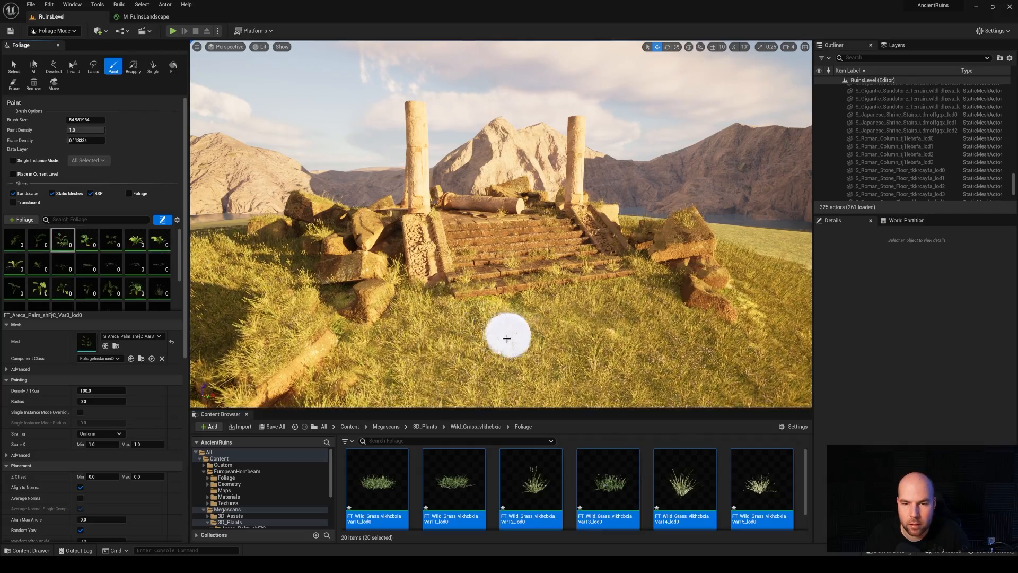
# Step: Try painting the active plants over the ground before the staircase, and undo the dense patch
pyautogui.moveTo(501, 224); pyautogui.dragTo(494, 252, button='right')
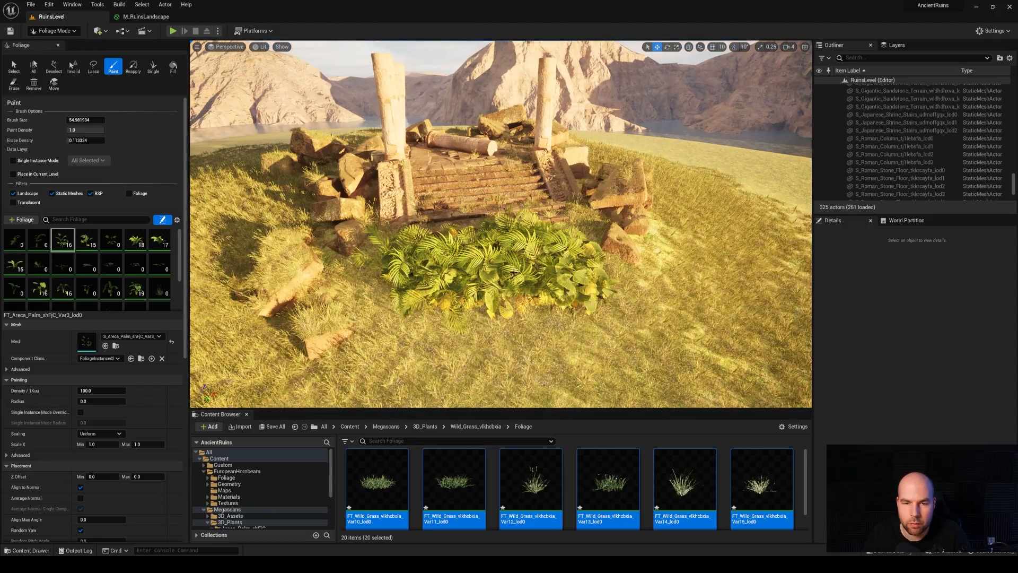
pyautogui.hotkey('ctrl', 'z')
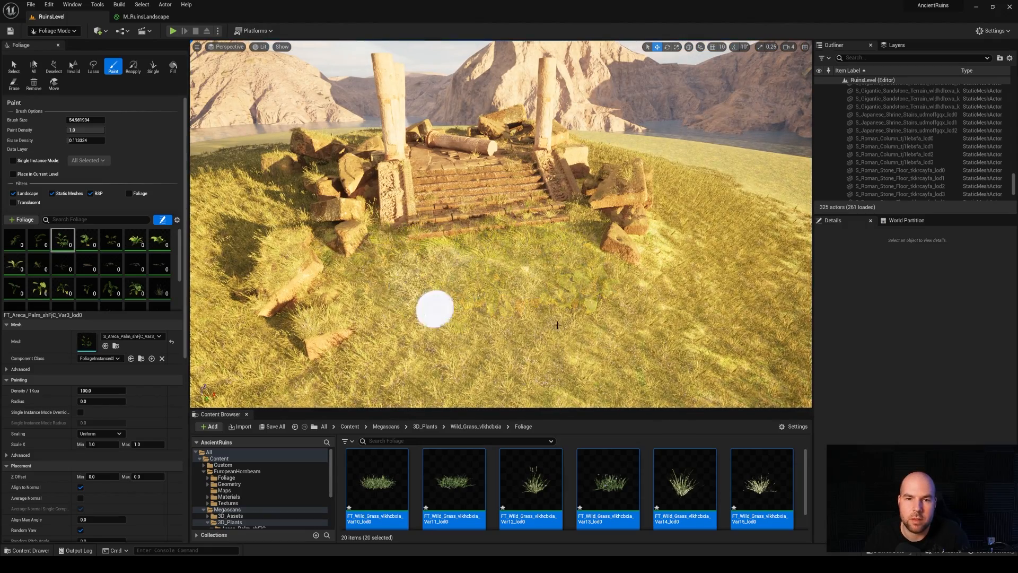
# Step: Lower the paint density to about 0.06 and paint a sparse plant cluster by the stones beside the staircase
pyautogui.moveTo(77, 130); pyautogui.dragTo(70, 129)
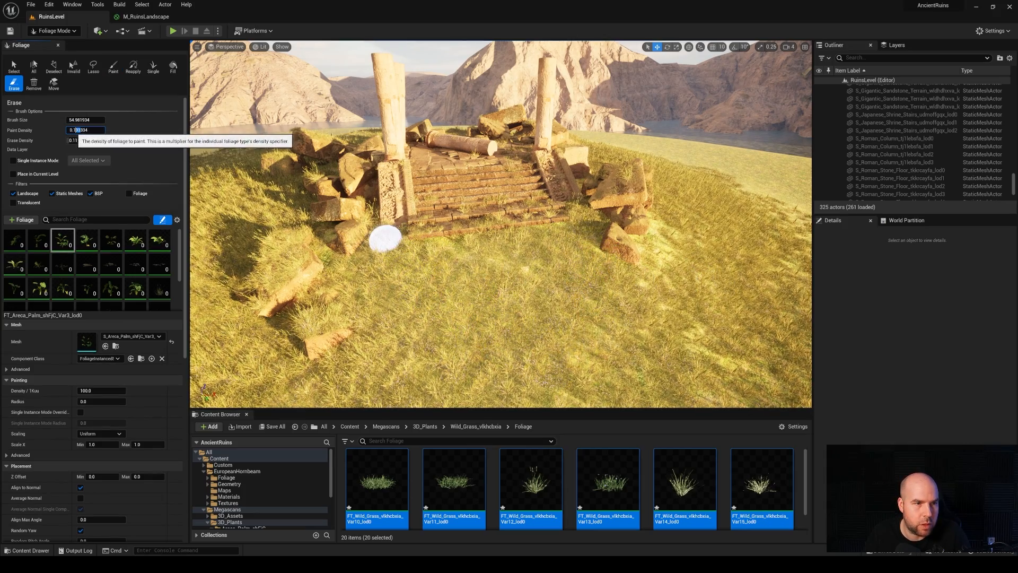
pyautogui.press('Return')
pyautogui.moveTo(84, 130); pyautogui.dragTo(79, 130)
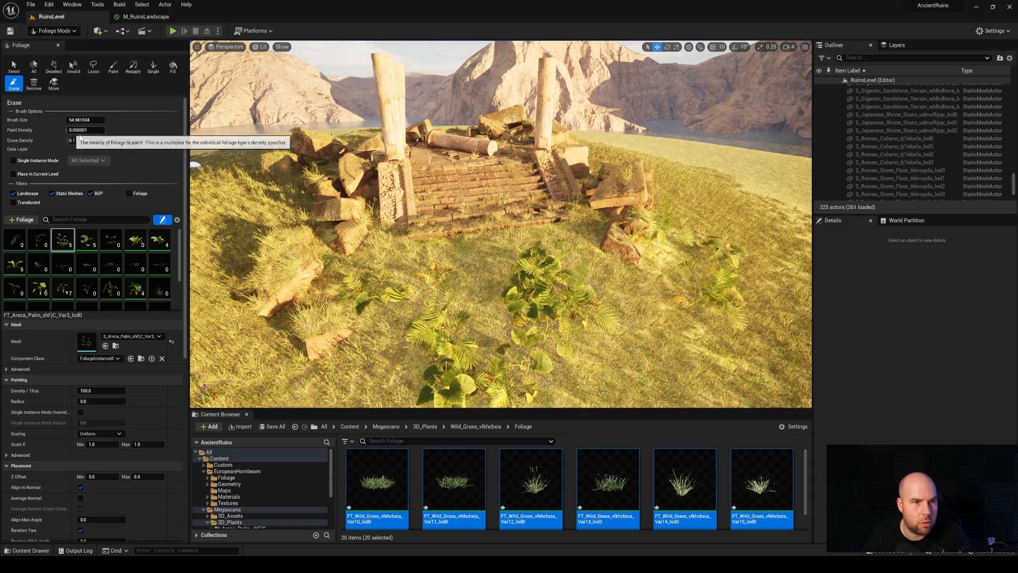
pyautogui.moveTo(664, 308)
pyautogui.mouseDown(button='right')
pyautogui.moveTo(713, 292)
pyautogui.moveTo(635, 307)
pyautogui.mouseUp(button='right')
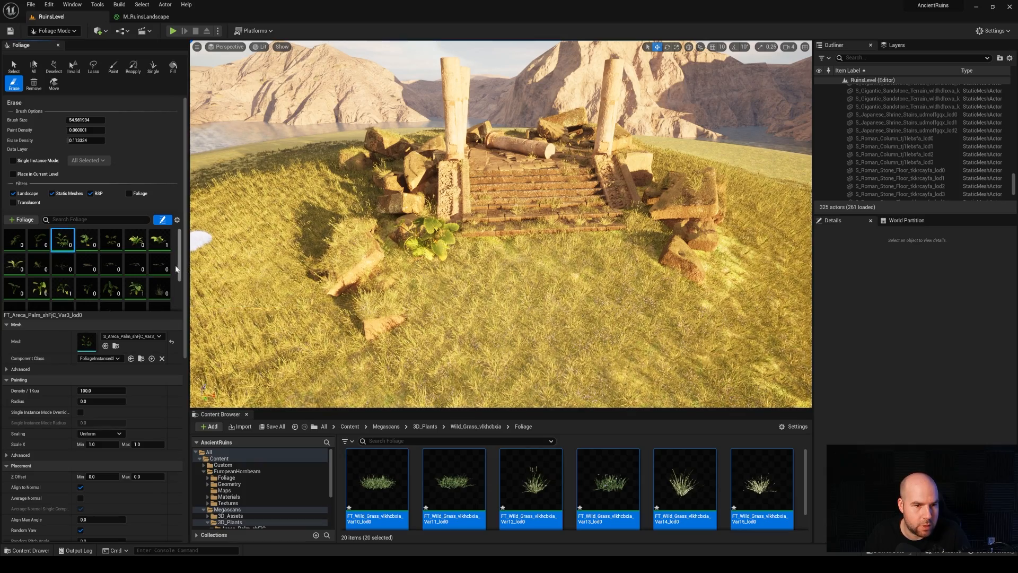
# Step: Set Scale X of all foliage types to Min 0.7 and Max 1.0, and paint scattered plants across the ground before the ruins
pyautogui.hotkey('ctrl', 'a')
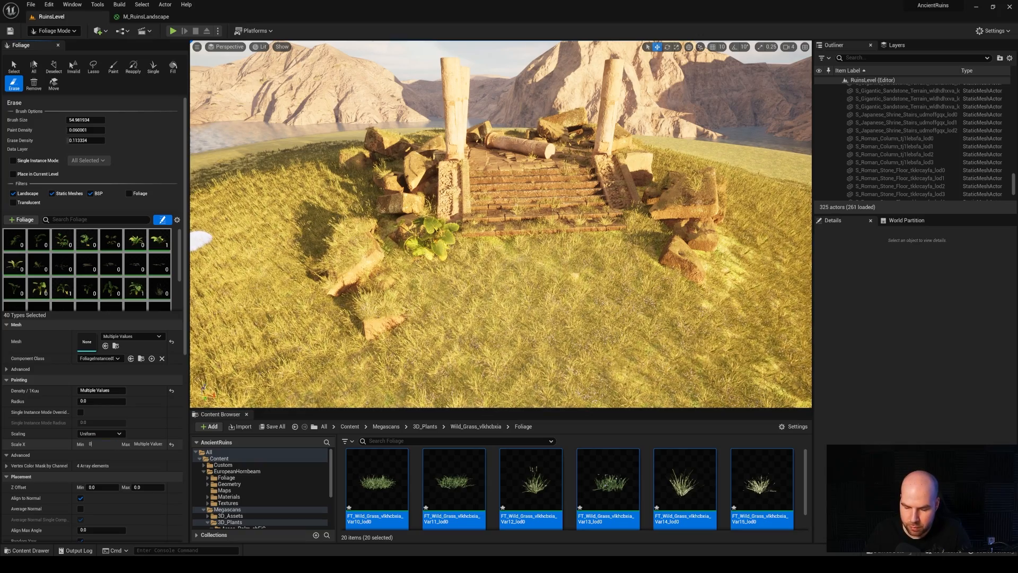
pyautogui.click(105, 444)
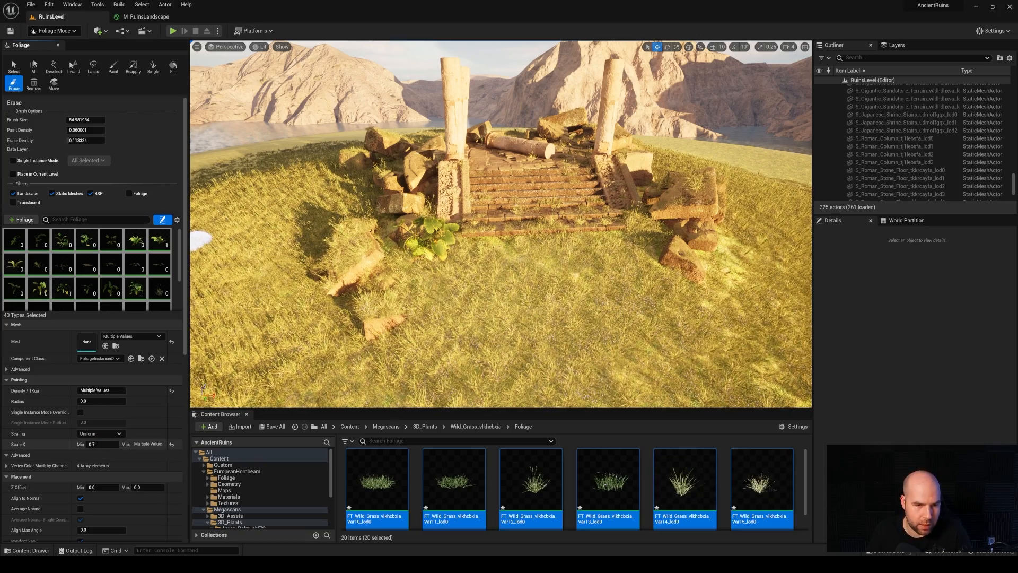
pyautogui.write('1')
pyautogui.press('Return')
pyautogui.moveTo(507, 281); pyautogui.dragTo(497, 321)
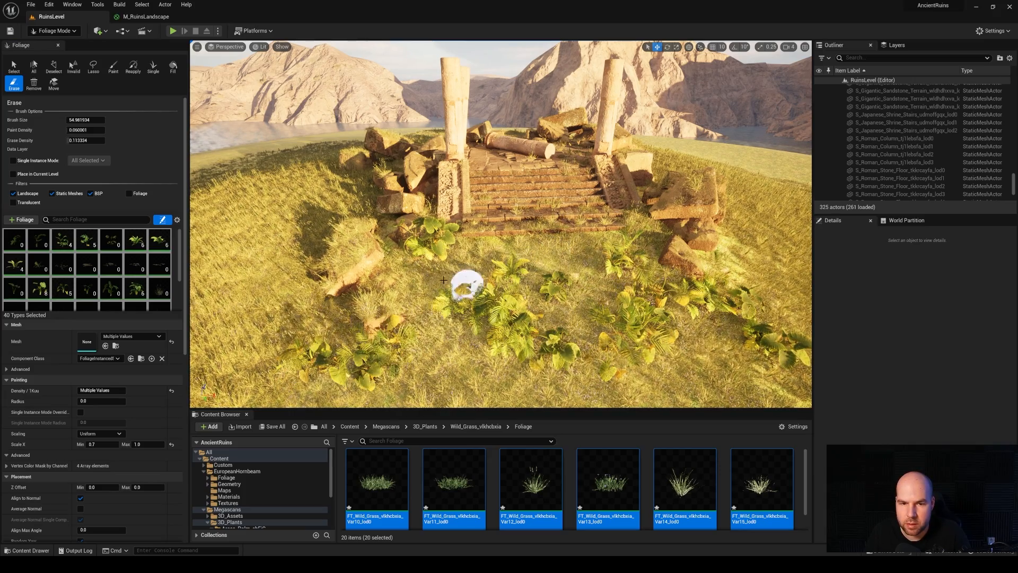
pyautogui.moveTo(263, 235); pyautogui.dragTo(250, 271)
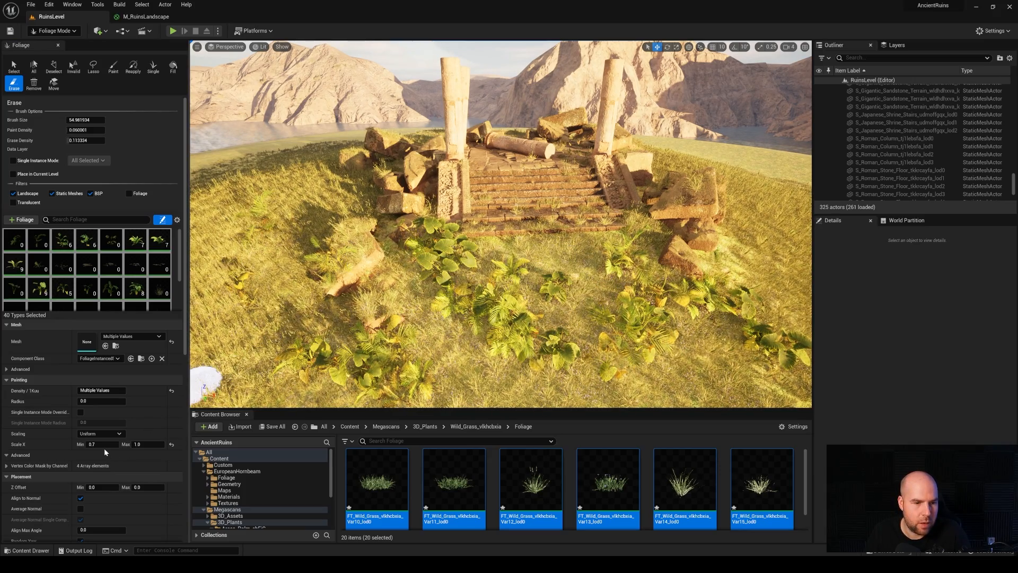
# Step: Undo the plants scattered before the ruins and set the minimum Scale X of all foliage types to 0.5
pyautogui.hotkey('ctrl', 'z')
pyautogui.hotkey('ctrl', 'z')
pyautogui.hotkey('ctrl', 'z')
pyautogui.moveTo(103, 445); pyautogui.dragTo(62, 443)
pyautogui.write('0.5')
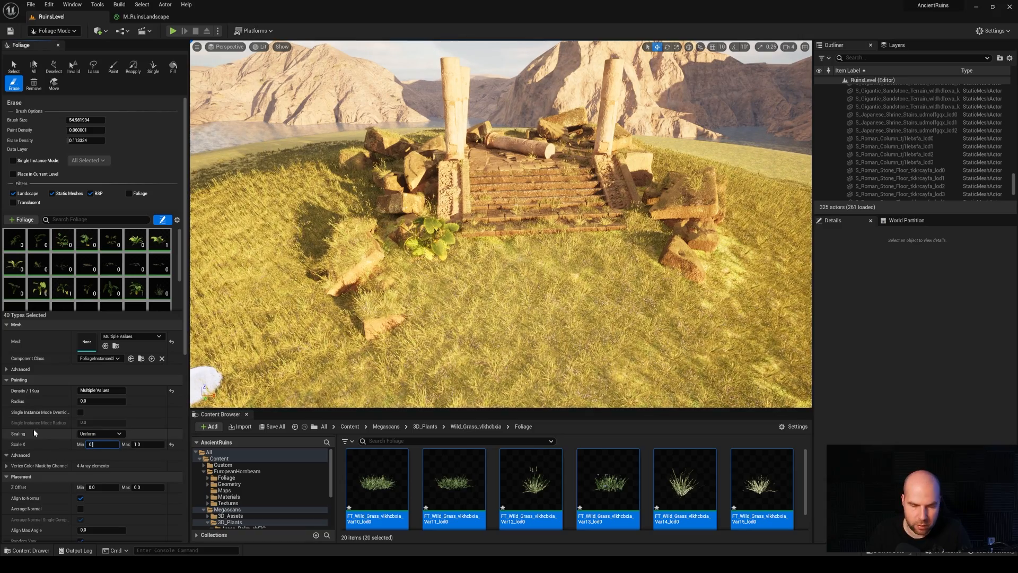
pyautogui.press('Return')
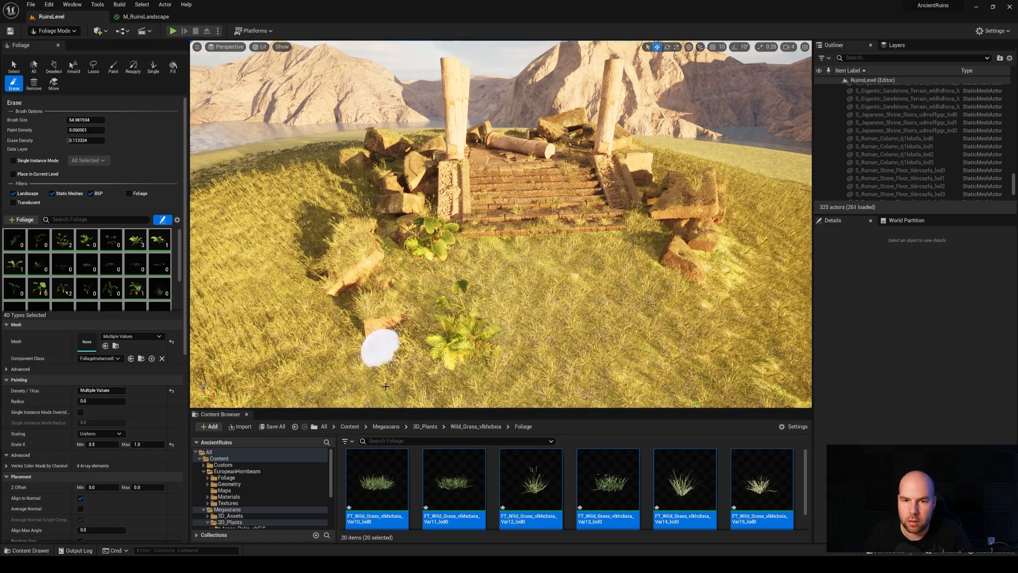
# Step: Try painting plants before the staircase and around the stones, repeat with Density / 1Kuu at 300, and undo the painted patches
pyautogui.moveTo(285, 269); pyautogui.dragTo(296, 222)
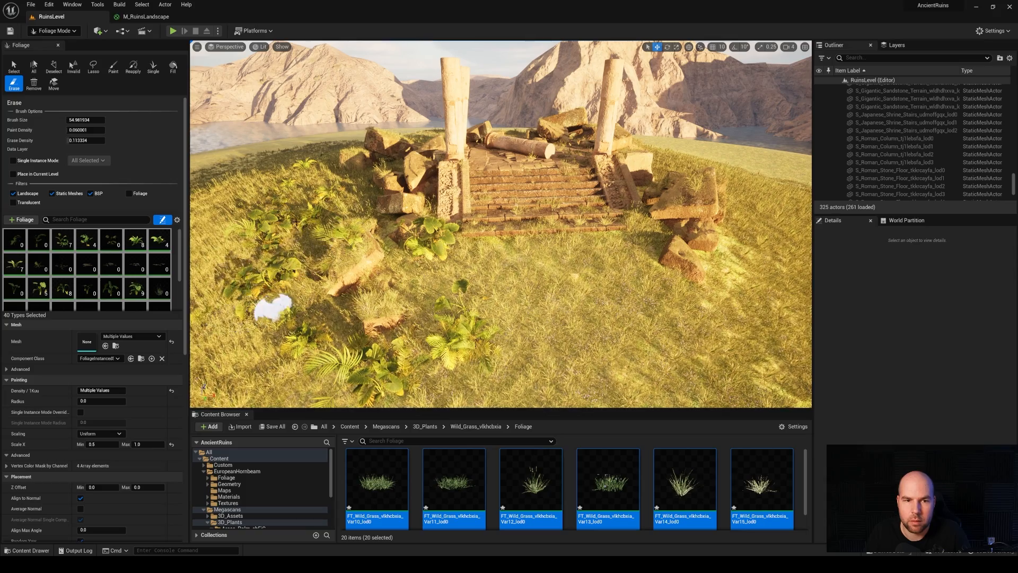
pyautogui.moveTo(477, 291); pyautogui.dragTo(249, 329)
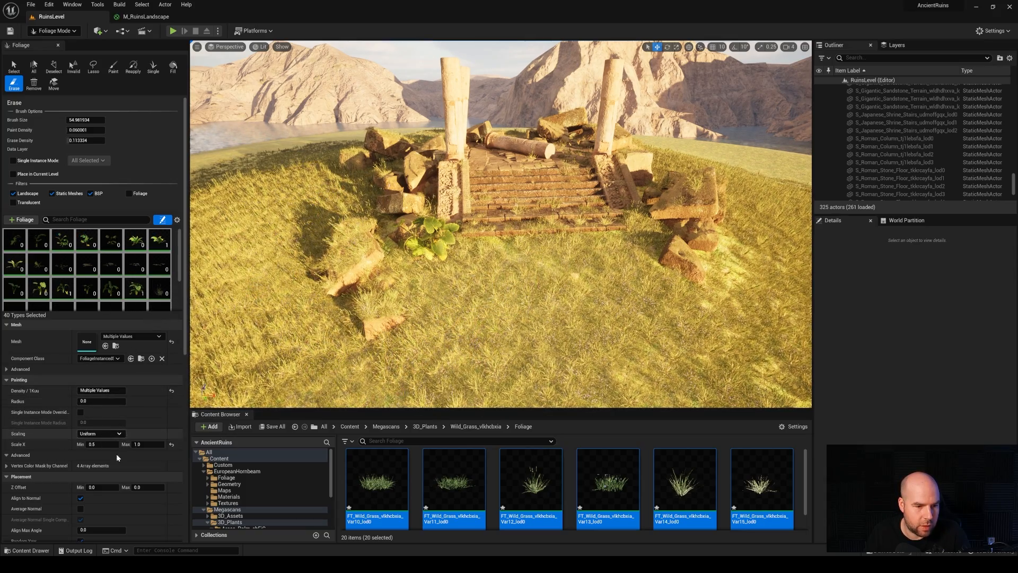
pyautogui.scroll(-6, 174, 378)
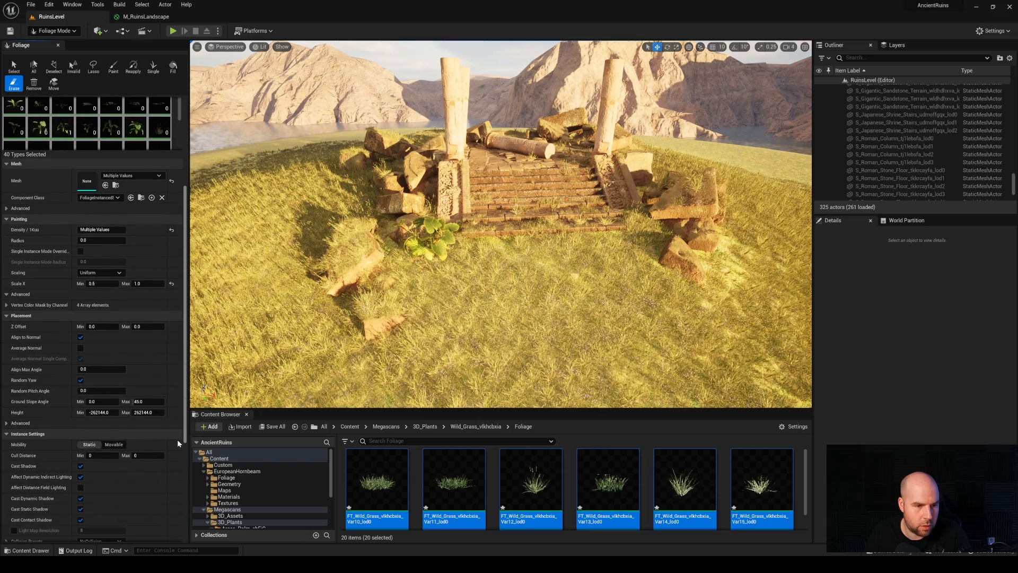
pyautogui.moveTo(177, 440)
pyautogui.mouseDown()
pyautogui.moveTo(180, 486)
pyautogui.moveTo(179, 412)
pyautogui.mouseUp()
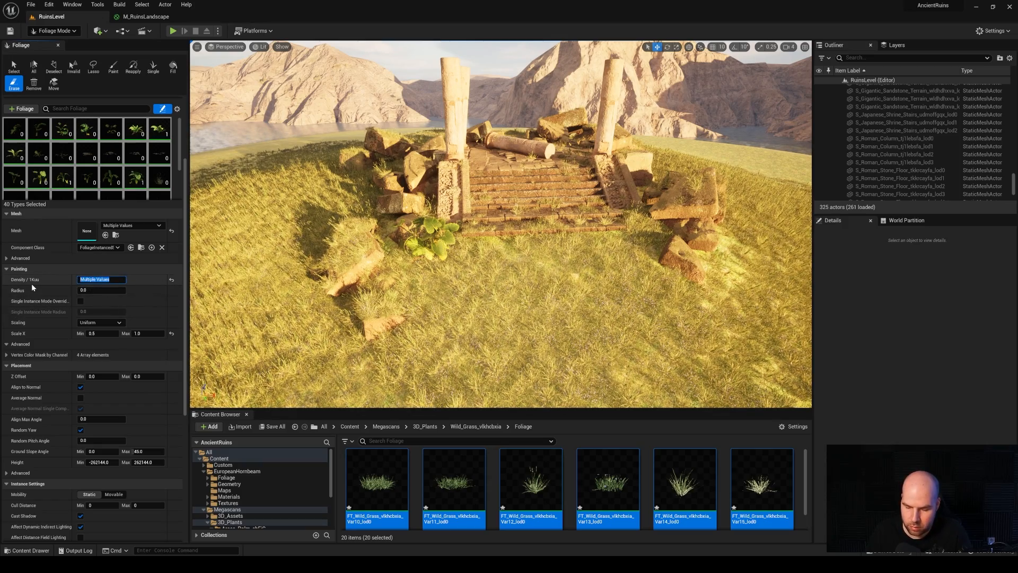
pyautogui.write('300')
pyautogui.moveTo(478, 276); pyautogui.dragTo(532, 374)
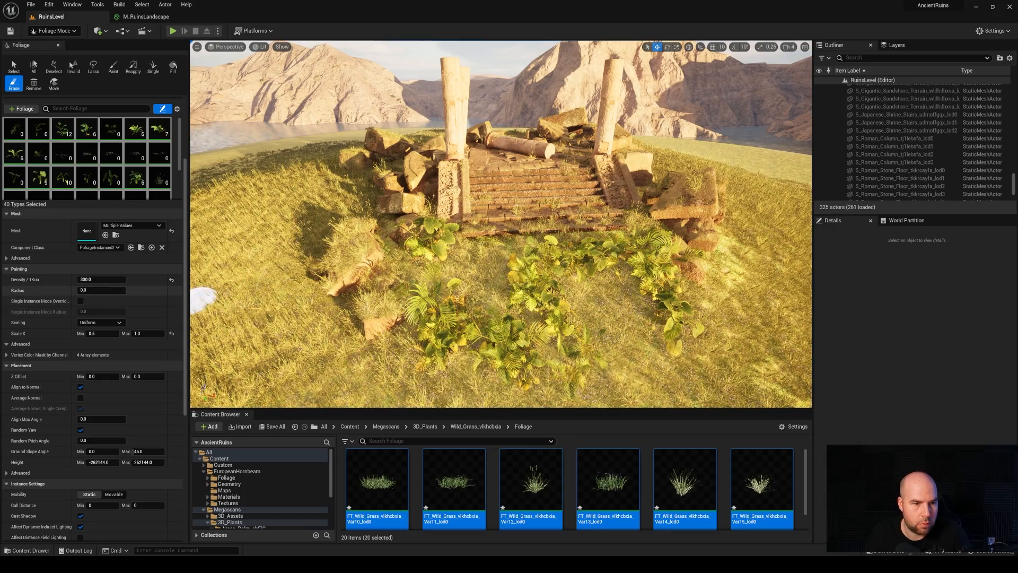
pyautogui.hotkey('ctrl', 'z')
# Step: Set Density / 1Kuu of all foliage types to 50 and paint sparse plants on the ground before the ruins
pyautogui.click(99, 279)
pyautogui.write('15')
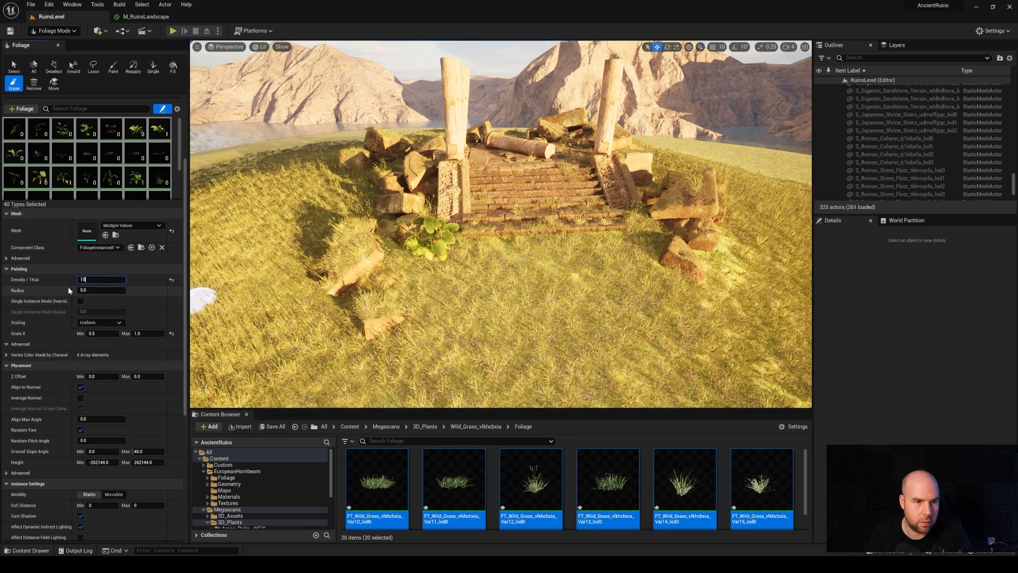
pyautogui.write('0')
pyautogui.press('Return')
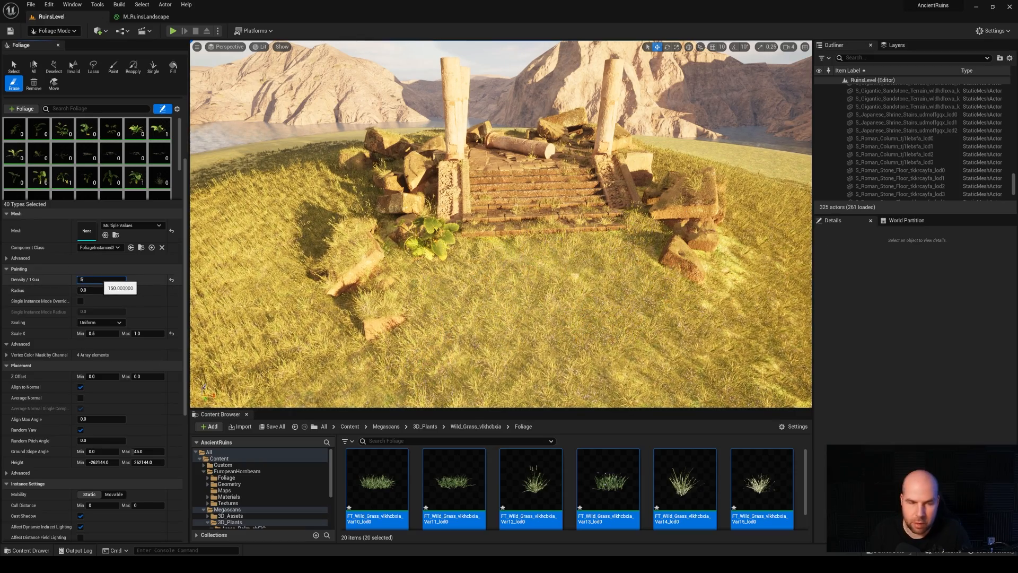
pyautogui.press('Return')
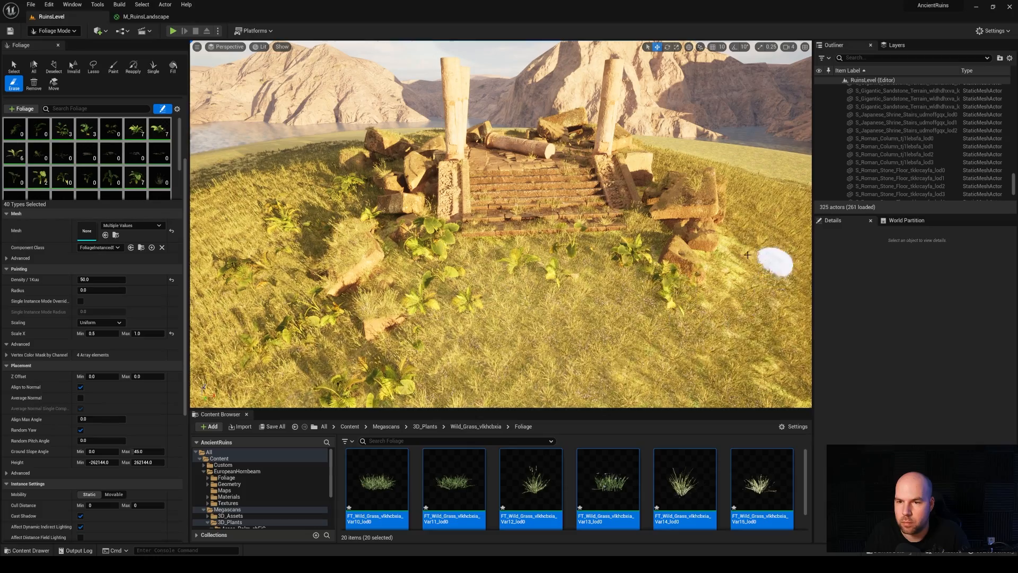
# Step: Enlarge the brush size to about 205 and paint scattered plants along both sides of the ruins
pyautogui.moveTo(748, 255); pyautogui.dragTo(737, 250, button='right')
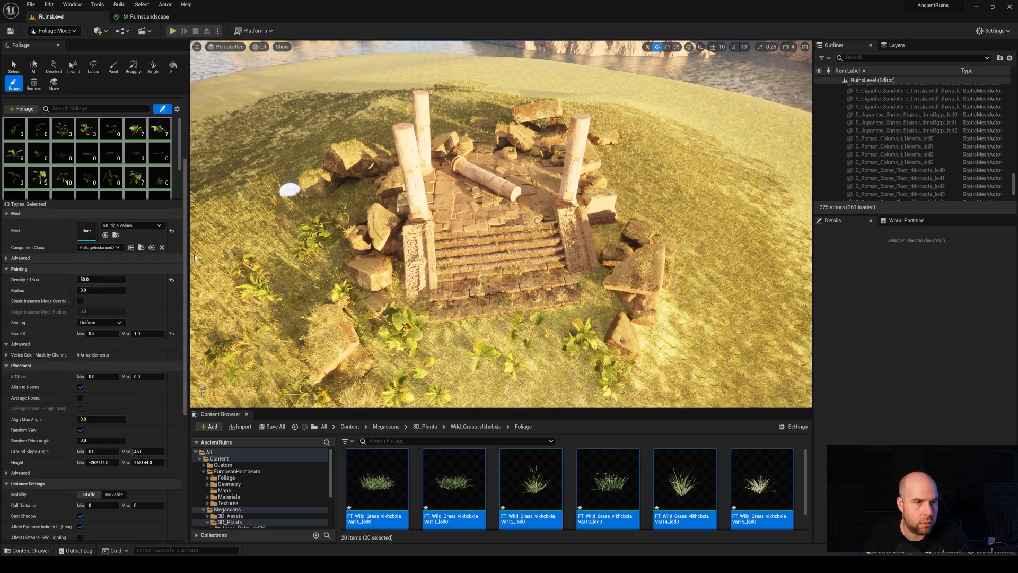
pyautogui.scroll(3, 182, 172)
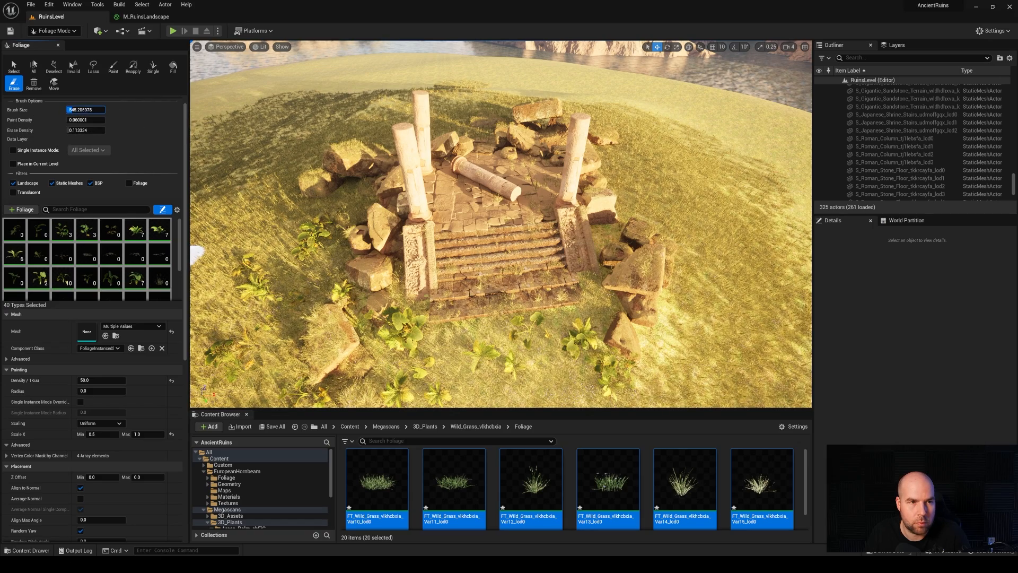
pyautogui.moveTo(75, 108); pyautogui.dragTo(75, 108)
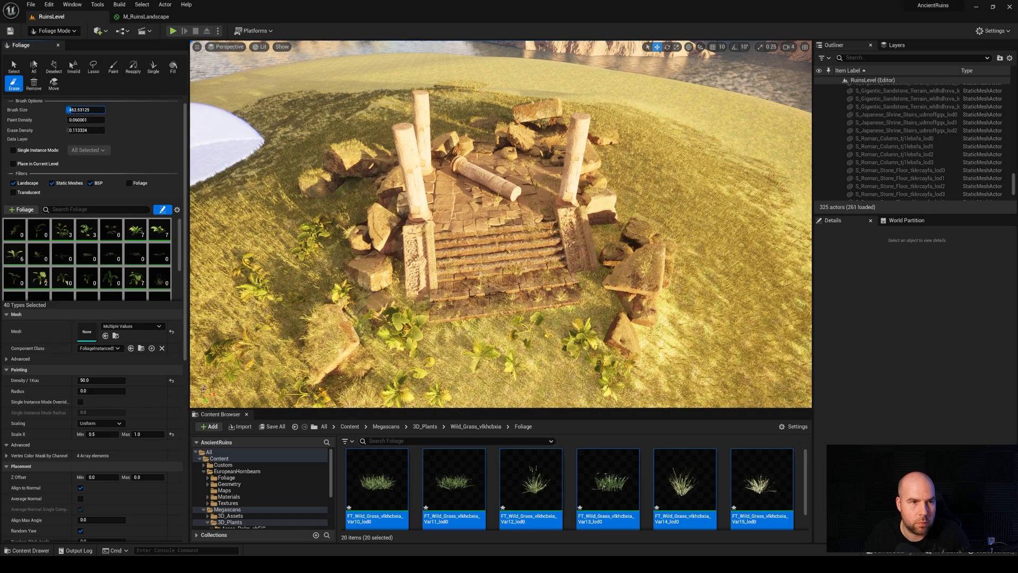
pyautogui.moveTo(244, 203); pyautogui.dragTo(289, 321)
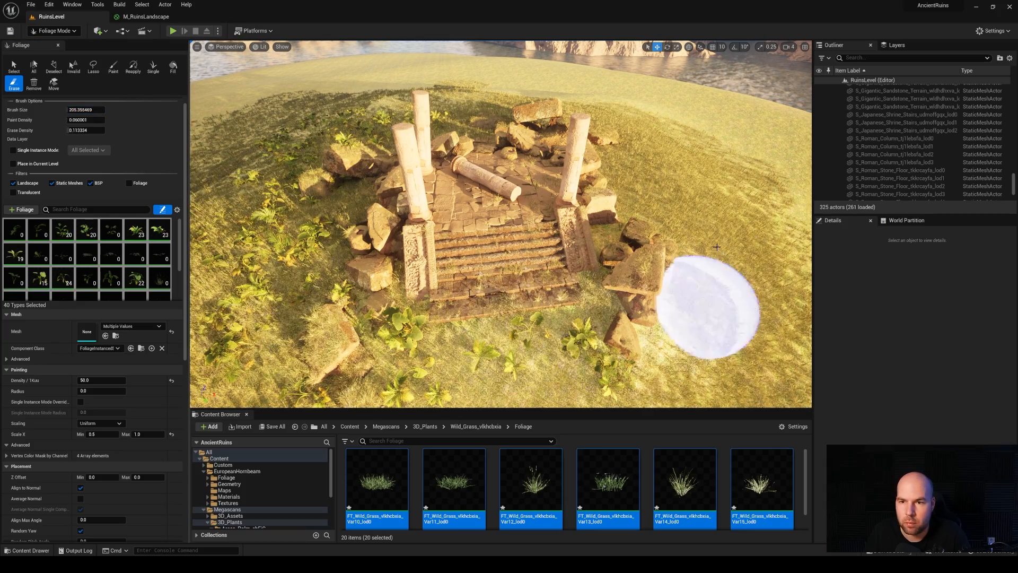
pyautogui.moveTo(705, 309)
pyautogui.mouseDown()
pyautogui.moveTo(629, 154)
pyautogui.moveTo(732, 311)
pyautogui.moveTo(691, 434)
pyautogui.mouseUp()
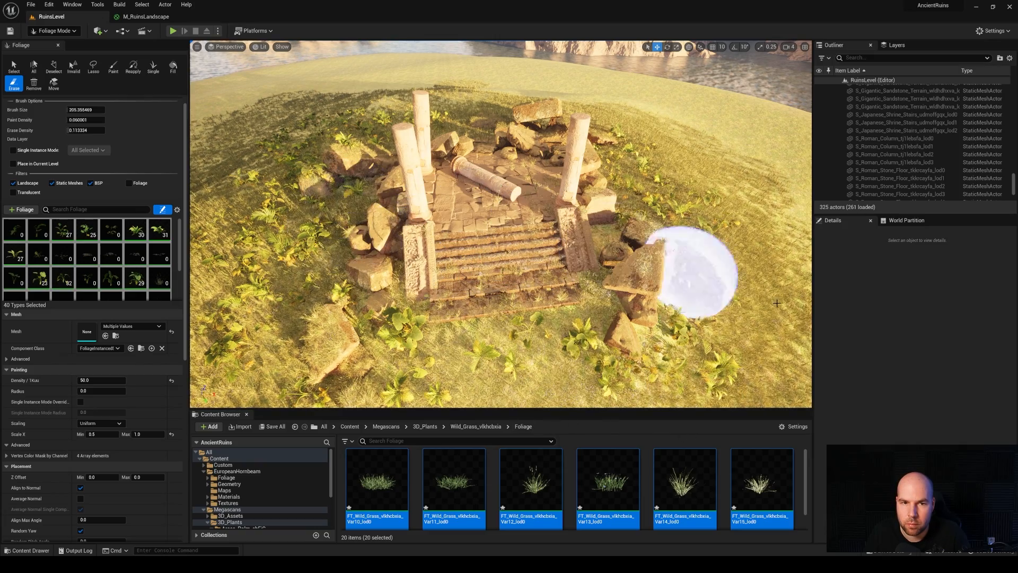
pyautogui.moveTo(590, 324)
pyautogui.mouseDown(button='right')
pyautogui.moveTo(631, 305)
pyautogui.moveTo(602, 302)
pyautogui.moveTo(586, 249)
pyautogui.mouseUp(button='right')
pyautogui.moveTo(643, 275)
pyautogui.mouseDown()
pyautogui.moveTo(643, 307)
pyautogui.moveTo(826, 388)
pyautogui.moveTo(716, 329)
pyautogui.mouseUp()
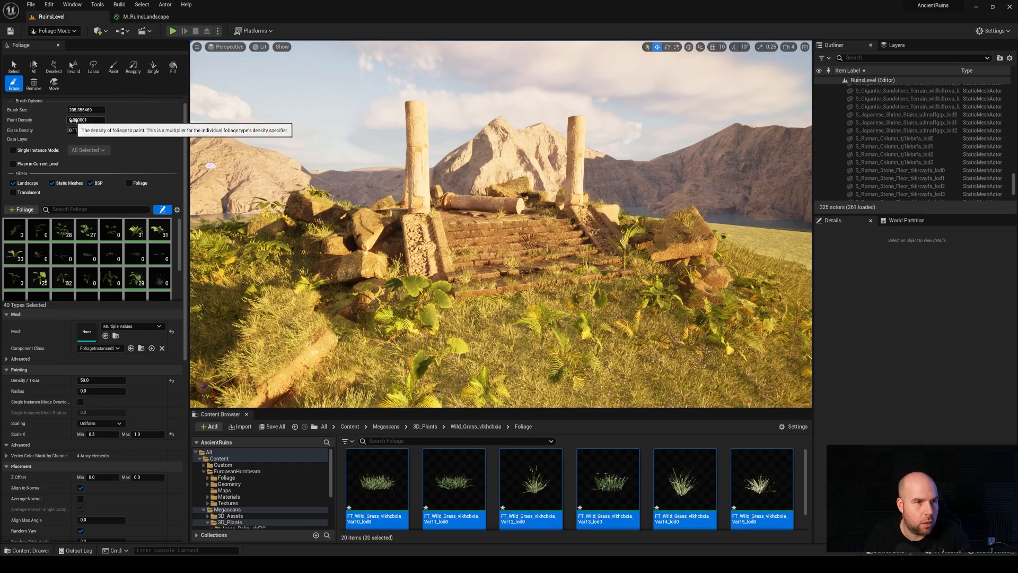
# Step: Raise the paint density to about 0.2 and paint more plants beside the stones to the right of the staircase
pyautogui.moveTo(79, 120); pyautogui.dragTo(93, 120)
pyautogui.moveTo(642, 319)
pyautogui.mouseDown()
pyautogui.moveTo(758, 297)
pyautogui.moveTo(591, 334)
pyautogui.moveTo(787, 307)
pyautogui.moveTo(650, 247)
pyautogui.mouseUp()
pyautogui.press('d')
pyautogui.moveTo(650, 247)
pyautogui.mouseDown(button='right')
pyautogui.moveTo(658, 254)
pyautogui.moveTo(625, 250)
pyautogui.mouseUp(button='right')
pyautogui.moveTo(695, 263)
pyautogui.mouseDown()
pyautogui.moveTo(659, 333)
pyautogui.moveTo(648, 301)
pyautogui.mouseUp()
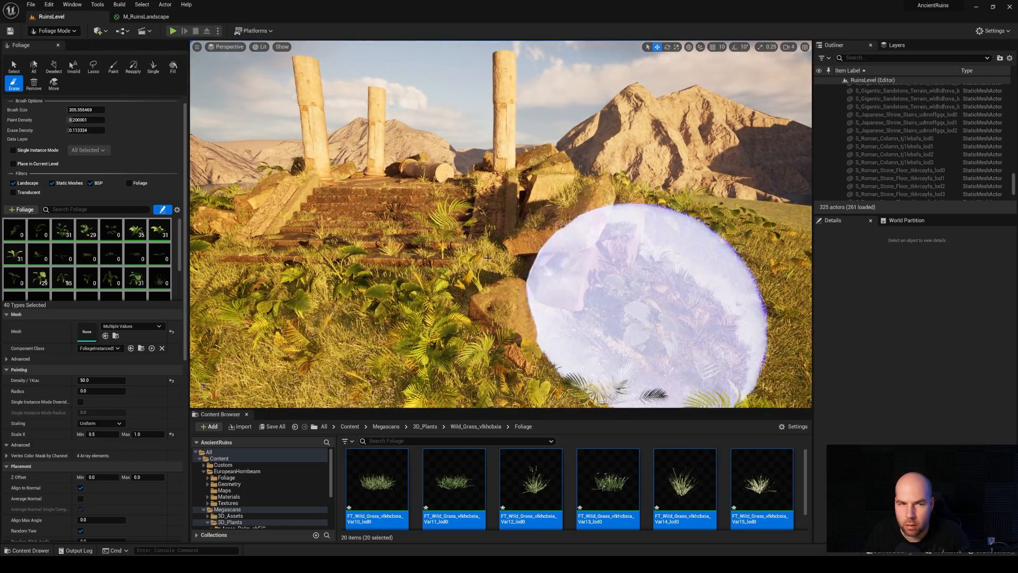
# Step: Raise the paint density to 0.8 and paint dense plant cover over the outer slopes beside the ruins
pyautogui.moveTo(75, 120); pyautogui.dragTo(97, 120)
pyautogui.press('s')
pyautogui.moveTo(530, 239); pyautogui.dragTo(557, 239, button='right')
pyautogui.moveTo(530, 238)
pyautogui.mouseDown()
pyautogui.moveTo(565, 298)
pyautogui.moveTo(647, 215)
pyautogui.moveTo(659, 296)
pyautogui.moveTo(397, 340)
pyautogui.moveTo(546, 371)
pyautogui.mouseUp()
pyautogui.press('w')
pyautogui.moveTo(637, 329); pyautogui.dragTo(681, 324, button='right')
pyautogui.press('a')
pyautogui.press('s')
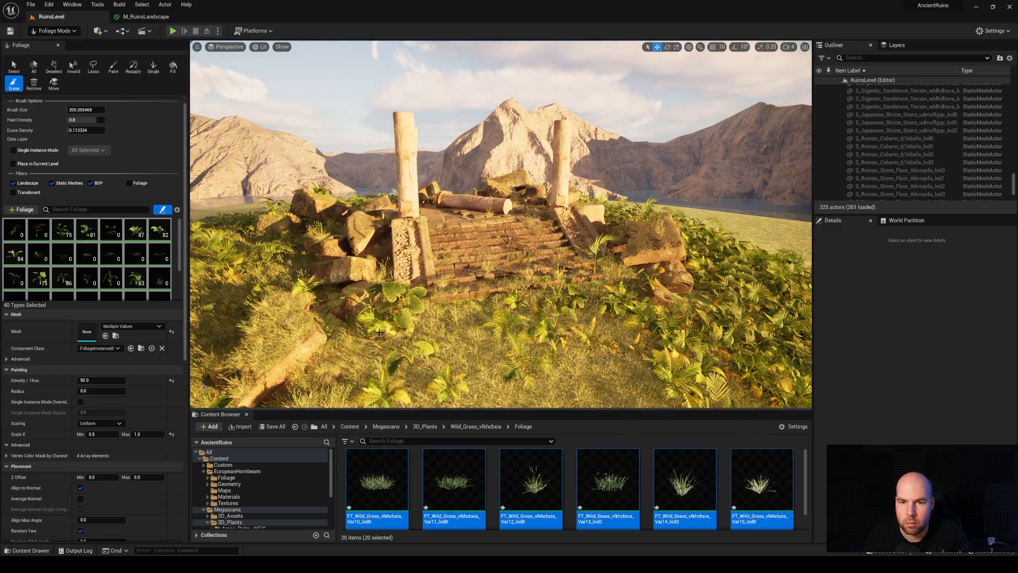
# Step: Paint dense plants on the ground behind the ruins, along the rear stones and columns
pyautogui.moveTo(377, 334); pyautogui.dragTo(415, 161, button='right')
pyautogui.press('w')
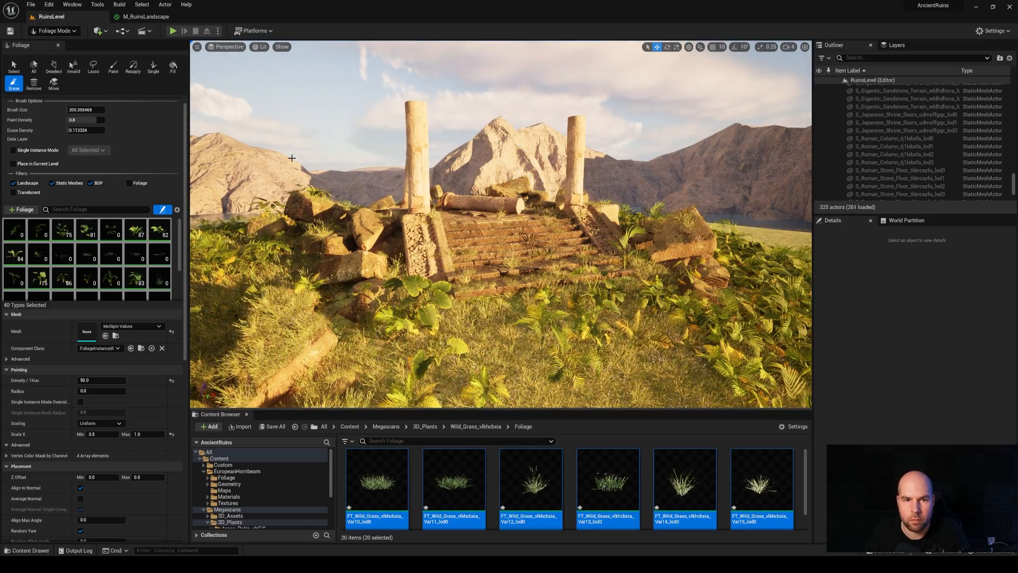
pyautogui.press('w')
pyautogui.moveTo(508, 208); pyautogui.dragTo(502, 249, button='right')
pyautogui.press('e')
pyautogui.press('w')
pyautogui.moveTo(503, 192)
pyautogui.mouseDown()
pyautogui.moveTo(488, 209)
pyautogui.moveTo(386, 227)
pyautogui.moveTo(350, 248)
pyautogui.mouseUp()
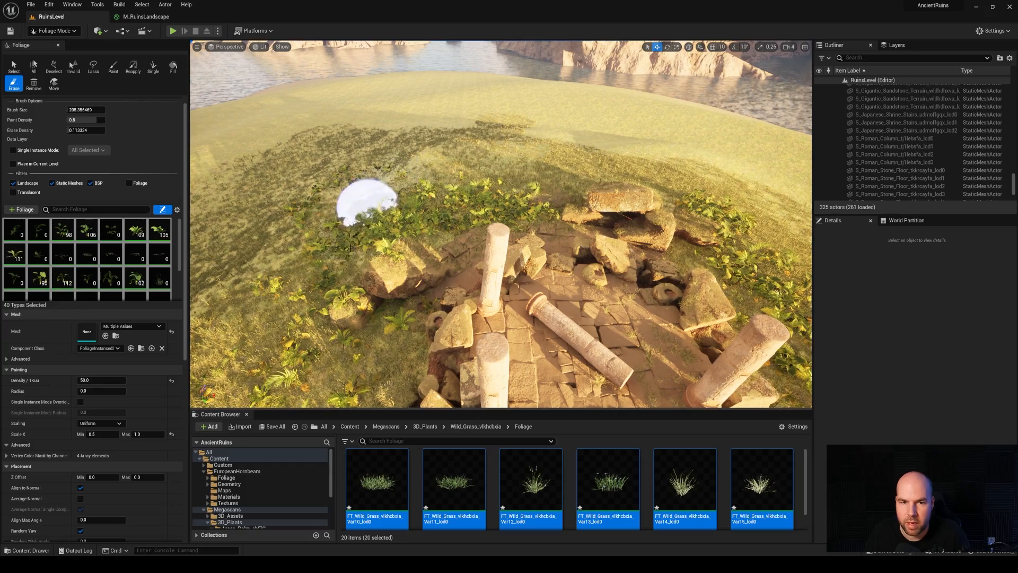
pyautogui.moveTo(625, 278); pyautogui.dragTo(511, 133, button='right')
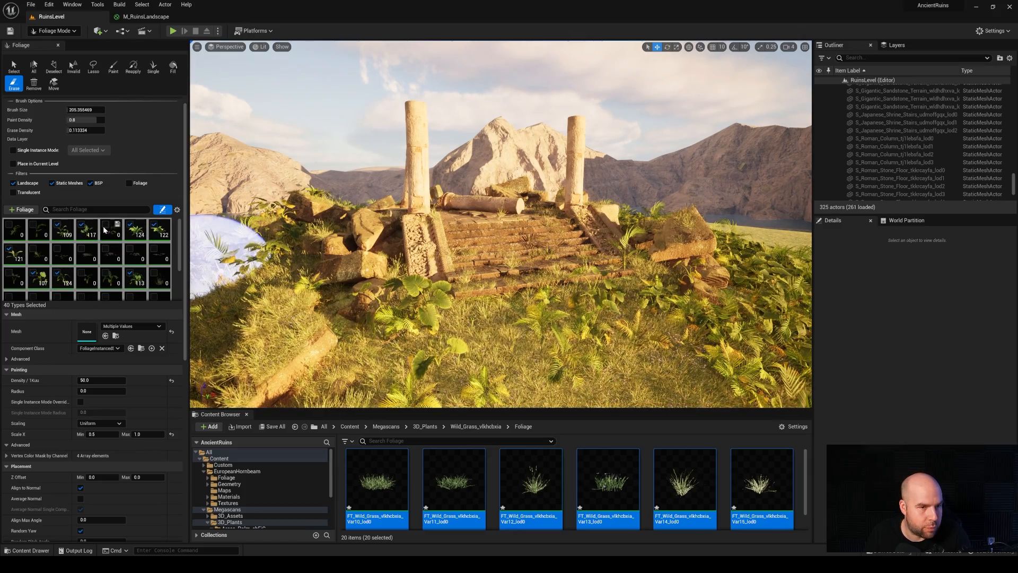
# Step: Deactivate all foliage types except the first one in the last palette row, and switch to placing single instances
pyautogui.click(81, 225)
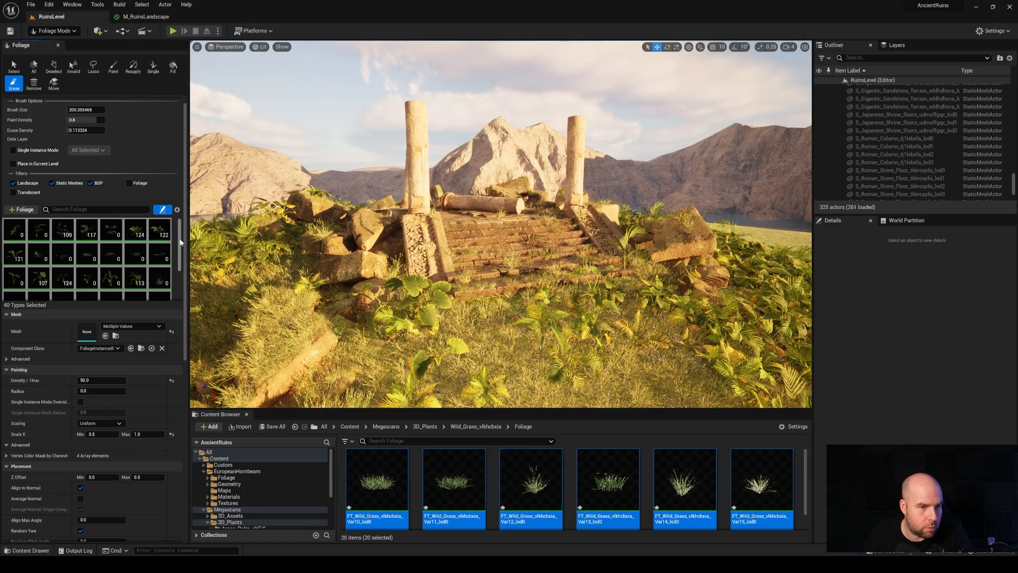
pyautogui.moveTo(180, 243); pyautogui.dragTo(179, 280)
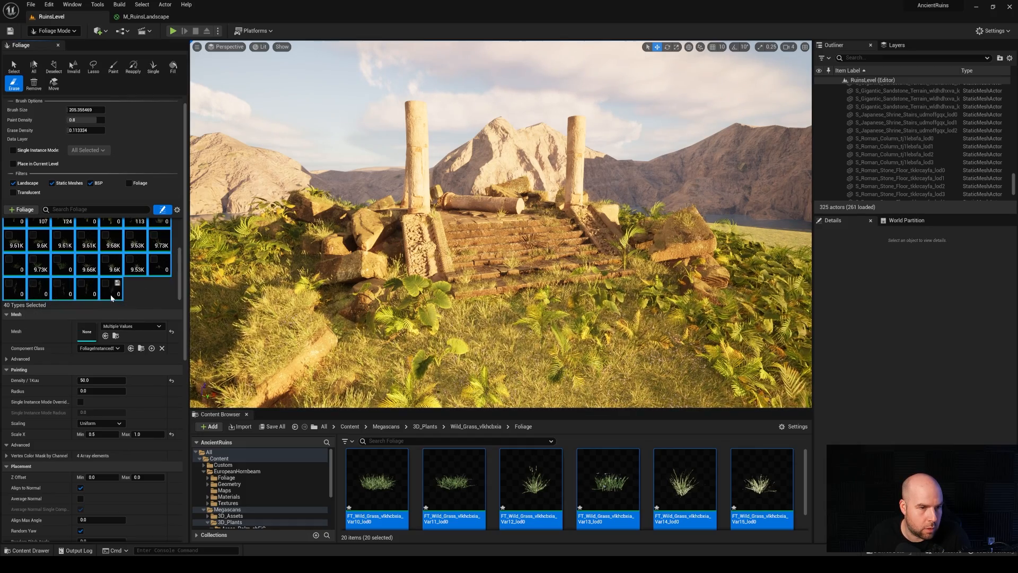
pyautogui.click(9, 284)
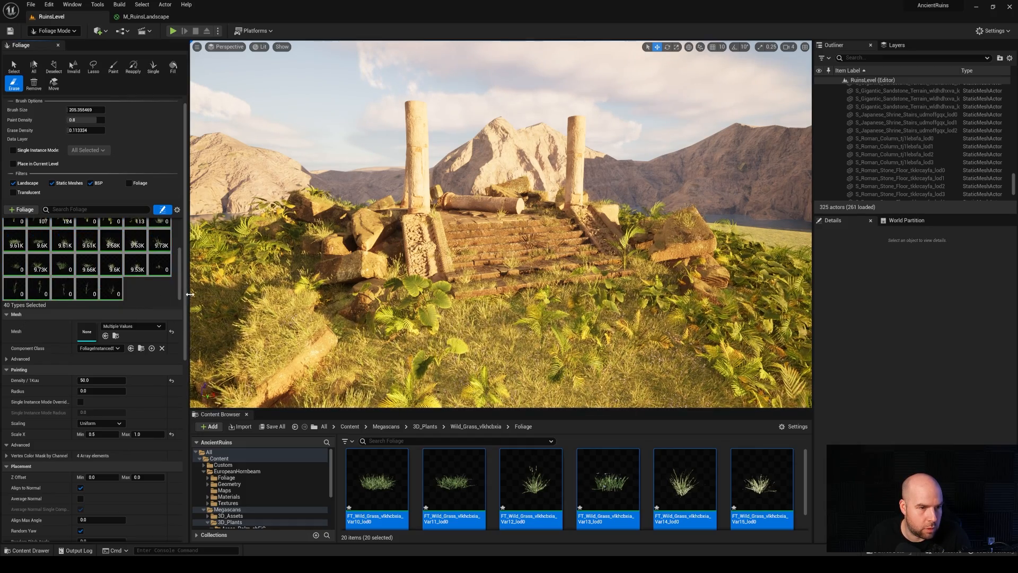
pyautogui.click(8, 295)
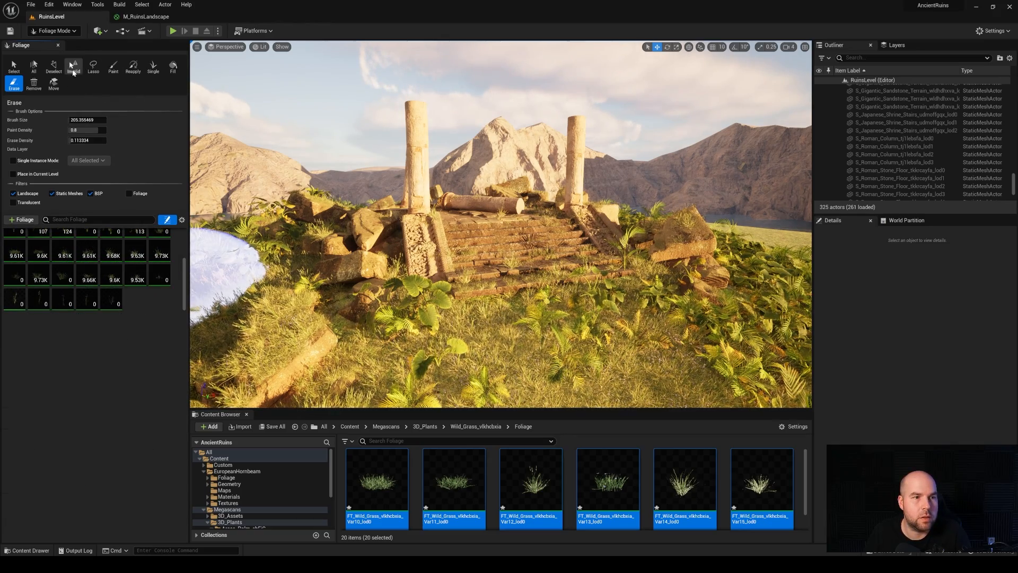
pyautogui.click(152, 68)
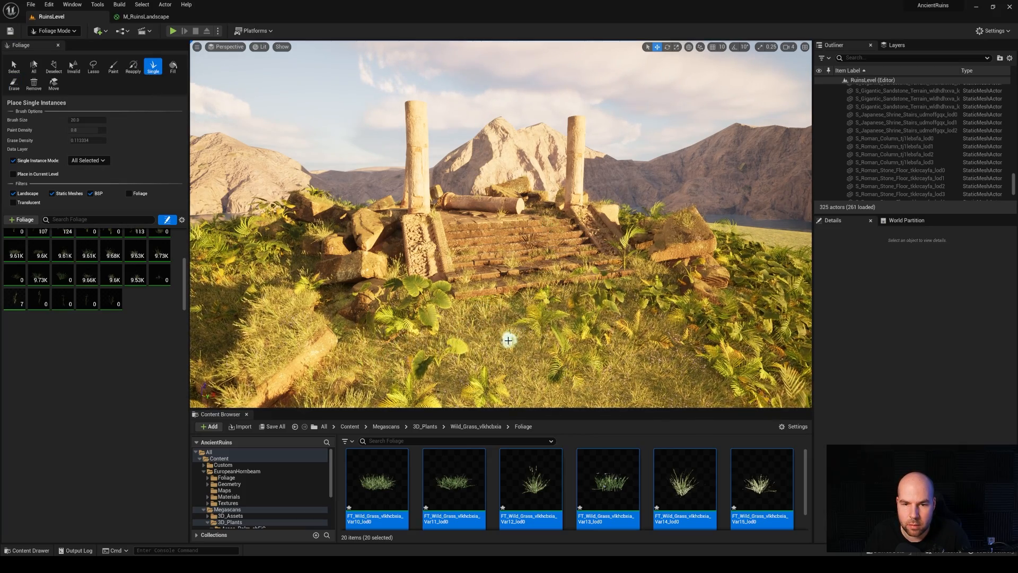
# Step: Place single instances of the active plant on the staircase and on the ground at its foot
pyautogui.scroll(4, 479, 267)
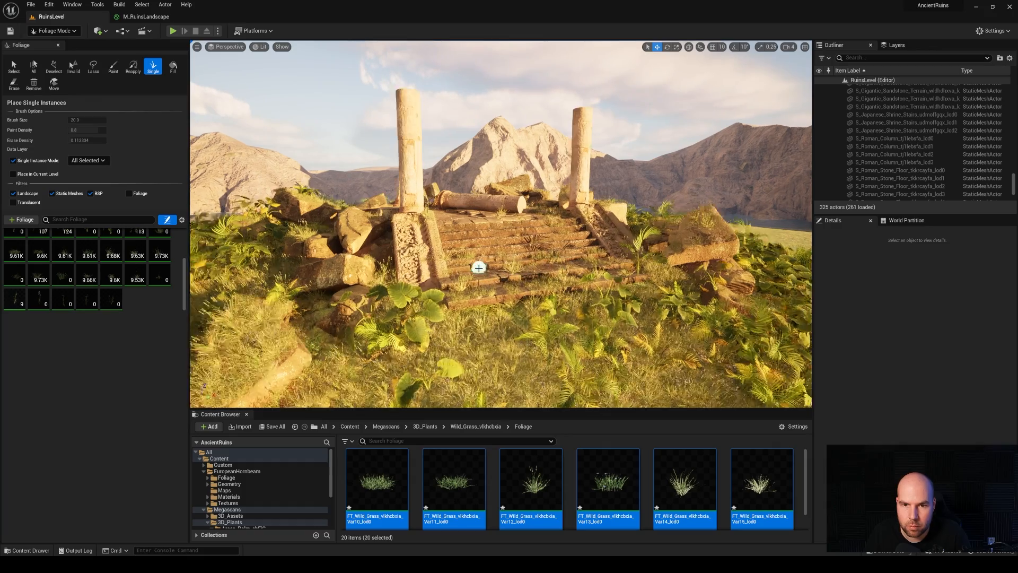
pyautogui.click(473, 307)
pyautogui.click(490, 320)
pyautogui.click(483, 335)
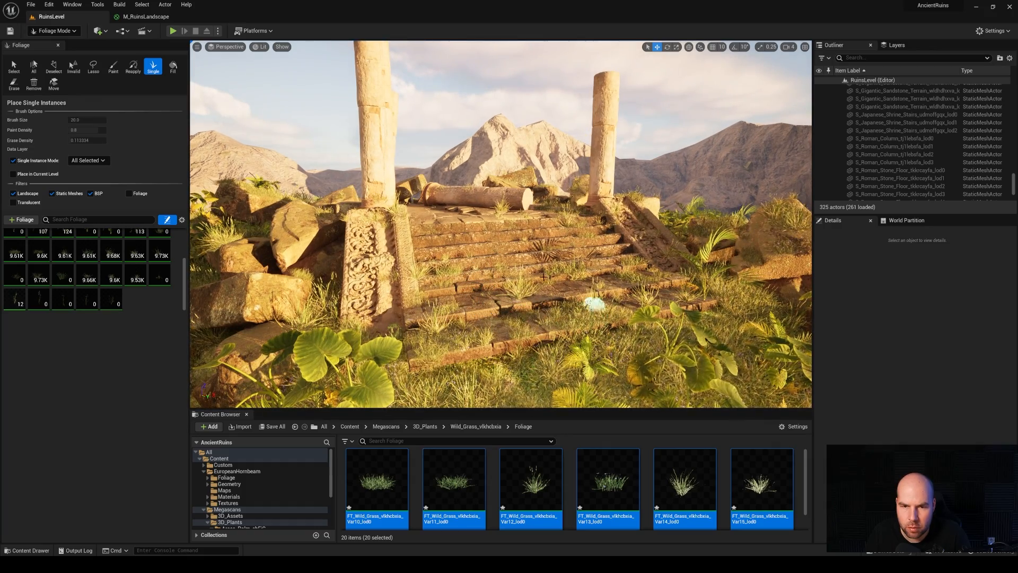
pyautogui.click(558, 321)
pyautogui.click(517, 353)
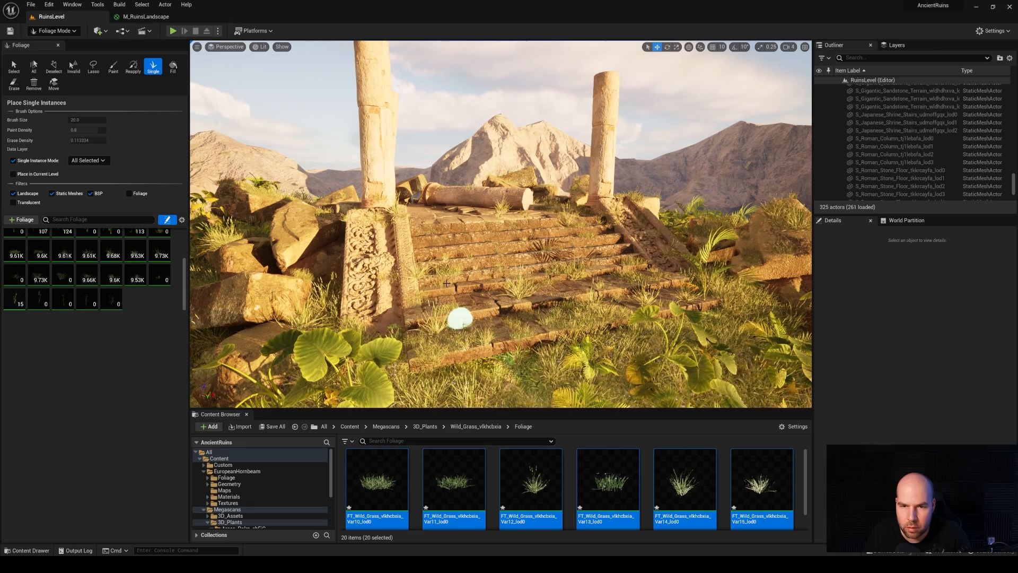
pyautogui.click(459, 317)
pyautogui.click(459, 229)
pyautogui.click(530, 270)
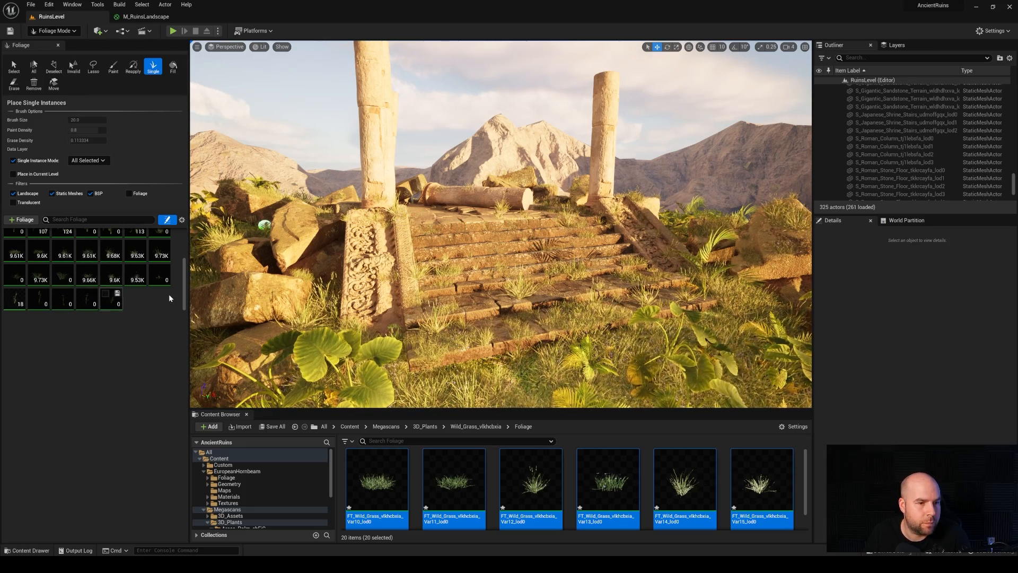
# Step: Open the SimpleWind folder of the European Hornbeam foliage and enlarge the Content Browser
pyautogui.scroll(-2, 329, 480)
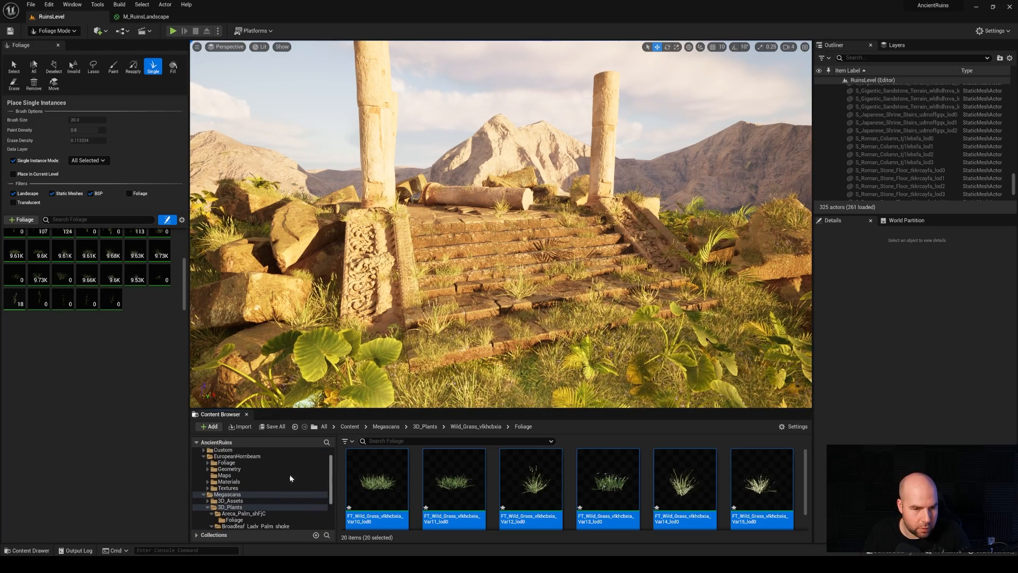
pyautogui.click(237, 456)
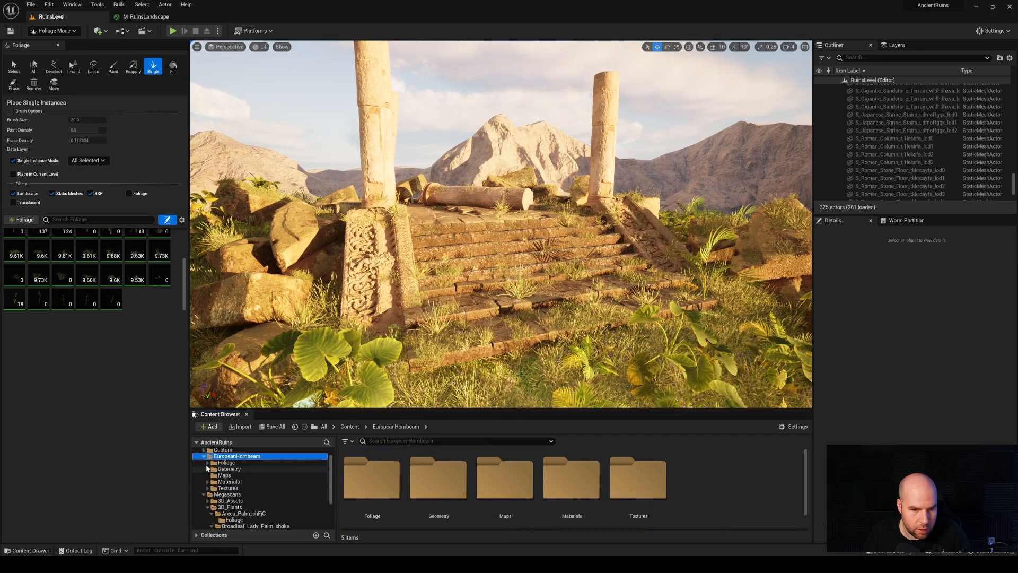
pyautogui.doubleClick(227, 462)
pyautogui.click(235, 475)
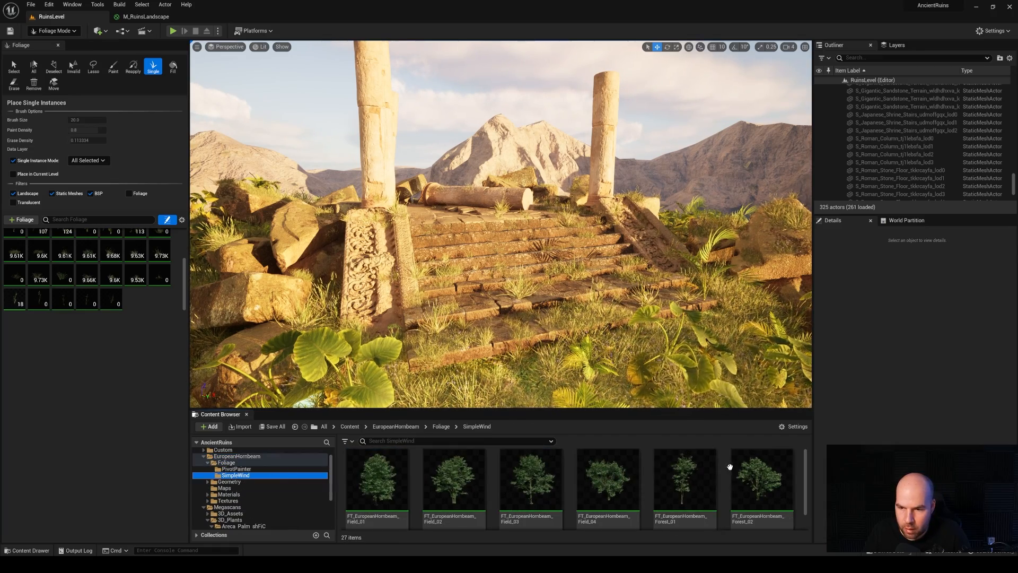
pyautogui.moveTo(673, 409); pyautogui.dragTo(673, 249)
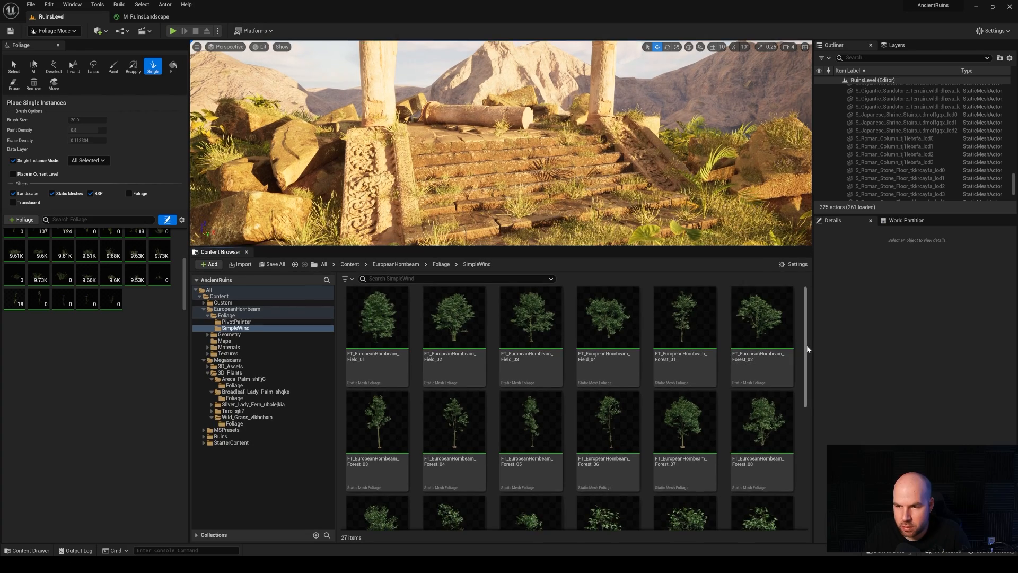
# Step: Add the European Hornbeam Seedling_02 and Seedling_03 foliage types to the foliage palette
pyautogui.moveTo(808, 349); pyautogui.dragTo(804, 473)
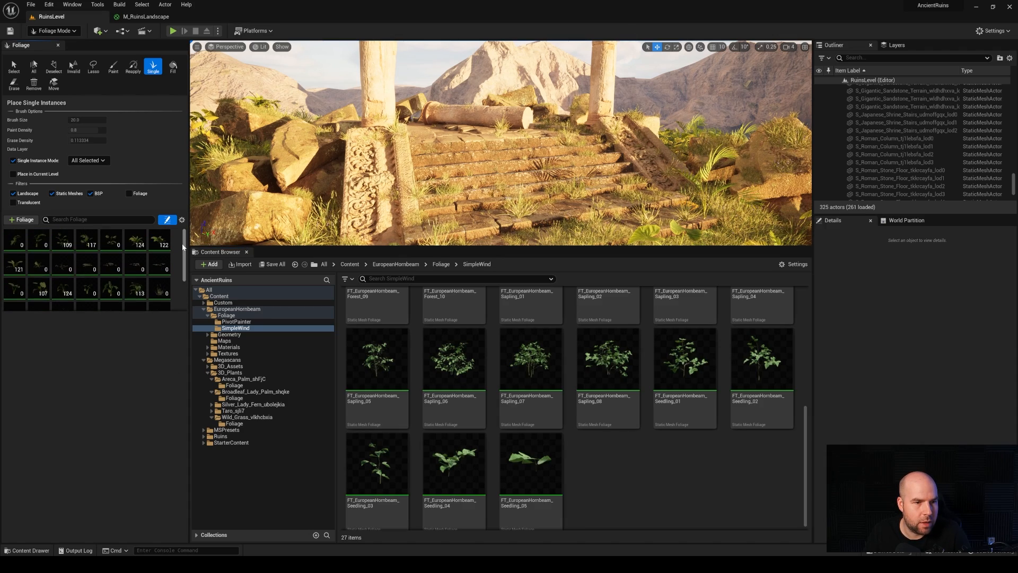
pyautogui.click(373, 472)
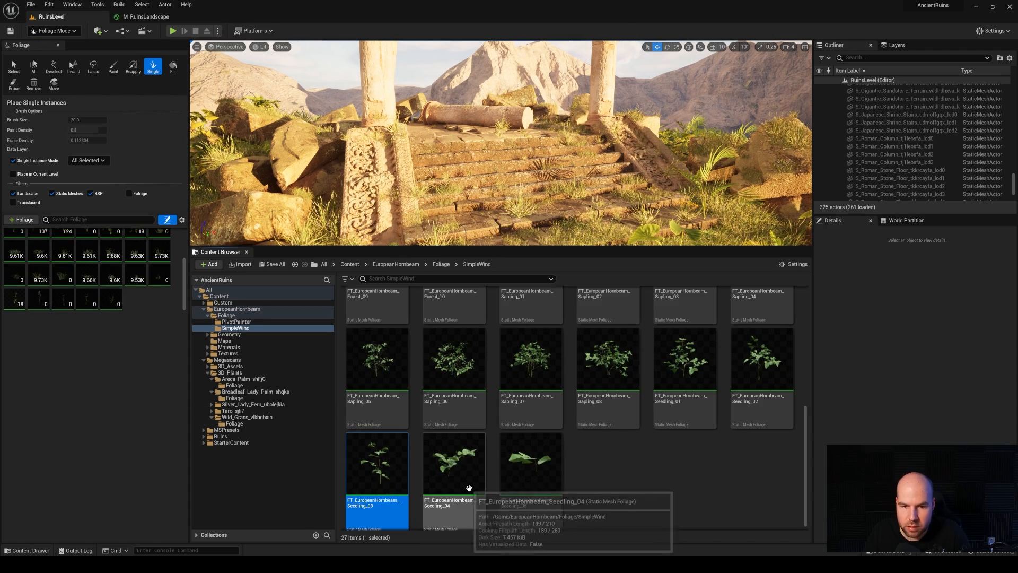
pyautogui.keyDown('ctrl'); pyautogui.click(764, 398); pyautogui.keyUp('ctrl')
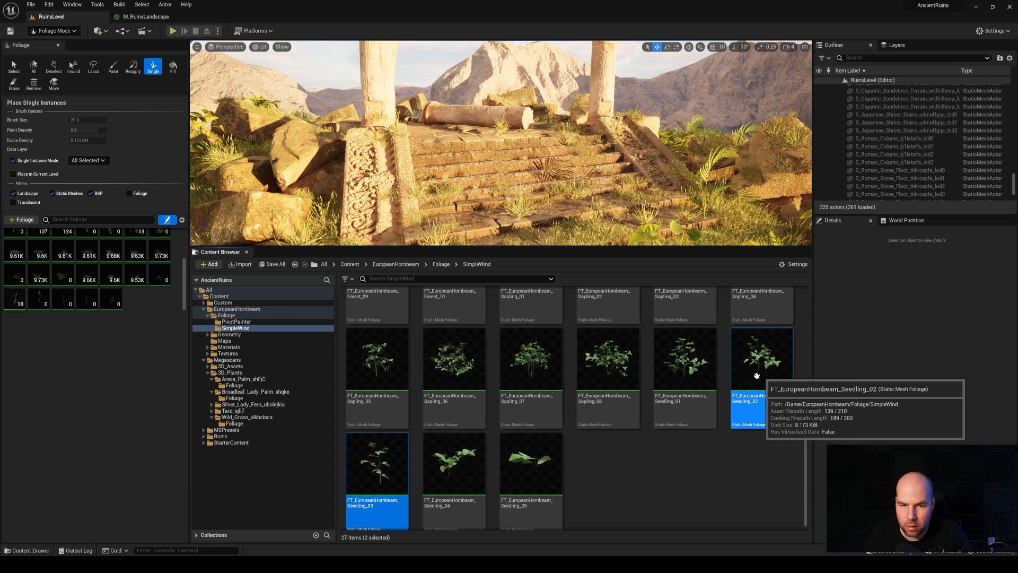
pyautogui.moveTo(764, 399); pyautogui.dragTo(95, 263)
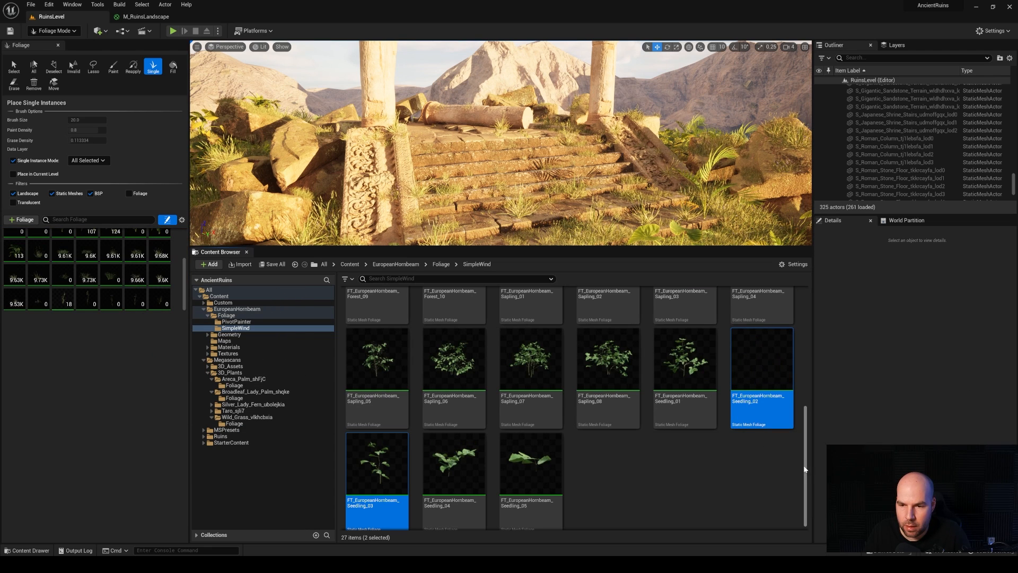
# Step: Add the European Hornbeam Field_03, Forest_04 and Forest_07 trees to the foliage palette
pyautogui.scroll(4, 803, 466)
pyautogui.scroll(2, 798, 372)
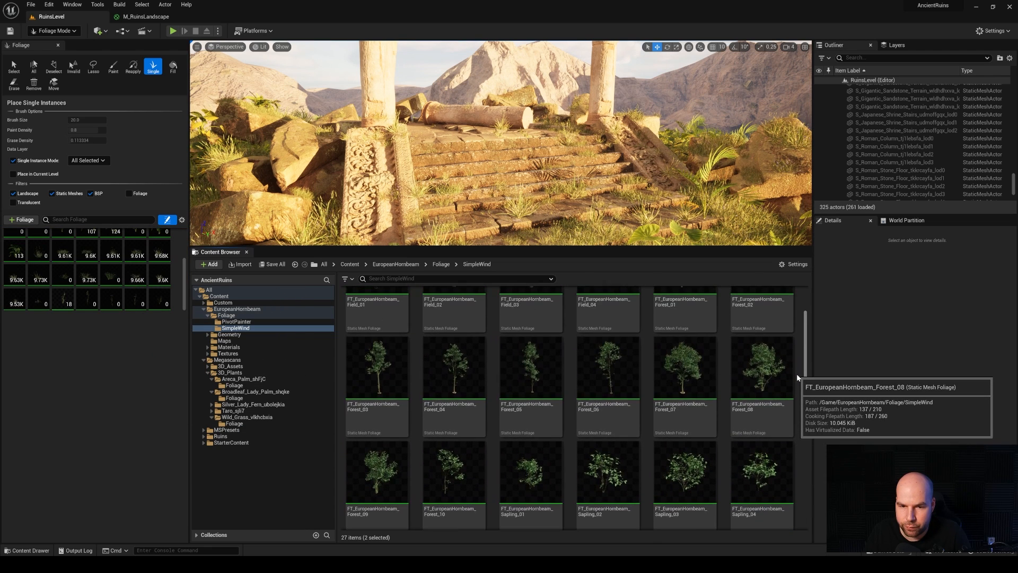
pyautogui.click(445, 418)
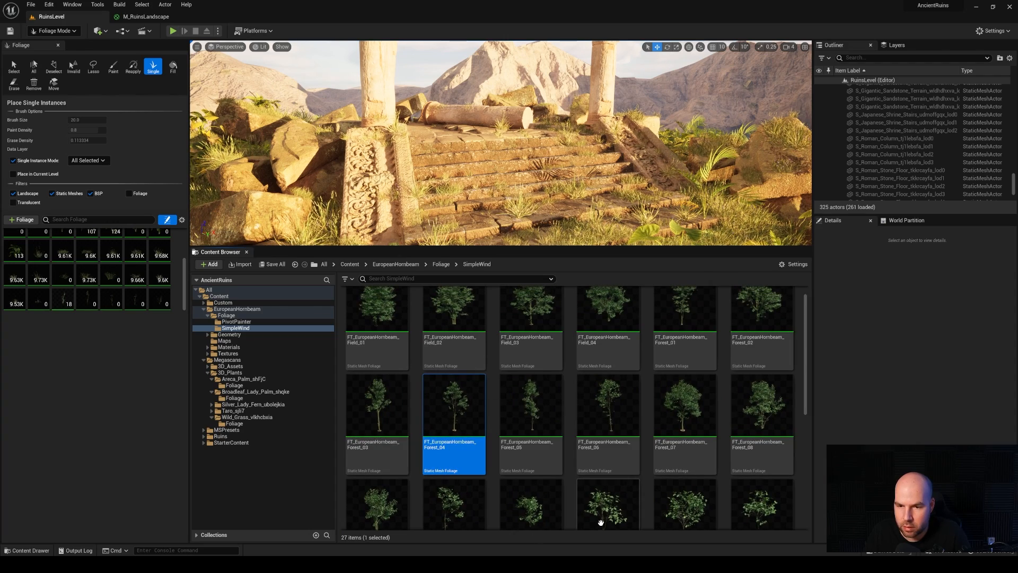
pyautogui.keyDown('shift'); pyautogui.click(753, 403); pyautogui.keyUp('shift')
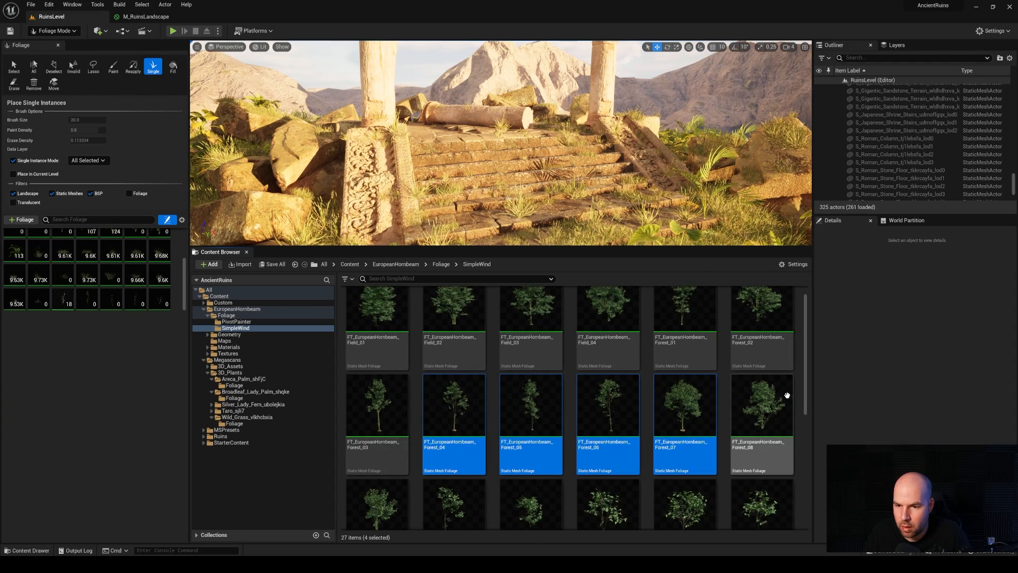
pyautogui.click(683, 407)
pyautogui.keyDown('ctrl'); pyautogui.click(452, 403); pyautogui.keyUp('ctrl')
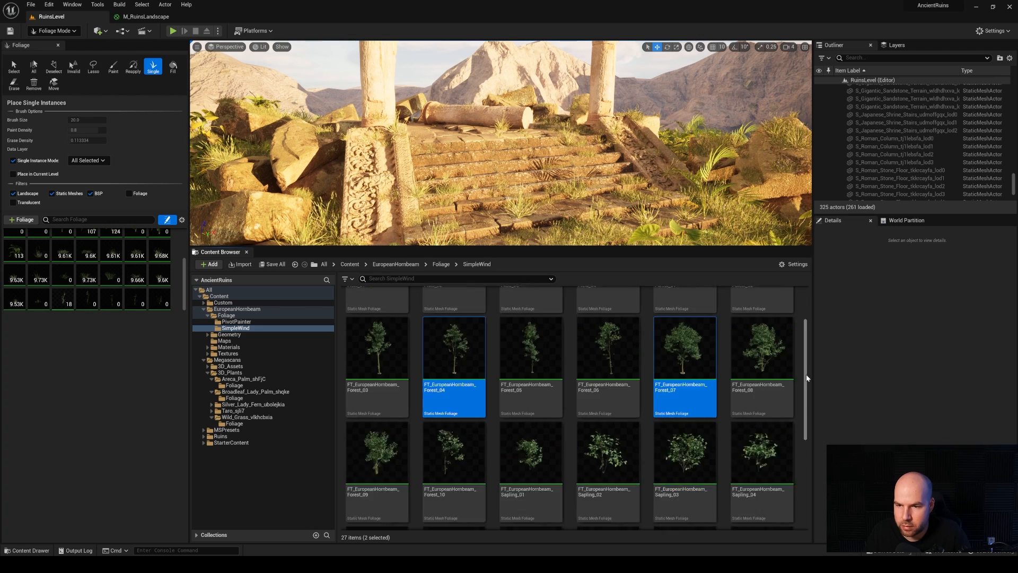
pyautogui.scroll(1, 807, 353)
pyautogui.scroll(1, 807, 350)
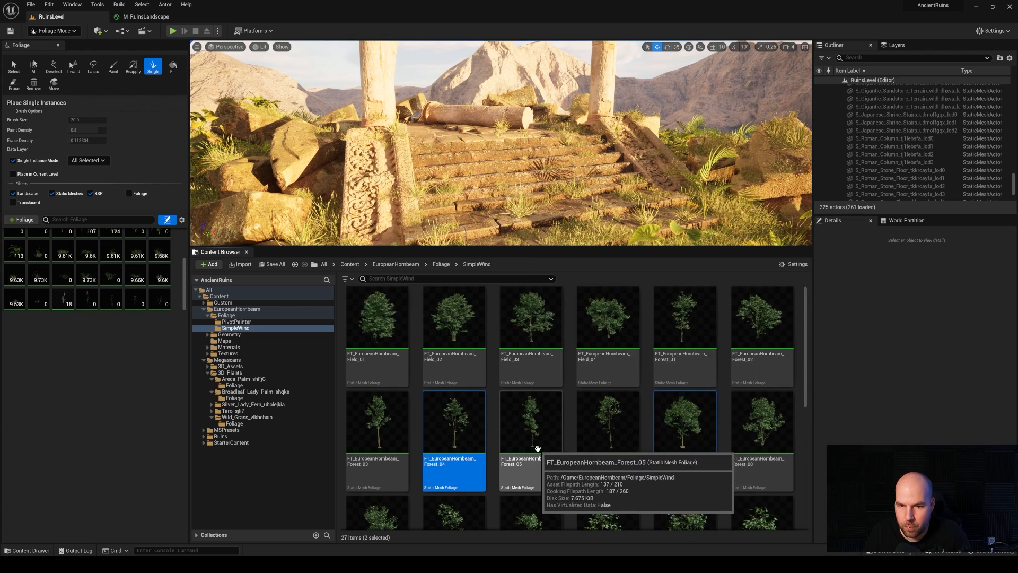
pyautogui.keyDown('ctrl'); pyautogui.click(530, 333); pyautogui.keyUp('ctrl')
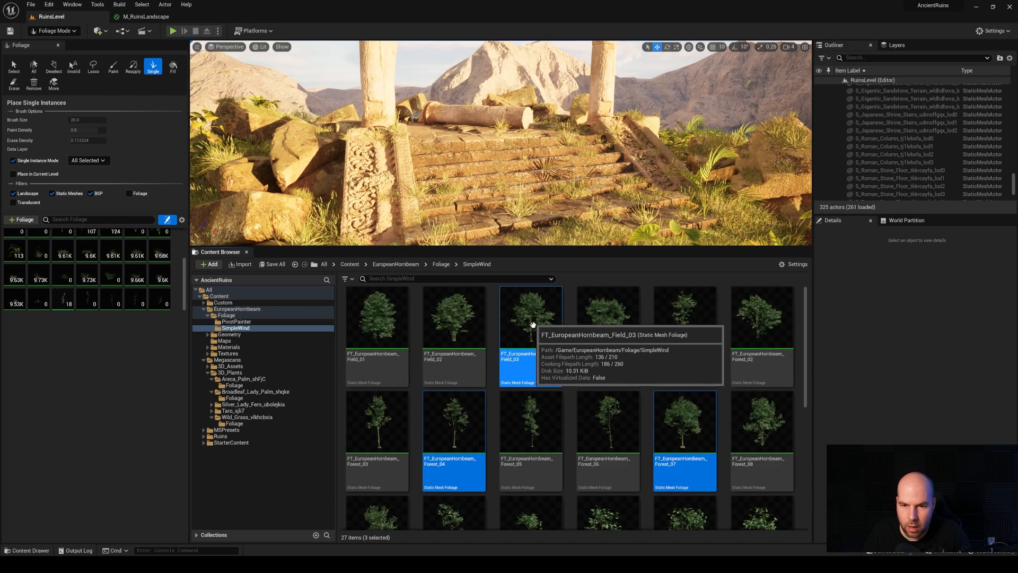
pyautogui.moveTo(536, 336); pyautogui.dragTo(99, 286)
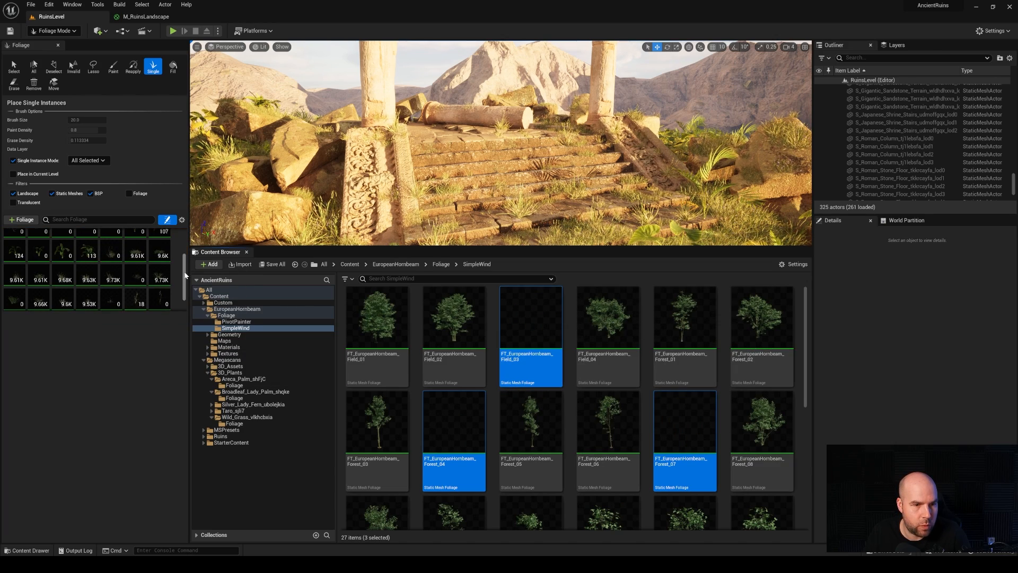
# Step: Activate the Hornbeam Seedling_02 foliage type and place single instances on the ruins around the stairs and rear columns
pyautogui.moveTo(185, 275); pyautogui.dragTo(184, 249)
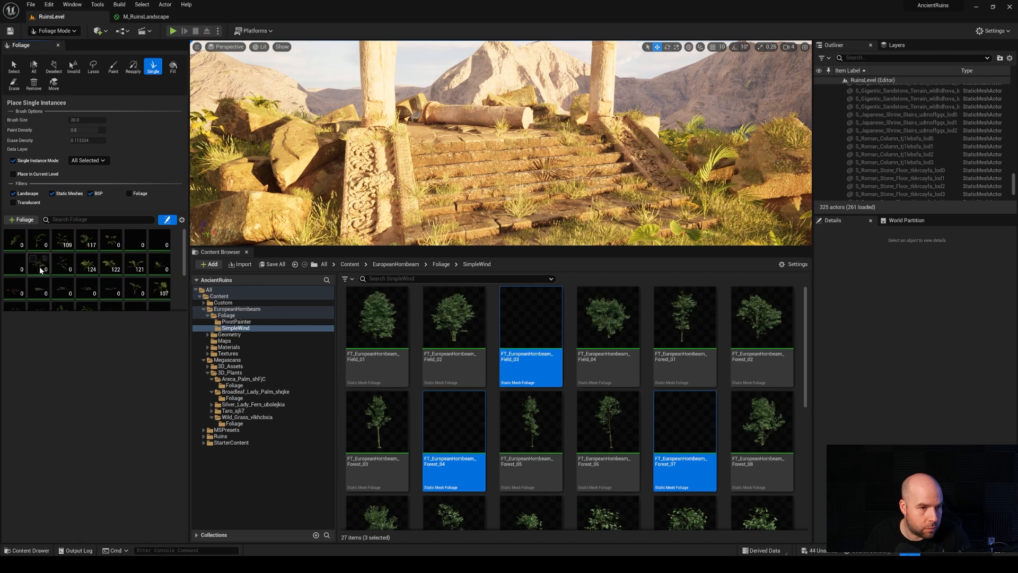
pyautogui.click(63, 262)
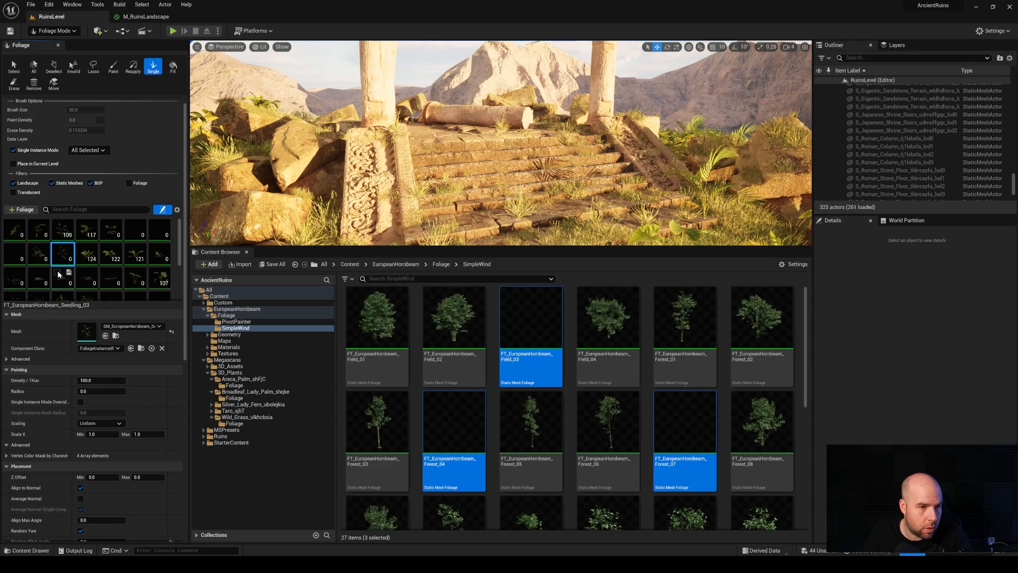
pyautogui.click(33, 248)
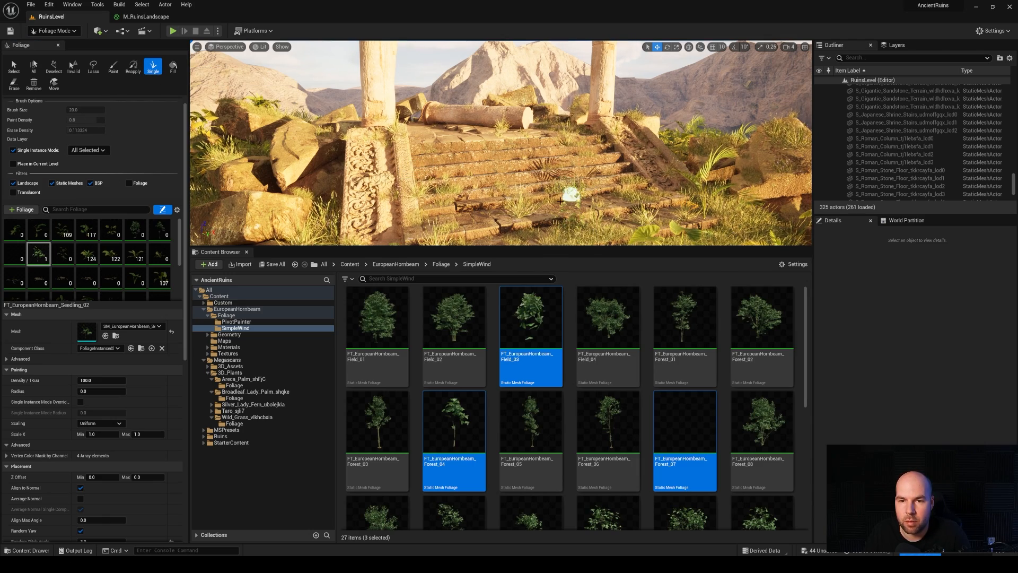
pyautogui.press('w')
pyautogui.moveTo(504, 208)
pyautogui.mouseDown(button='right')
pyautogui.moveTo(472, 207)
pyautogui.moveTo(517, 213)
pyautogui.moveTo(494, 178)
pyautogui.mouseUp(button='right')
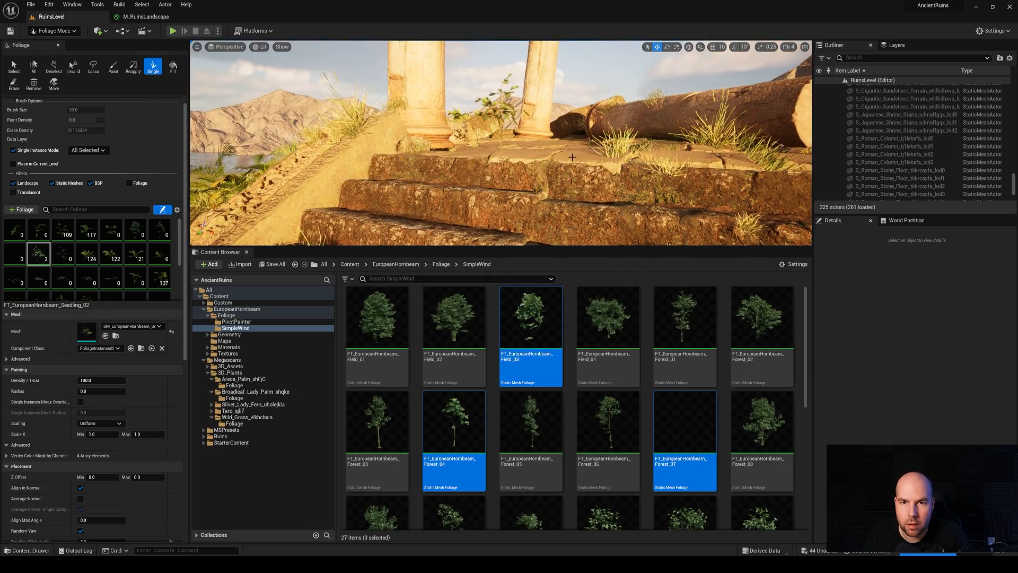
pyautogui.press('s')
pyautogui.moveTo(572, 157)
pyautogui.mouseDown(button='right')
pyautogui.moveTo(554, 185)
pyautogui.moveTo(549, 174)
pyautogui.mouseUp(button='right')
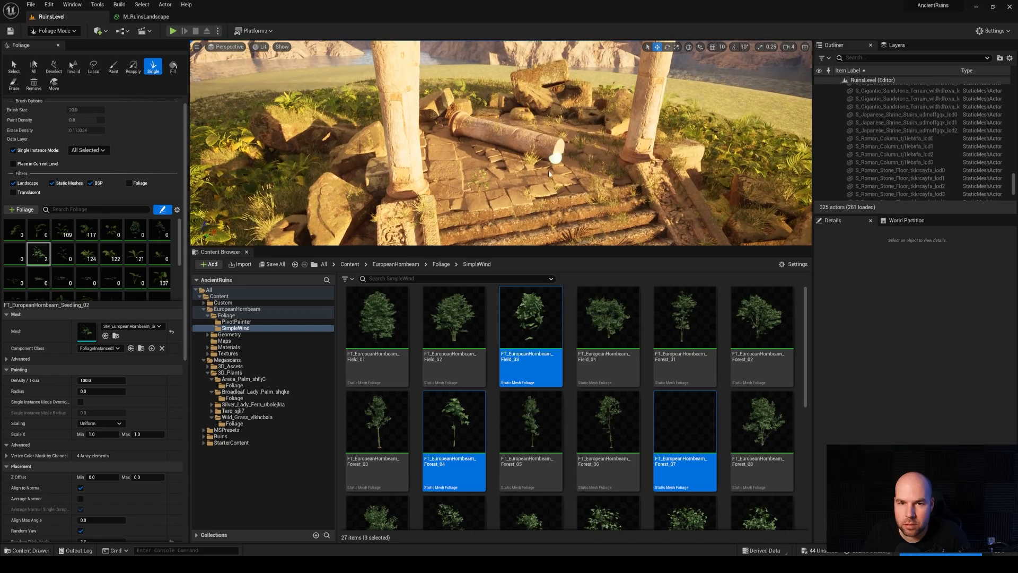
# Step: Undo the last seedling placement, then place more Seedling_02 instances near the standing column and on the ground in front of the ruins
pyautogui.hotkey('ctrl', 'z')
pyautogui.click(618, 174)
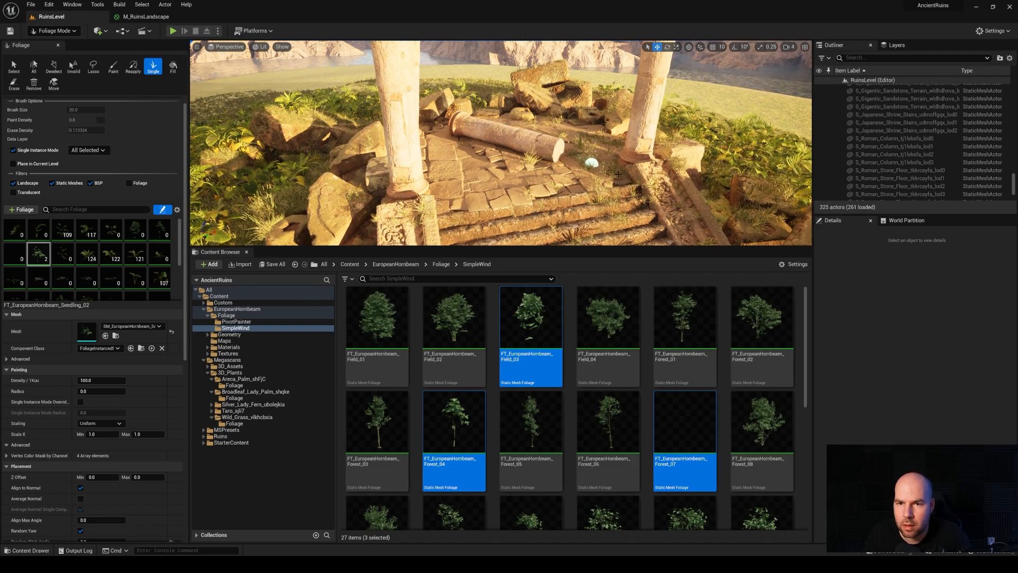
pyautogui.press('s')
pyautogui.moveTo(617, 210); pyautogui.dragTo(590, 175, button='right')
pyautogui.moveTo(556, 246); pyautogui.dragTo(555, 398)
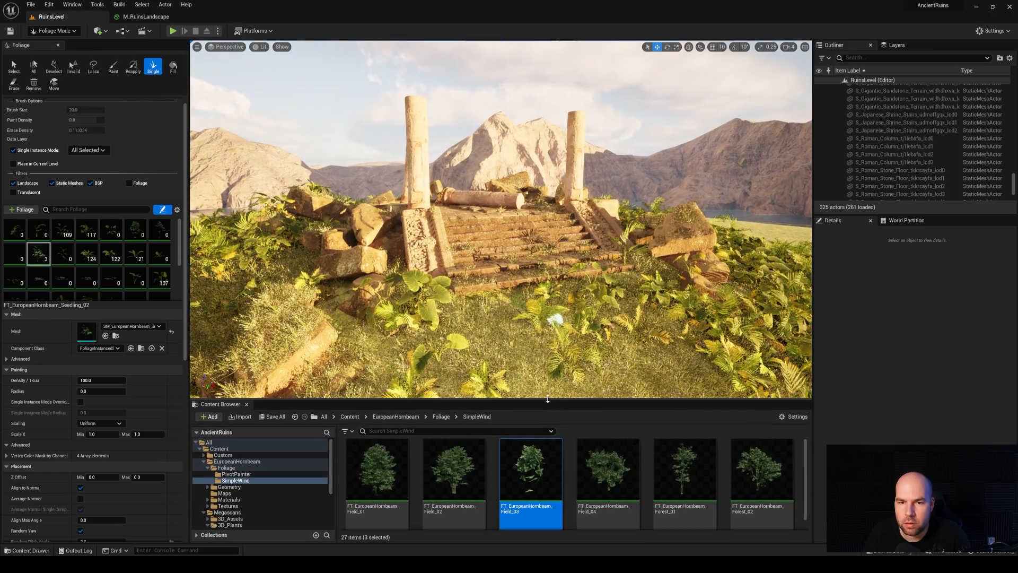
pyautogui.click(684, 297)
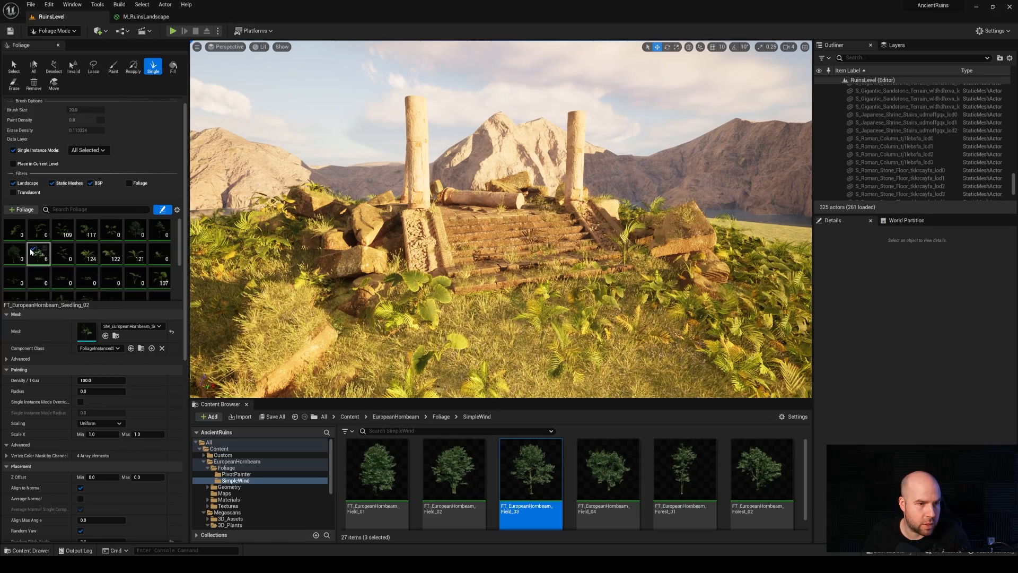
# Step: Activate the Hornbeam Forest_07 tree instead of the seedling and place six instances in an arc around the back and sides of the ruins
pyautogui.click(8, 249)
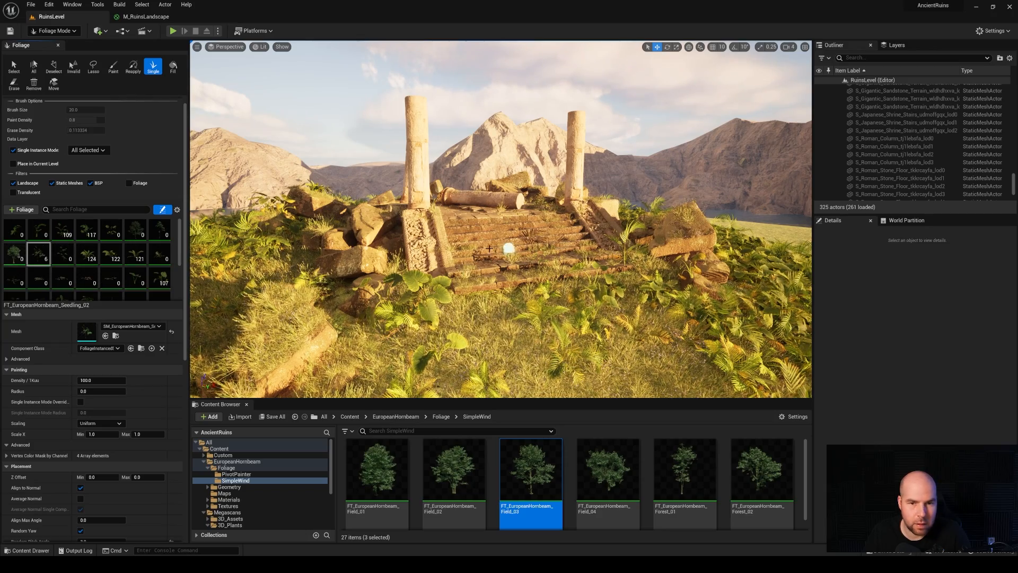
pyautogui.moveTo(509, 247); pyautogui.dragTo(525, 297, button='right')
pyautogui.click(527, 290)
pyautogui.hotkey('ctrl', 'z')
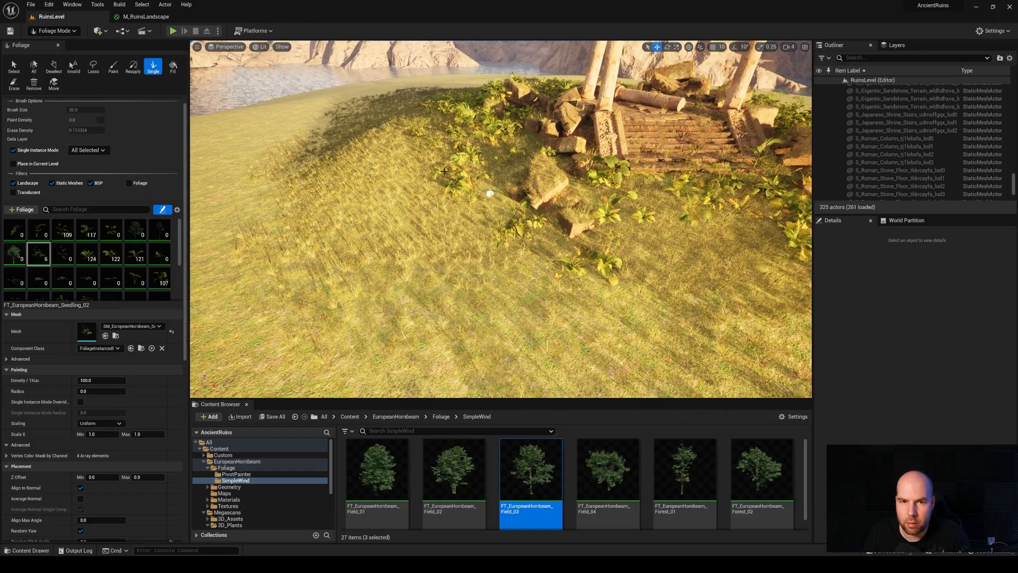
pyautogui.click(350, 148)
pyautogui.hotkey('ctrl', 'z')
pyautogui.click(251, 177)
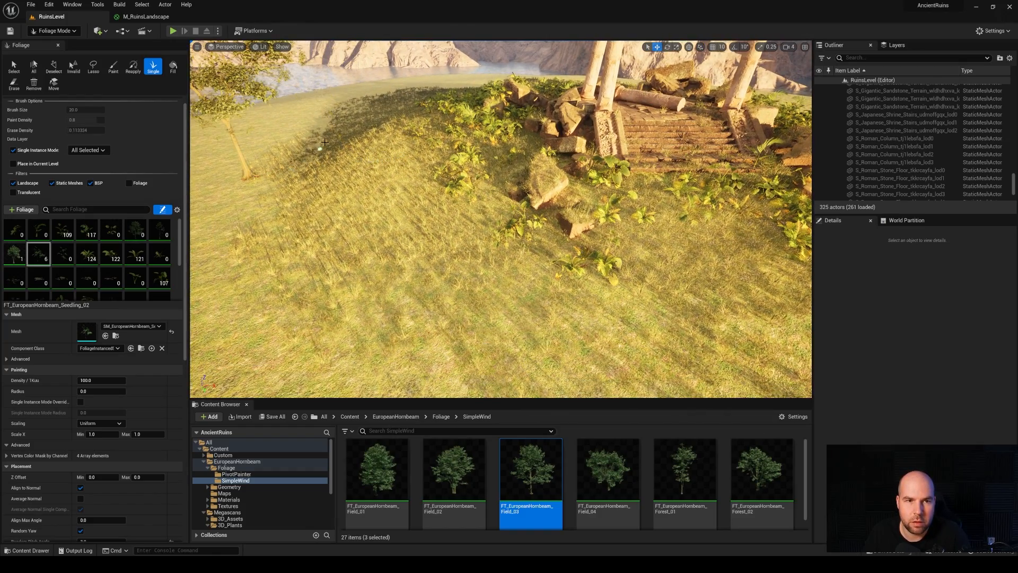
pyautogui.moveTo(349, 174); pyautogui.dragTo(360, 154, button='right')
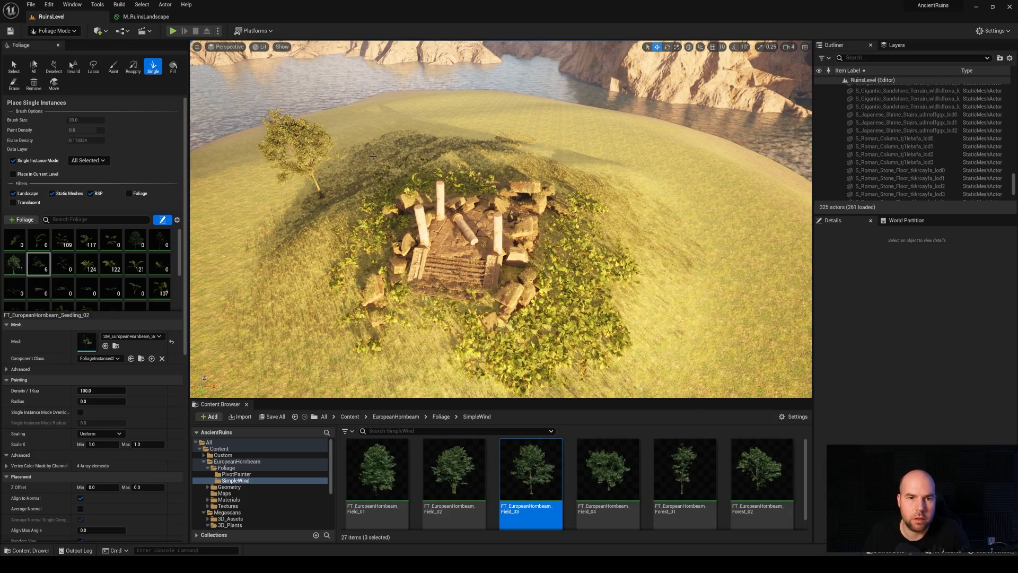
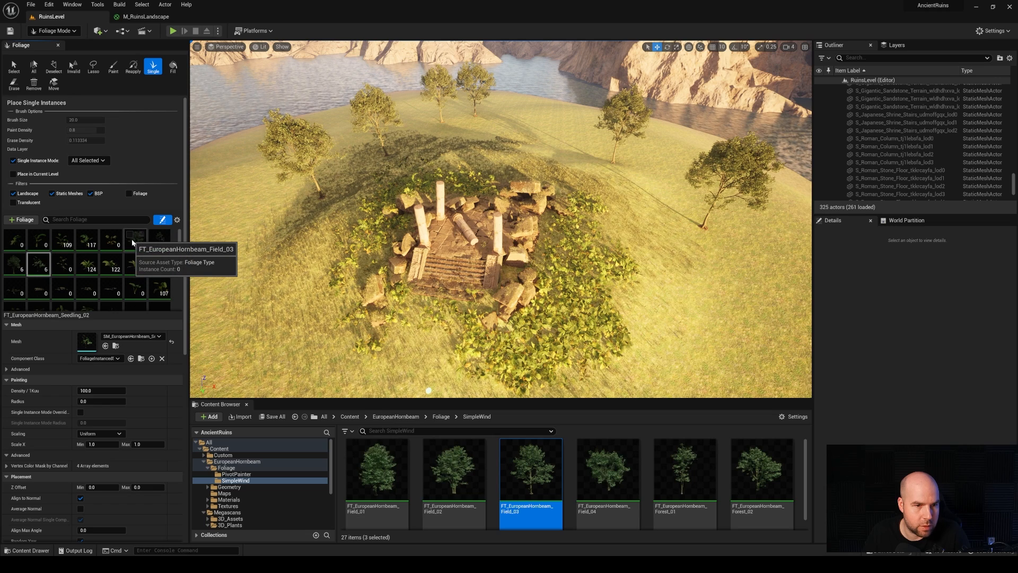
# Step: Place single Hornbeam Forest_04 and Field_03 trees among the existing trees, filling the ring behind and beside the ruins
pyautogui.click(158, 240)
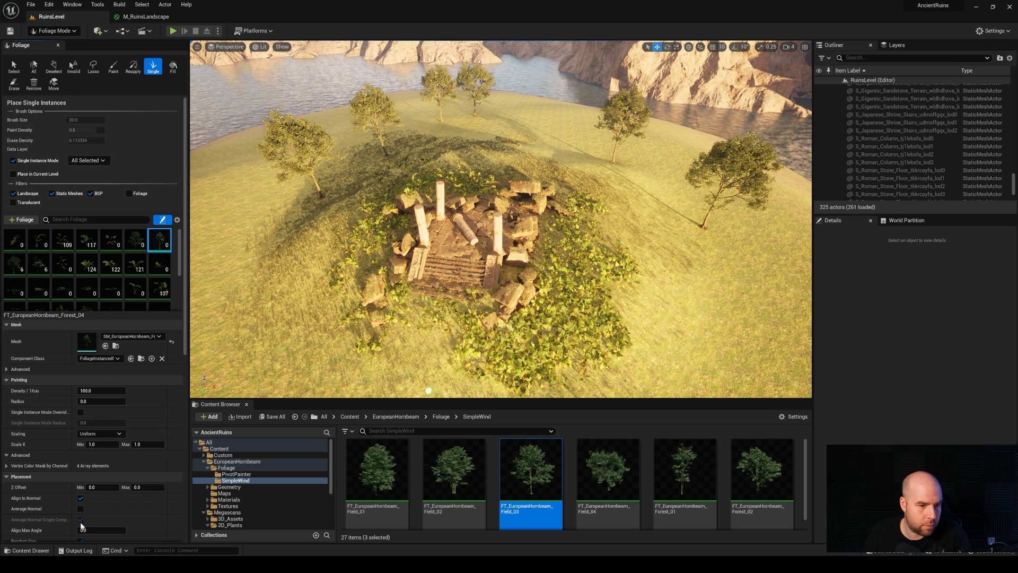
pyautogui.click(301, 119)
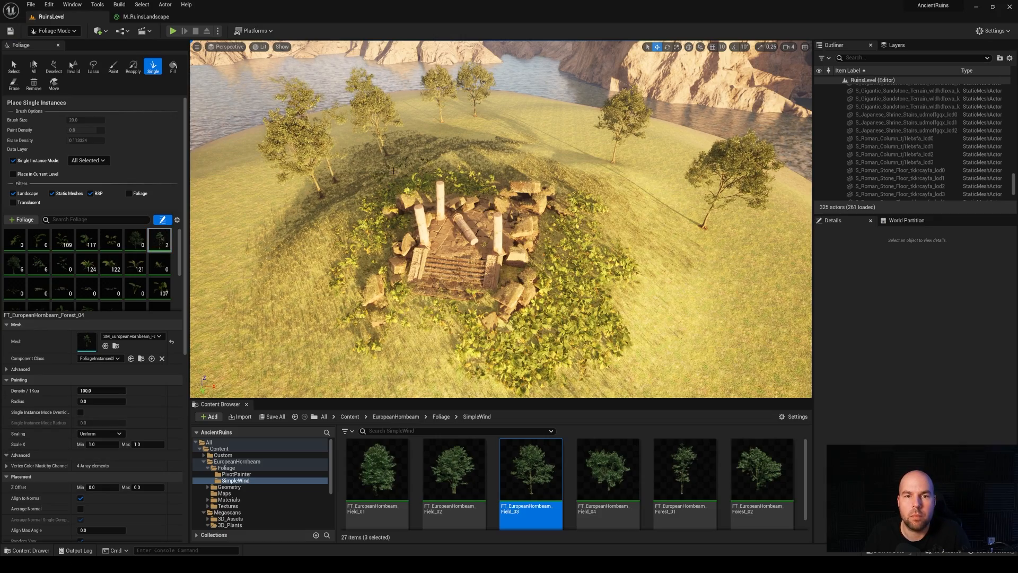
pyautogui.moveTo(394, 170); pyautogui.dragTo(604, 171)
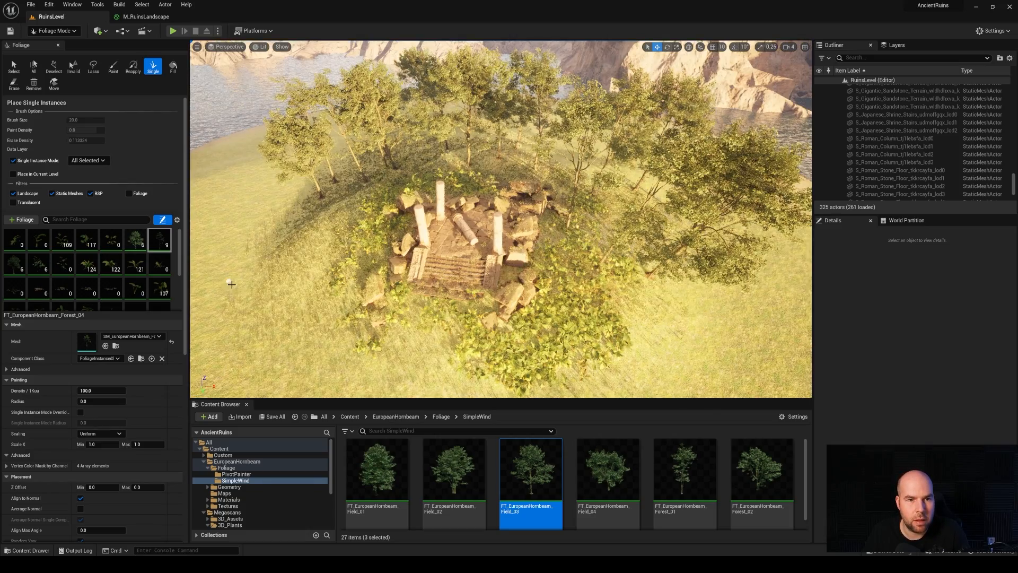
pyautogui.click(342, 258)
pyautogui.click(379, 233)
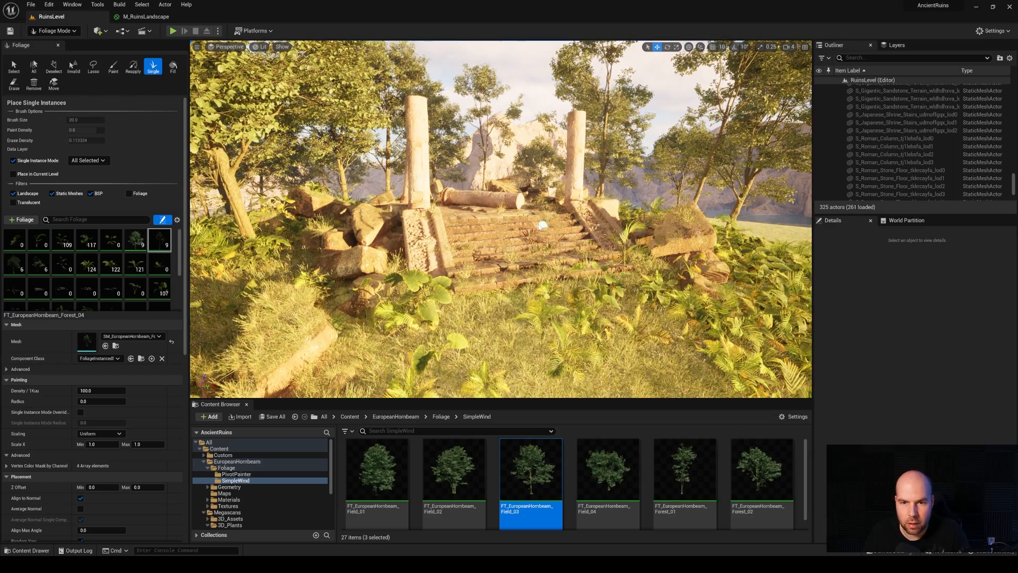
# Step: Switch from foliage editing to selection mode and adjust the sunlight direction over the ruins
pyautogui.click(74, 31)
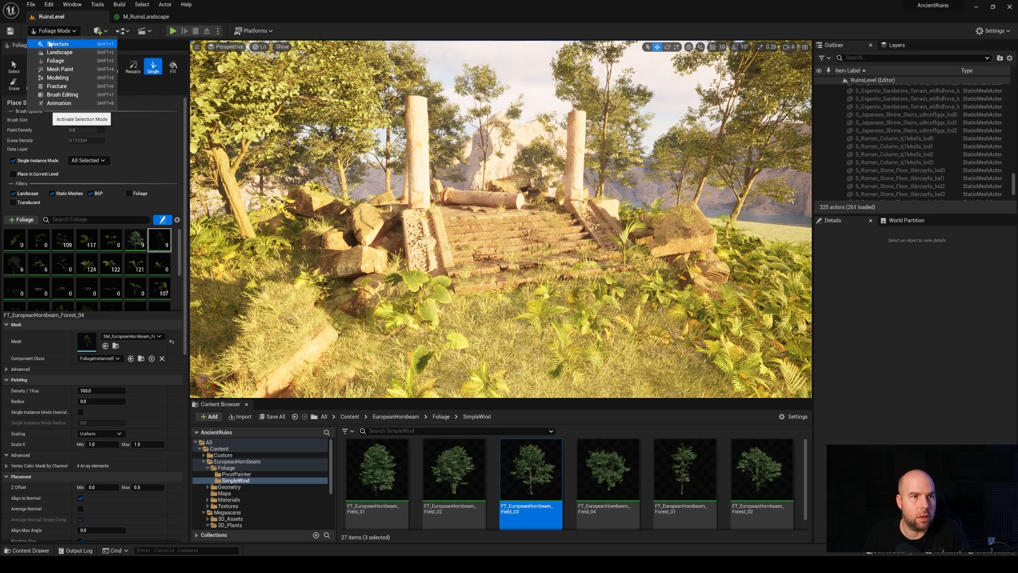
pyautogui.click(57, 44)
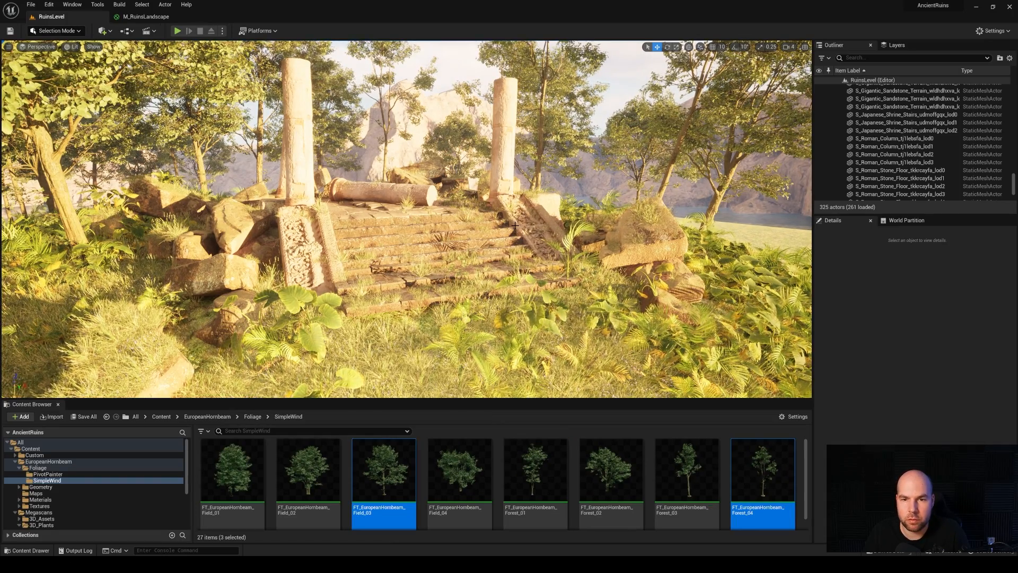
pyautogui.hotkey('ctrl', 'l')
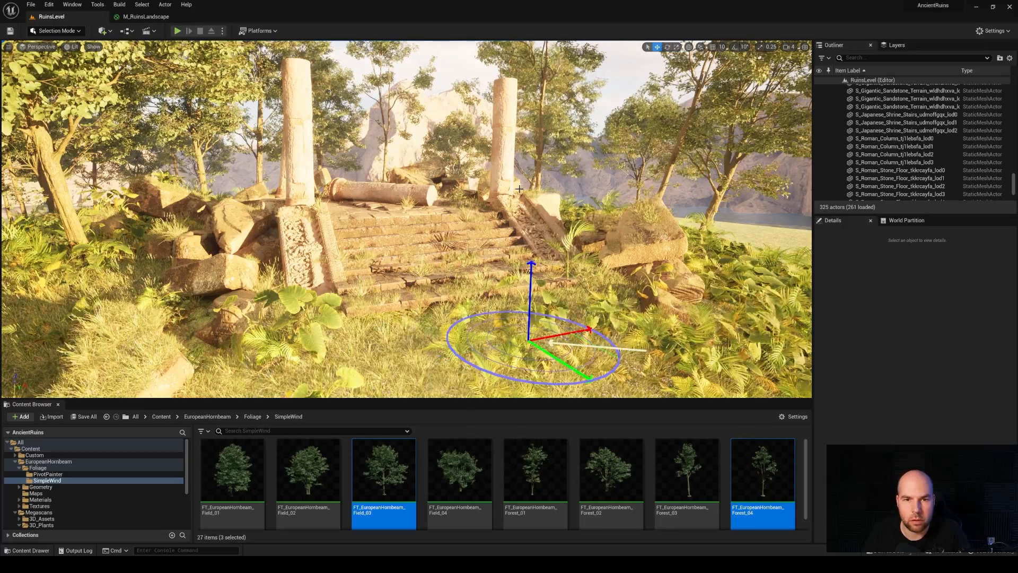
pyautogui.hotkey('ctrl', 'l')
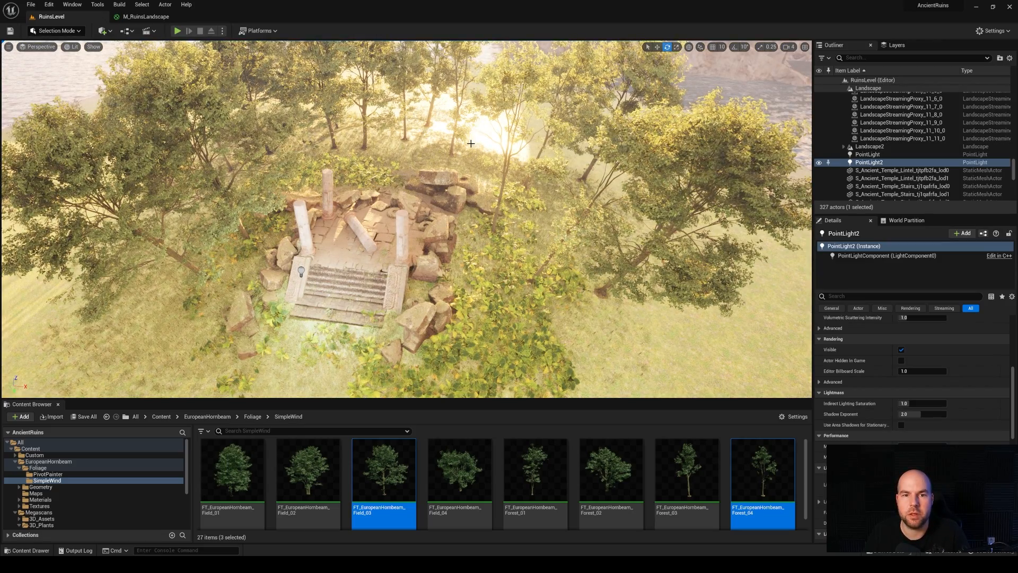
# Step: Return to foliage editing and set the European Hornbeam Field_03 type's Scale X range to minimum 0.7 and maximum 1.5
pyautogui.click(53, 30)
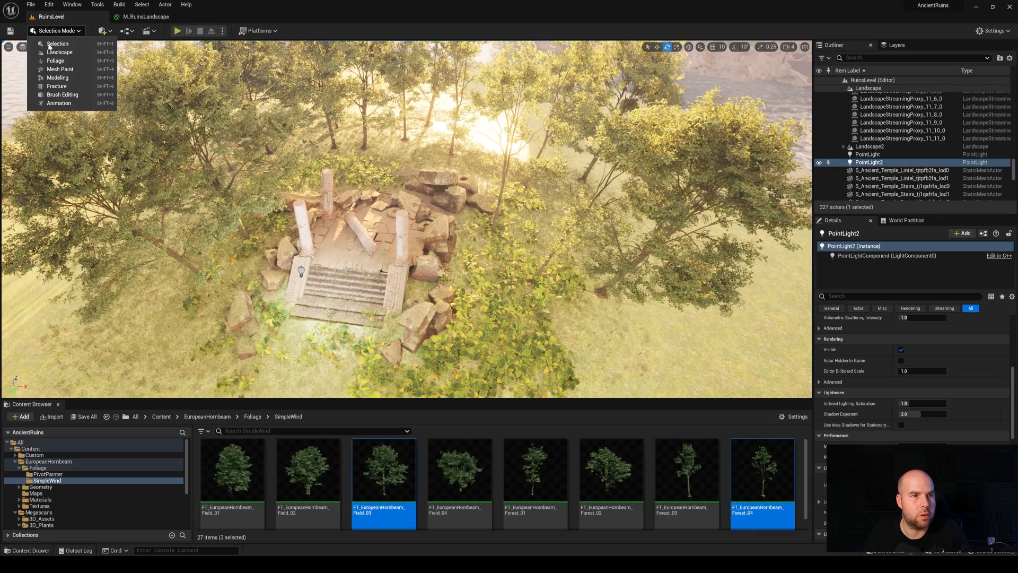
pyautogui.click(50, 65)
pyautogui.click(568, 145)
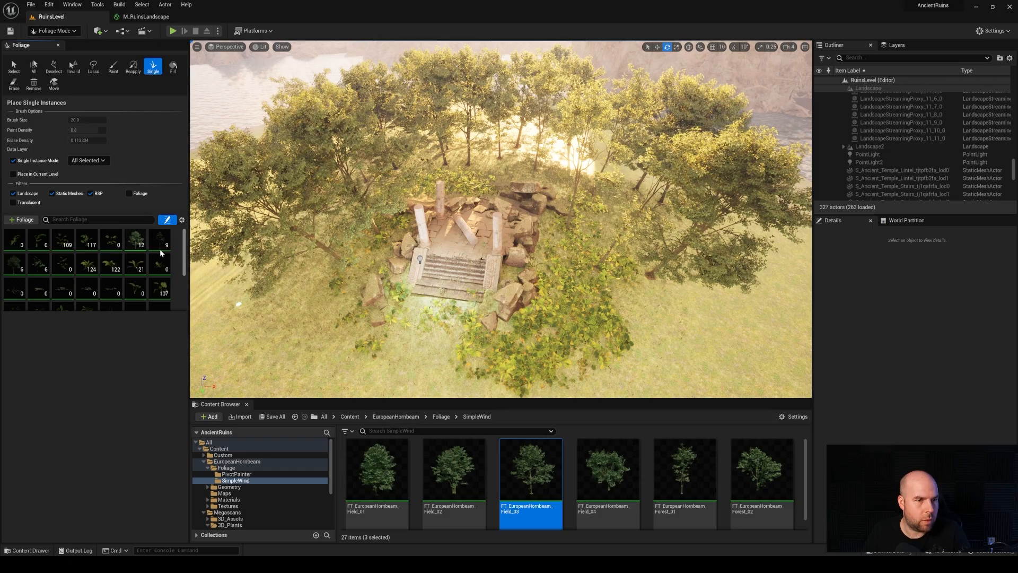
pyautogui.click(139, 244)
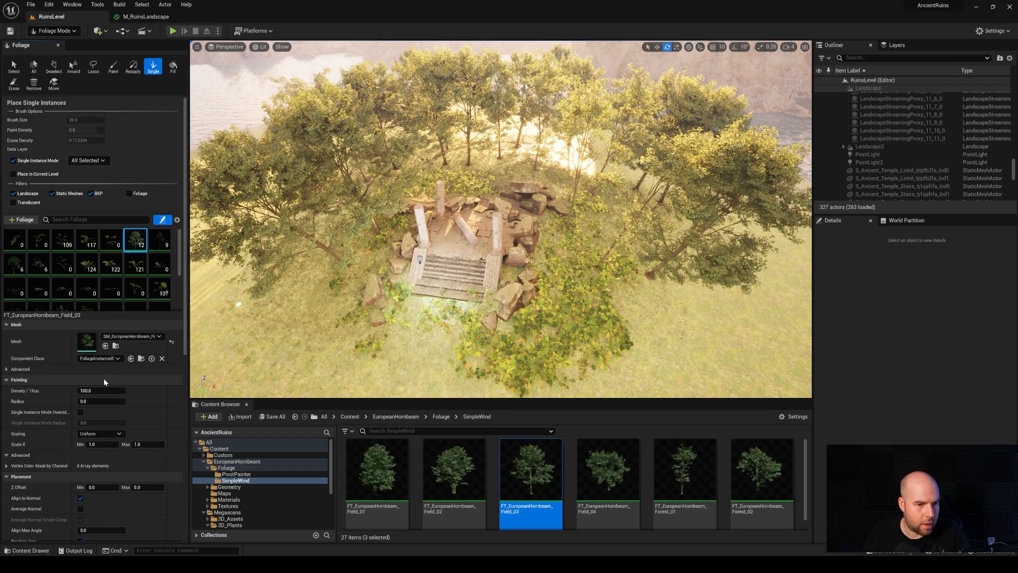
pyautogui.moveTo(143, 445); pyautogui.dragTo(139, 445)
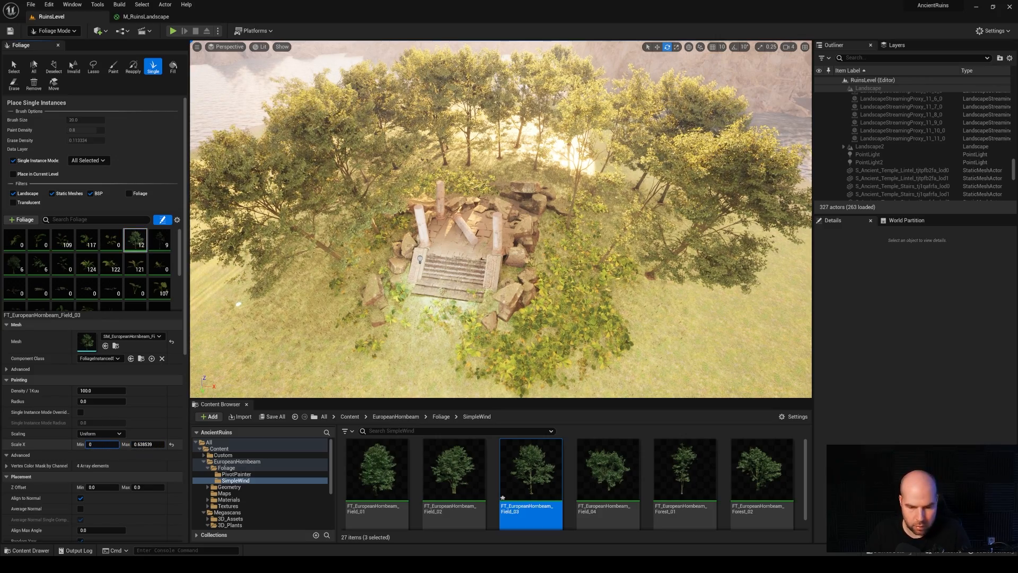
pyautogui.press('Tab')
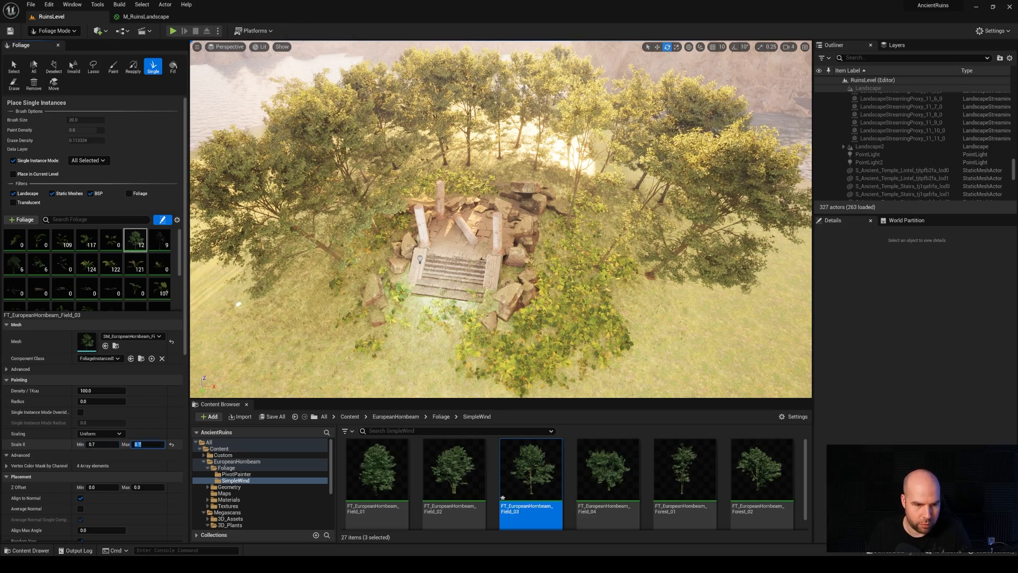
pyautogui.write('1.5')
pyautogui.press('Return')
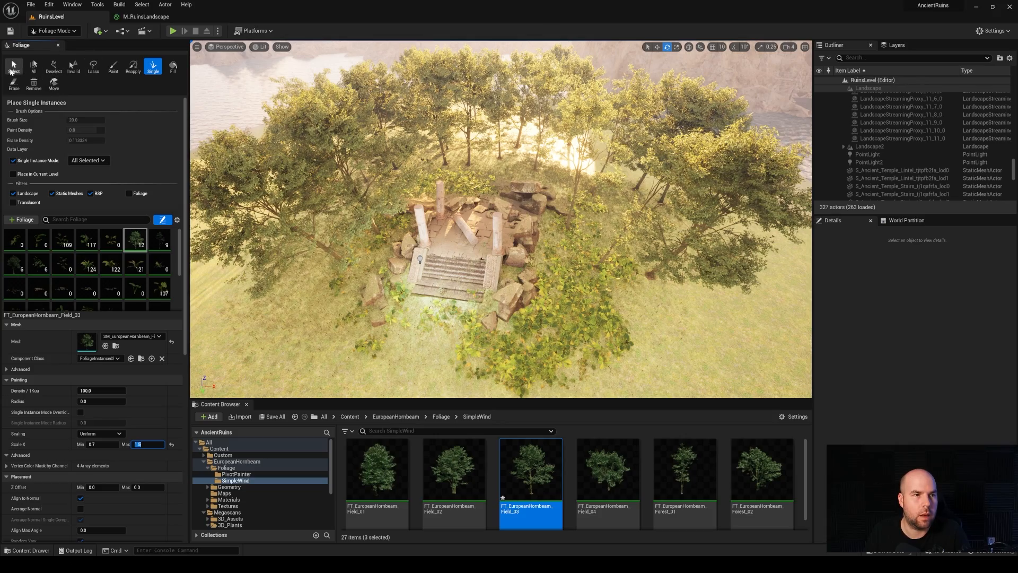
# Step: Erase the existing Hornbeam Field_03 trees directly behind and beside the ruins with the paint brush
pyautogui.click(113, 66)
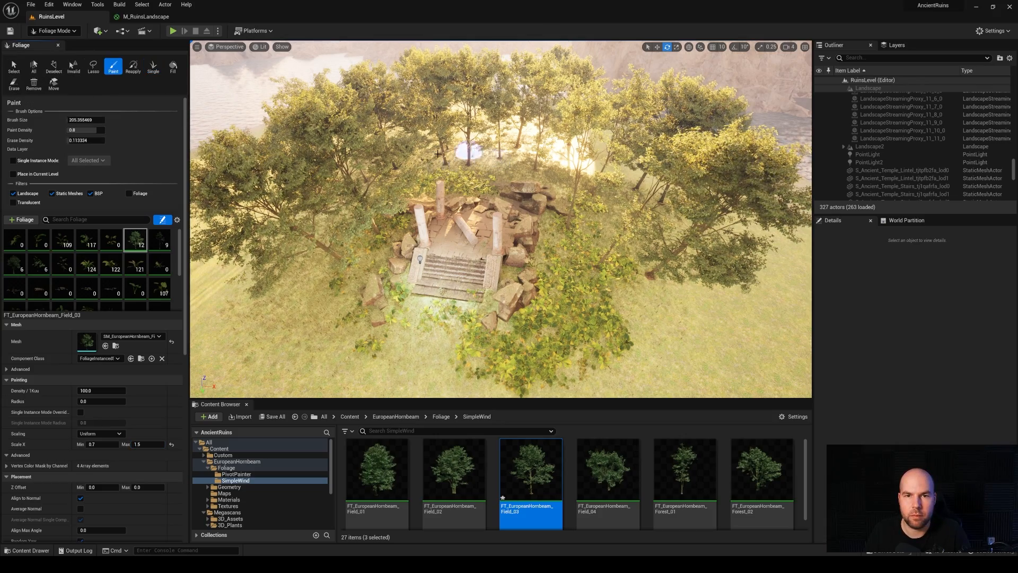
pyautogui.keyDown('shift'); pyautogui.click(466, 150); pyautogui.keyUp('shift')
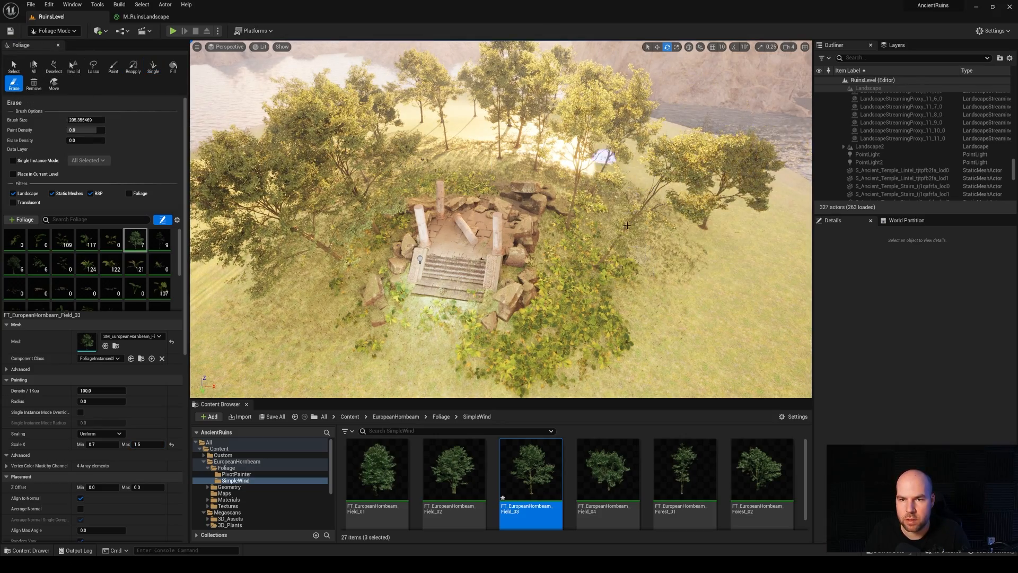
pyautogui.keyDown('shift'); pyautogui.click(646, 221); pyautogui.keyUp('shift')
pyautogui.keyDown('shift'); pyautogui.click(518, 154); pyautogui.keyUp('shift')
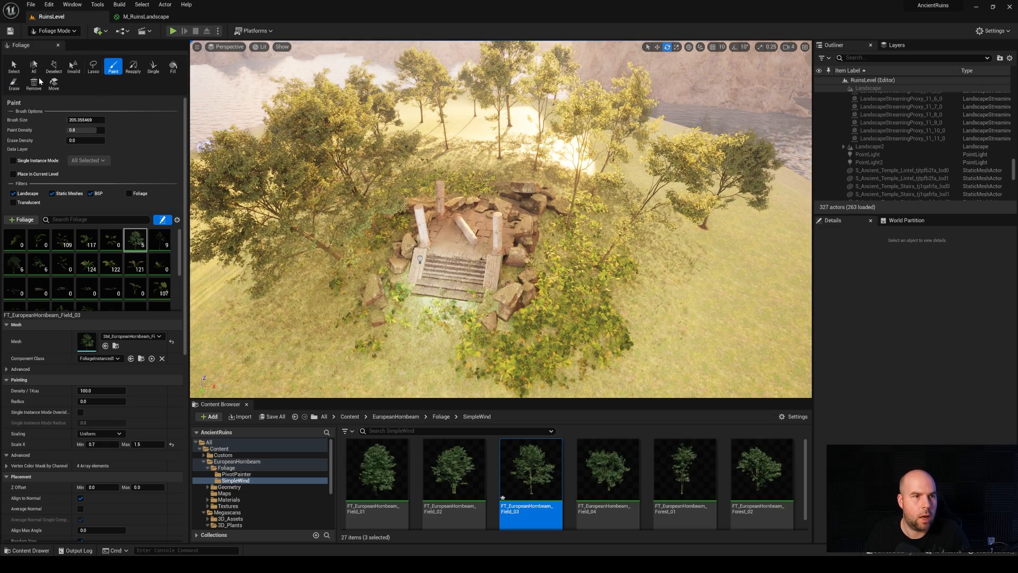
# Step: Place single Hornbeam Field_03 trees in varied sizes behind the ruins and along their right side
pyautogui.click(153, 68)
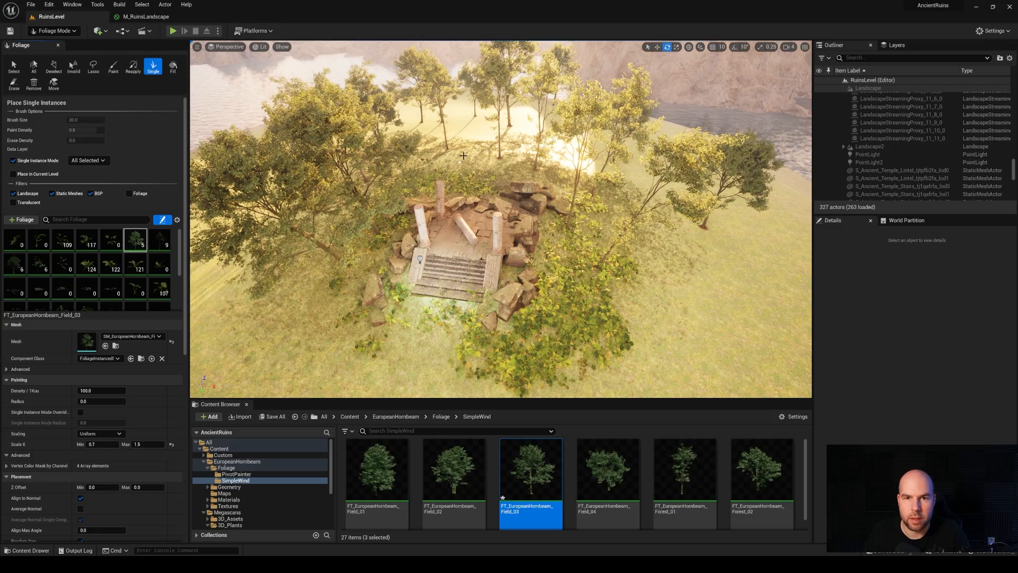
pyautogui.click(454, 160)
pyautogui.click(423, 139)
pyautogui.click(436, 162)
pyautogui.click(528, 139)
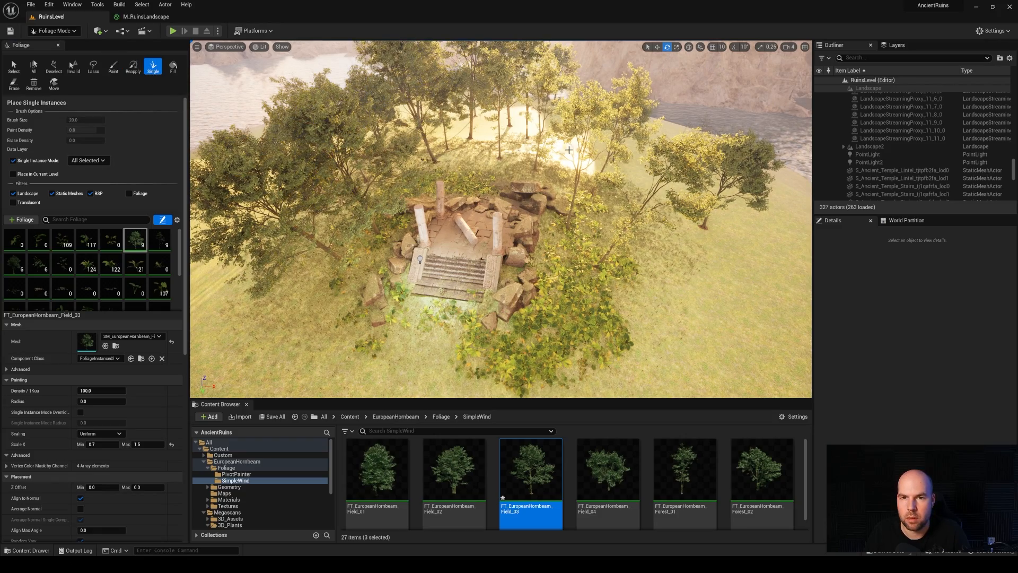
pyautogui.click(598, 172)
pyautogui.click(673, 265)
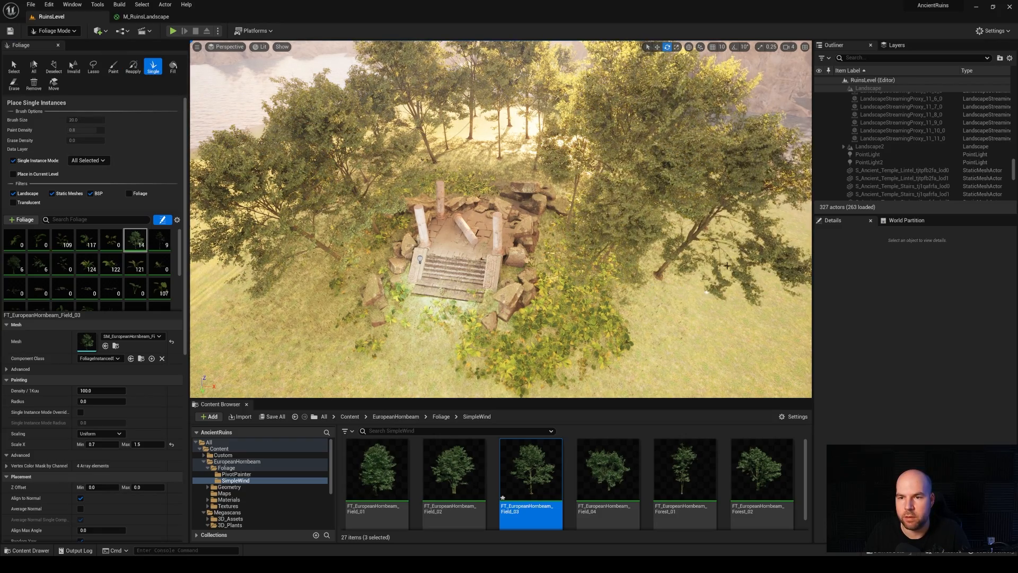
pyautogui.click(679, 326)
pyautogui.click(607, 260)
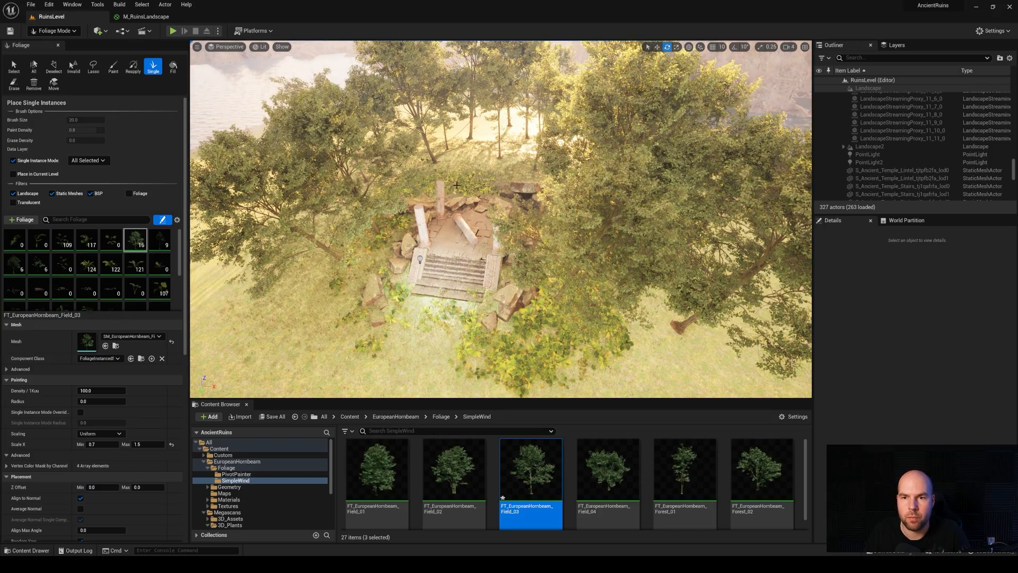
# Step: Paint Hornbeam Field_03 trees across the open grass around the ruins, using density 20 and a paint density of about 0.15
pyautogui.moveTo(643, 180); pyautogui.dragTo(687, 217, button='right')
pyautogui.press('w')
pyautogui.press('w')
pyautogui.press('s')
pyautogui.press('a')
pyautogui.press('s')
pyautogui.press('w')
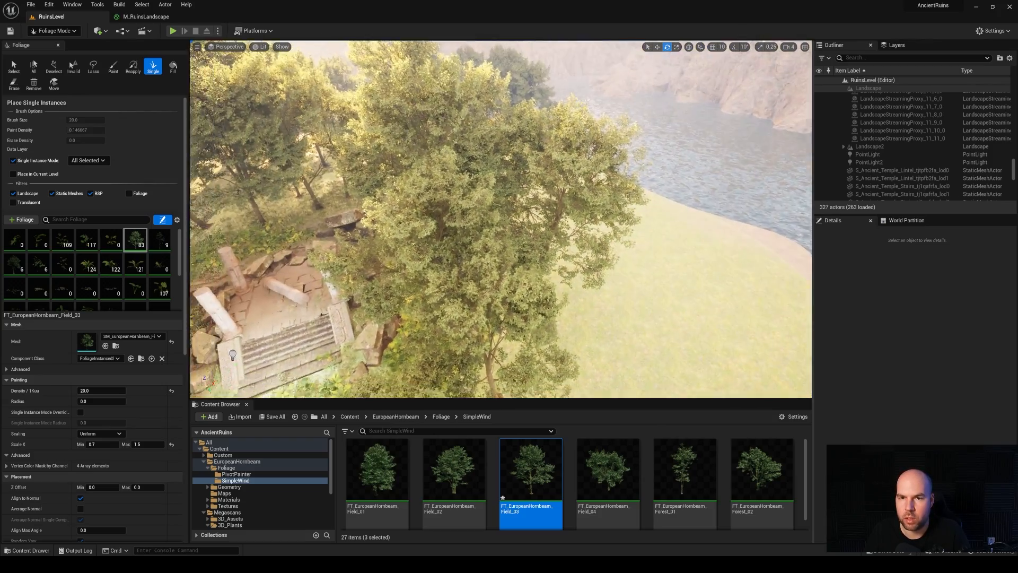
pyautogui.moveTo(566, 193); pyautogui.dragTo(342, 160, button='right')
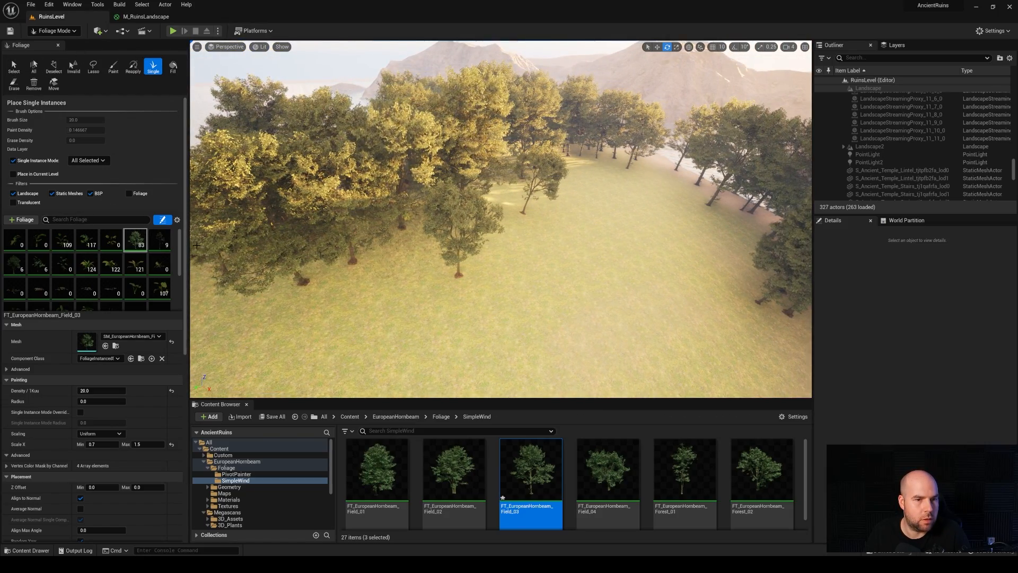
pyautogui.moveTo(463, 260); pyautogui.dragTo(435, 257, button='right')
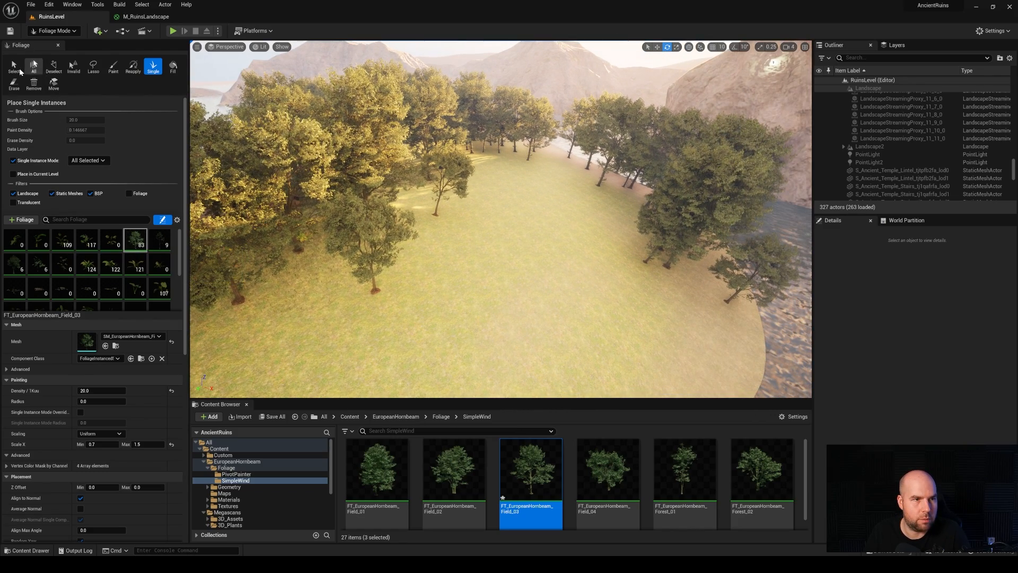
pyautogui.click(113, 66)
pyautogui.moveTo(531, 265)
pyautogui.mouseDown()
pyautogui.moveTo(485, 296)
pyautogui.moveTo(592, 247)
pyautogui.moveTo(689, 363)
pyautogui.mouseUp()
pyautogui.moveTo(689, 364); pyautogui.dragTo(684, 387, button='right')
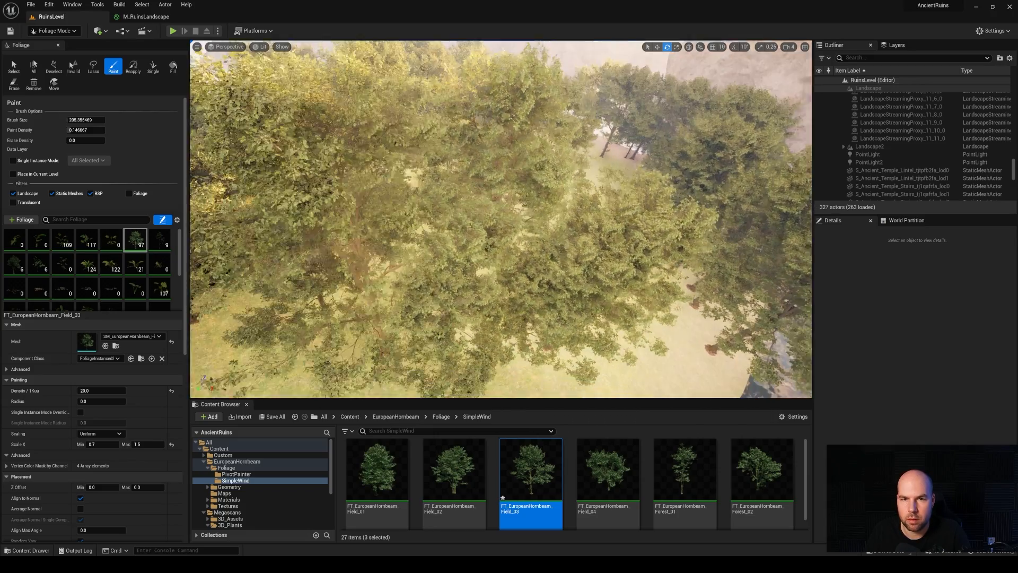
pyautogui.moveTo(491, 273); pyautogui.dragTo(491, 273, button='right')
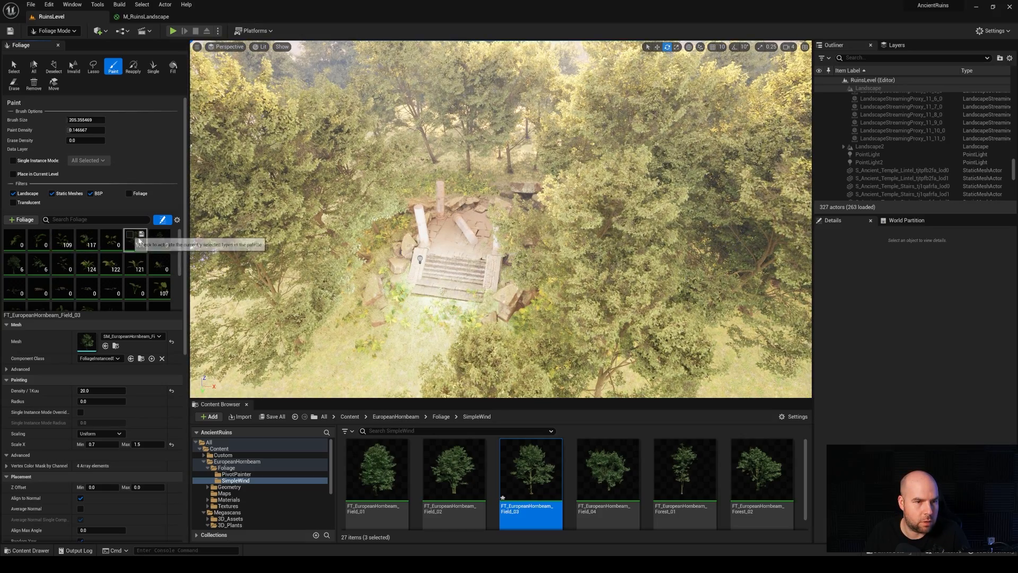
# Step: Activate the 14 grass foliage types, set their density to 800 and raise the paint density to about 0.29
pyautogui.scroll(-3, 138, 286)
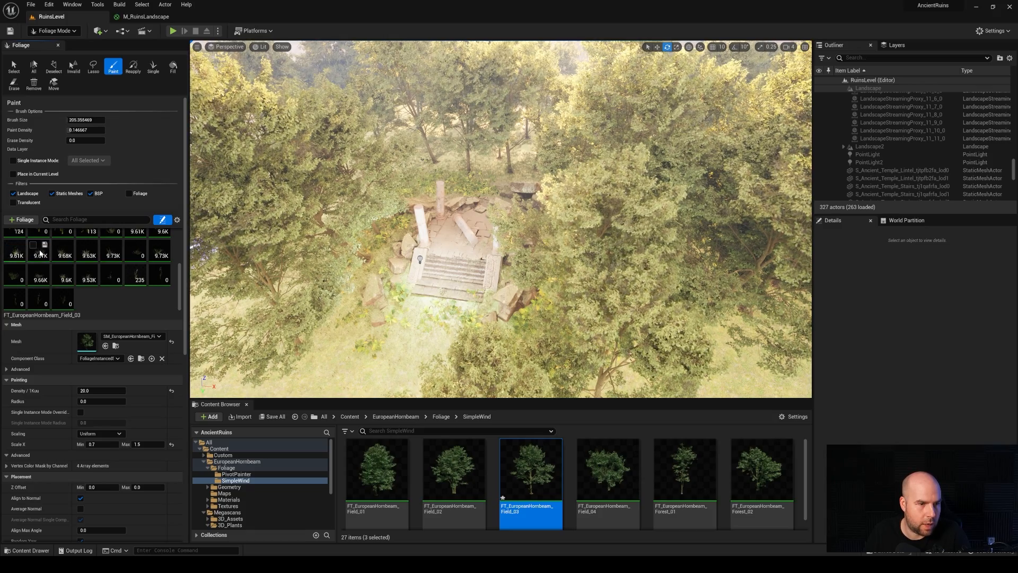
pyautogui.click(16, 255)
pyautogui.keyDown('shift'); pyautogui.click(134, 282); pyautogui.keyUp('shift')
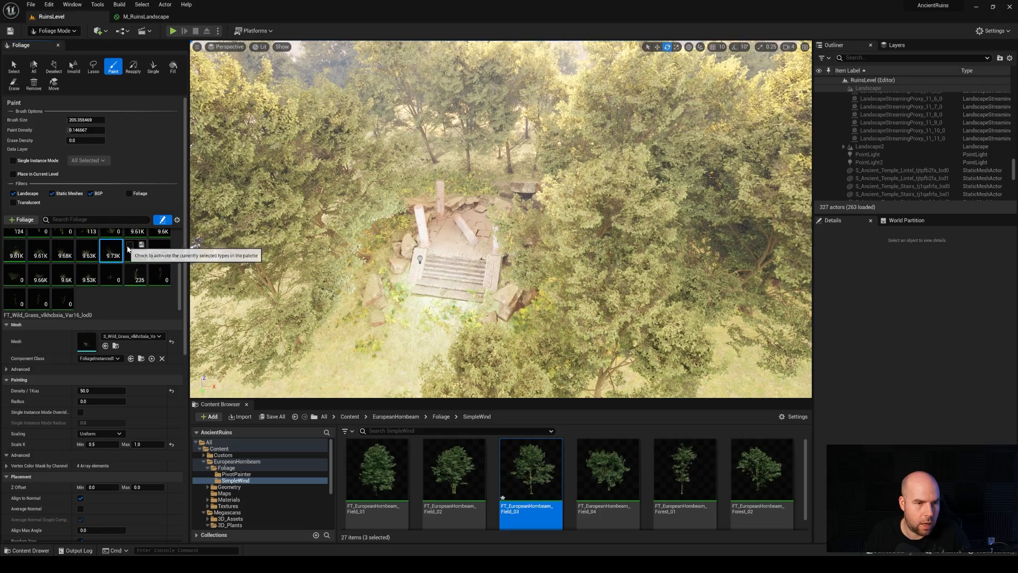
pyautogui.click(15, 252)
pyautogui.keyDown('shift'); pyautogui.click(150, 282); pyautogui.keyUp('shift')
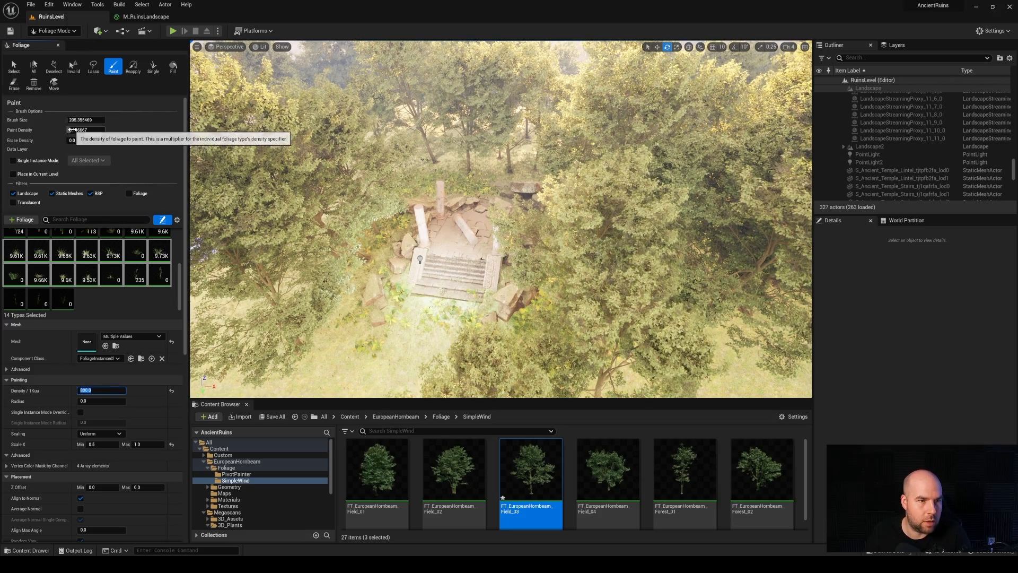
pyautogui.moveTo(73, 130); pyautogui.dragTo(80, 130)
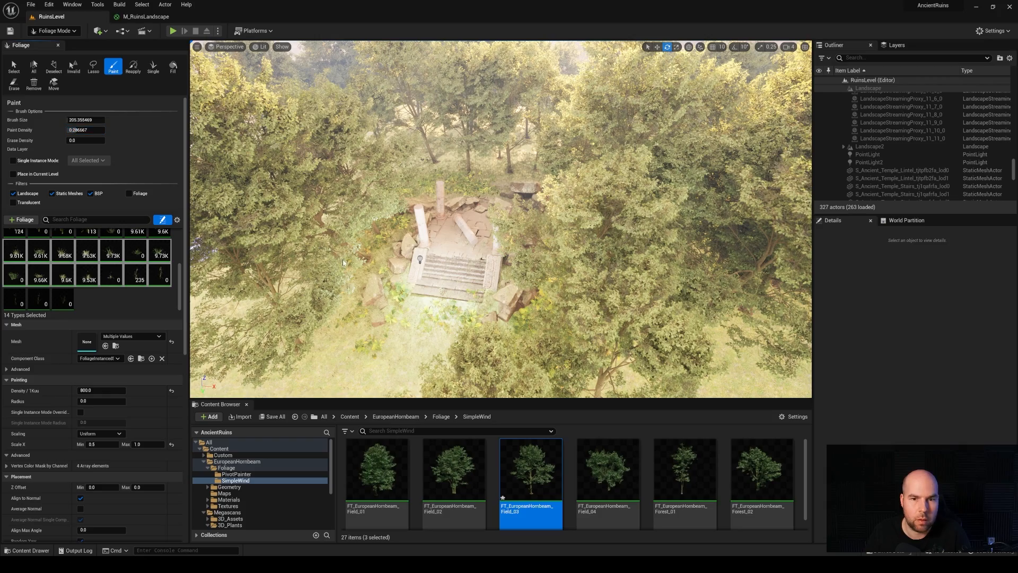
# Step: Paint a patch of the active grass types on the open ground beside the trees
pyautogui.moveTo(465, 329)
pyautogui.mouseDown(button='right')
pyautogui.moveTo(512, 320)
pyautogui.moveTo(514, 339)
pyautogui.moveTo(525, 323)
pyautogui.mouseUp(button='right')
pyautogui.moveTo(582, 300); pyautogui.dragTo(630, 298)
pyautogui.moveTo(629, 298)
pyautogui.mouseDown(button='right')
pyautogui.moveTo(631, 239)
pyautogui.moveTo(663, 310)
pyautogui.mouseUp(button='right')
# Step: Set the grass types' minimum Scale X to 0.7 and paint more grass across the clearing, enlarging the brush
pyautogui.click(96, 444)
pyautogui.write('0.7')
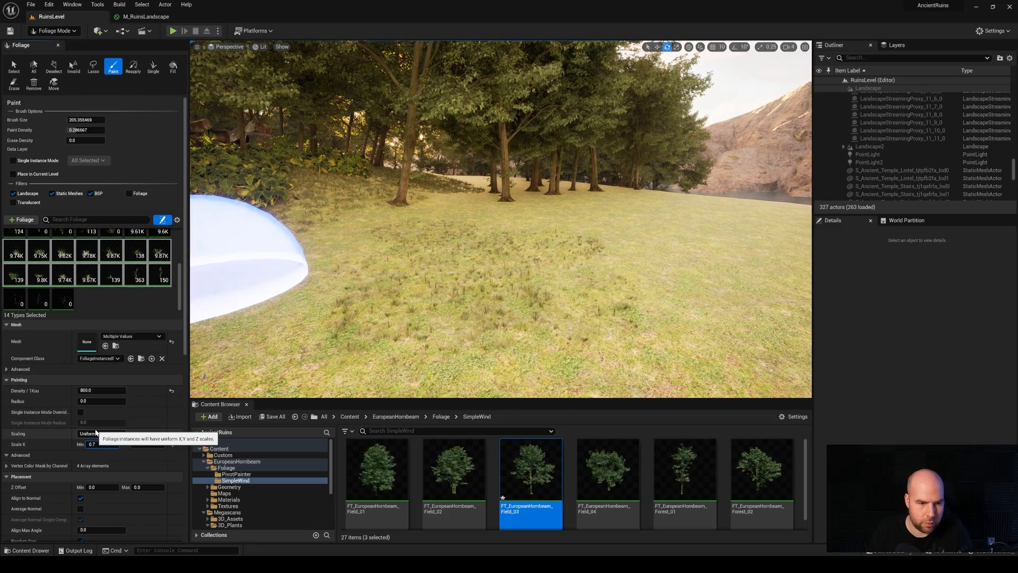
pyautogui.moveTo(104, 130); pyautogui.dragTo(103, 130)
pyautogui.moveTo(626, 297)
pyautogui.mouseDown()
pyautogui.moveTo(393, 213)
pyautogui.moveTo(373, 323)
pyautogui.mouseUp()
pyautogui.moveTo(84, 120); pyautogui.dragTo(91, 120)
pyautogui.moveTo(610, 228); pyautogui.dragTo(589, 229, button='right')
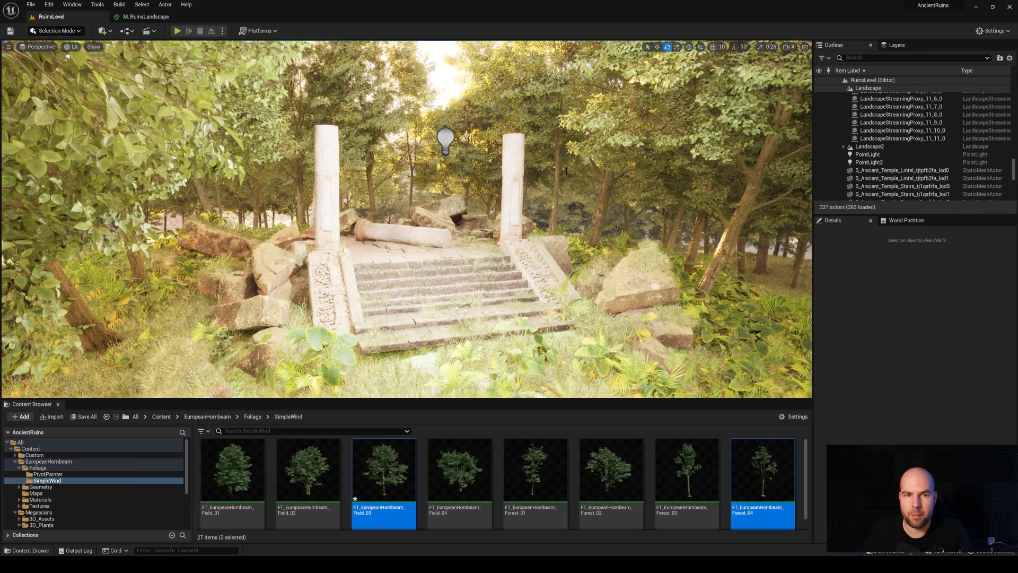
# Step: Frame the ruins from the front and save all modified foliage and level content
pyautogui.moveTo(479, 272)
pyautogui.mouseDown(button='right')
pyautogui.moveTo(454, 274)
pyautogui.moveTo(467, 290)
pyautogui.moveTo(489, 284)
pyautogui.moveTo(467, 270)
pyautogui.moveTo(468, 285)
pyautogui.moveTo(481, 278)
pyautogui.mouseUp(button='right')
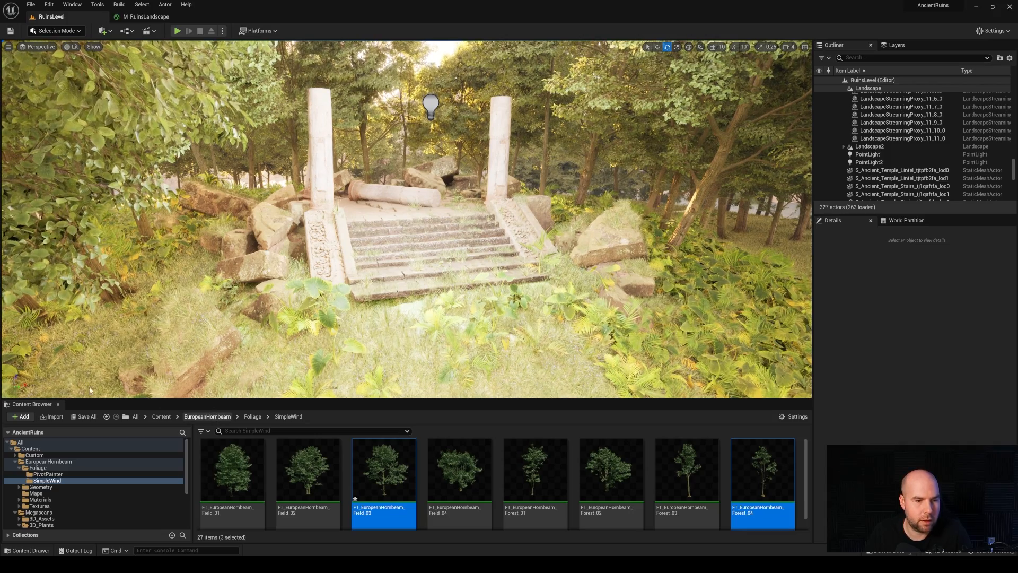
pyautogui.click(84, 417)
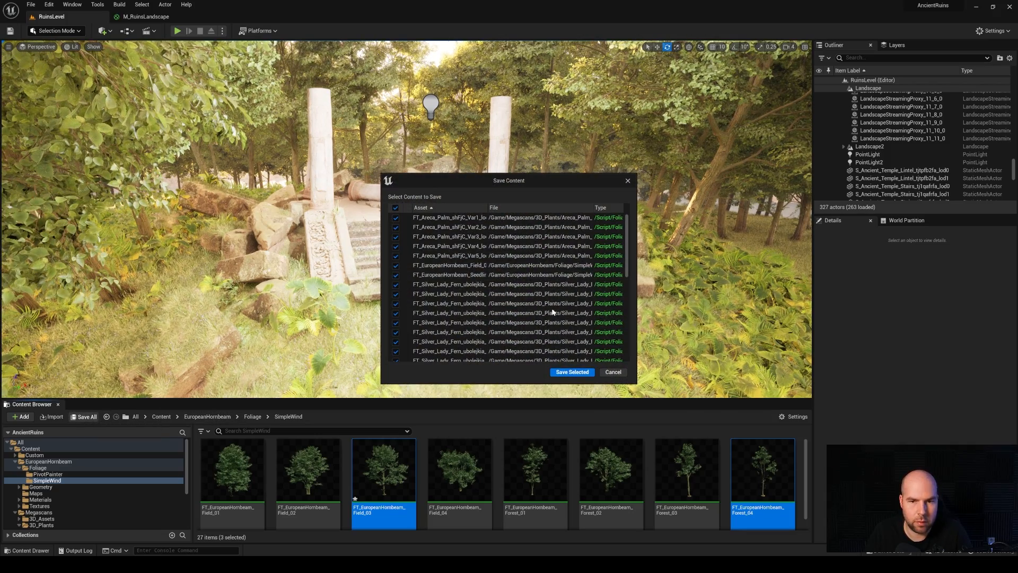
pyautogui.click(571, 373)
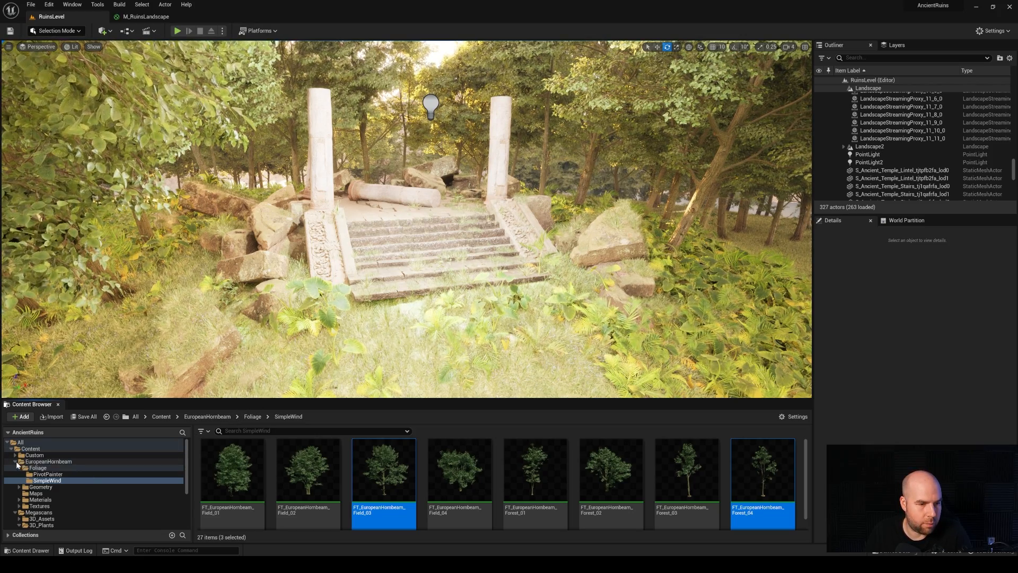
# Step: Create a Level Sequence named RuinsLevelAnimation in the Ruins content folder and open it in Sequencer
pyautogui.doubleClick(28, 462)
pyautogui.click(16, 469)
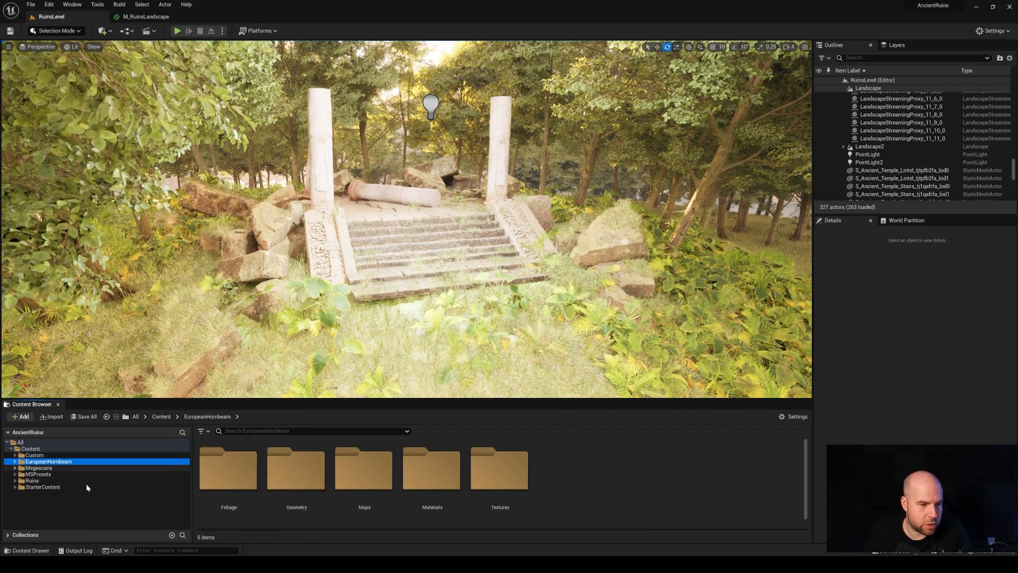
pyautogui.click(30, 480)
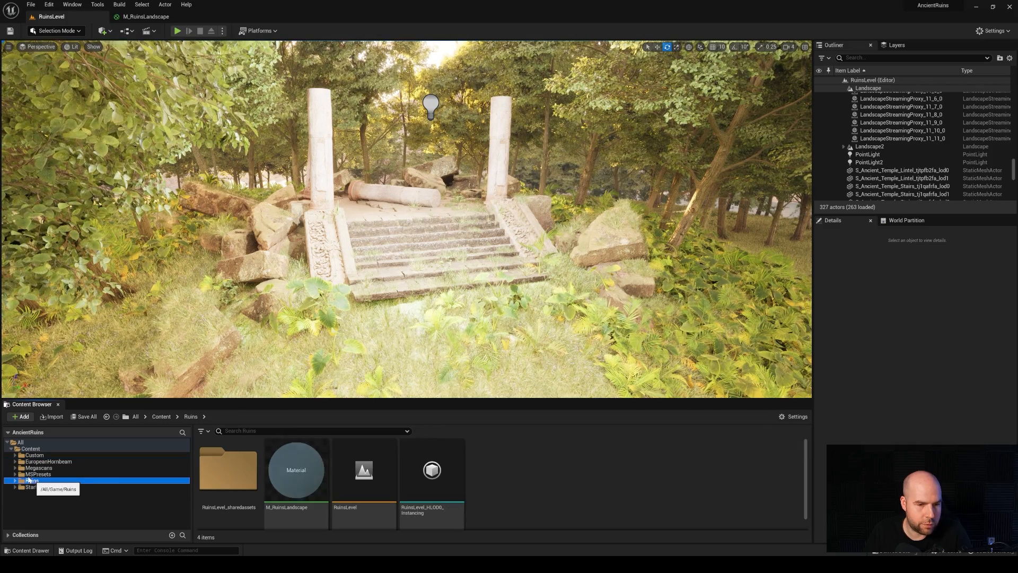
pyautogui.rightClick(502, 460)
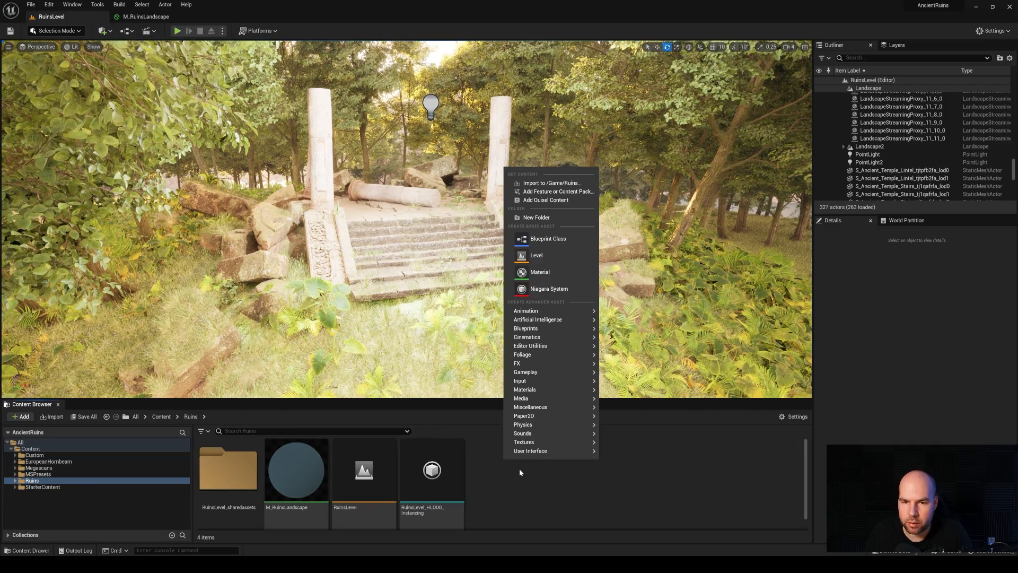
pyautogui.moveTo(545, 339)
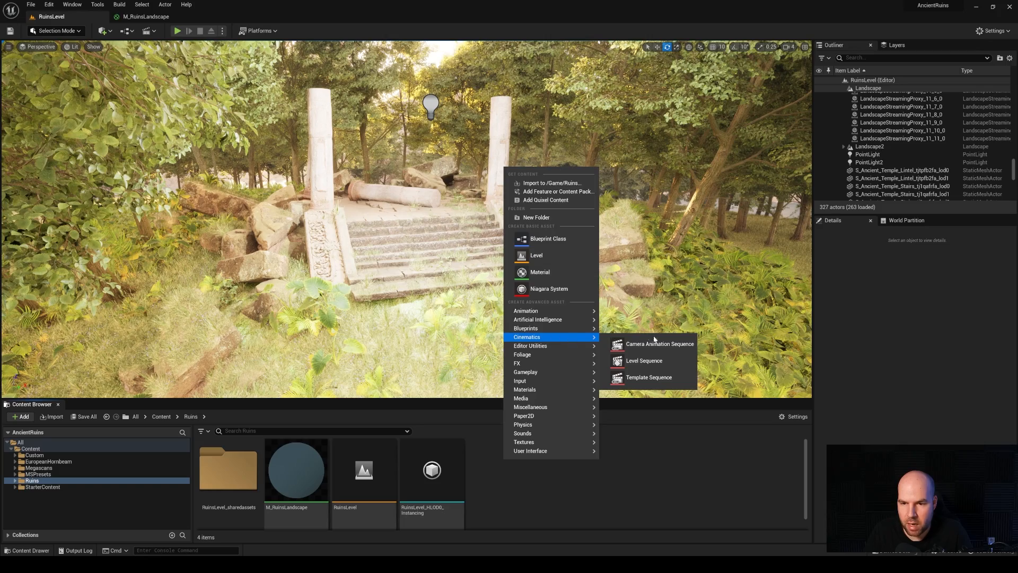
pyautogui.click(644, 362)
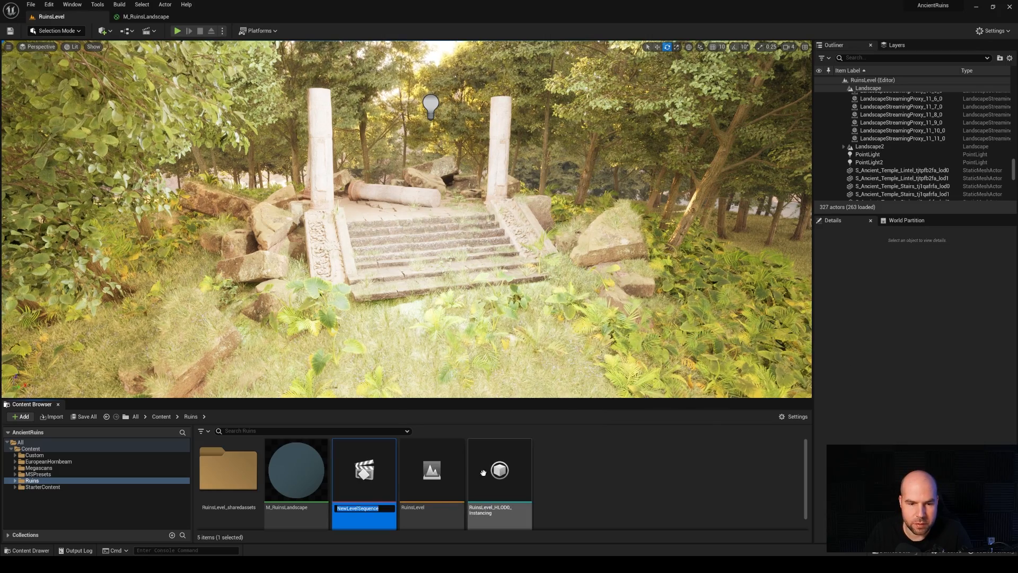
pyautogui.write('Ruin')
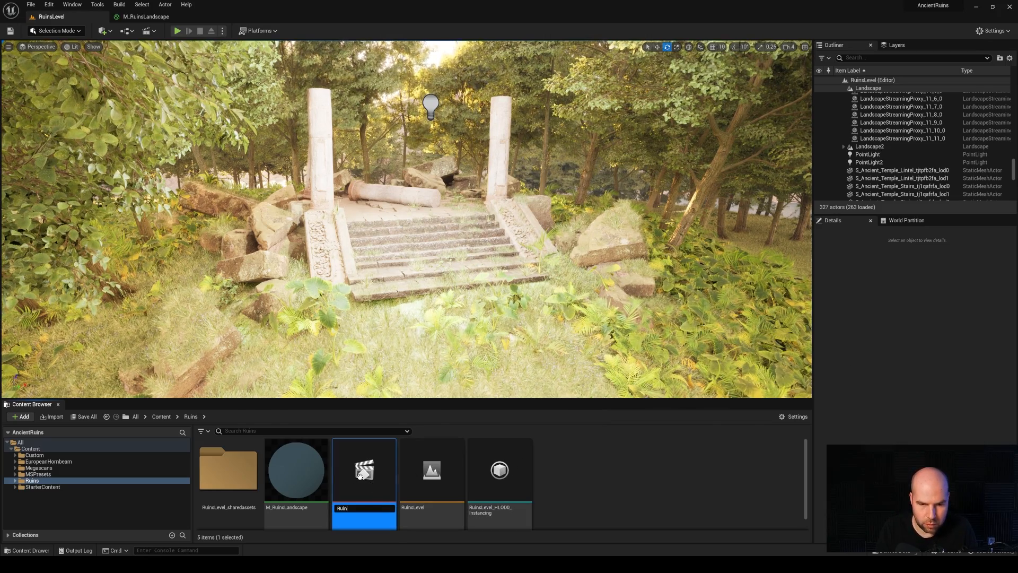
pyautogui.write('sLevel')
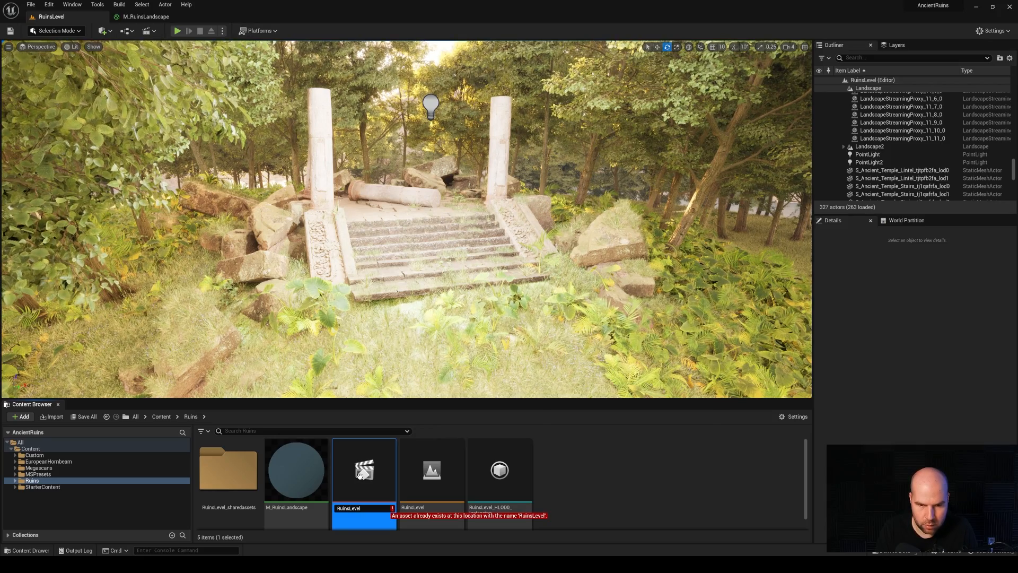
pyautogui.write('Animation')
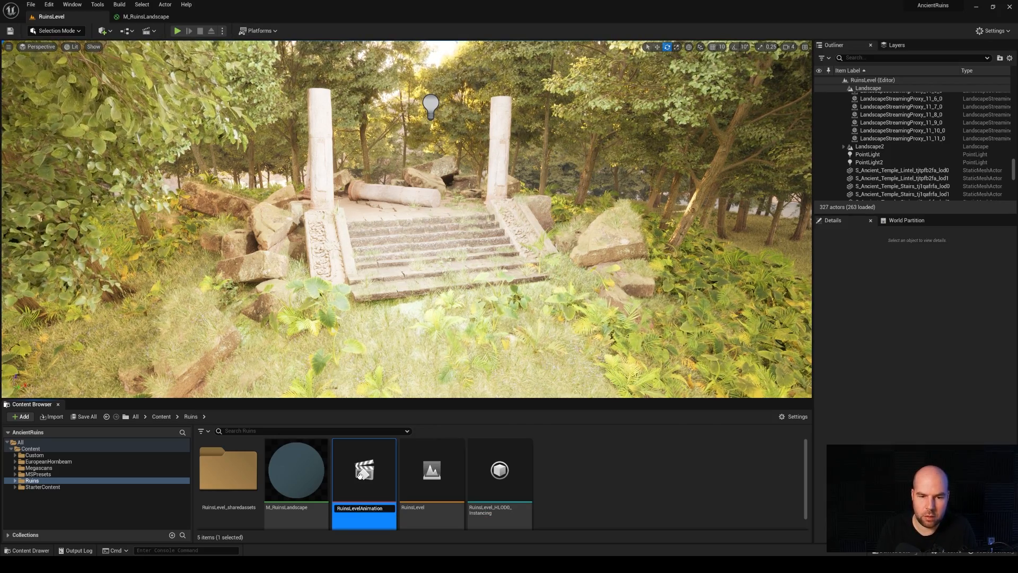
pyautogui.press('Return')
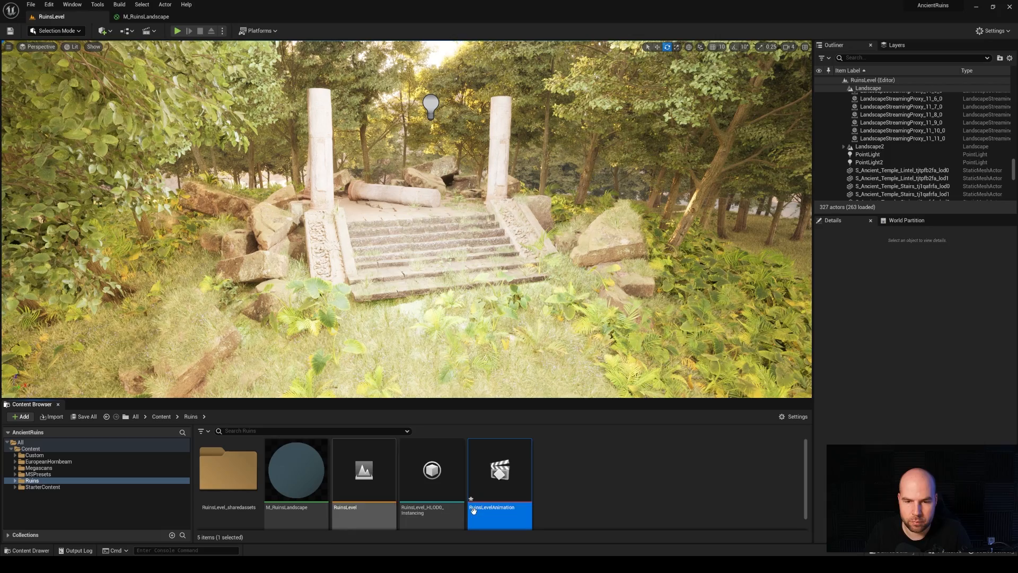
pyautogui.doubleClick(500, 480)
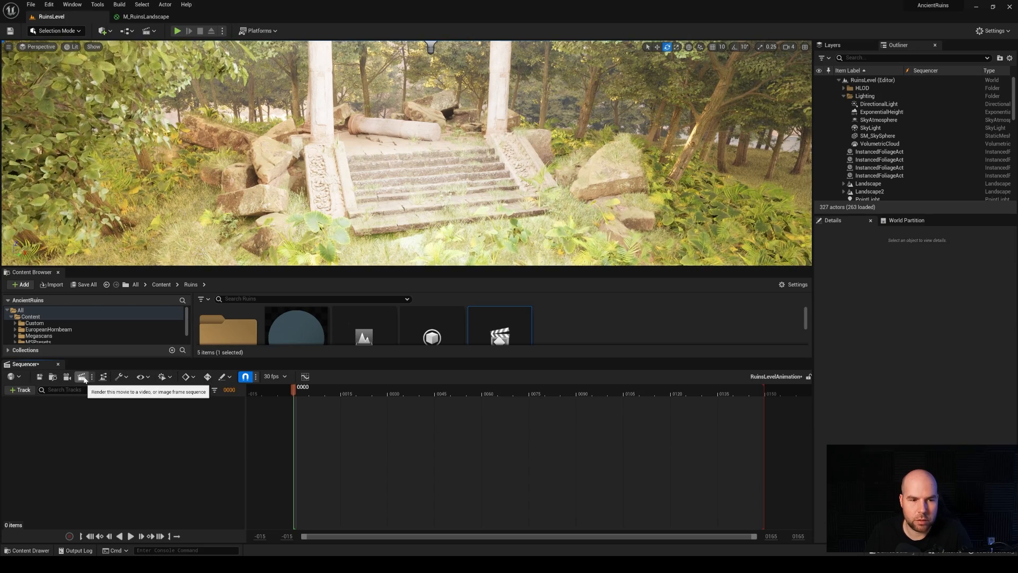
# Step: Search the project plugins for "cine" and check that Movie Render Queue is enabled
pyautogui.click(49, 4)
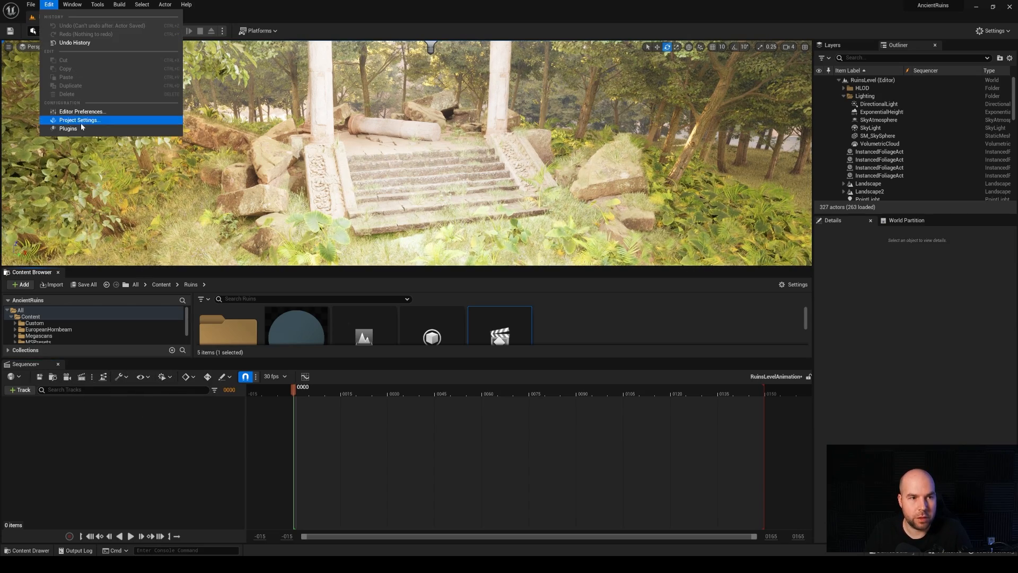
pyautogui.click(76, 132)
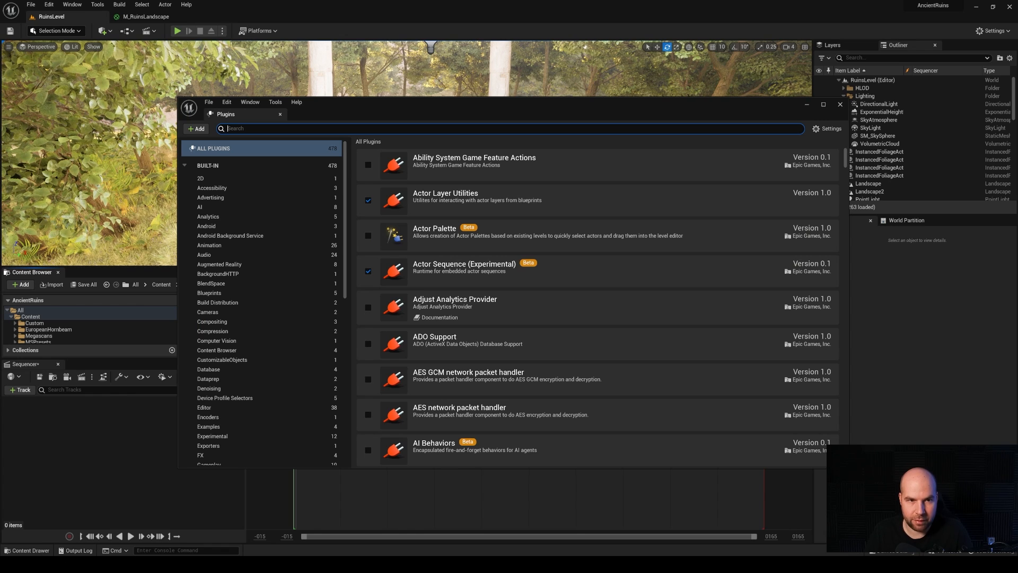
pyautogui.write('ine')
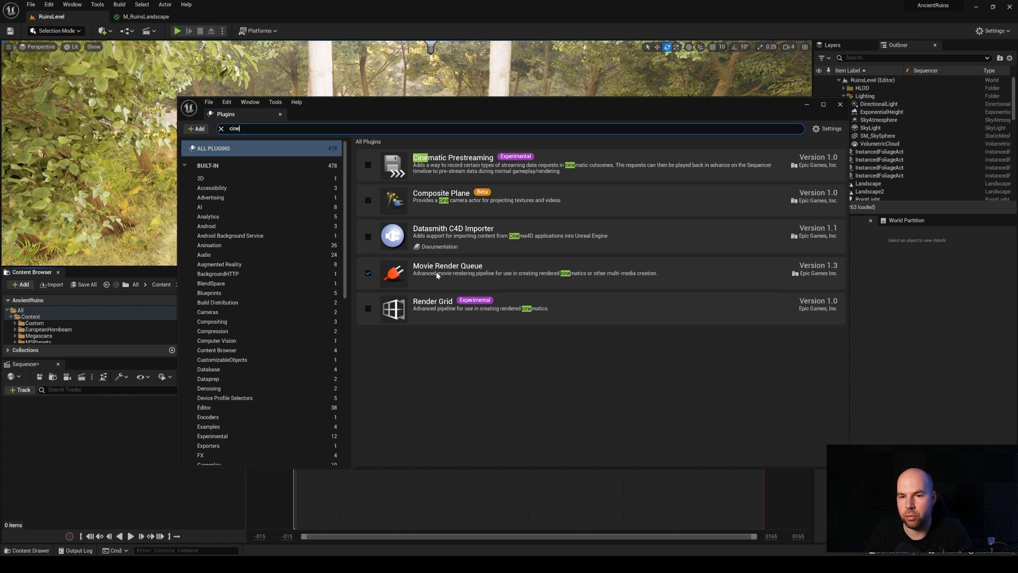
pyautogui.click(840, 105)
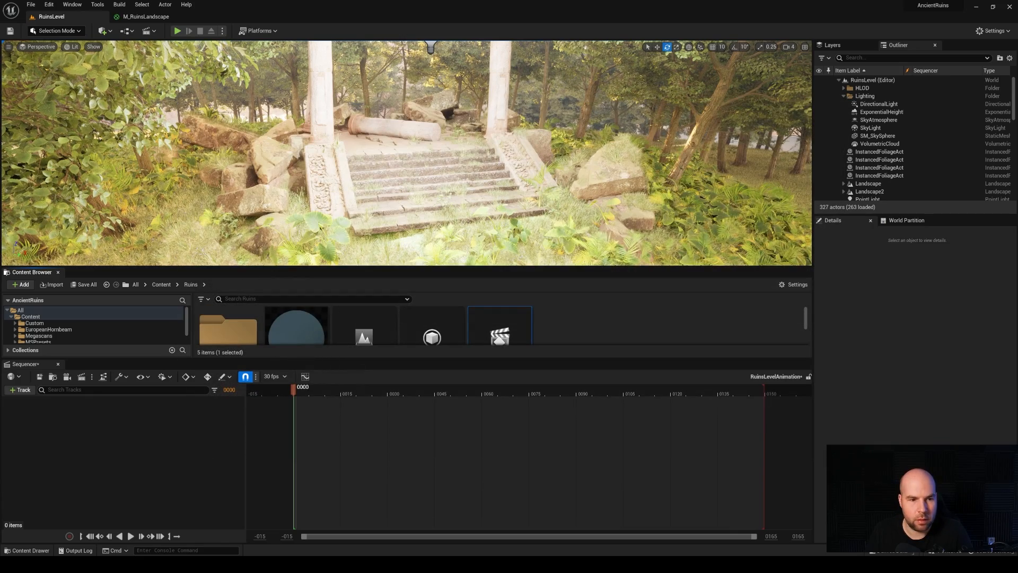
# Step: Add a cine camera to the sequence, close the Content Browser and pilot the camera to frame the temple stairs and columns
pyautogui.click(72, 379)
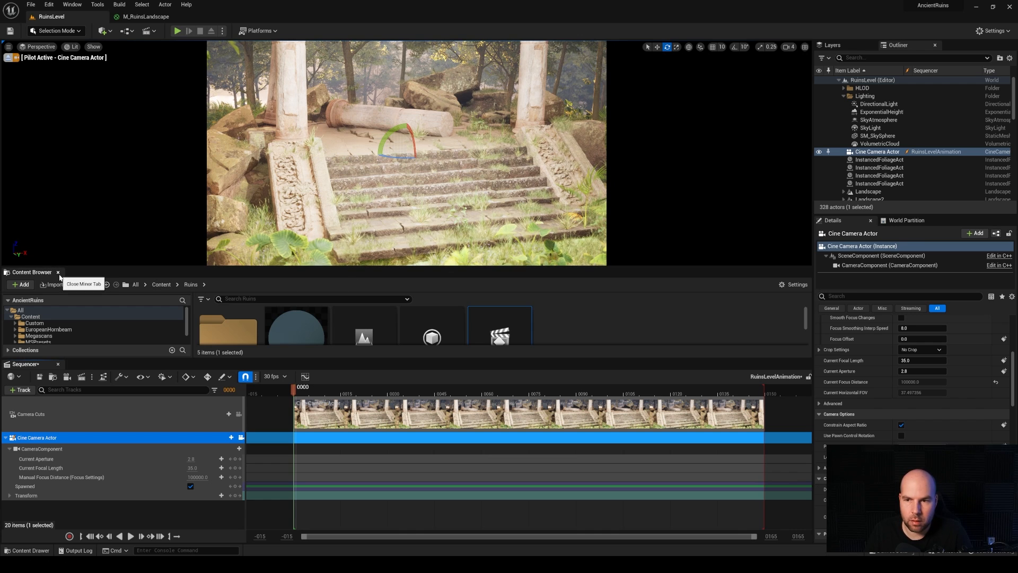
pyautogui.click(58, 273)
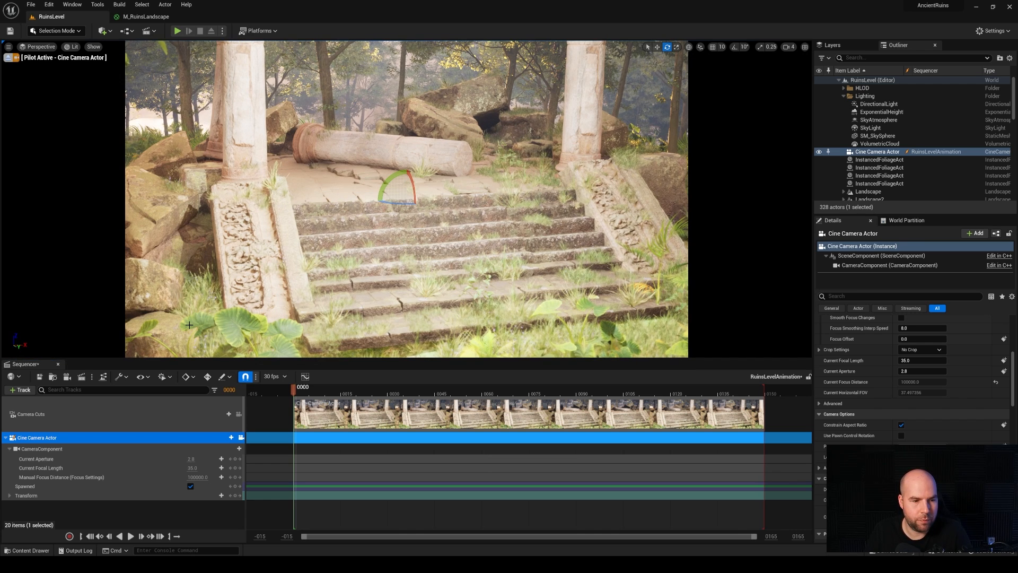
pyautogui.click(28, 551)
pyautogui.click(27, 550)
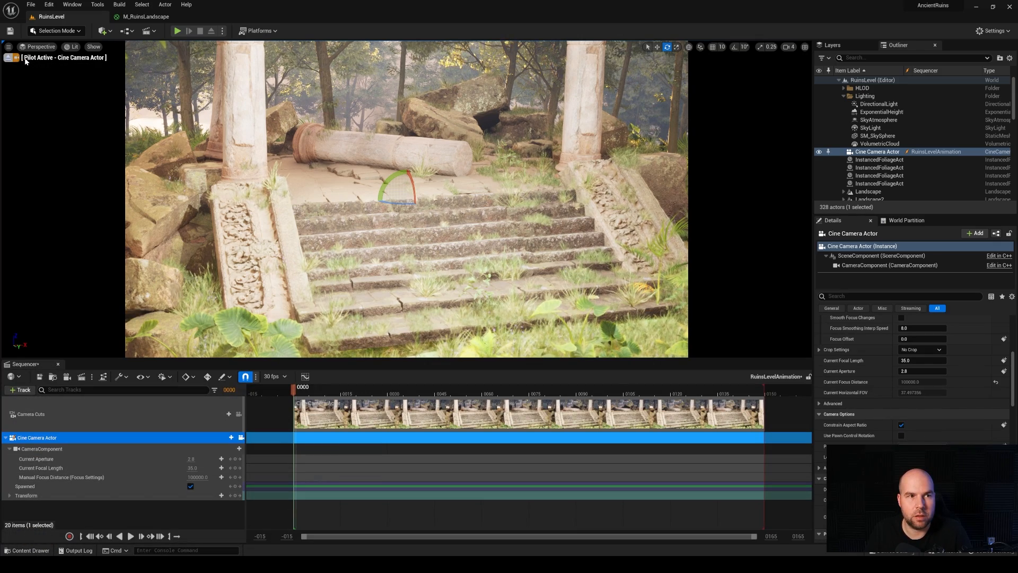
pyautogui.moveTo(452, 179); pyautogui.dragTo(438, 162, button='right')
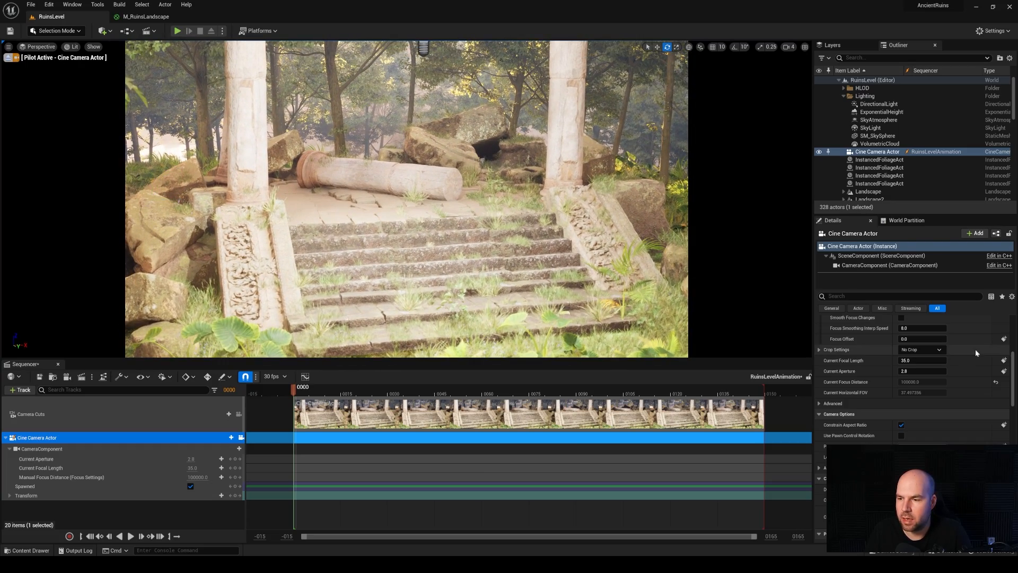
# Step: Set the cine camera's Manual Focus Distance to about 2326 cm on the ruins, using the debug focus plane temporarily
pyautogui.click(878, 153)
pyautogui.click(878, 153)
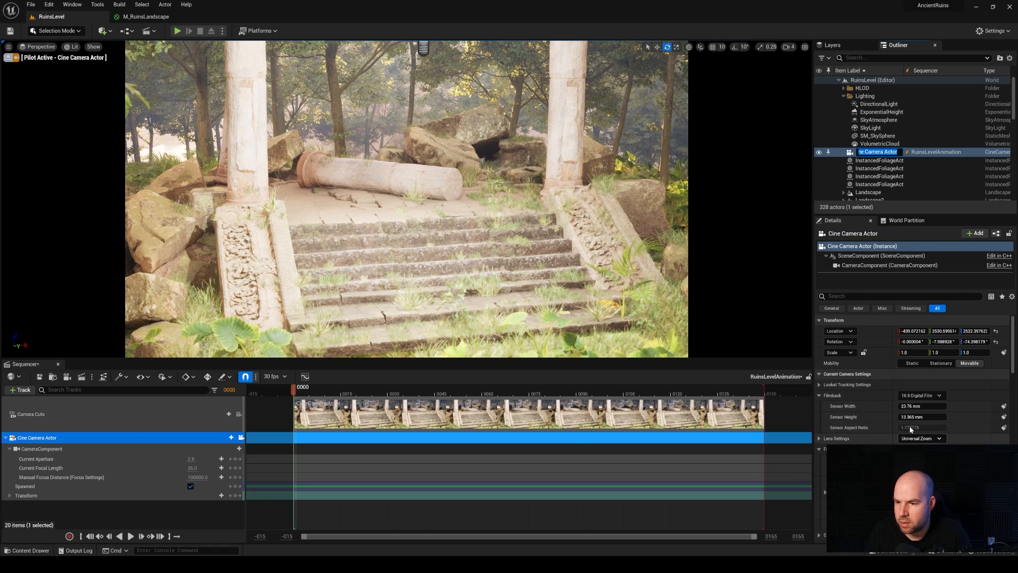
pyautogui.click(922, 440)
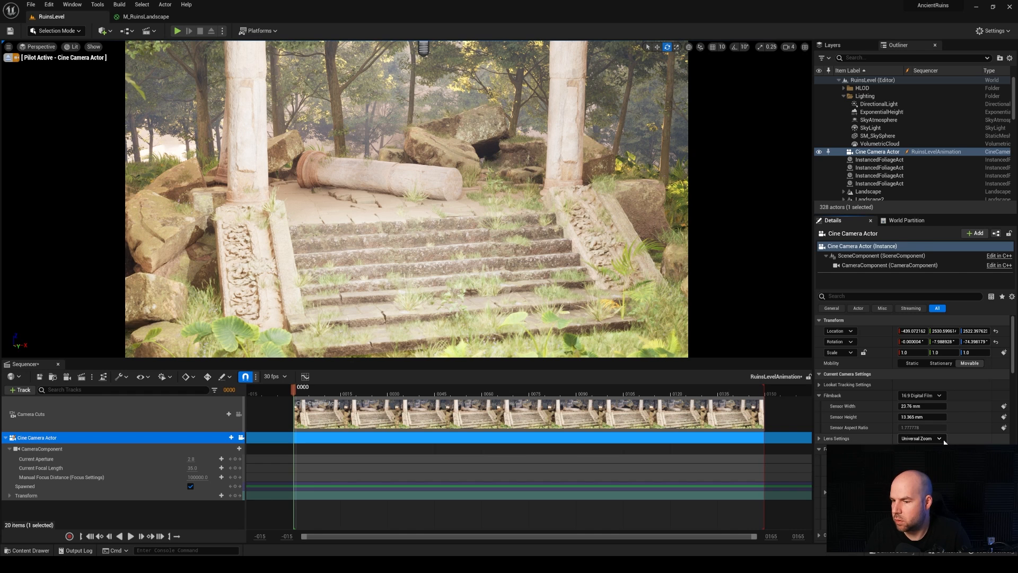
pyautogui.scroll(-4, 1014, 365)
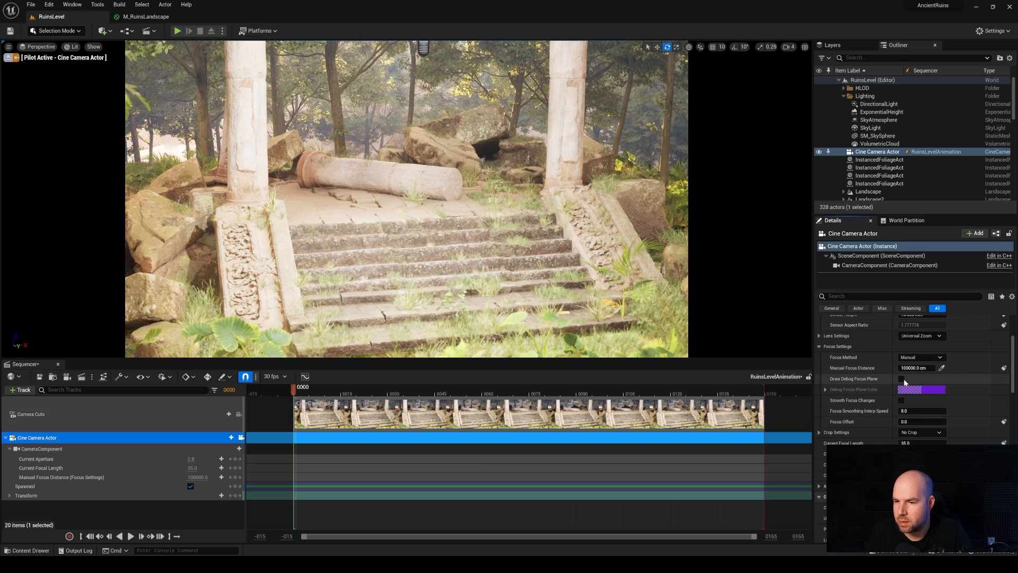
pyautogui.moveTo(911, 368)
pyautogui.mouseDown()
pyautogui.moveTo(819, 369)
pyautogui.moveTo(922, 371)
pyautogui.mouseUp()
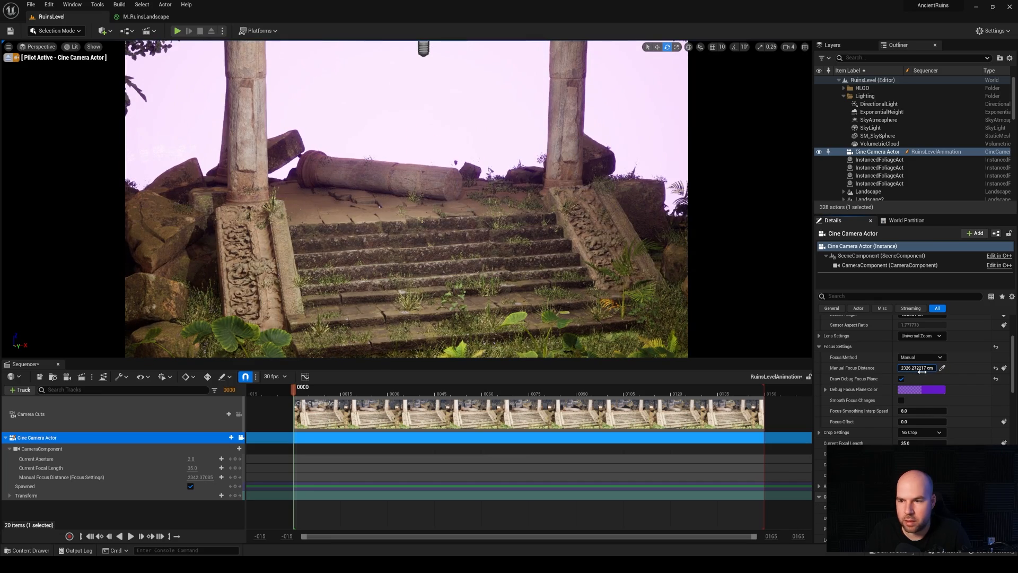
pyautogui.click(902, 379)
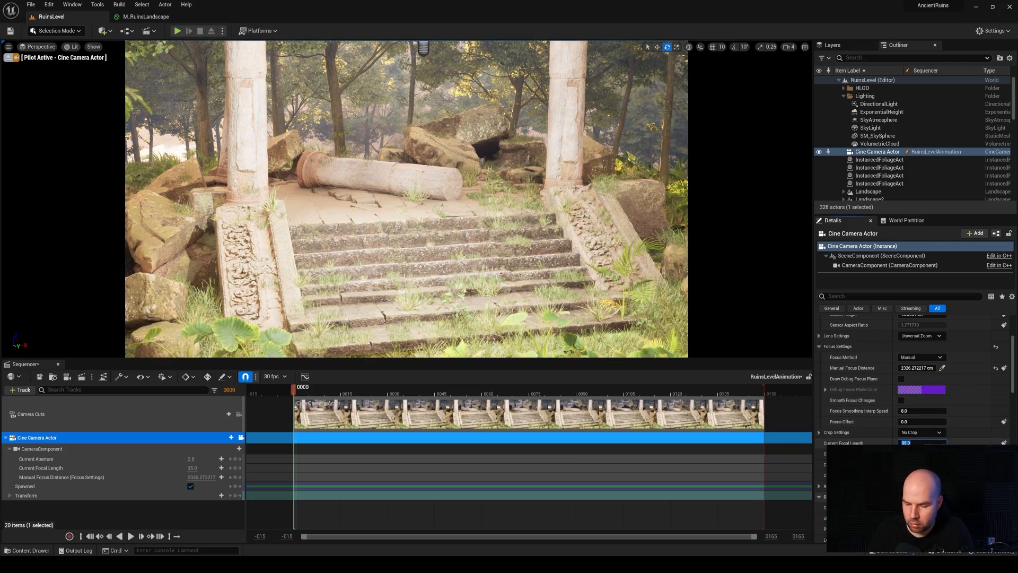
# Step: Set the cine camera's Current Focal Length to 24 and its Current Aperture to 1.4
pyautogui.press('Return')
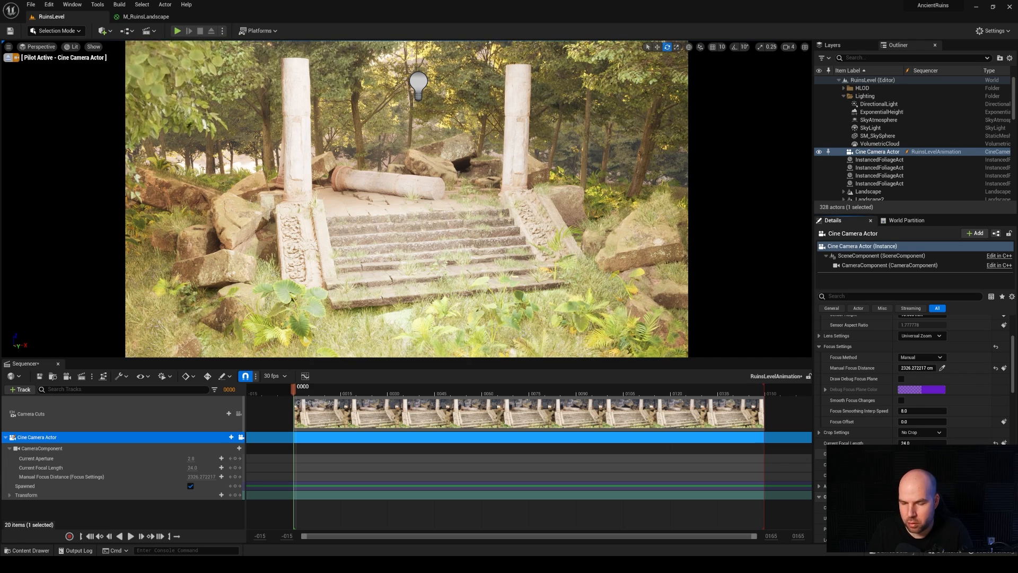
pyautogui.moveTo(1012, 378); pyautogui.dragTo(1013, 437)
pyautogui.scroll(5, 867, 414)
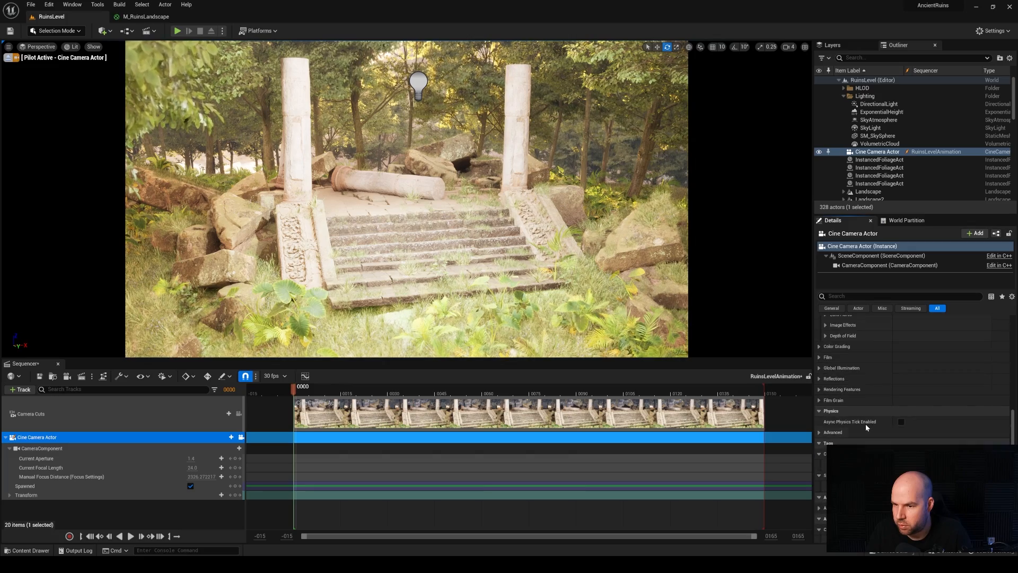
# Step: Override the camera's exposure with Manual metering mode and an Exposure Compensation of about 10.9
pyautogui.scroll(10, 864, 403)
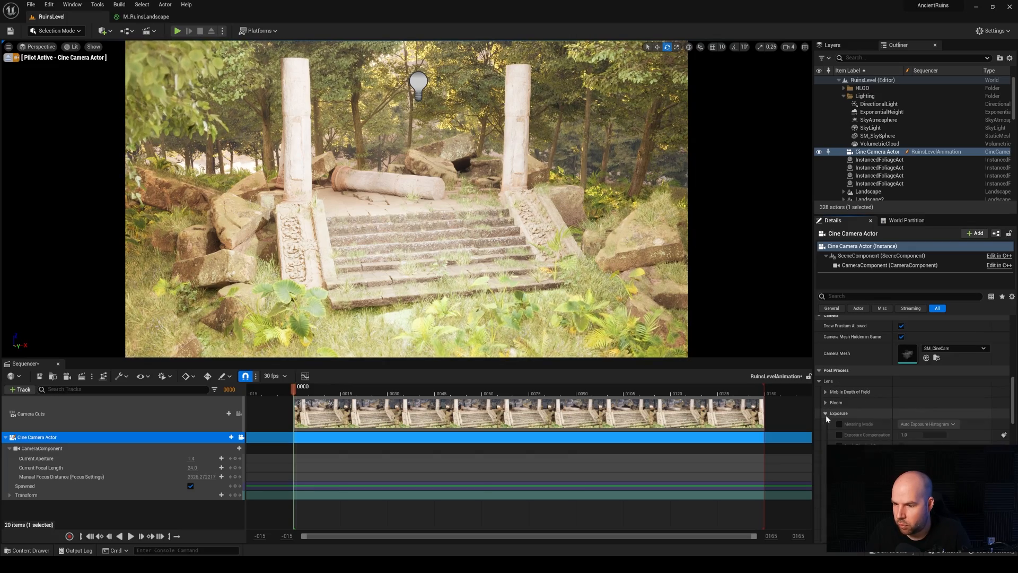
pyautogui.click(839, 423)
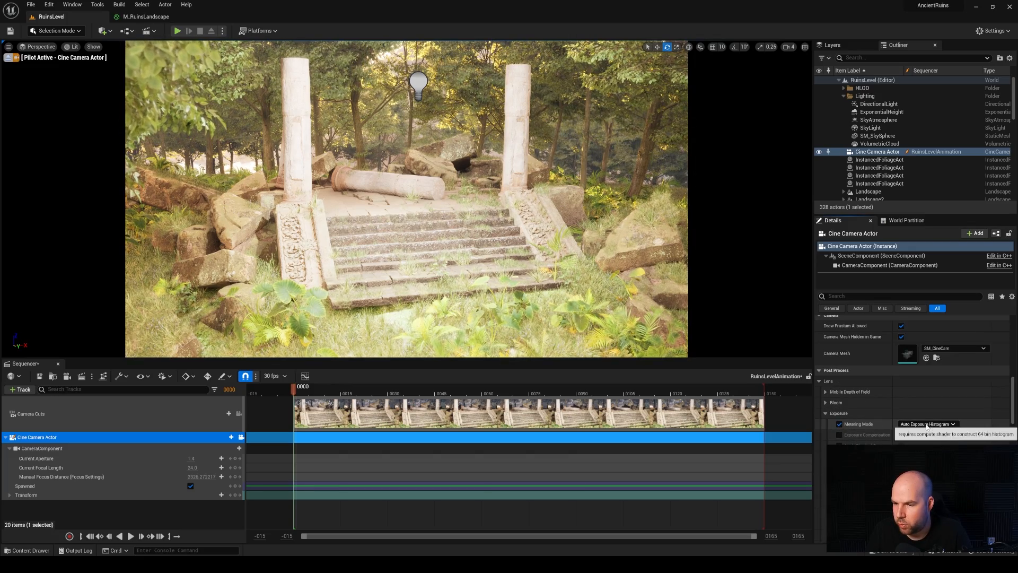
pyautogui.click(926, 424)
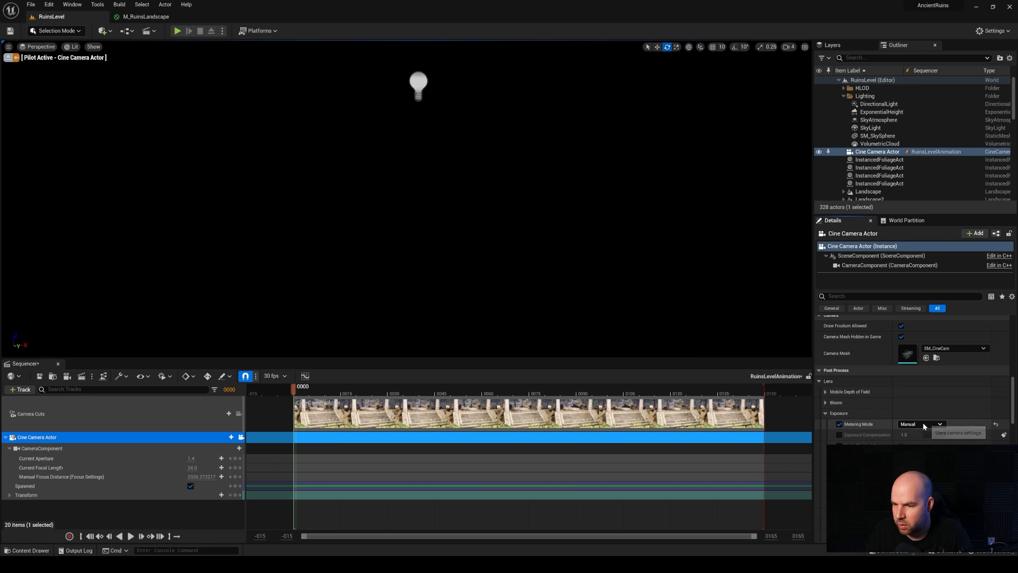
pyautogui.click(839, 434)
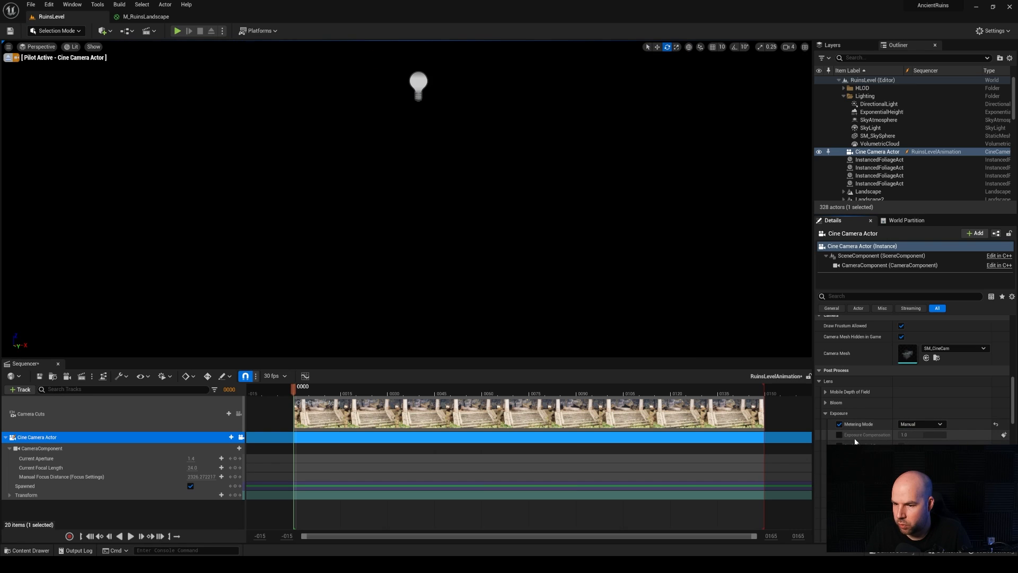
pyautogui.click(909, 434)
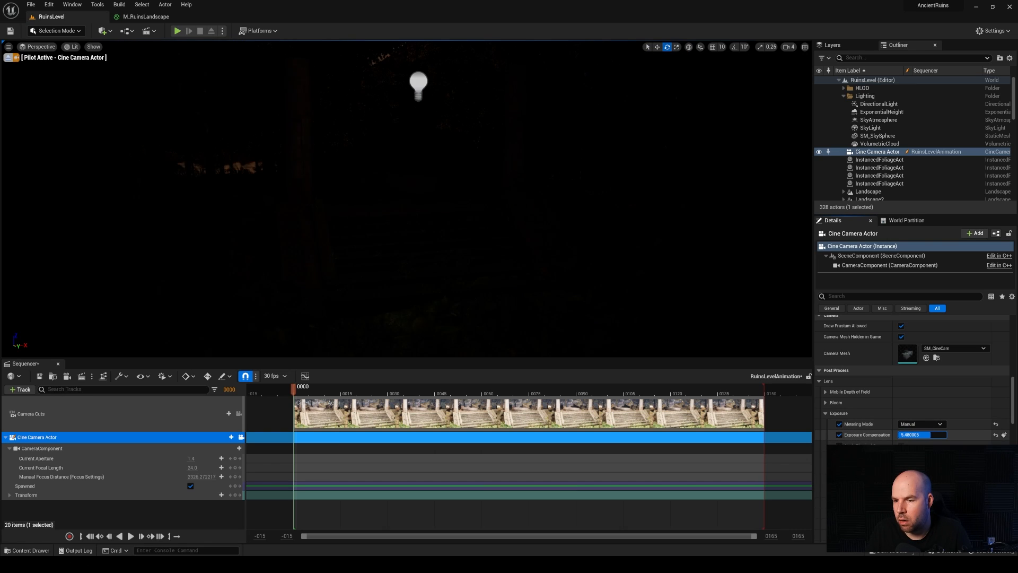
pyautogui.moveTo(931, 435); pyautogui.dragTo(939, 435)
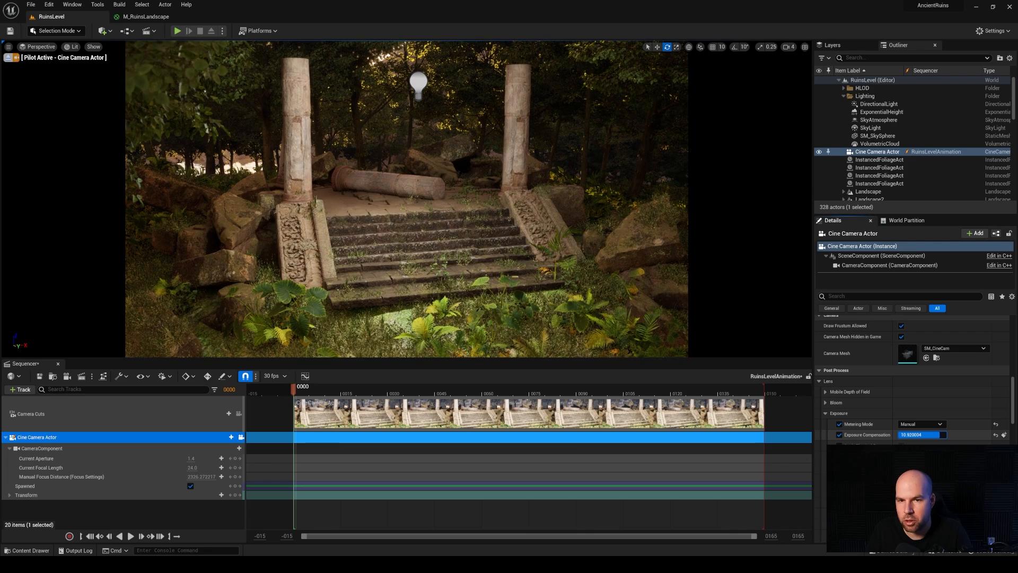
# Step: Override the camera's Vignette Intensity under Image Effects with a value of about 0.5
pyautogui.scroll(-10, 1012, 433)
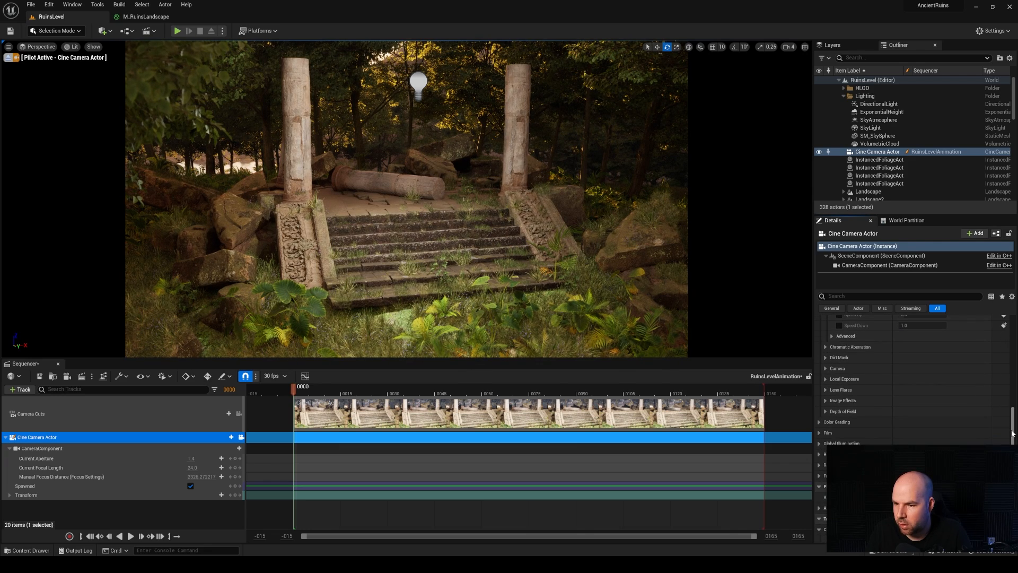
pyautogui.moveTo(1012, 433); pyautogui.dragTo(1013, 431)
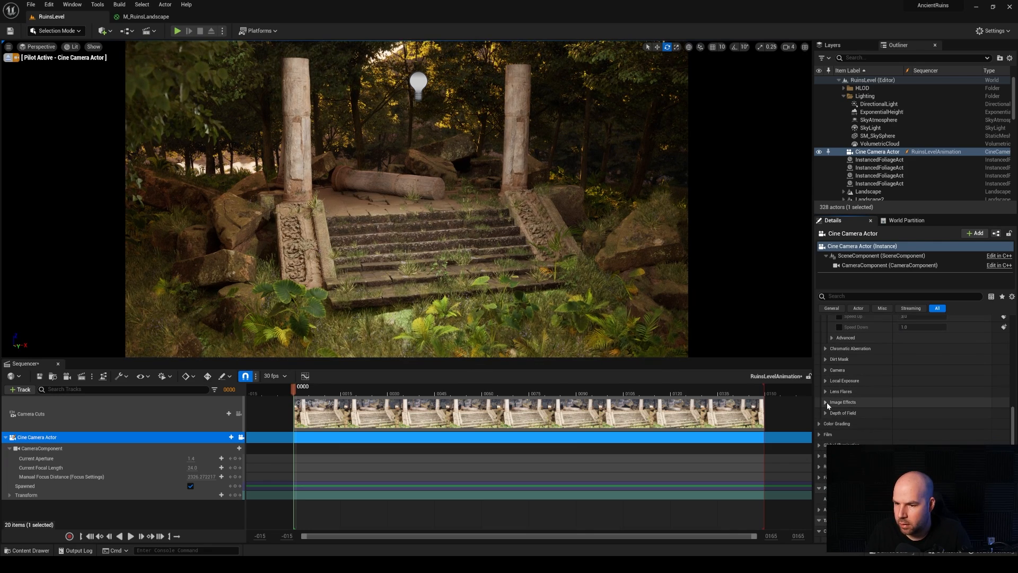
pyautogui.click(826, 402)
pyautogui.click(839, 412)
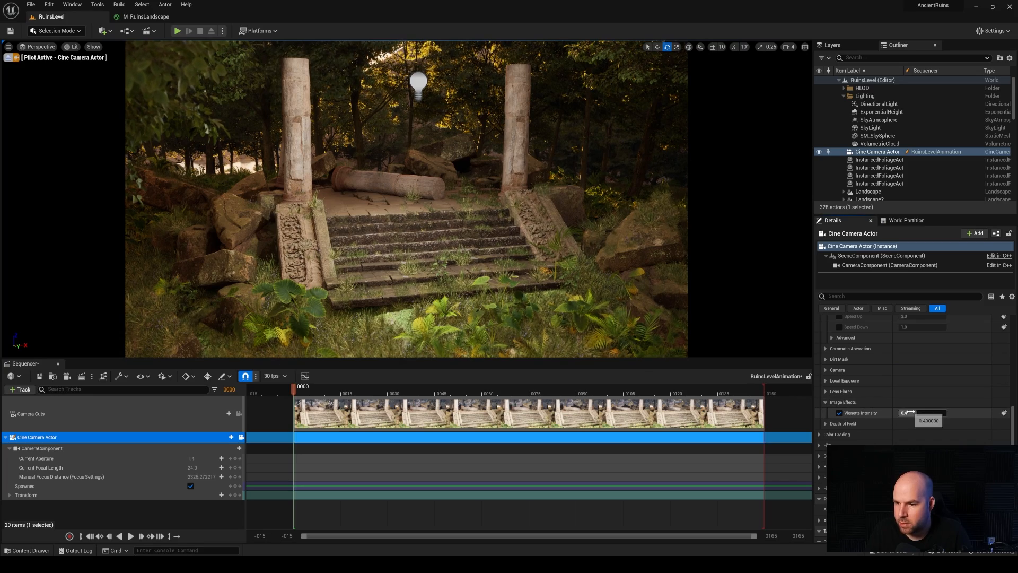
pyautogui.moveTo(908, 413); pyautogui.dragTo(926, 412)
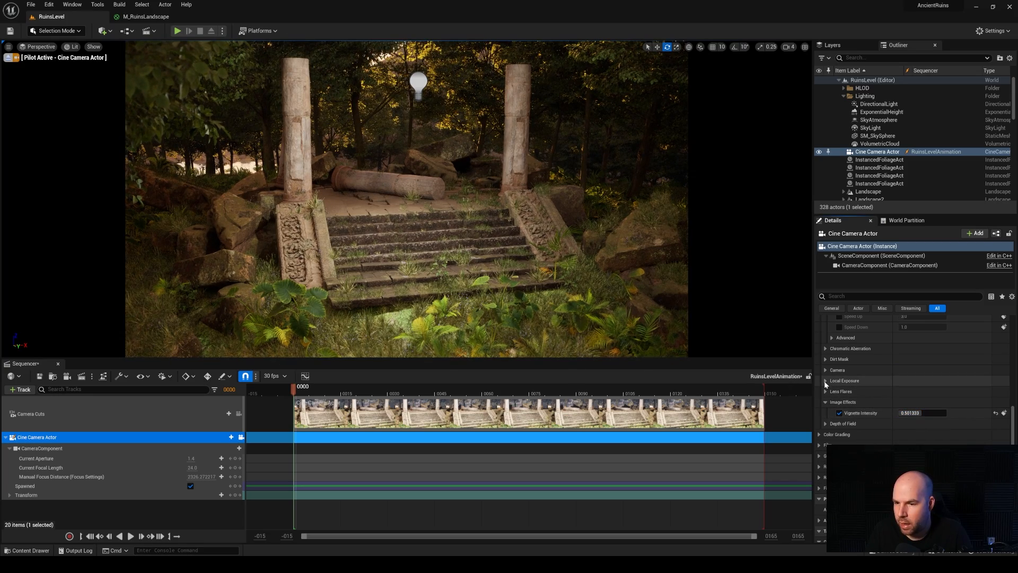
# Step: Override the cine camera's Shutter Speed and ISO under Camera, setting the ISO to 200
pyautogui.click(825, 370)
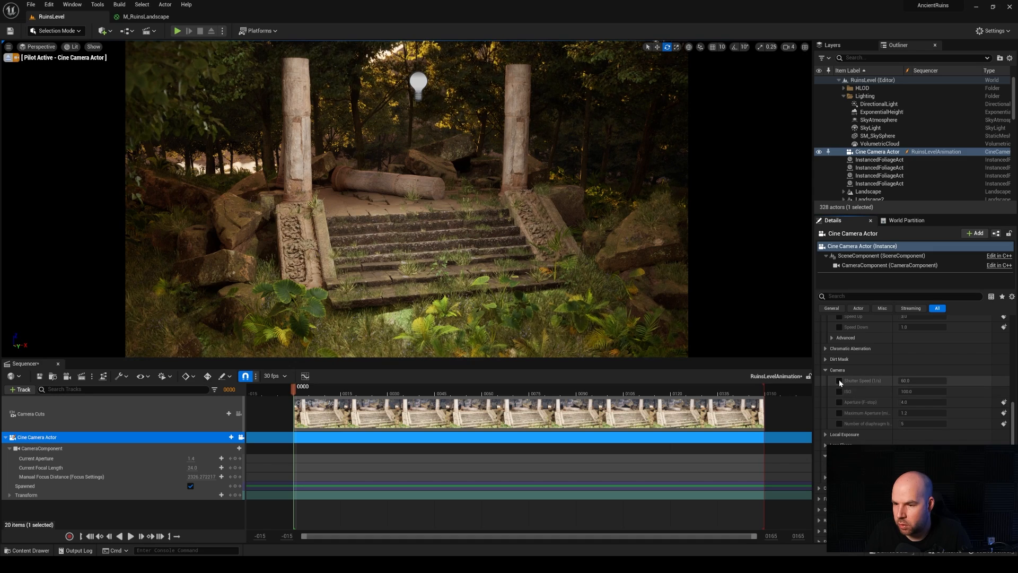
pyautogui.click(839, 381)
pyautogui.click(839, 392)
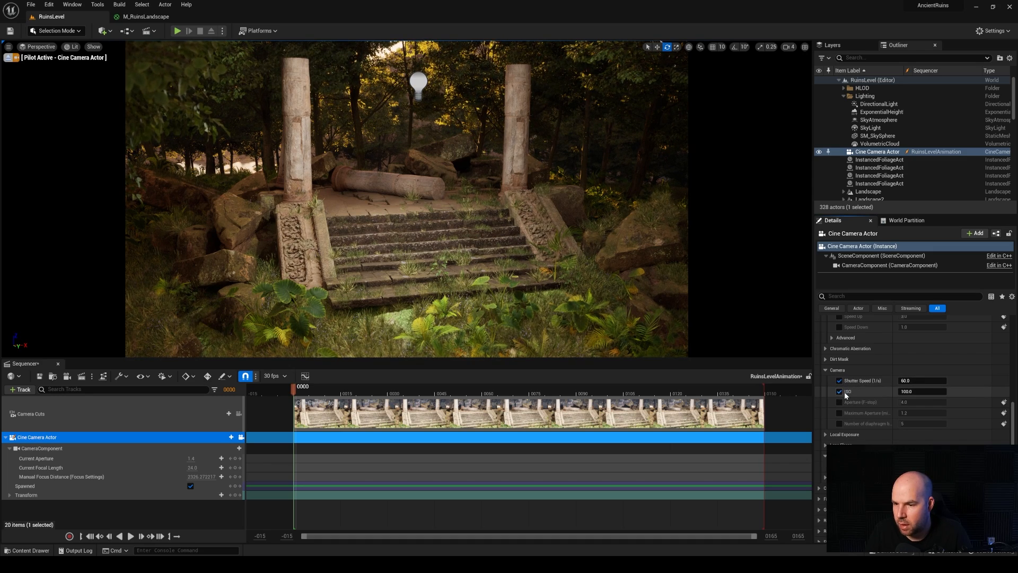
pyautogui.click(923, 391)
pyautogui.write('200')
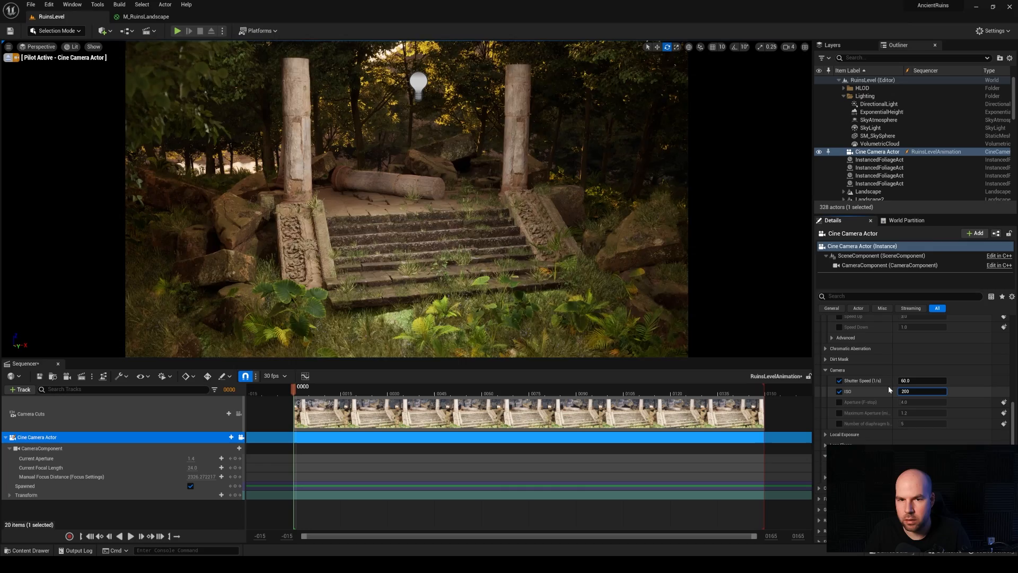
pyautogui.press('Return')
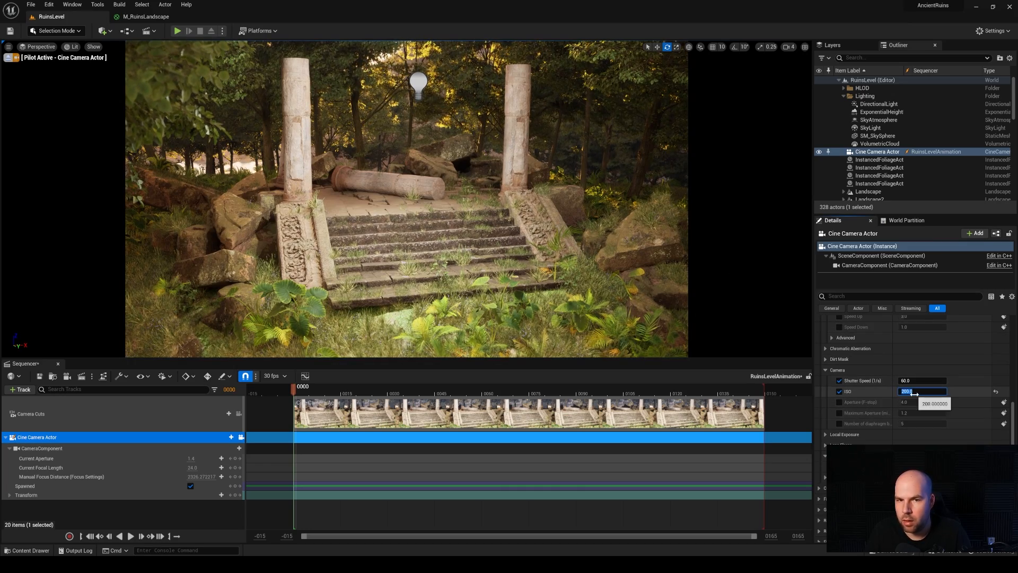
# Step: Raise the cine camera's Exposure Compensation to about 11.6 and override its Lens Flares Intensity with about 8.7
pyautogui.scroll(5, 941, 391)
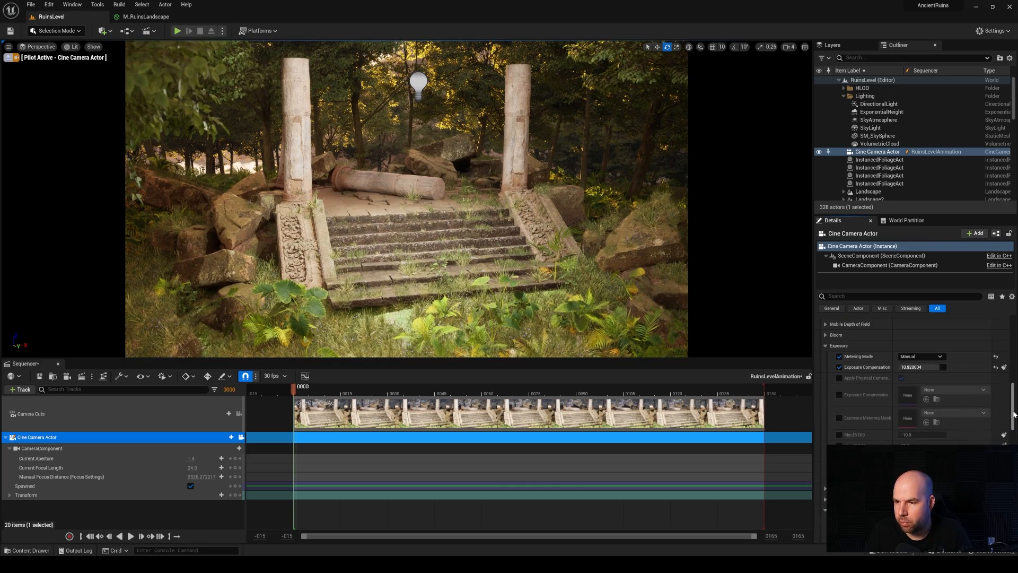
pyautogui.moveTo(941, 391)
pyautogui.mouseDown()
pyautogui.moveTo(951, 391)
pyautogui.moveTo(928, 391)
pyautogui.mouseUp()
pyautogui.scroll(-4, 912, 403)
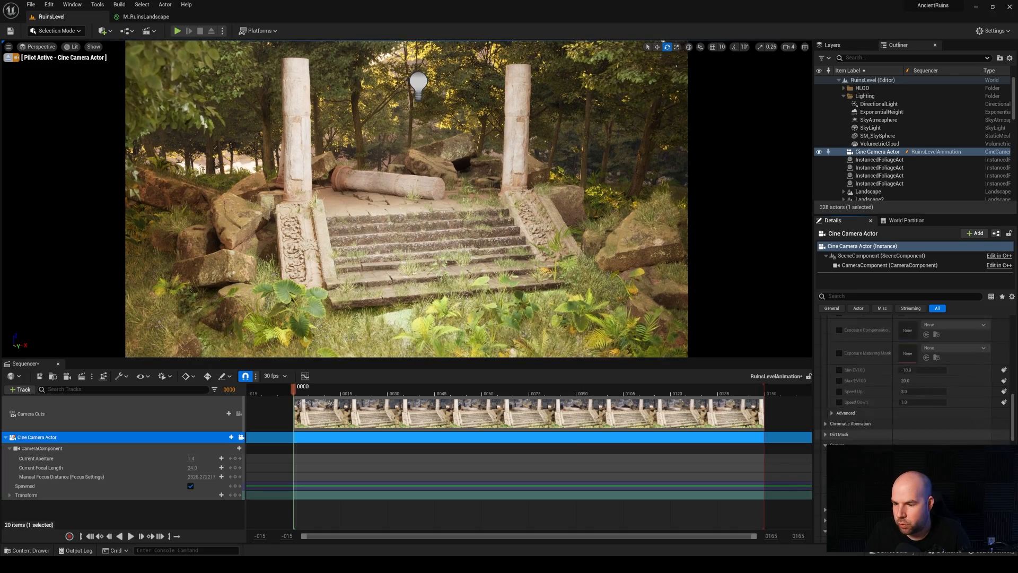
pyautogui.scroll(-2, 912, 382)
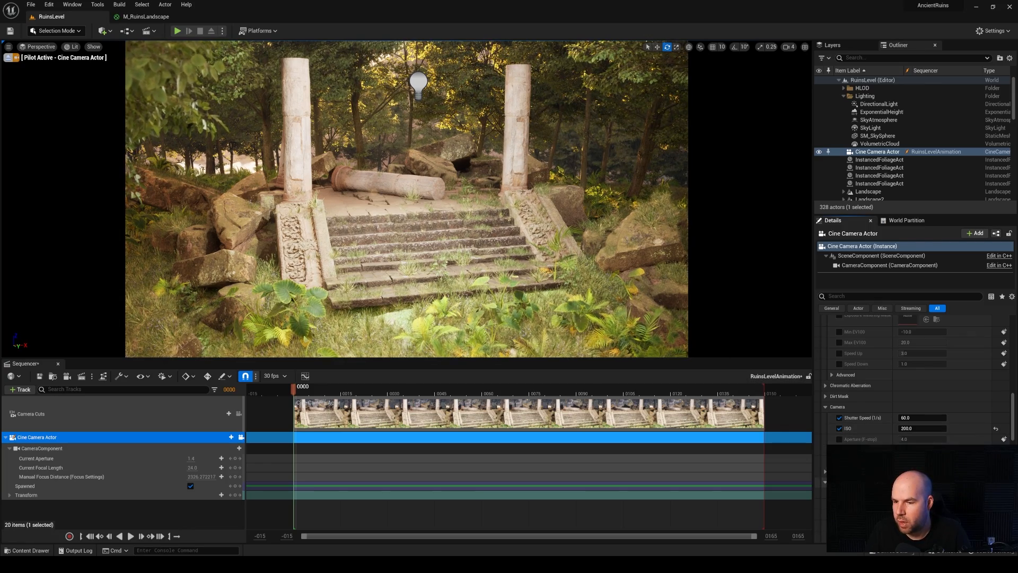
# Step: Override the camera's Bloom with the Standard method and an Intensity of about 2.3
pyautogui.scroll(4, 839, 395)
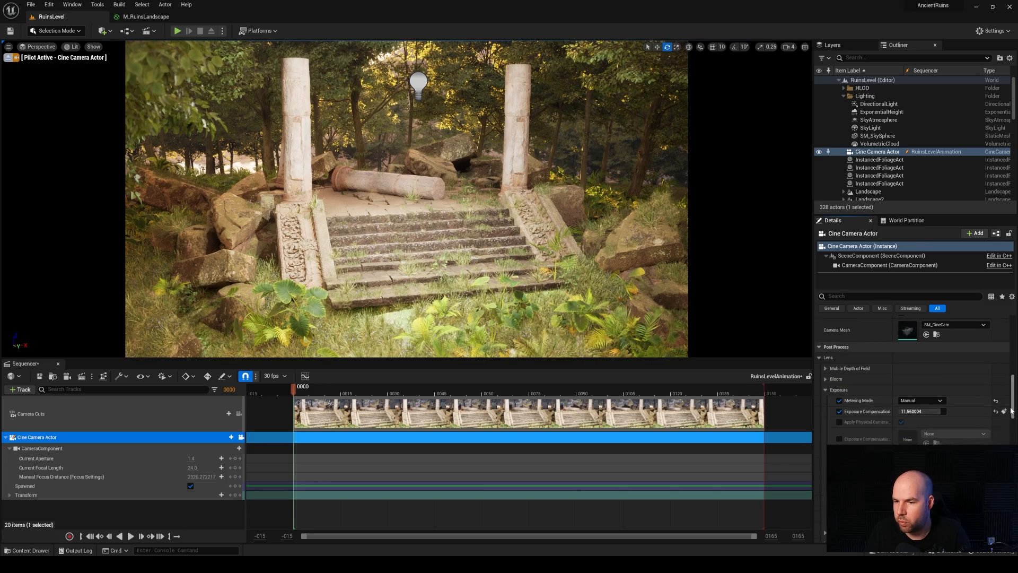
pyautogui.click(825, 384)
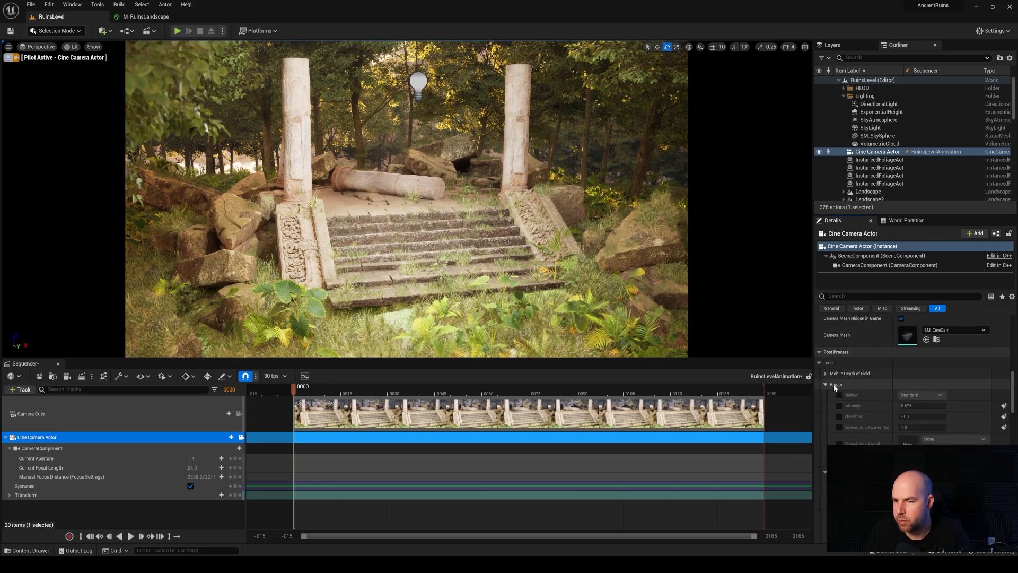
pyautogui.moveTo(923, 406); pyautogui.dragTo(943, 406)
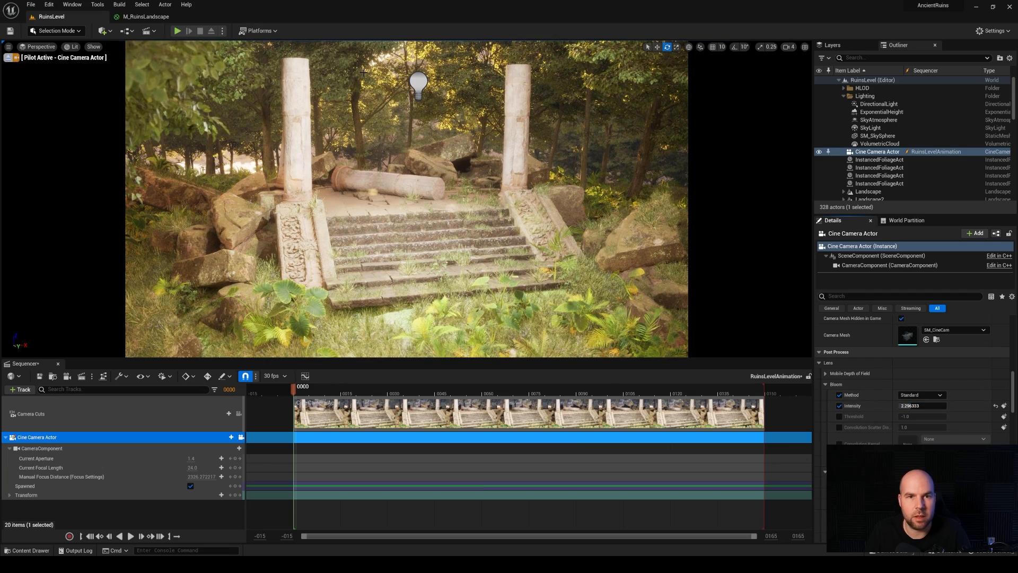
# Step: Rotate the directional light so brighter sunlight falls through the trees onto the columns, steps and grass
pyautogui.click(499, 189)
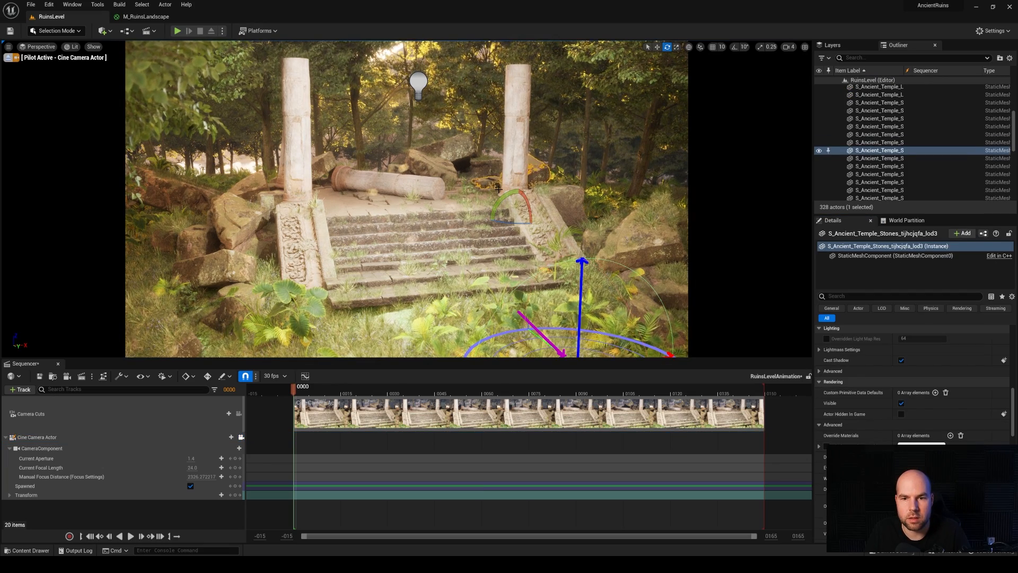
pyautogui.hotkey('ctrl', 'l')
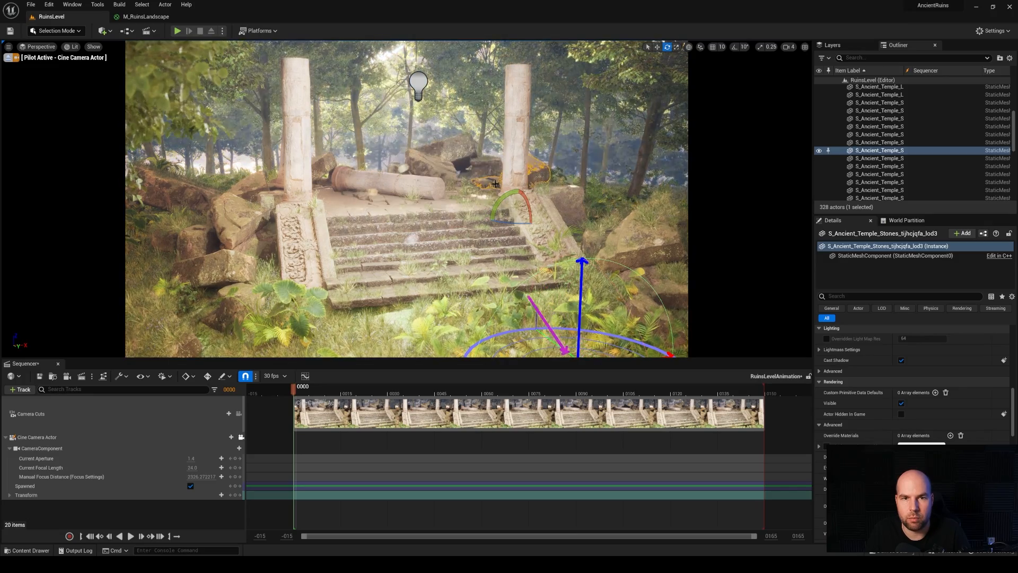
pyautogui.hotkey('ctrl', 'l')
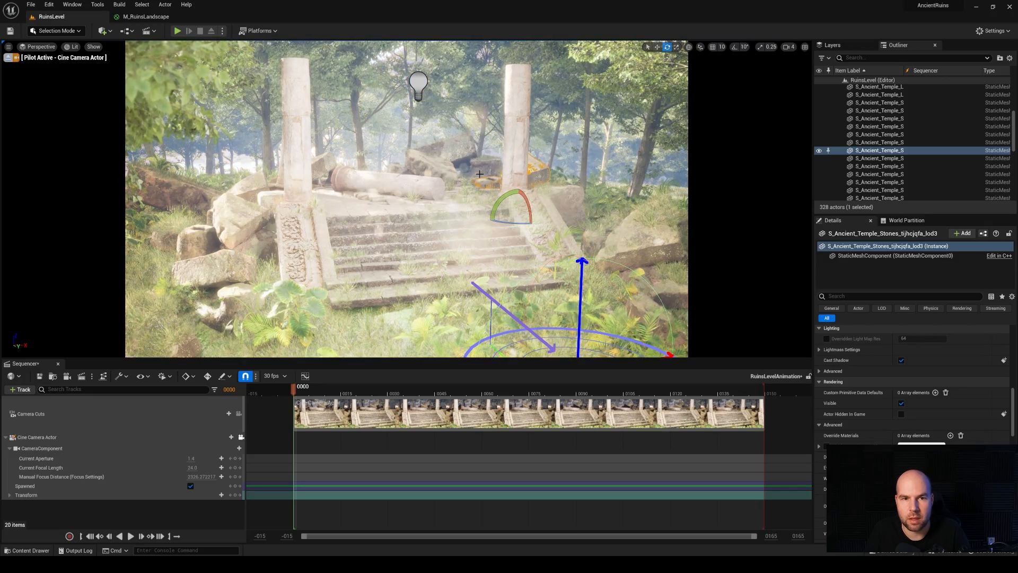
pyautogui.hotkey('ctrl', 'l')
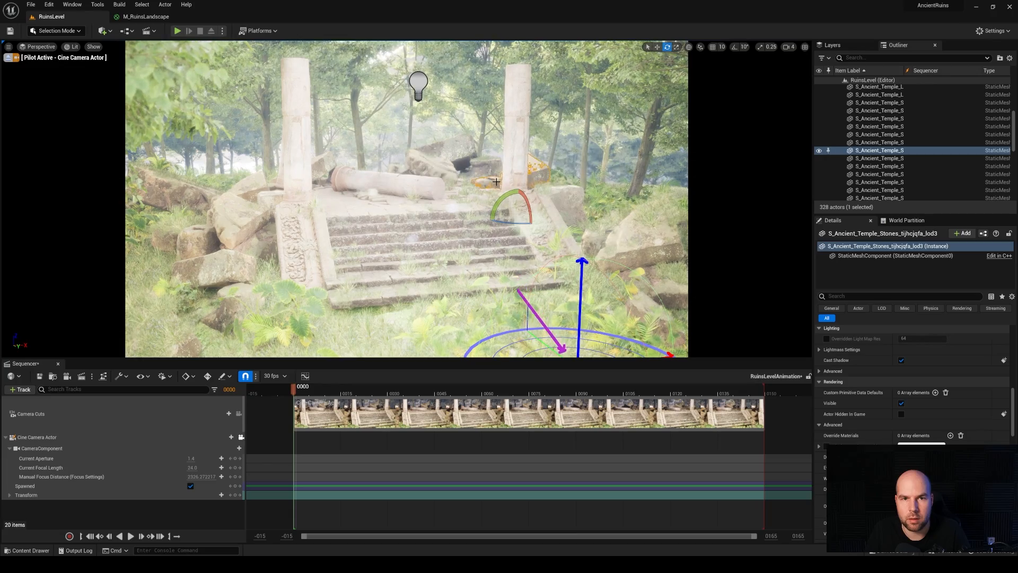
pyautogui.hotkey('ctrl', 'l')
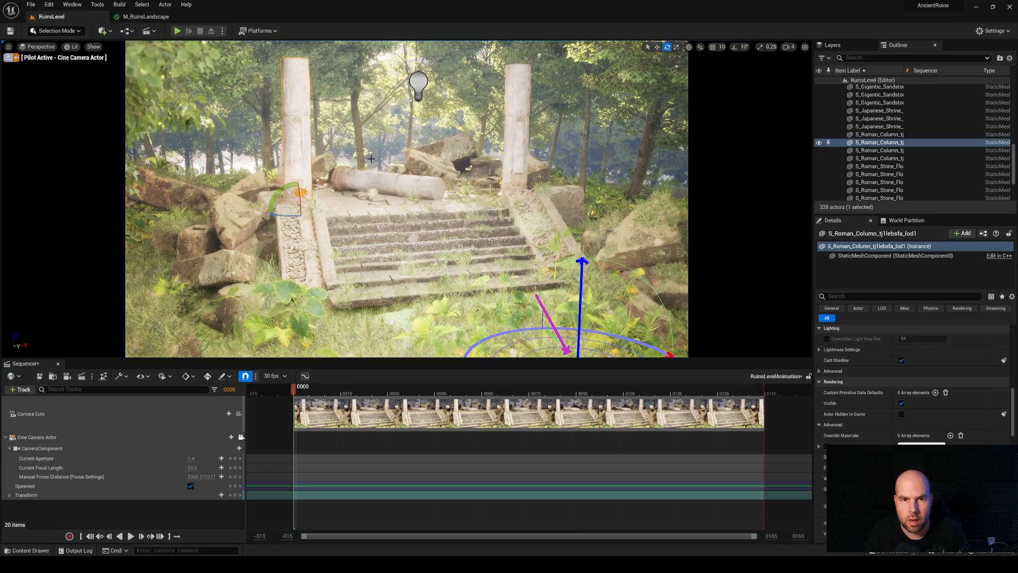
# Step: Delete both point lights, PointLight and PointLight2, from the level
pyautogui.click(419, 83)
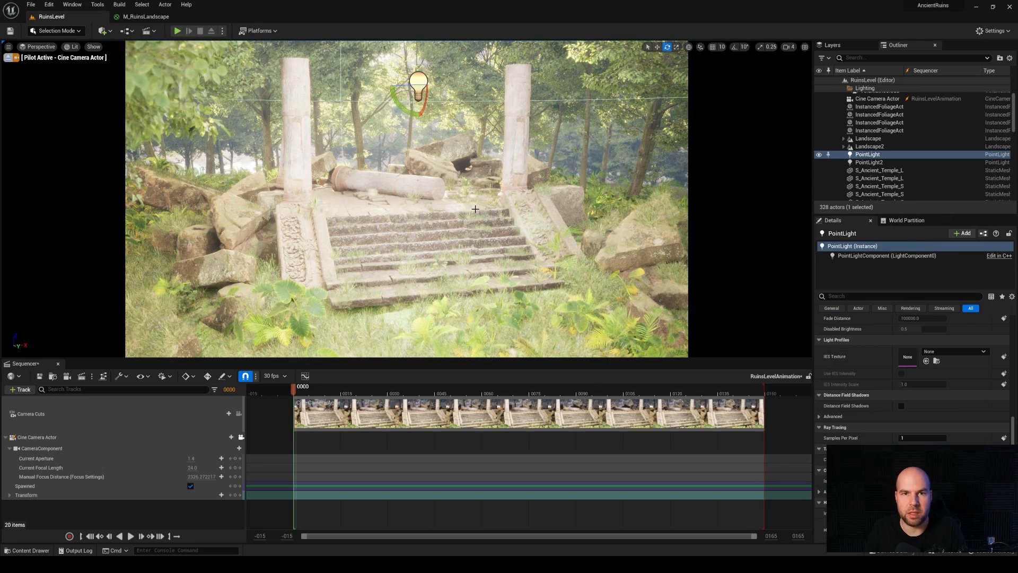
pyautogui.press('Delete')
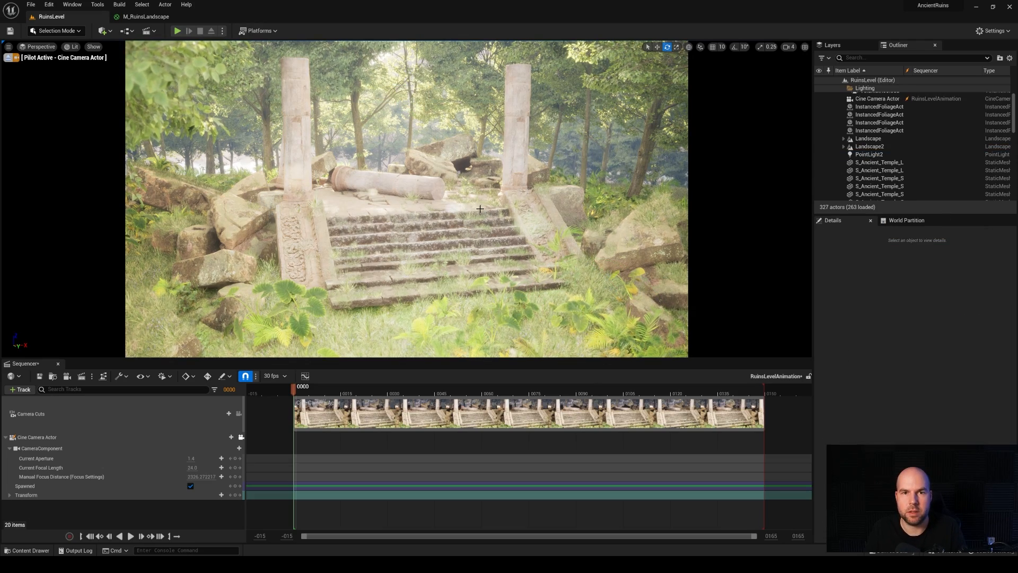
pyautogui.click(875, 155)
pyautogui.press('Delete')
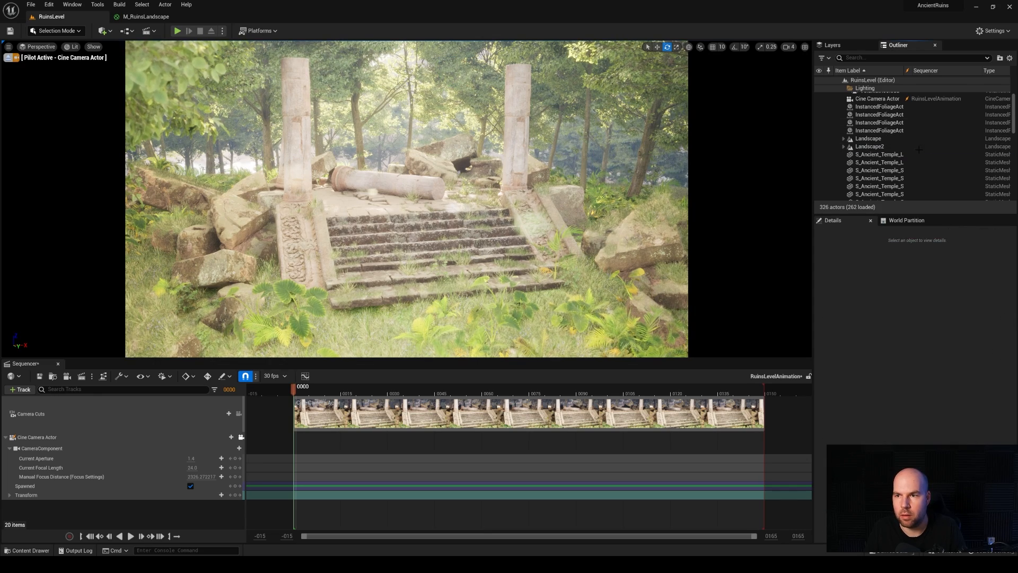
# Step: Delete three individual foliage trees behind the ruins in Foliage mode, and return to Selection mode
pyautogui.moveTo(1014, 132); pyautogui.dragTo(1015, 117)
pyautogui.click(295, 132)
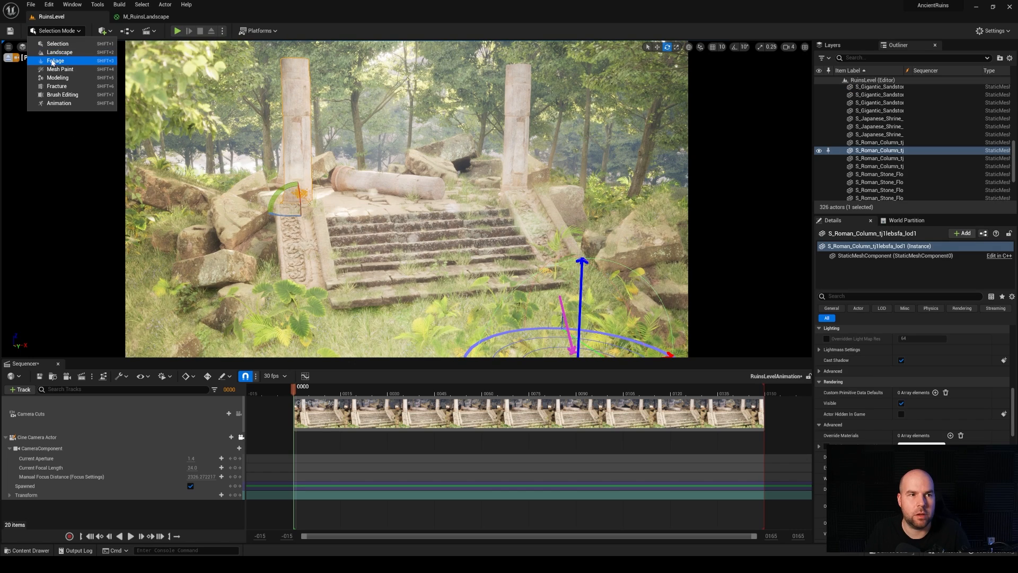
pyautogui.hotkey('shift', '3')
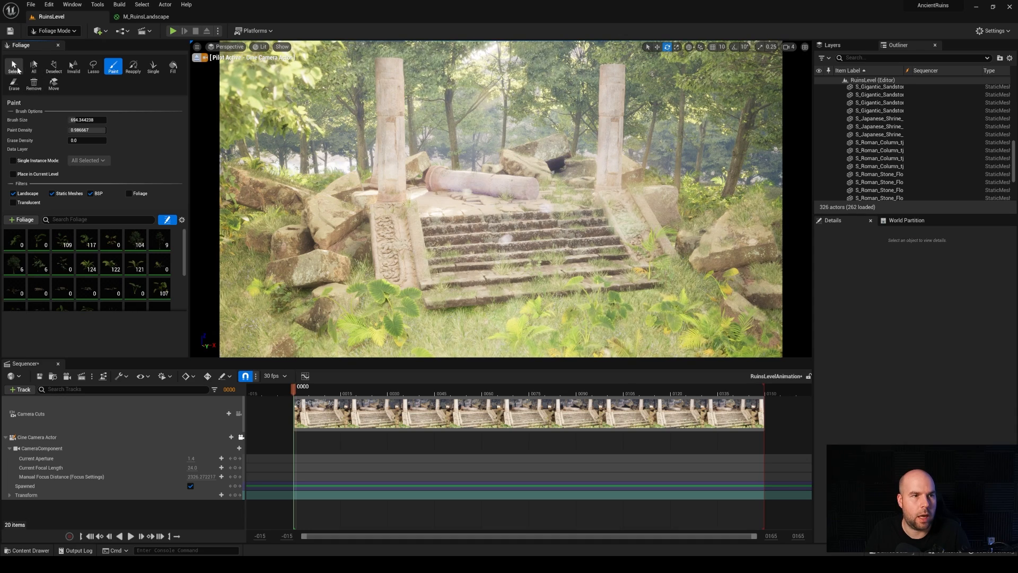
pyautogui.click(14, 66)
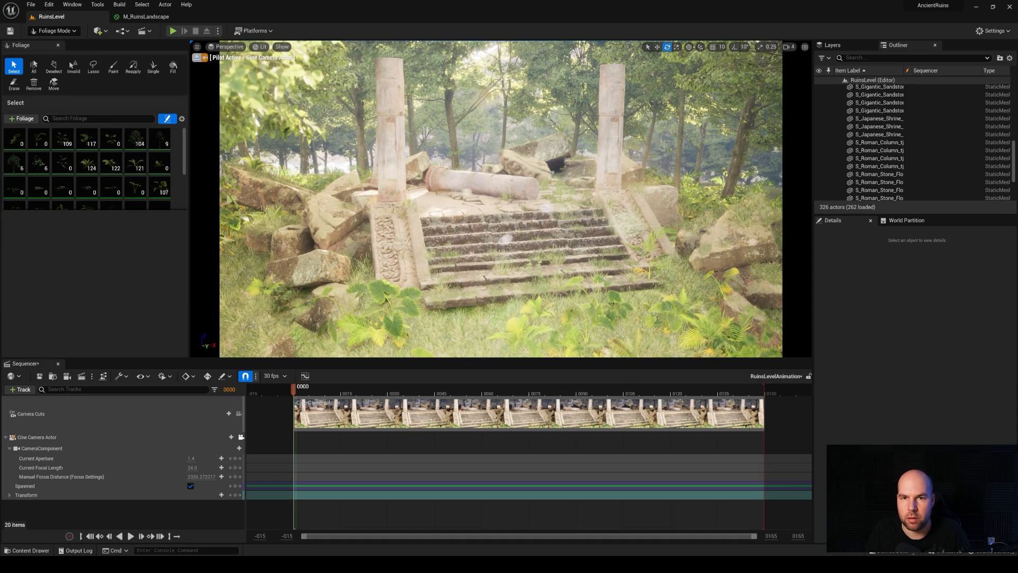
pyautogui.click(445, 134)
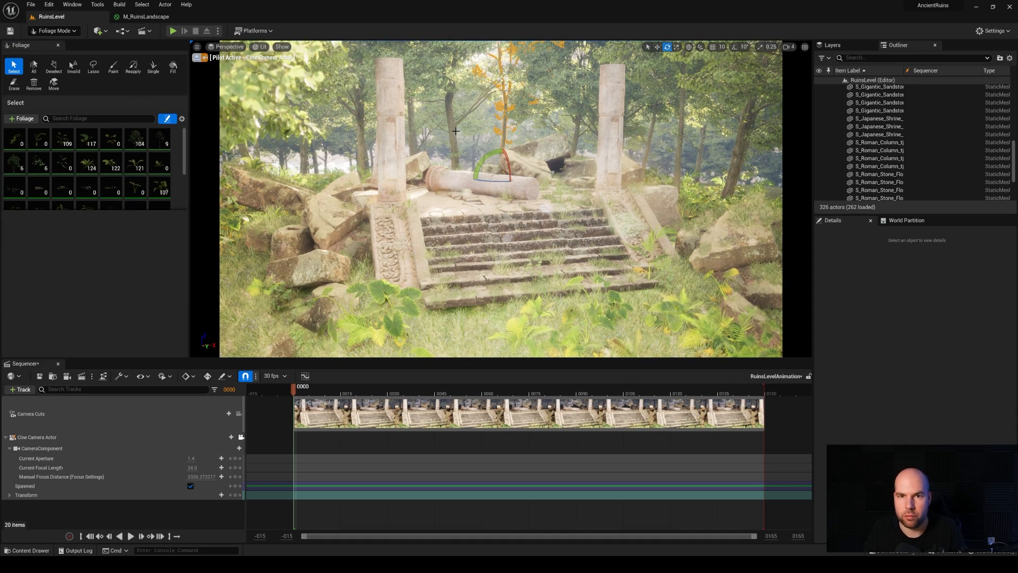
pyautogui.press('Delete')
pyautogui.click(457, 123)
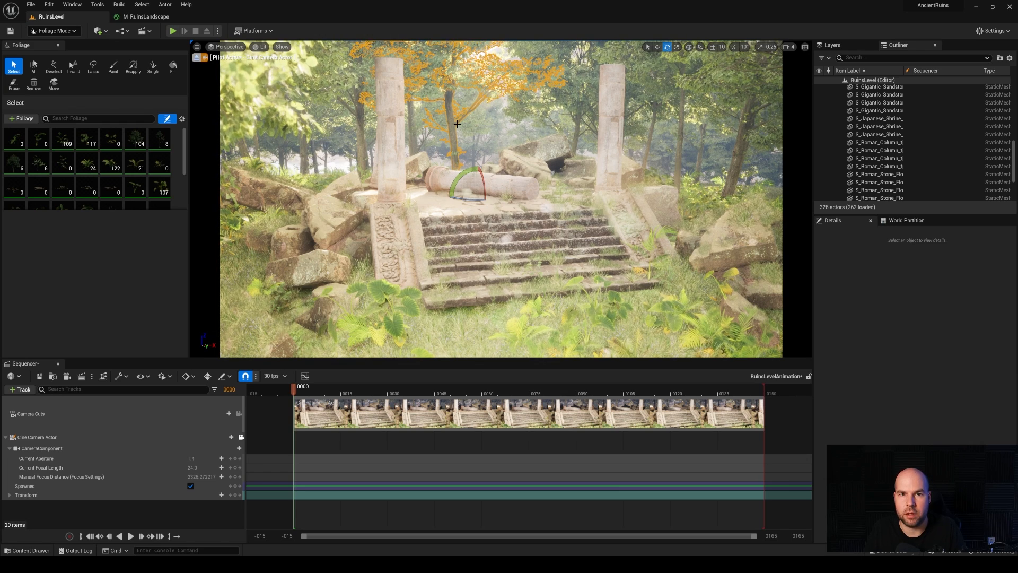
pyautogui.press('Delete')
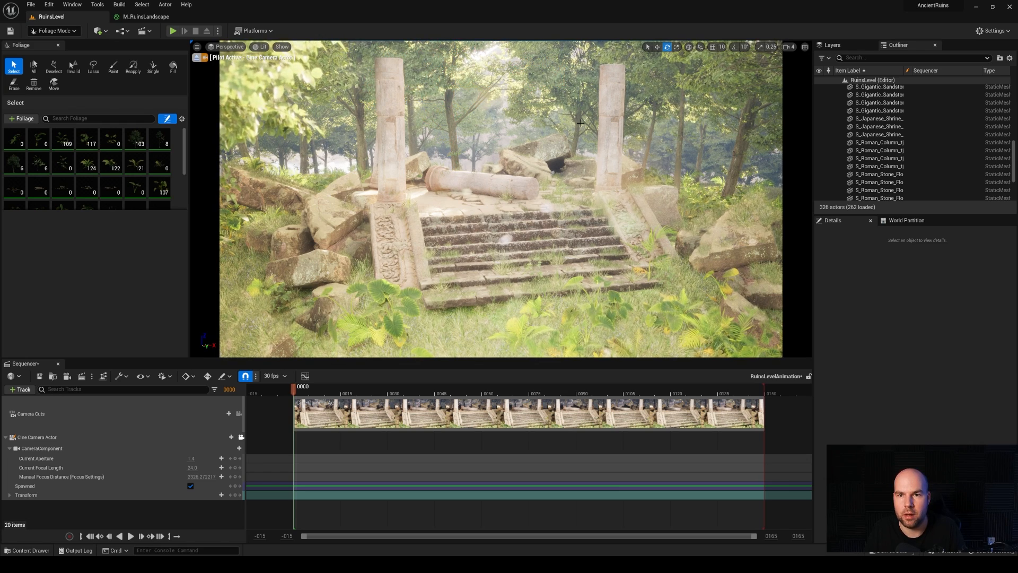
pyautogui.click(556, 59)
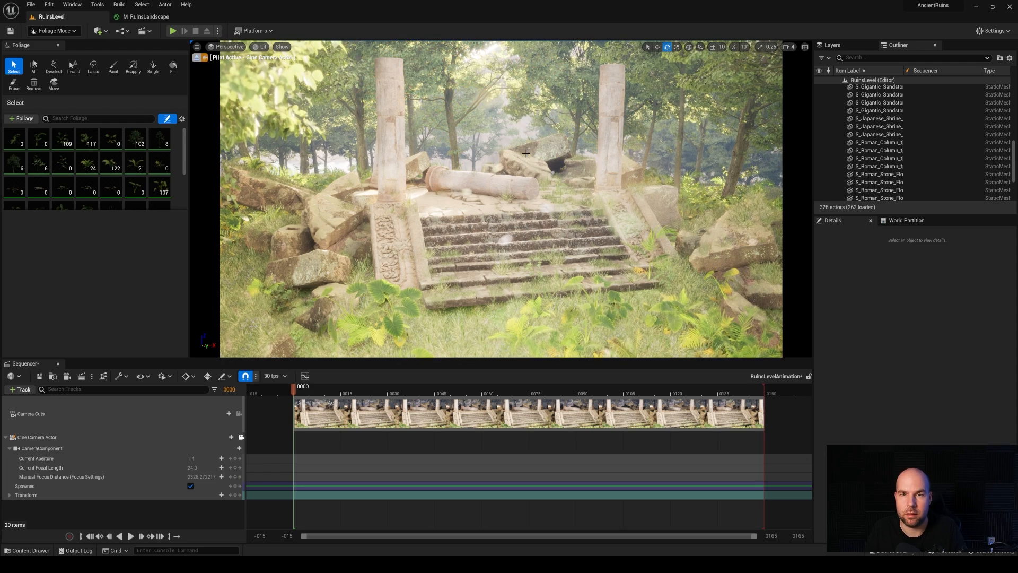
pyautogui.press('Delete')
pyautogui.click(44, 32)
pyautogui.click(47, 46)
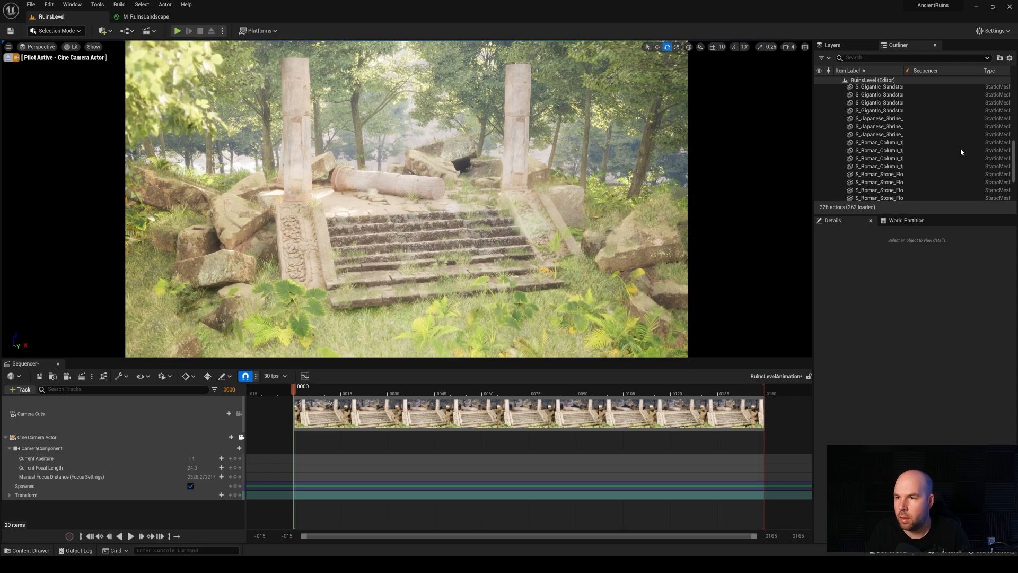
# Step: Lower the cine camera's Exposure Compensation to about 10.9
pyautogui.moveTo(1017, 176); pyautogui.dragTo(1012, 105)
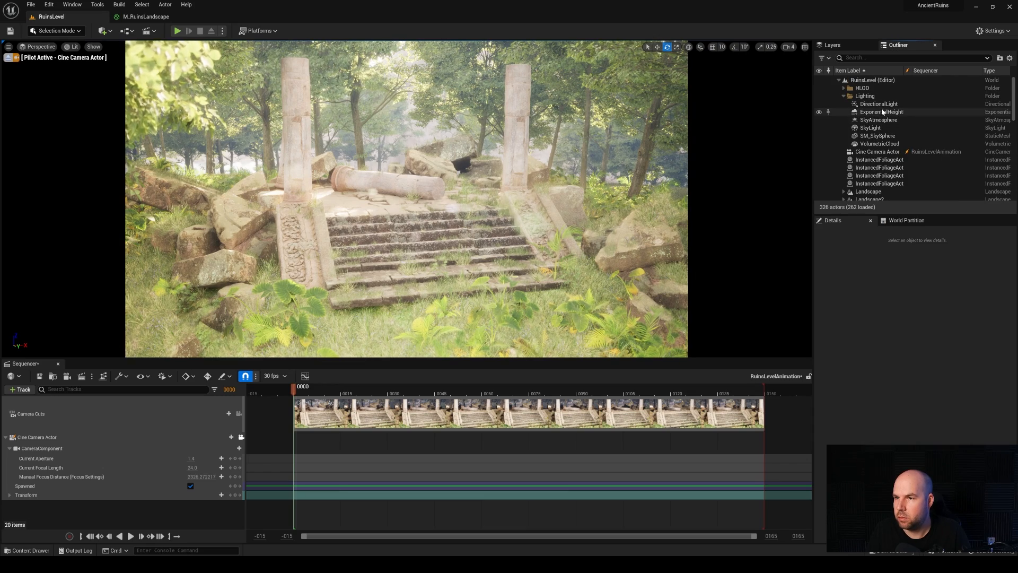
pyautogui.click(877, 152)
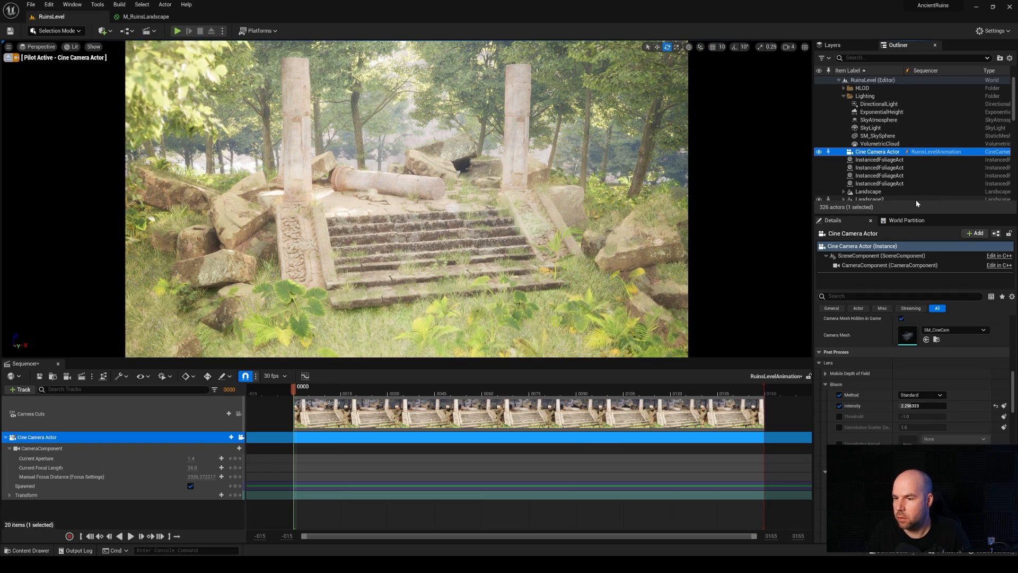
pyautogui.scroll(-5, 982, 403)
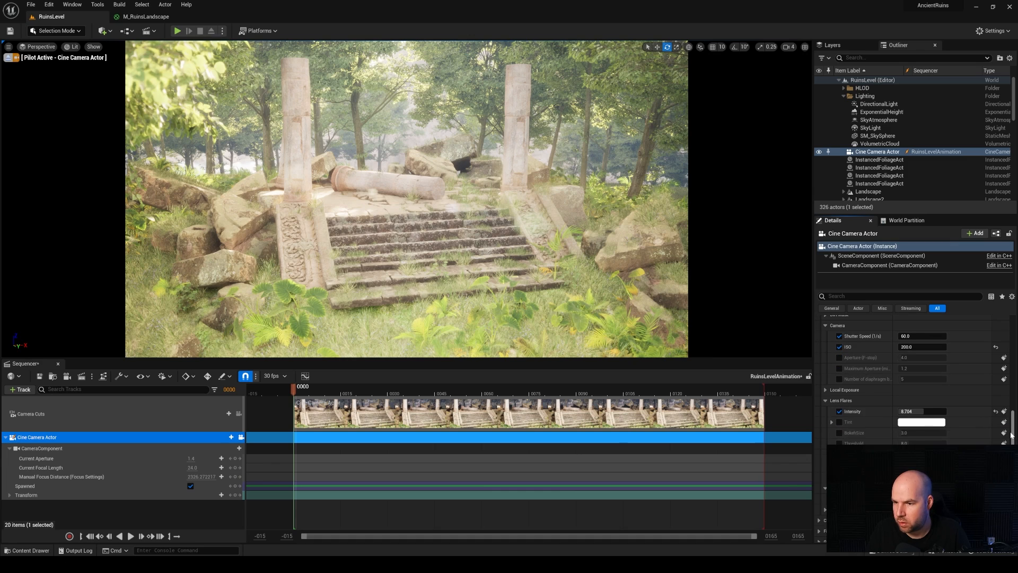
pyautogui.scroll(-6, 1010, 426)
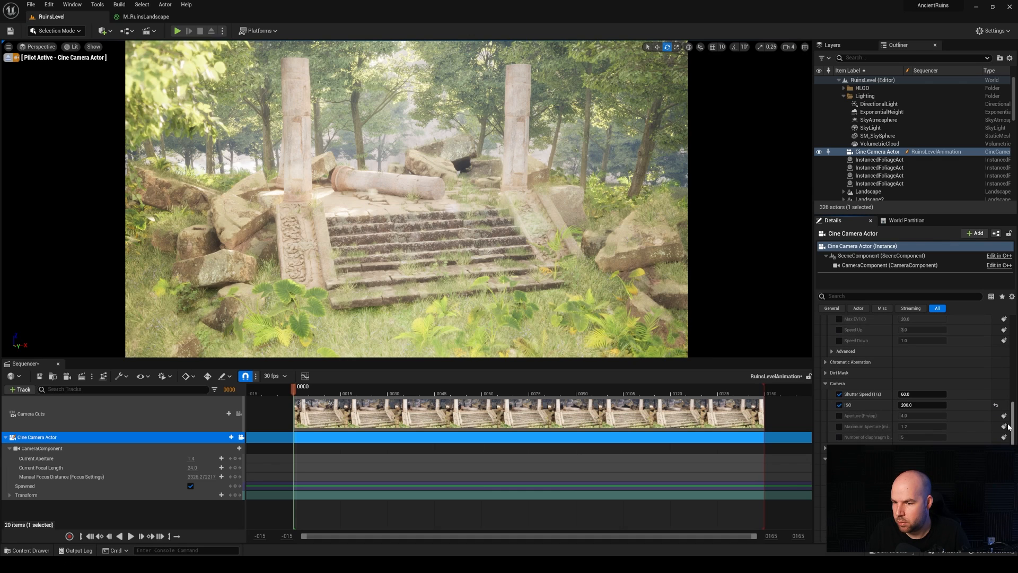
pyautogui.scroll(4, 1009, 426)
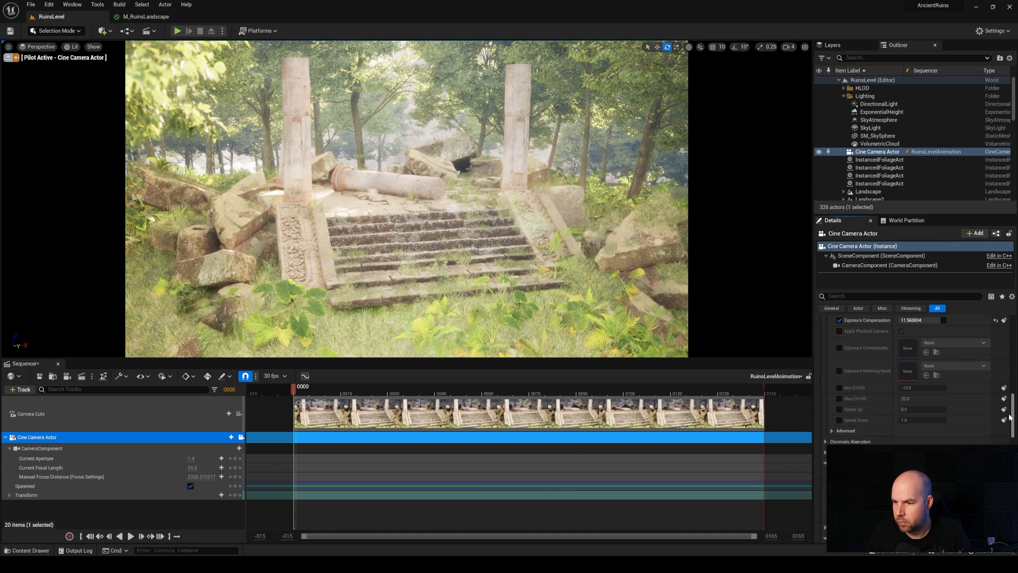
pyautogui.moveTo(929, 348)
pyautogui.mouseDown()
pyautogui.moveTo(902, 348)
pyautogui.moveTo(928, 349)
pyautogui.mouseUp()
pyautogui.scroll(3, 1014, 406)
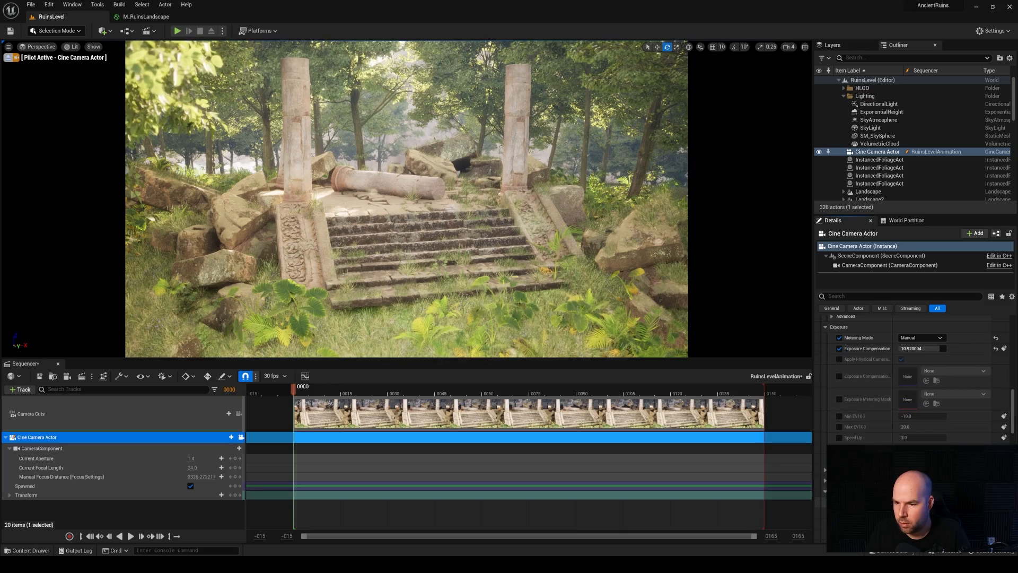
# Step: Reduce the cine camera's Bloom Intensity to about 1.8
pyautogui.moveTo(1014, 406); pyautogui.dragTo(1013, 399)
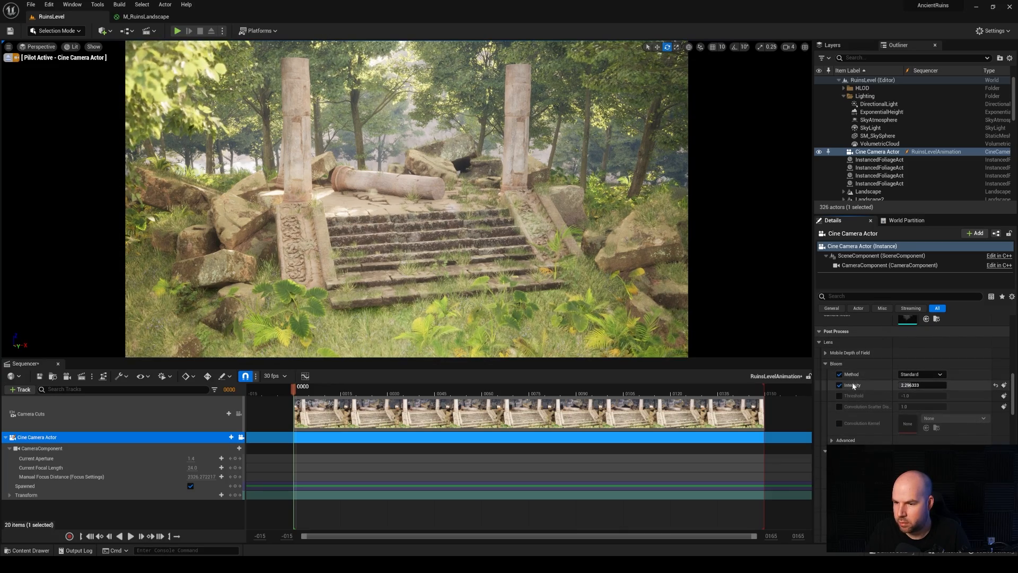
pyautogui.moveTo(919, 386); pyautogui.dragTo(917, 386)
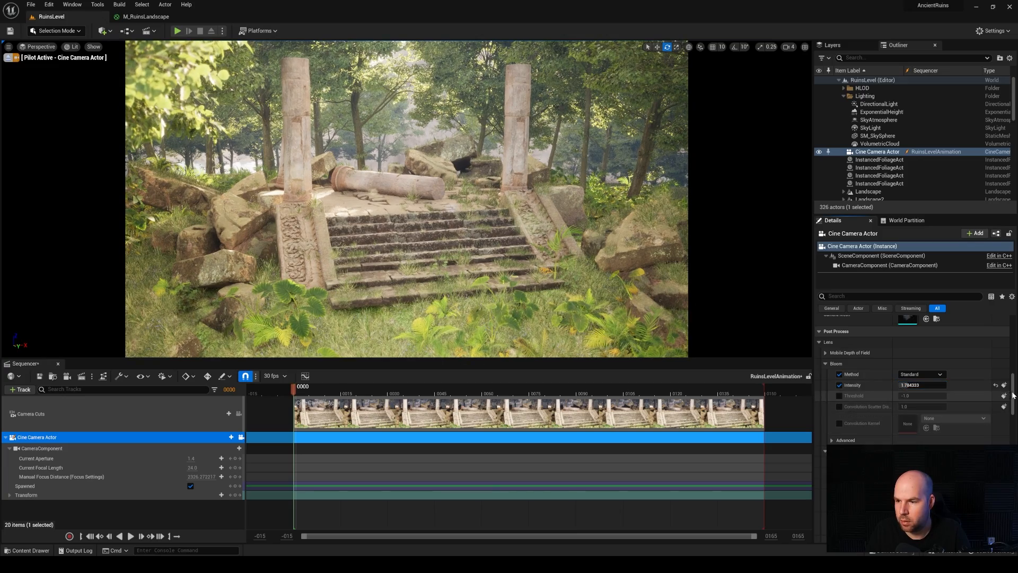
pyautogui.scroll(-5, 955, 403)
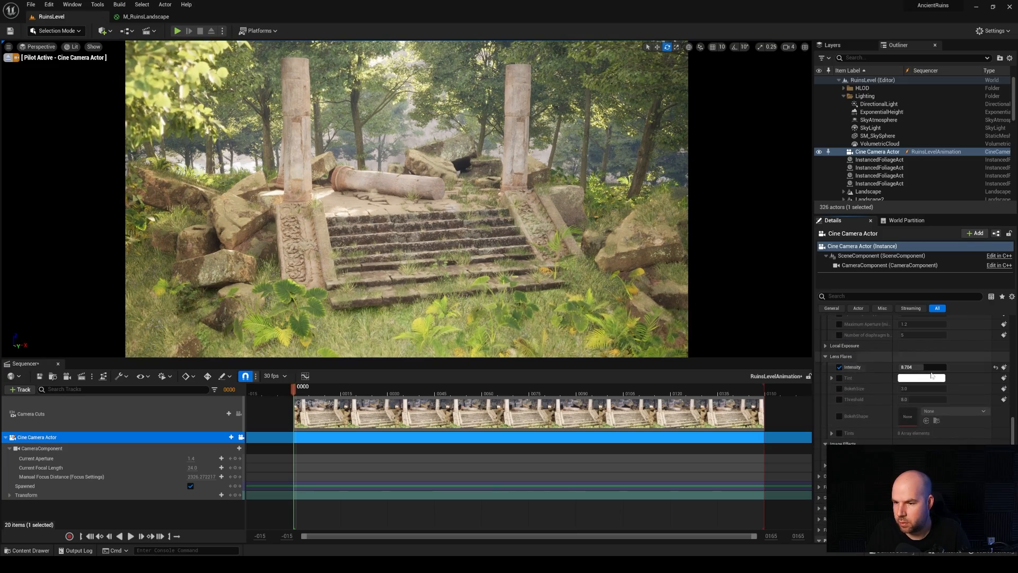
# Step: Raise the cine camera's lens flare Intensity to about 9.7 and lower its Exposure Compensation to about 10.3
pyautogui.moveTo(922, 367); pyautogui.dragTo(934, 367)
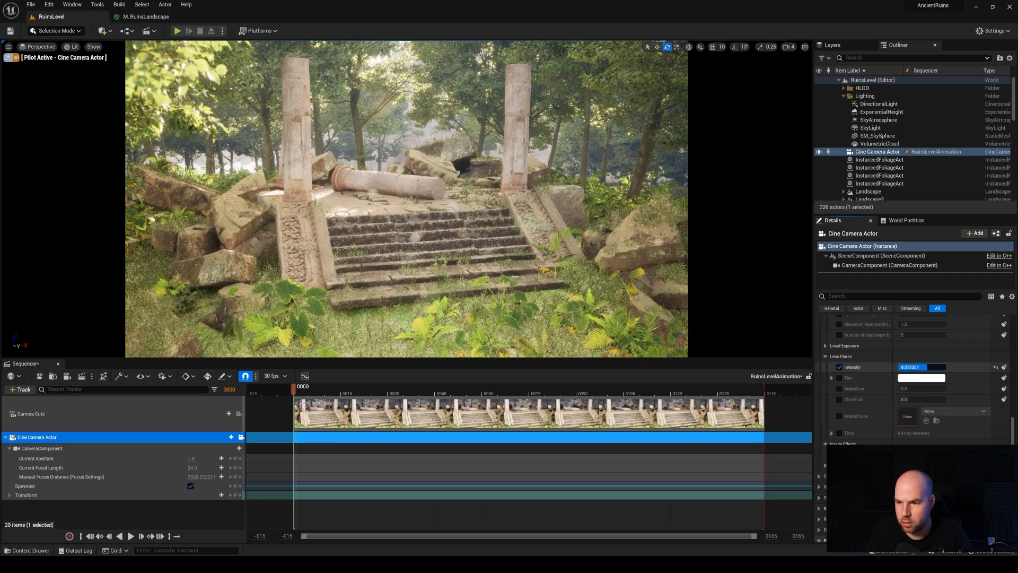
pyautogui.moveTo(922, 367); pyautogui.dragTo(919, 367)
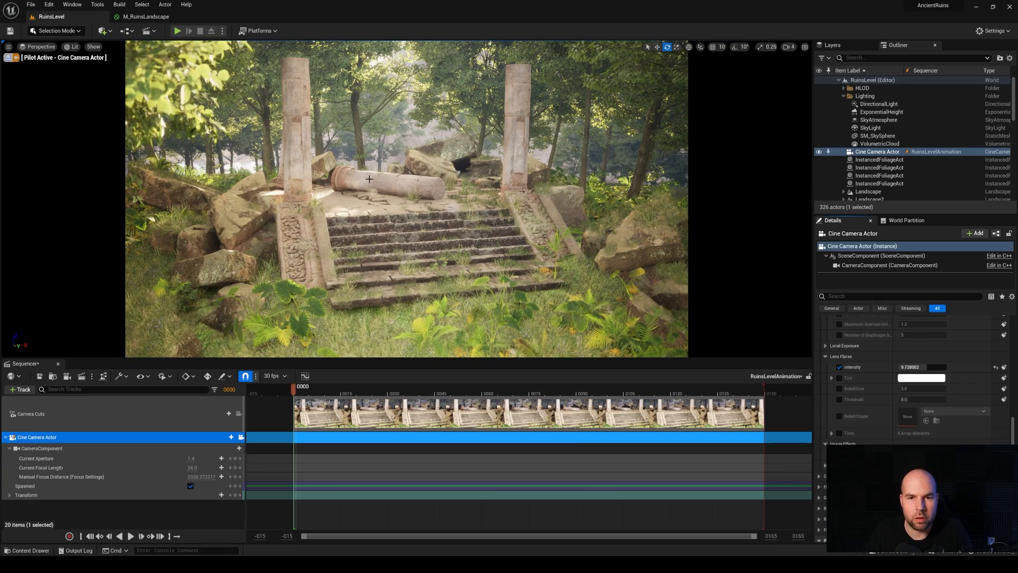
pyautogui.scroll(8, 915, 423)
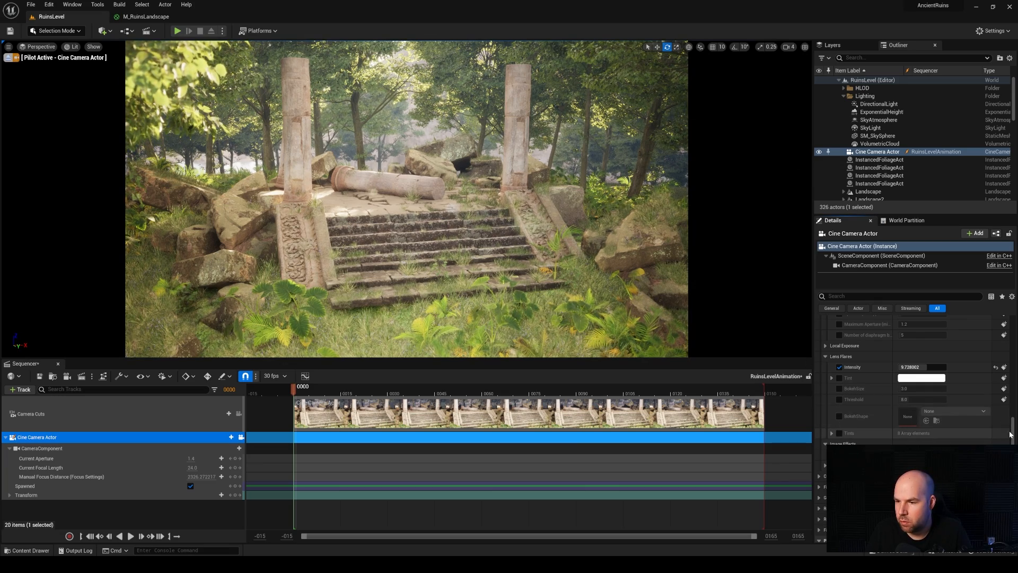
pyautogui.scroll(4, 871, 378)
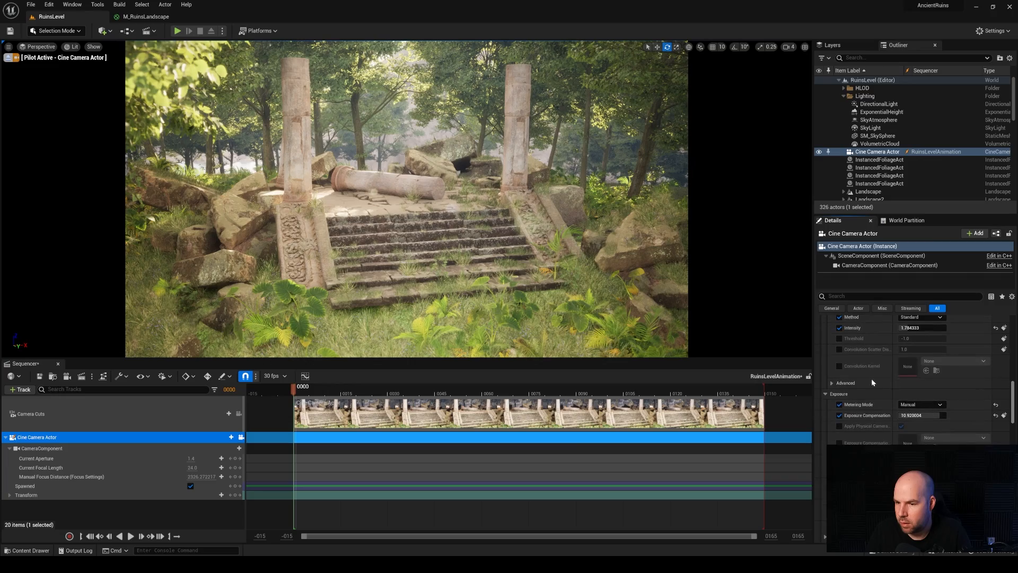
pyautogui.moveTo(923, 415); pyautogui.dragTo(913, 415)
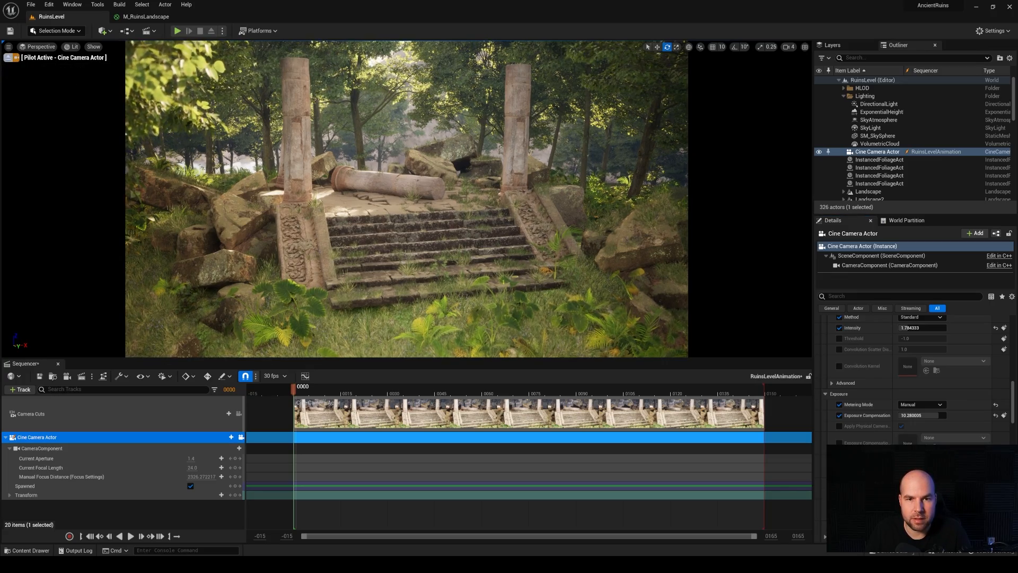
# Step: Reframe the piloted cine camera farther back and lower, with leafy branches in the foreground beside the ruins
pyautogui.press('s')
pyautogui.moveTo(406, 199)
pyautogui.mouseDown(button='right')
pyautogui.moveTo(419, 208)
pyautogui.moveTo(406, 212)
pyautogui.moveTo(408, 204)
pyautogui.moveTo(411, 228)
pyautogui.moveTo(395, 199)
pyautogui.moveTo(411, 209)
pyautogui.moveTo(409, 195)
pyautogui.mouseUp(button='right')
pyautogui.press('w')
pyautogui.press('s')
pyautogui.press('w')
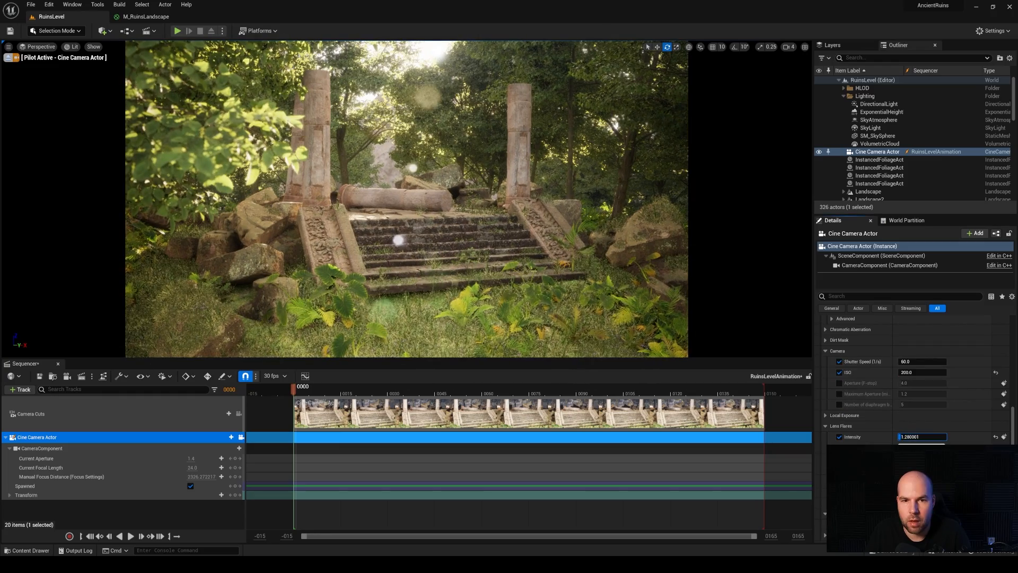
# Step: Adjust the cine camera's lens flare Intensity at a low level and set its Bloom Intensity to about 1.9
pyautogui.moveTo(901, 437); pyautogui.dragTo(906, 437)
pyautogui.scroll(5, 857, 354)
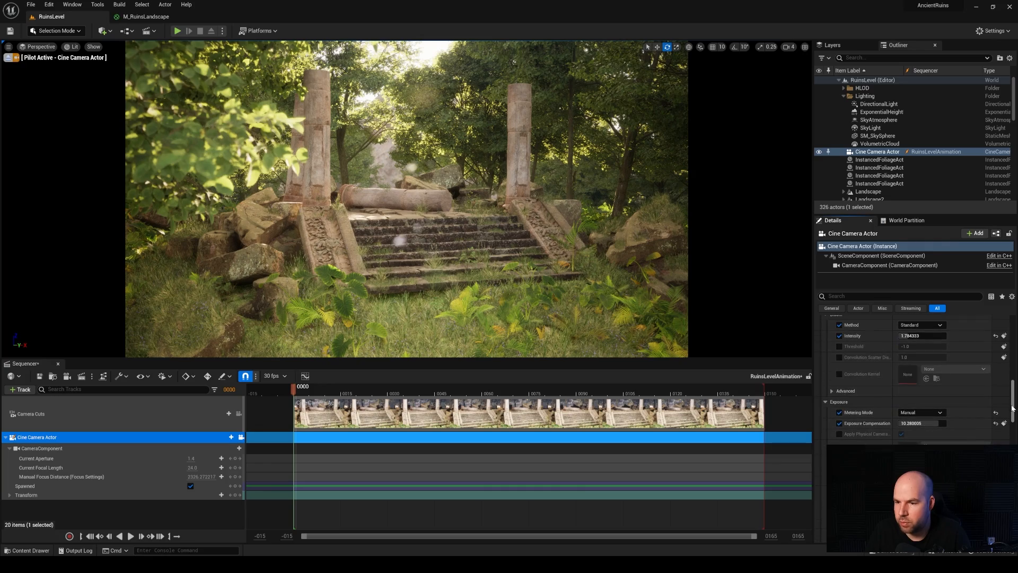
pyautogui.scroll(2, 857, 355)
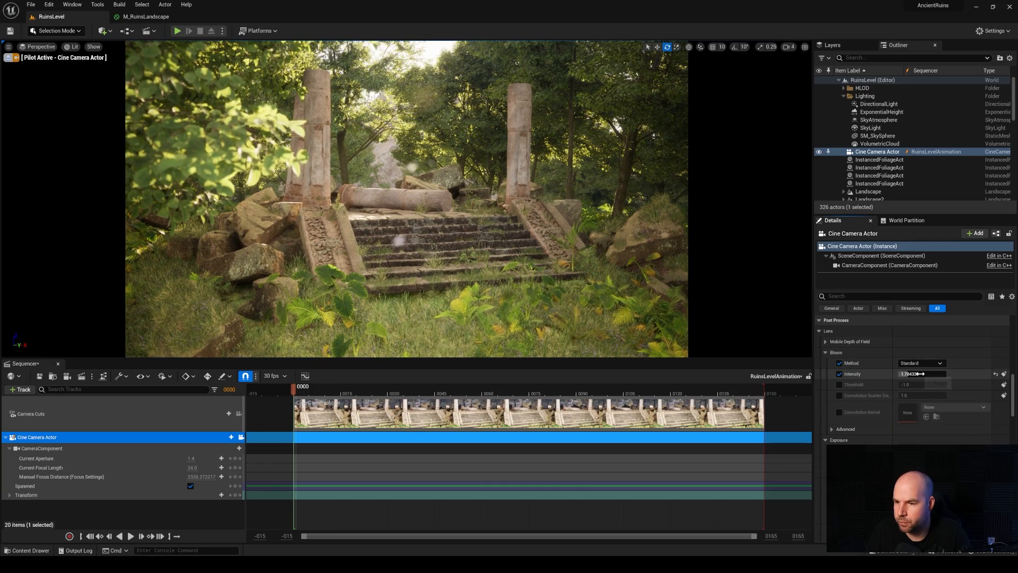
pyautogui.moveTo(918, 374); pyautogui.dragTo(922, 374)
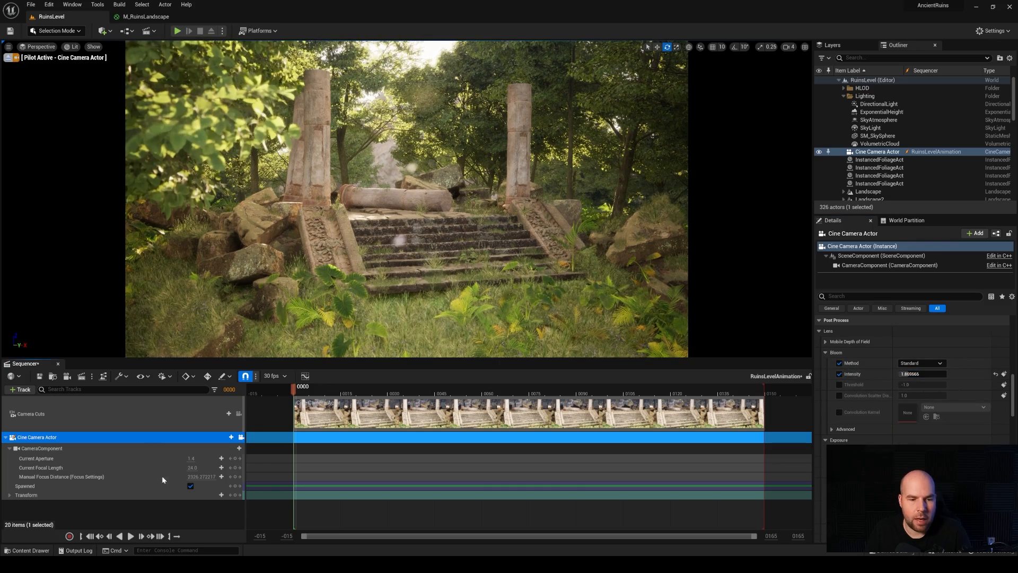
# Step: Keyframe the cine camera's Transform at frame 0, and extend the sequence's playback range and camera cut to frame 210
pyautogui.click(235, 494)
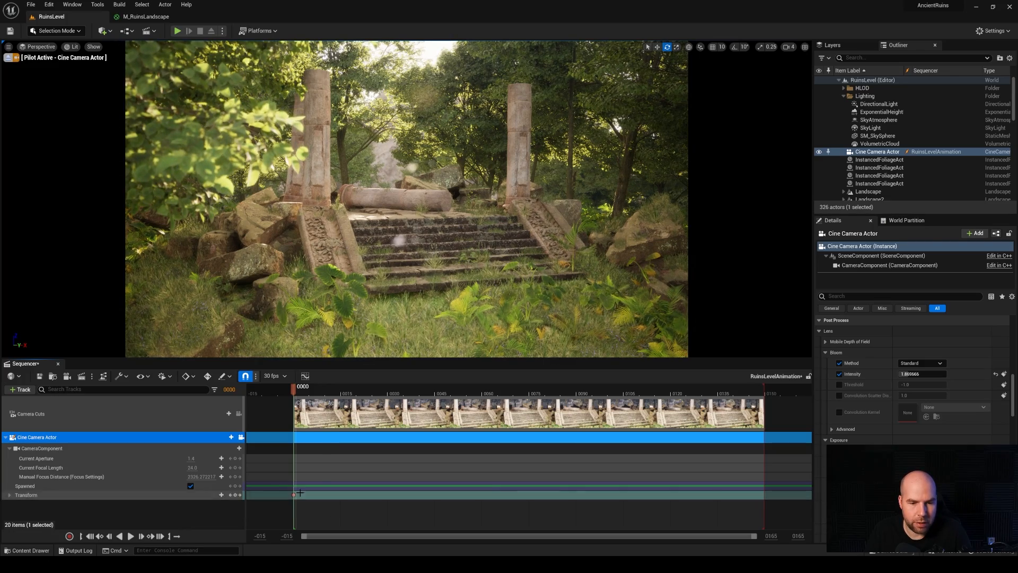
pyautogui.moveTo(294, 393); pyautogui.dragTo(767, 396)
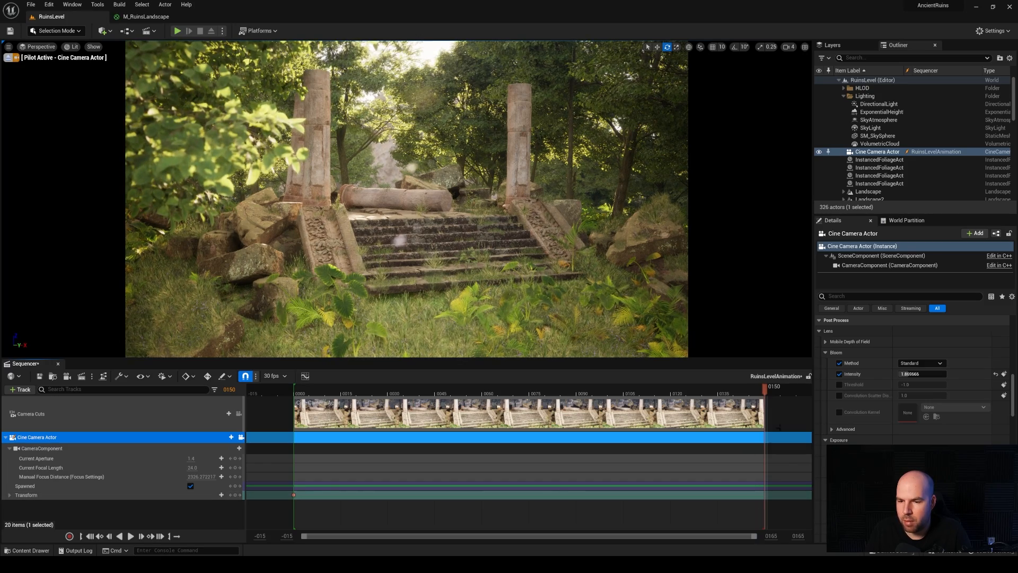
pyautogui.keyDown('ctrl'); pyautogui.scroll(-5, 785, 422); pyautogui.keyUp('ctrl')
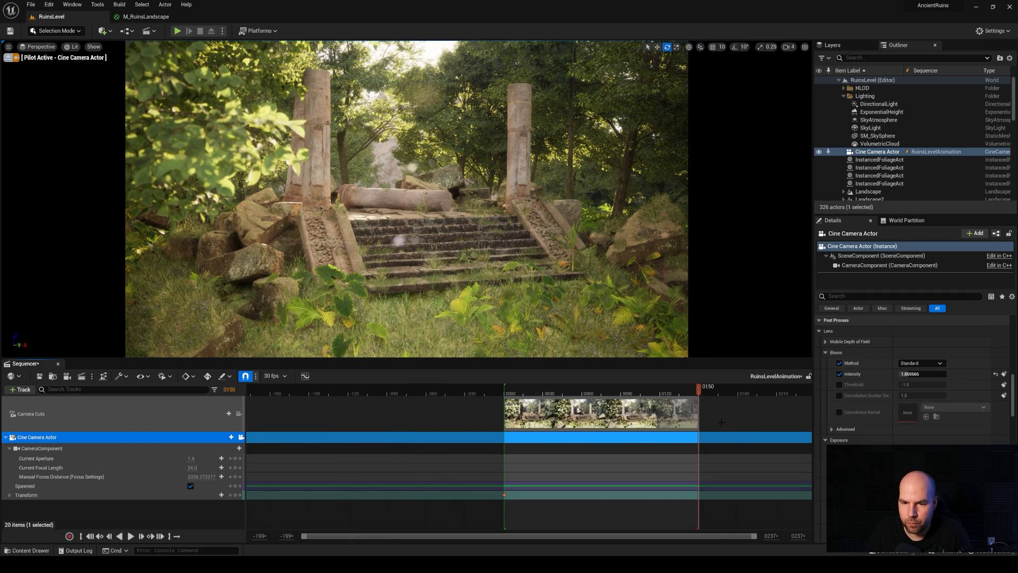
pyautogui.keyDown('ctrl'); pyautogui.scroll(5, 721, 422); pyautogui.keyUp('ctrl')
pyautogui.keyDown('ctrl'); pyautogui.scroll(-4, 711, 417); pyautogui.keyUp('ctrl')
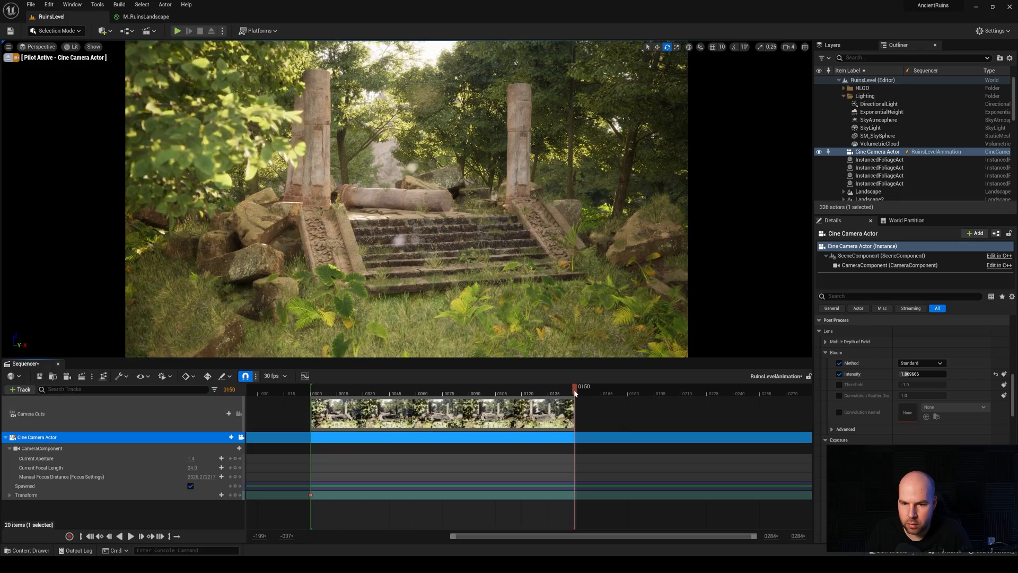
pyautogui.click(533, 386)
pyautogui.moveTo(659, 393)
pyautogui.mouseDown()
pyautogui.moveTo(698, 394)
pyautogui.moveTo(677, 397)
pyautogui.mouseUp()
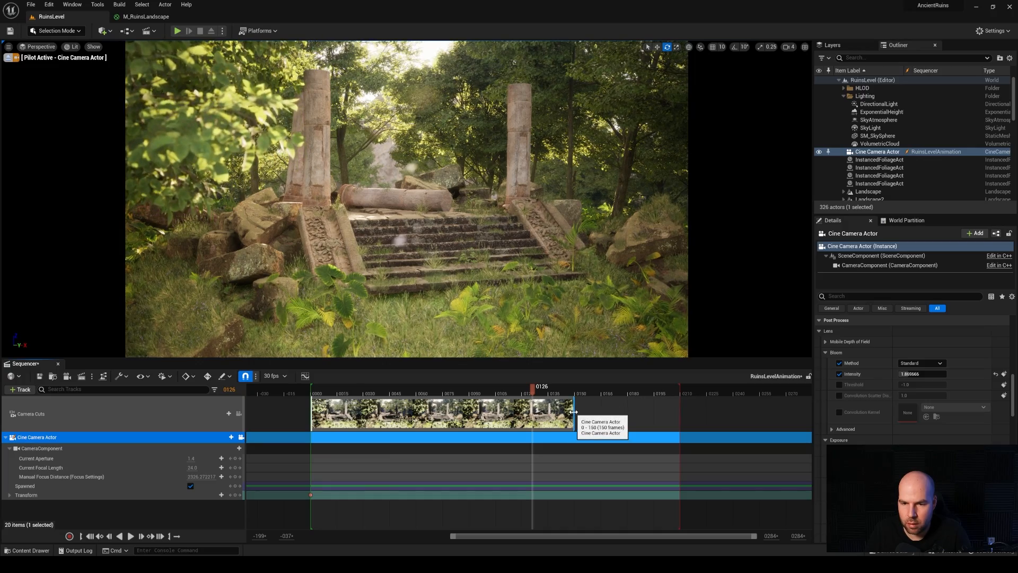
pyautogui.moveTo(573, 414); pyautogui.dragTo(681, 413)
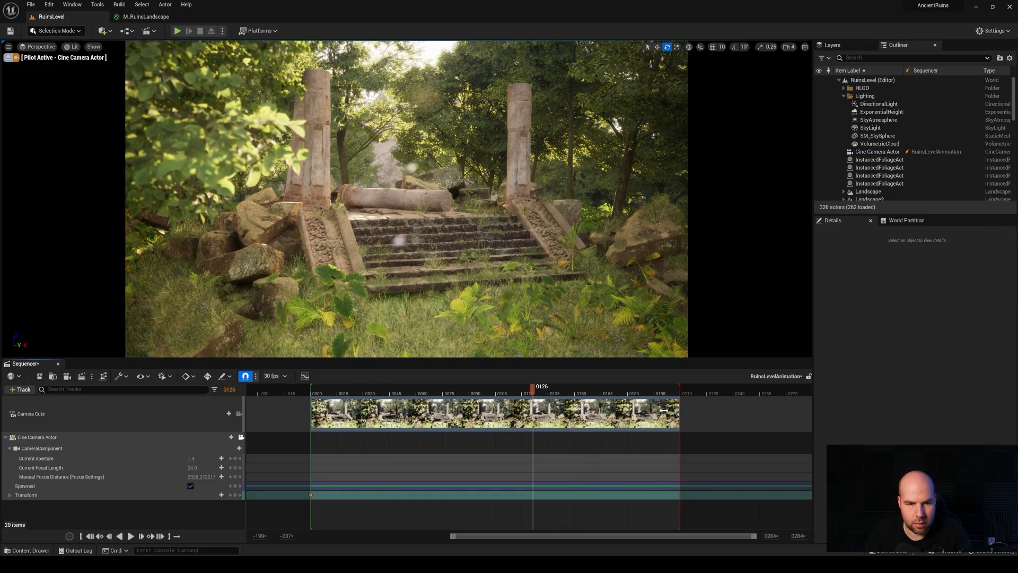
# Step: At frame 210, fly the camera close to the steps and fallen column, and keyframe its Transform
pyautogui.moveTo(538, 390); pyautogui.dragTo(680, 395)
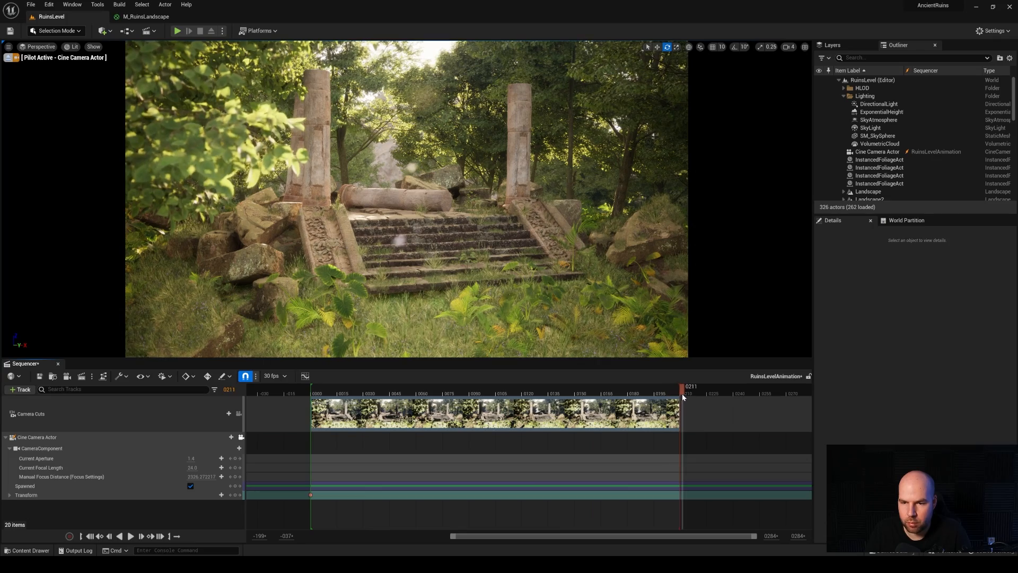
pyautogui.click(680, 393)
pyautogui.click(681, 394)
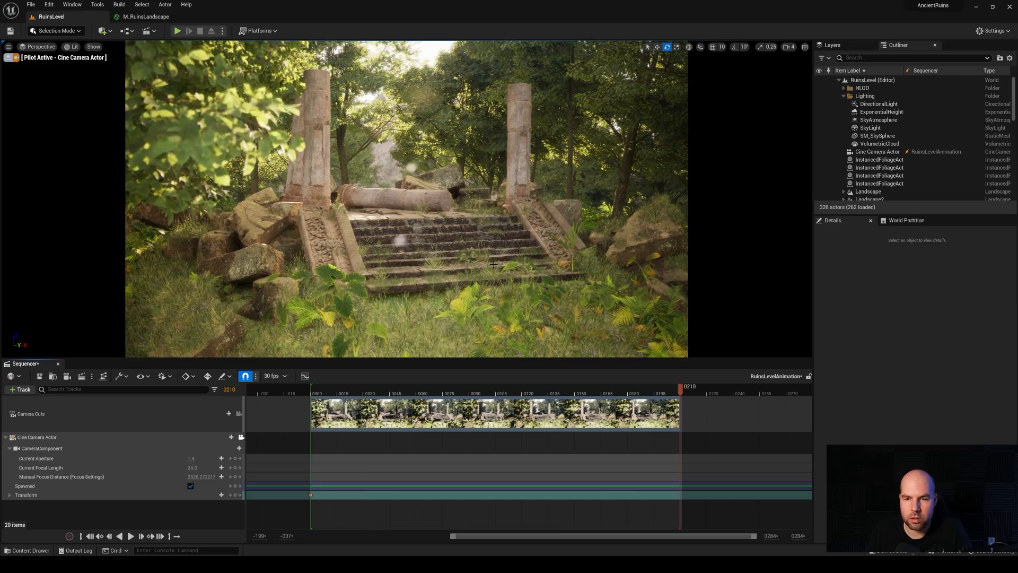
pyautogui.press('w')
pyautogui.moveTo(494, 264); pyautogui.dragTo(521, 235, button='right')
pyautogui.press('s')
pyautogui.press('d')
pyautogui.press('a')
pyautogui.press('w')
pyautogui.press('e')
pyautogui.press('q')
pyautogui.press('e')
pyautogui.press('q')
pyautogui.press('w')
pyautogui.press('w')
pyautogui.press('s')
pyautogui.press('e')
pyautogui.press('q')
pyautogui.press('s')
pyautogui.press('w')
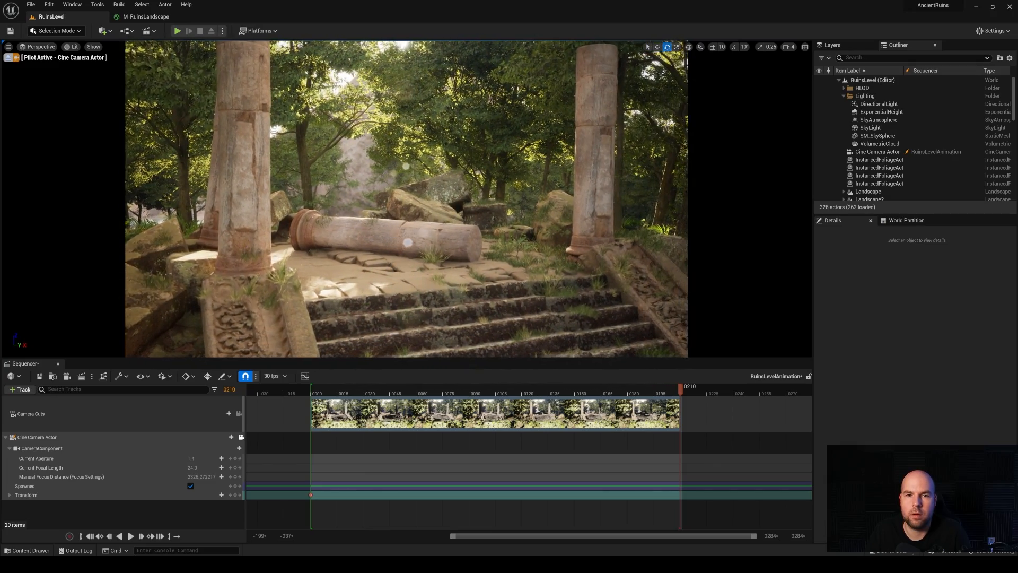
pyautogui.click(235, 495)
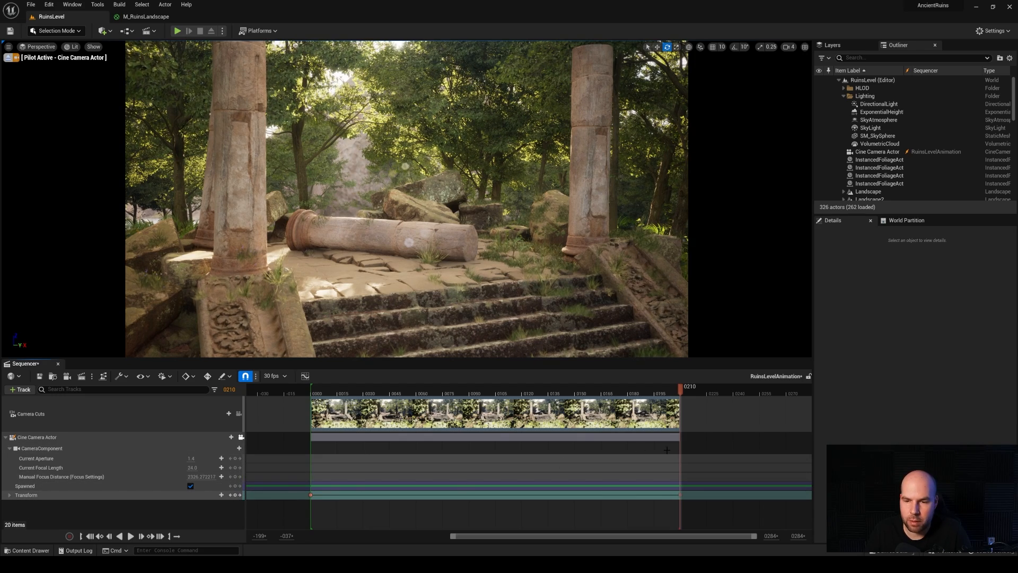
# Step: Set the interpolation of the camera's first and last Transform keys, at frames 0 and 210, to Linear
pyautogui.click(311, 495)
pyautogui.rightClick(311, 495)
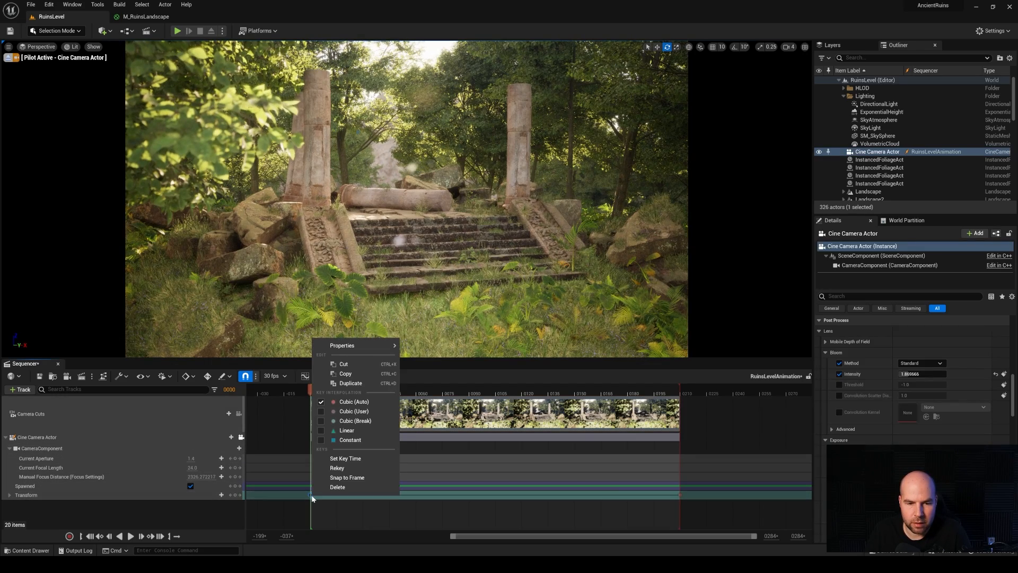
pyautogui.click(342, 432)
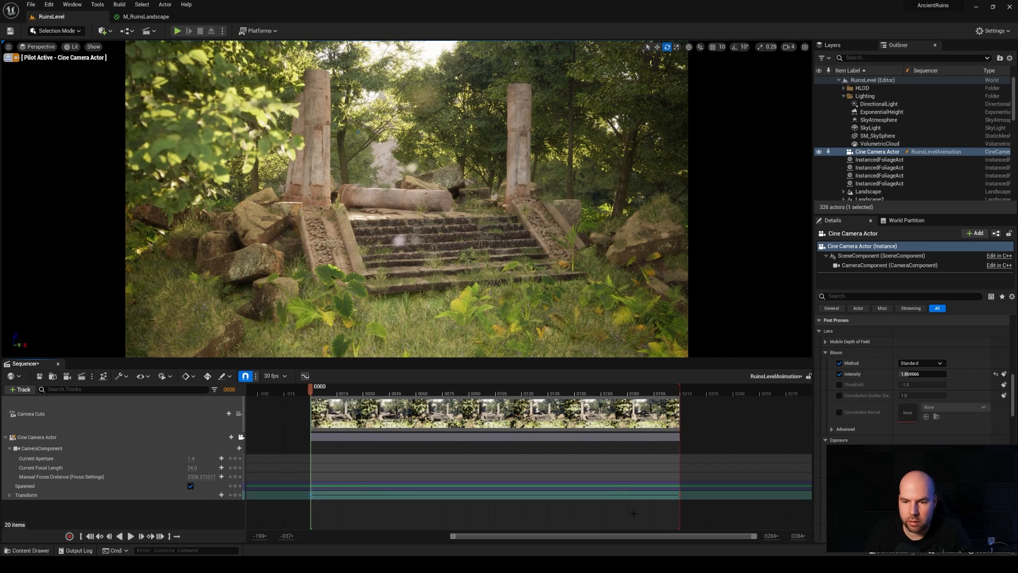
pyautogui.click(680, 494)
pyautogui.rightClick(680, 494)
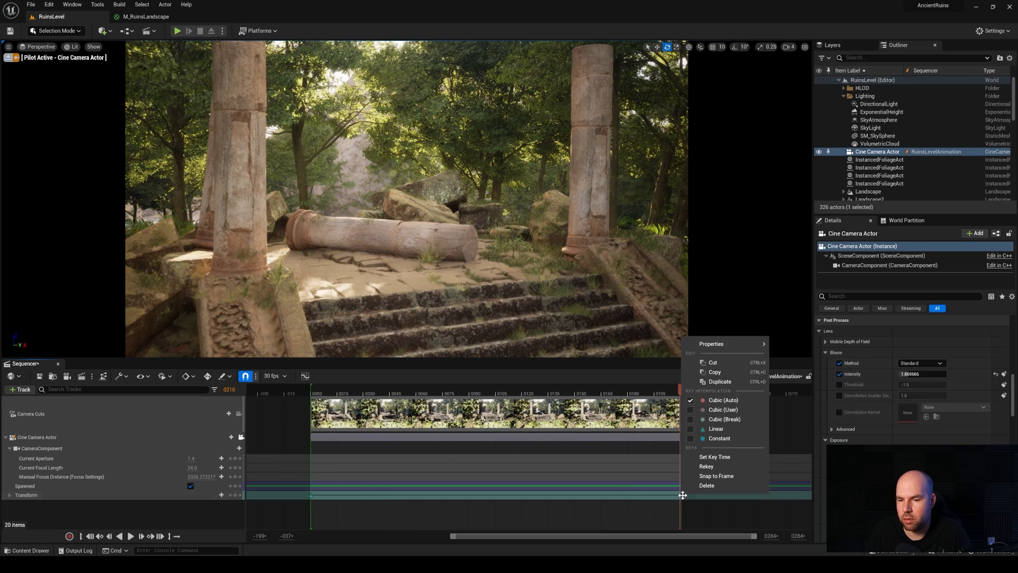
pyautogui.click(716, 428)
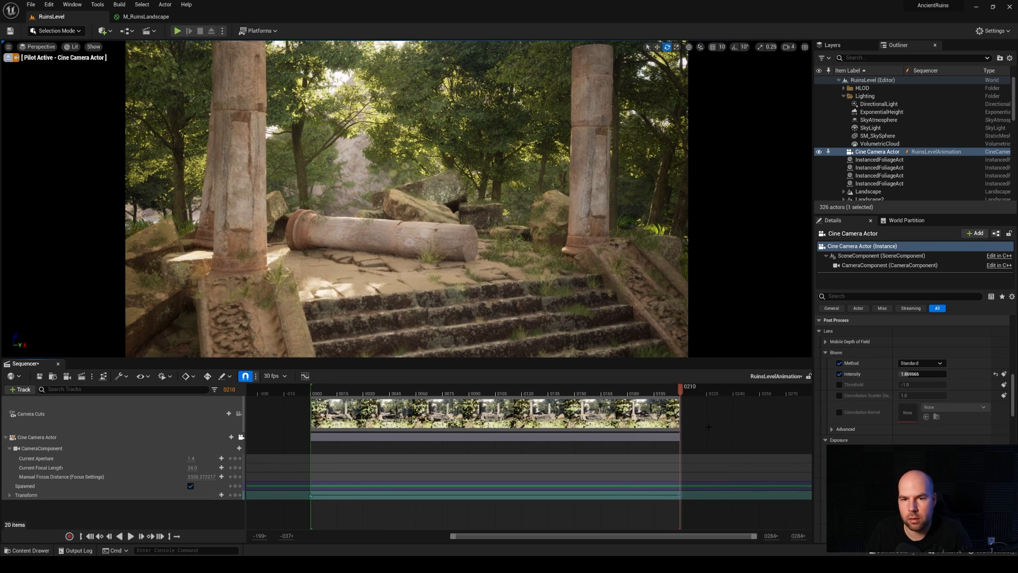
# Step: Play the camera animation from the beginning of the sequence and save the sequence
pyautogui.click(308, 391)
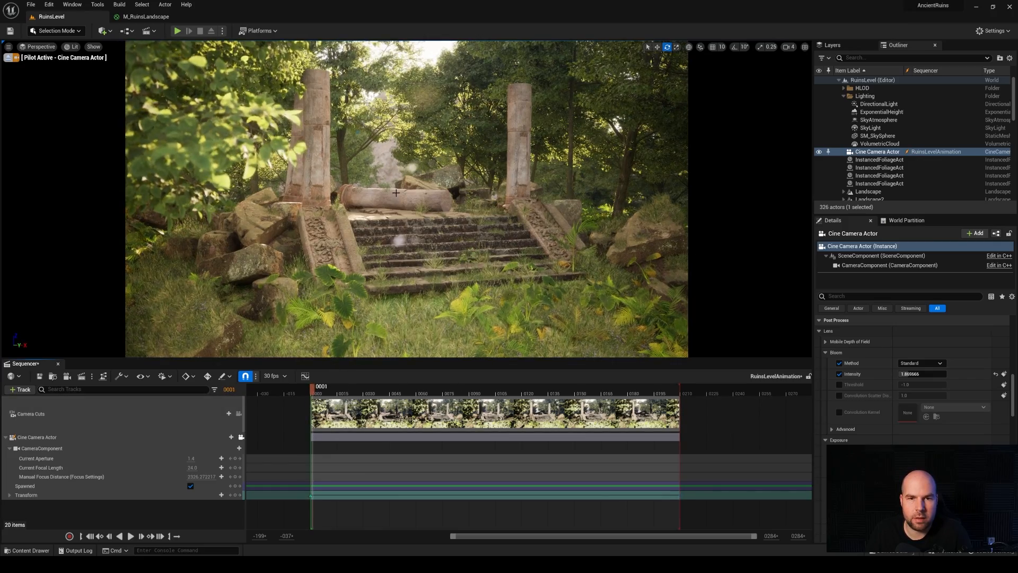
pyautogui.press('space')
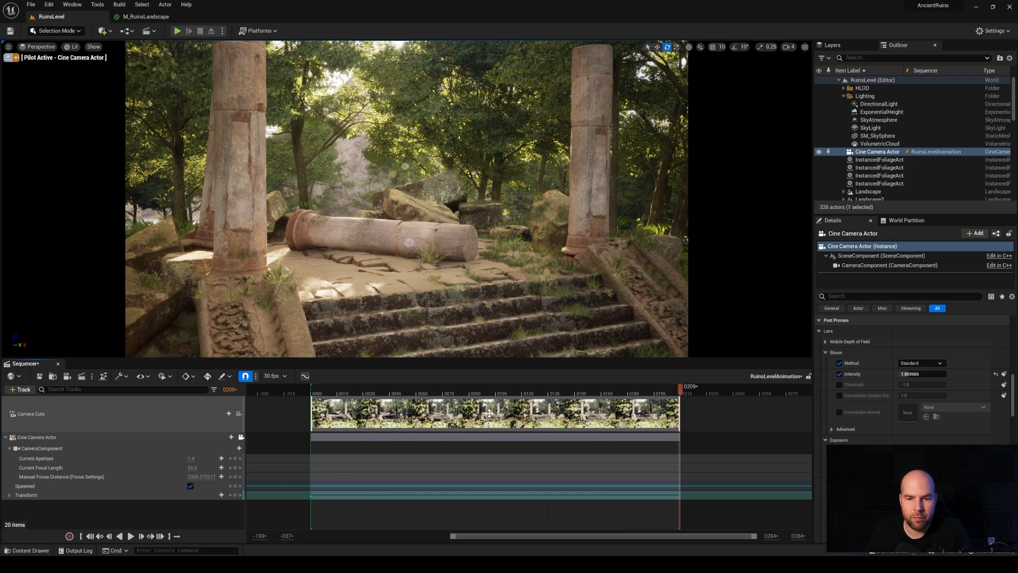
pyautogui.hotkey('ctrl', 's')
# Step: Examine the output and Deferred Rendering settings of the RuinsLevelAnimation job in the Movie Render Queue, and close the queue
pyautogui.click(83, 376)
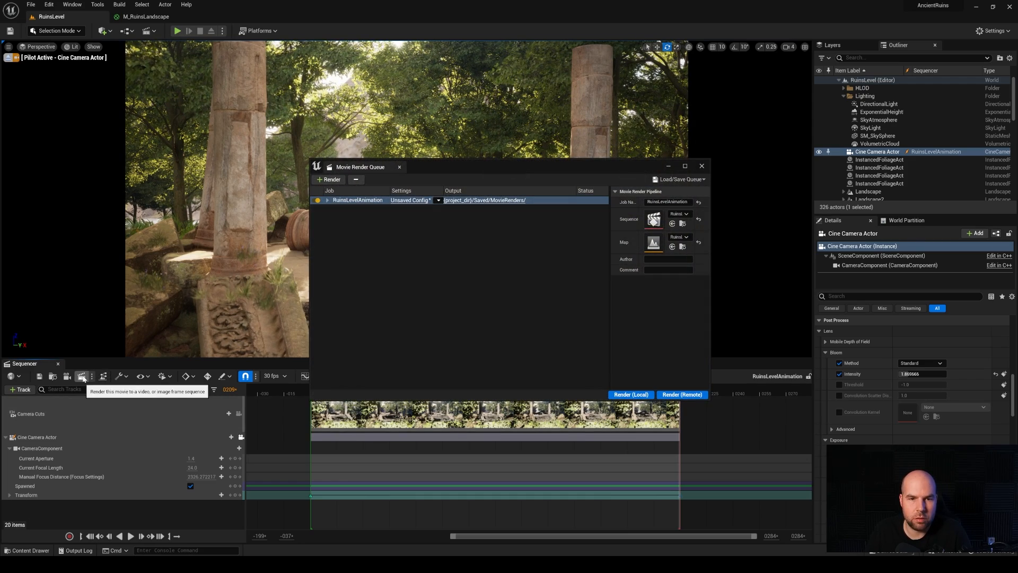
pyautogui.click(410, 202)
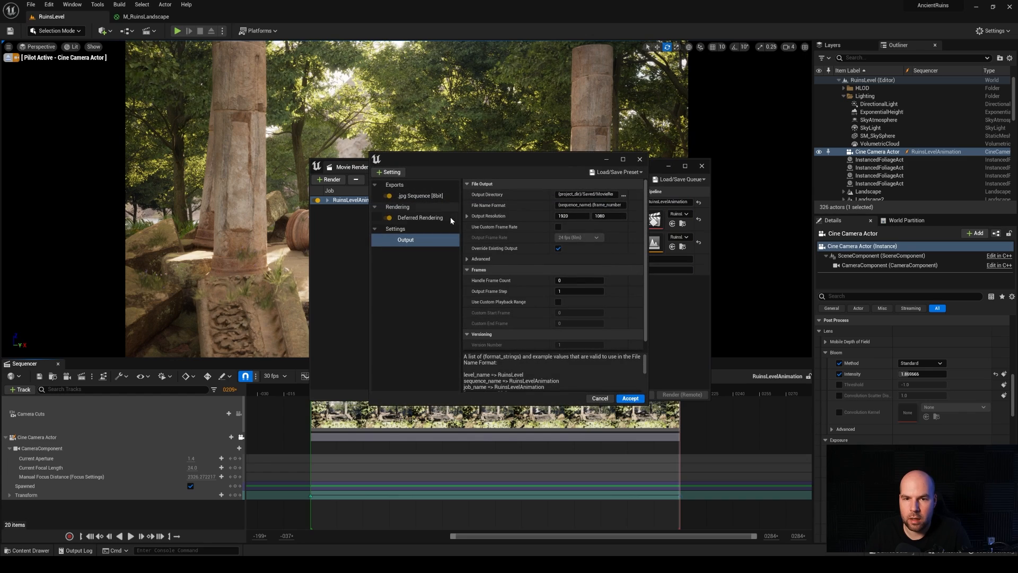
pyautogui.click(412, 215)
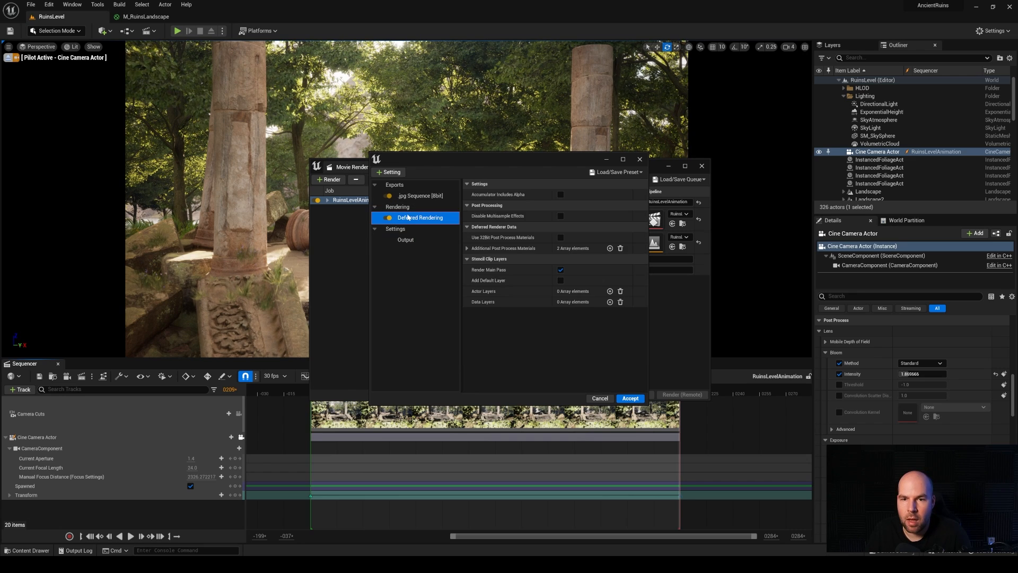
pyautogui.click(641, 159)
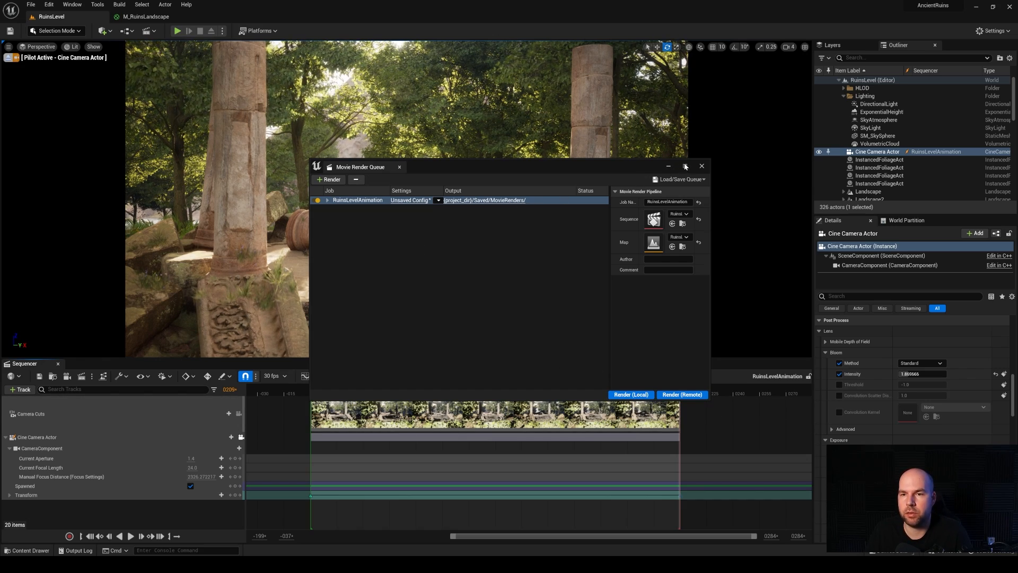
pyautogui.click(701, 166)
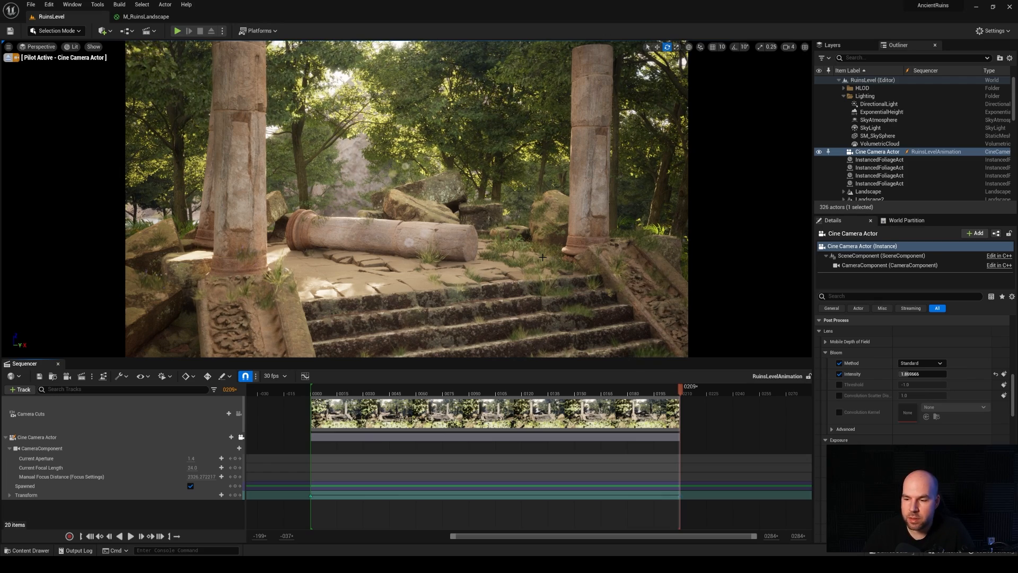
# Step: Replay the start of the camera animation and save all modified content in the project
pyautogui.press('space')
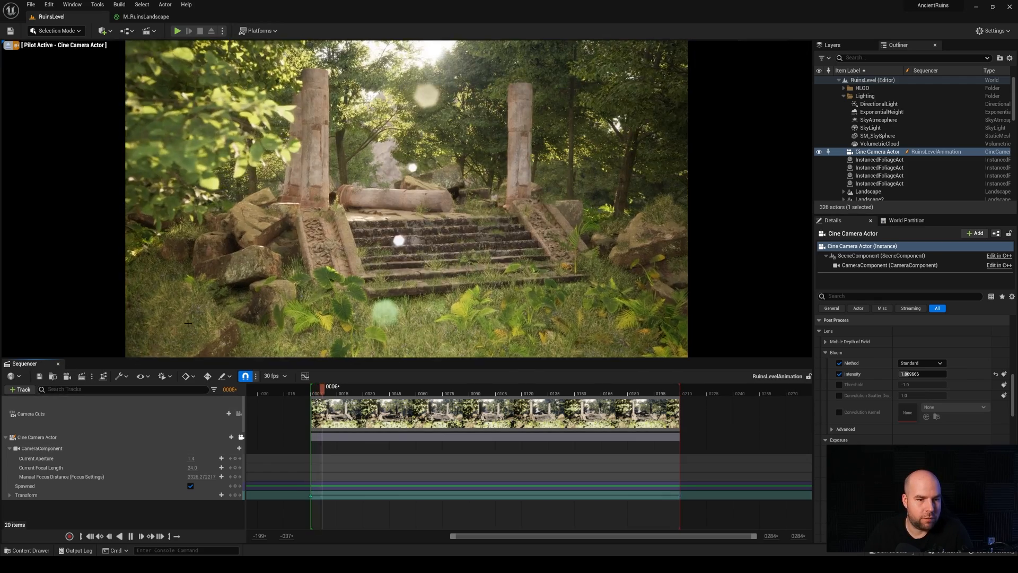
pyautogui.hotkey('ctrl', 'space')
pyautogui.click(86, 316)
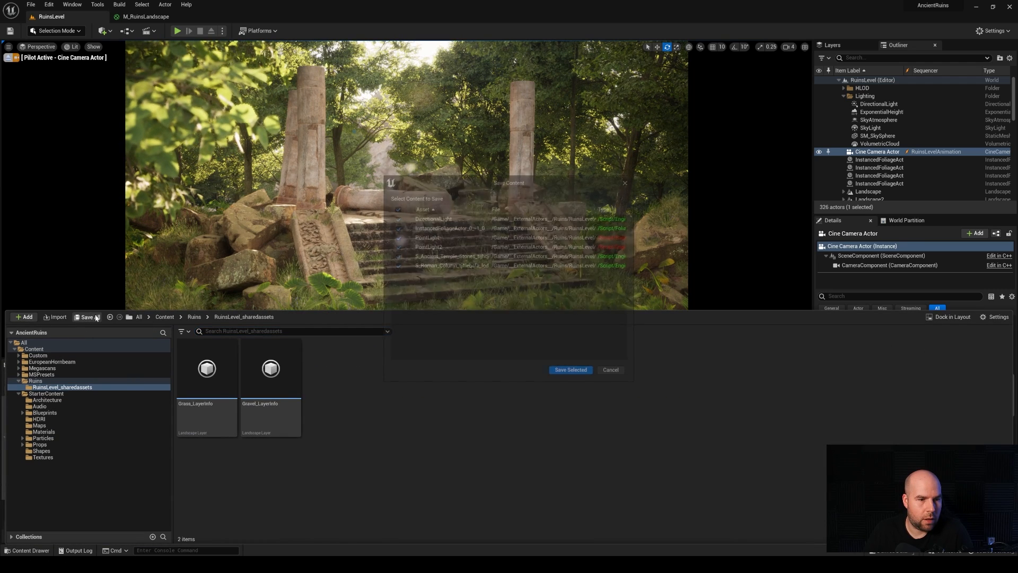
pyautogui.click(568, 372)
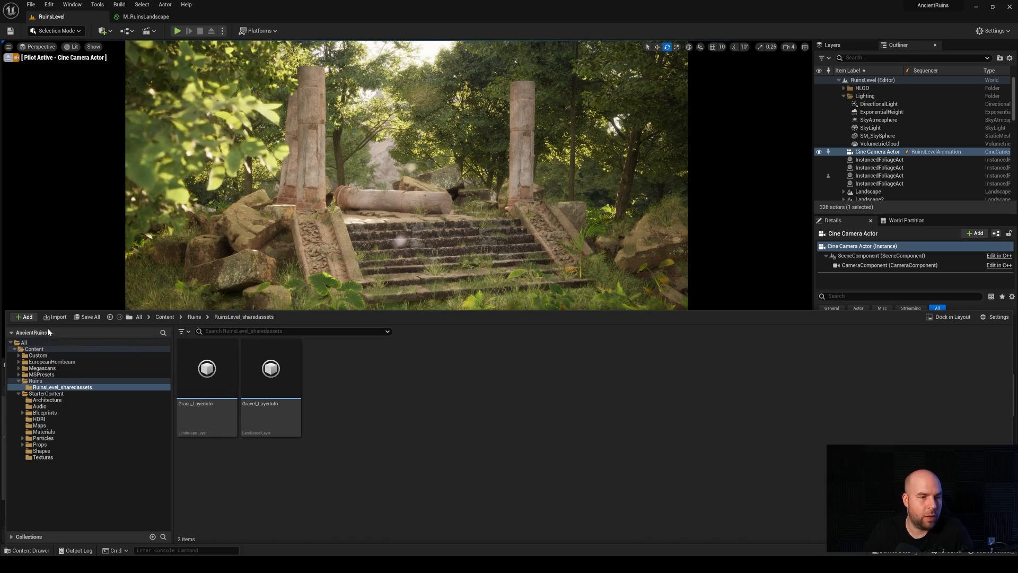
pyautogui.hotkey('ctrl', 'space')
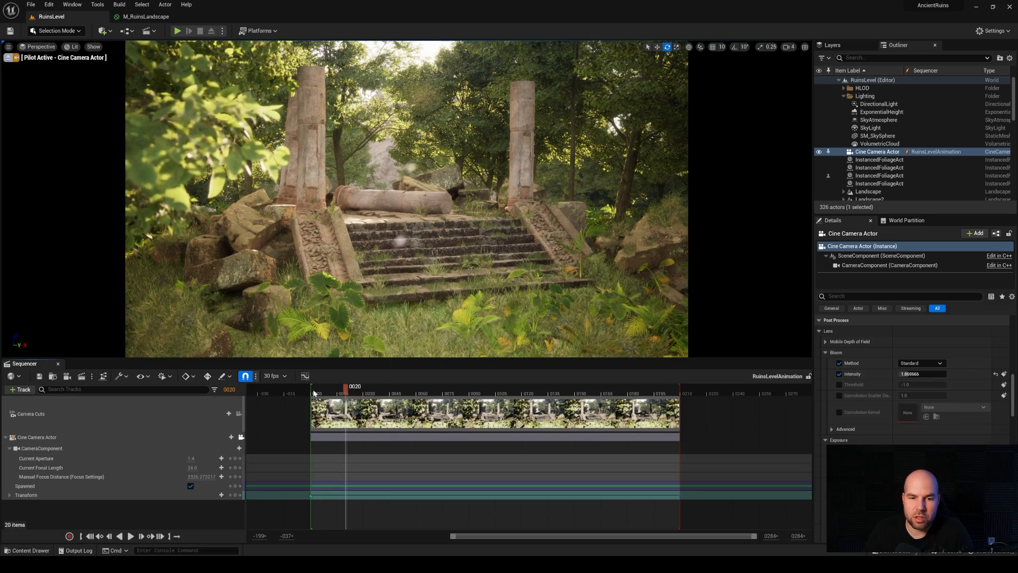